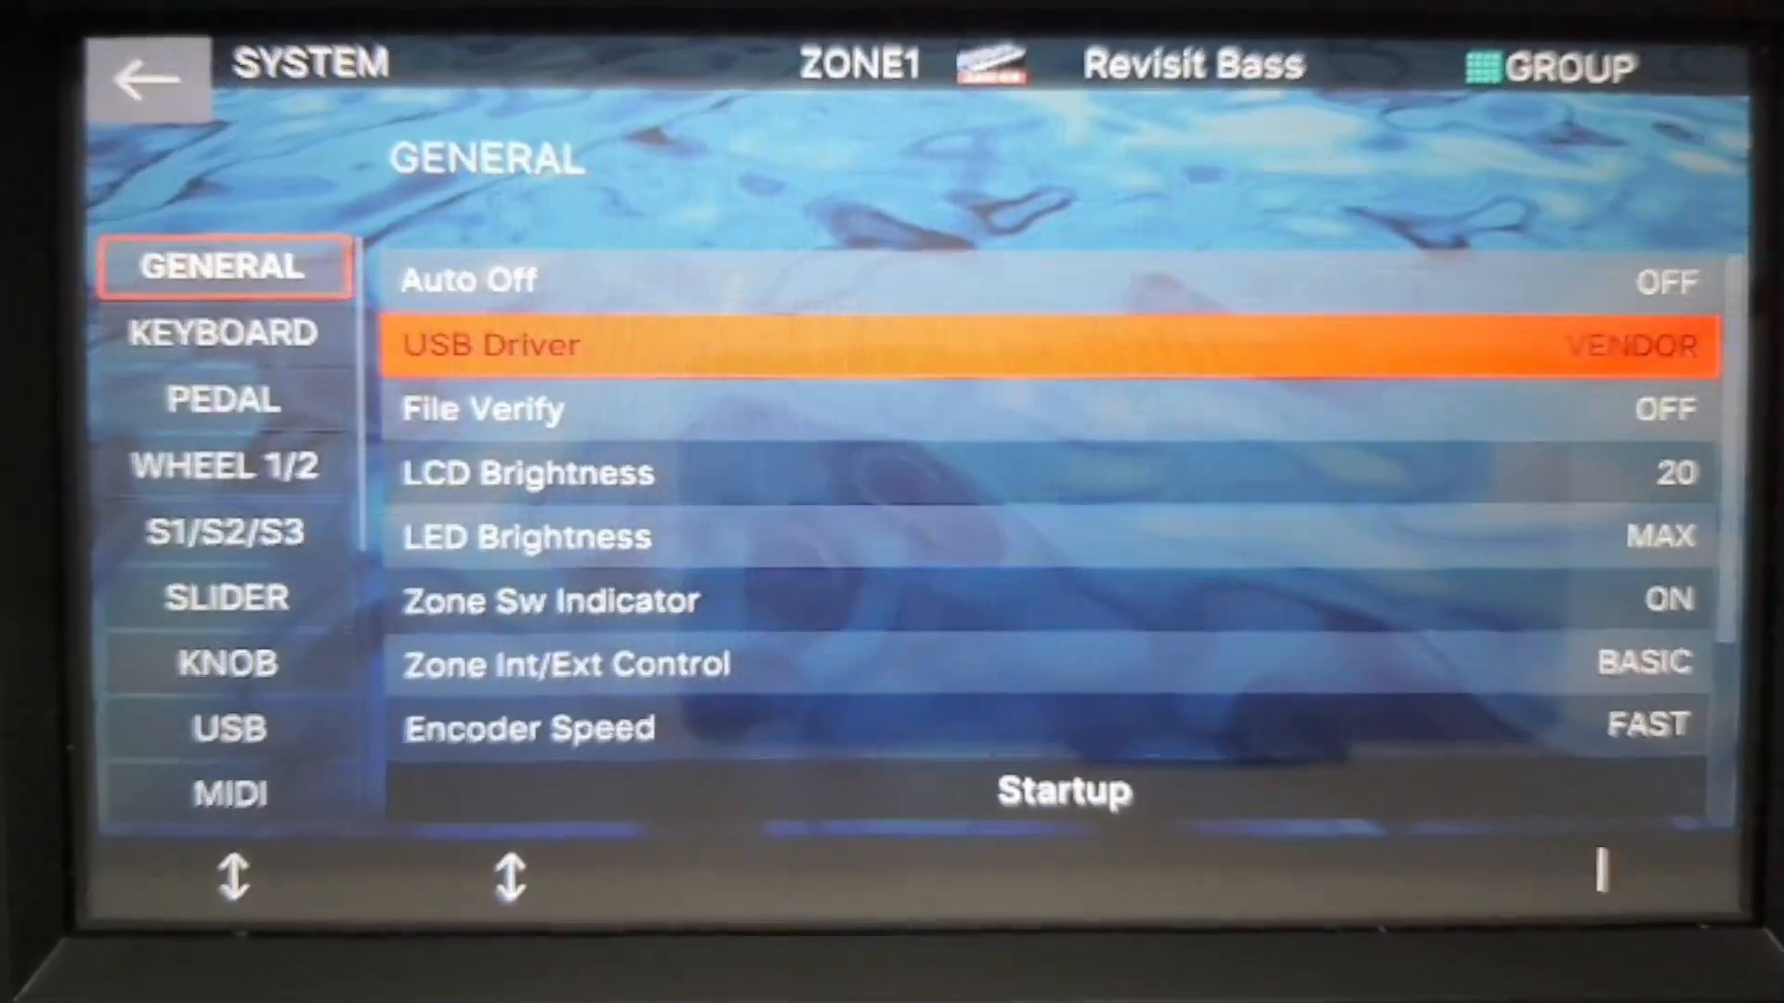
# Set the synthesizer's USB Driver to VENDOR in its general system settings.
pyautogui.press('Return')
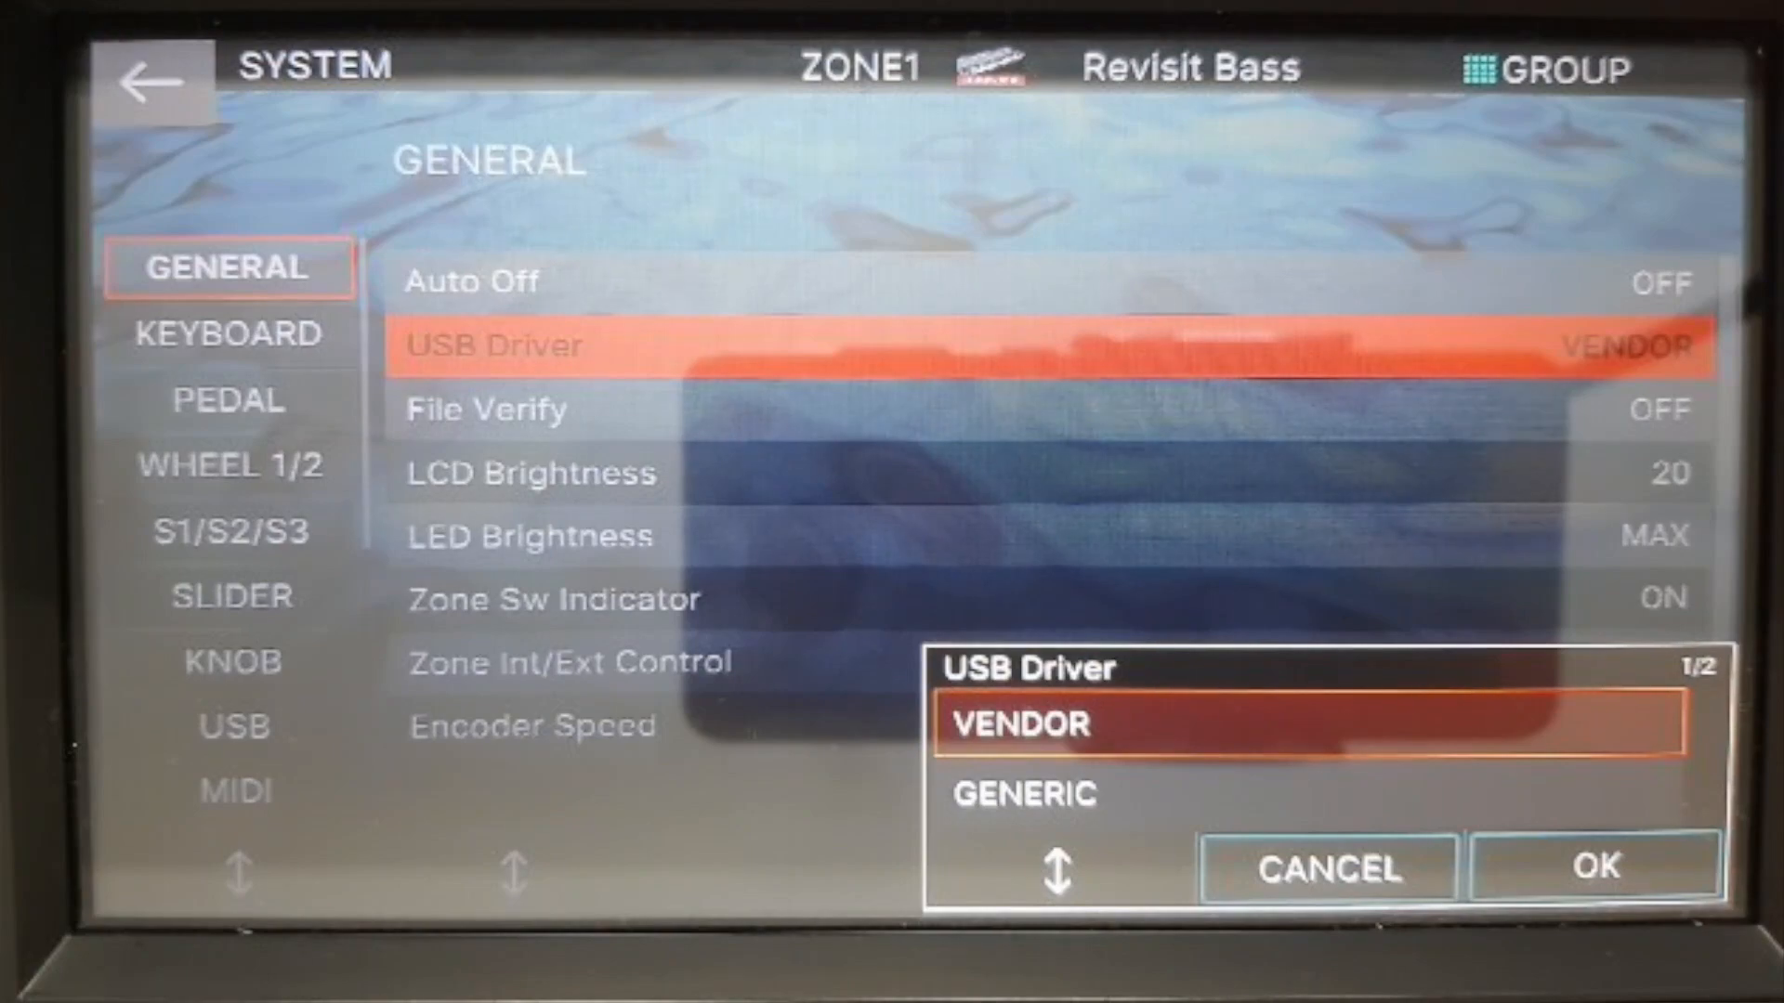
pyautogui.press('Return')
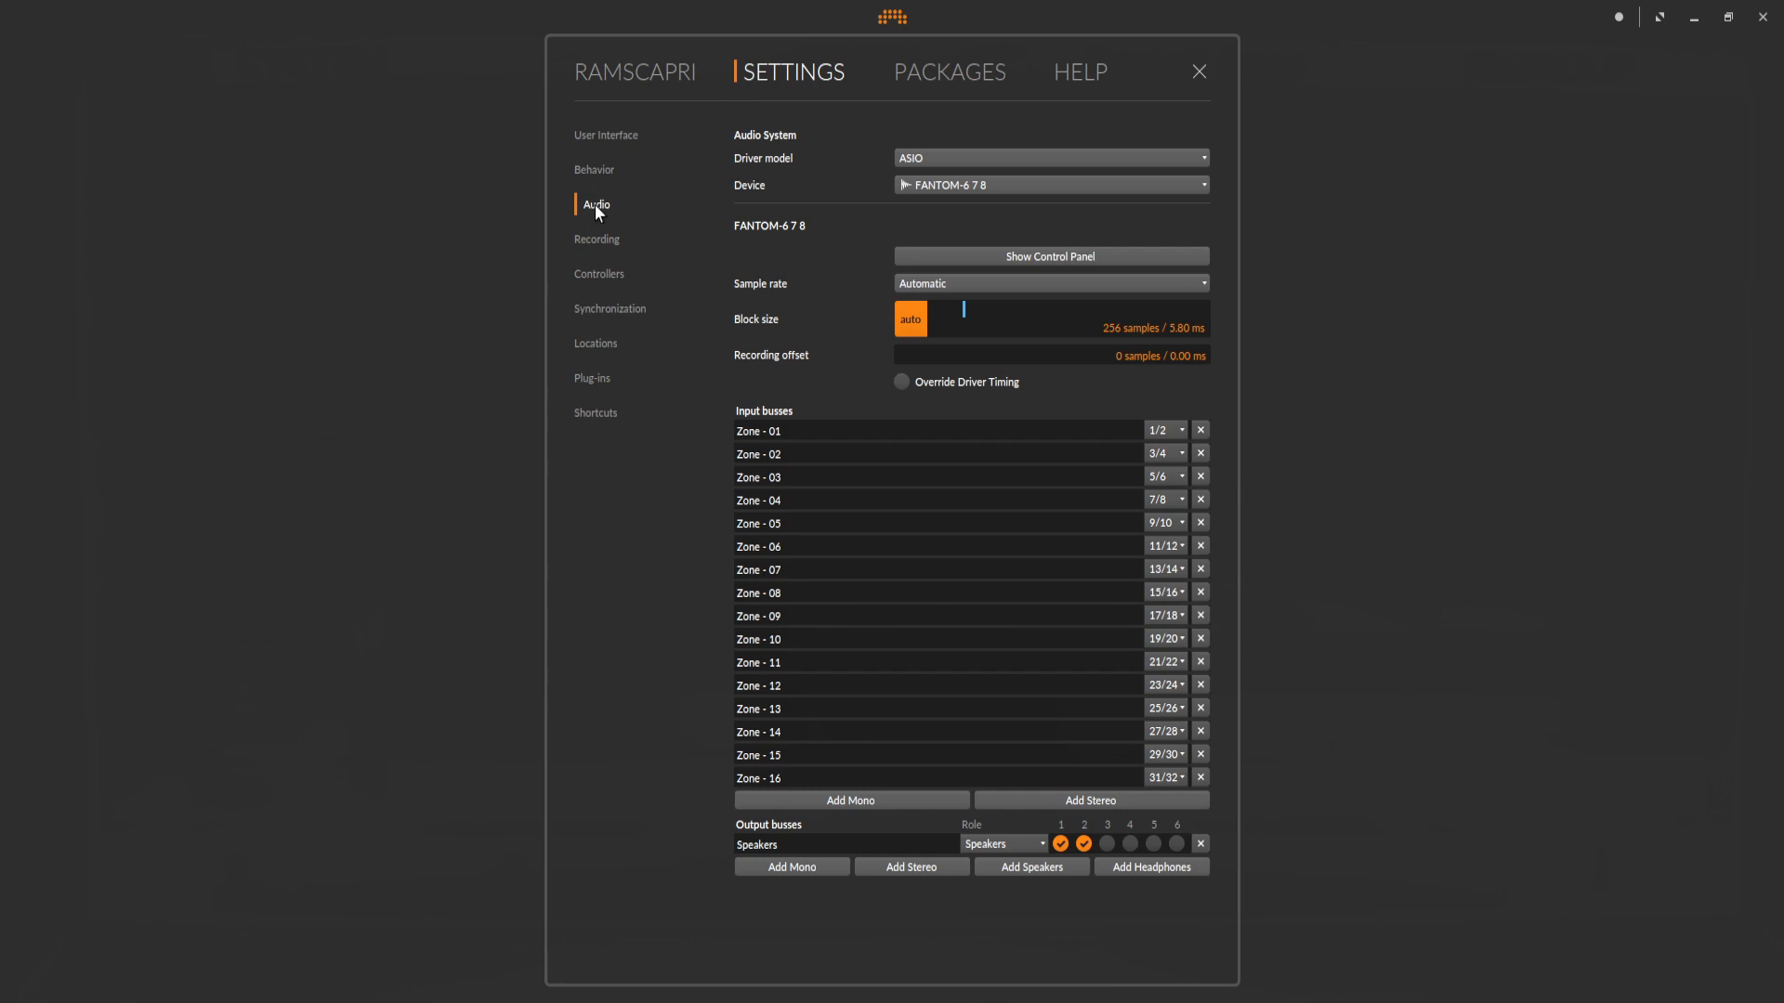
# Check the audio driver model, the available audio devices and the channel choices of the Zone - 01 input bus.
pyautogui.click(978, 156)
pyautogui.click(966, 183)
pyautogui.click(970, 186)
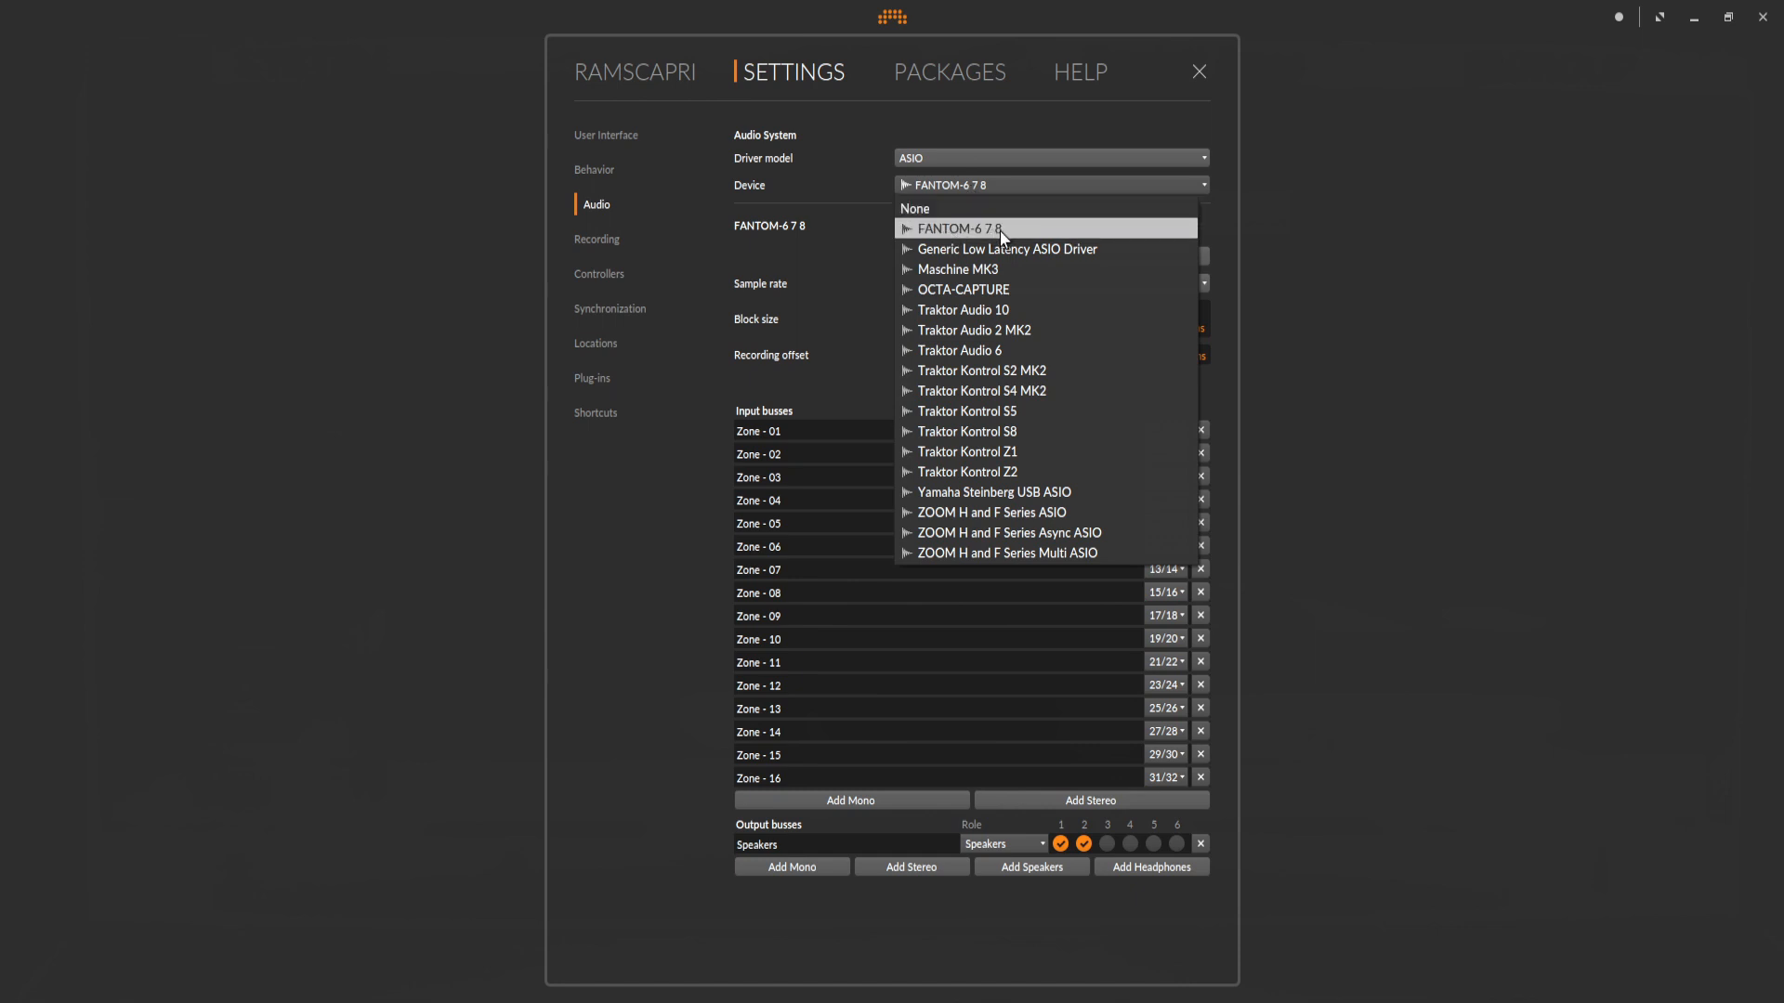
pyautogui.click(815, 181)
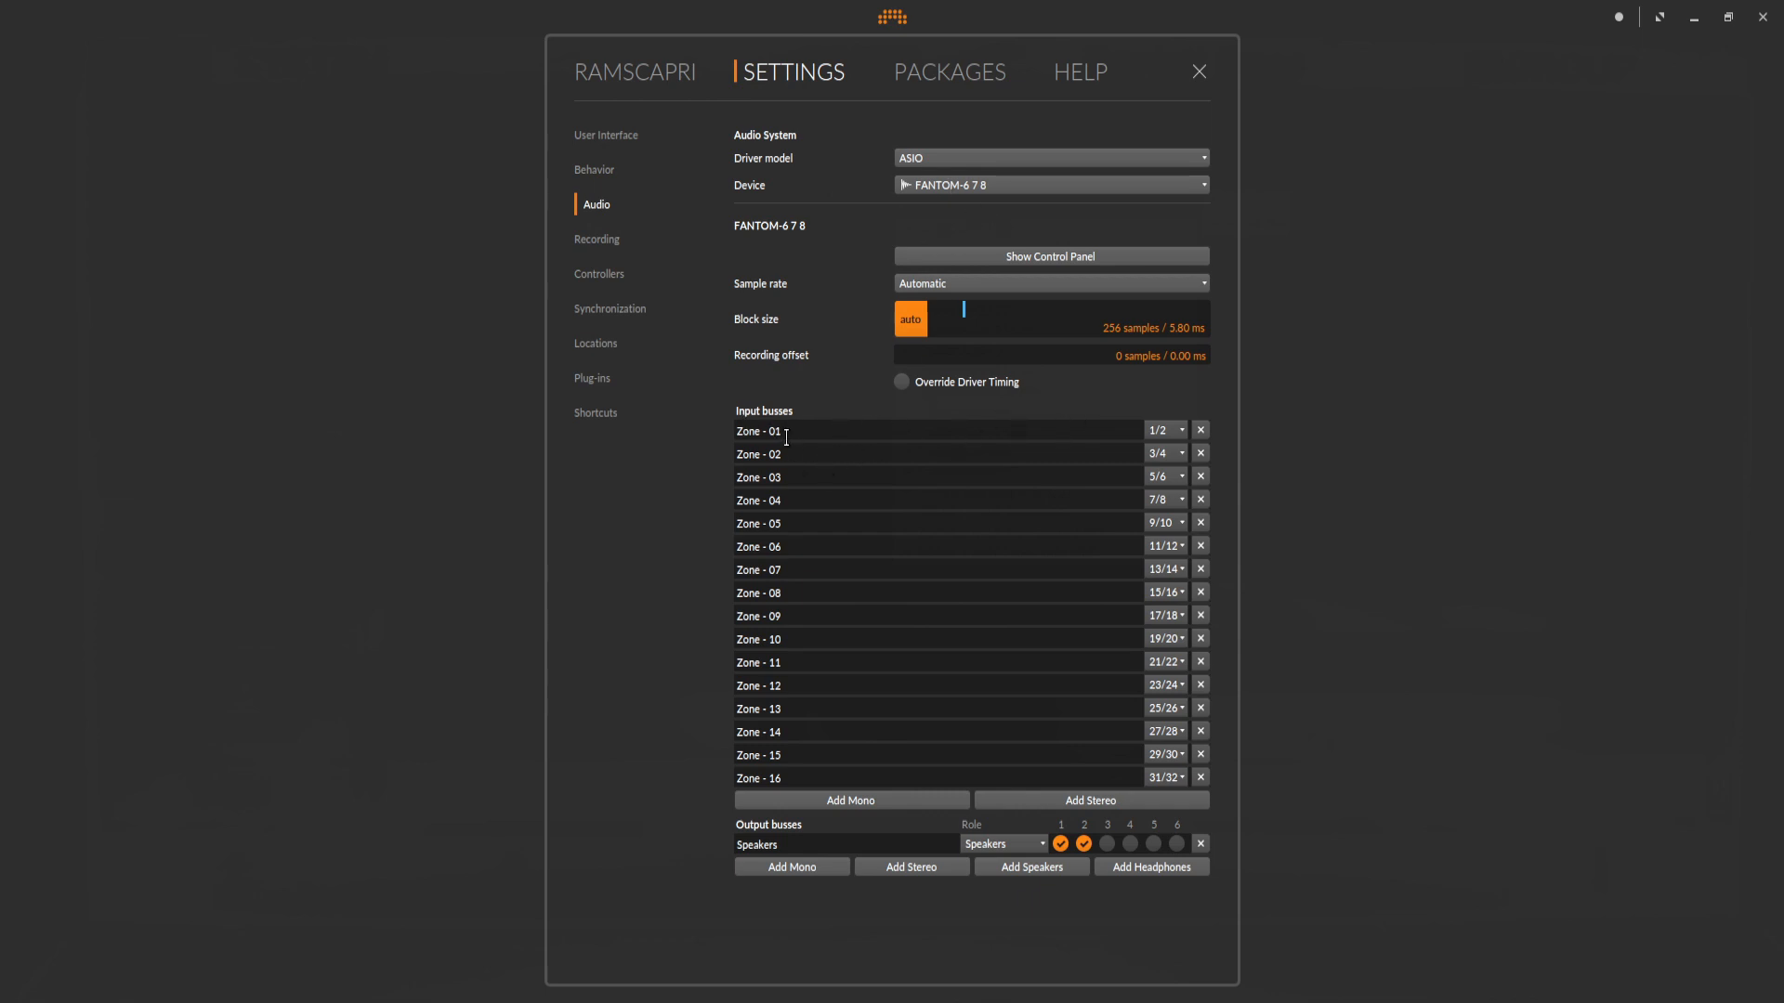
pyautogui.click(1180, 430)
pyautogui.click(1173, 411)
# Review the input port choices of the active generic MIDI keyboard in the controller settings, and close the settings.
pyautogui.click(599, 276)
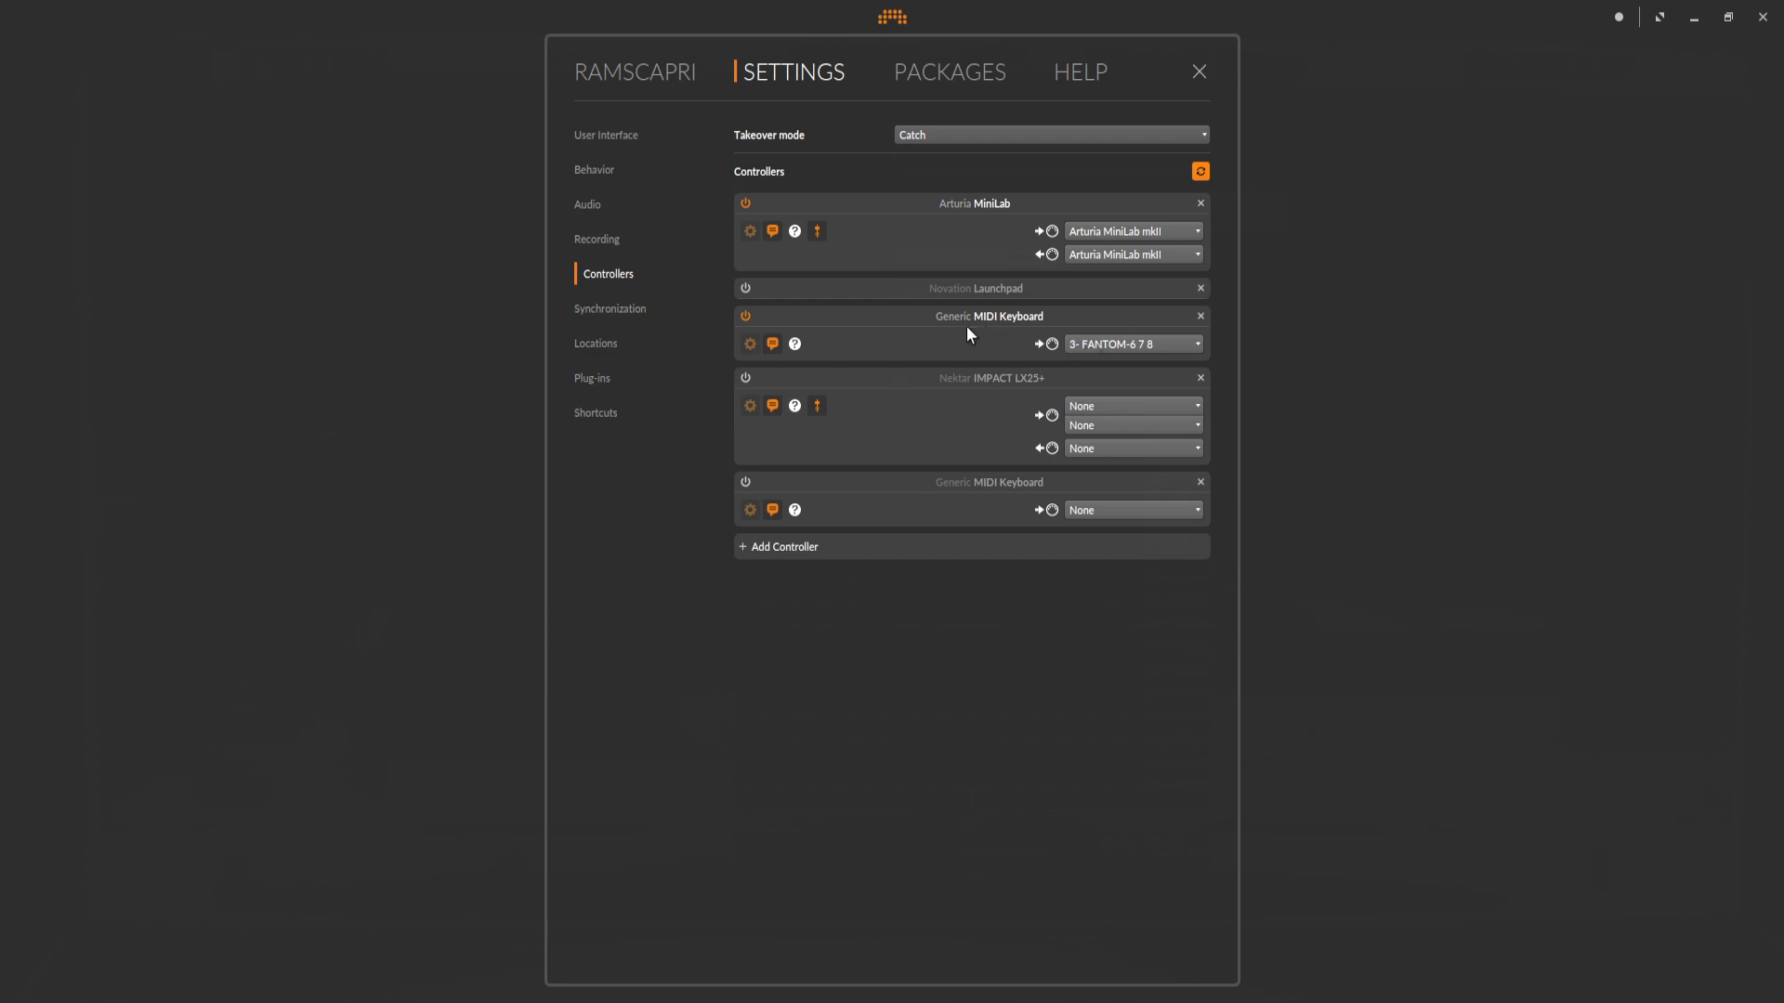
pyautogui.click(1128, 347)
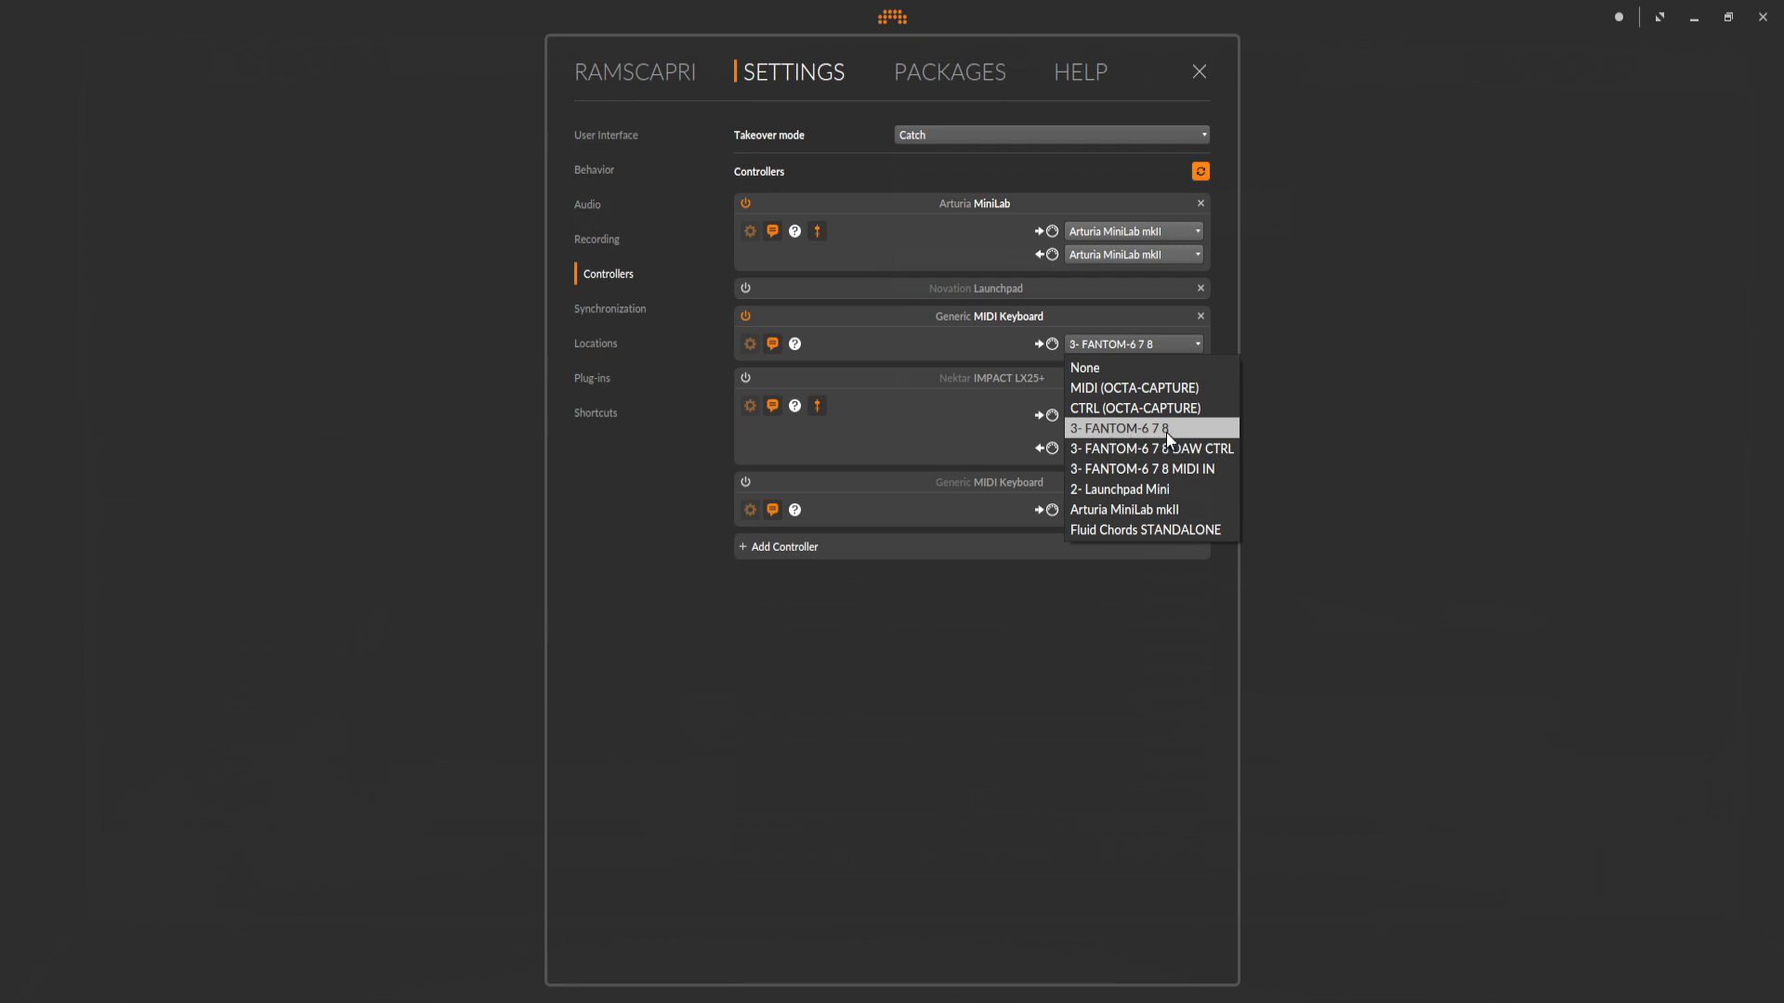
pyautogui.click(1295, 400)
pyautogui.click(1295, 401)
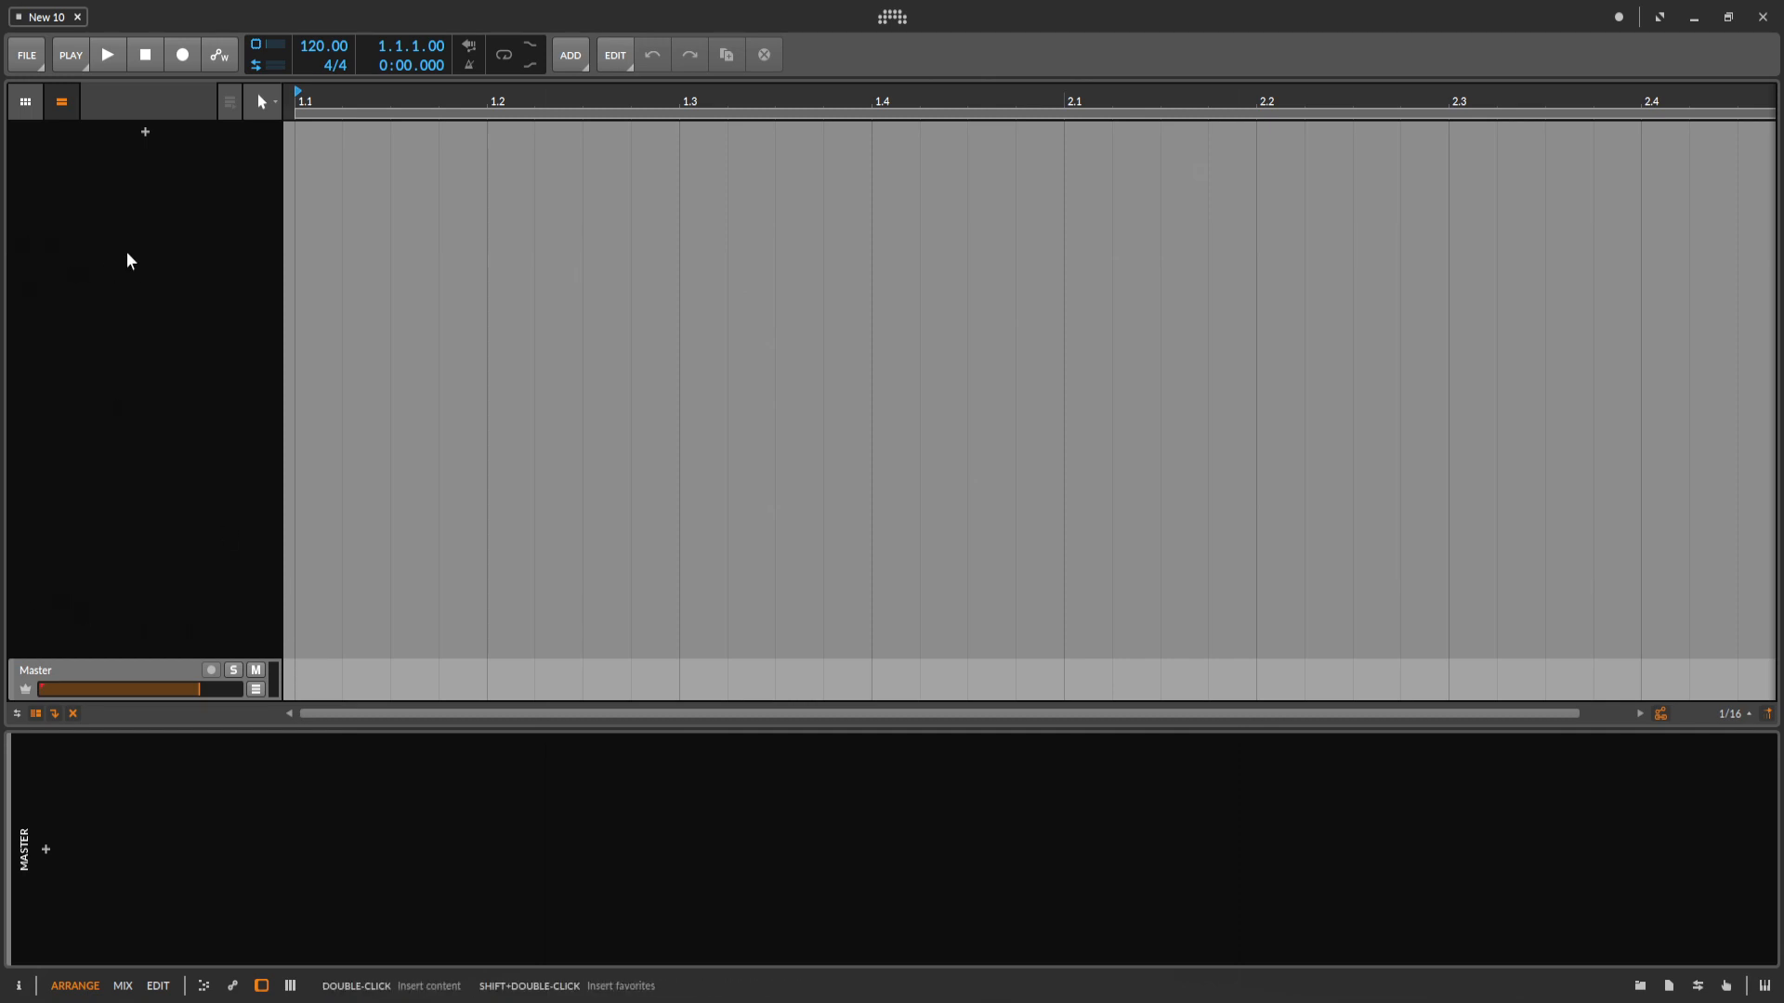
# Add an instrument track to the empty project and show its inspector.
pyautogui.rightClick(131, 178)
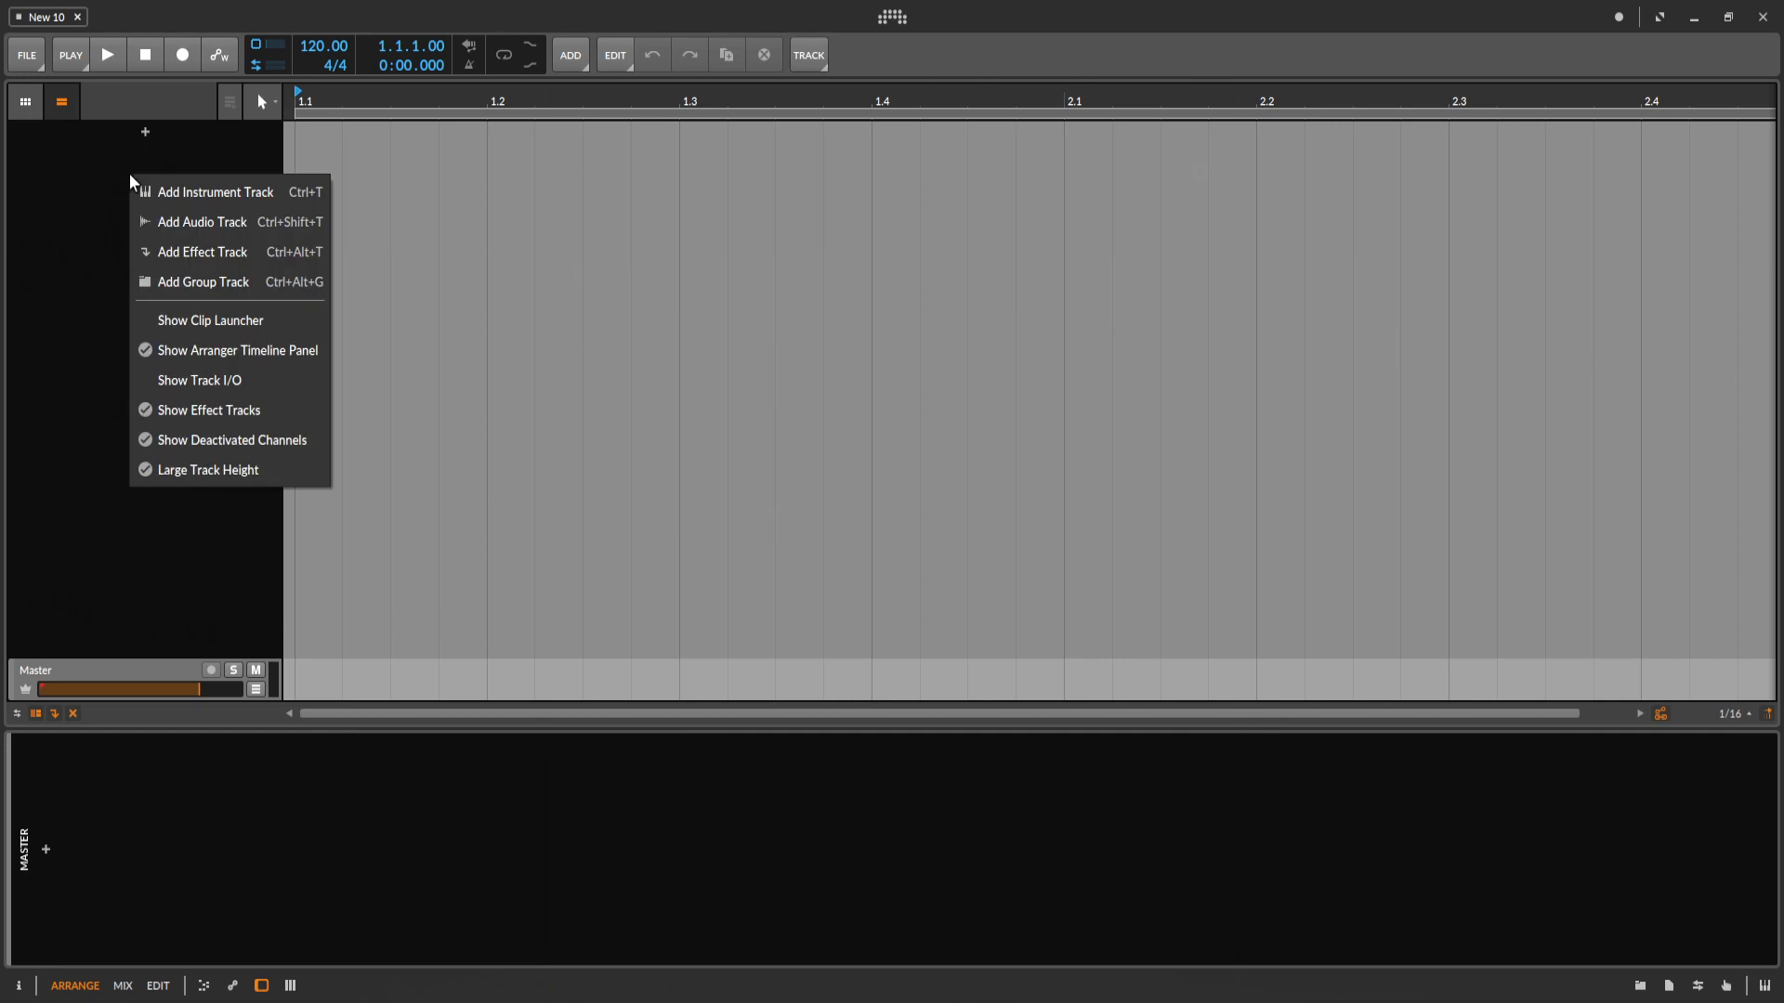
pyautogui.click(188, 188)
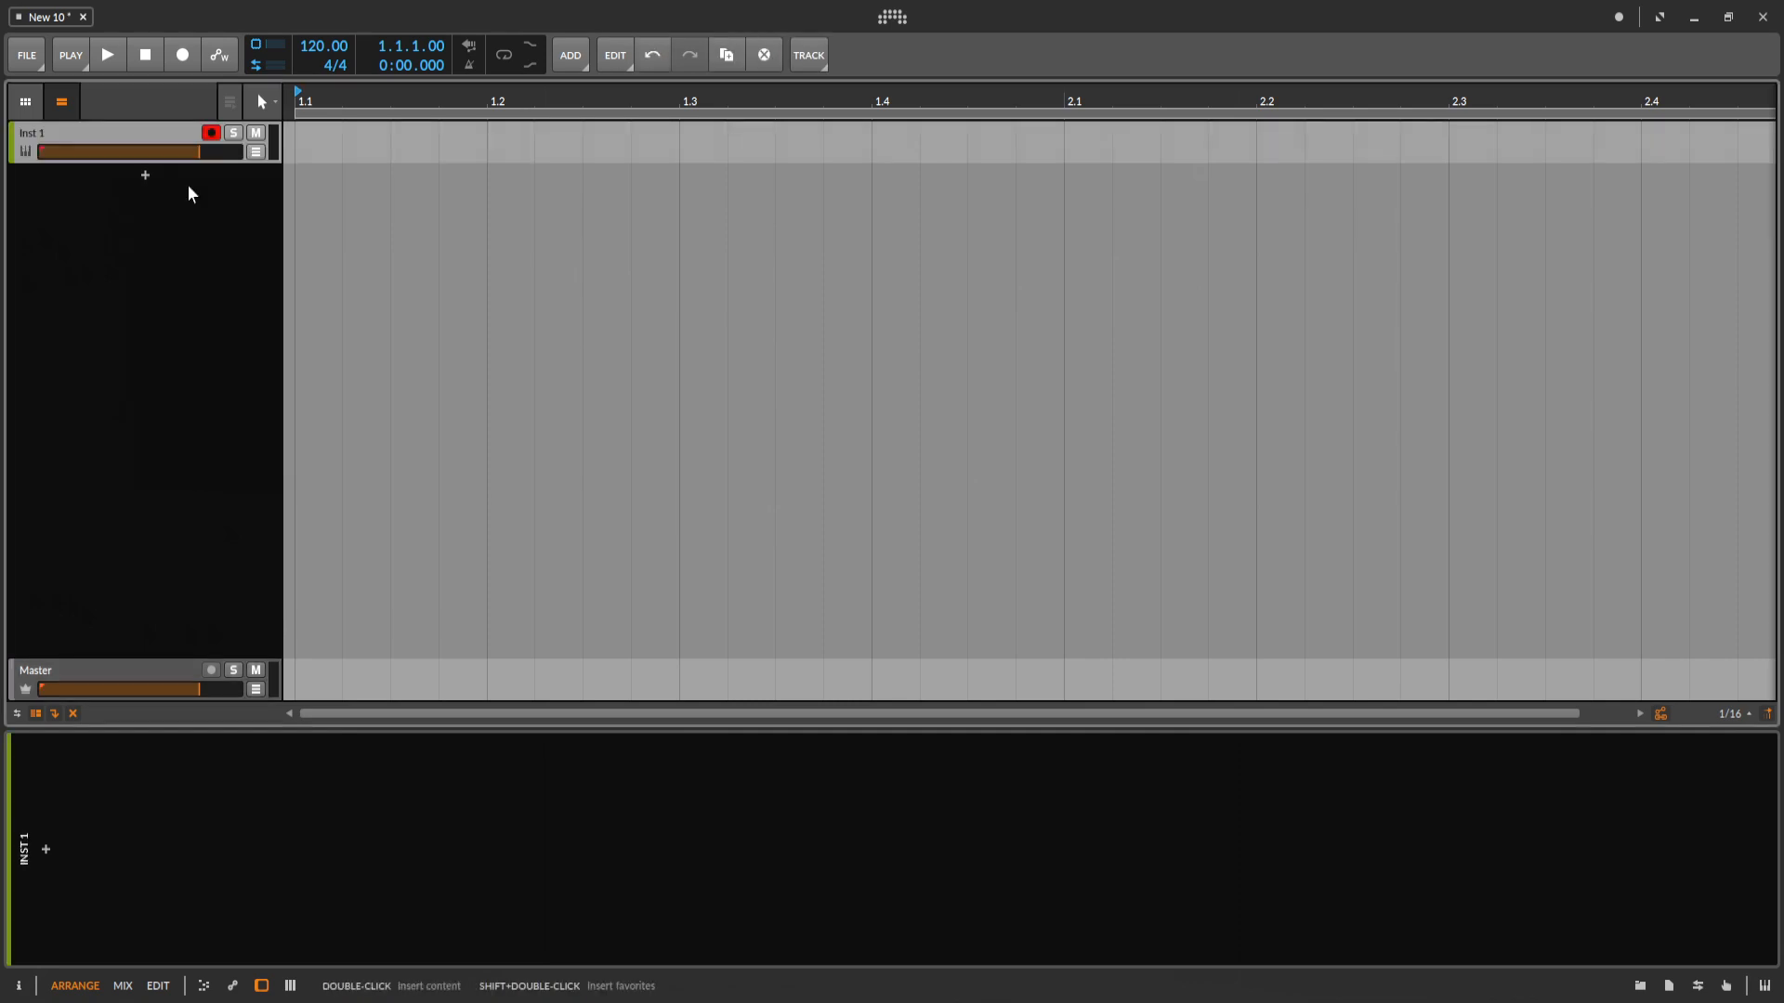
pyautogui.press('i')
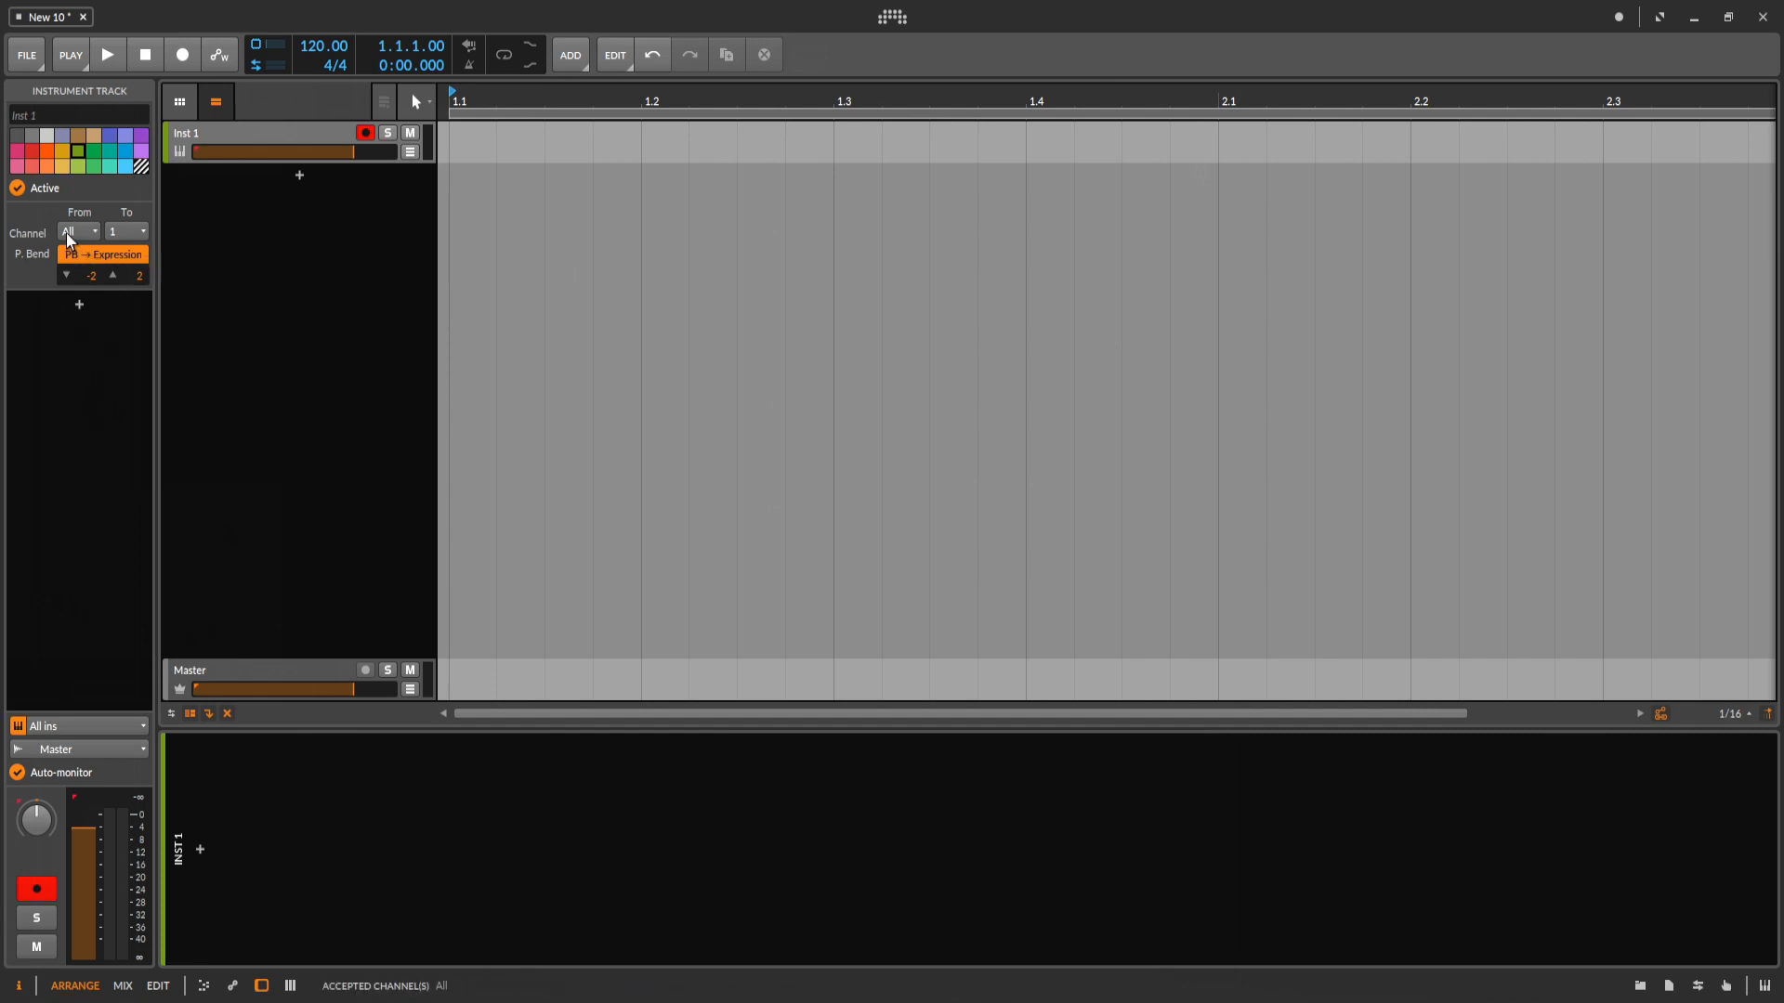
# Rename the new instrument track to Zone-01.
pyautogui.click(226, 136)
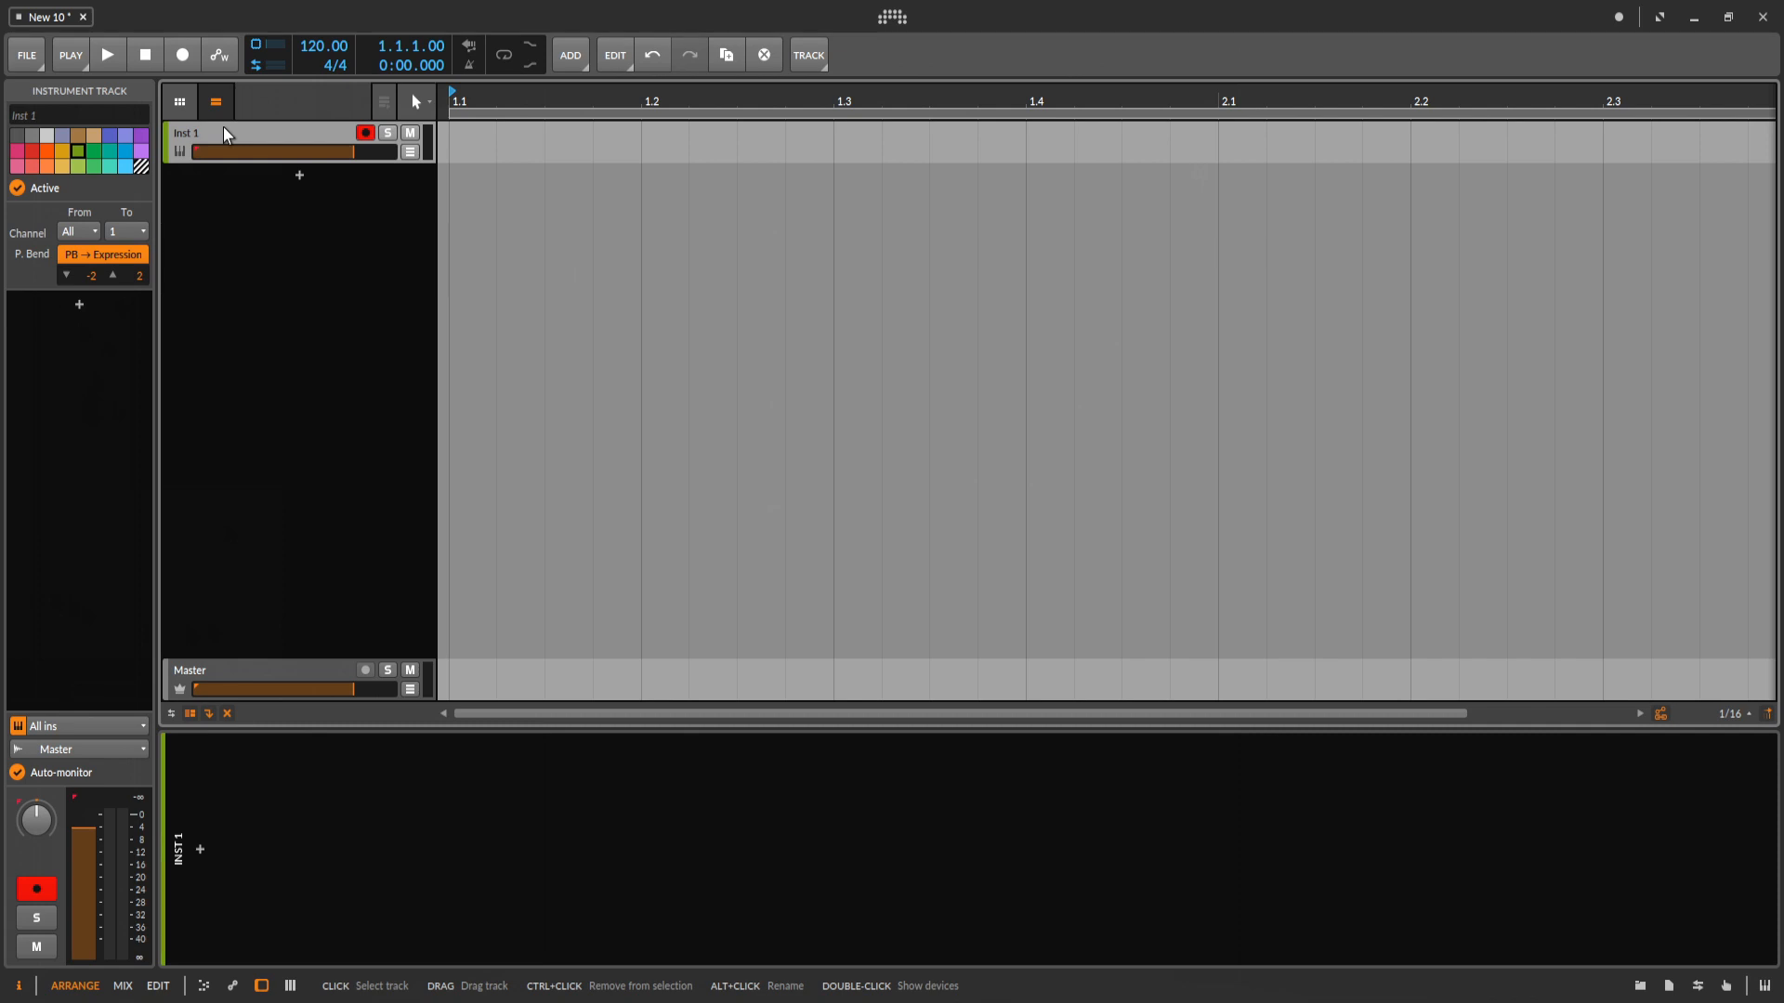
pyautogui.rightClick(219, 138)
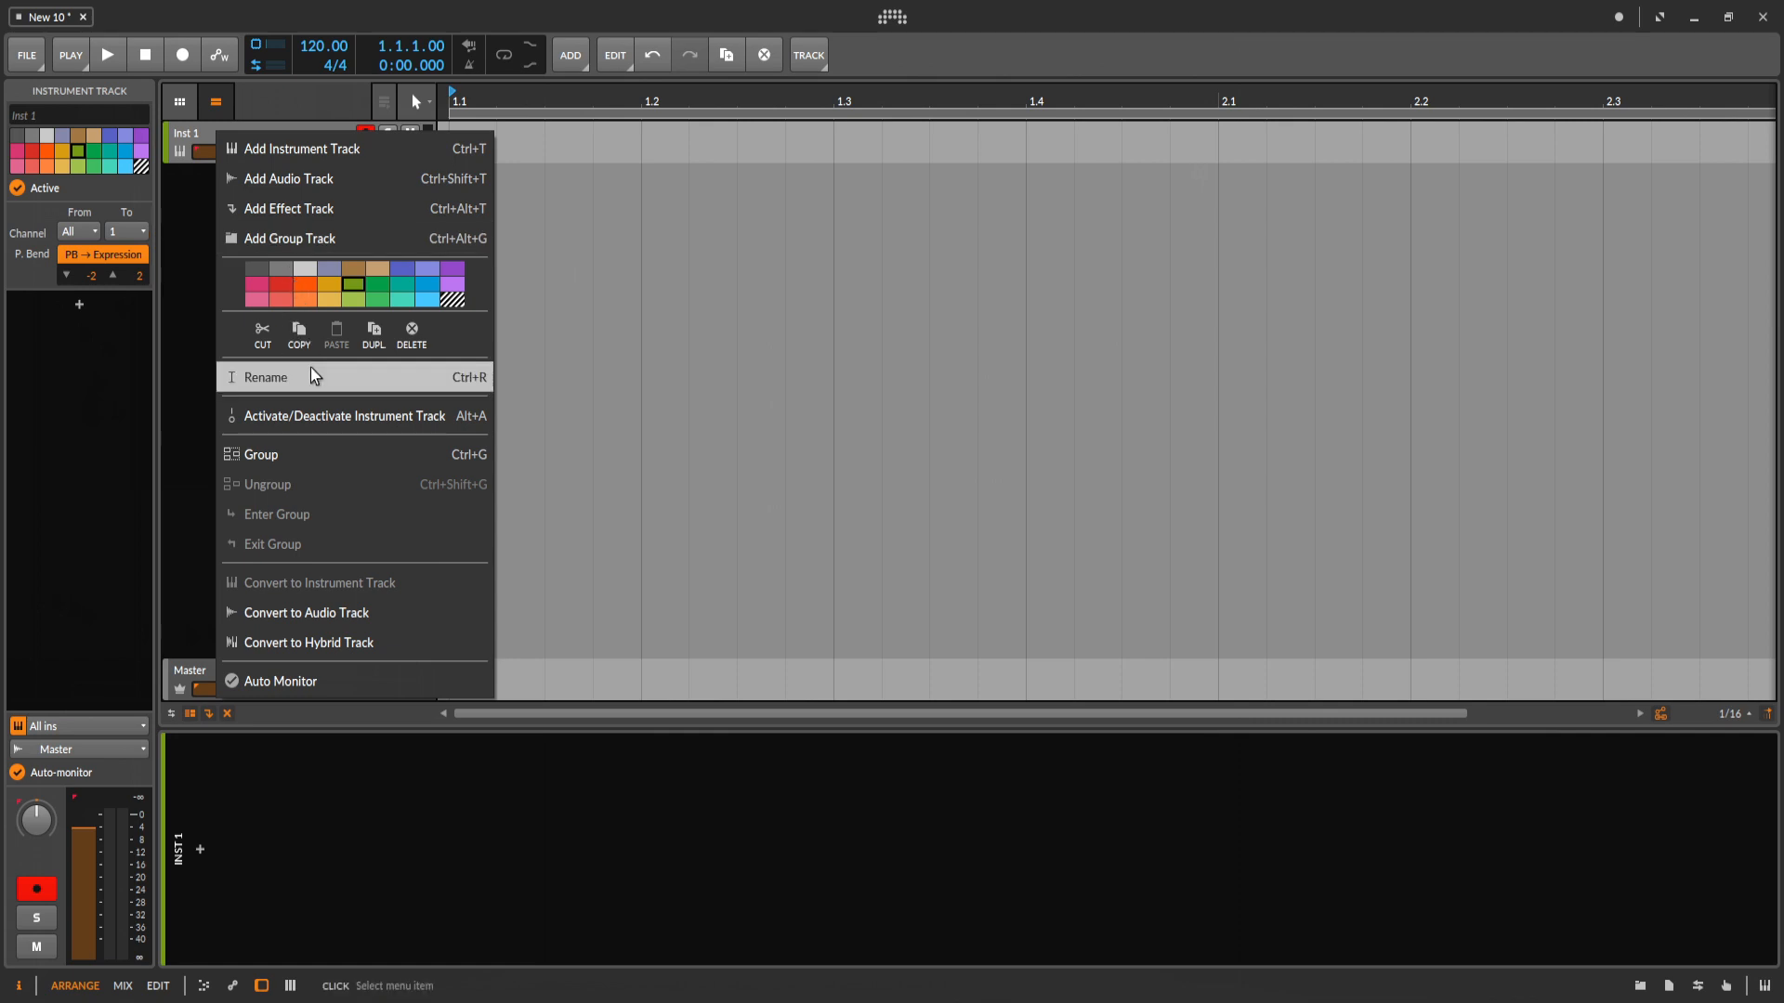
pyautogui.click(464, 385)
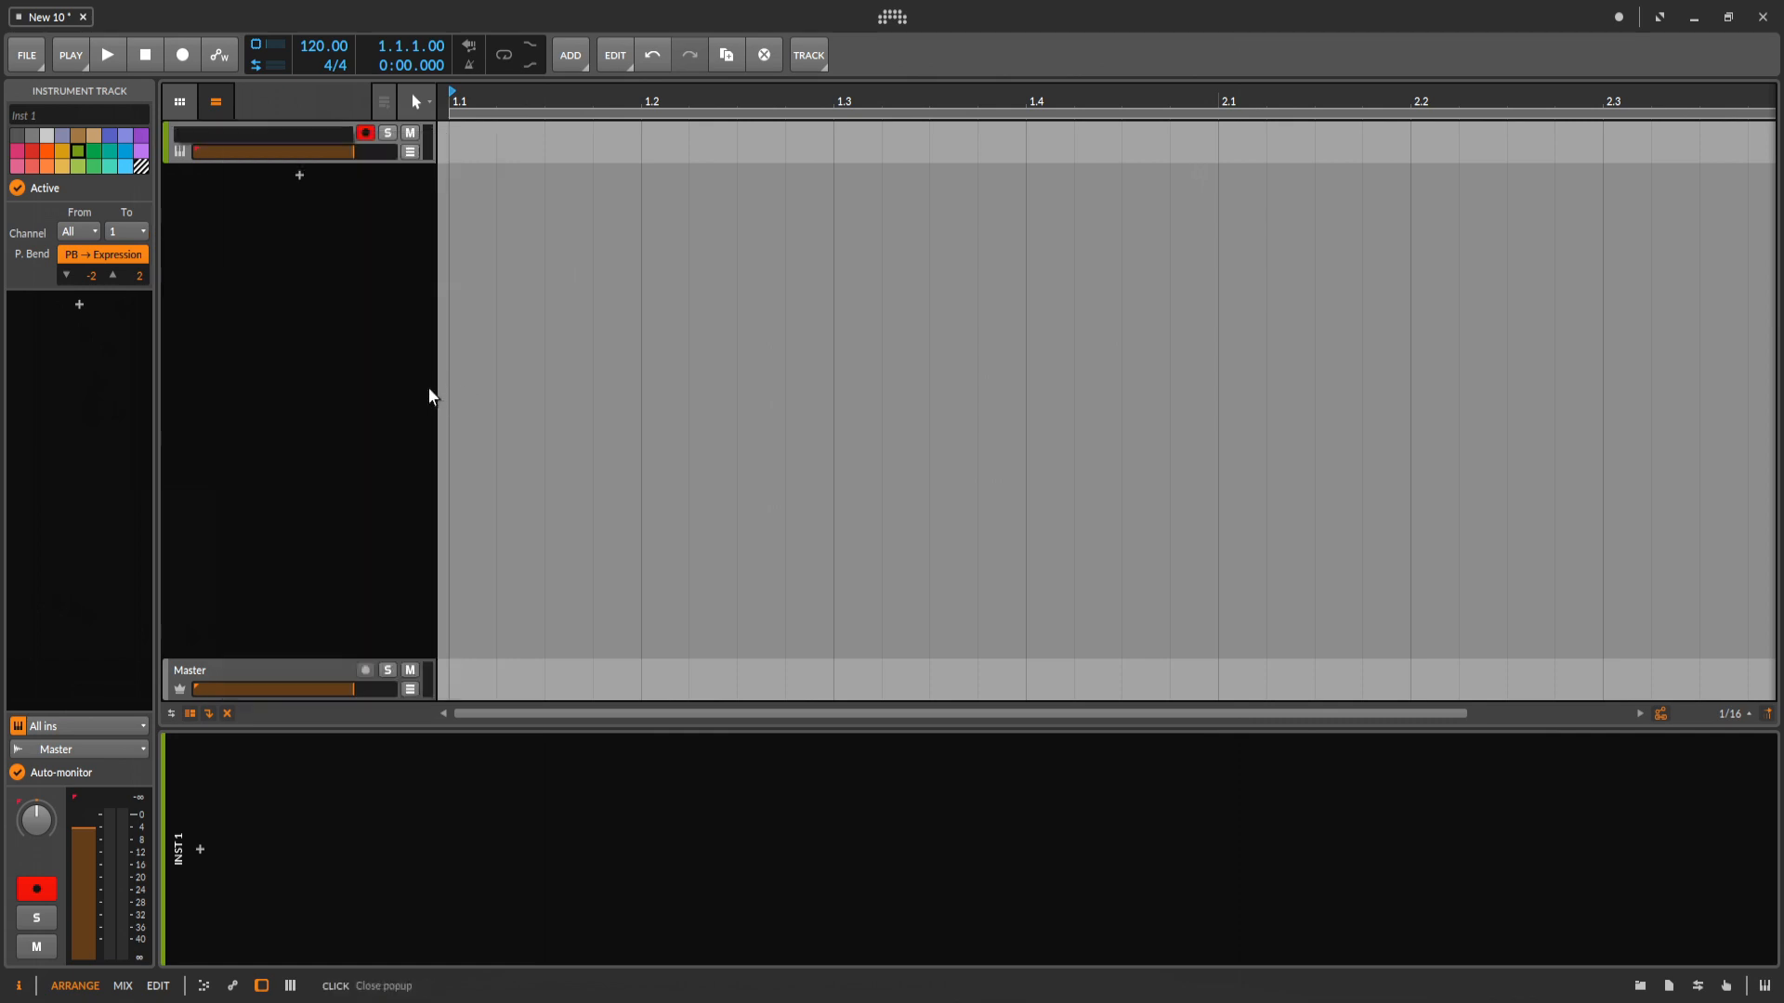
pyautogui.write('Zone-01')
pyautogui.press('Return')
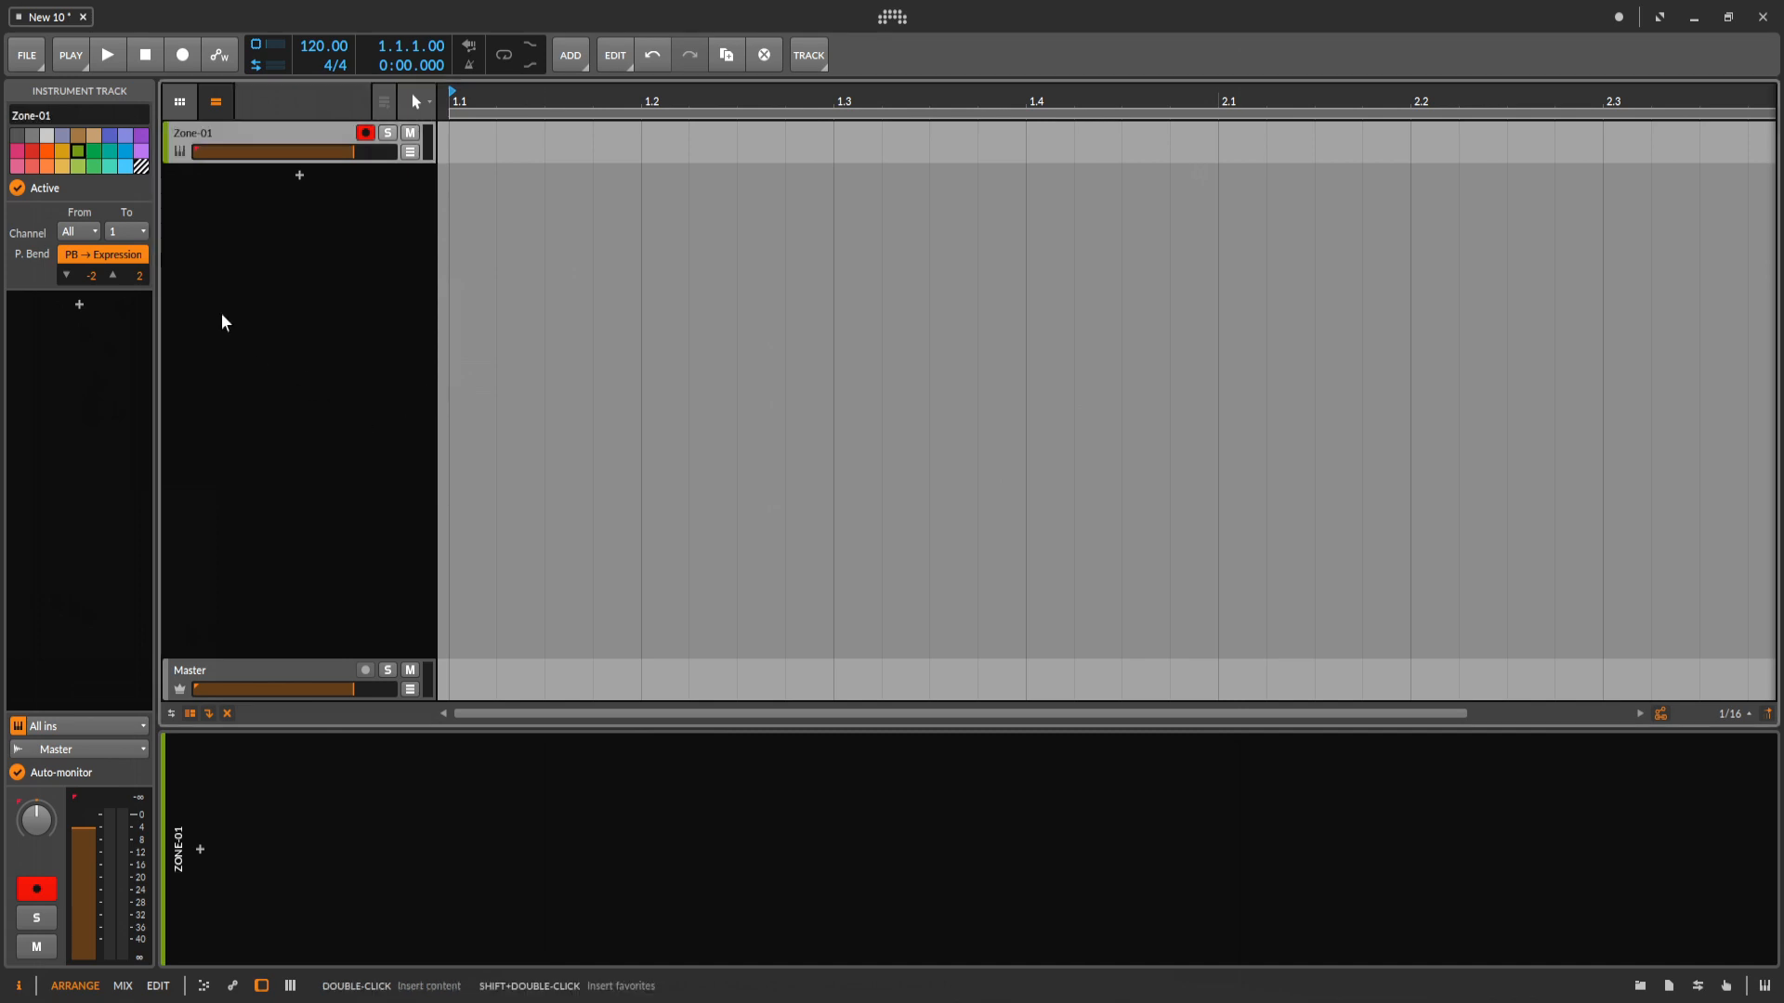
# Set the Zone-01 track's MIDI channel to 1 for both From and To.
pyautogui.click(88, 235)
pyautogui.click(79, 275)
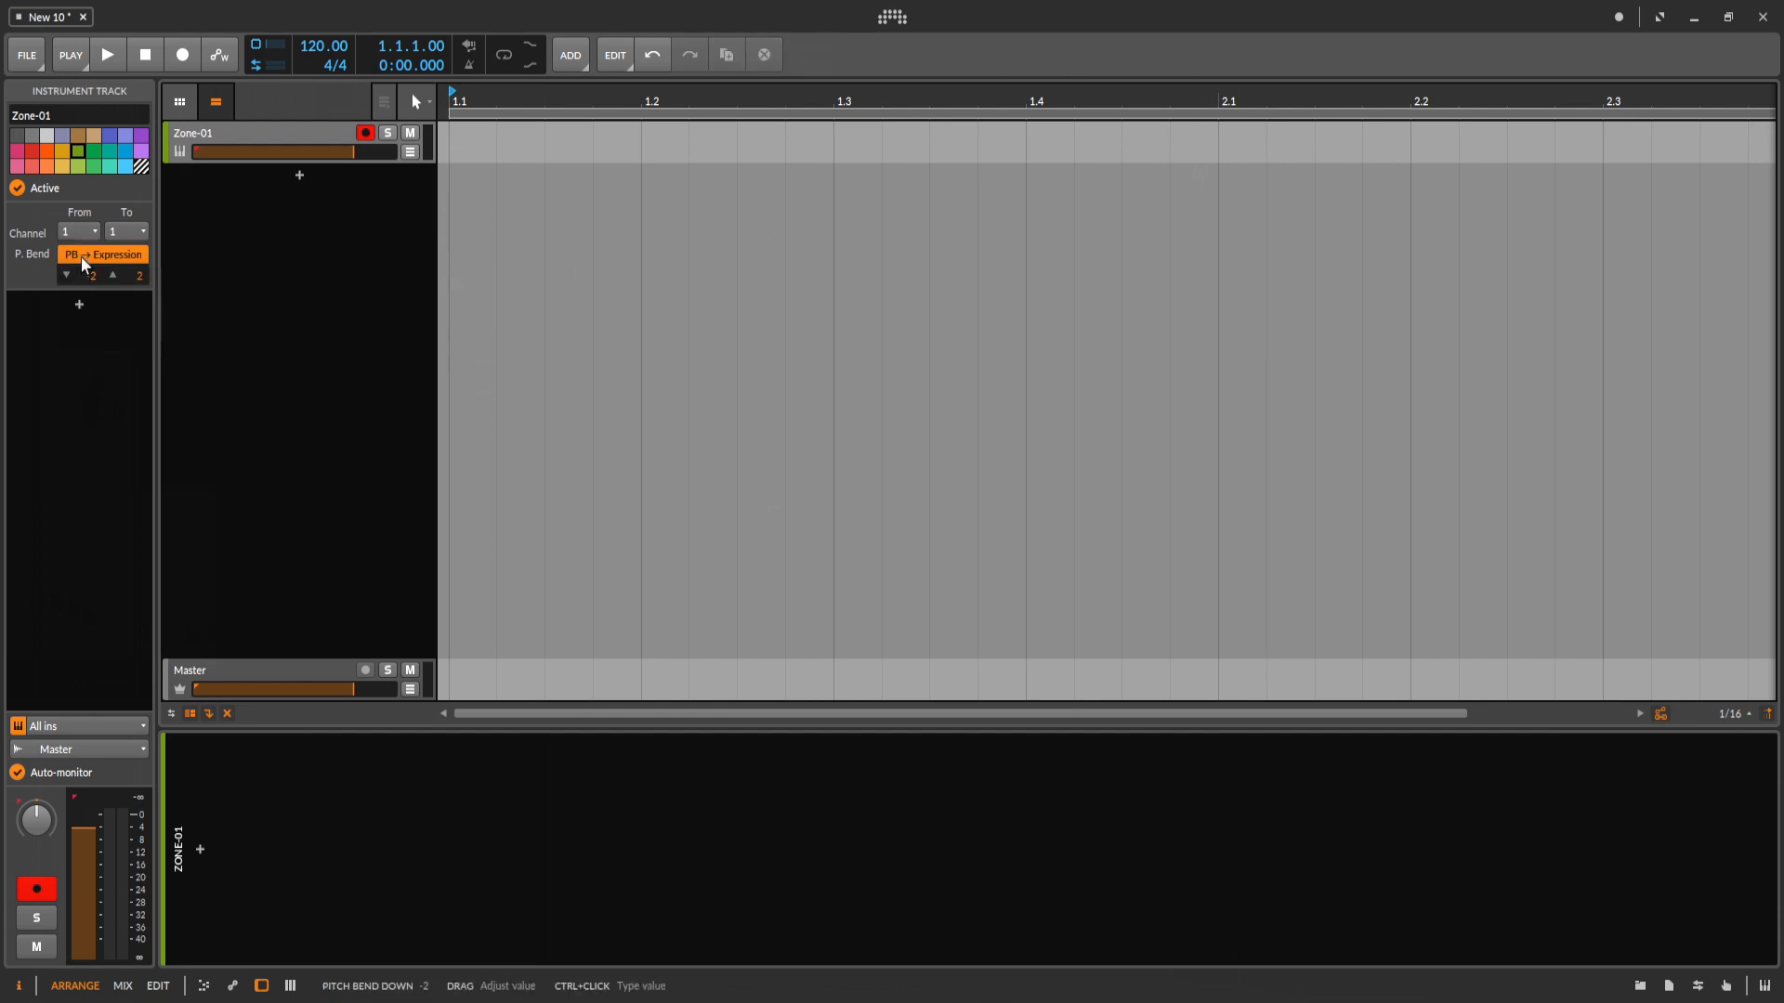
pyautogui.click(131, 237)
pyautogui.click(121, 275)
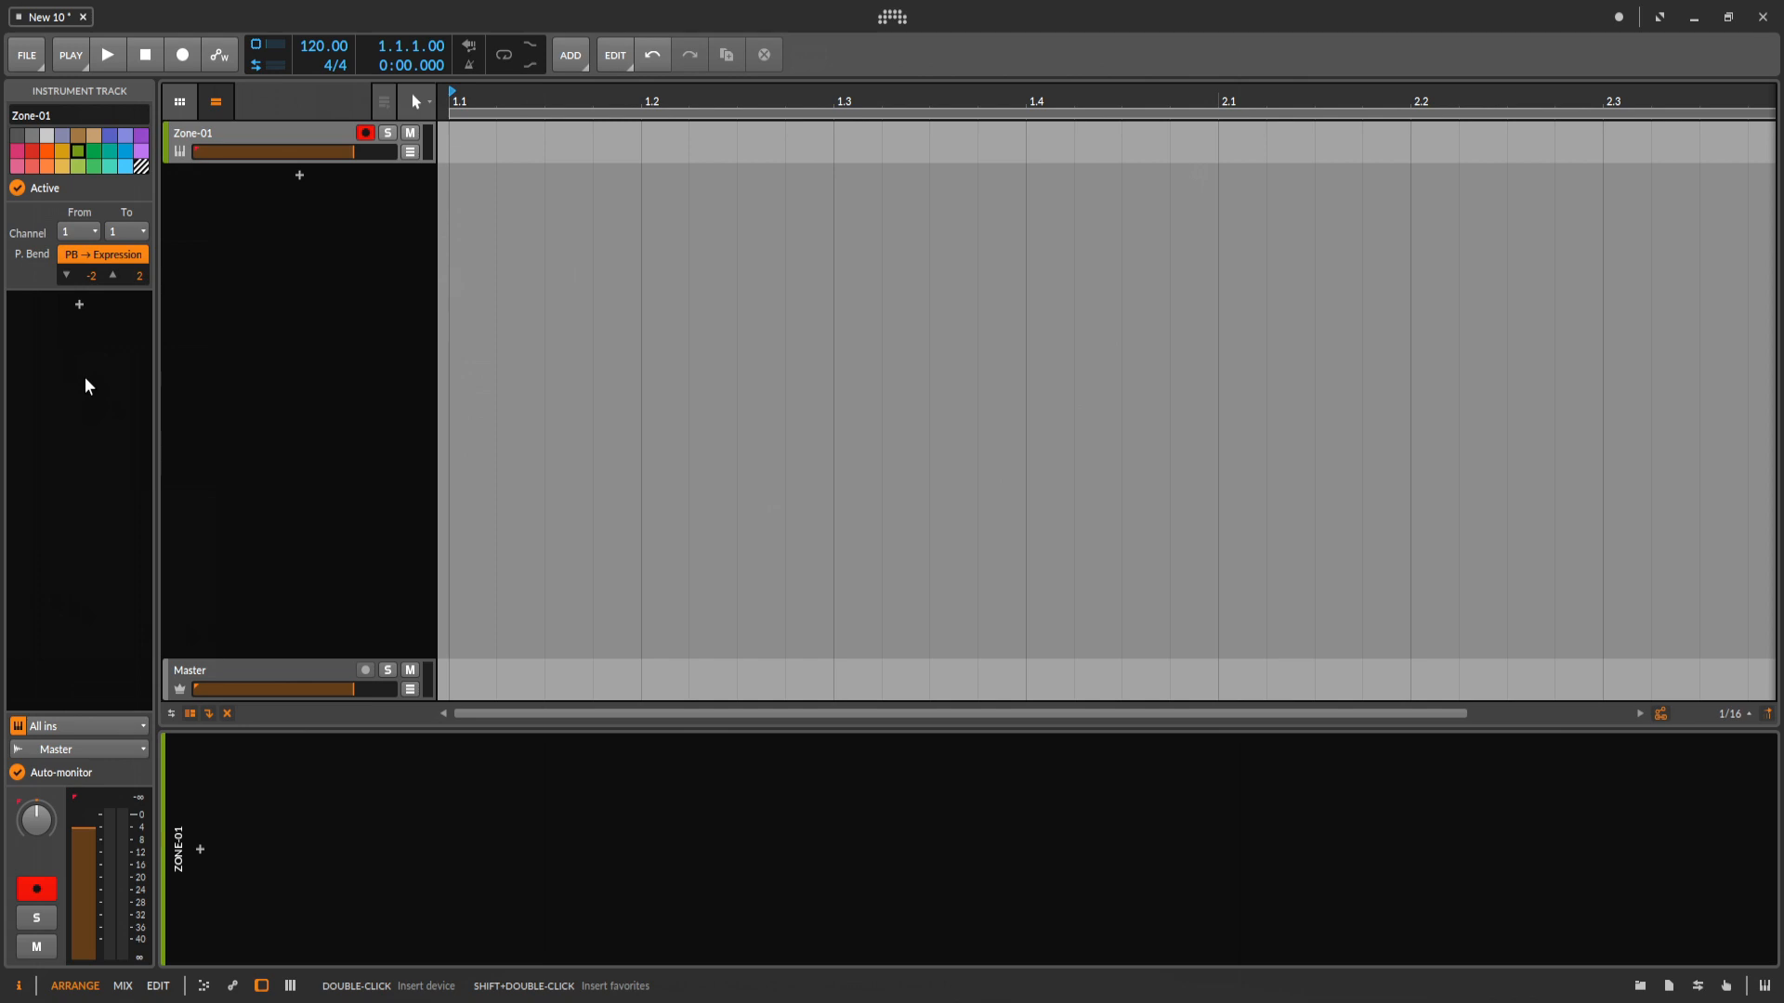
pyautogui.click(562, 269)
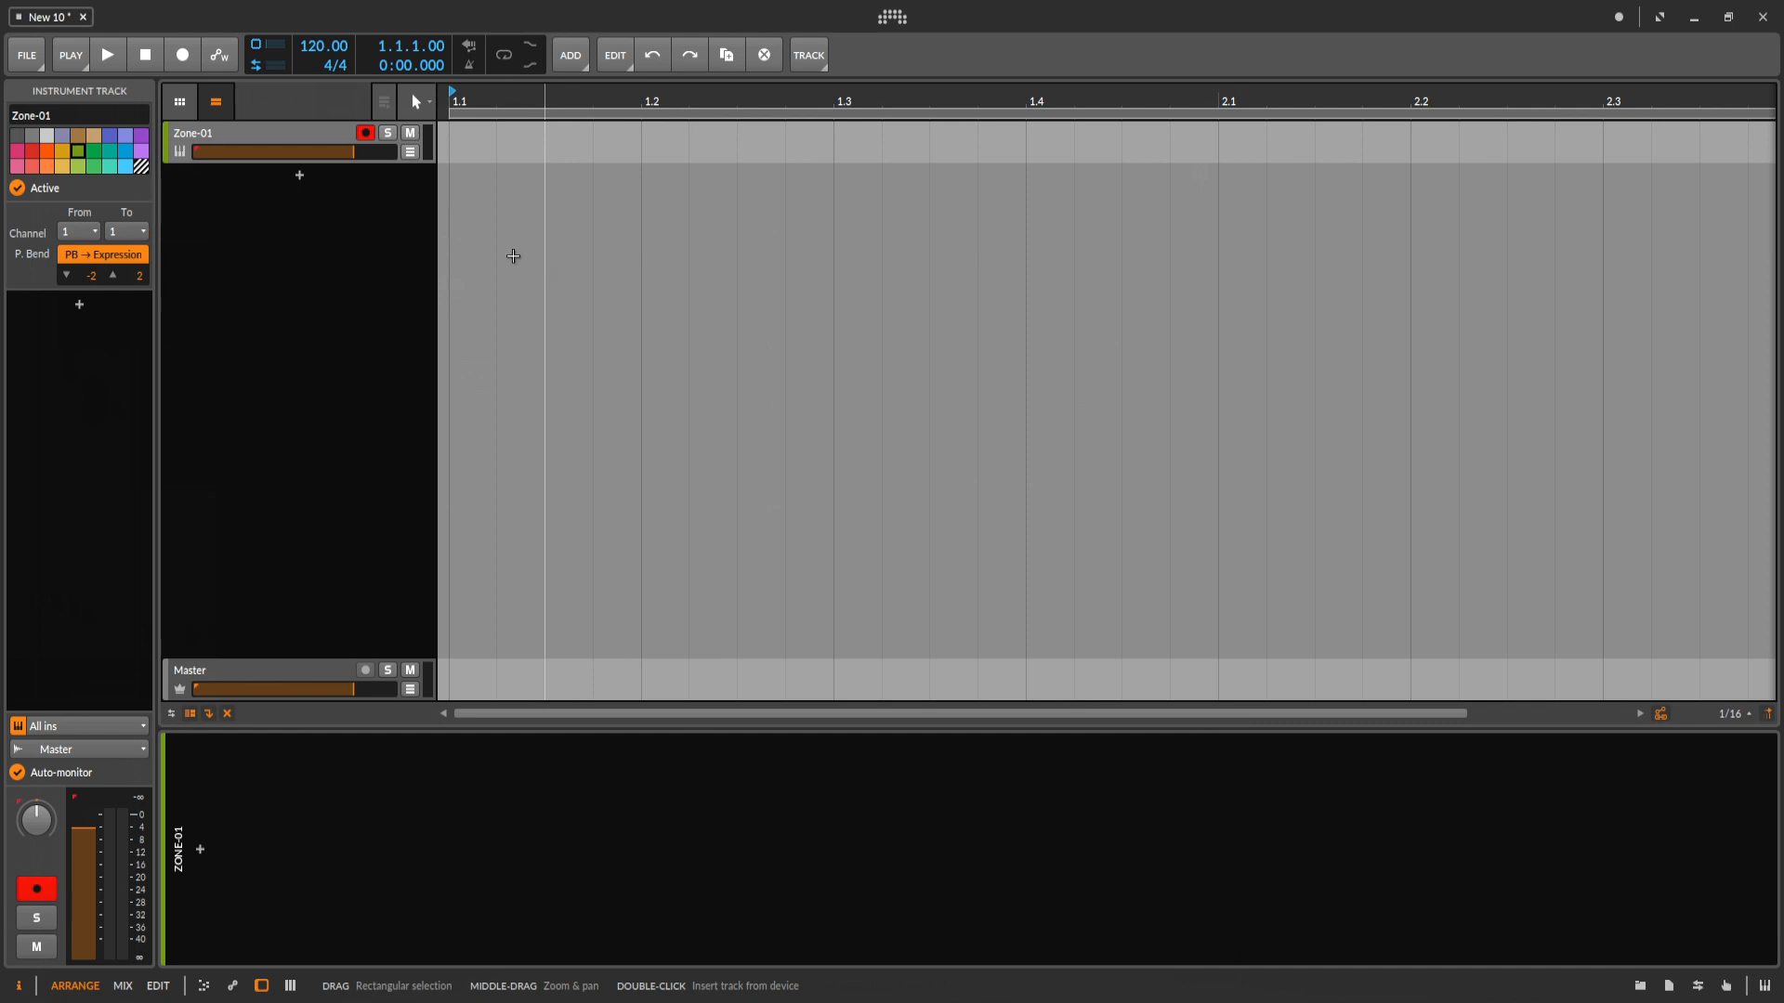
# Show the clip launcher and hide the arranger timeline.
pyautogui.click(181, 103)
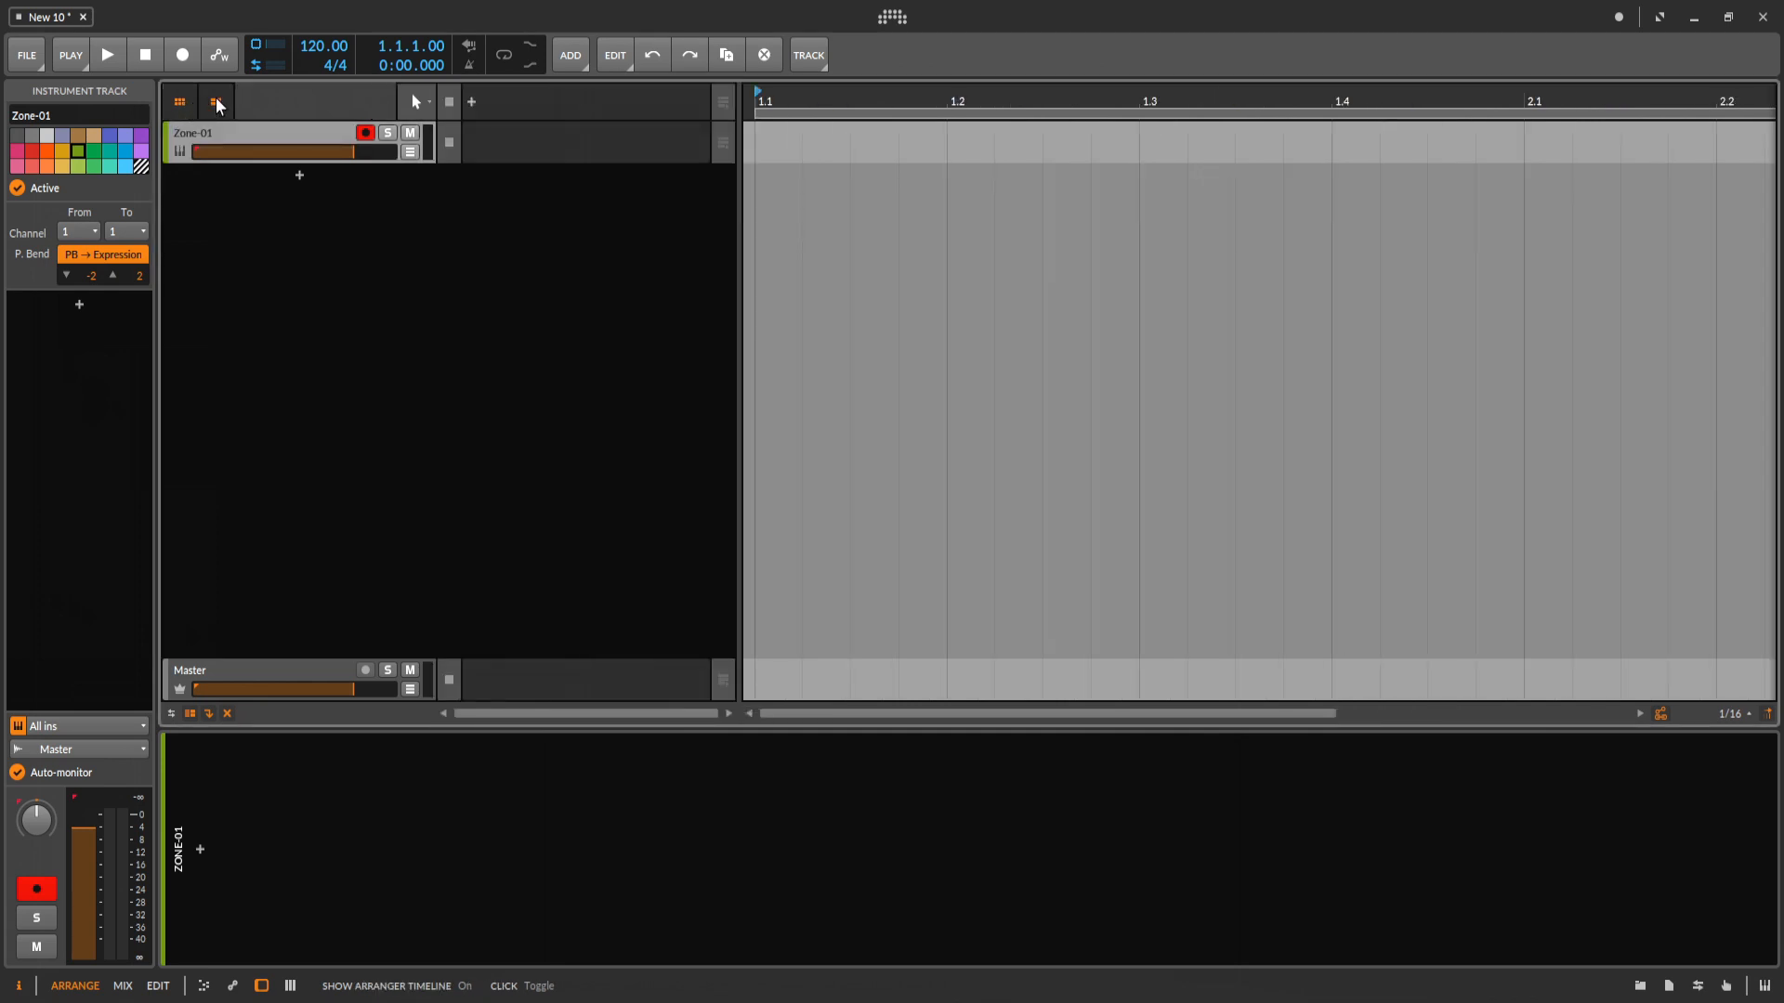
pyautogui.click(217, 101)
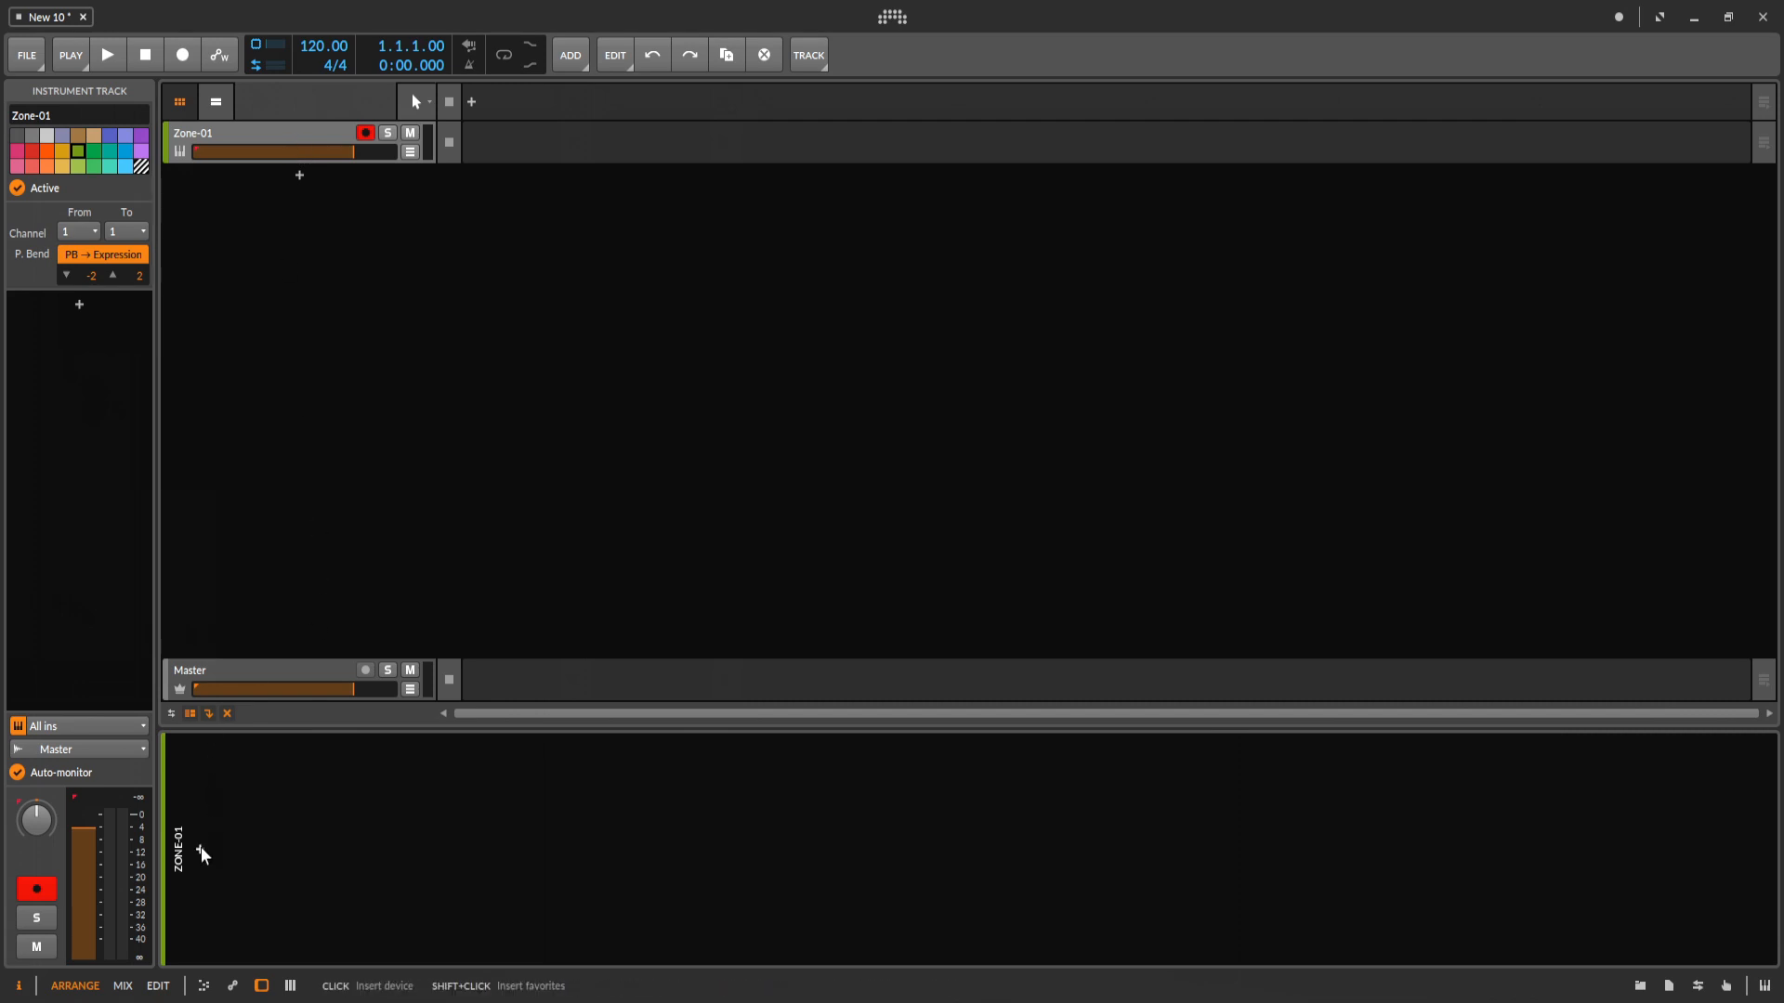
pyautogui.click(310, 523)
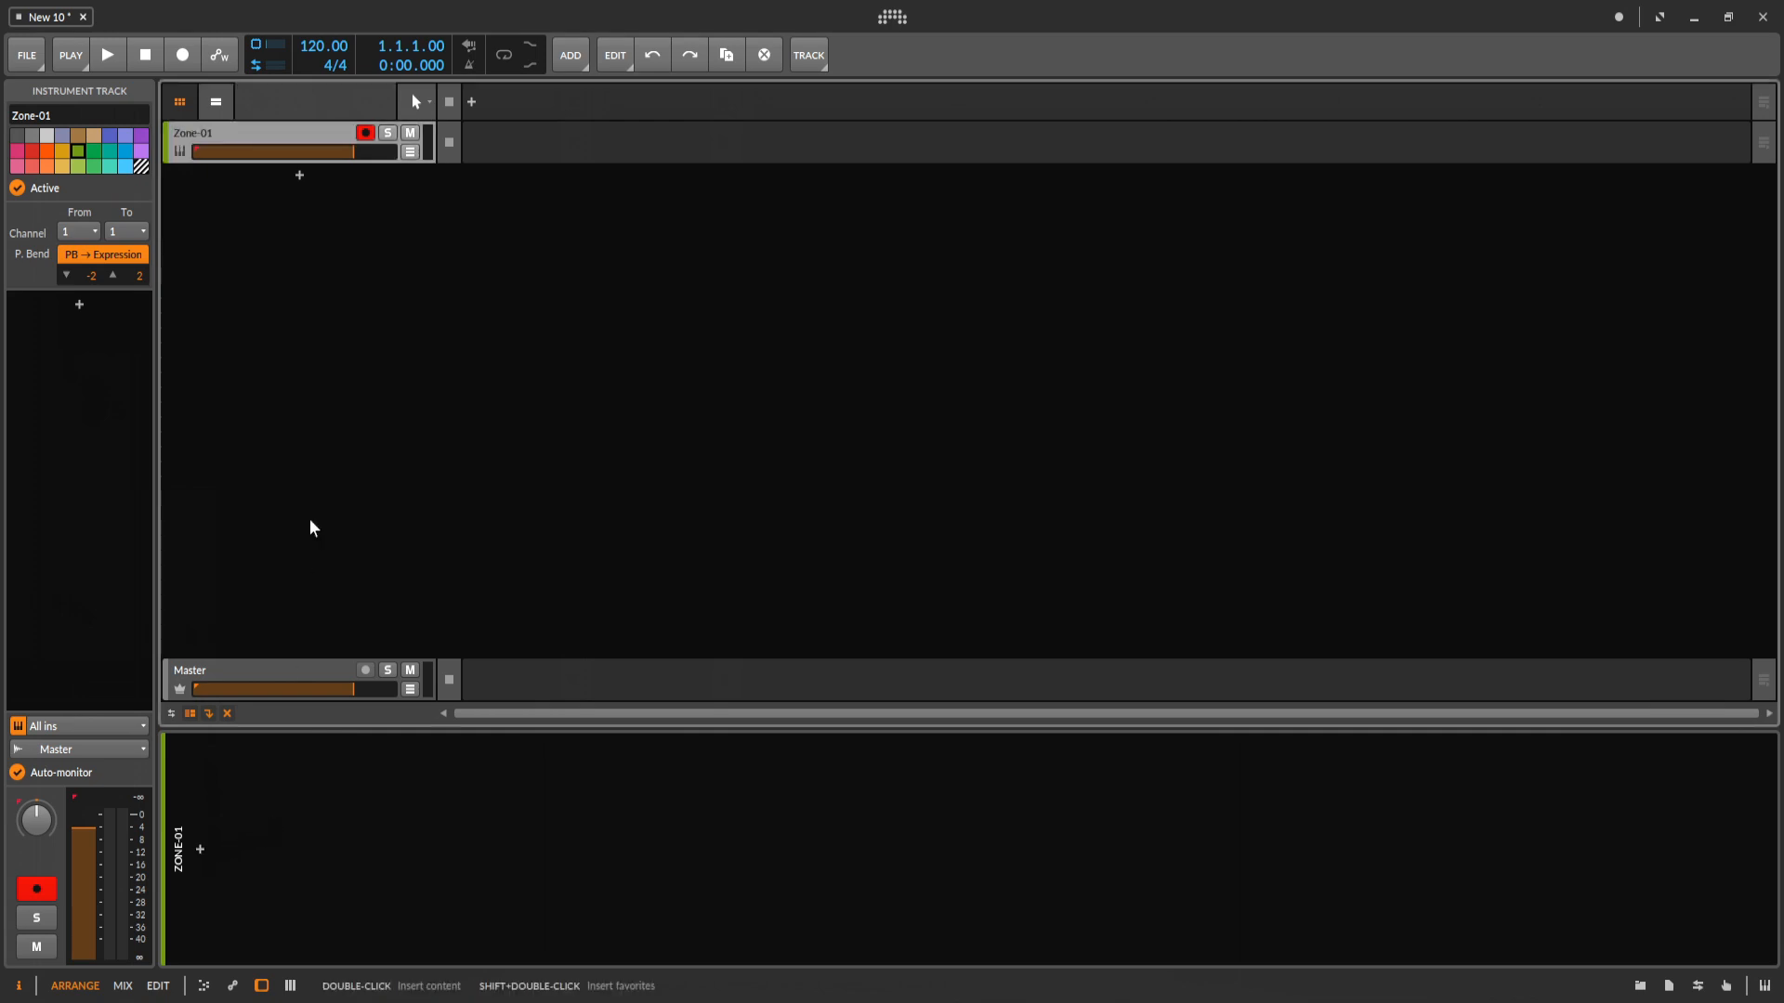
pyautogui.press('d')
pyautogui.press('d')
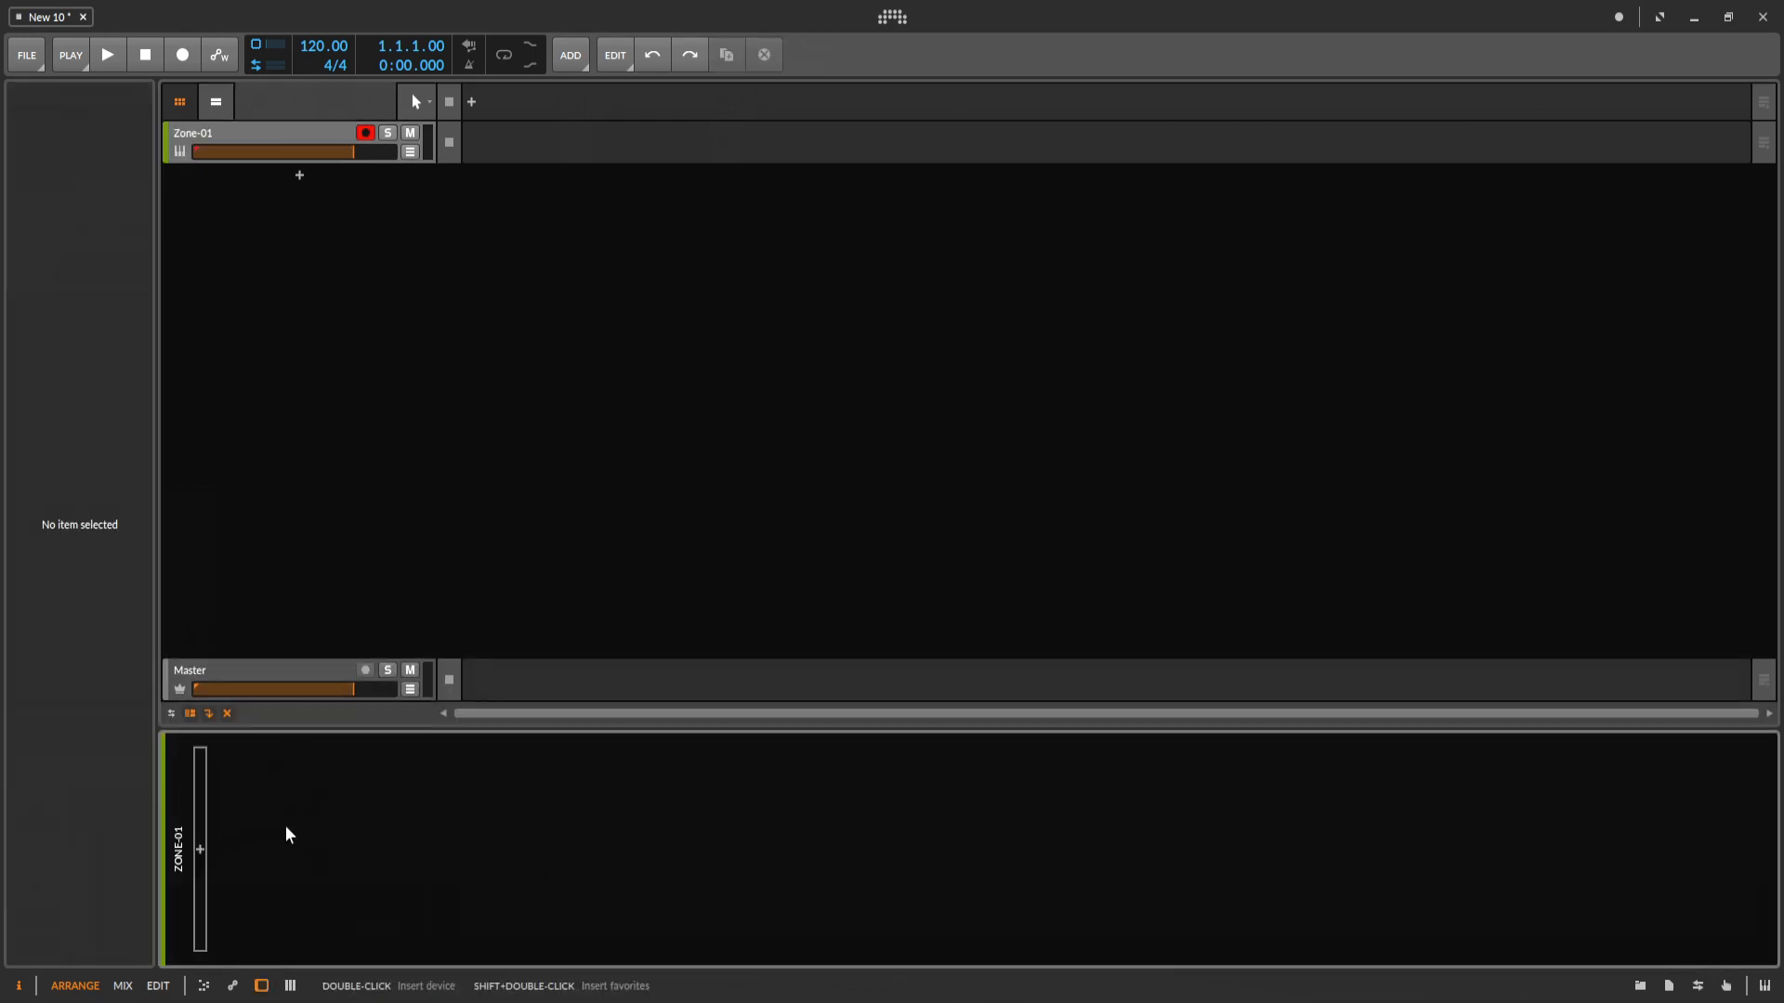
# Search the devices for "hw" and insert the HW Instrument device on the Zone-01 track.
pyautogui.click(248, 136)
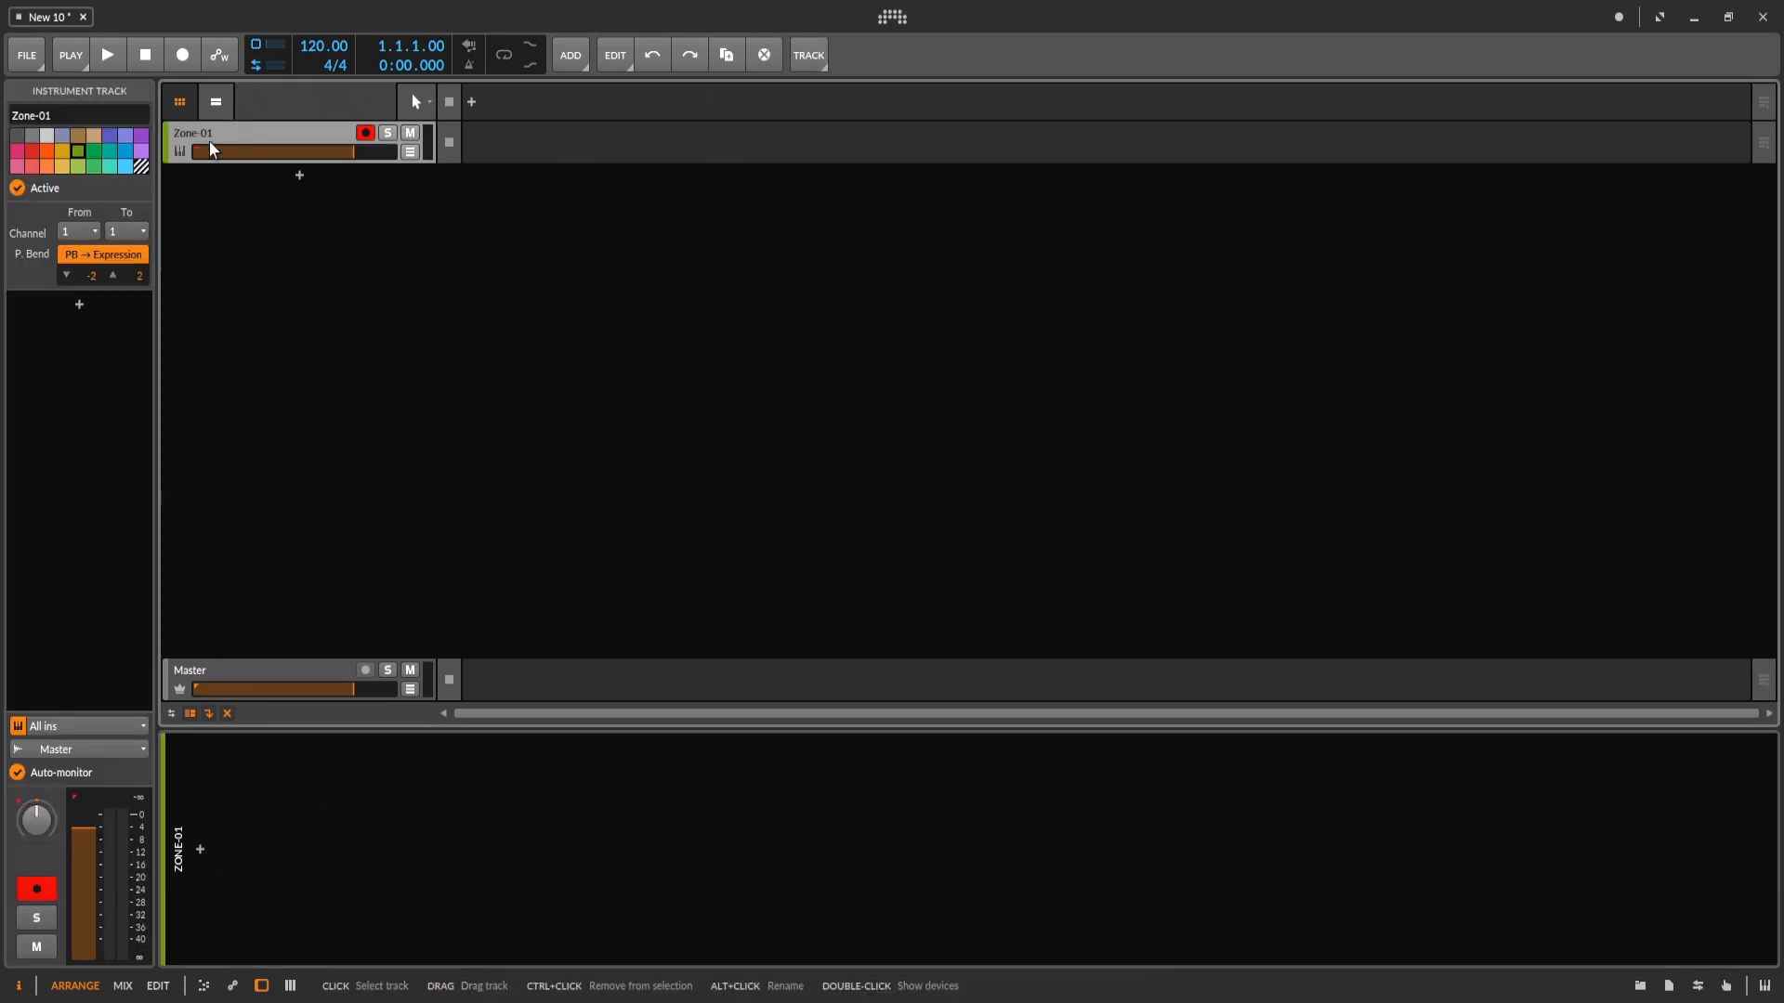
pyautogui.click(201, 851)
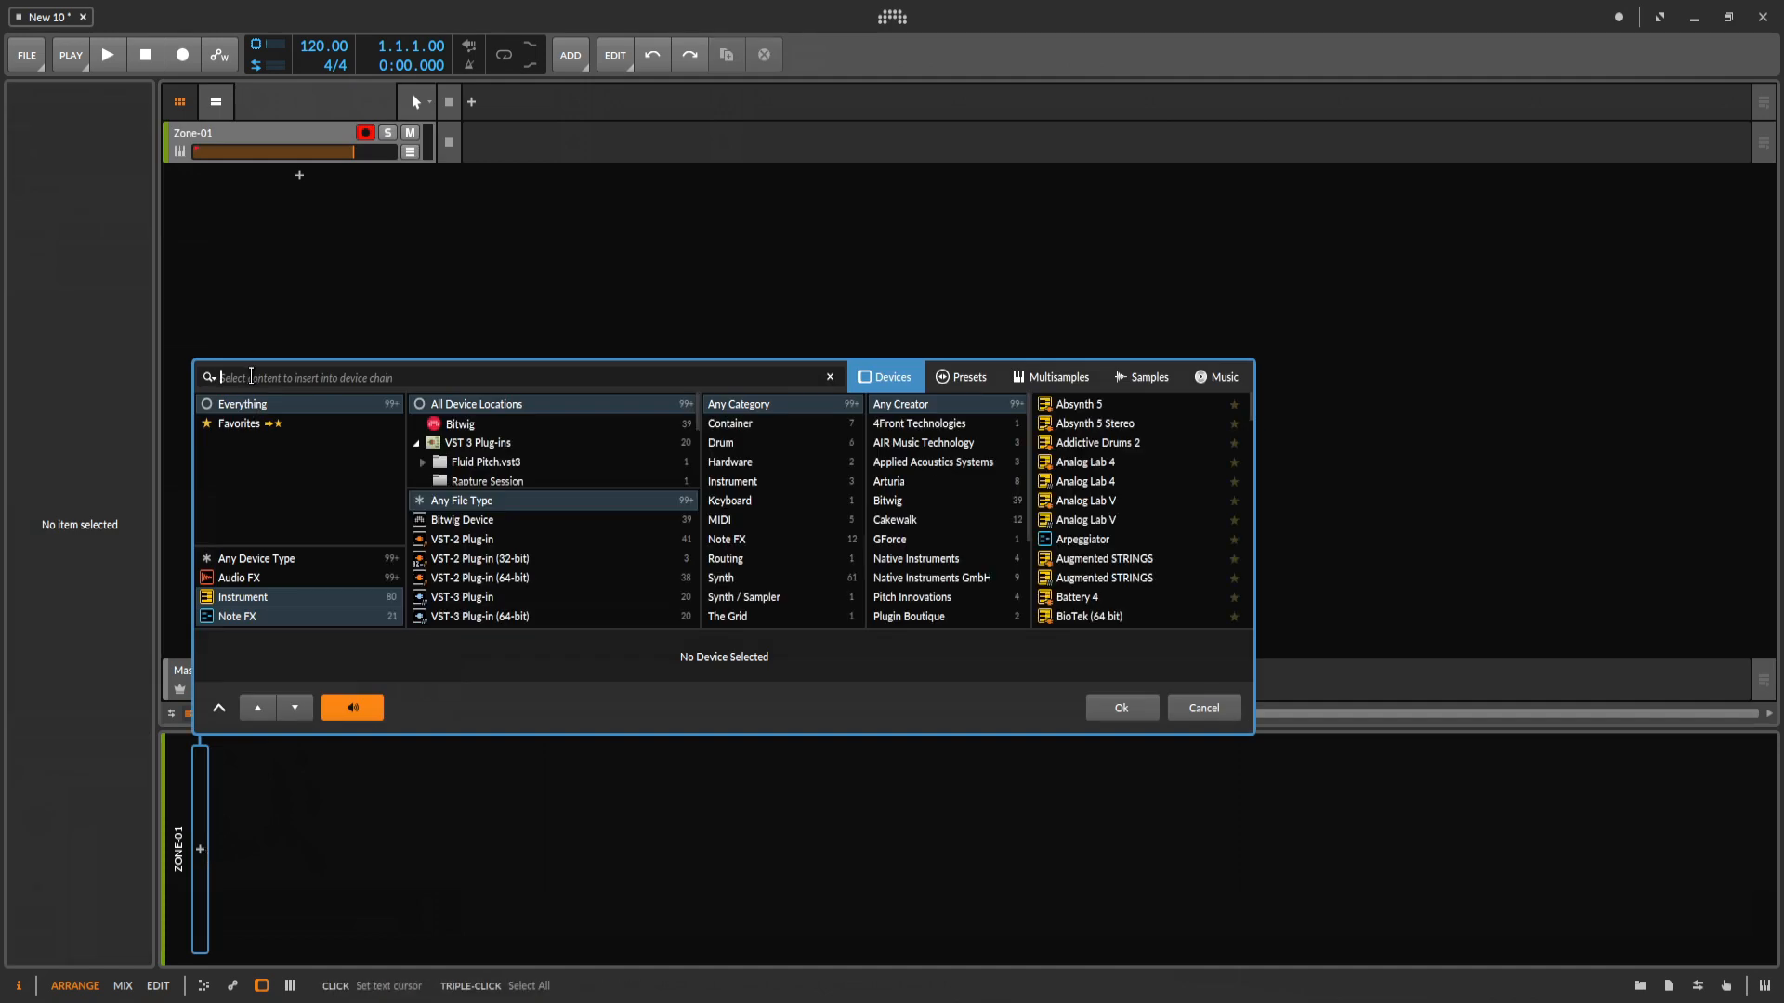
pyautogui.write('hw')
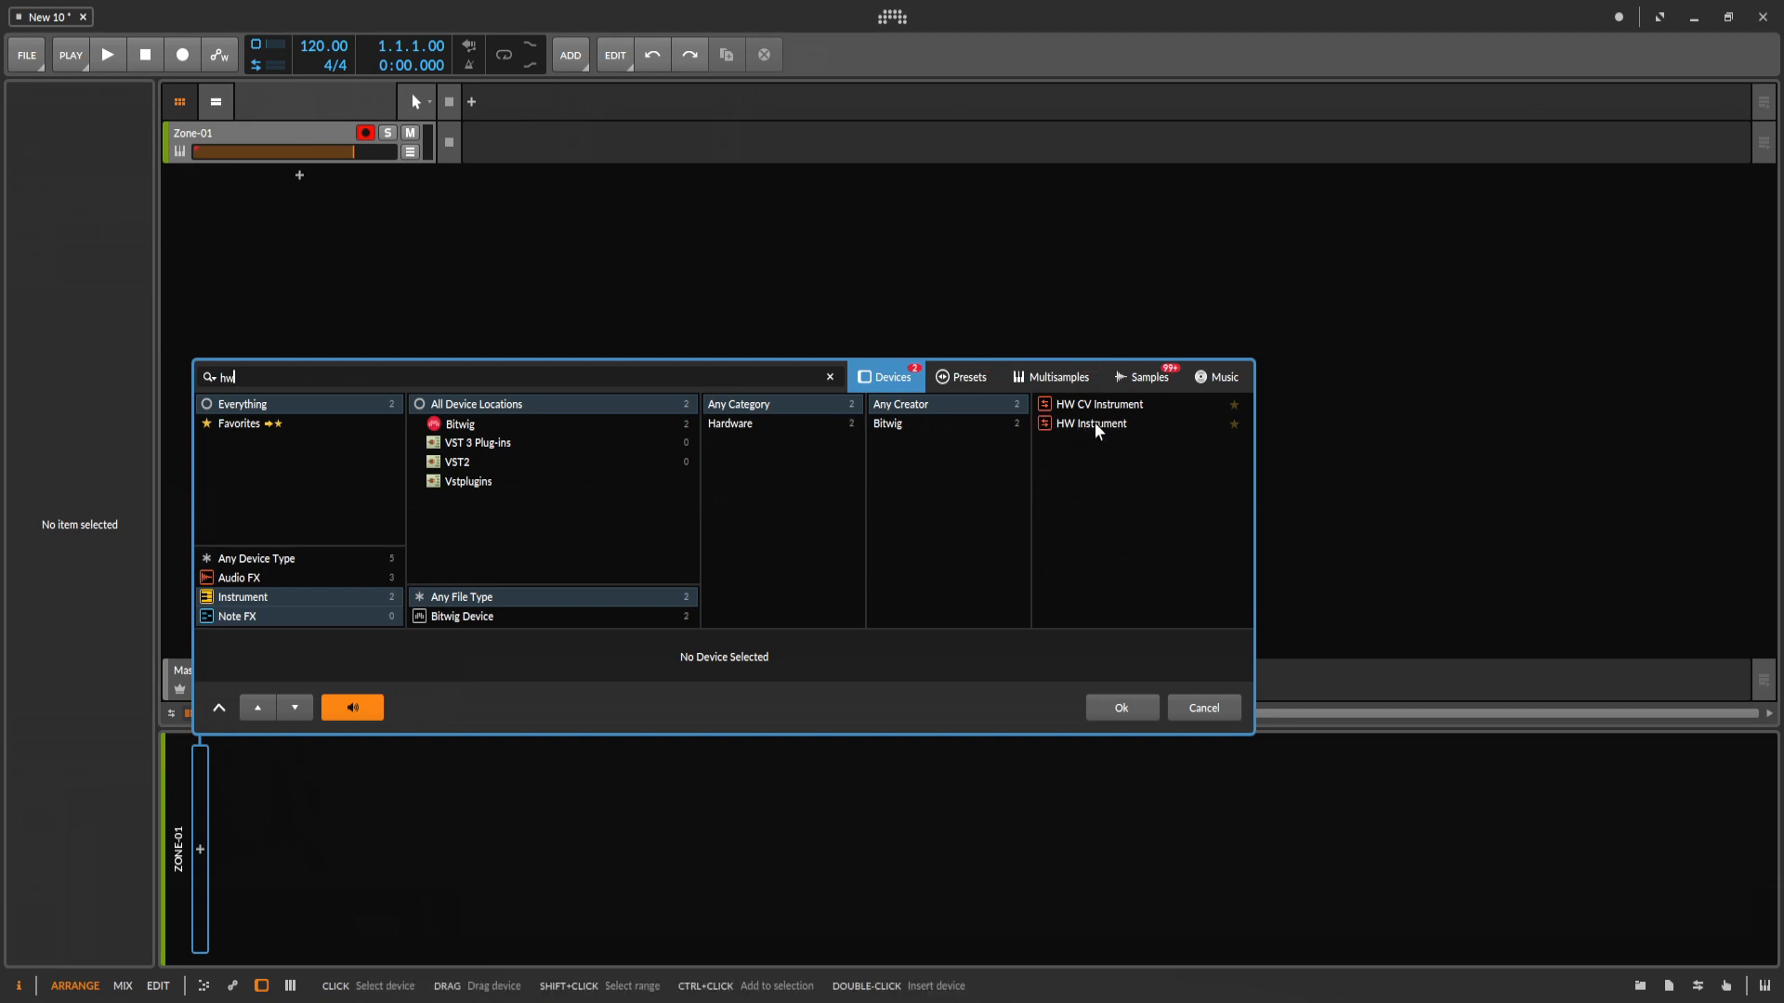
pyautogui.click(1094, 422)
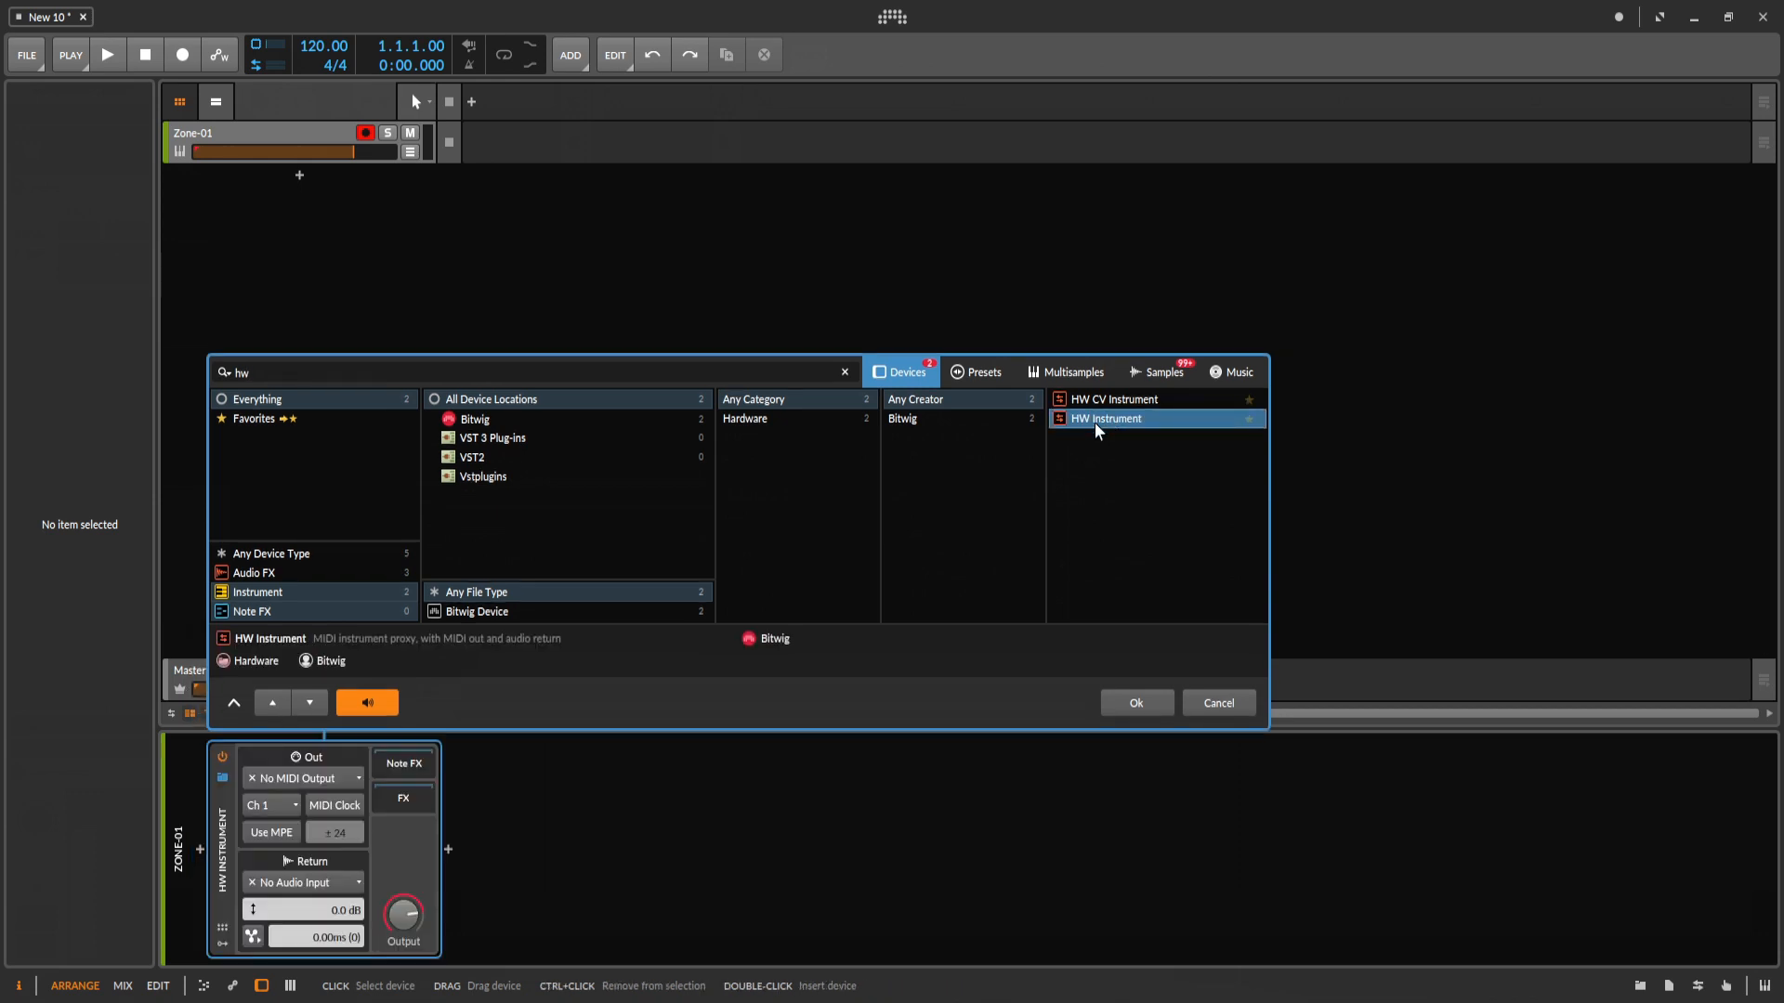
pyautogui.click(1135, 702)
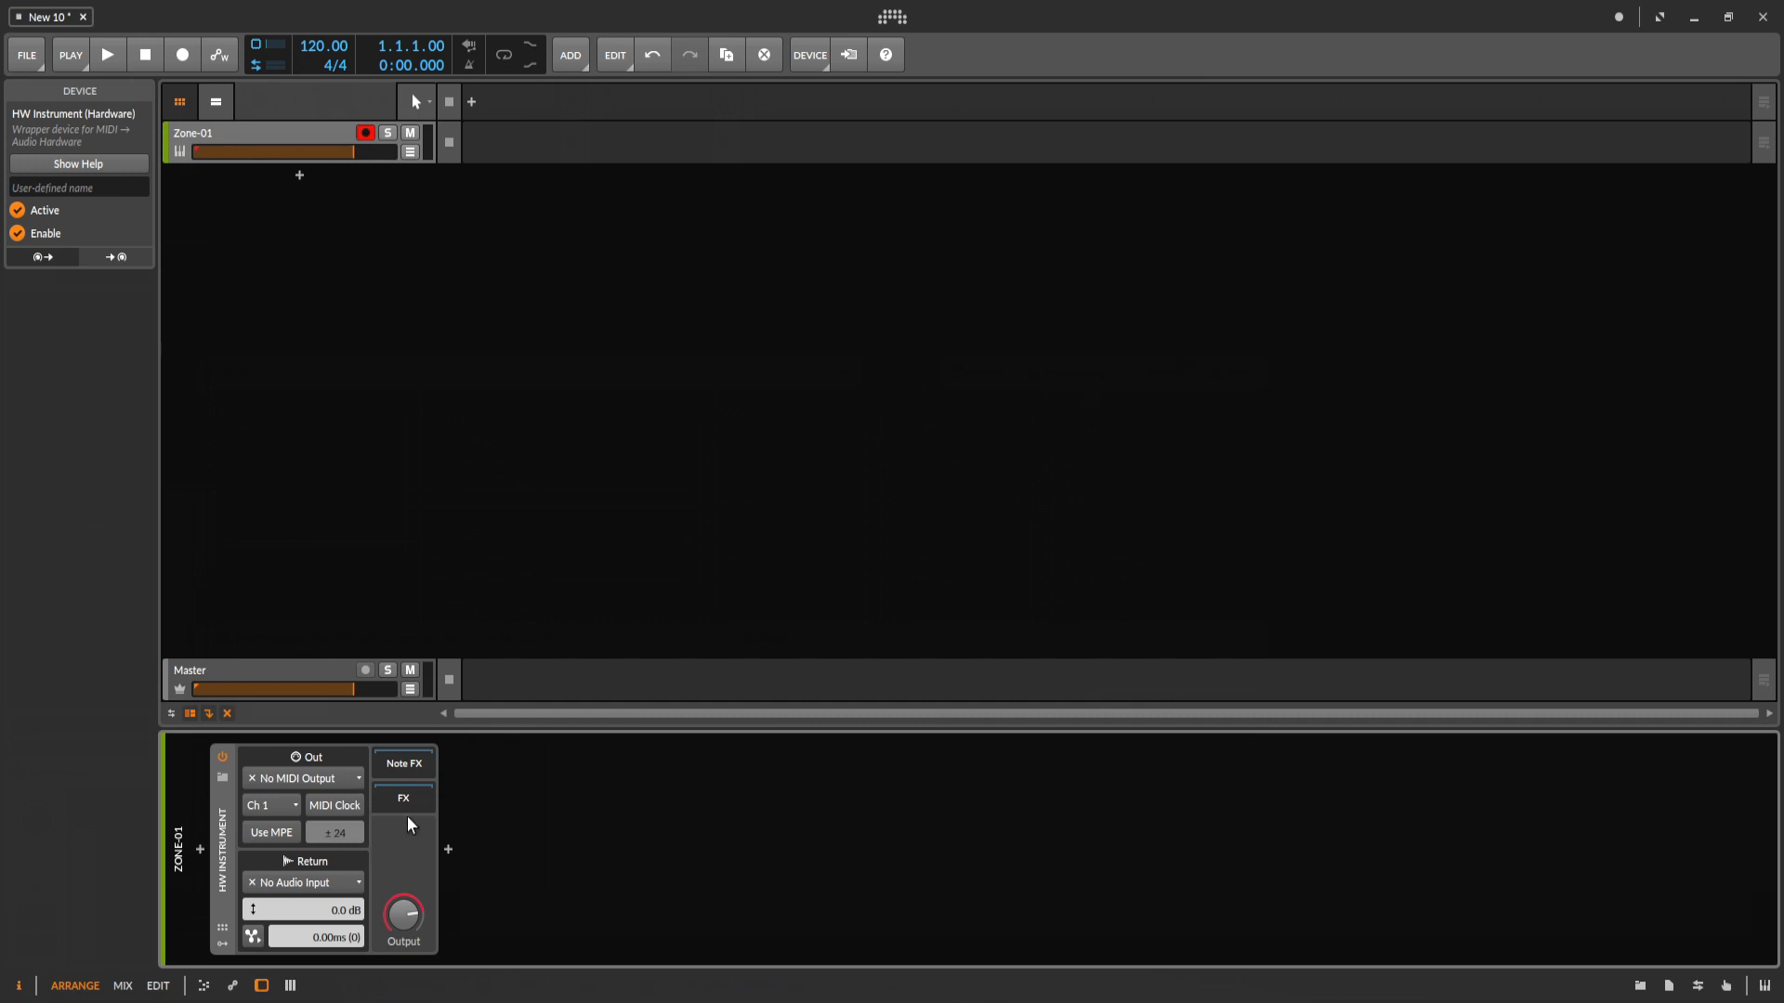
# Set the HW Instrument's MIDI output to 3- FANTOM-6 7 8 on channel Ch 1.
pyautogui.click(248, 127)
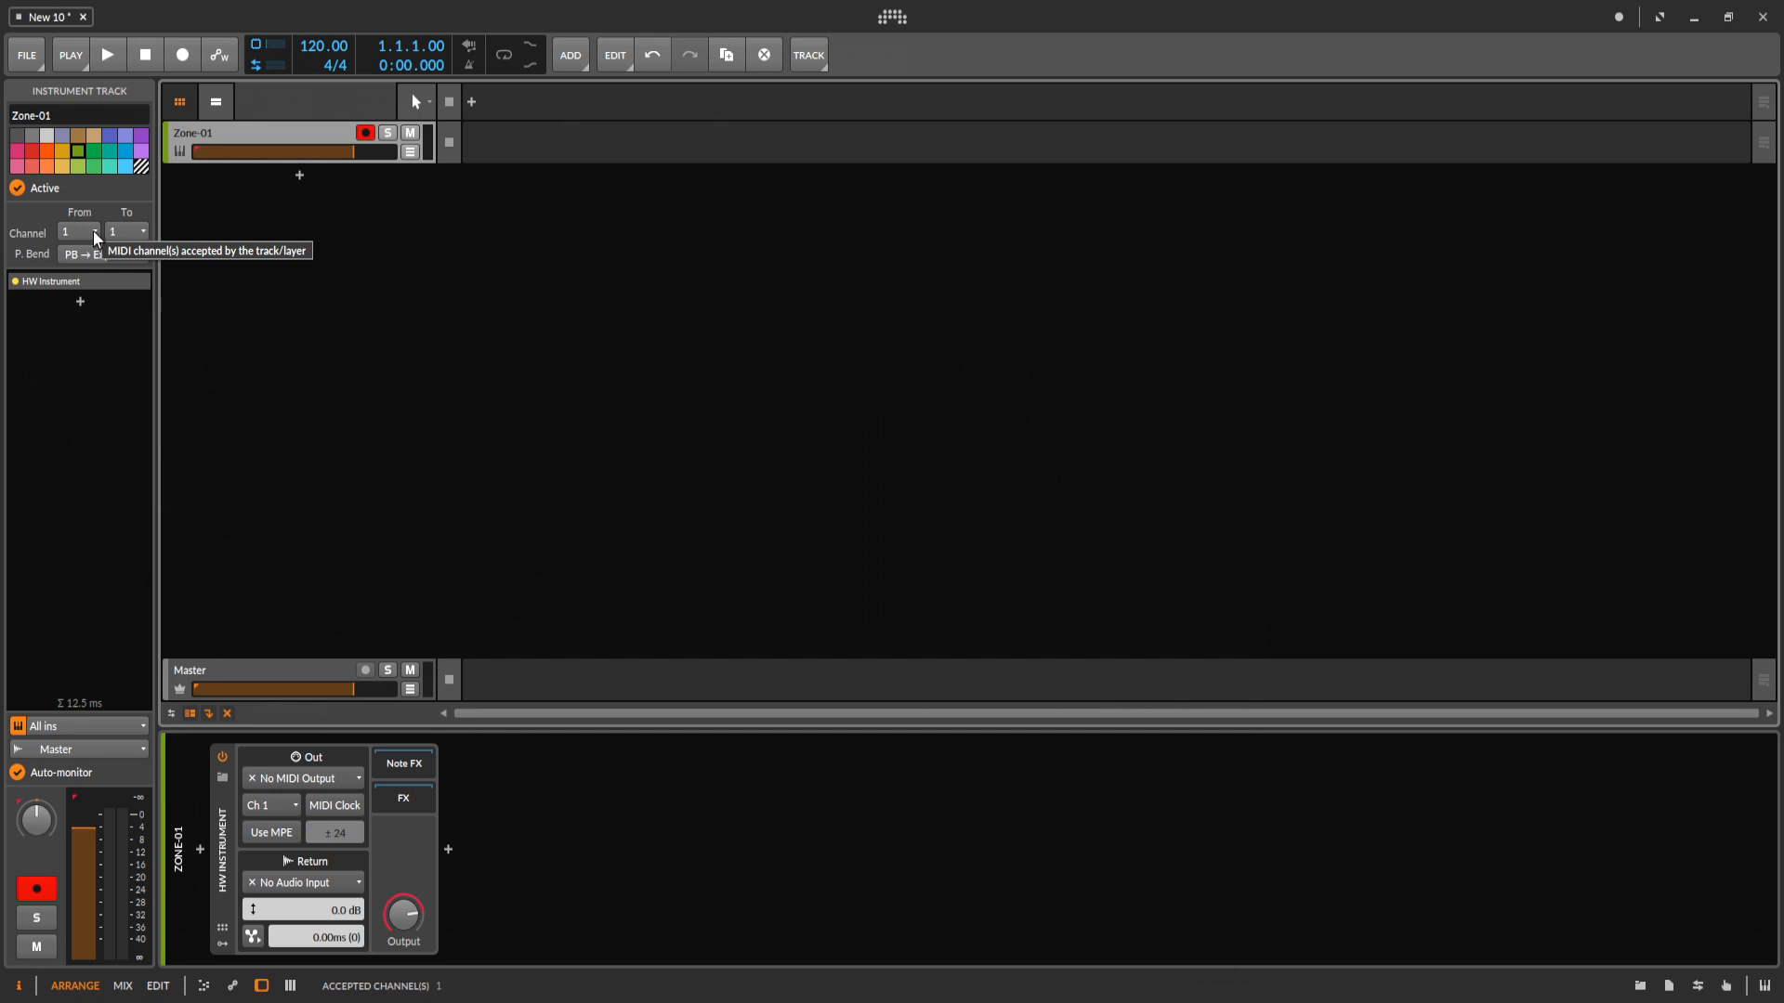
pyautogui.click(221, 814)
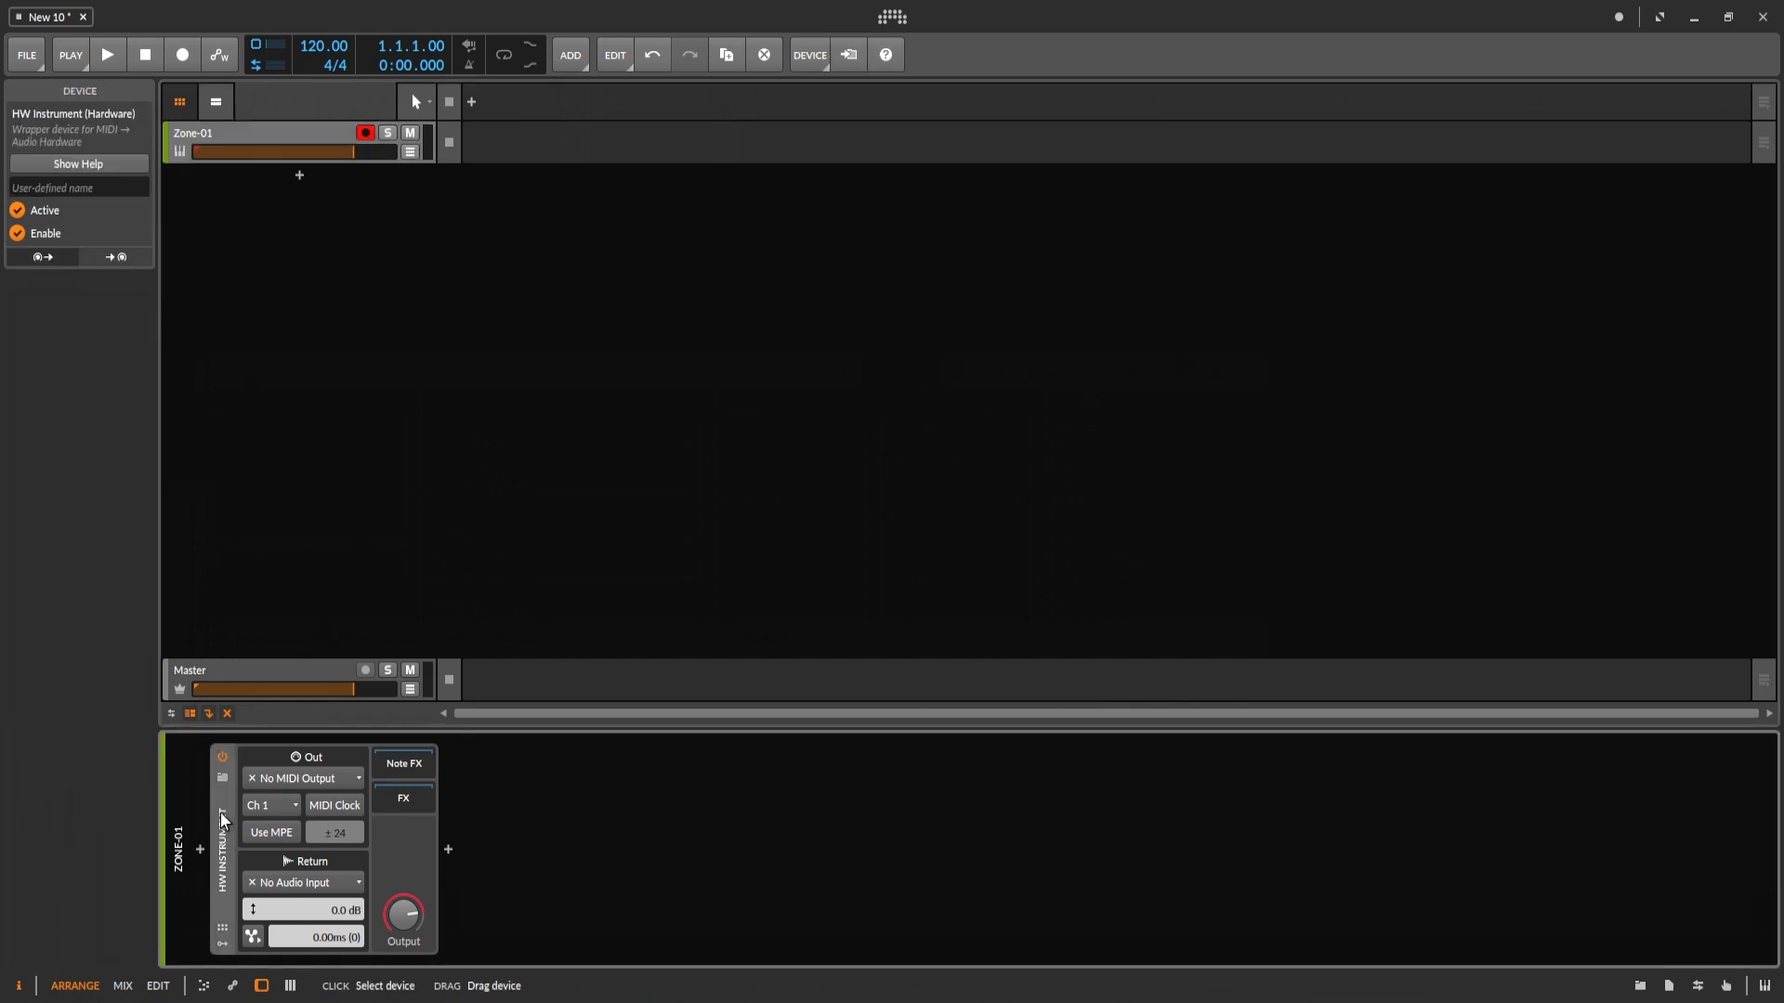
pyautogui.click(326, 778)
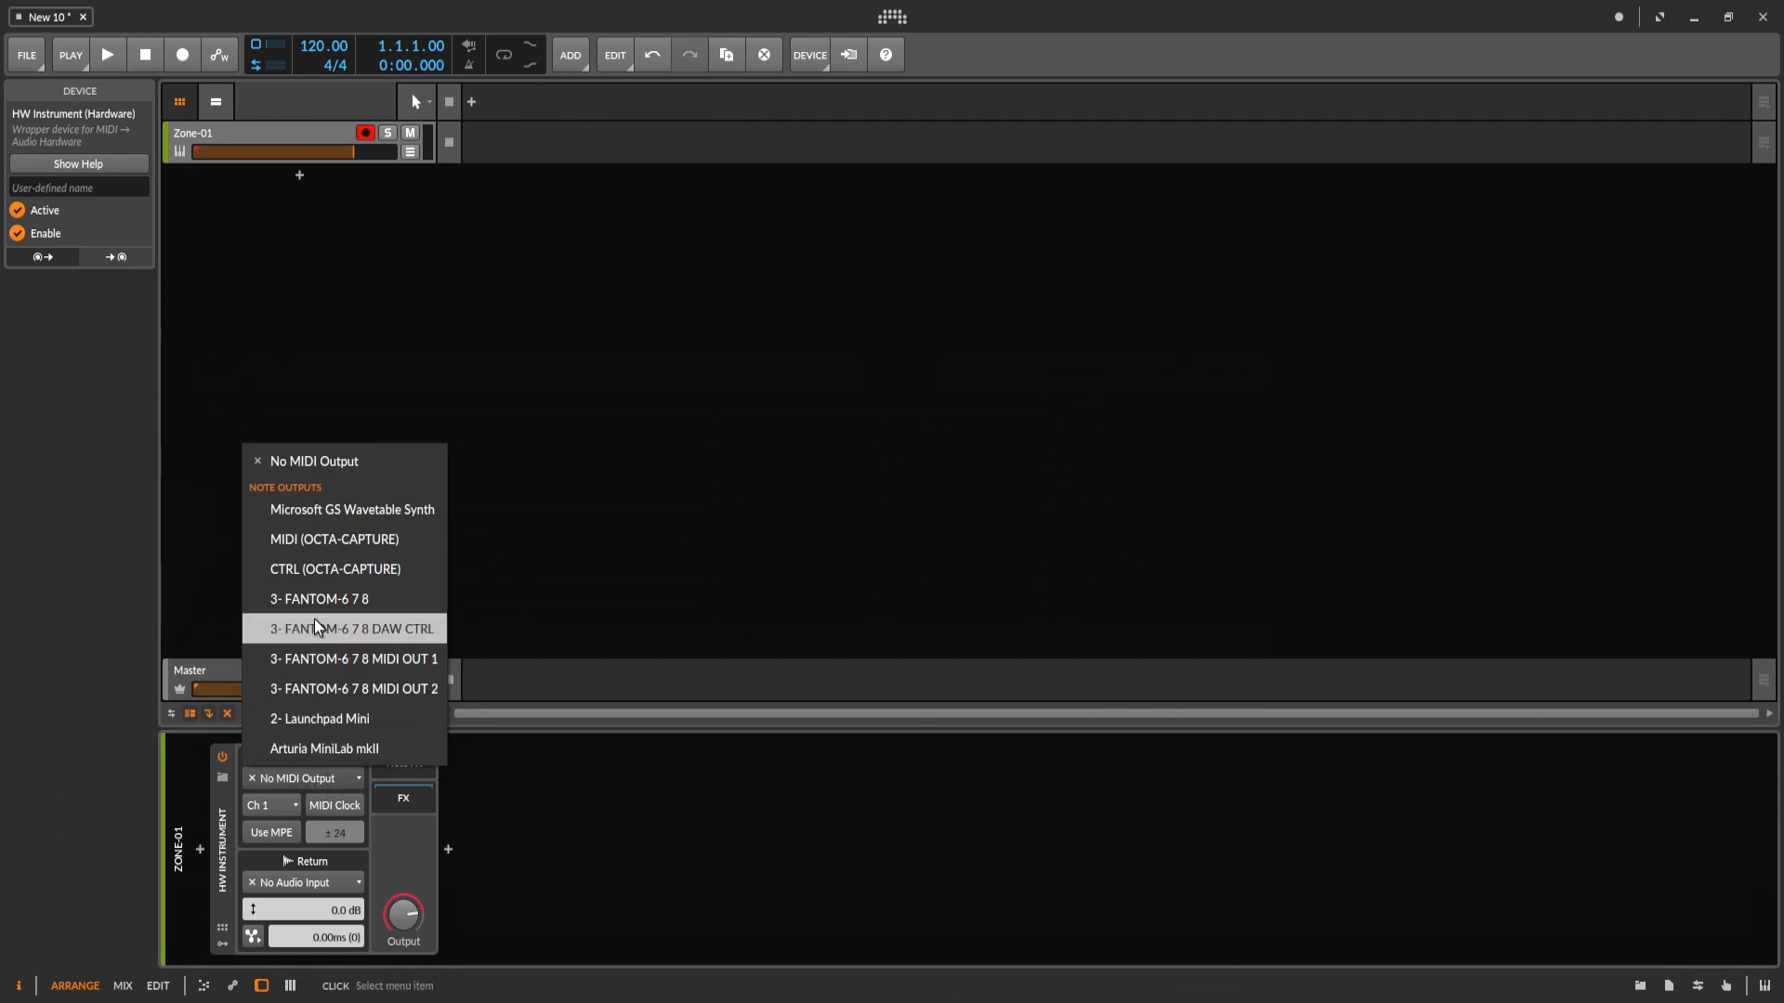
pyautogui.click(341, 610)
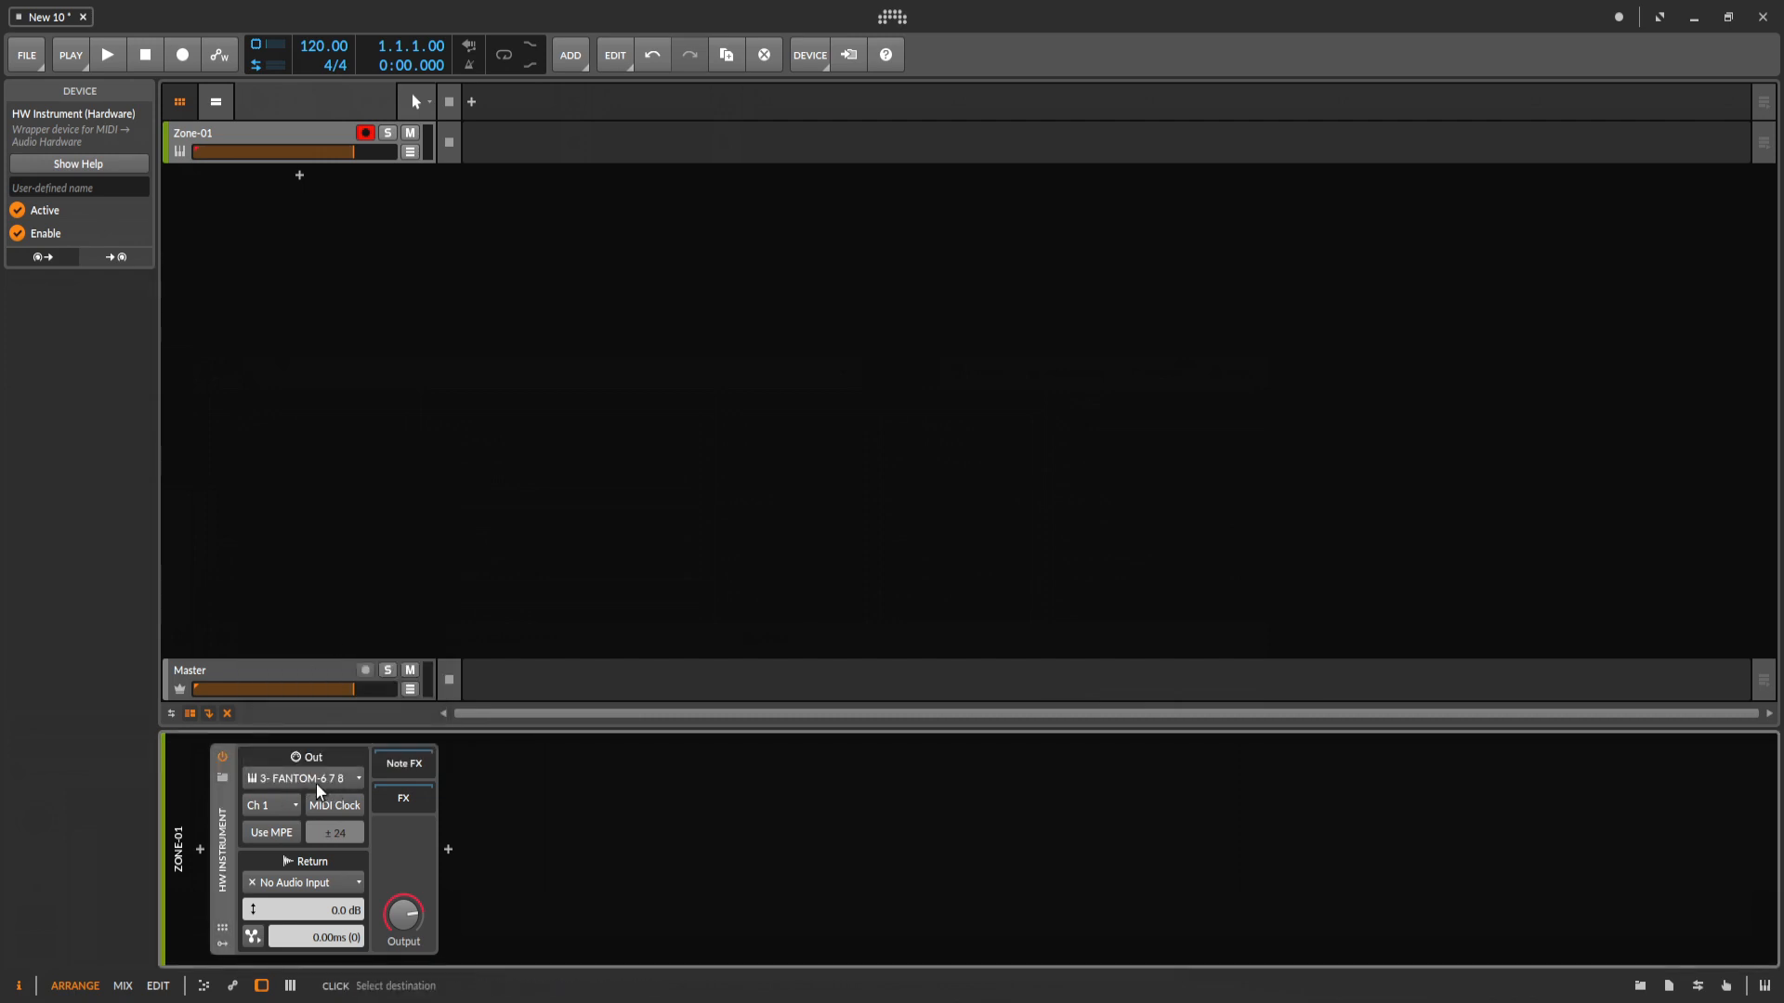
pyautogui.click(286, 805)
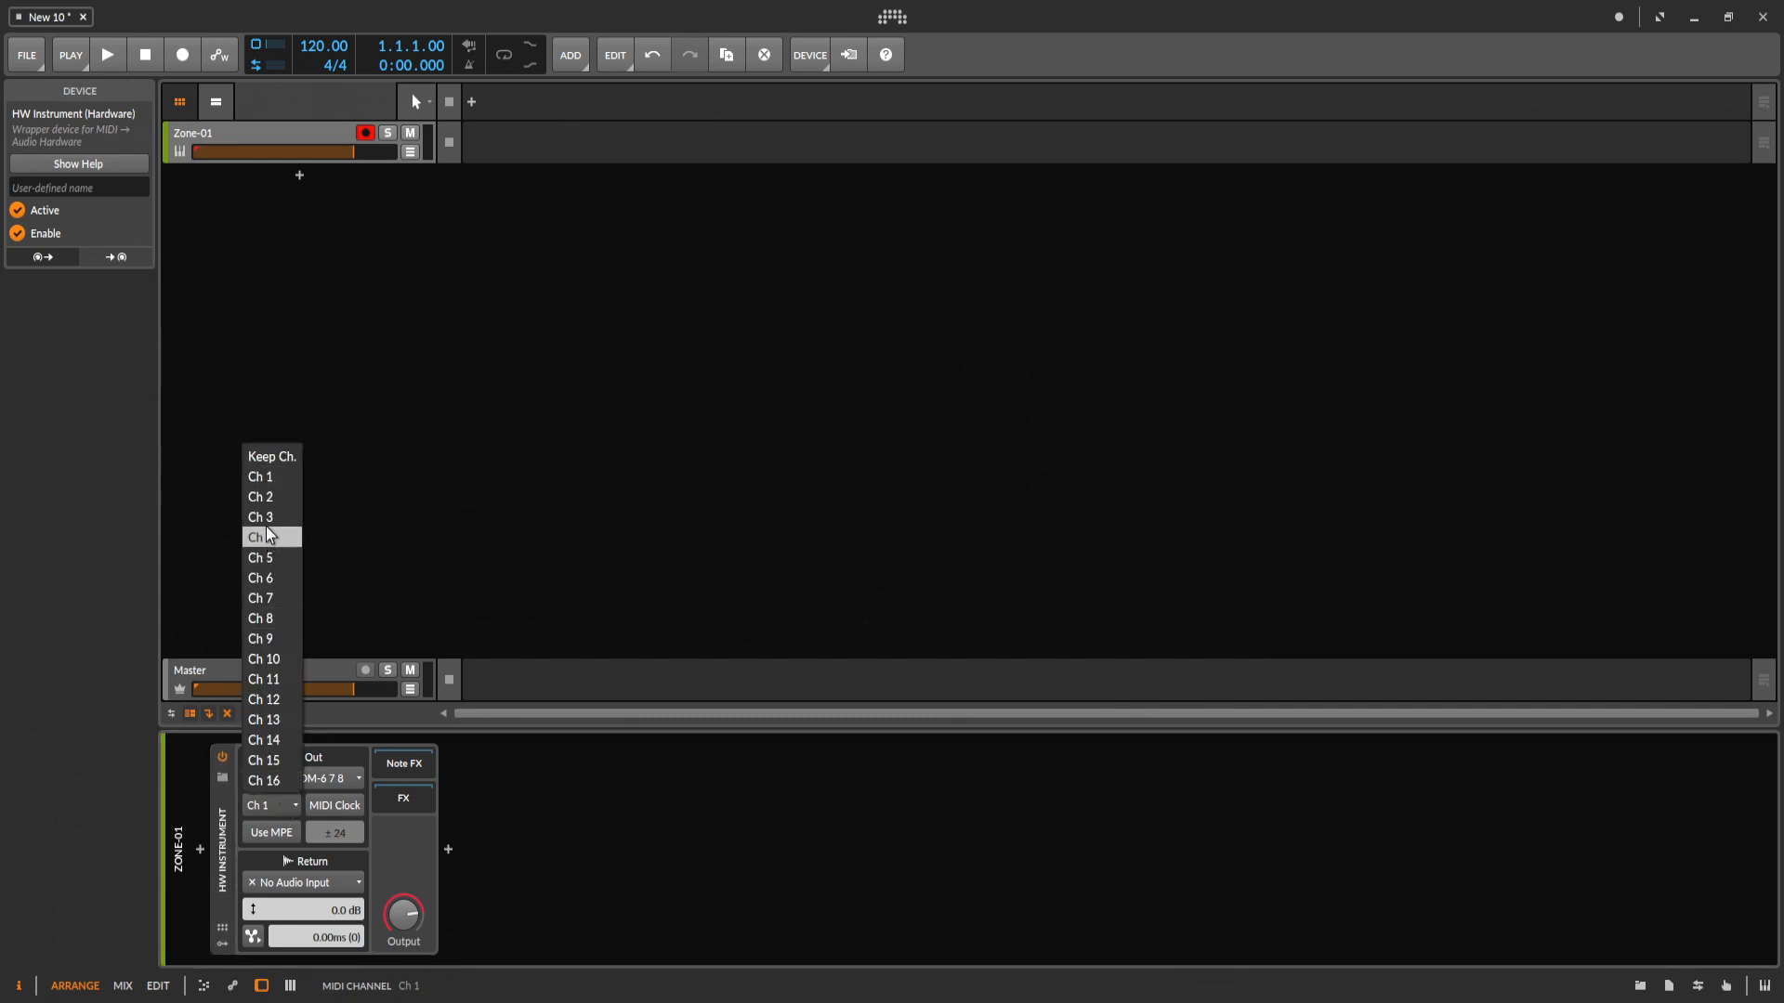
pyautogui.click(264, 485)
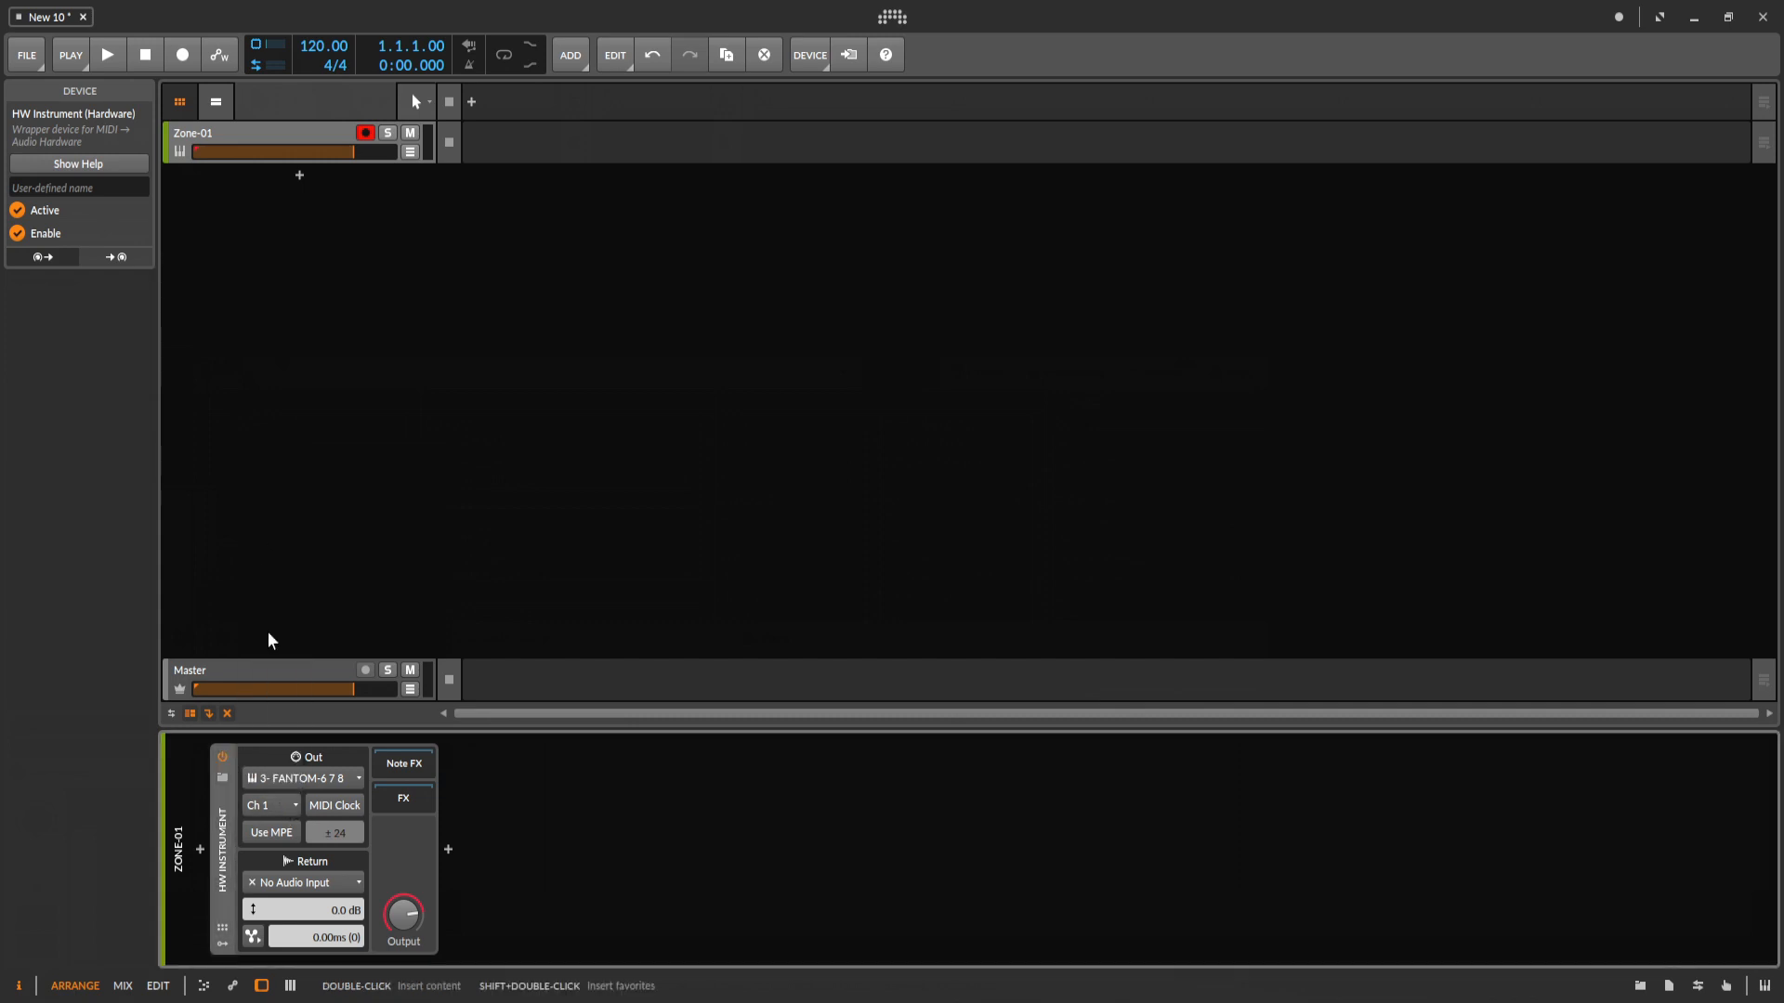
# Toggle the HW Instrument device on and off, leaving it switched off.
pyautogui.click(223, 755)
pyautogui.click(222, 755)
pyautogui.click(223, 757)
pyautogui.click(223, 755)
pyautogui.click(565, 480)
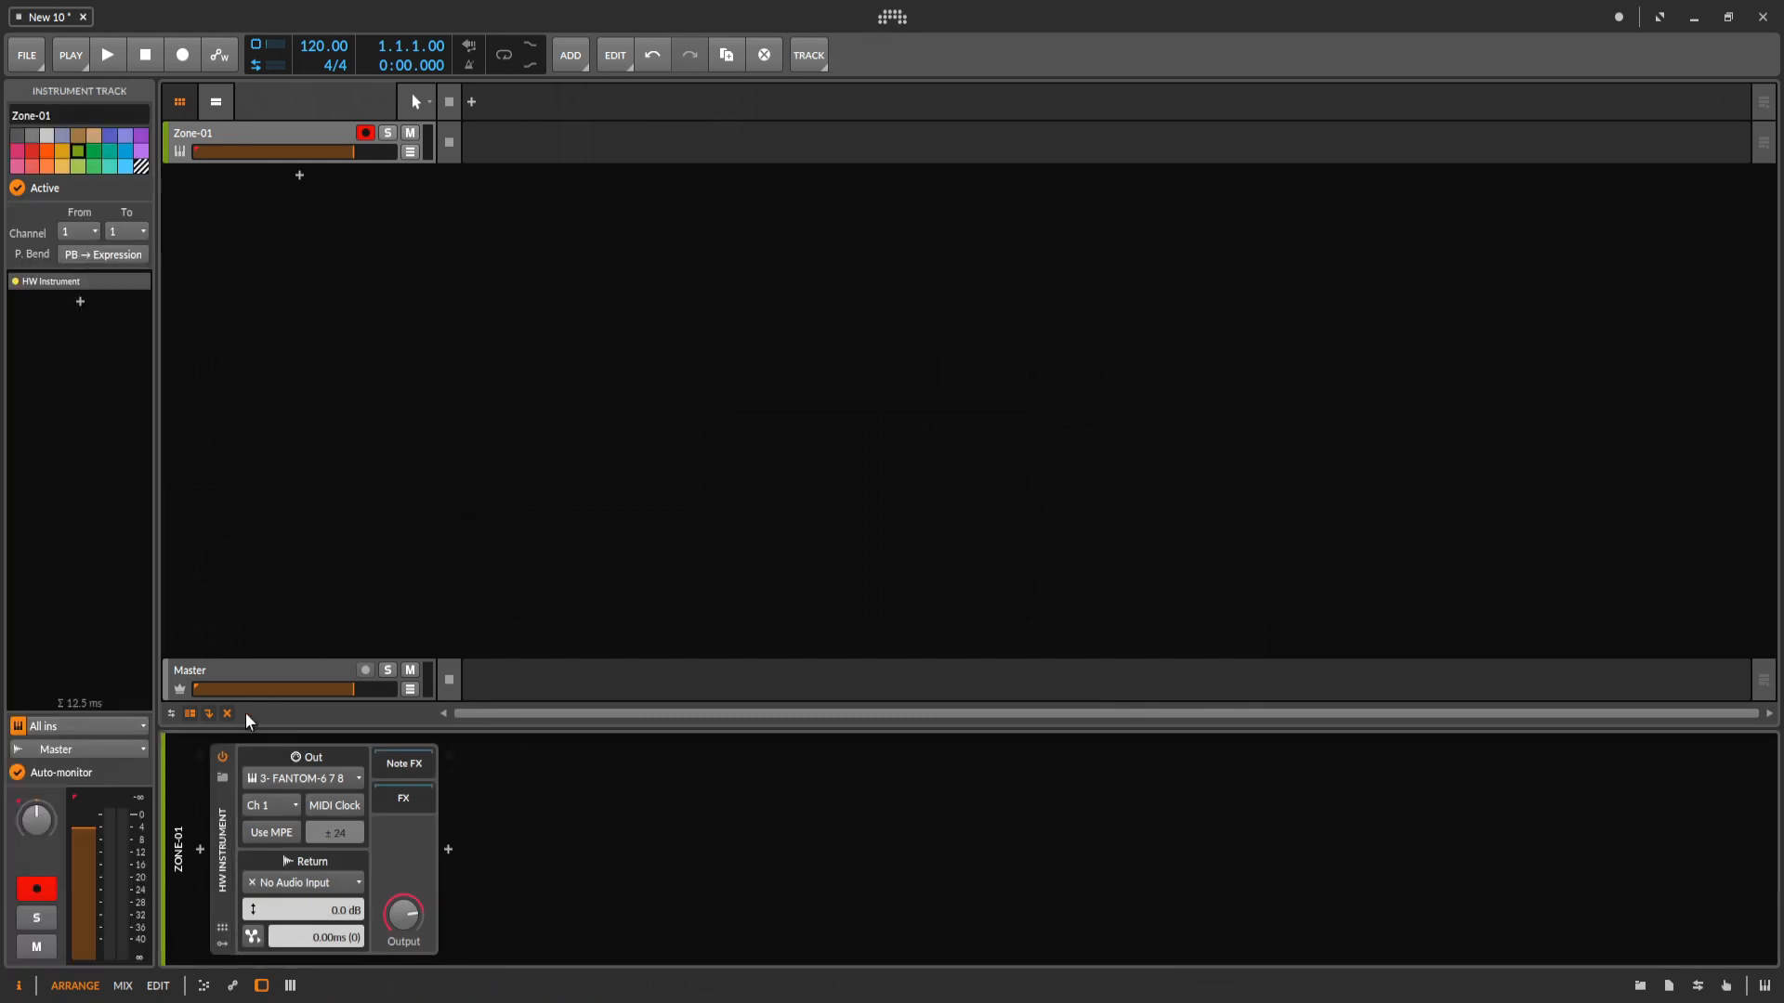
pyautogui.click(223, 756)
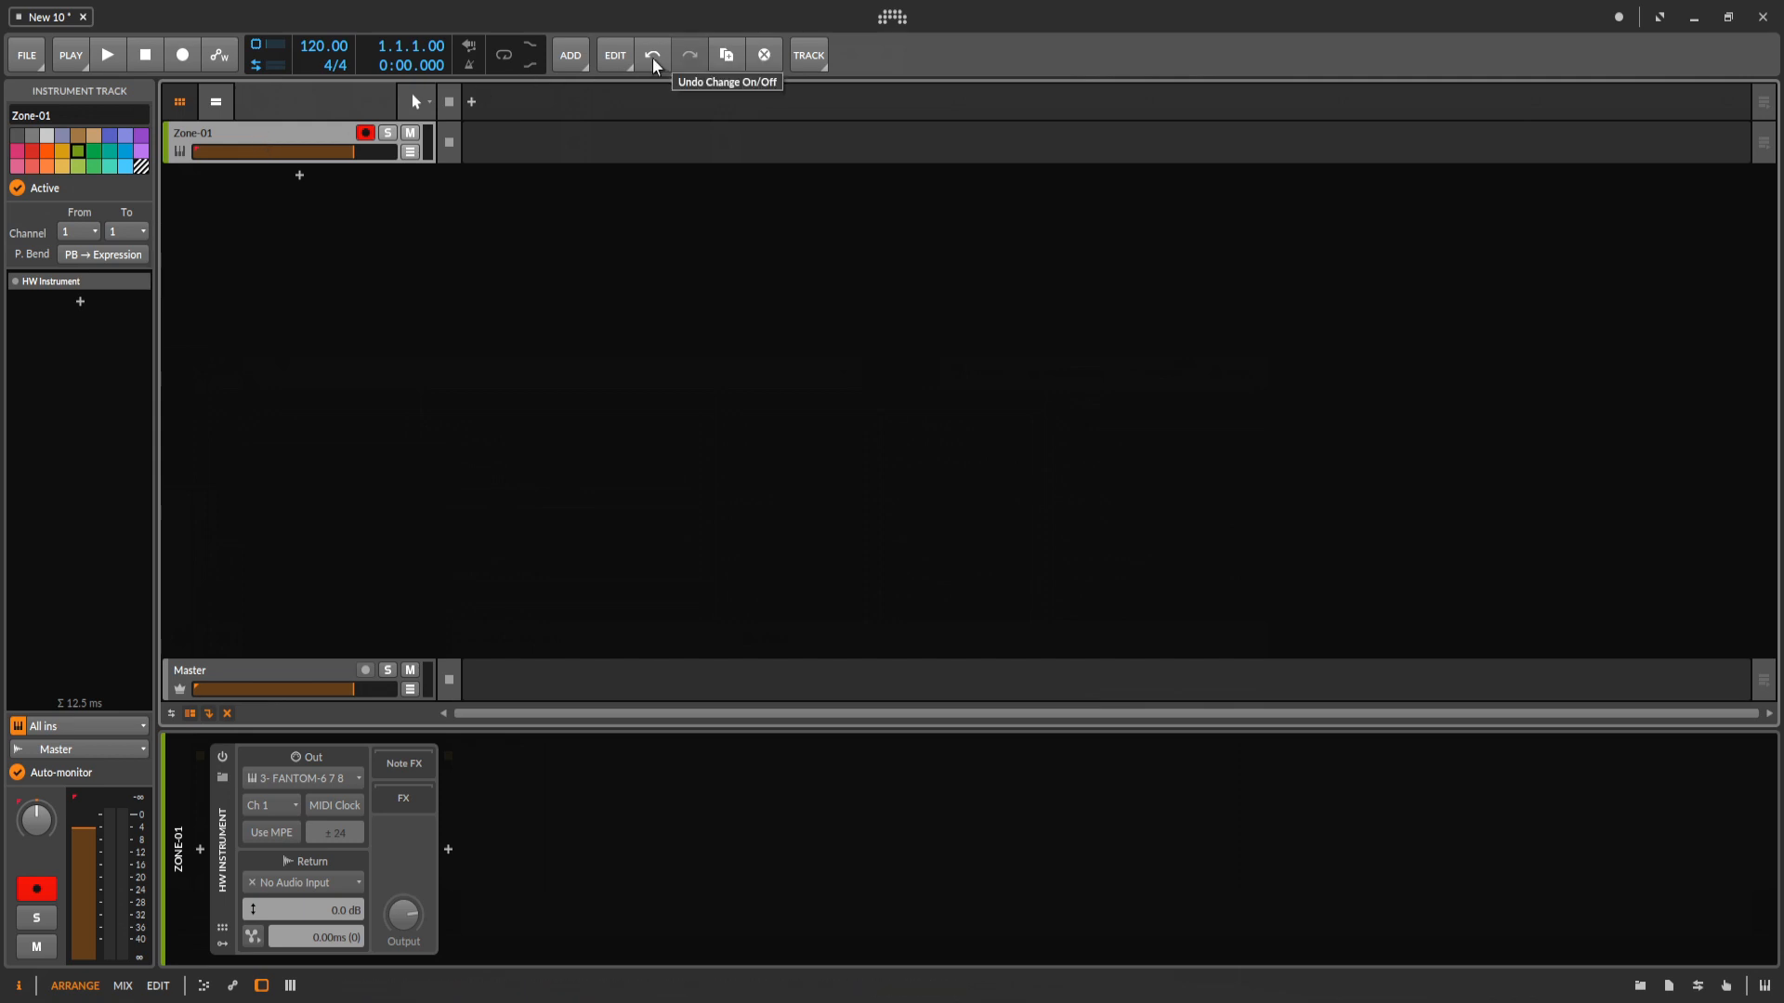
# Duplicate the Zone-01 instrument track.
pyautogui.click(728, 56)
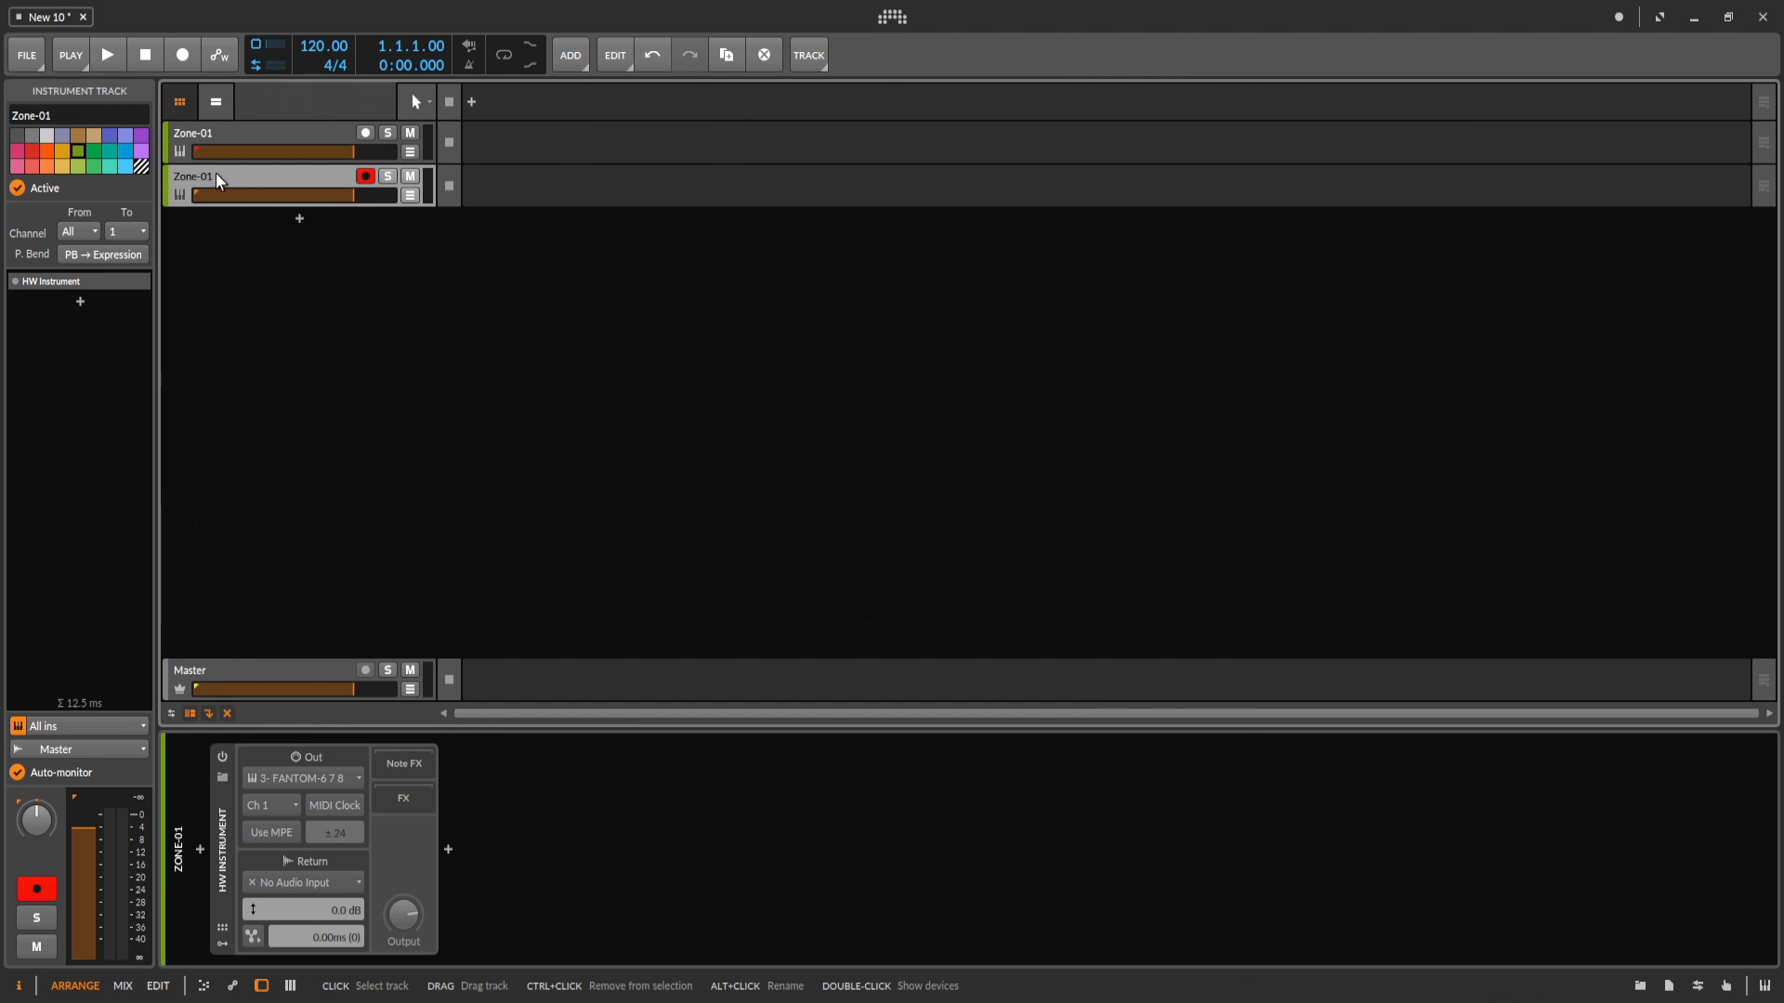
# Rename the duplicated Zone-01 track as Zone-02.
pyautogui.rightClick(216, 172)
pyautogui.click(344, 427)
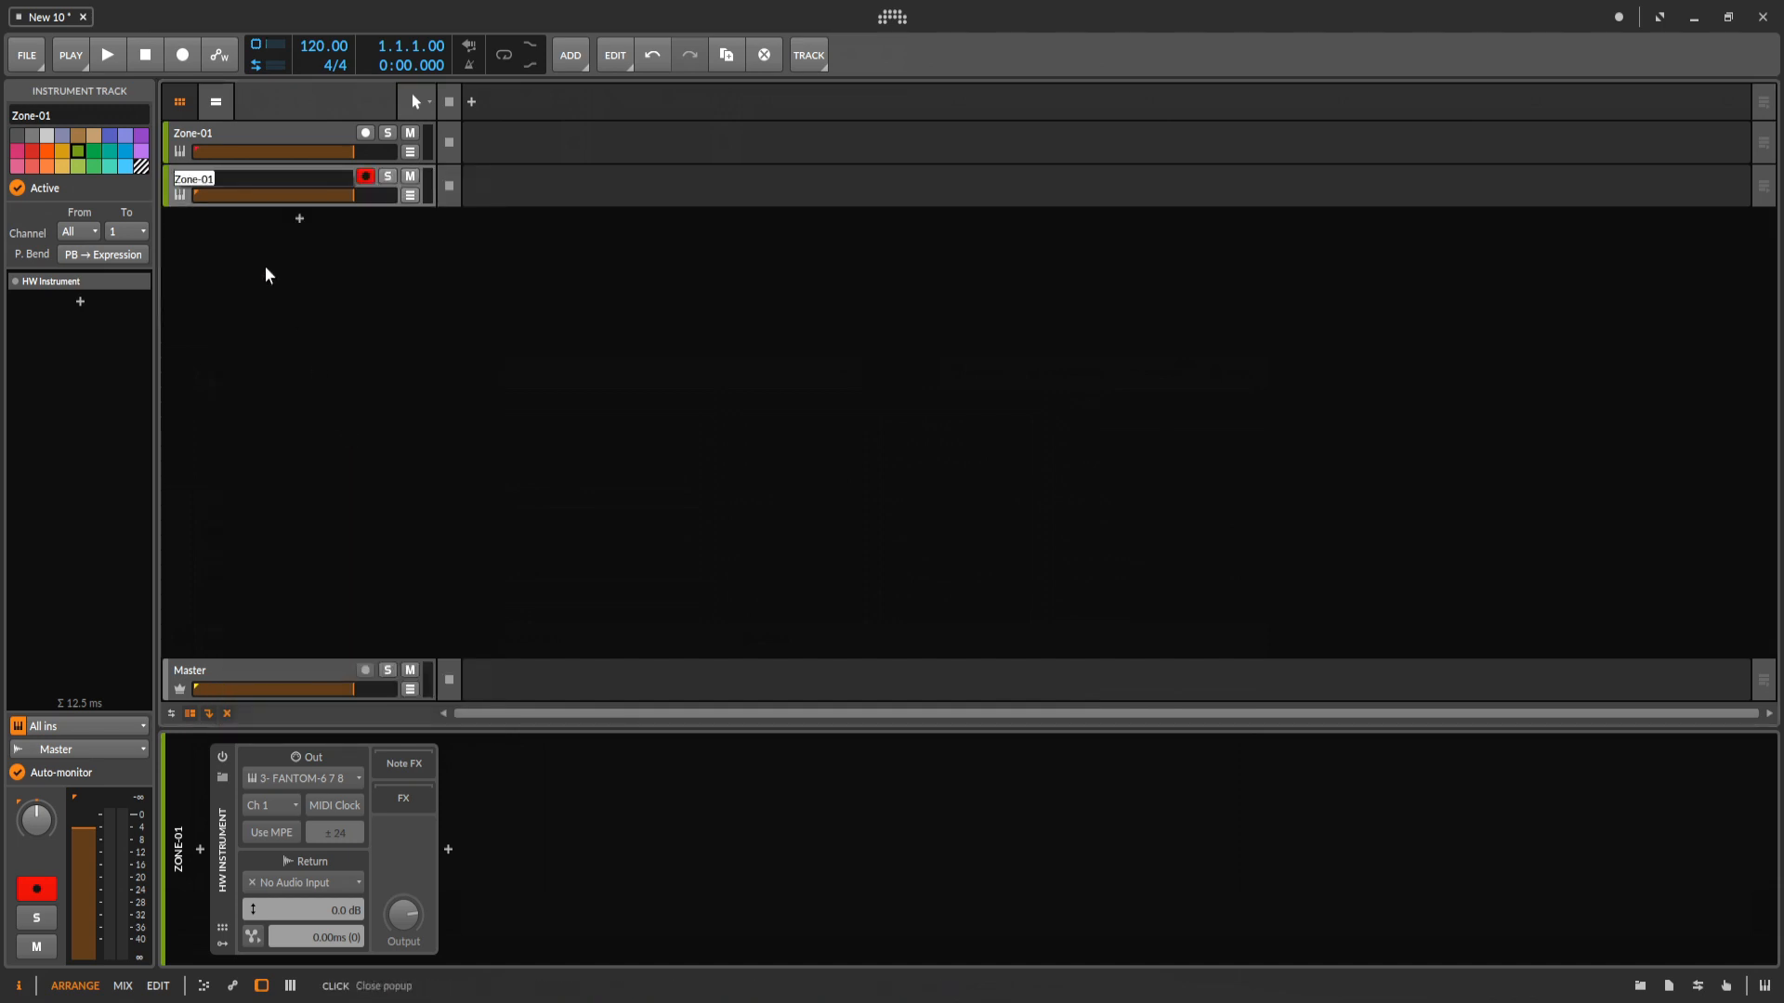
pyautogui.click(242, 176)
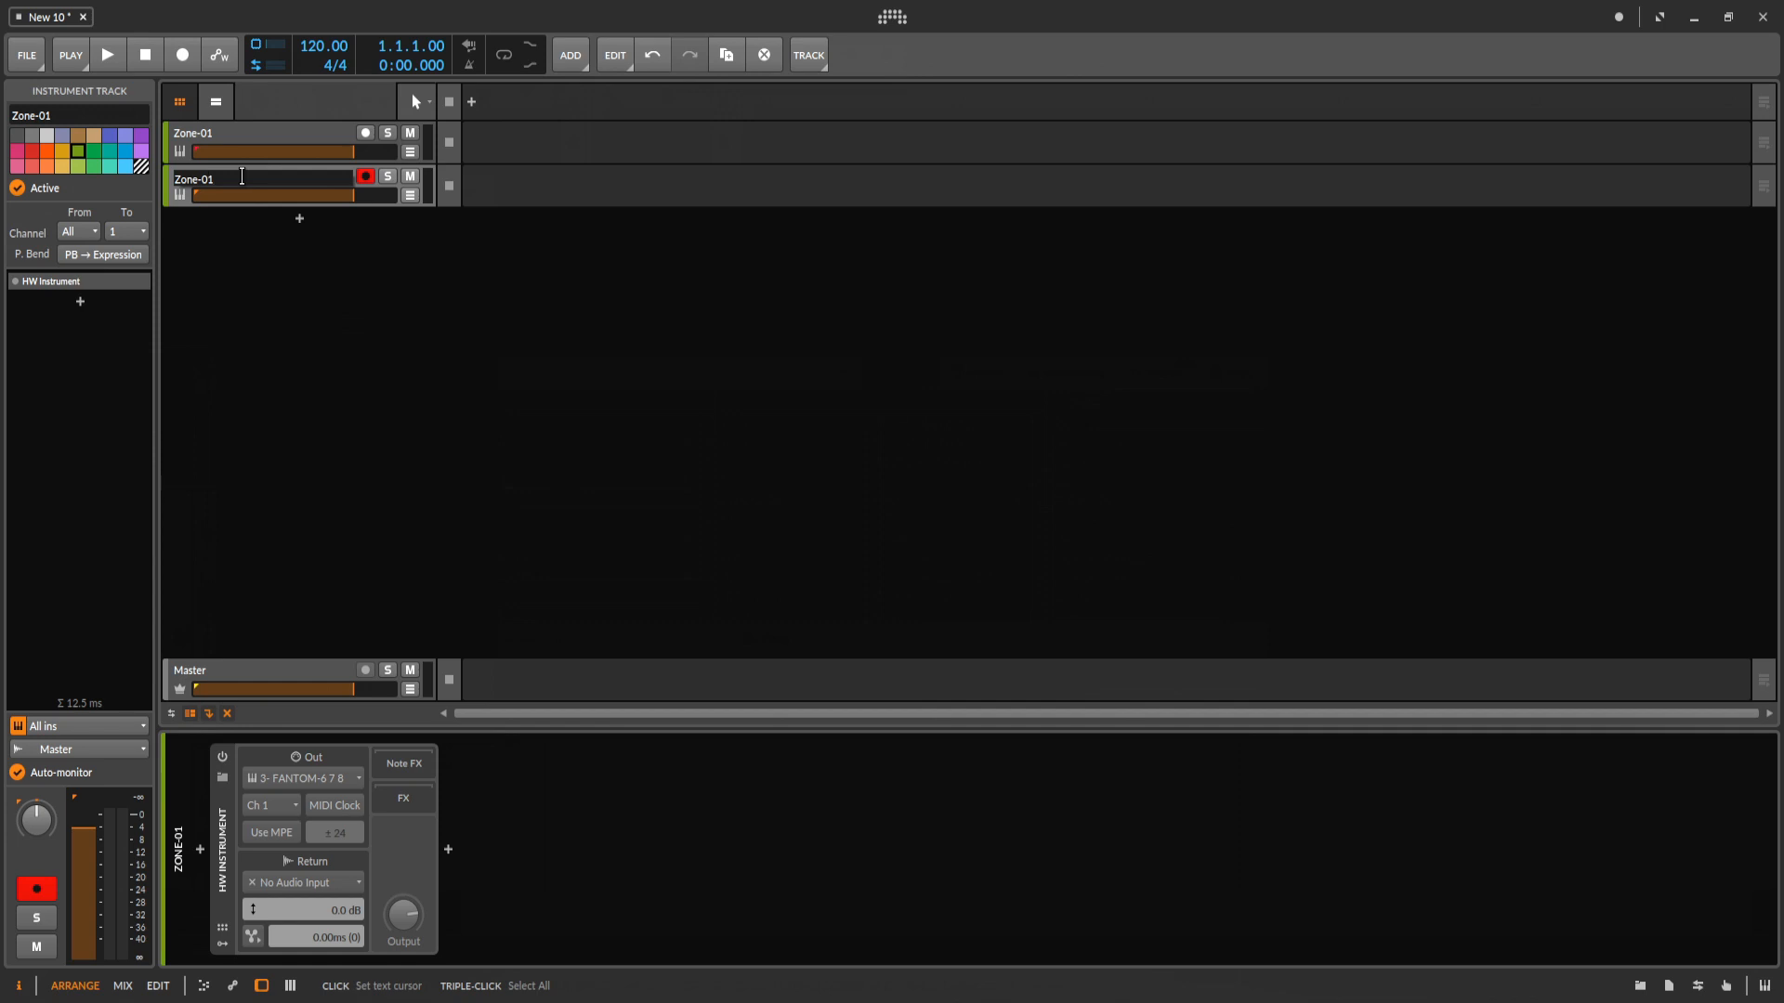
pyautogui.write('2')
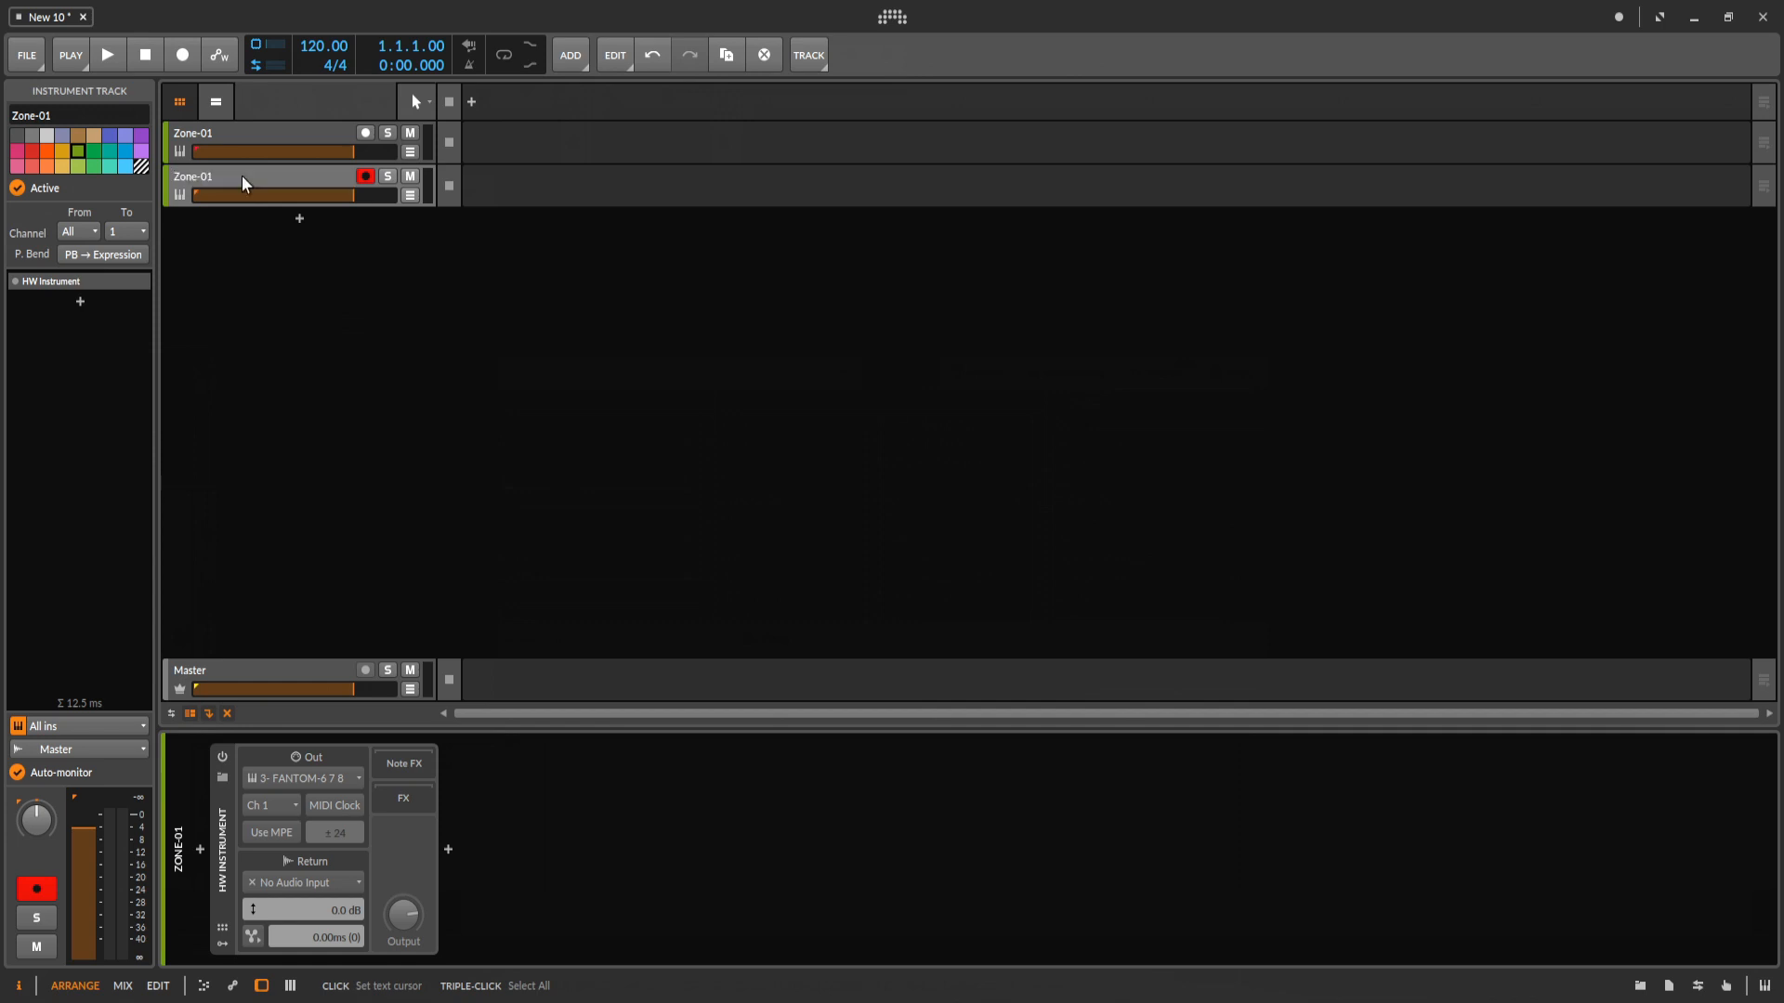
pyautogui.press('Return')
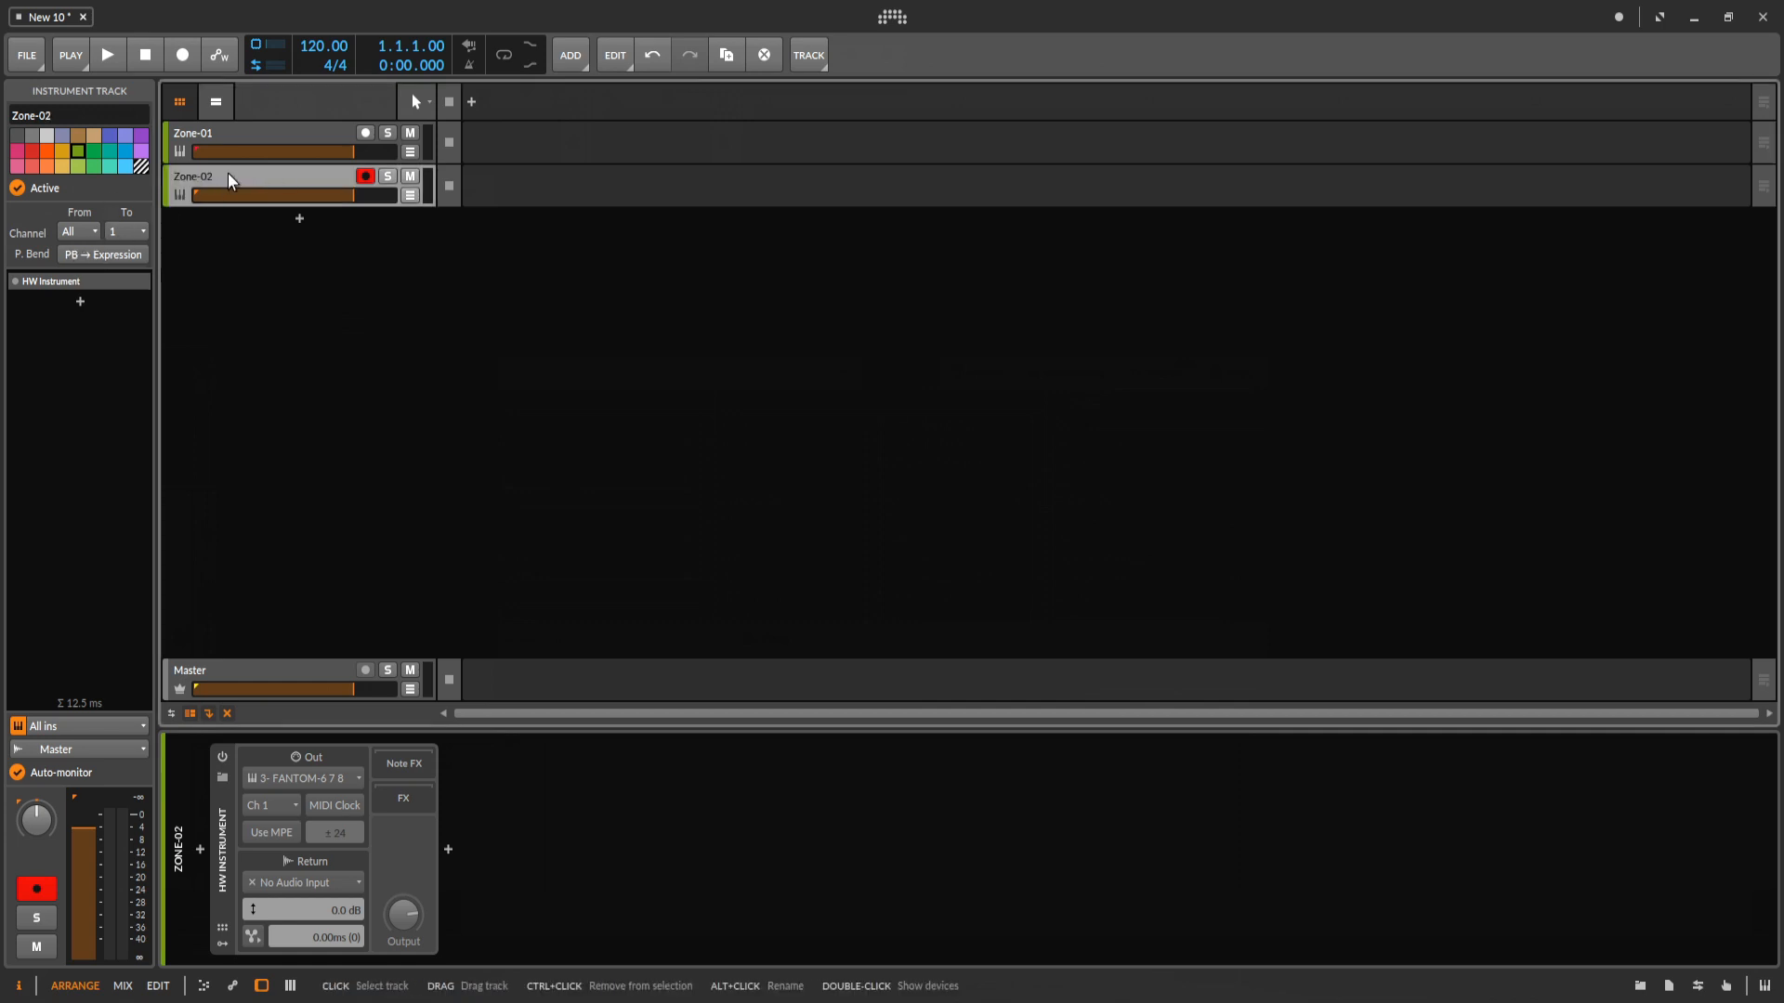
# Set the Zone-02 track's MIDI channel routing from channel 2 to channel 2.
pyautogui.click(86, 231)
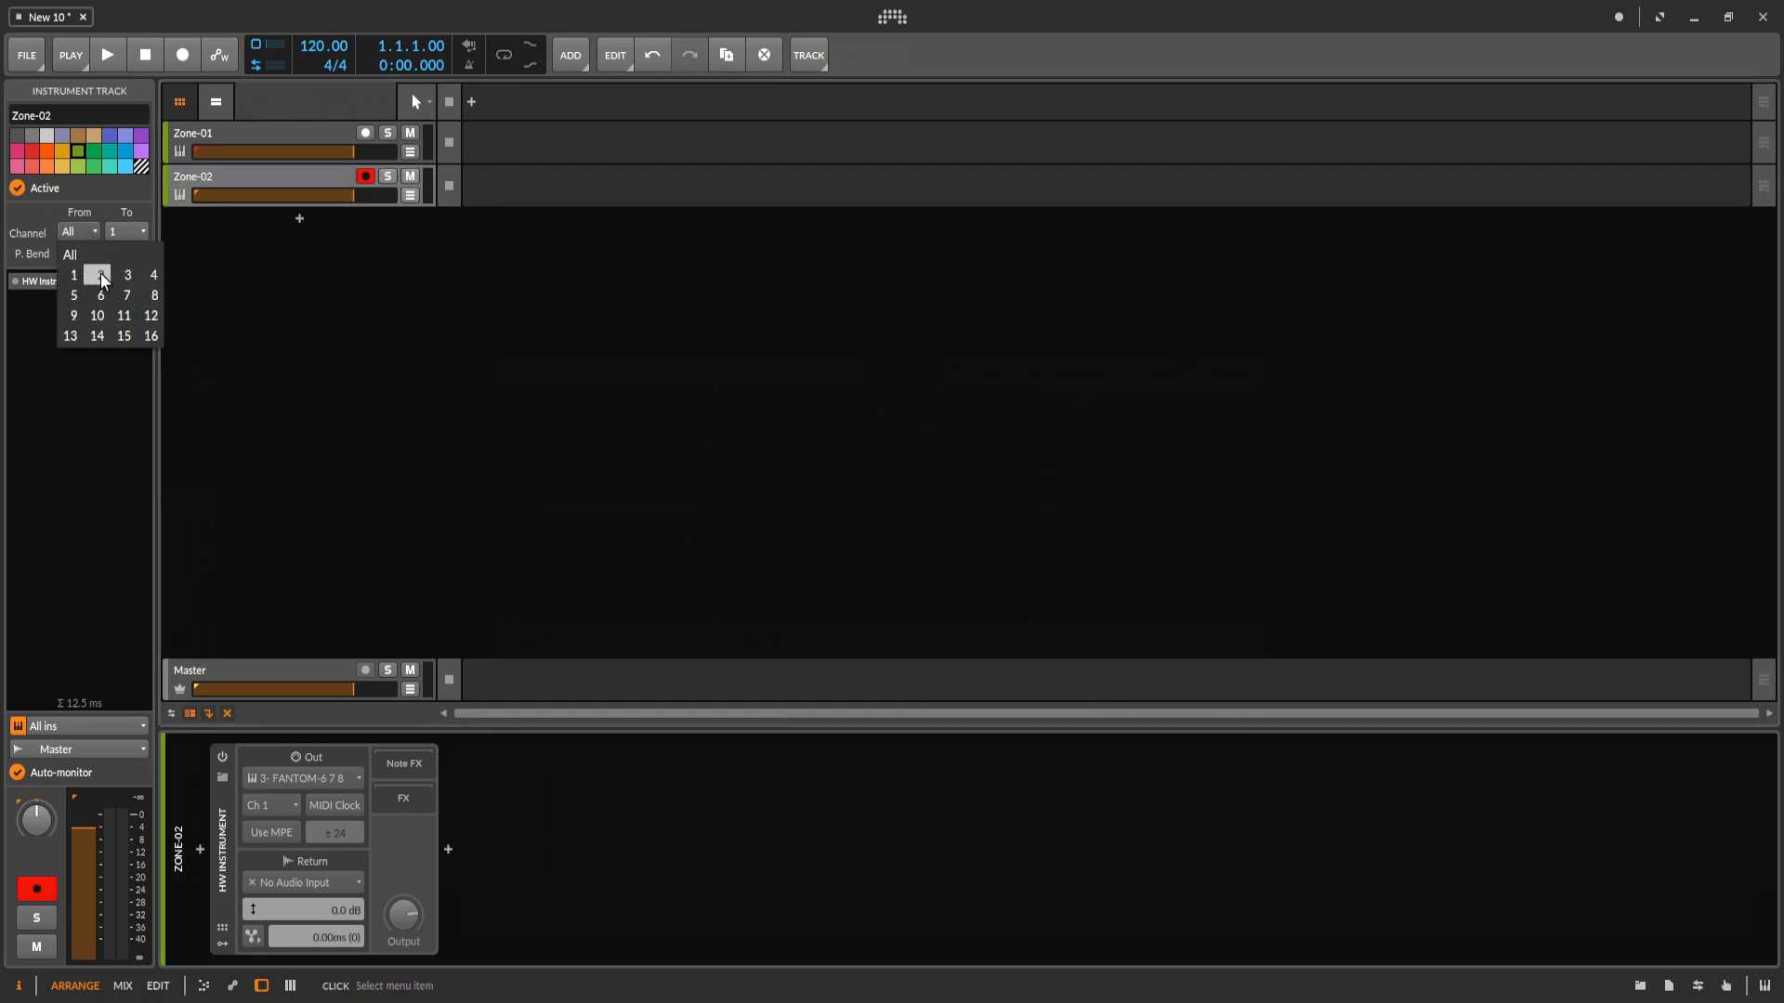
pyautogui.click(101, 273)
pyautogui.click(131, 230)
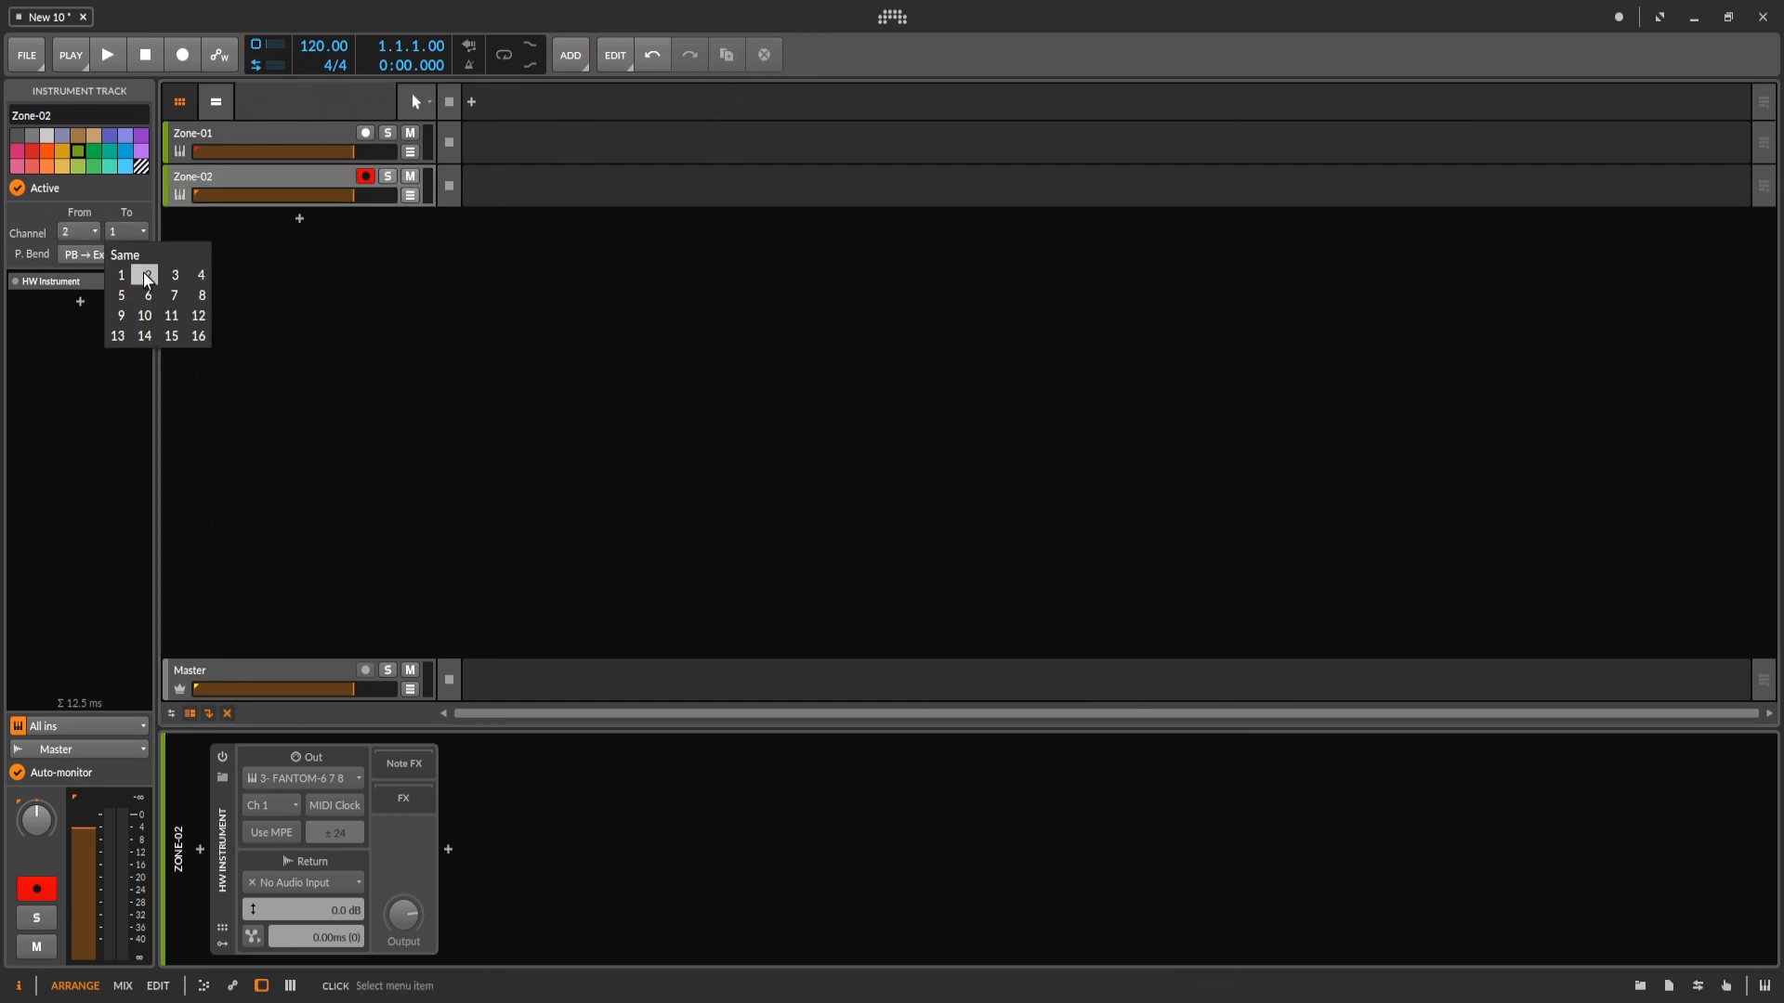
pyautogui.click(145, 274)
# Compare the channel routing of Zone-01 and Zone-02, and set Zone-02's HW Instrument output channel to Ch 2.
pyautogui.click(269, 133)
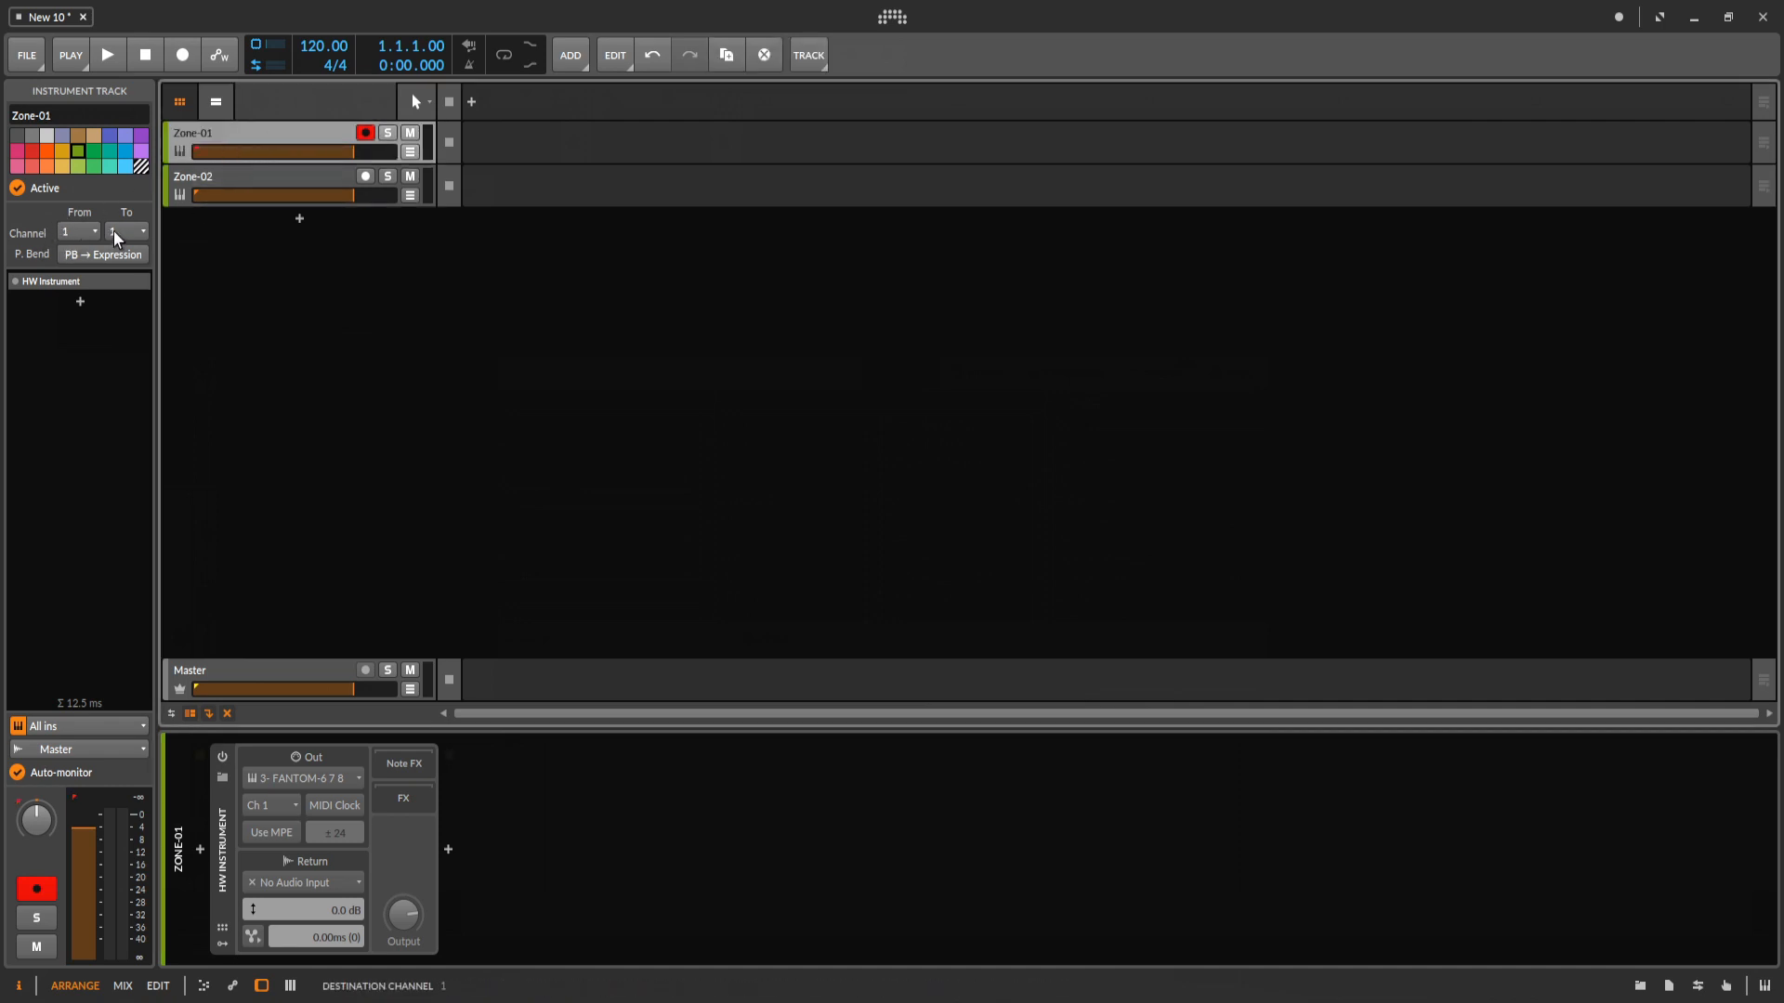
pyautogui.click(236, 175)
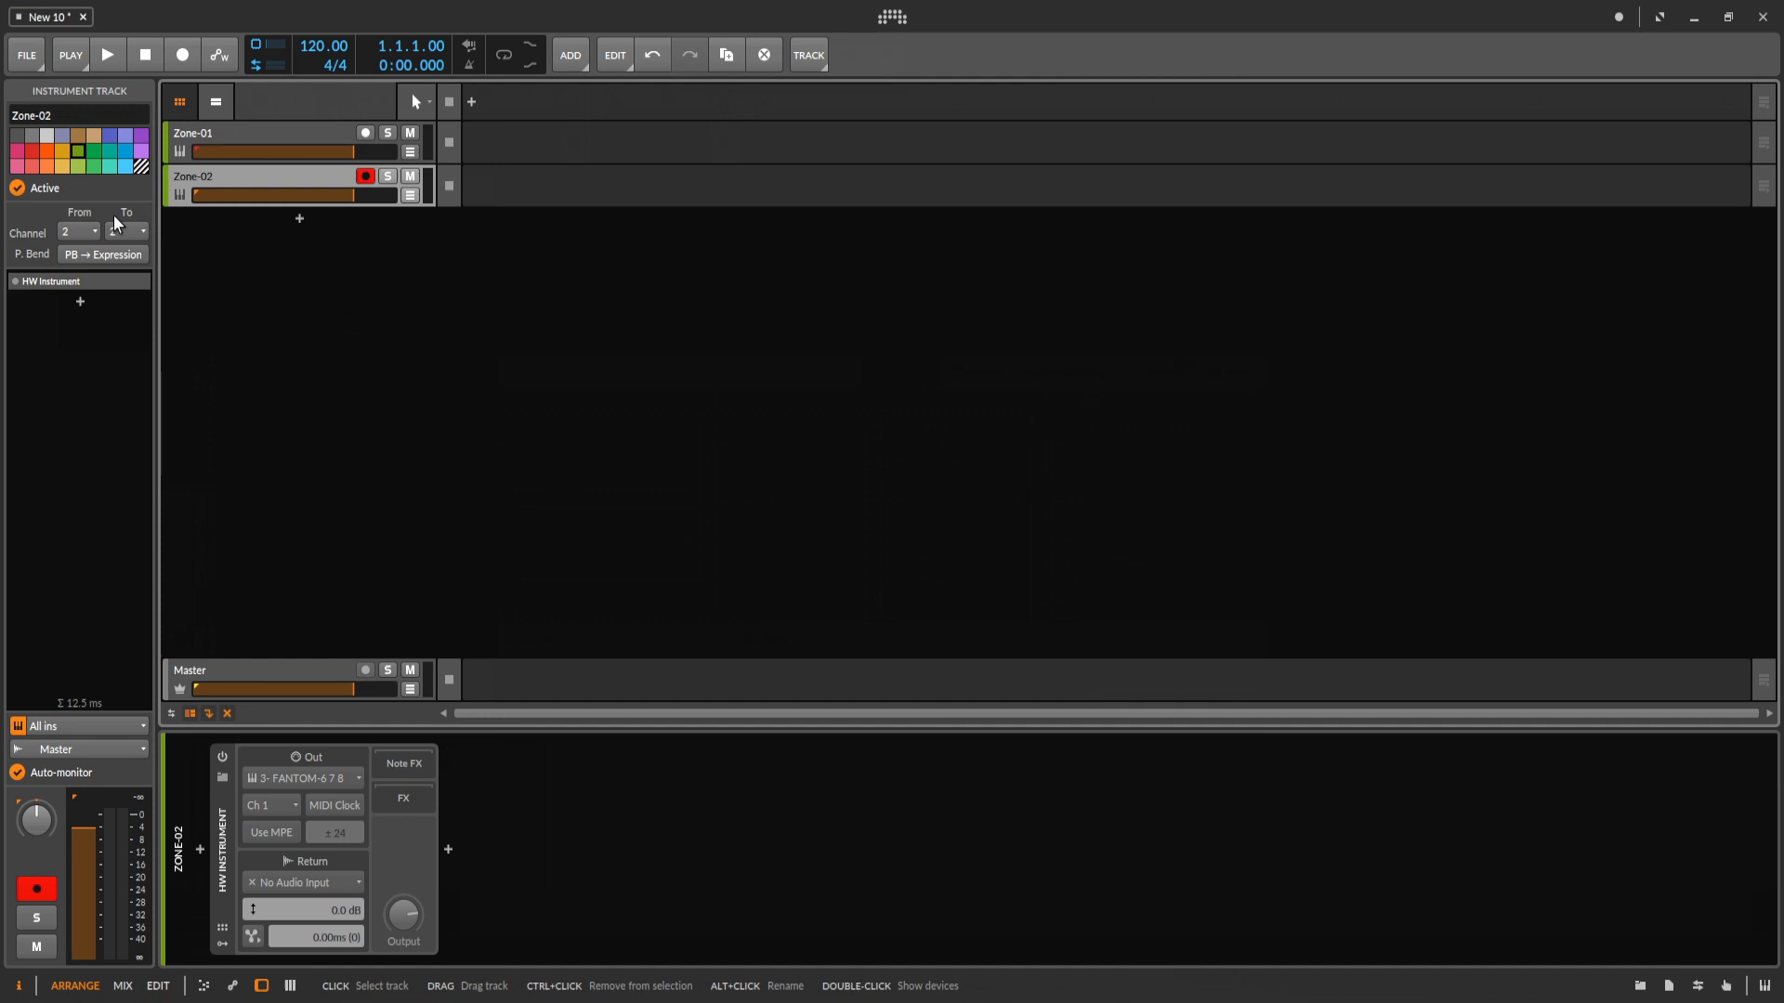
pyautogui.click(249, 138)
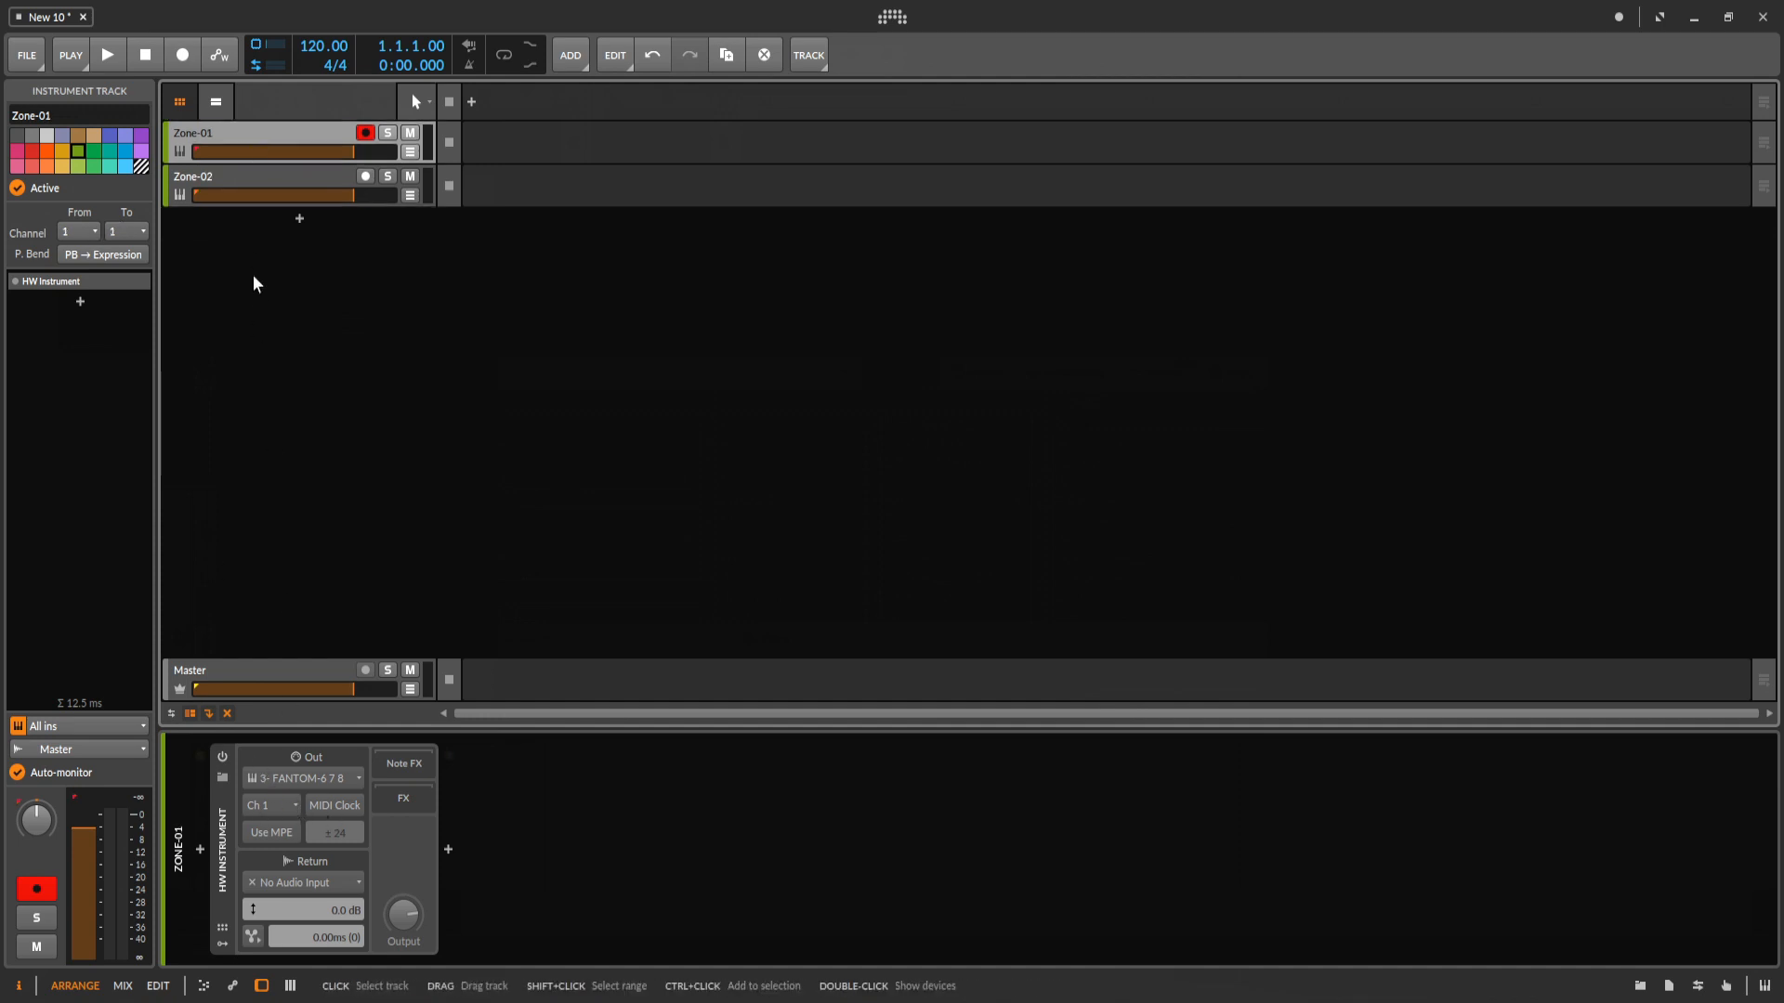
pyautogui.click(249, 173)
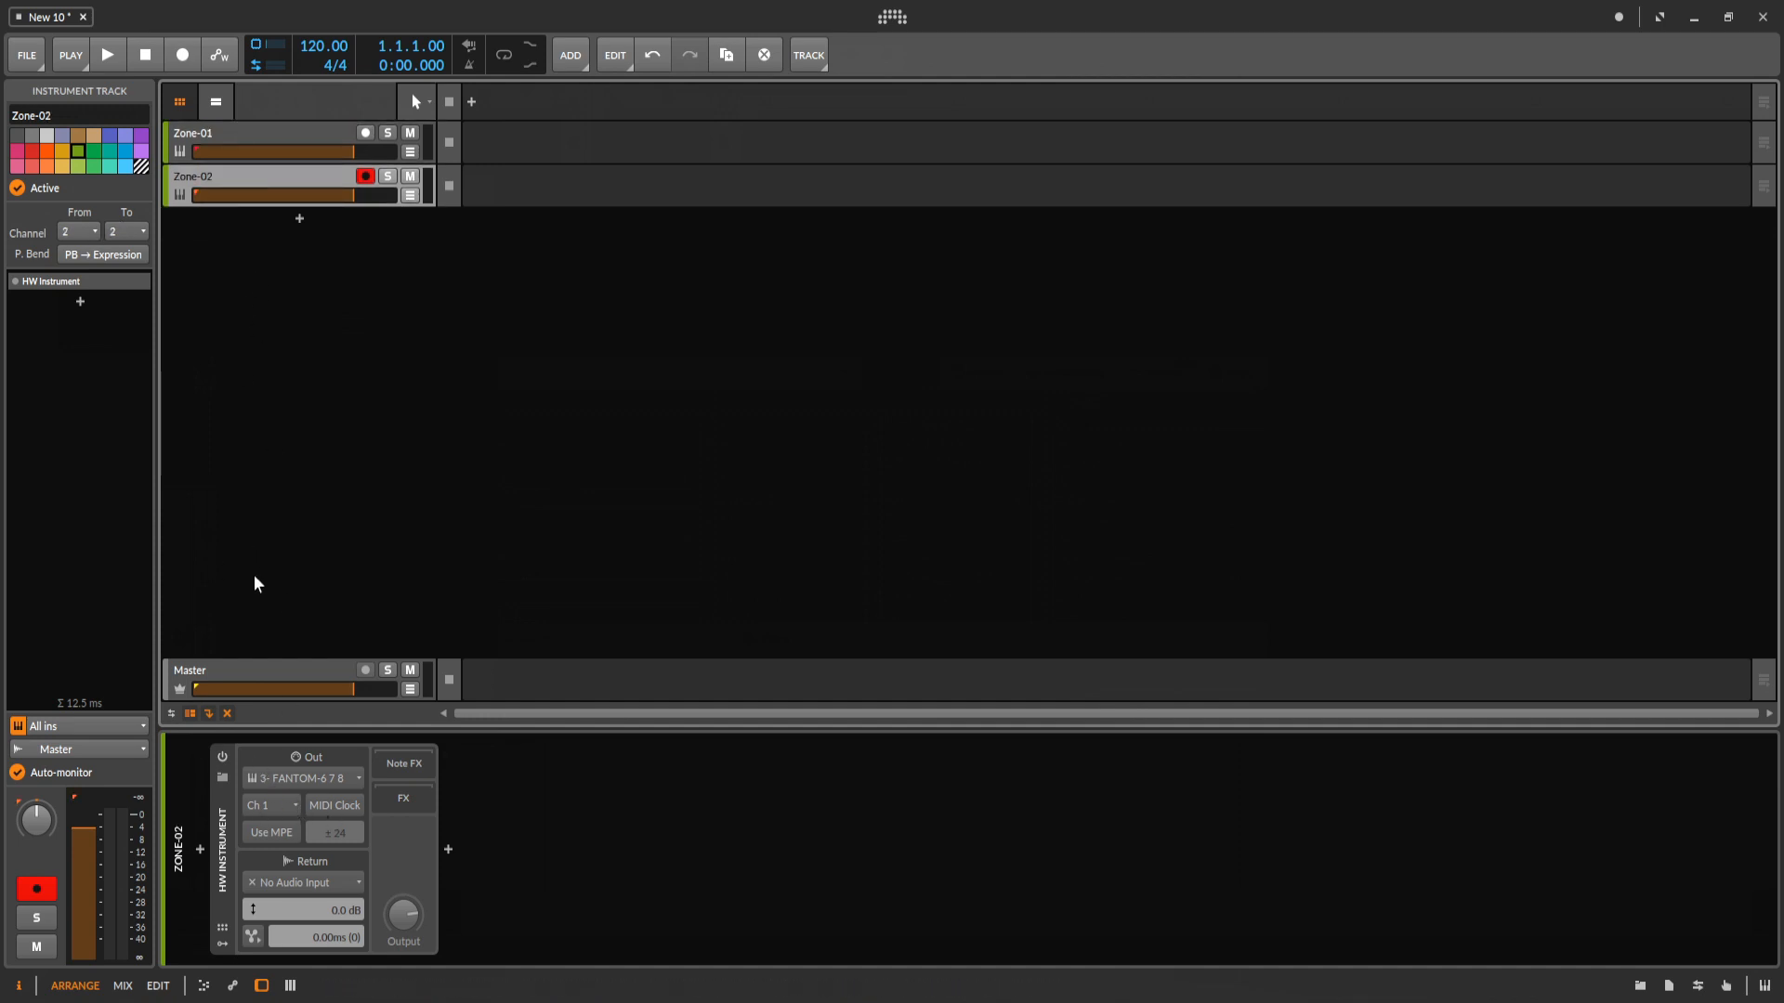
pyautogui.click(273, 805)
pyautogui.click(260, 497)
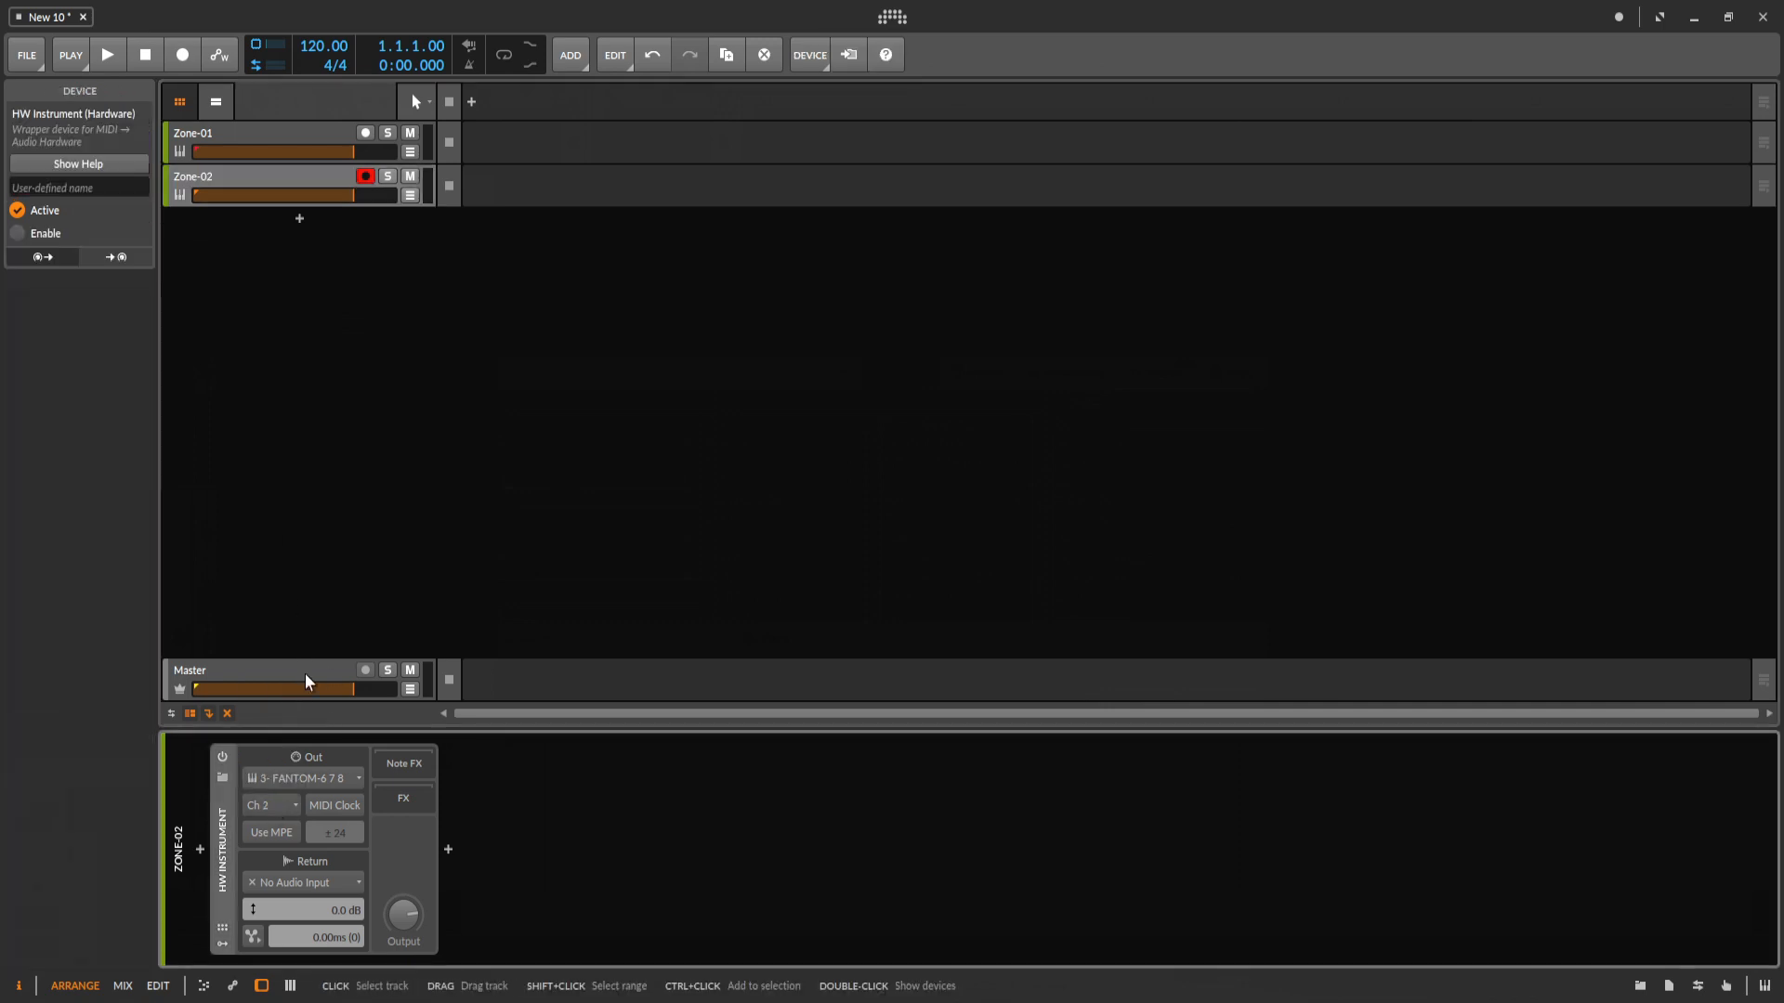
# Duplicate the Zone-02 track and rename the copy as Zone-03.
pyautogui.click(257, 179)
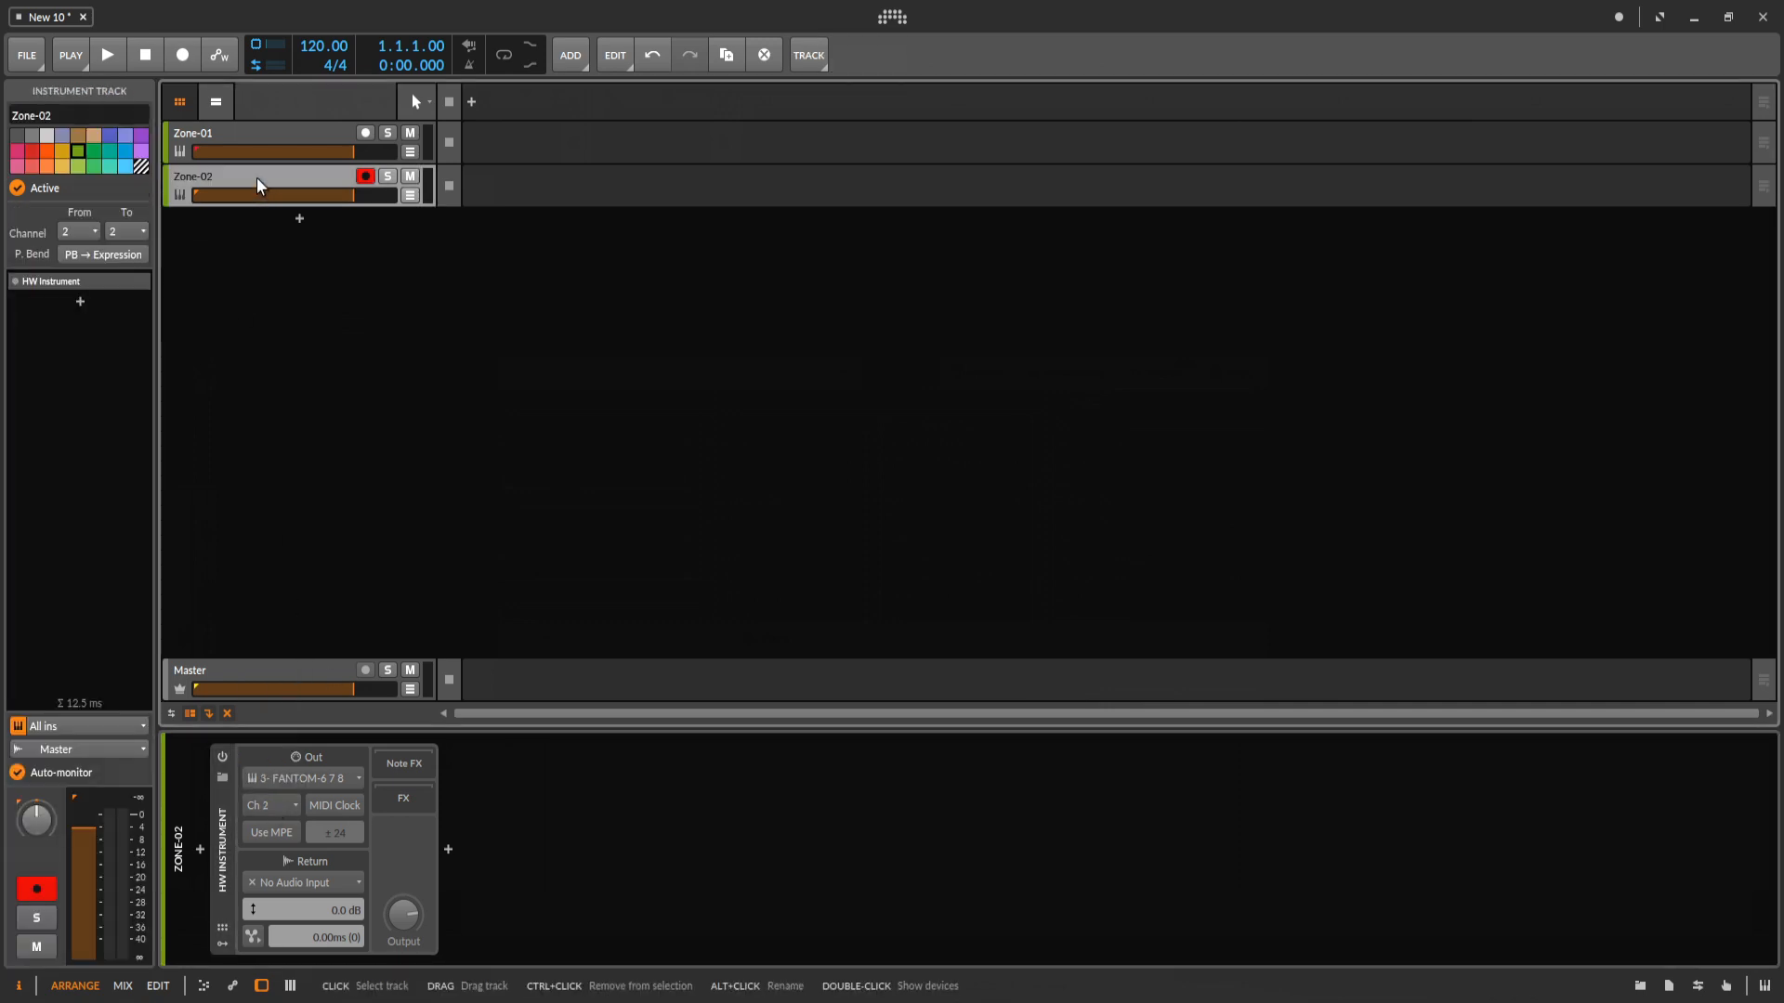
pyautogui.click(728, 58)
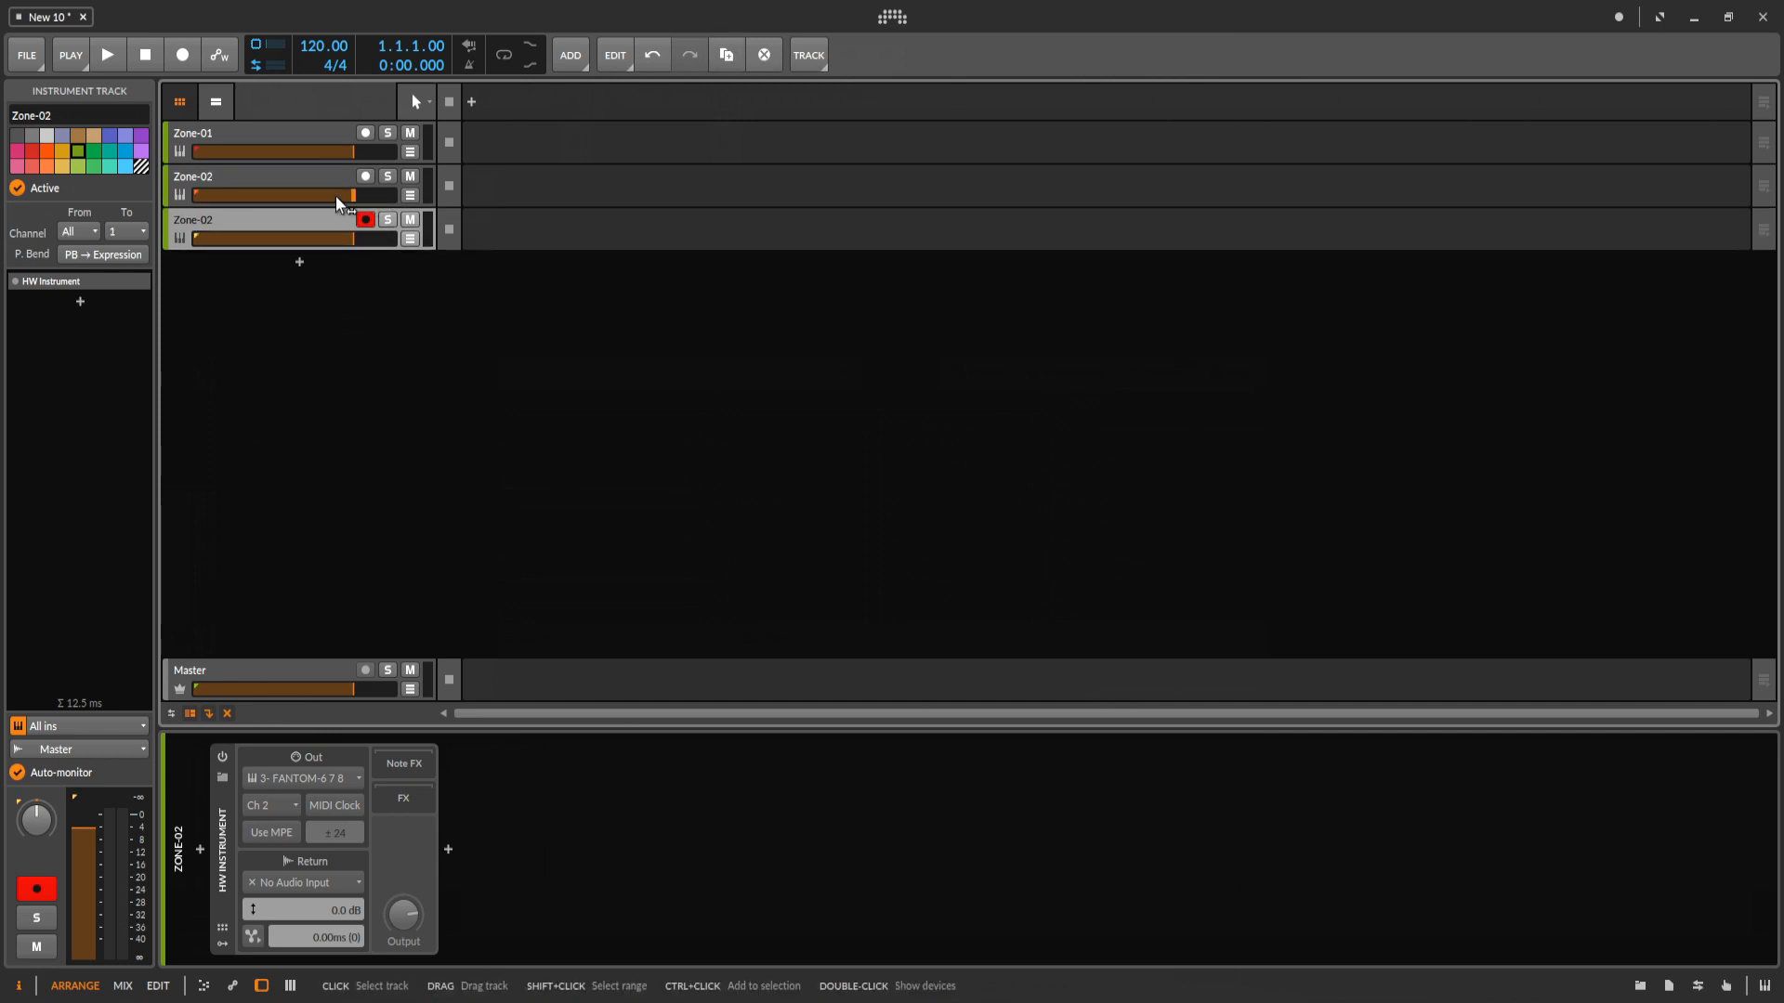
pyautogui.rightClick(237, 219)
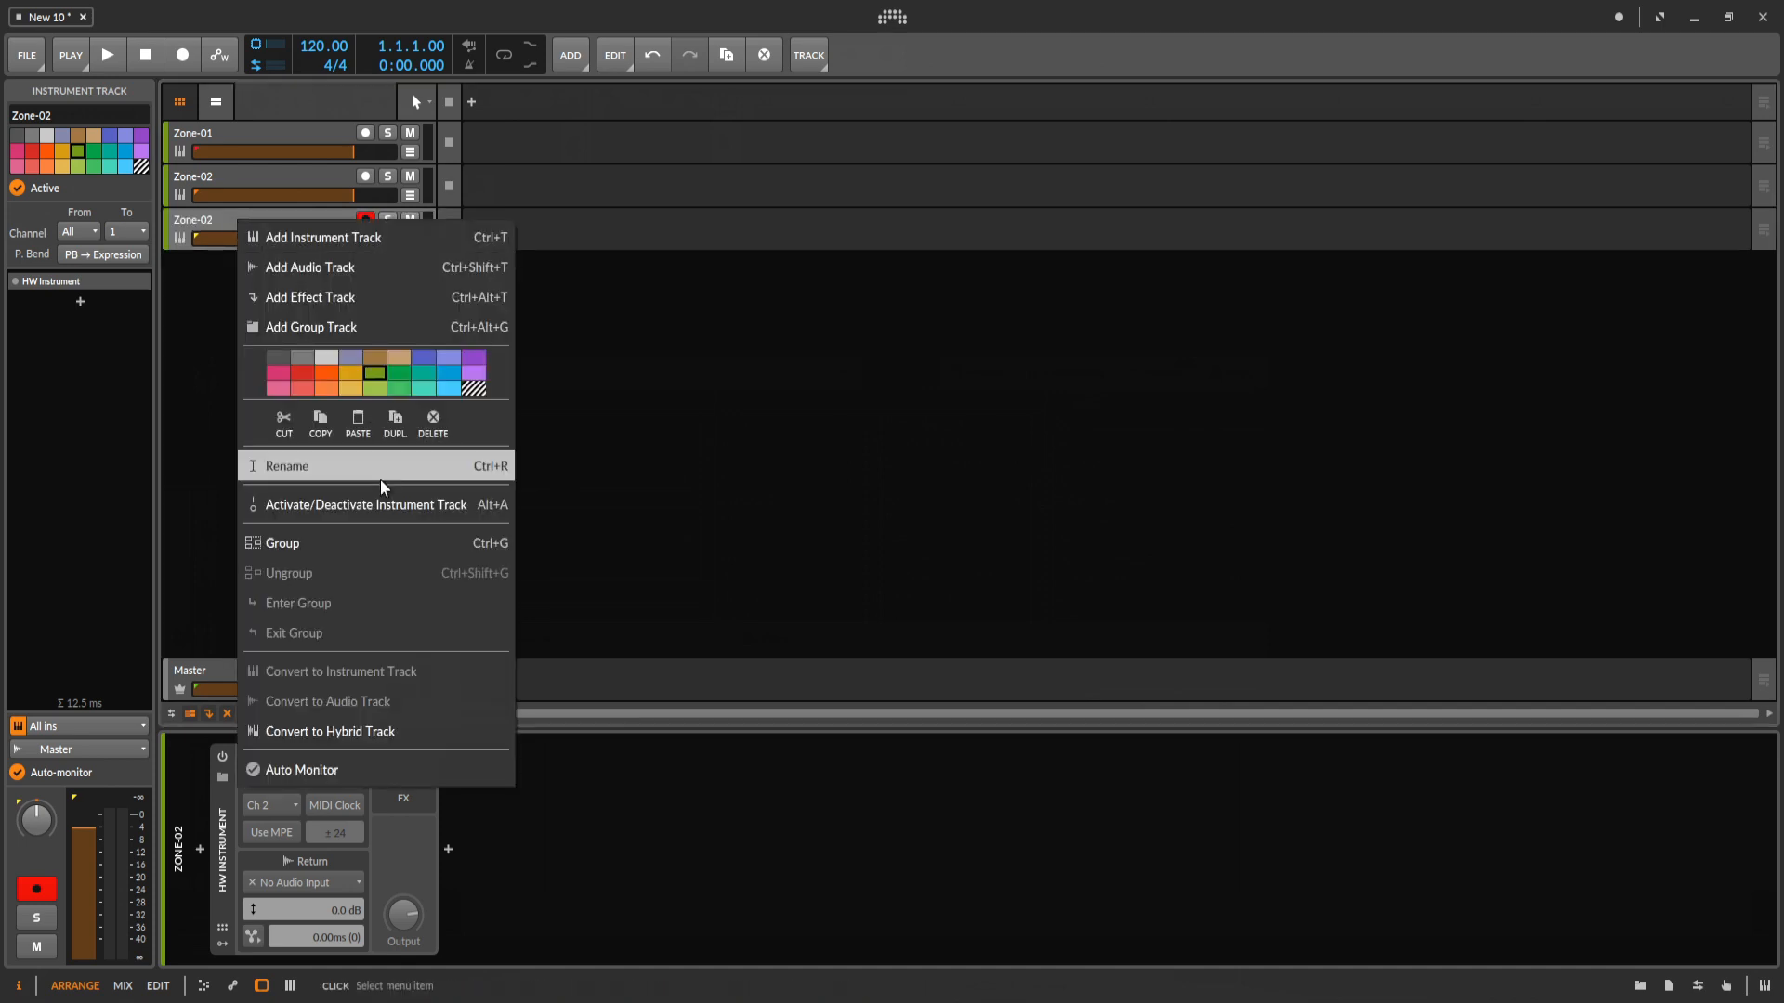
pyautogui.click(383, 476)
pyautogui.click(256, 221)
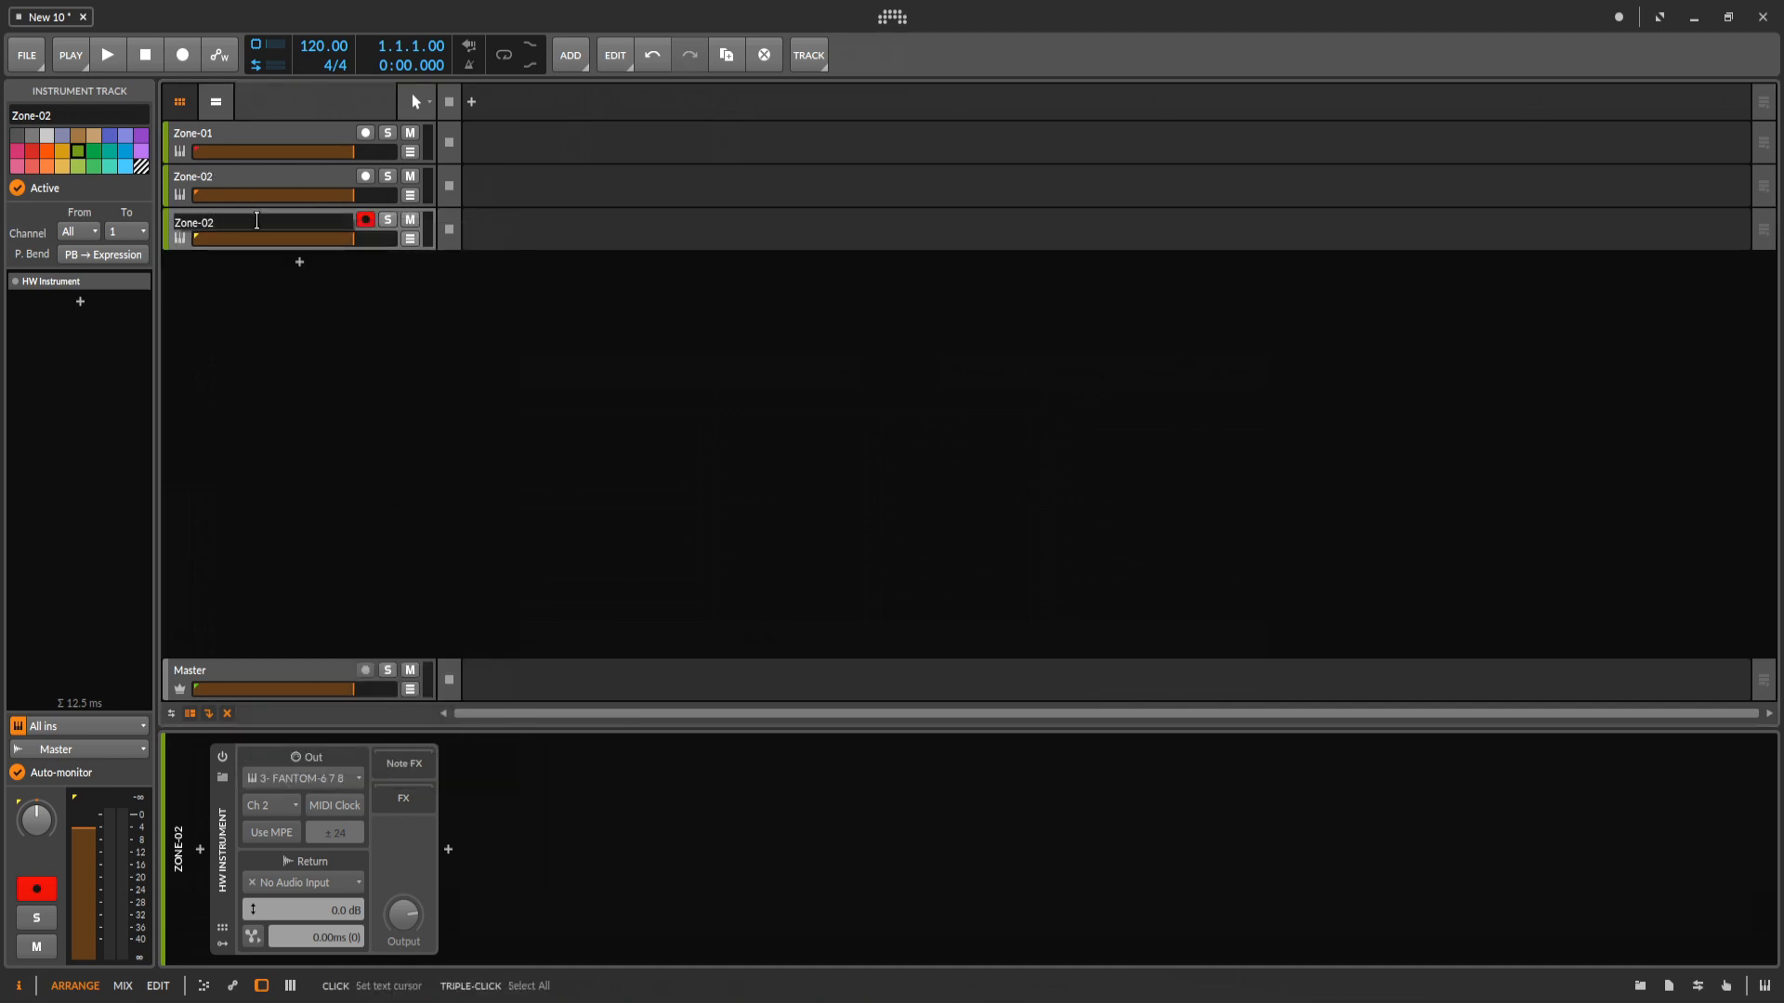
pyautogui.press('BackSpace')
pyautogui.write('3')
pyautogui.press('Return')
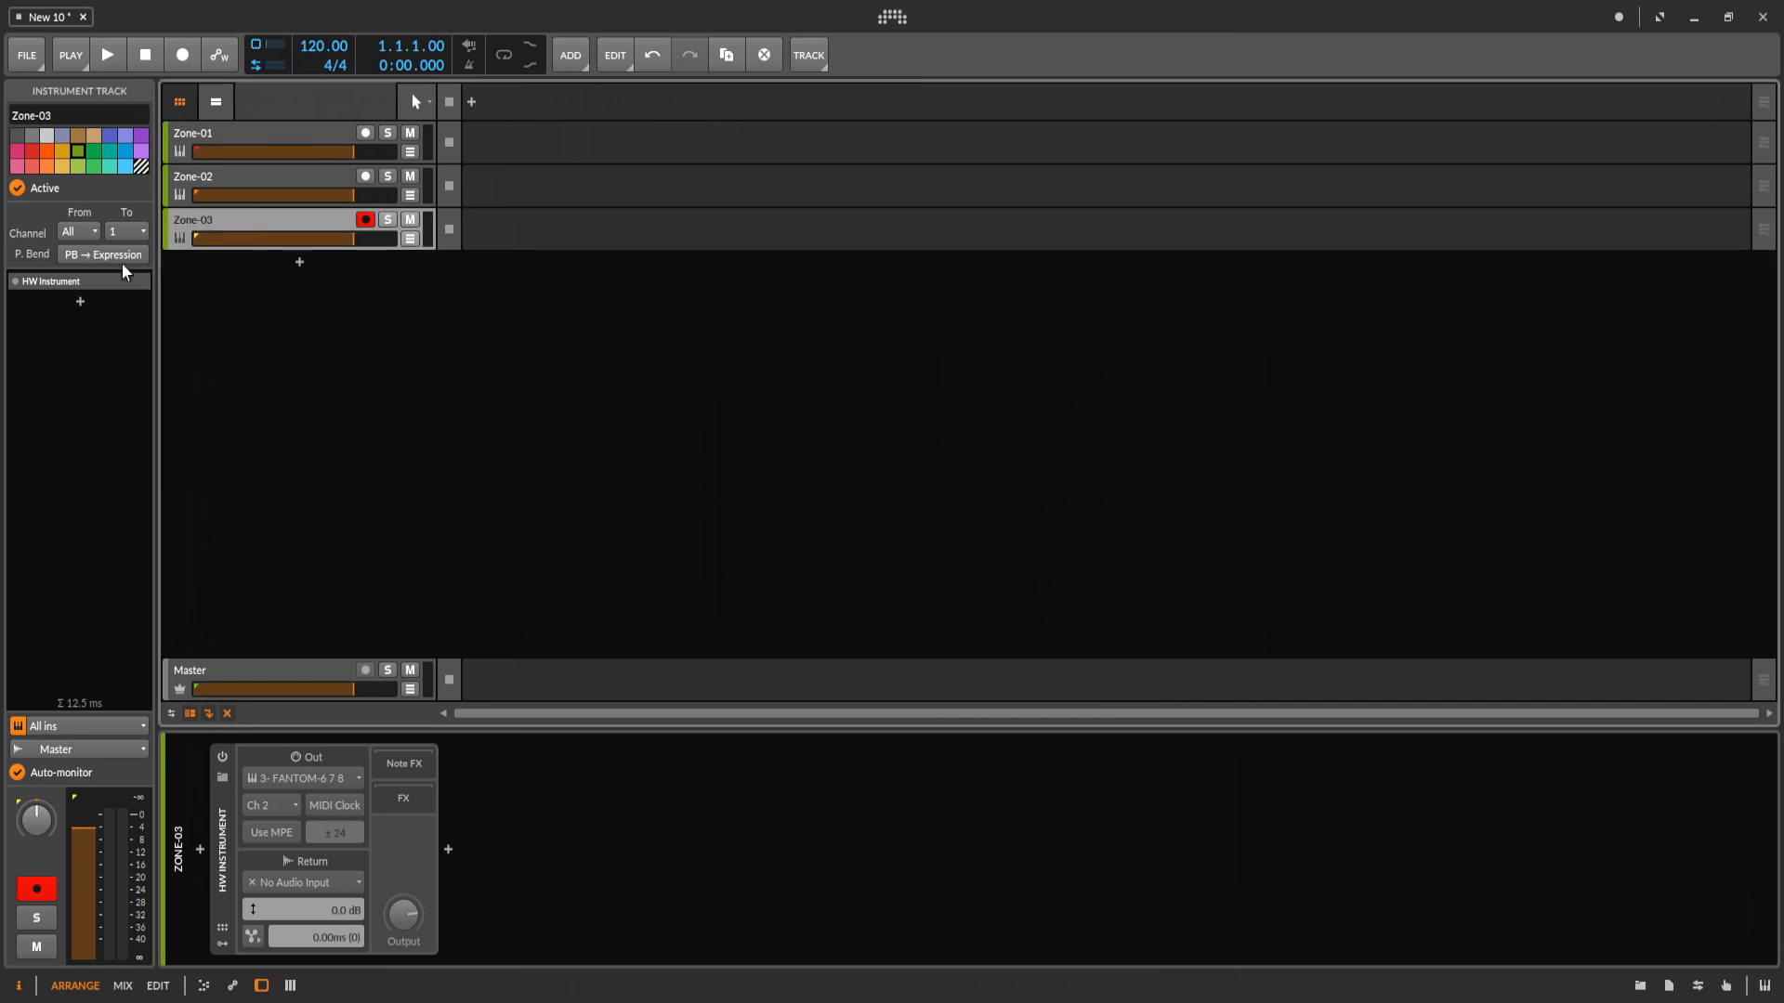
# Route Zone-03 from channel 3 to channel 3 and set its HW Instrument output channel to Ch 3.
pyautogui.click(81, 234)
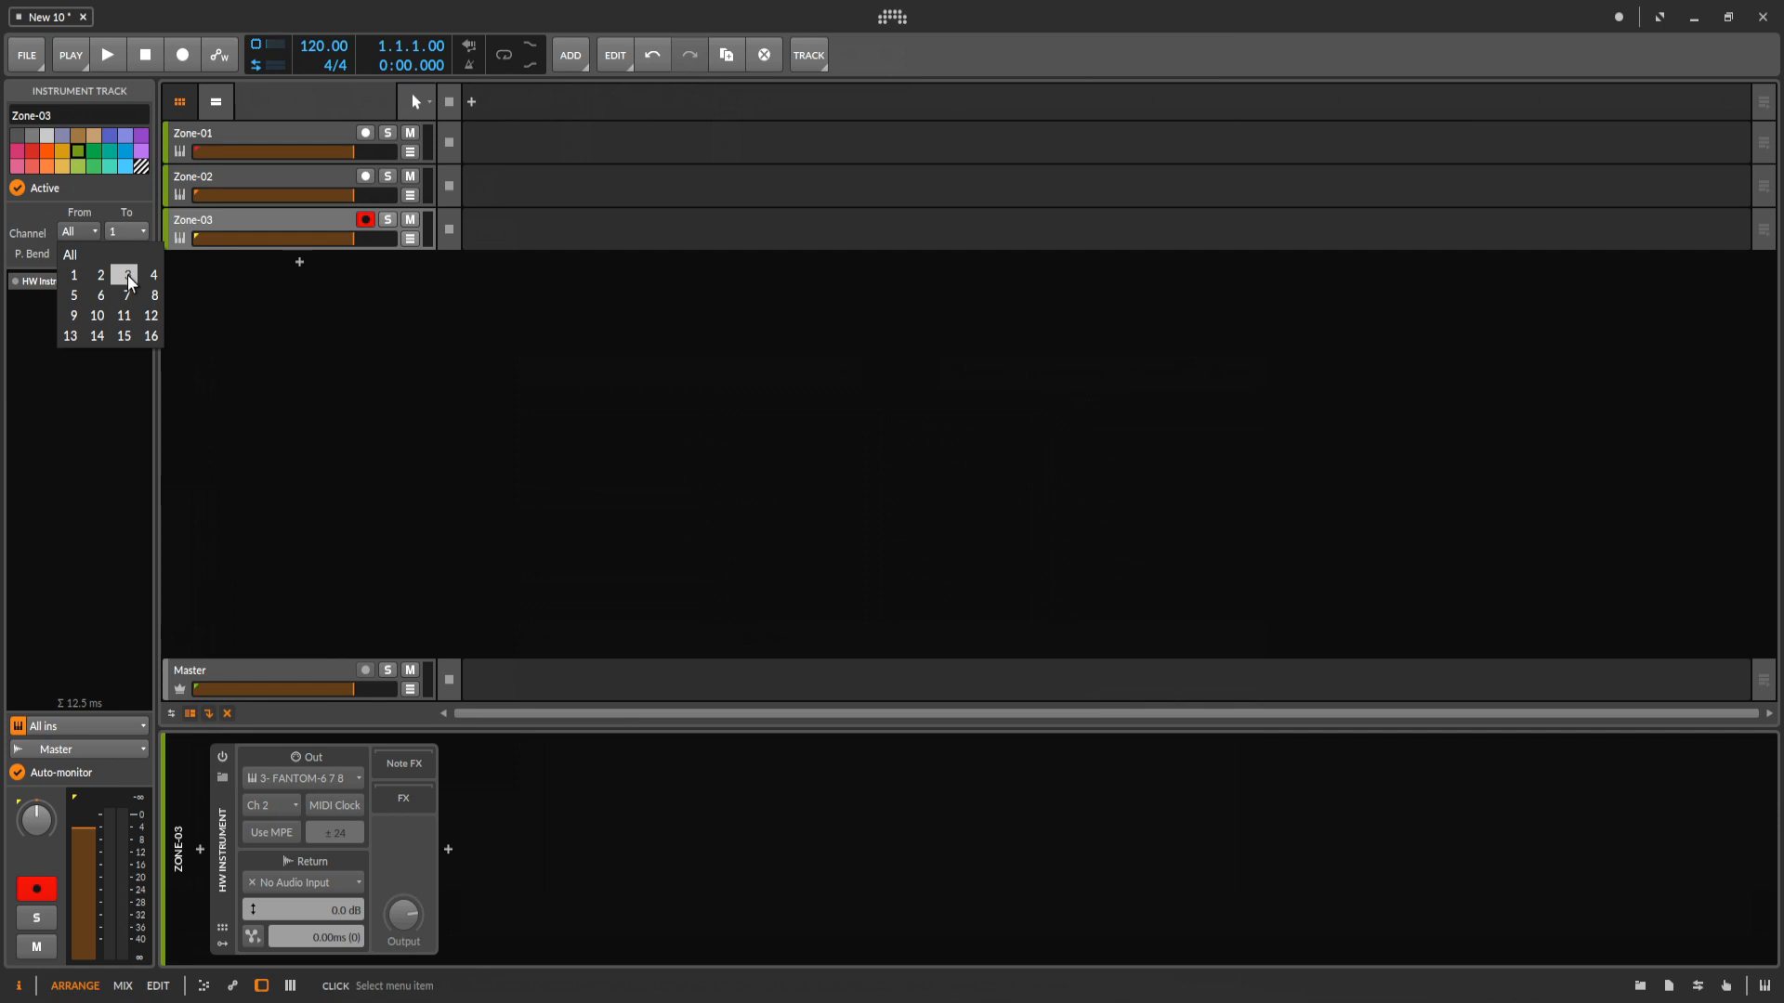
pyautogui.click(127, 275)
pyautogui.click(126, 231)
pyautogui.click(169, 270)
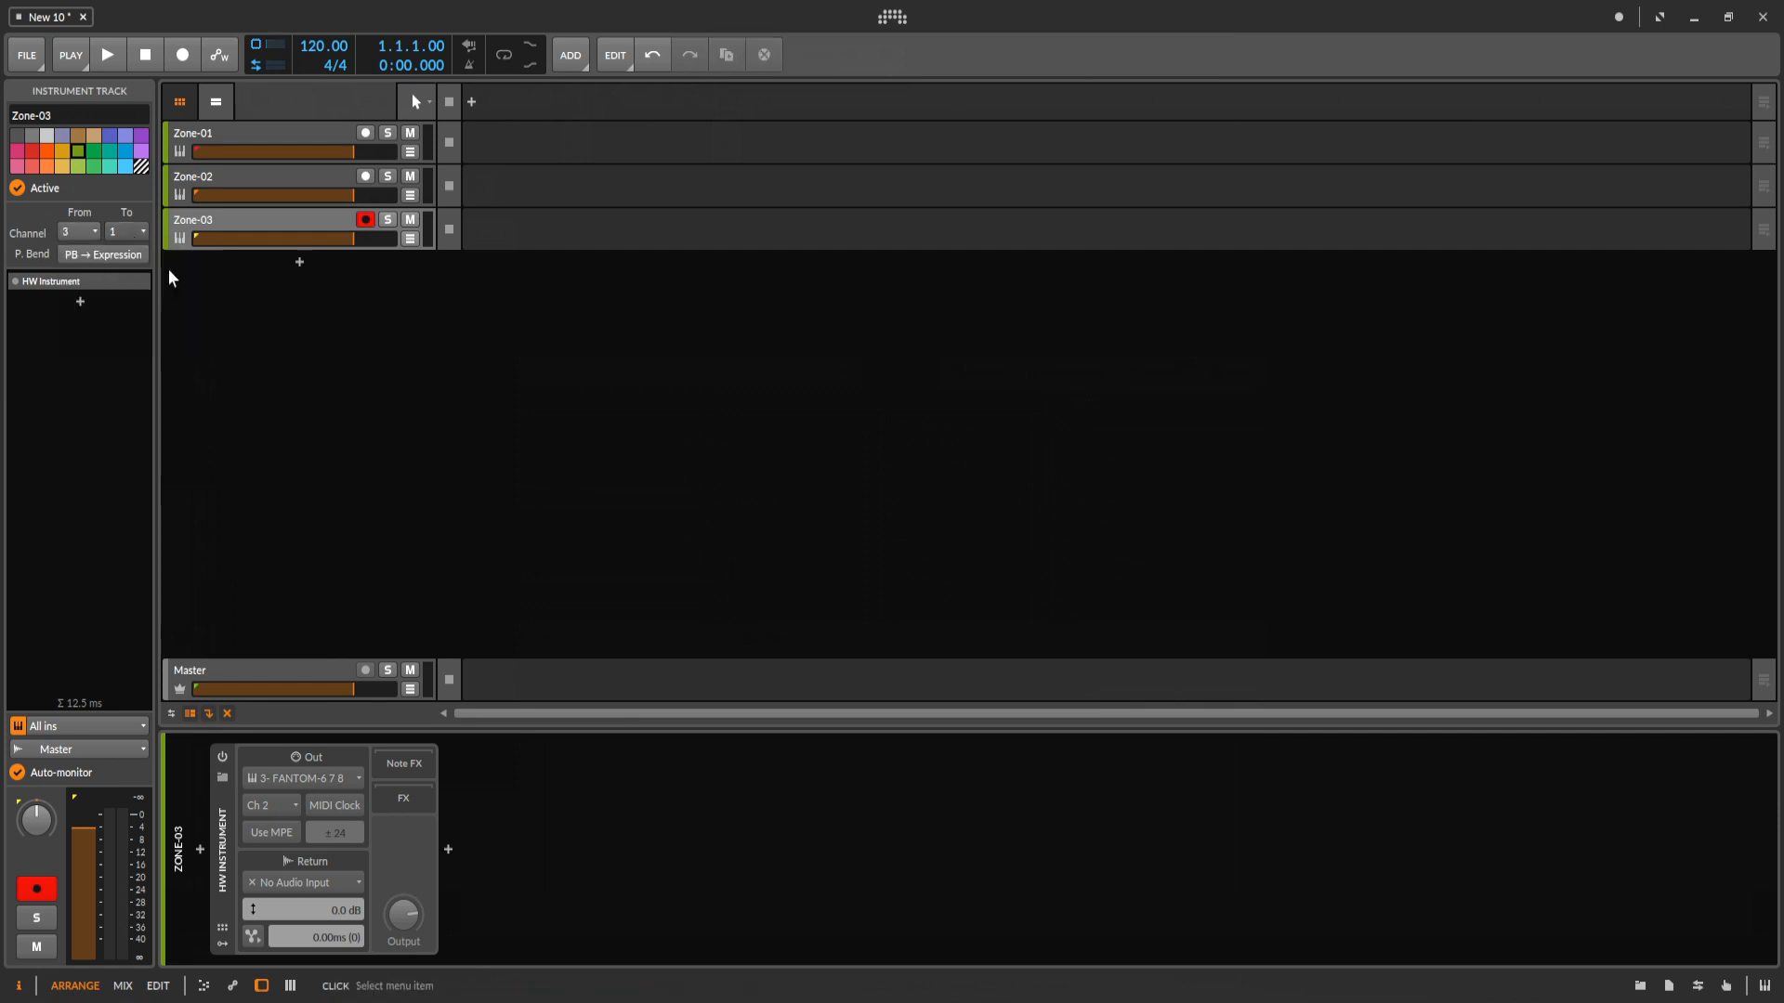
pyautogui.click(276, 807)
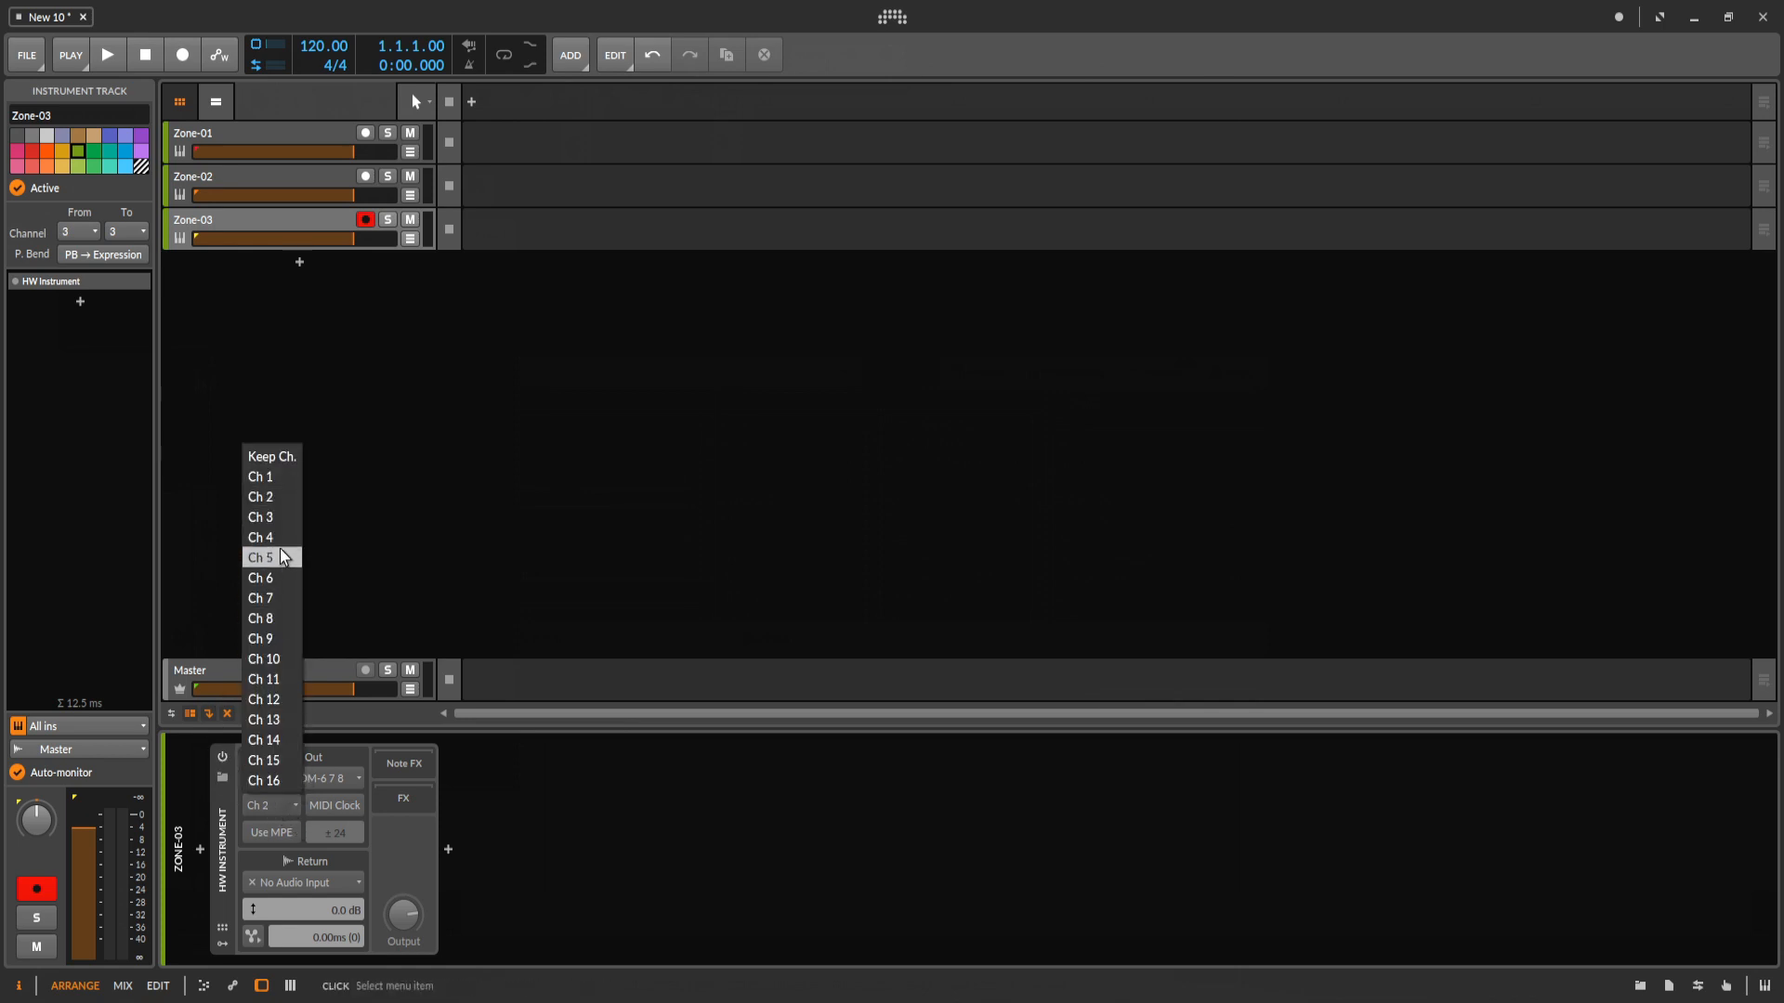
pyautogui.click(270, 518)
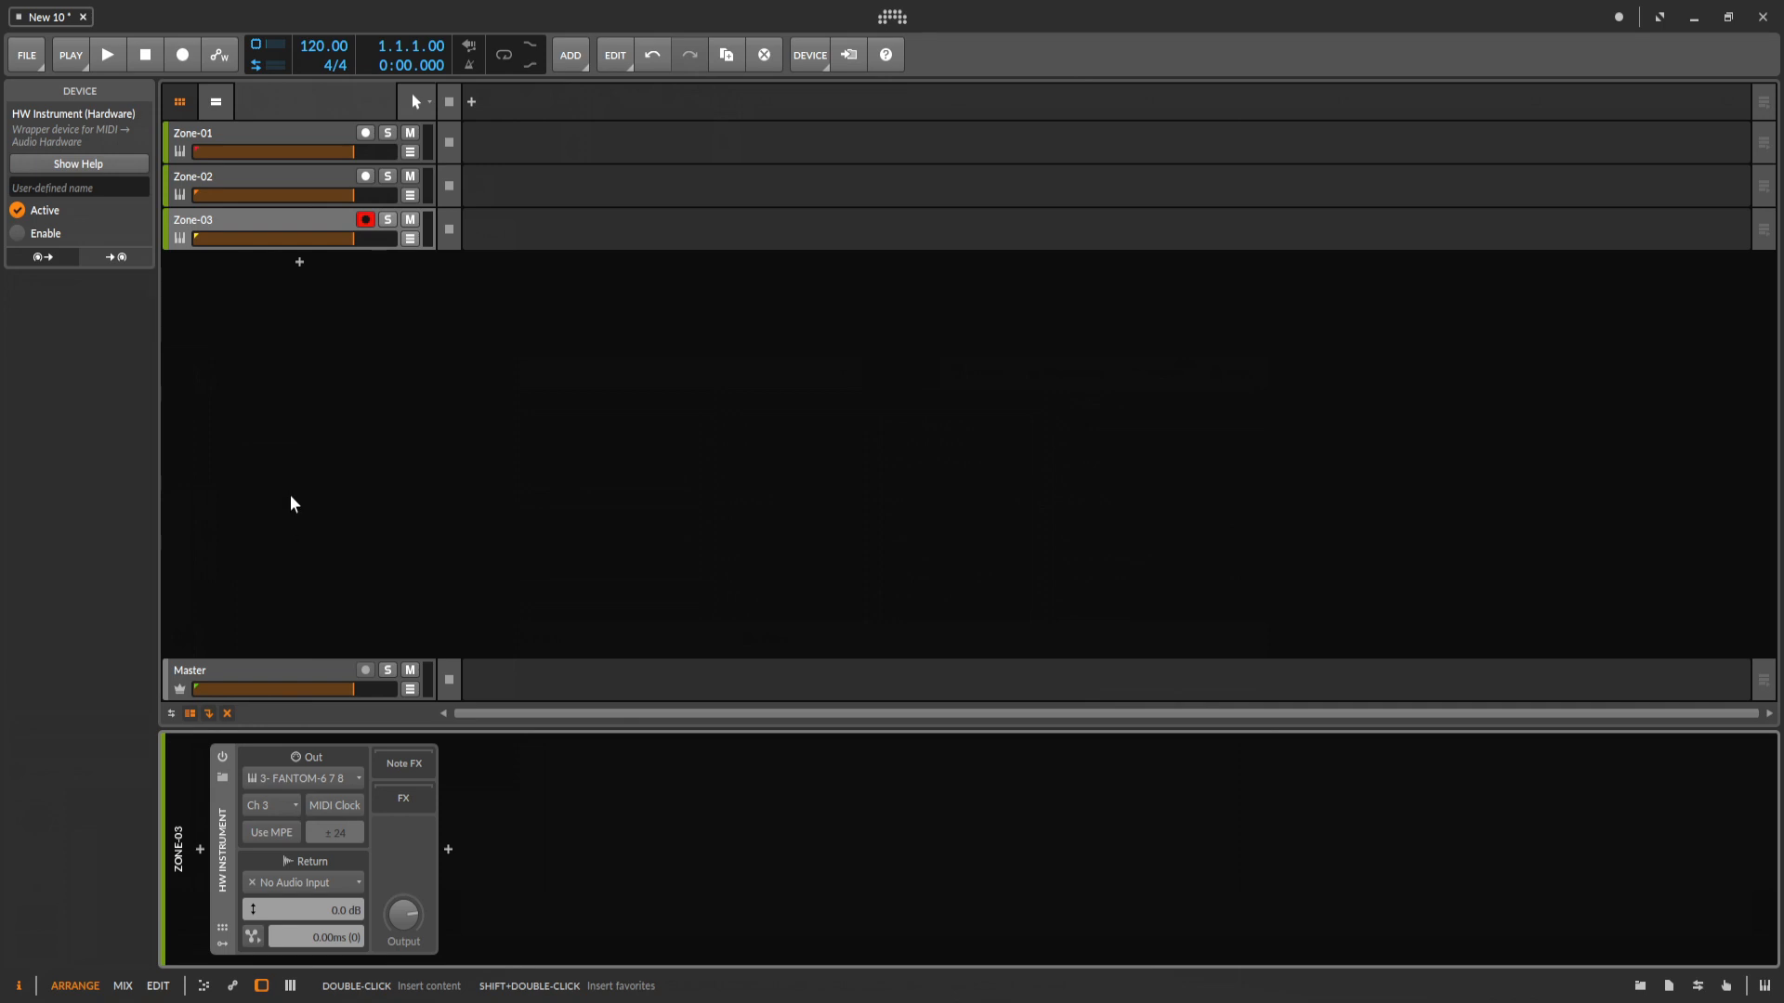
# Review the channel and HW Instrument settings of the Zone-01, Zone-02 and Zone-03 tracks one by one.
pyautogui.click(266, 139)
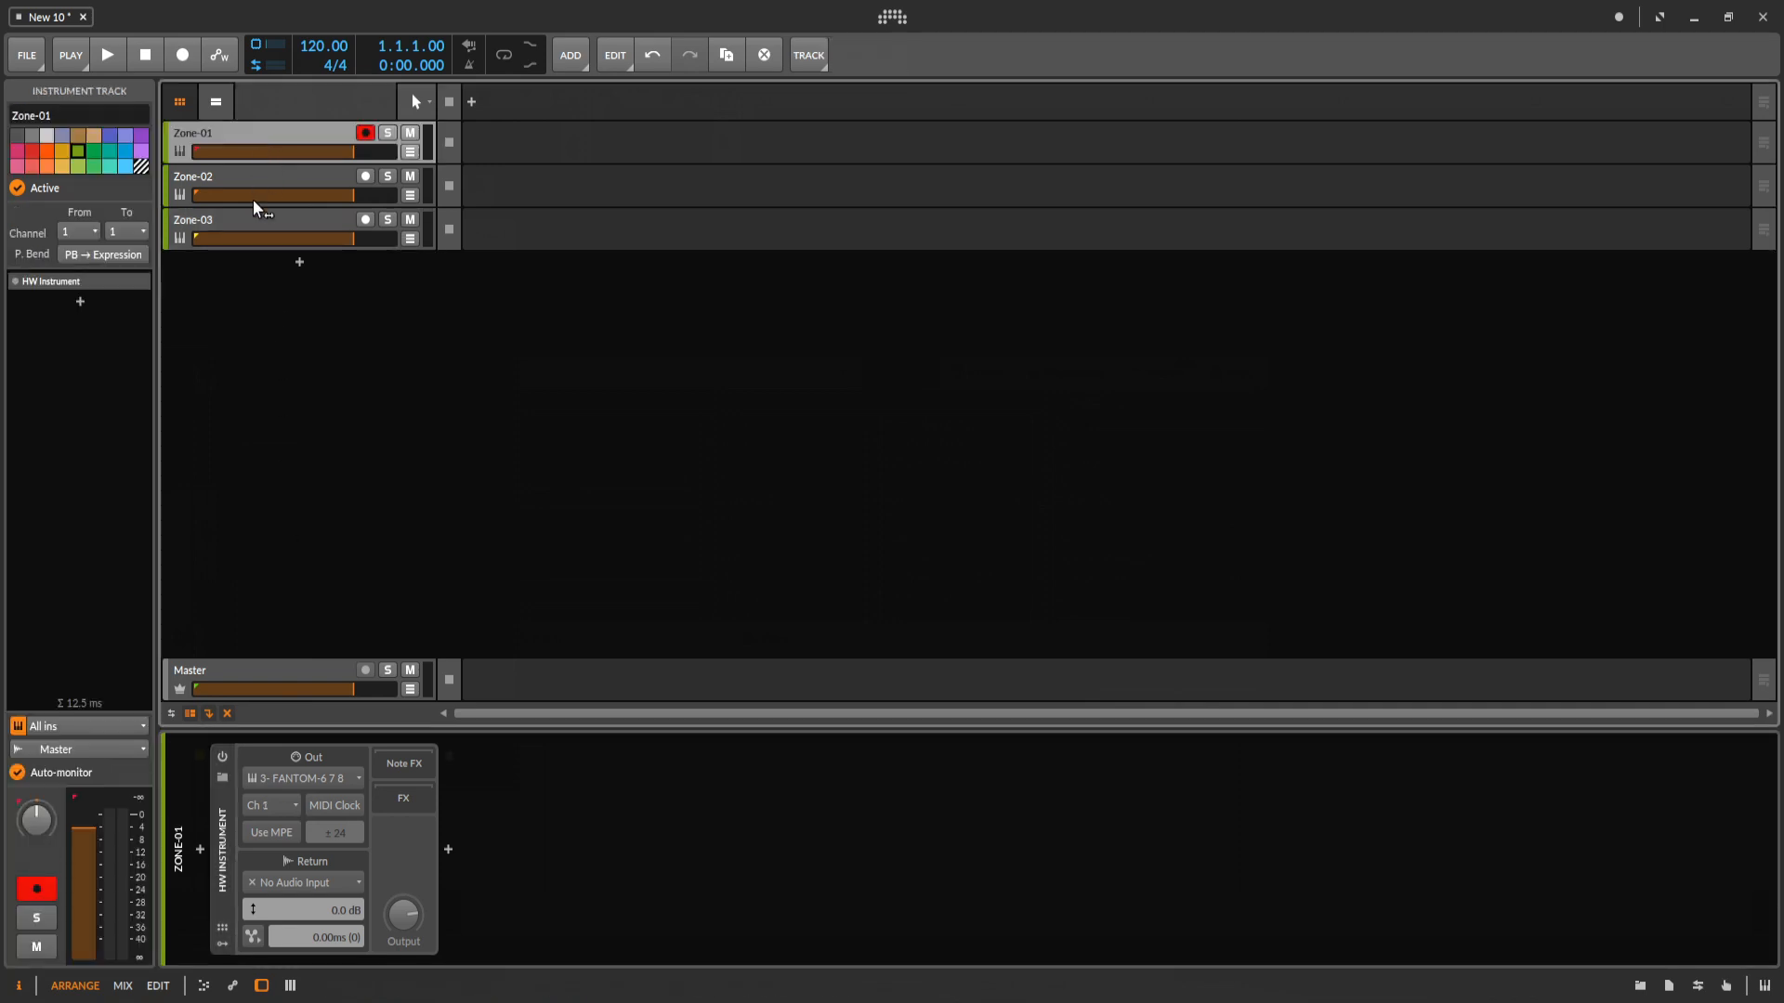
pyautogui.click(254, 170)
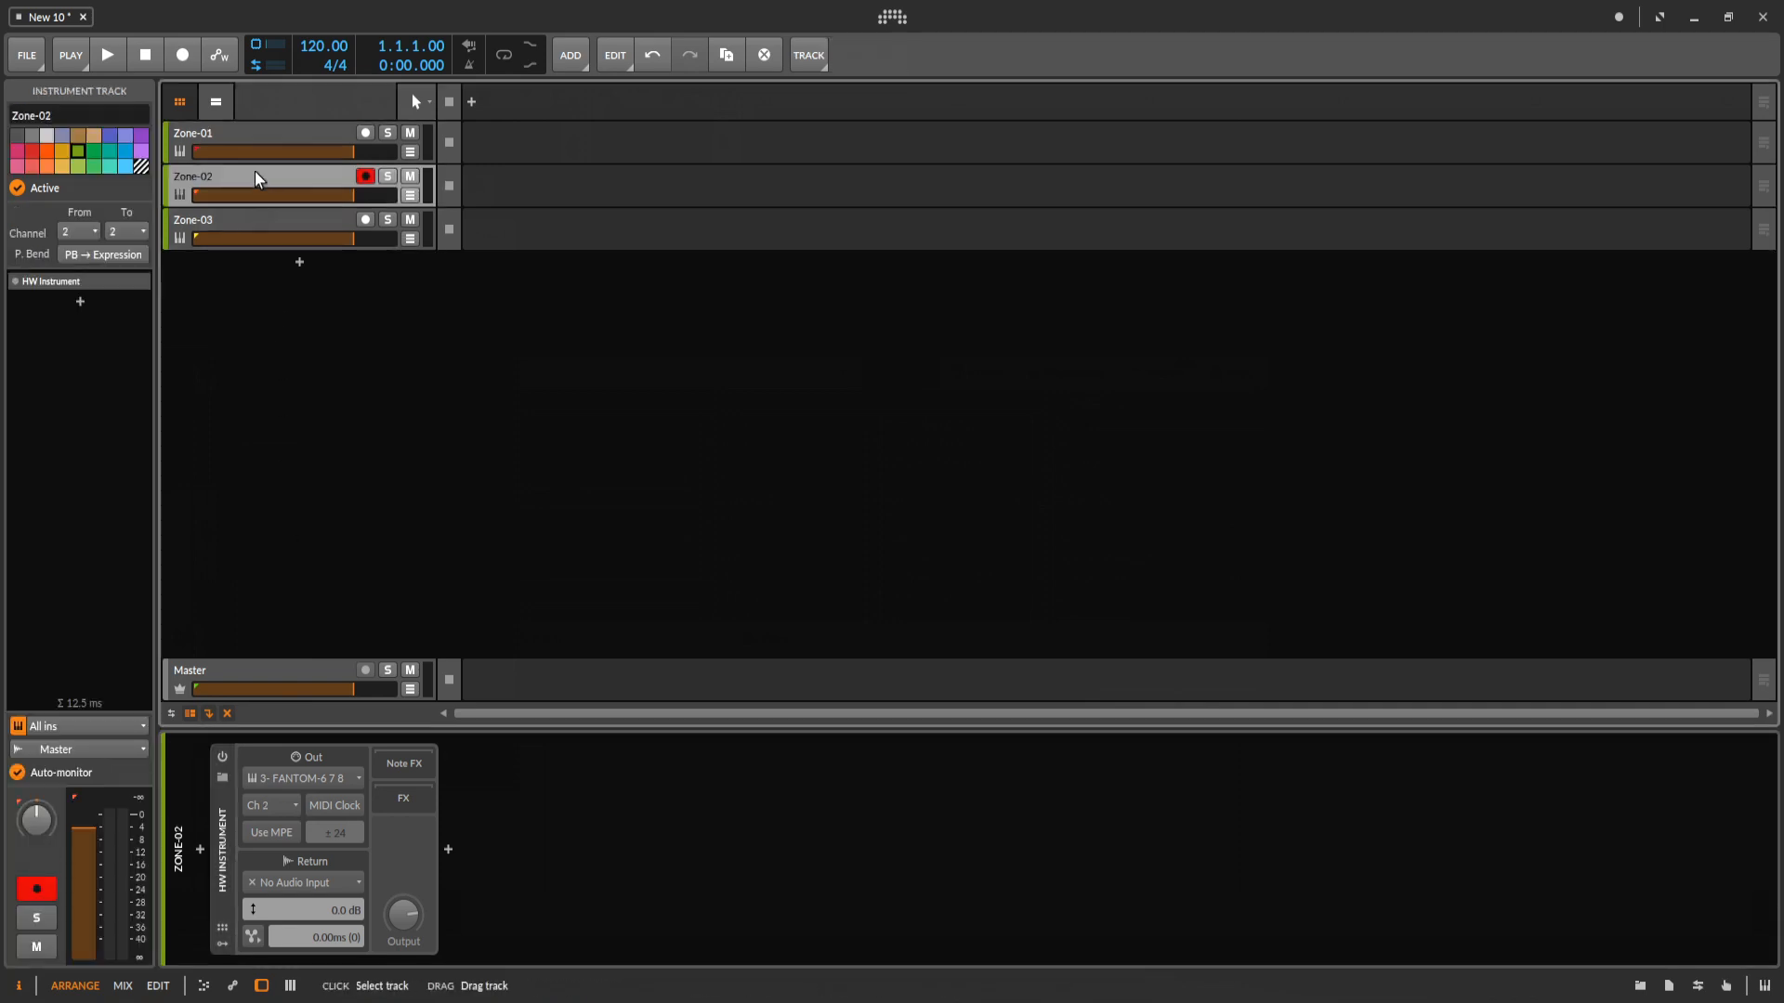
pyautogui.click(244, 222)
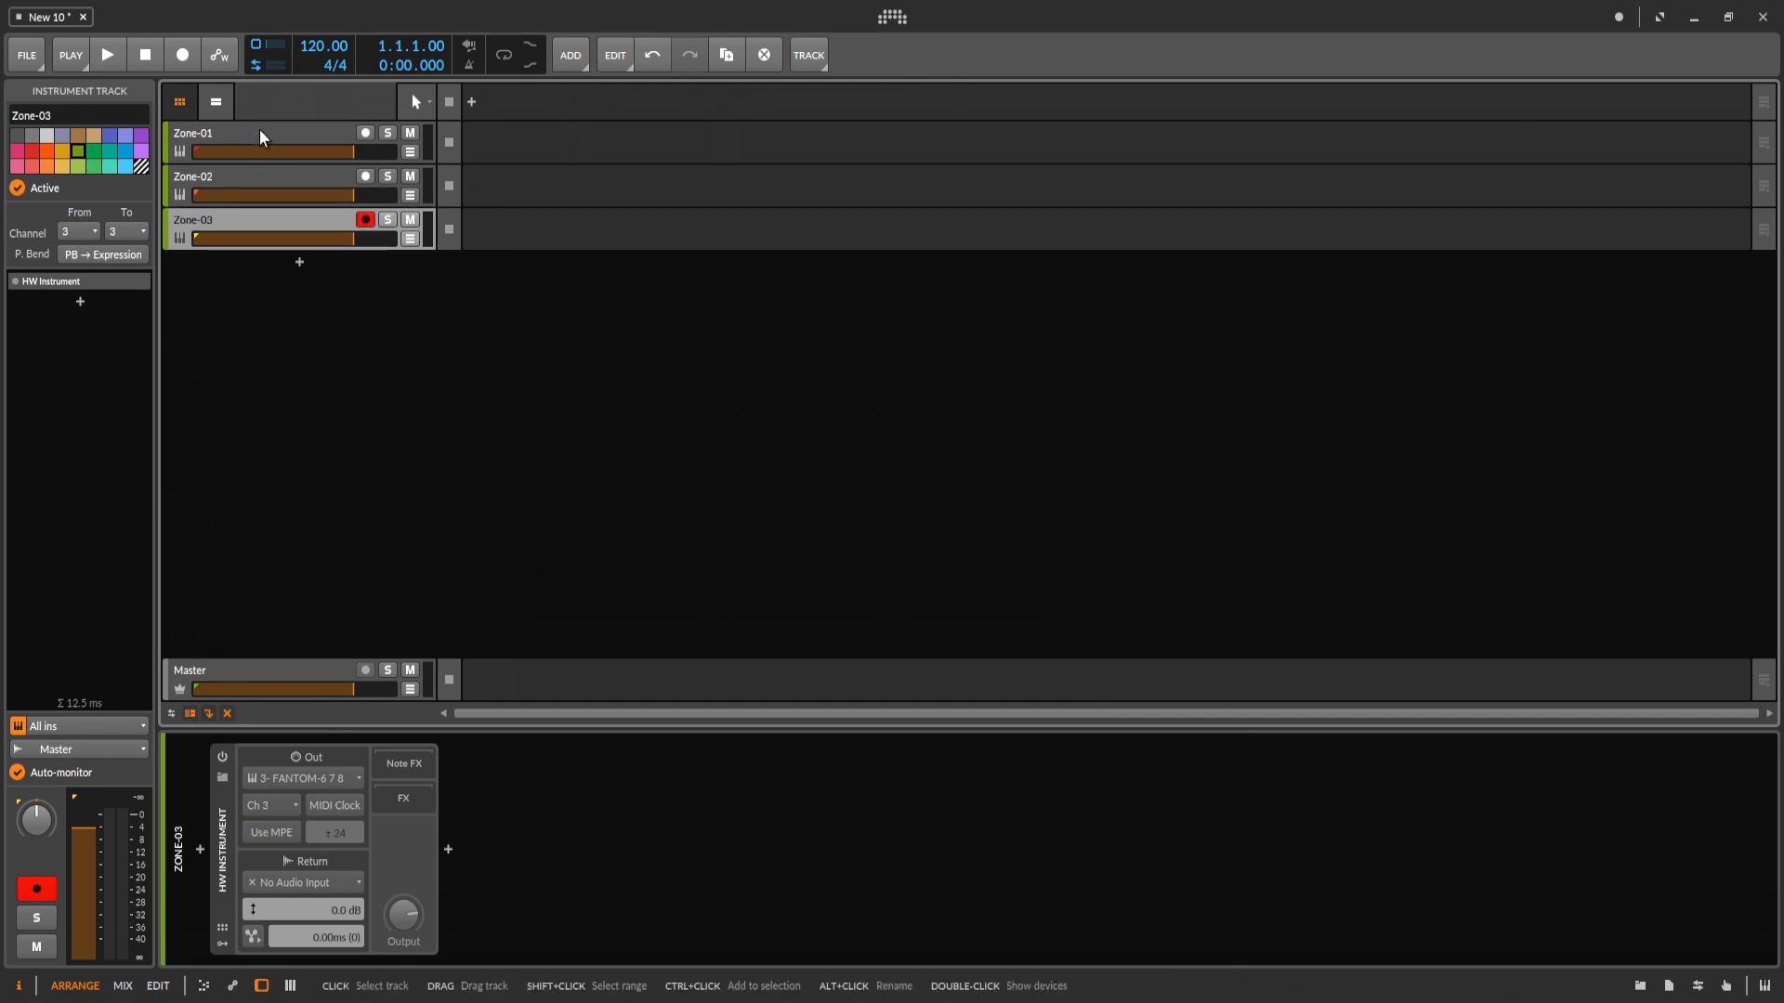
pyautogui.click(259, 131)
pyautogui.click(246, 182)
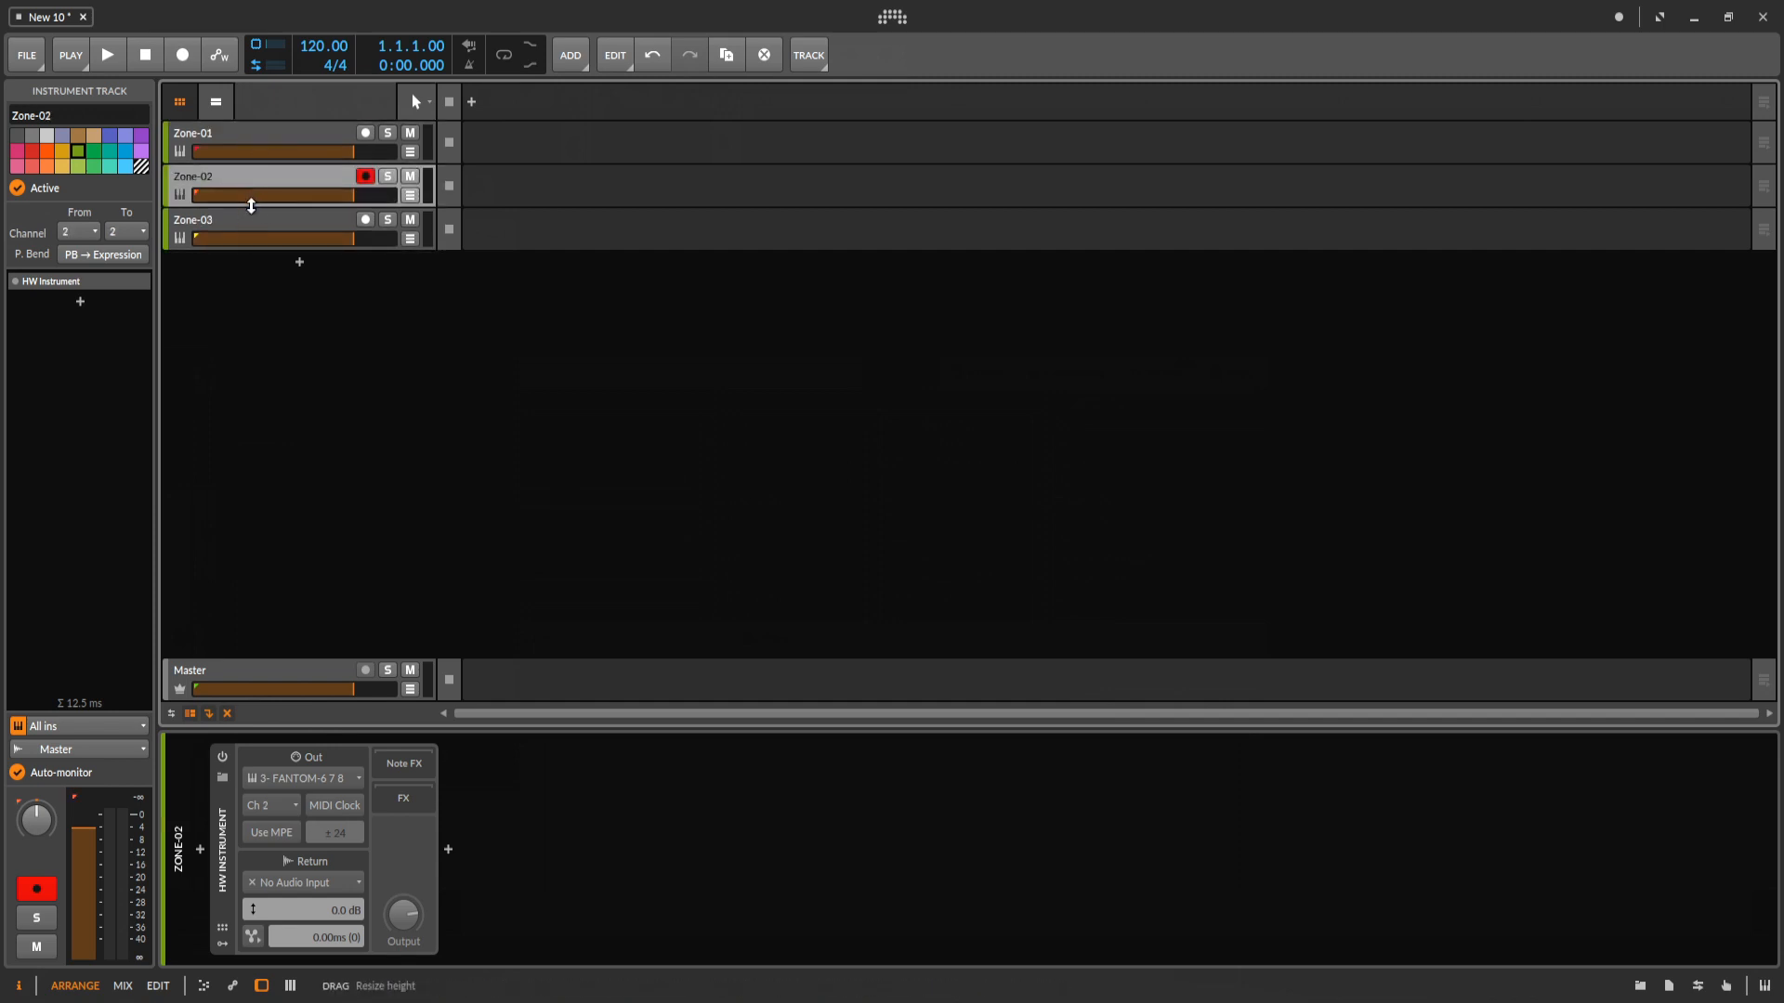
pyautogui.click(253, 217)
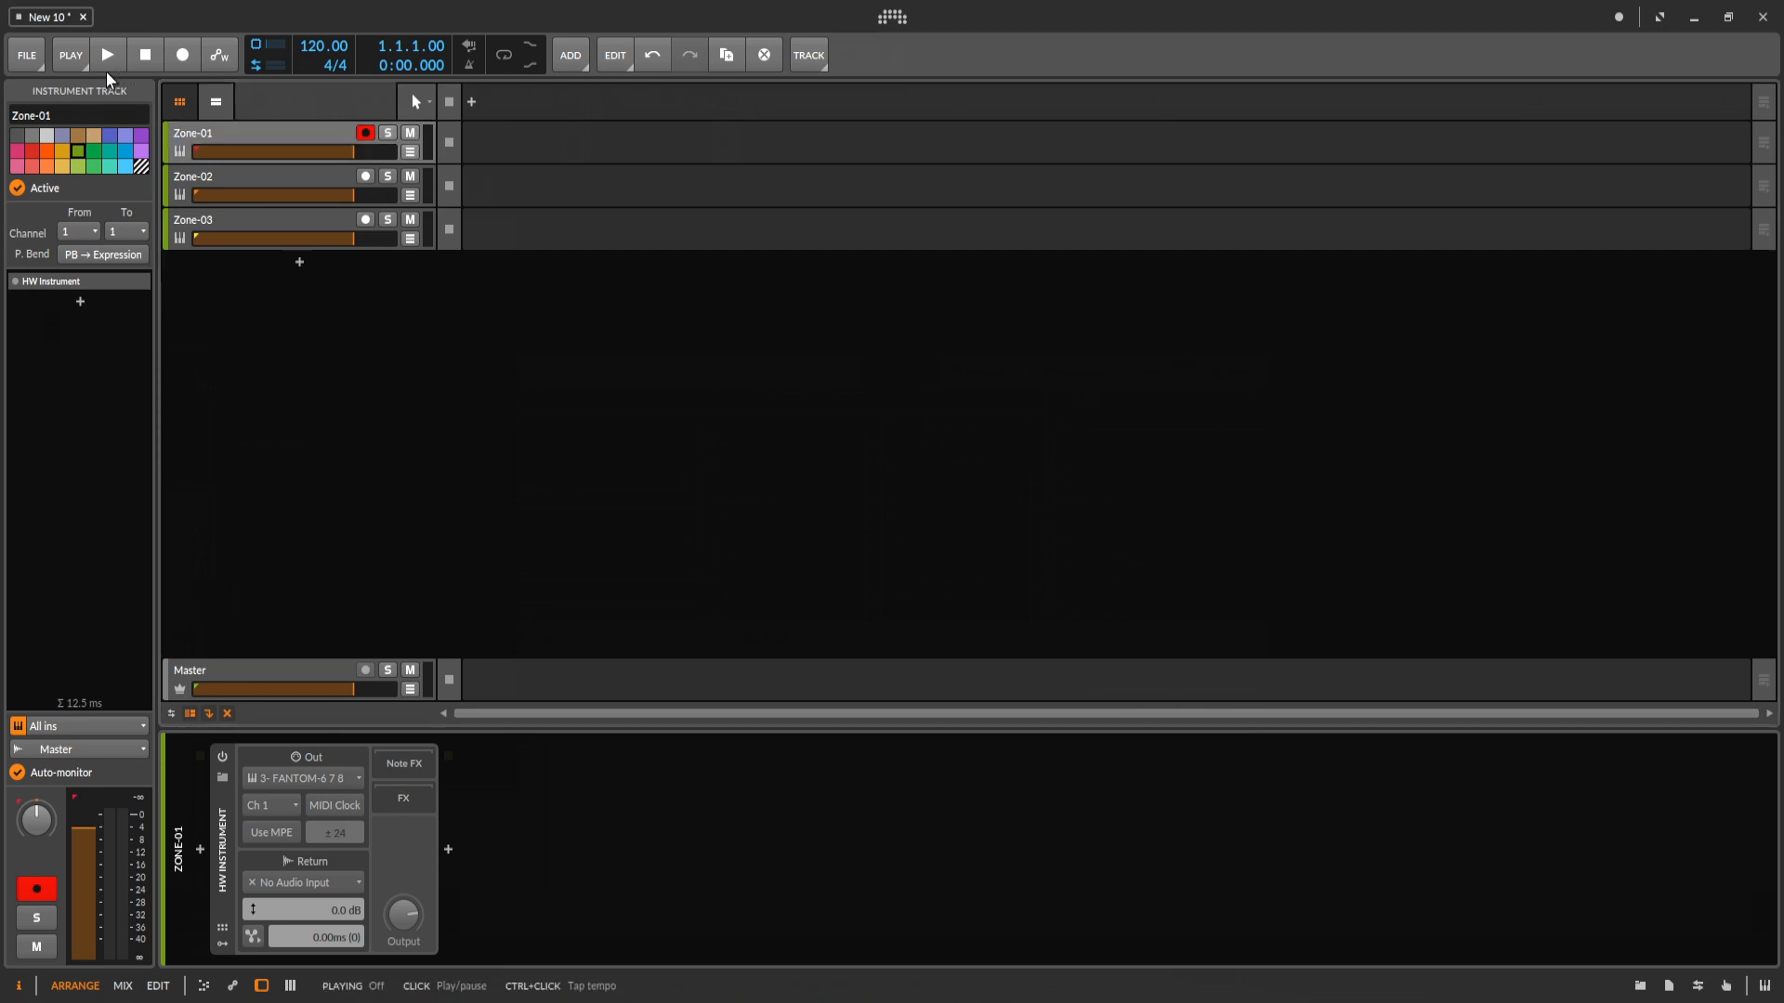
# Add a group track named RF8-MIDI and place it above the Zone-01 track.
pyautogui.rightClick(265, 333)
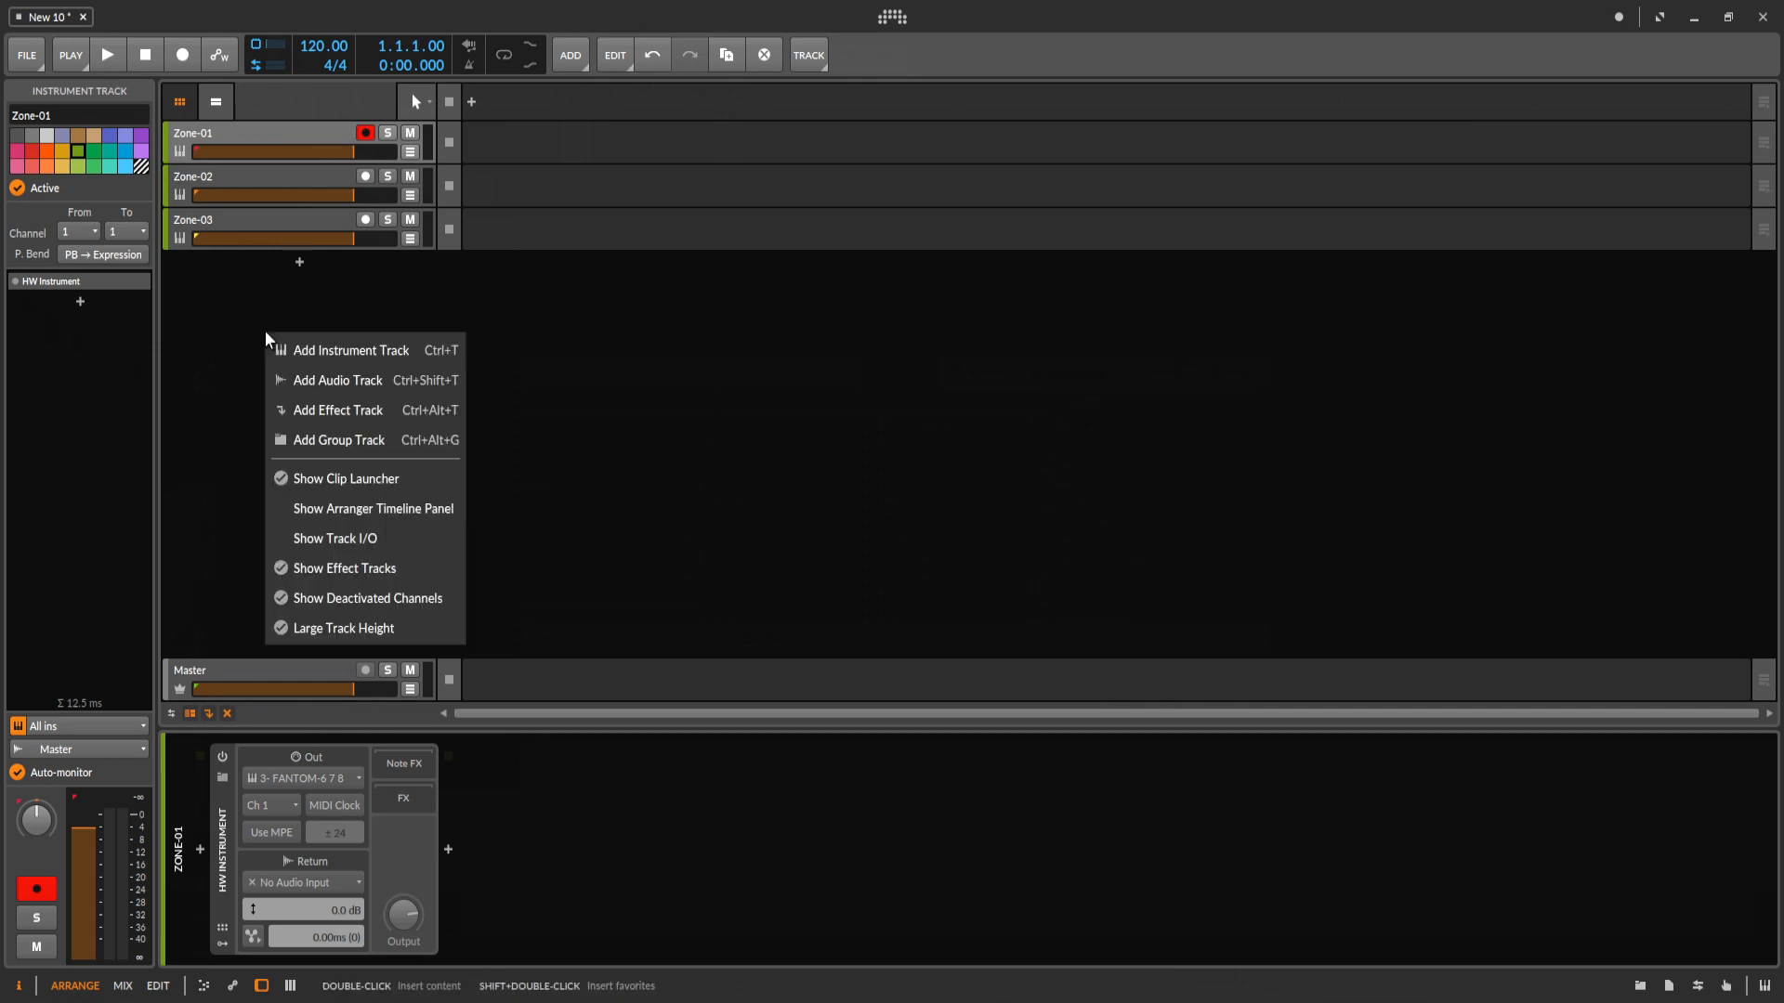
pyautogui.click(324, 440)
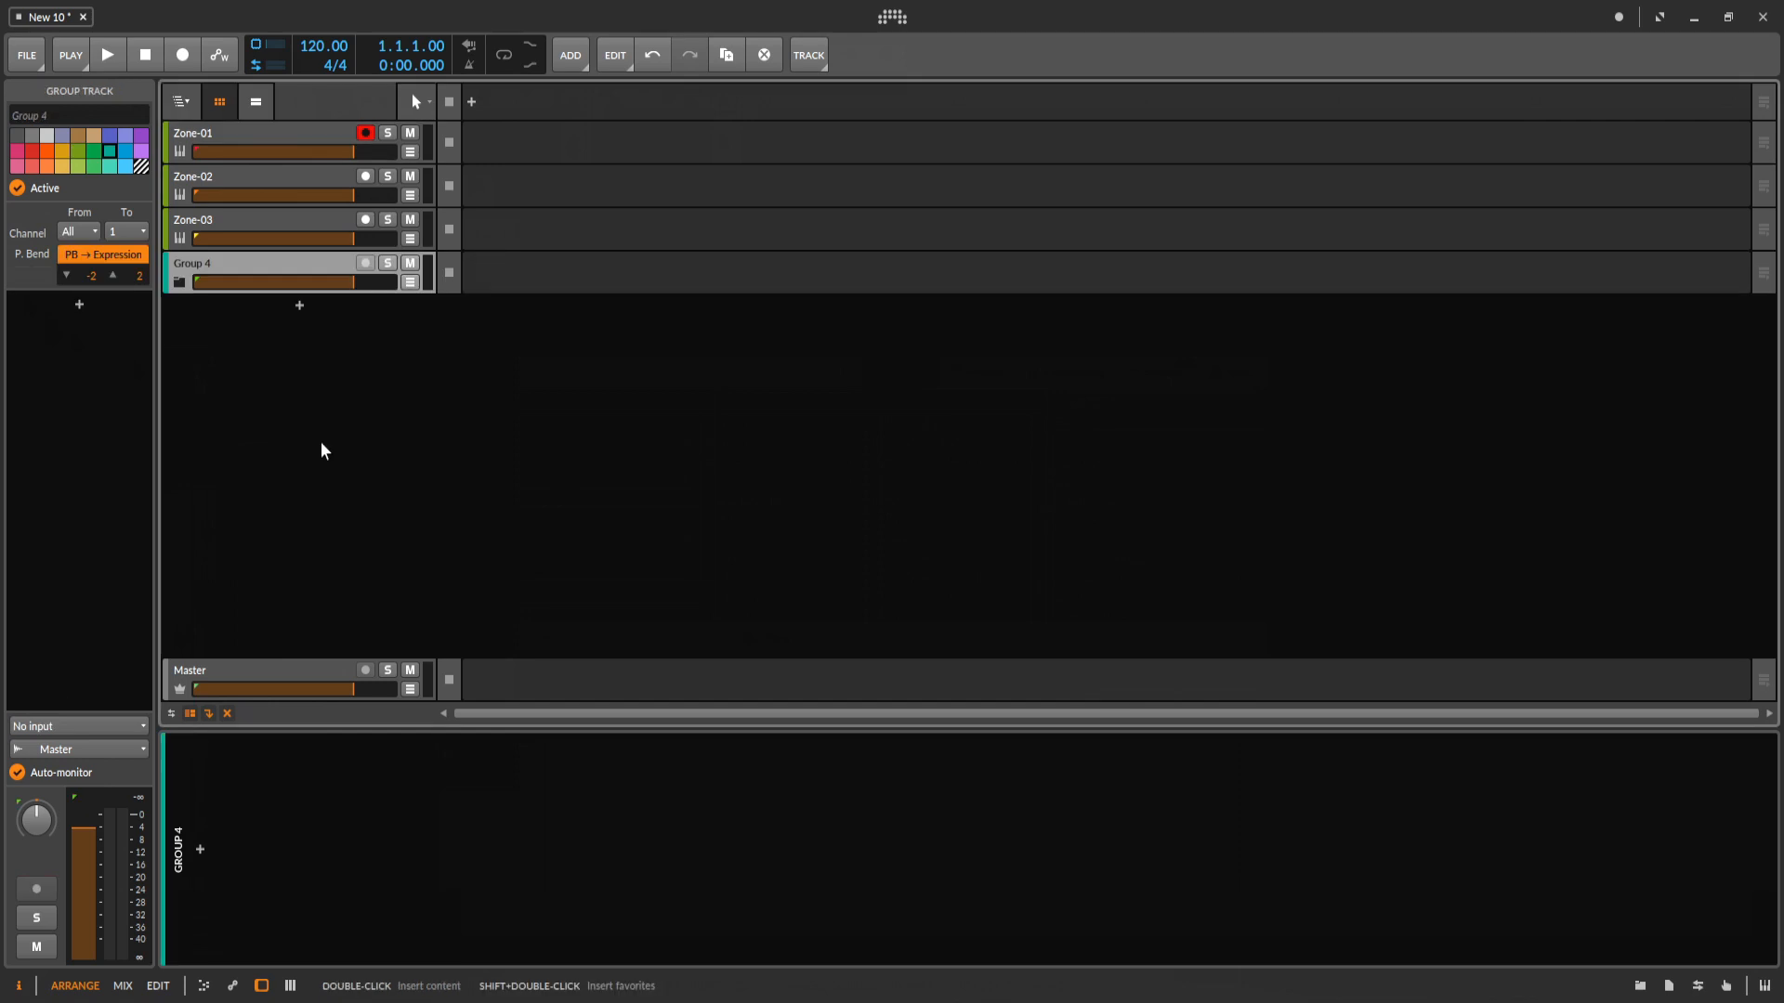
pyautogui.rightClick(223, 265)
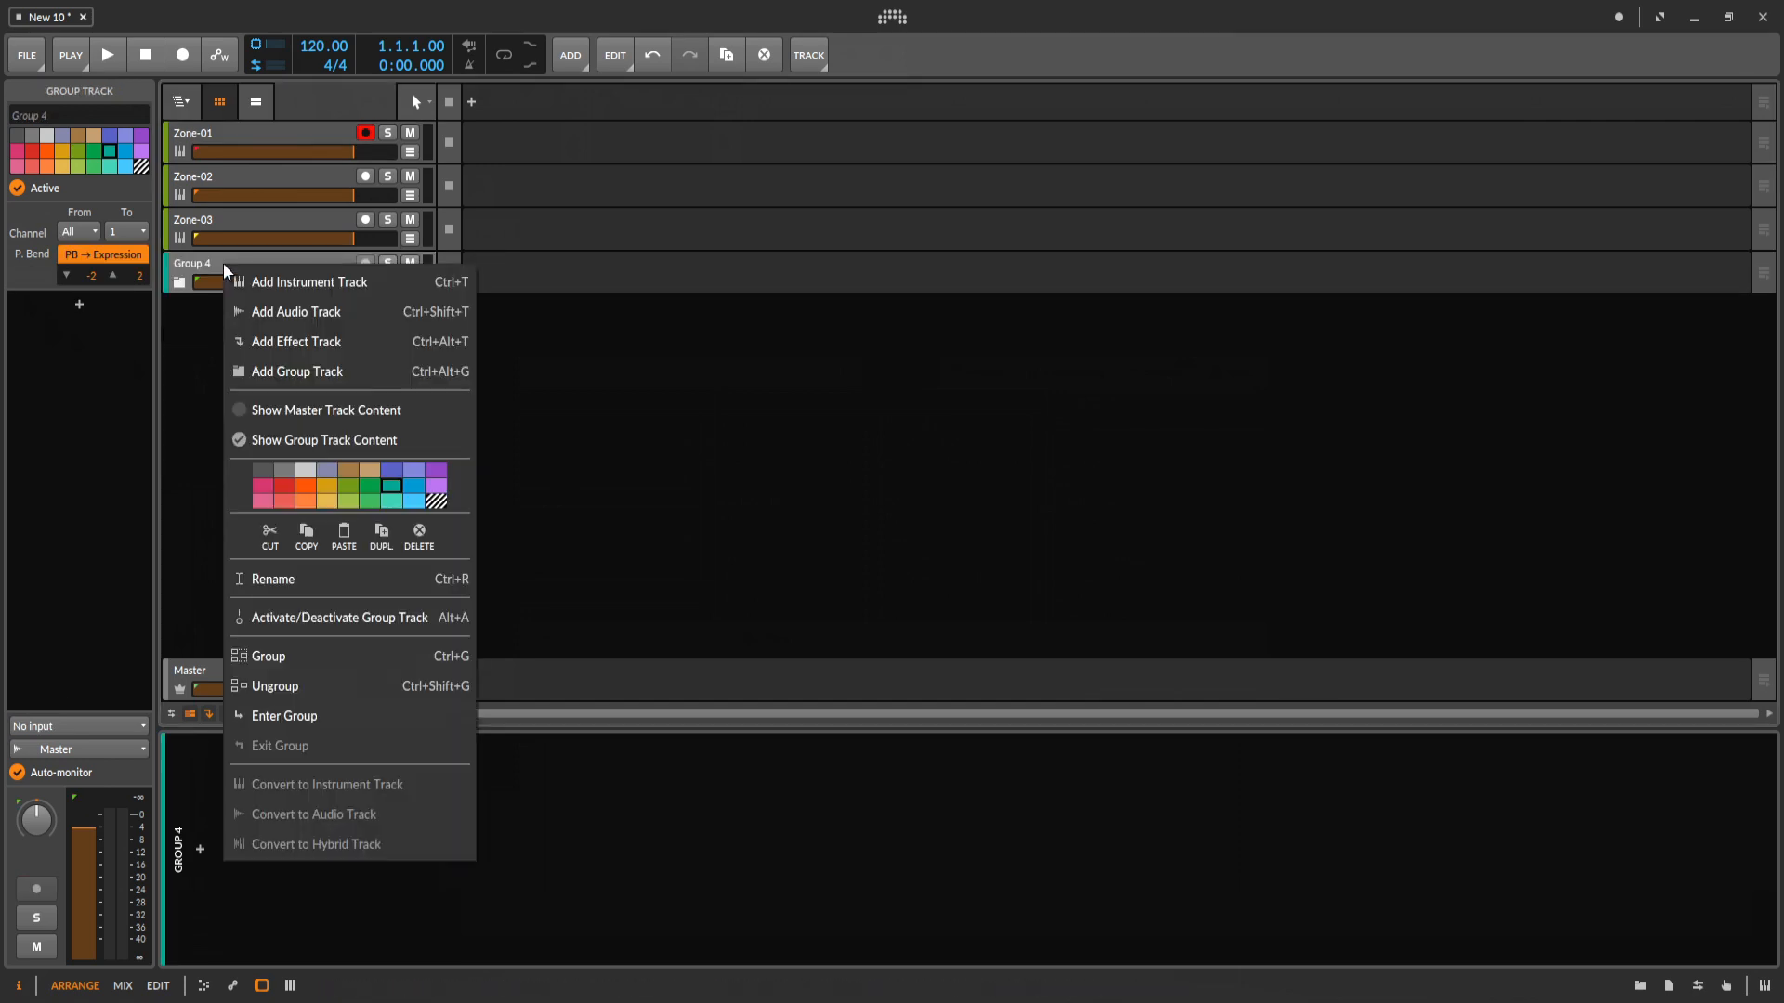
pyautogui.click(308, 584)
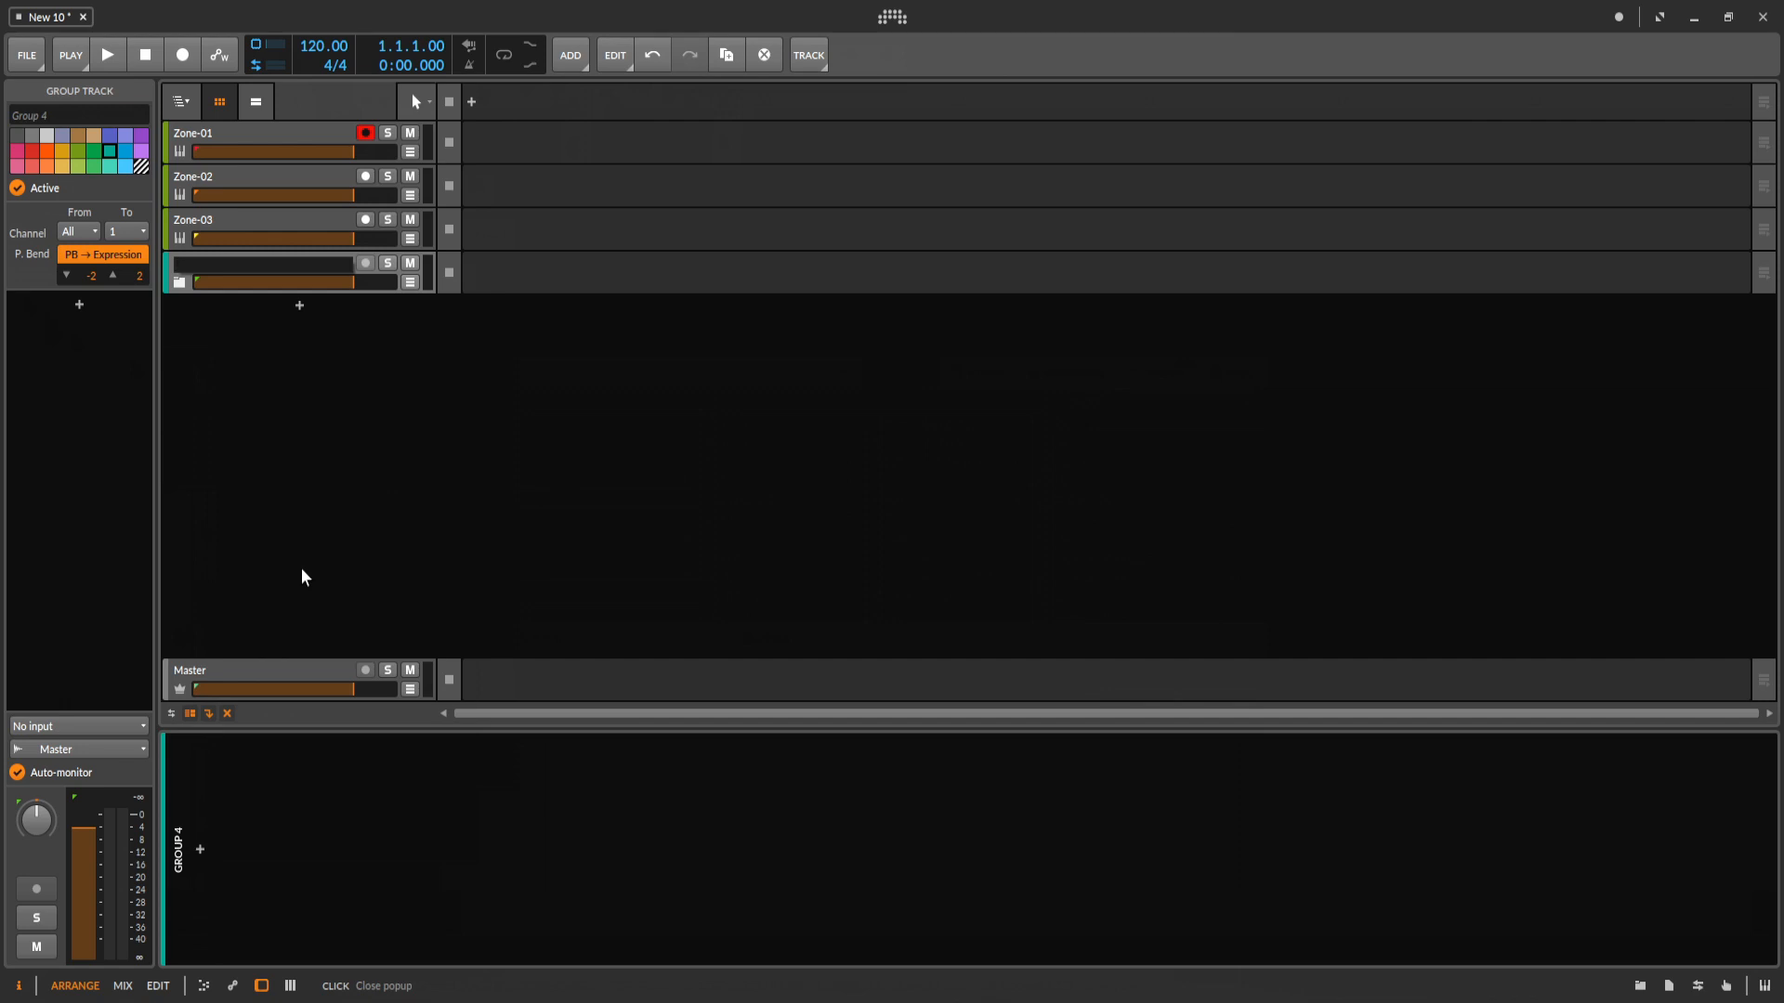
pyautogui.write('RF8-MIDI')
pyautogui.press('Return')
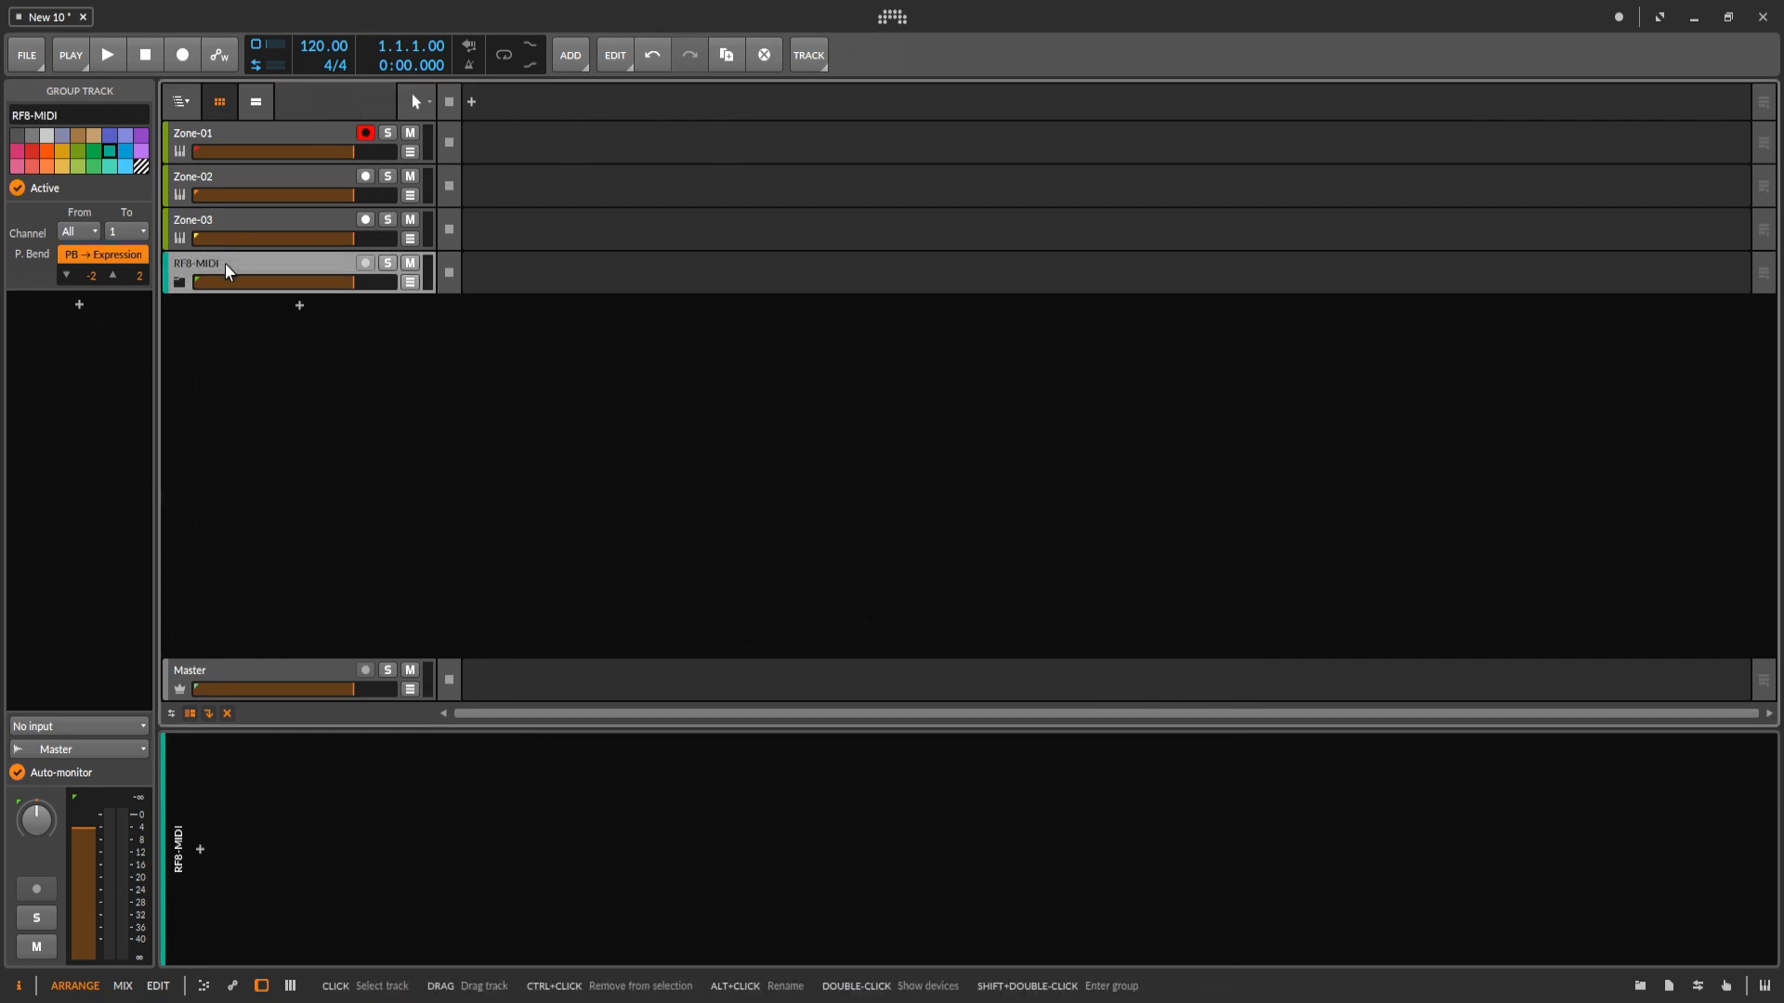
pyautogui.moveTo(225, 265); pyautogui.dragTo(241, 131)
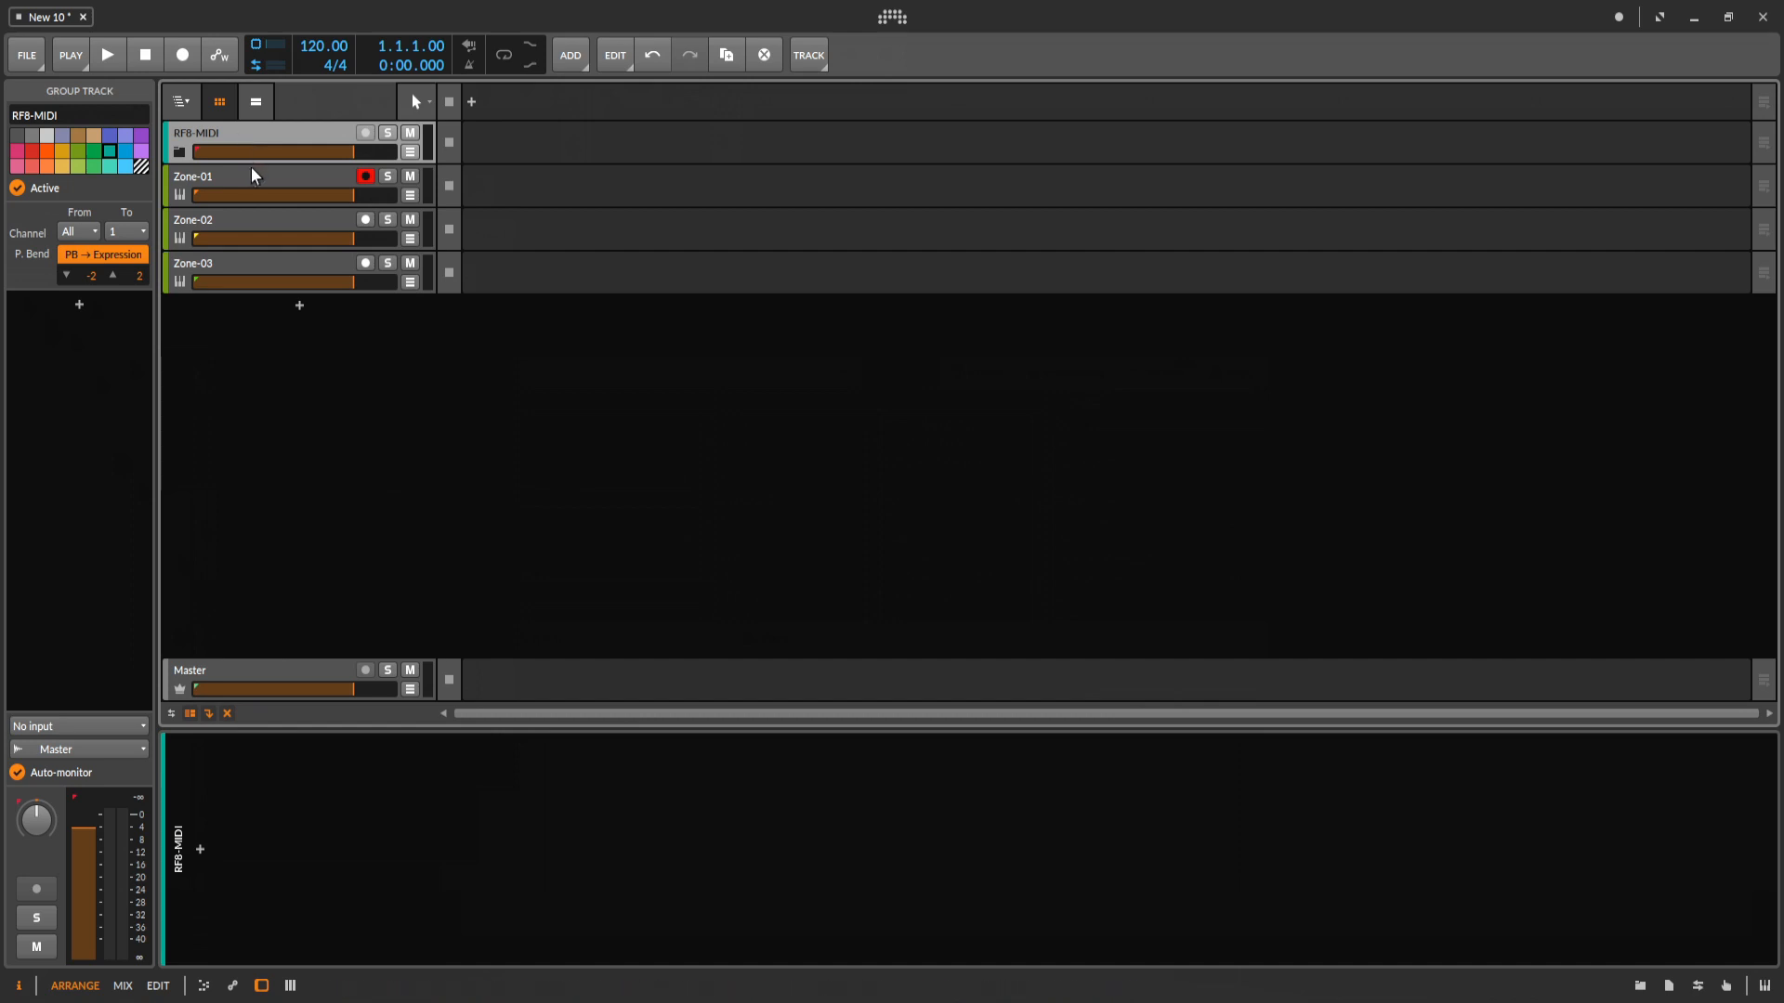
# Move the Zone-01, Zone-02 and Zone-03 tracks together into the RF8-MIDI group and toggle the display of its child tracks.
pyautogui.click(241, 177)
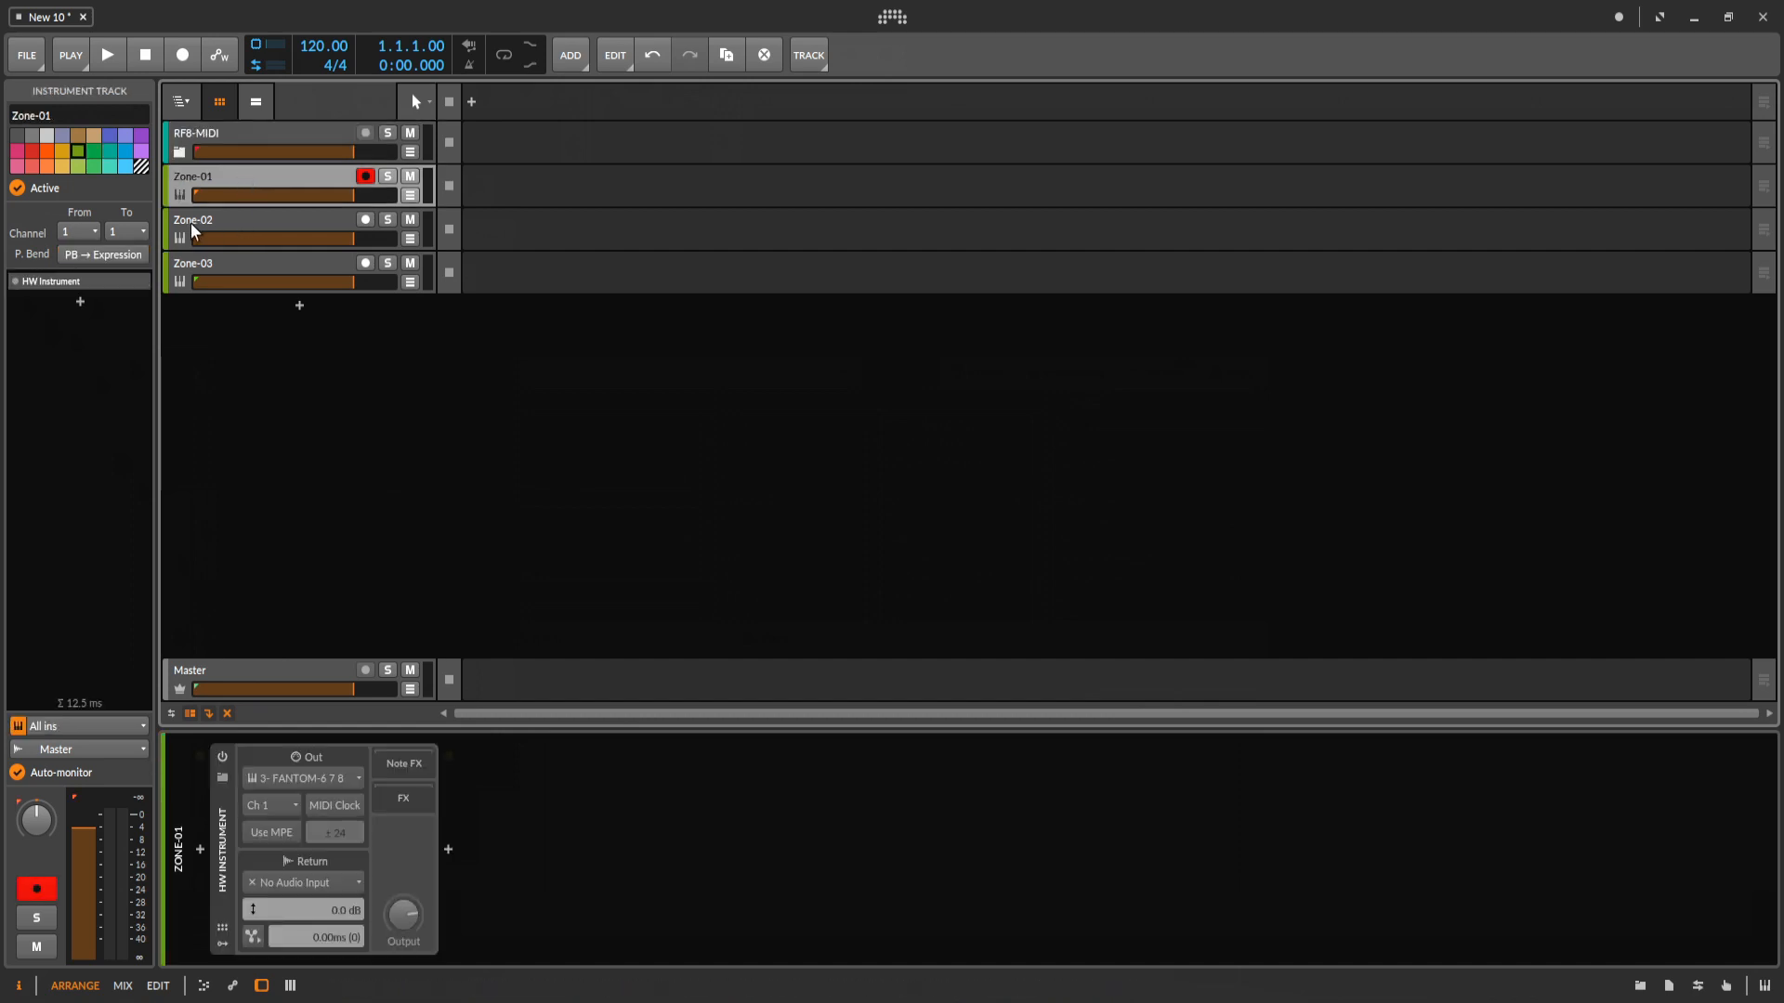
pyautogui.keyDown('shift'); pyautogui.click(231, 262); pyautogui.keyUp('shift')
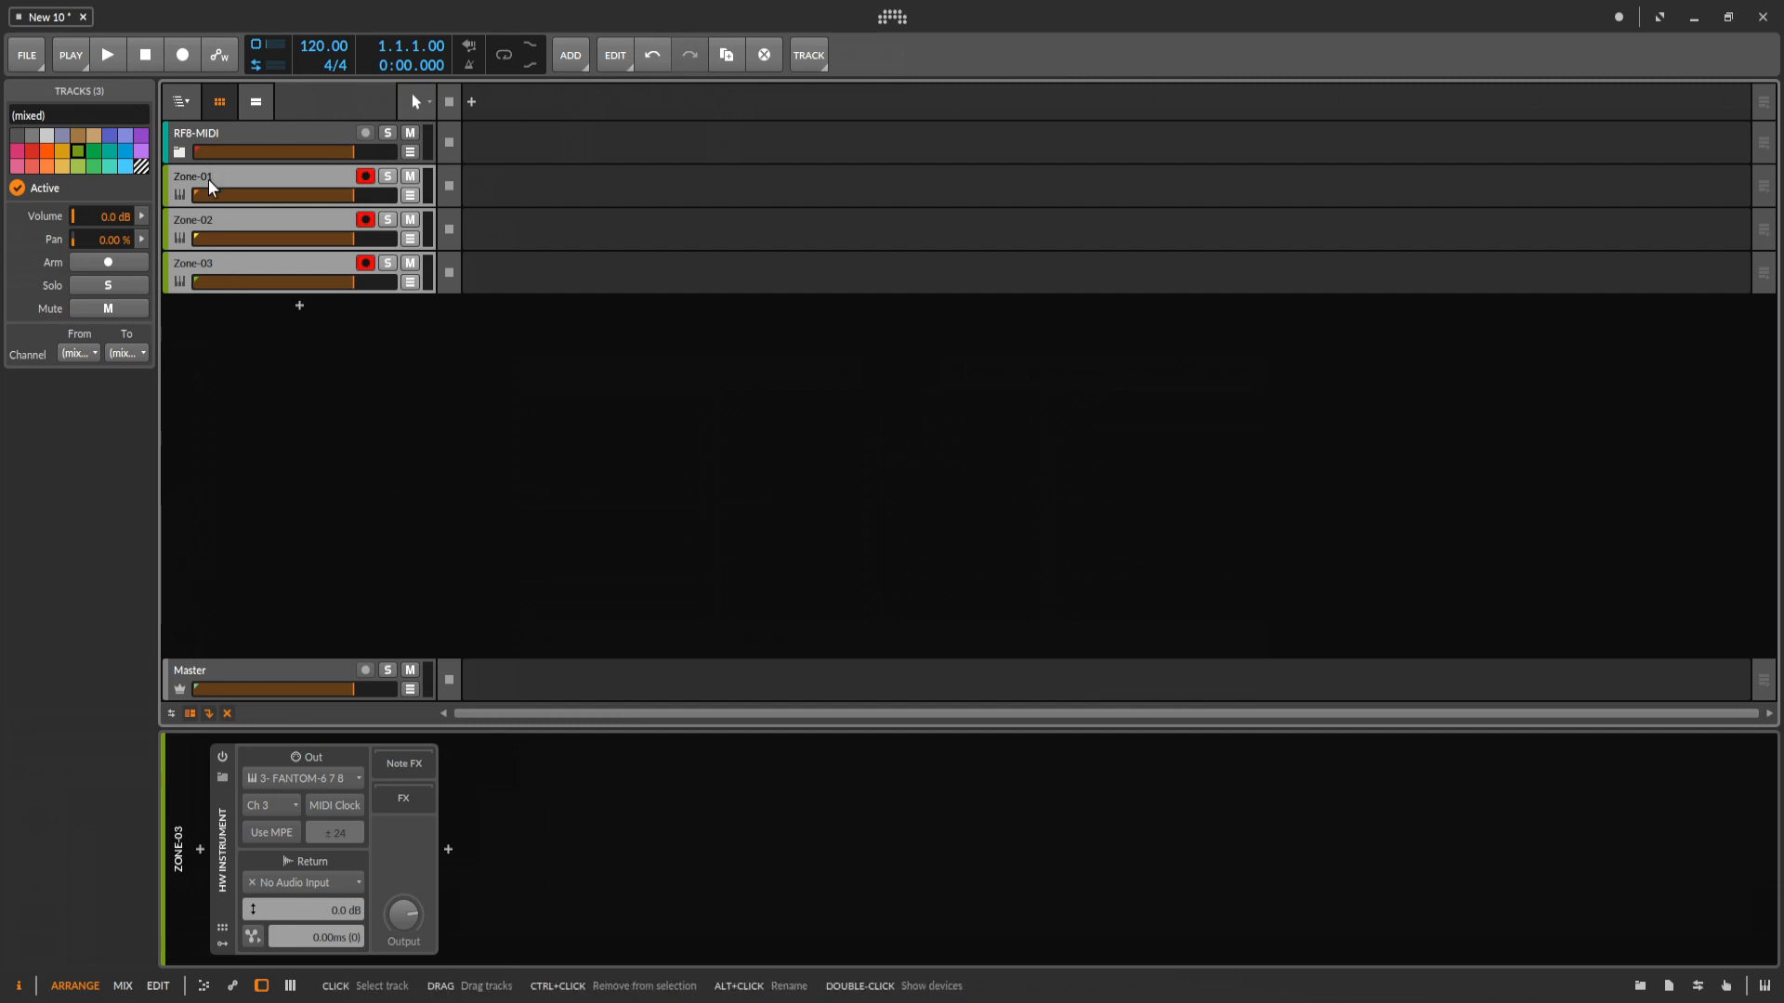
pyautogui.moveTo(208, 180); pyautogui.dragTo(238, 146)
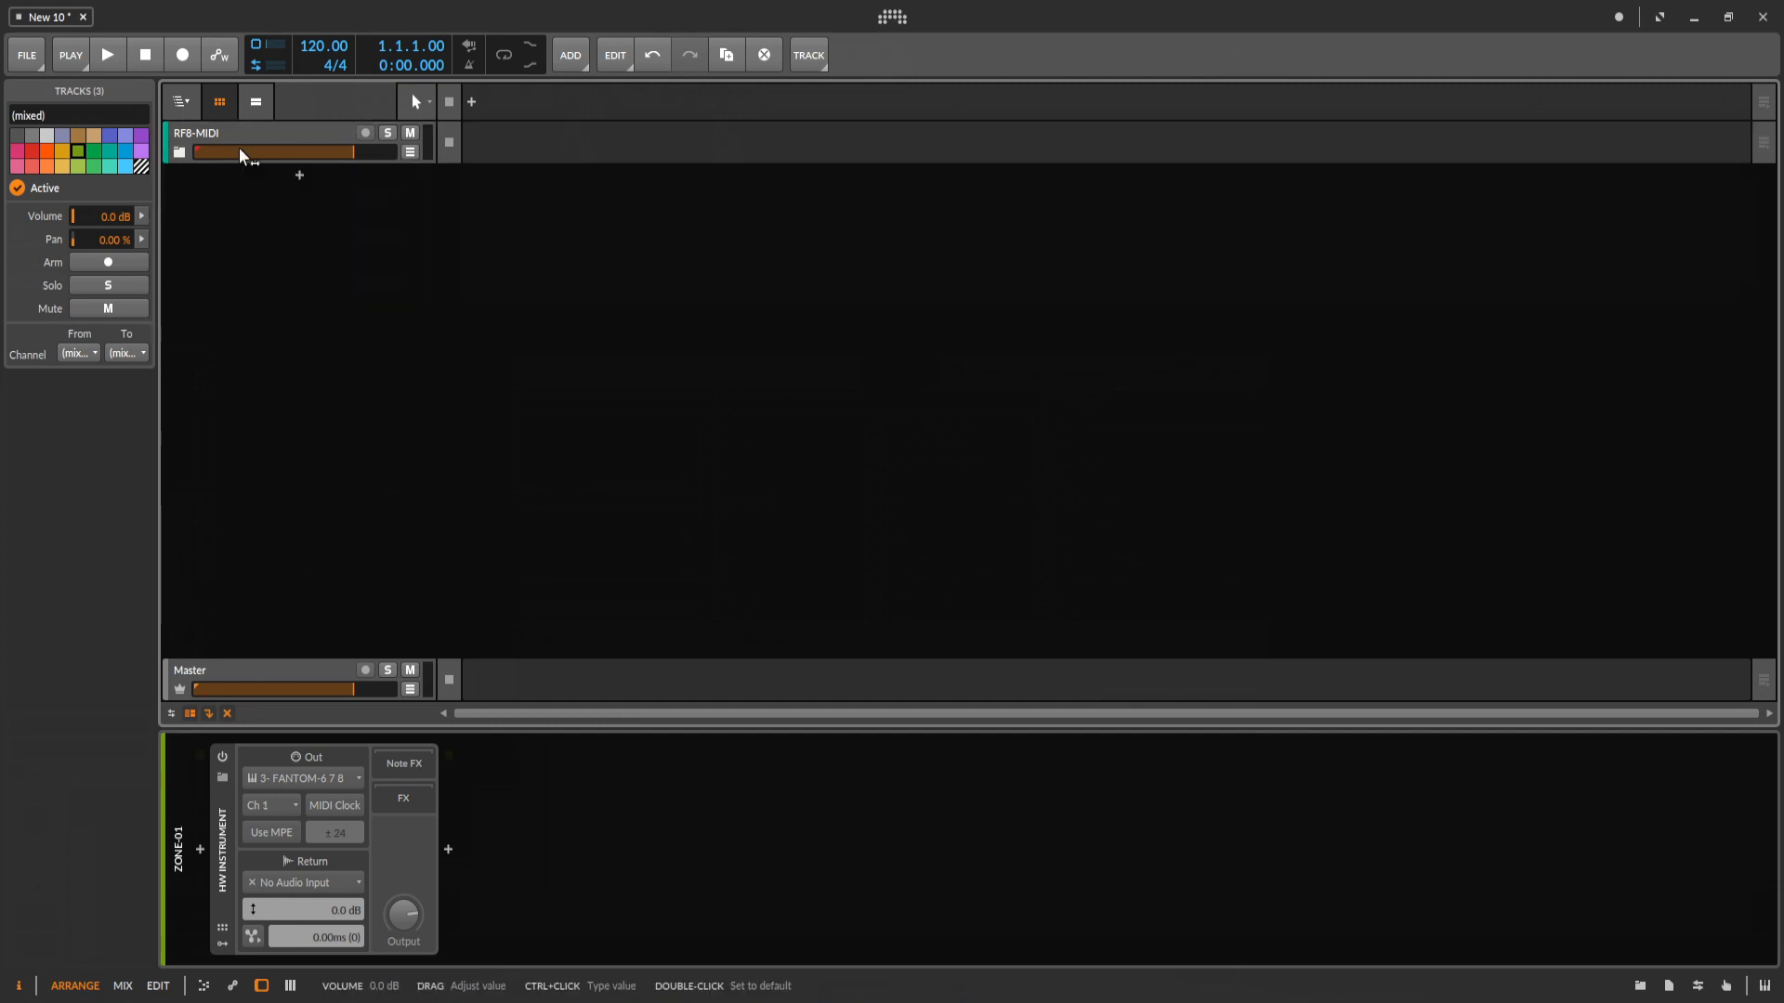
pyautogui.click(180, 152)
pyautogui.click(183, 155)
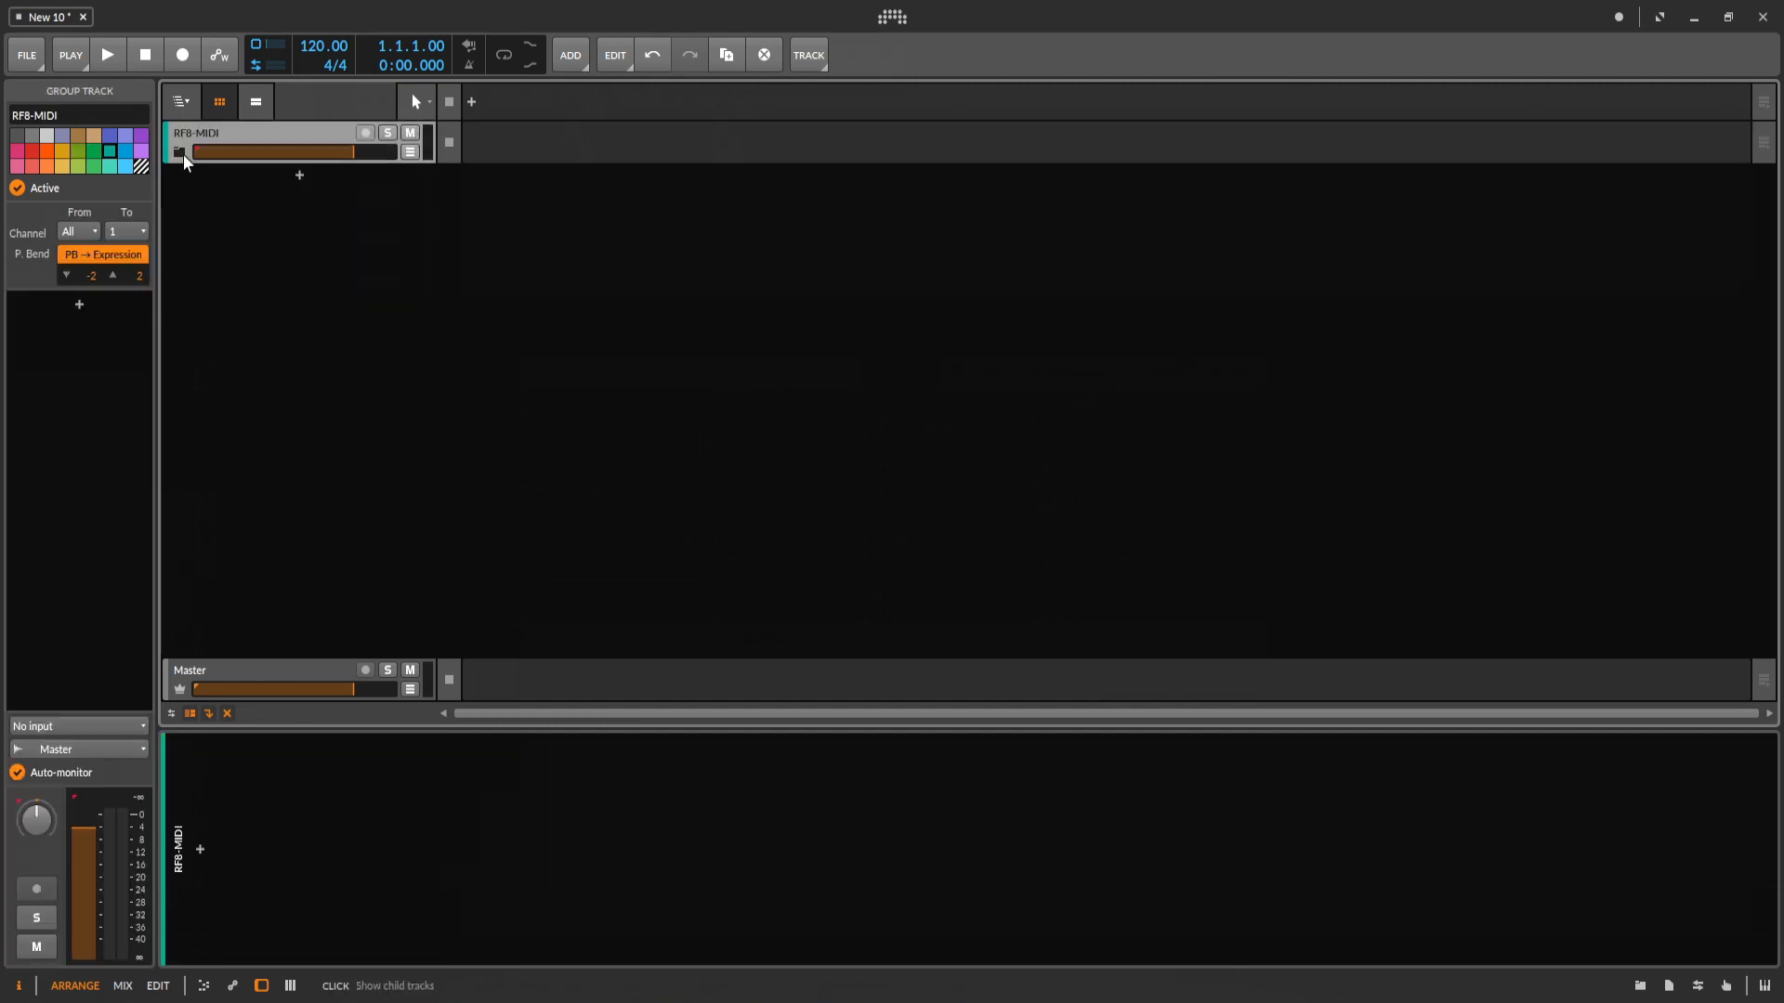
# Expand the RF8-MIDI group to show its child tracks and select its Zone-01 track.
pyautogui.click(182, 152)
pyautogui.click(182, 151)
pyautogui.click(182, 151)
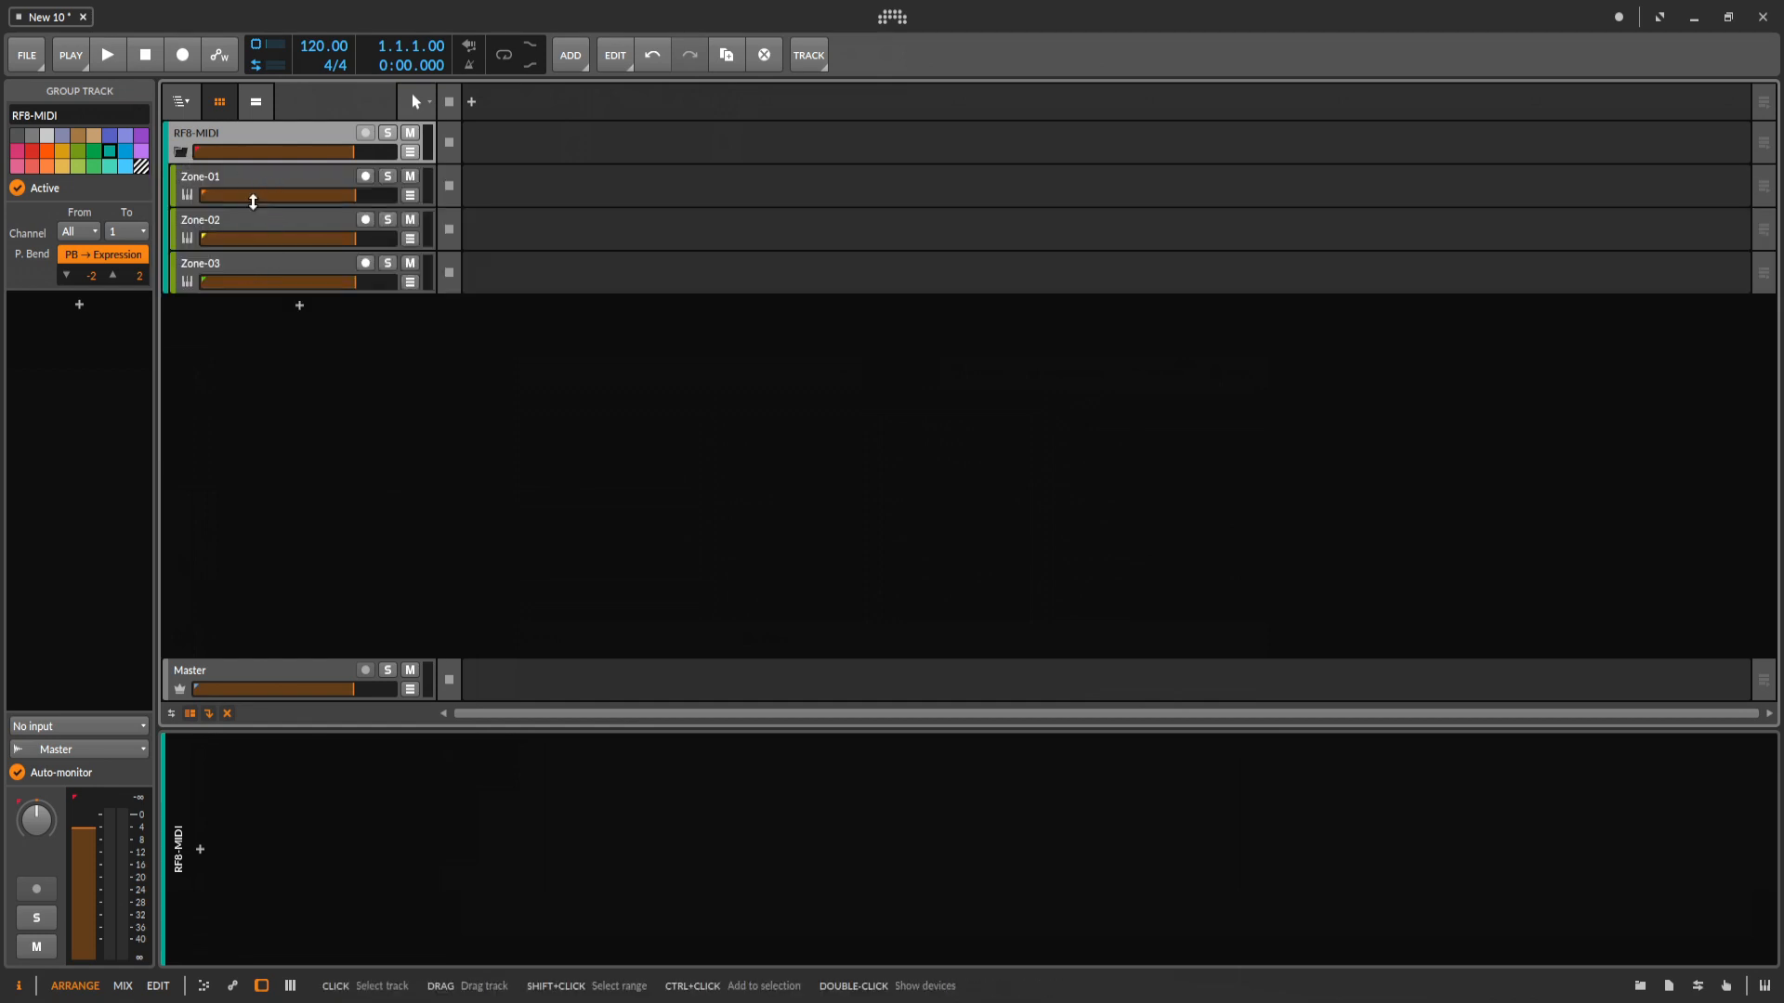
pyautogui.click(178, 154)
pyautogui.click(180, 153)
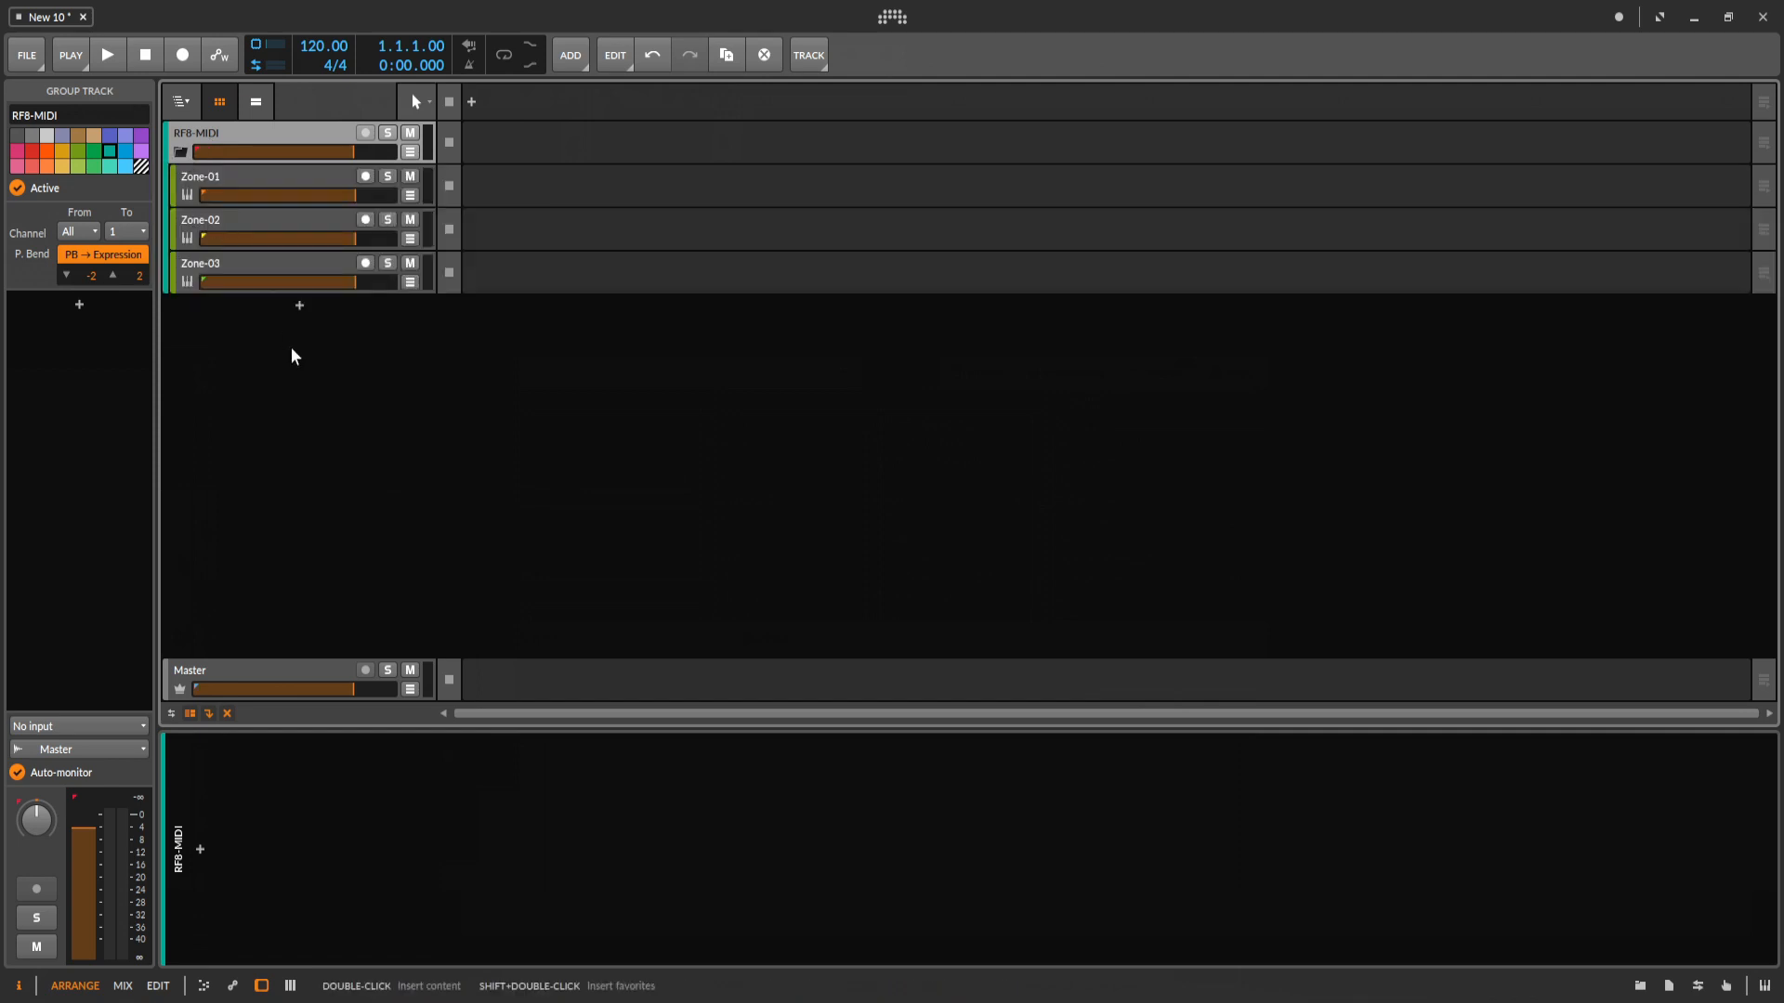
pyautogui.press('Down')
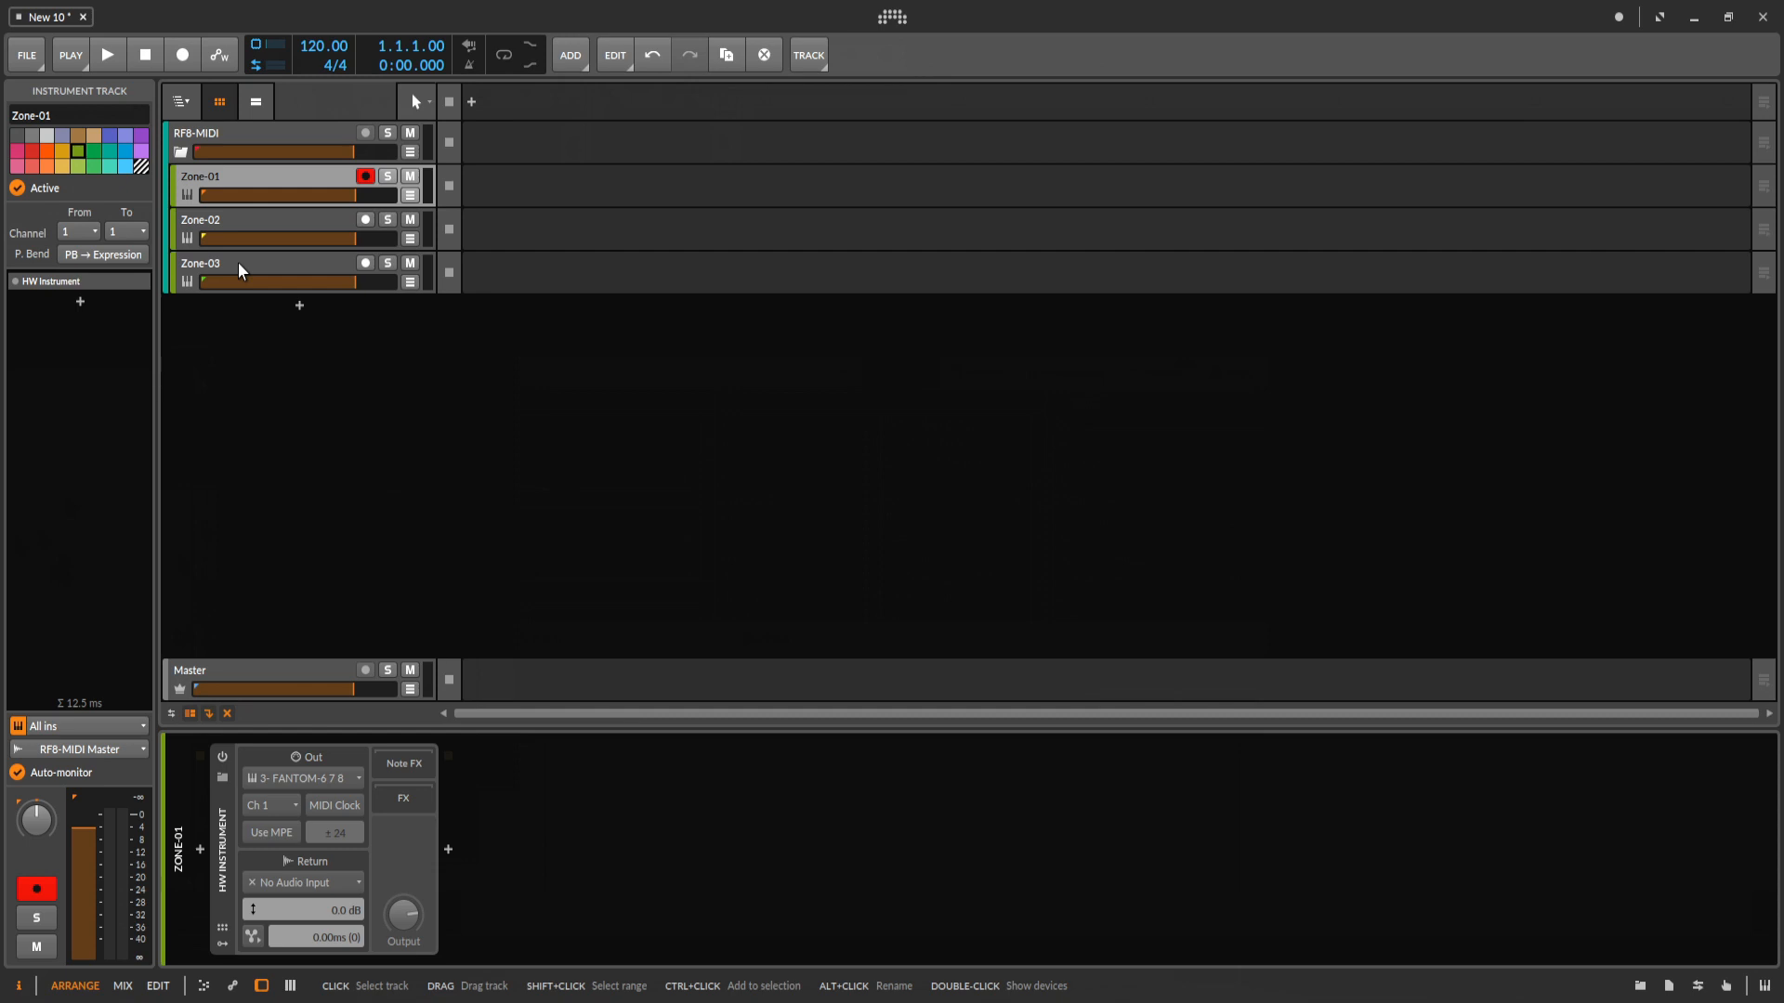
# Add an audio track below the RF8-MIDI group and rename it as Zone-01.
pyautogui.rightClick(261, 352)
pyautogui.click(312, 405)
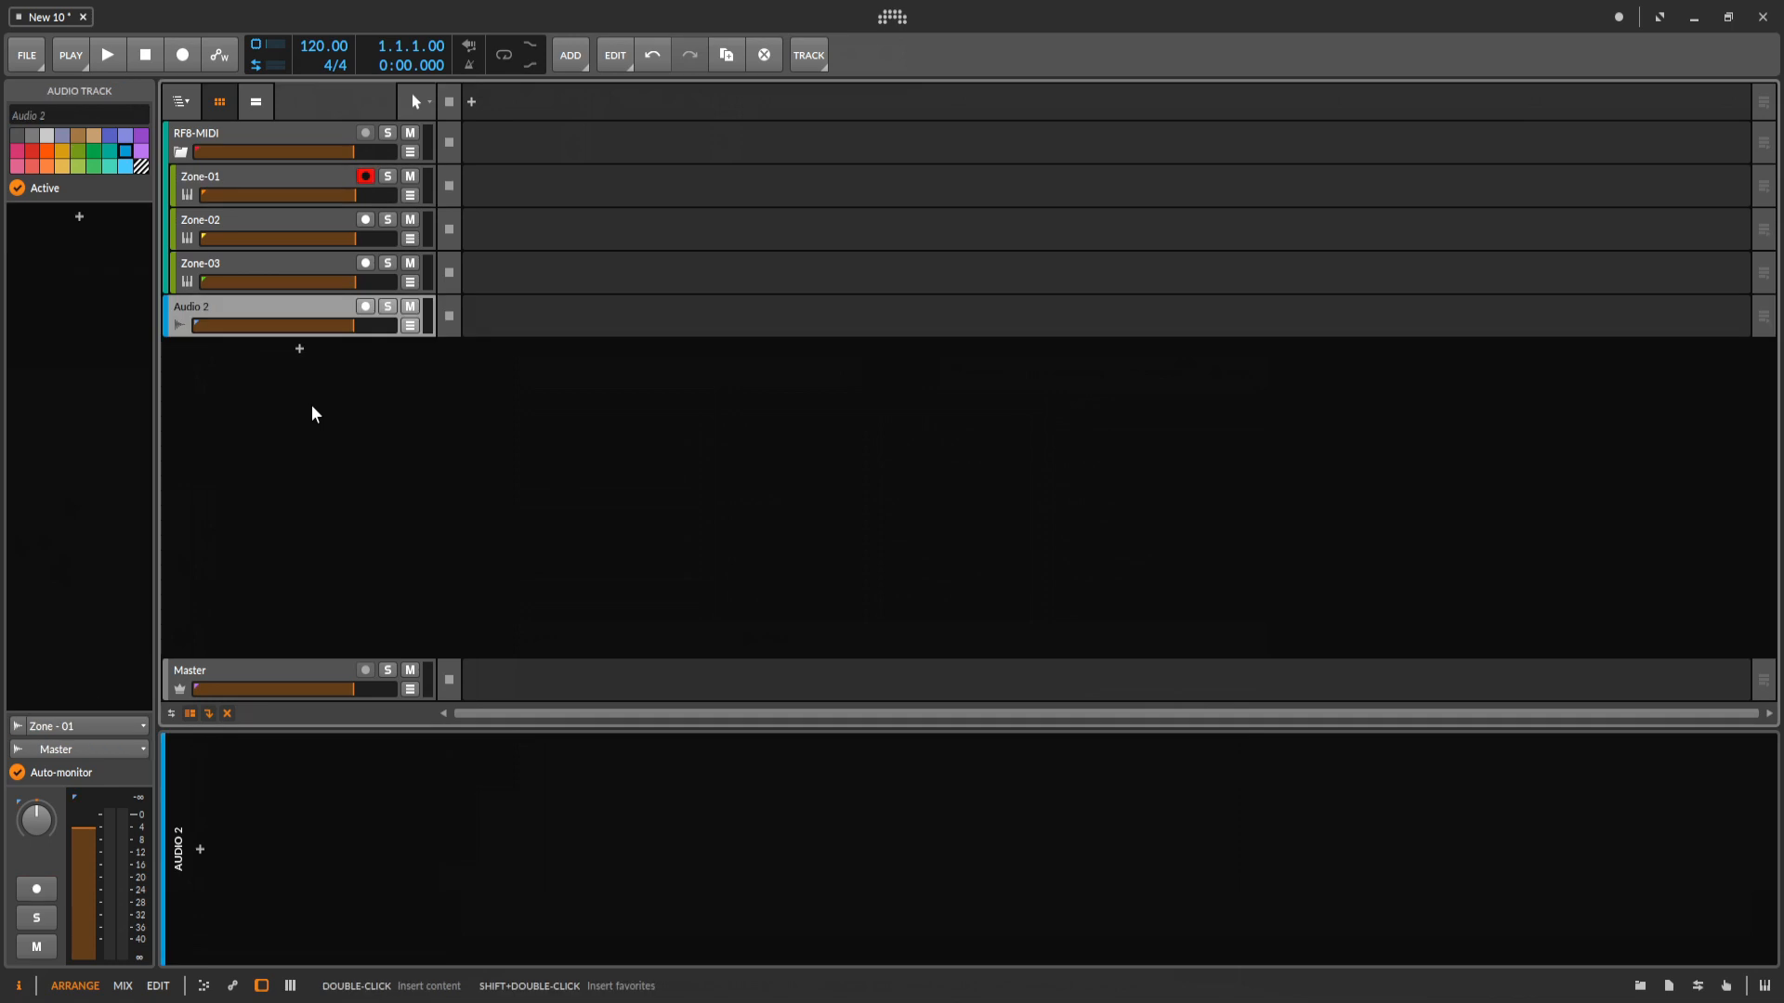
pyautogui.rightClick(209, 304)
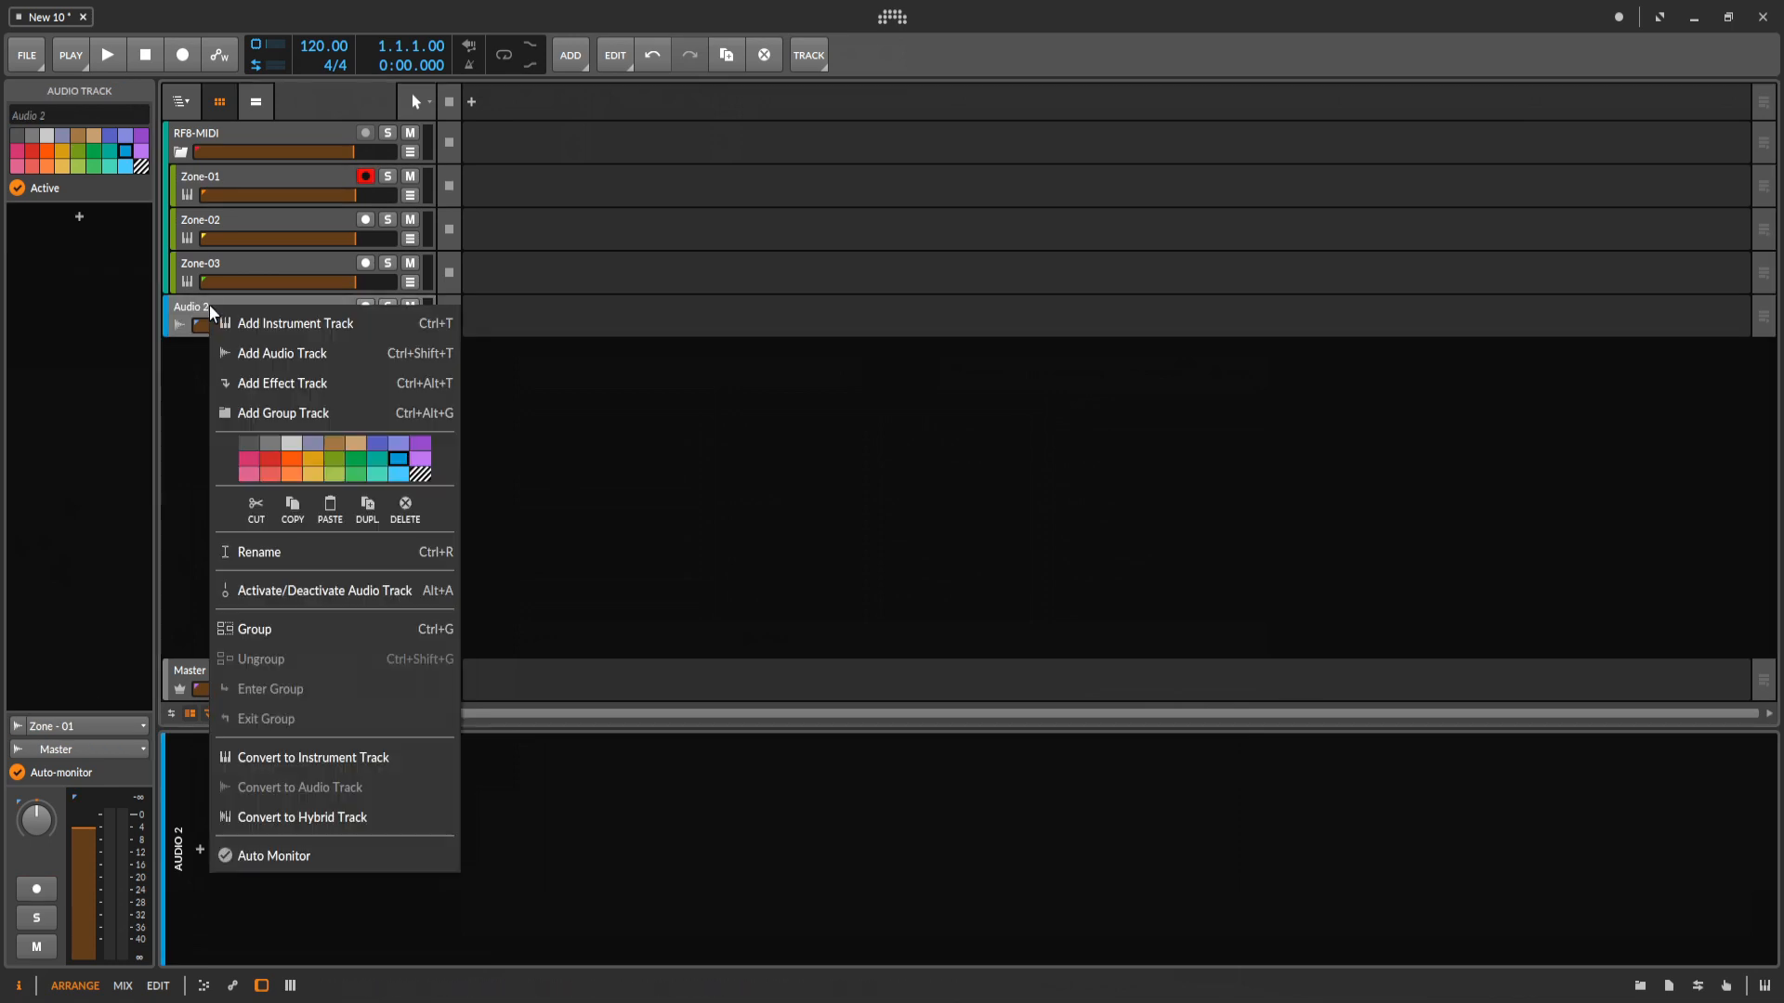
pyautogui.click(353, 551)
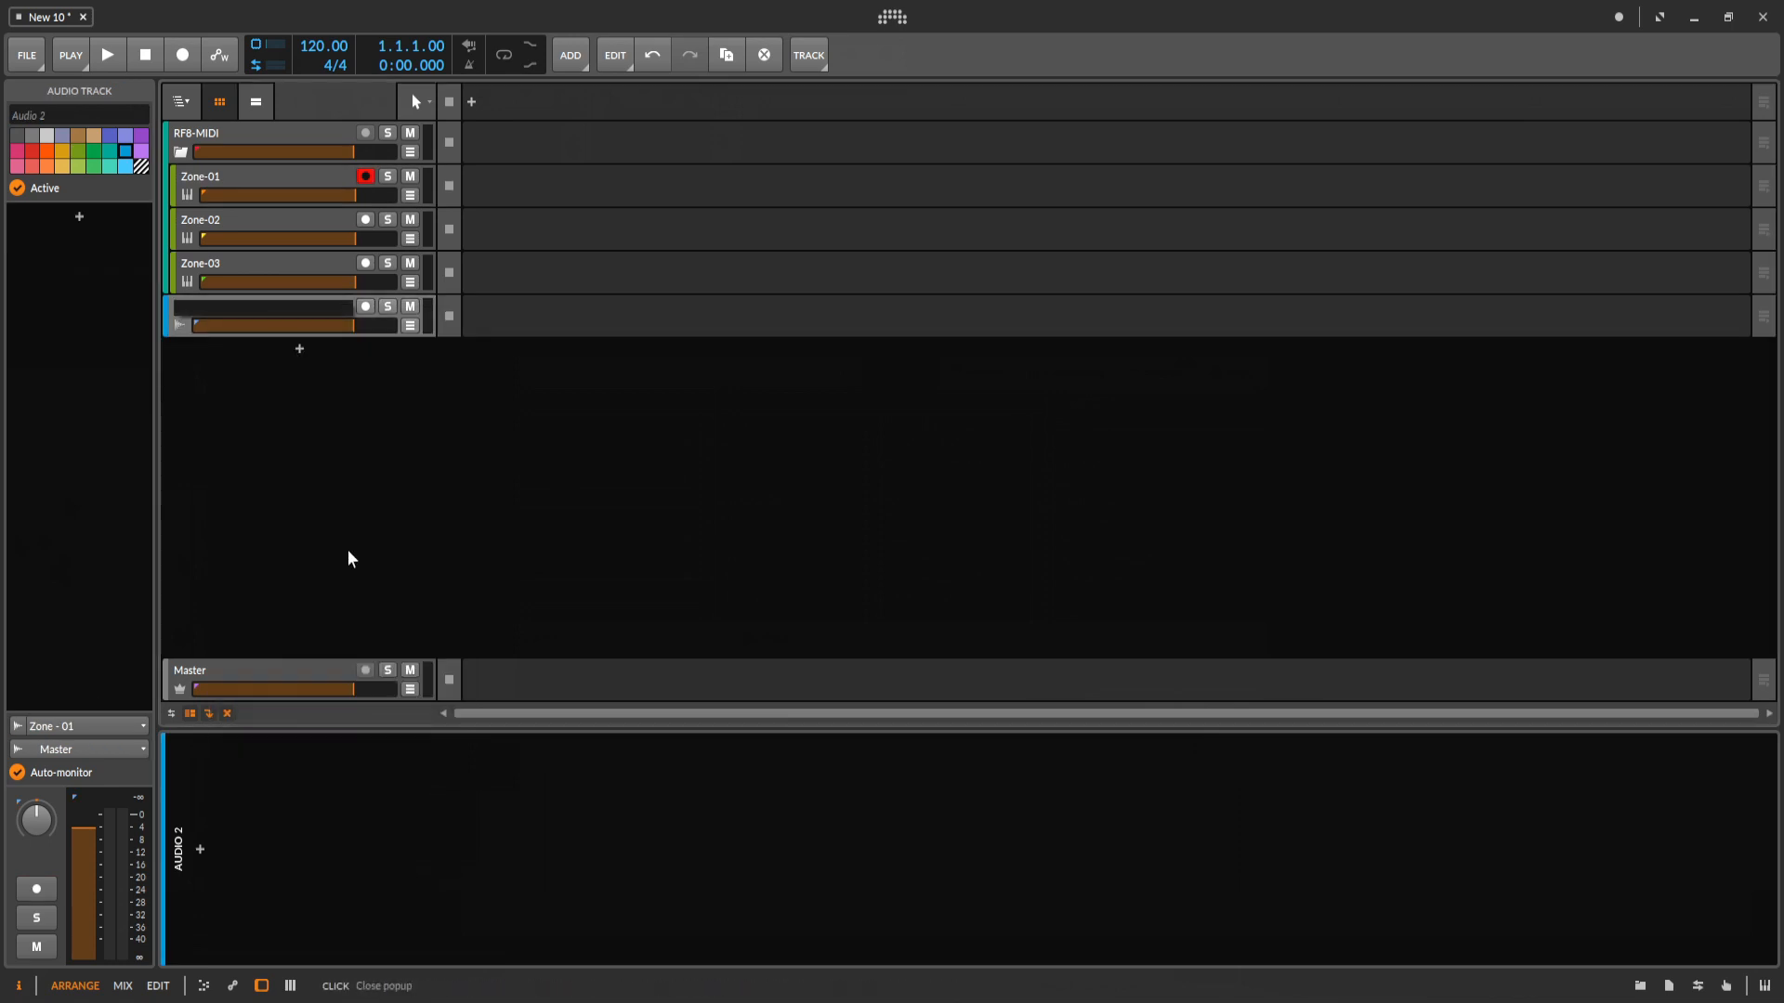
pyautogui.write('Zone-01')
pyautogui.press('Return')
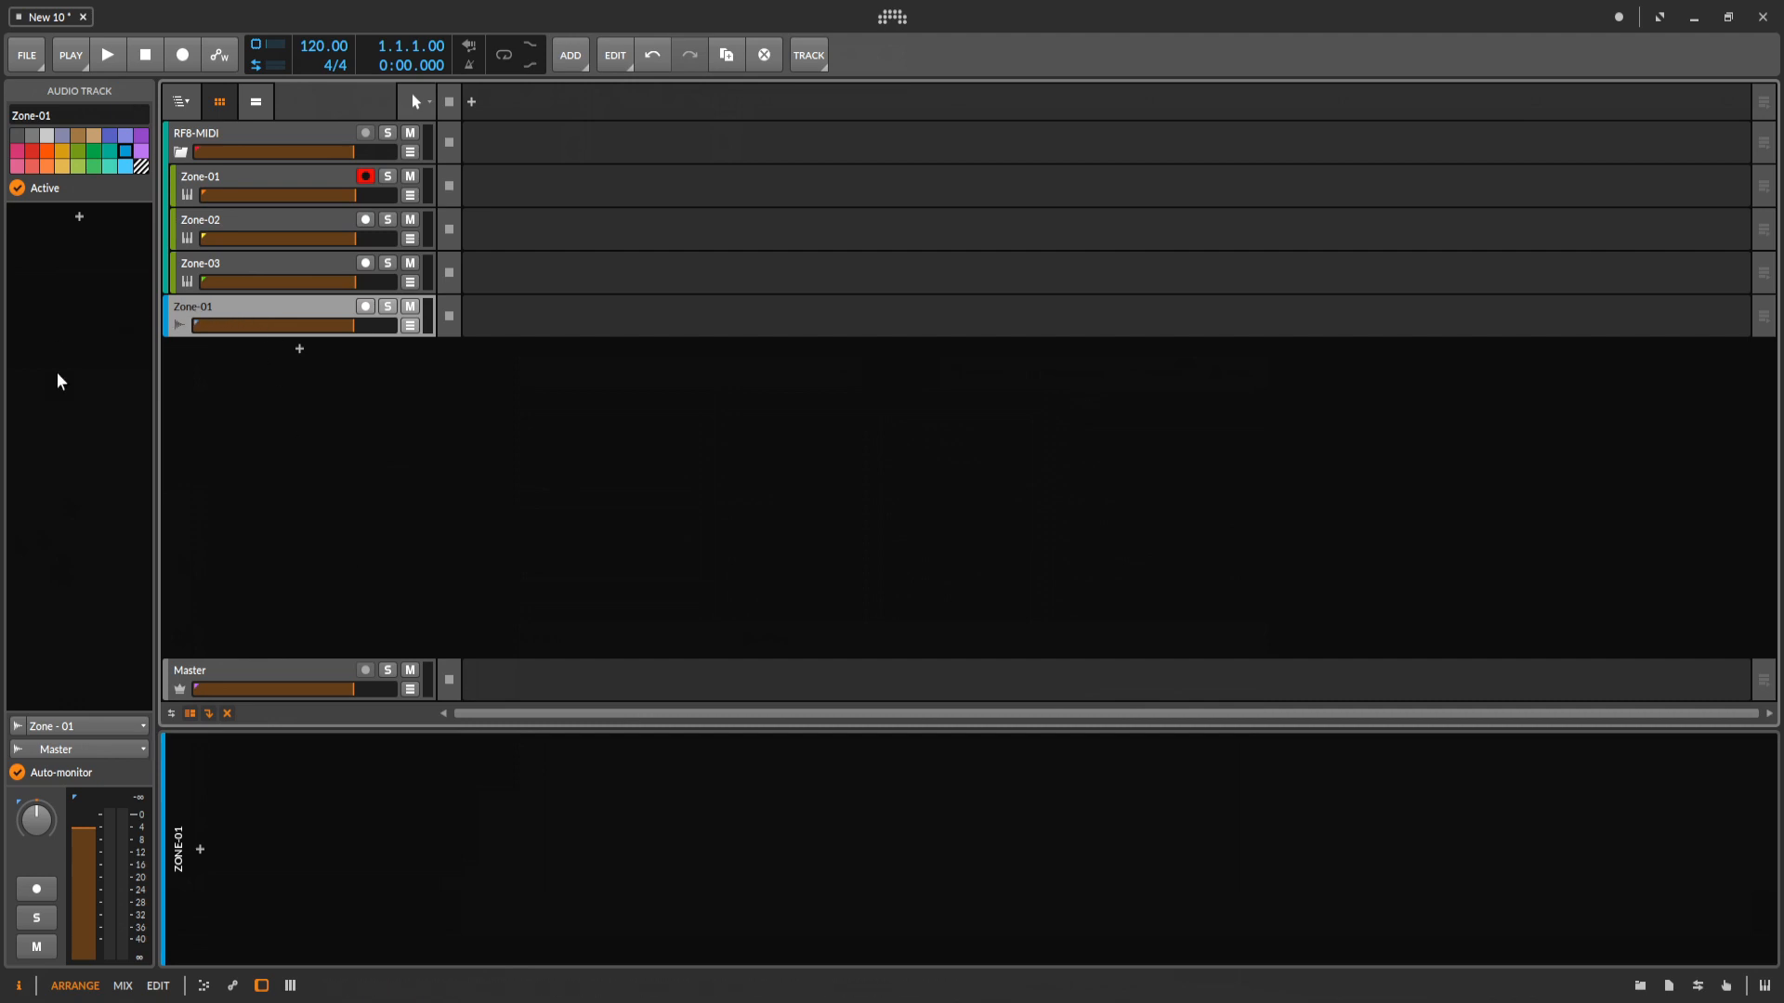
# Set the Zone-01 audio track's recording input to Zone - 01.
pyautogui.click(91, 726)
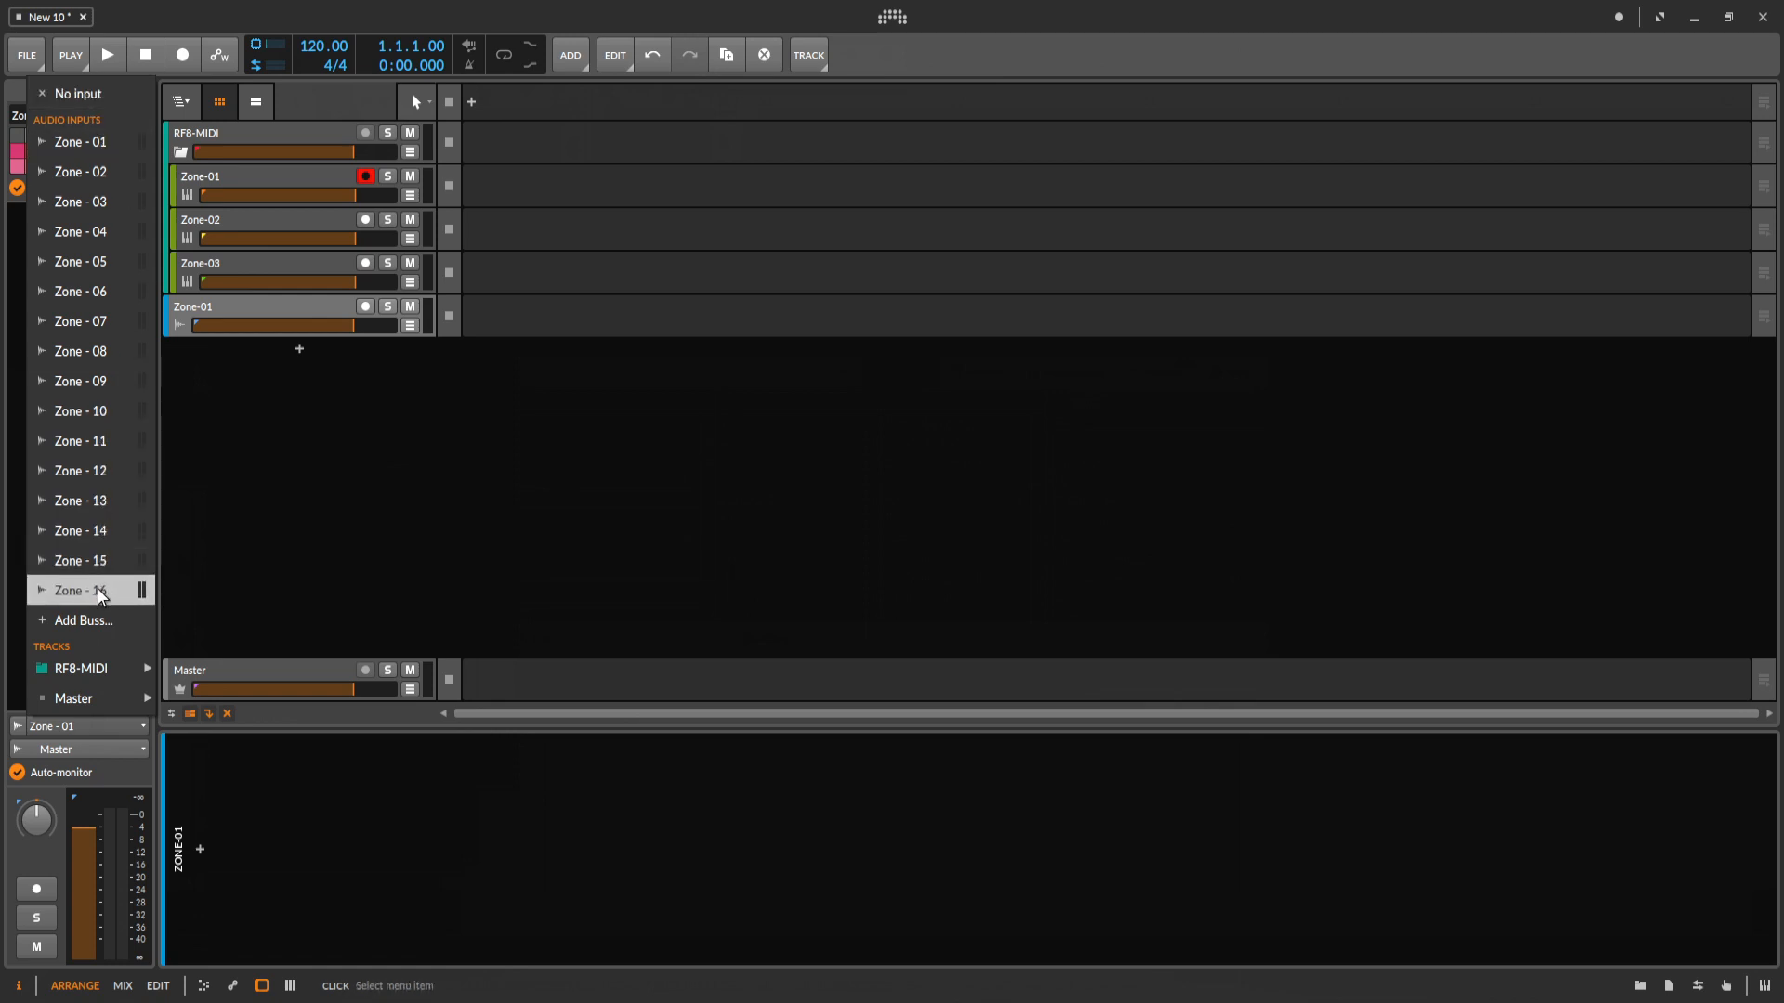
pyautogui.click(94, 144)
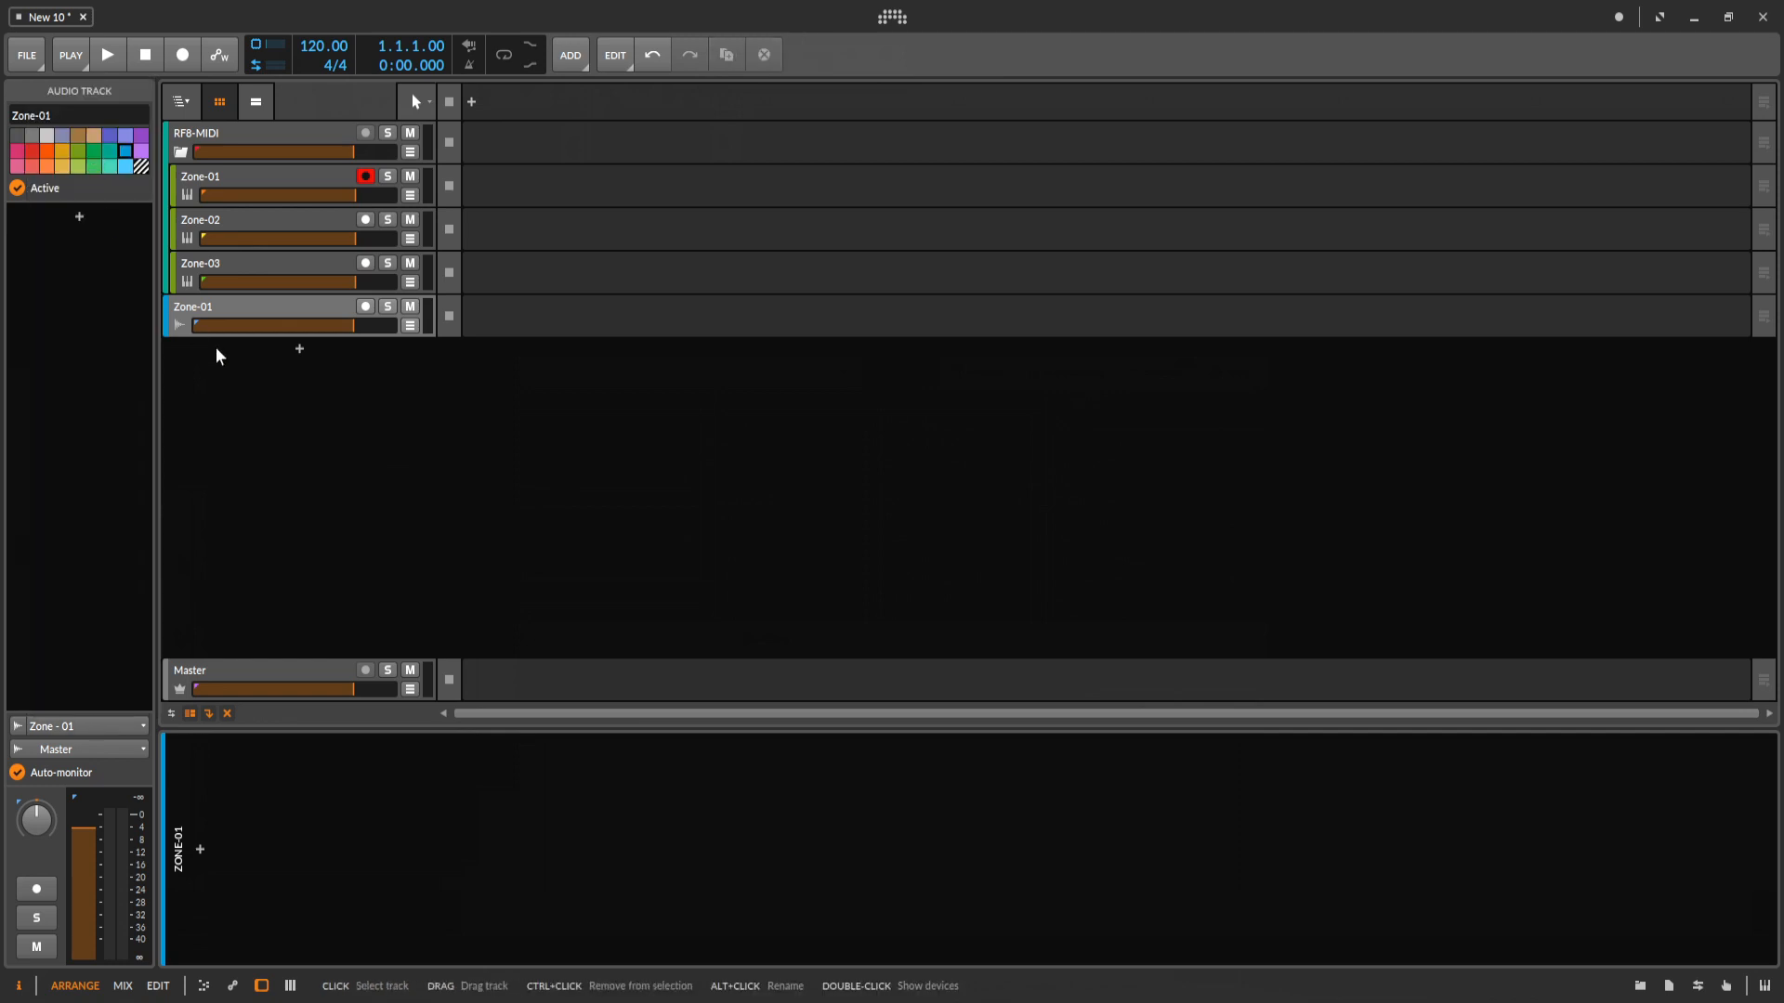
pyautogui.click(240, 306)
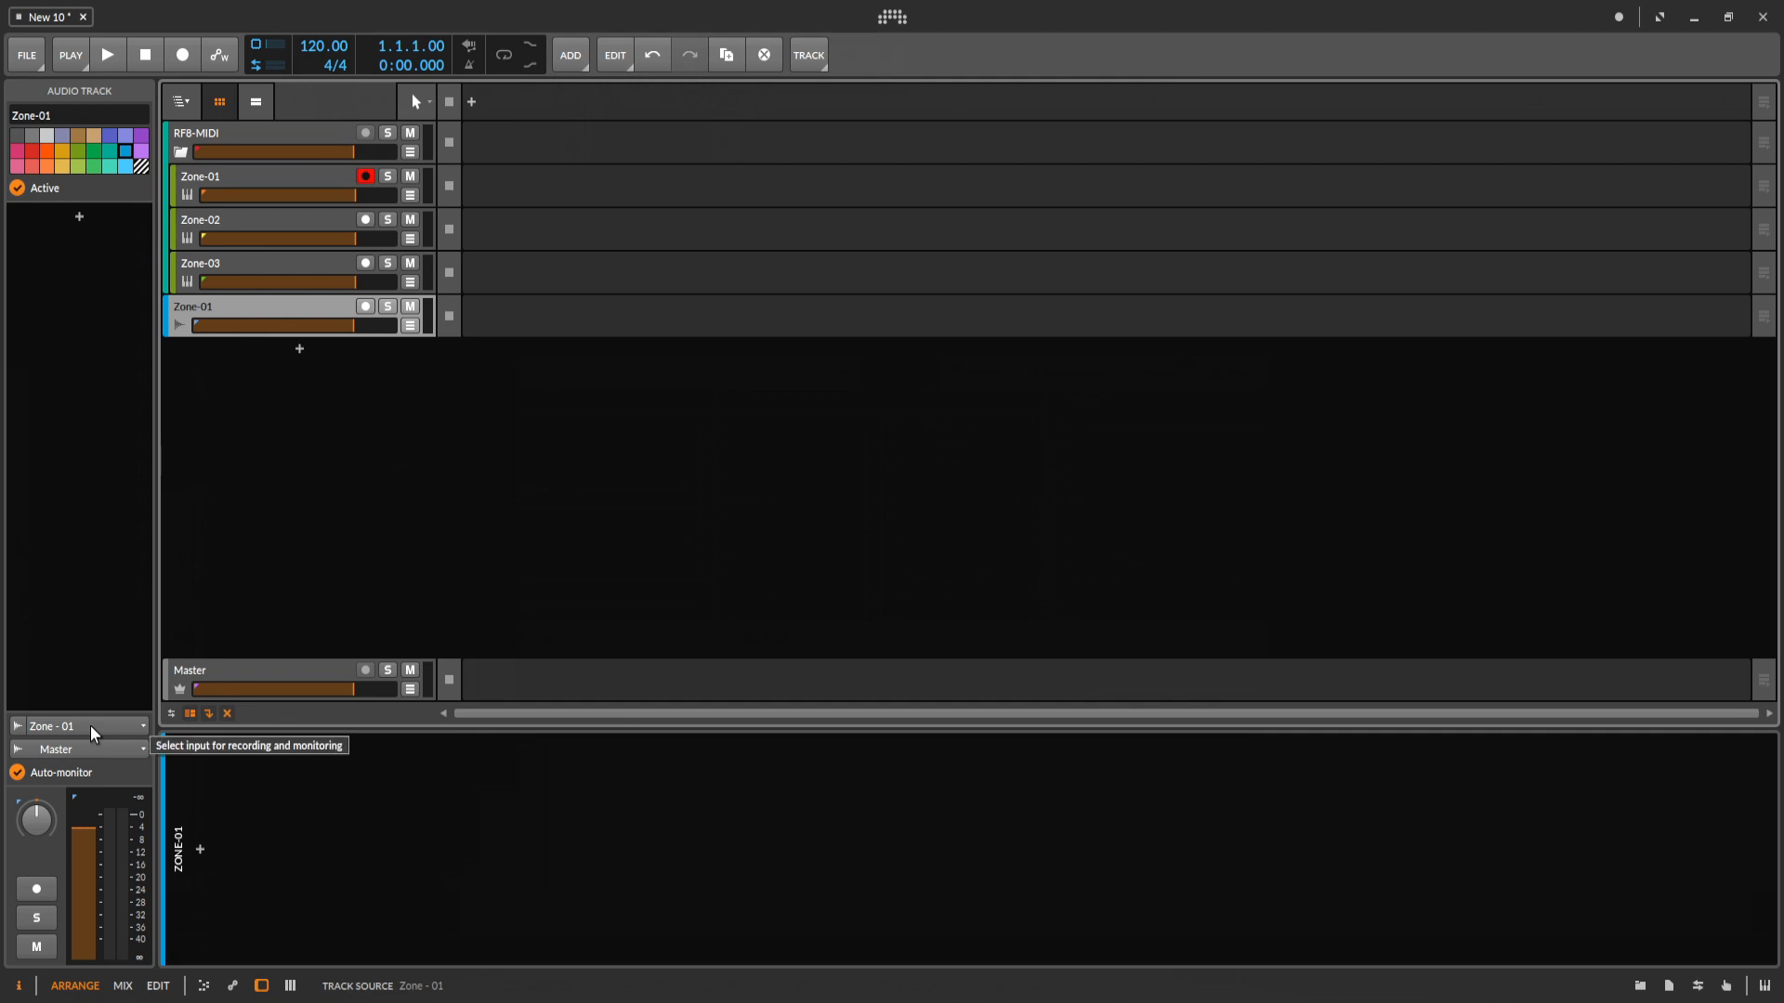
# Duplicate the Zone-01 audio track twice and rename the first copy as Zone-02.
pyautogui.click(726, 56)
pyautogui.click(728, 58)
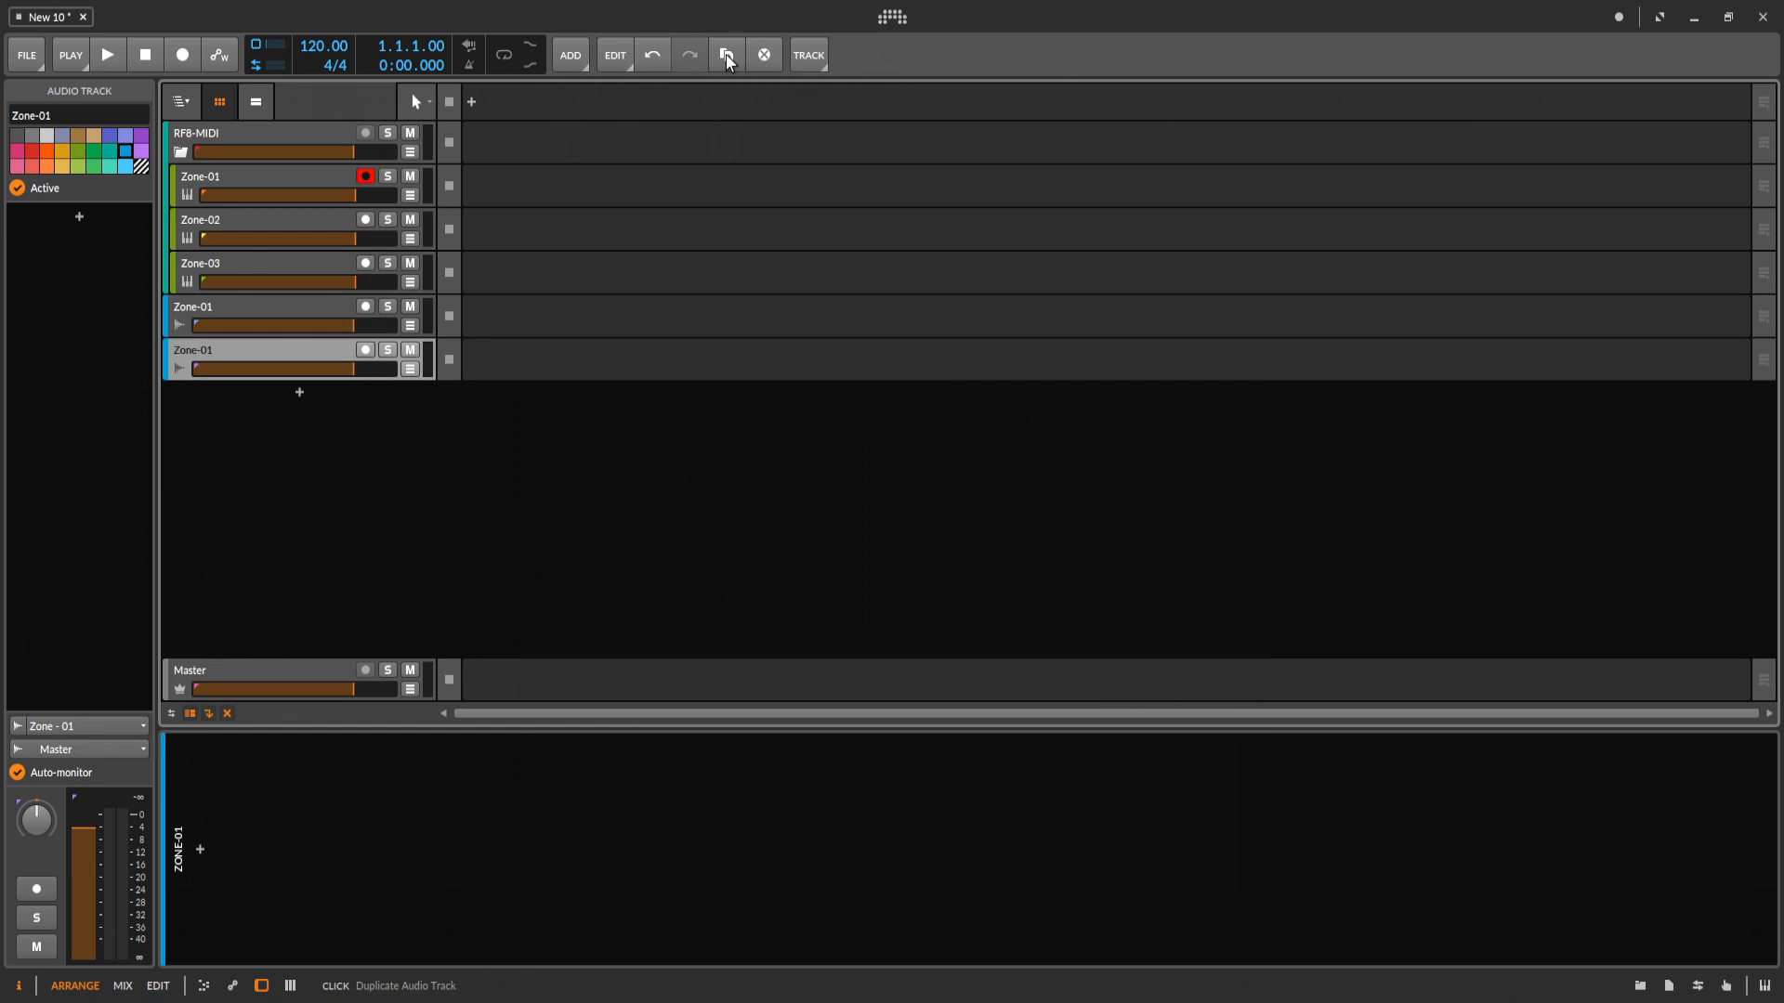
pyautogui.rightClick(252, 350)
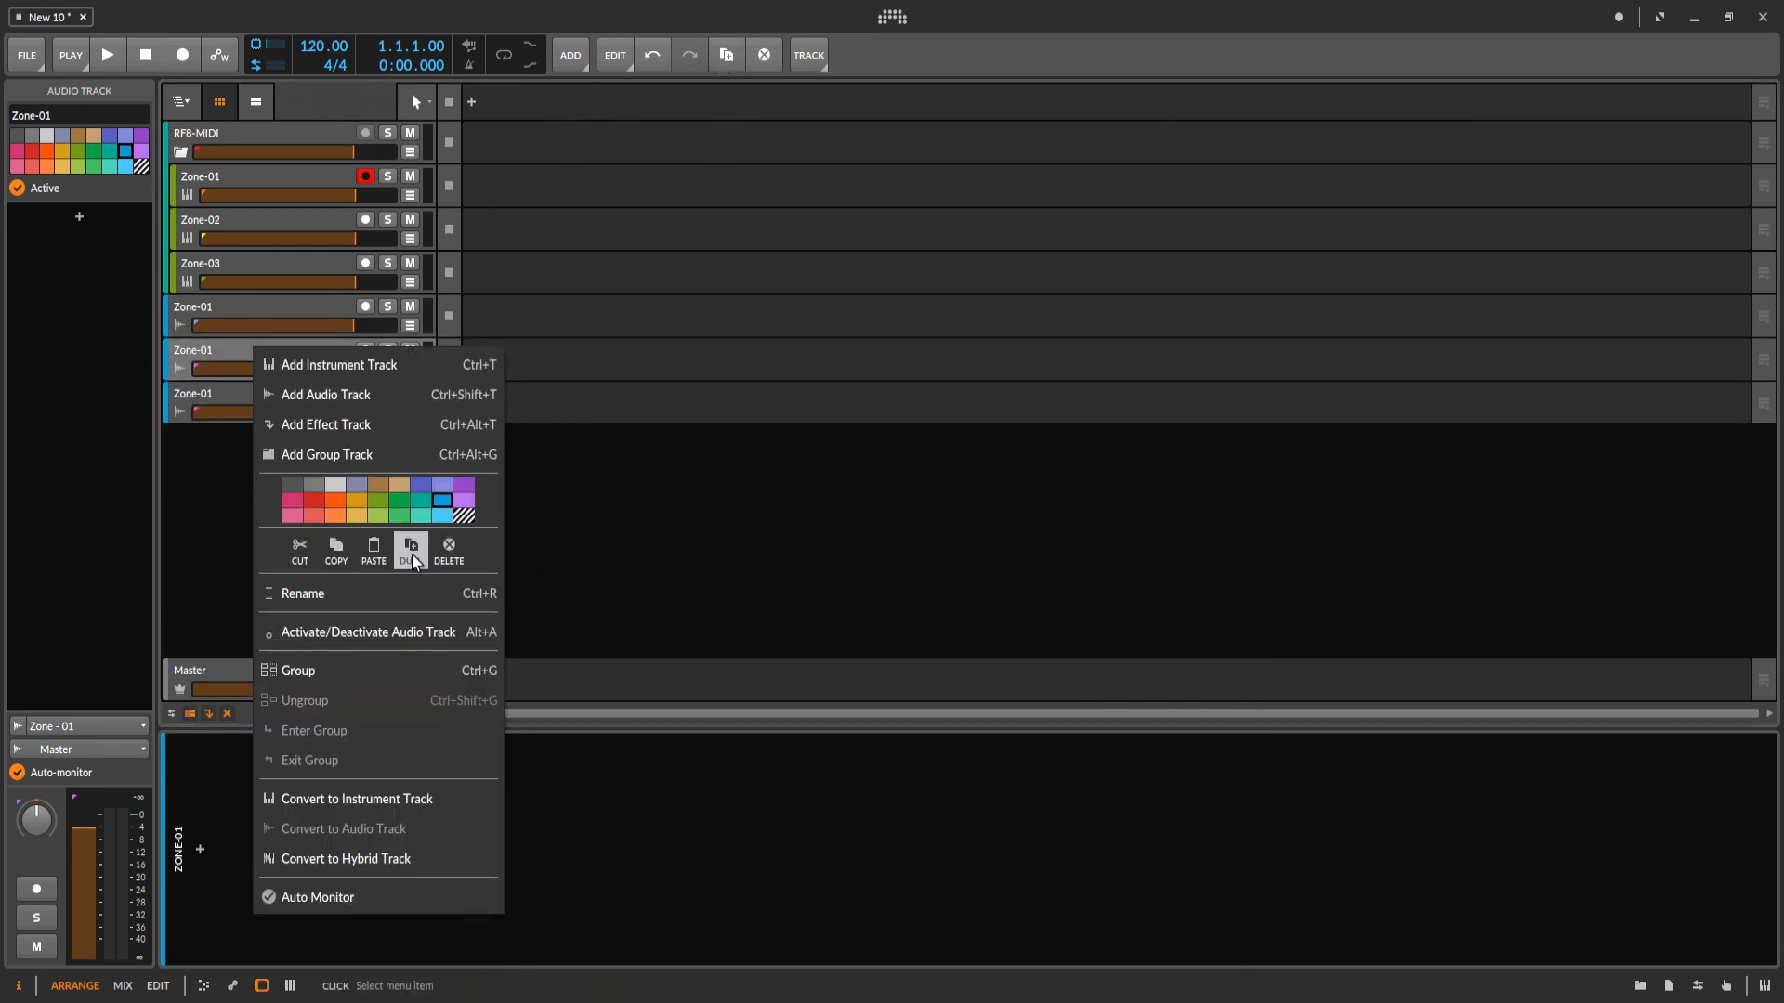
pyautogui.click(371, 597)
pyautogui.click(264, 354)
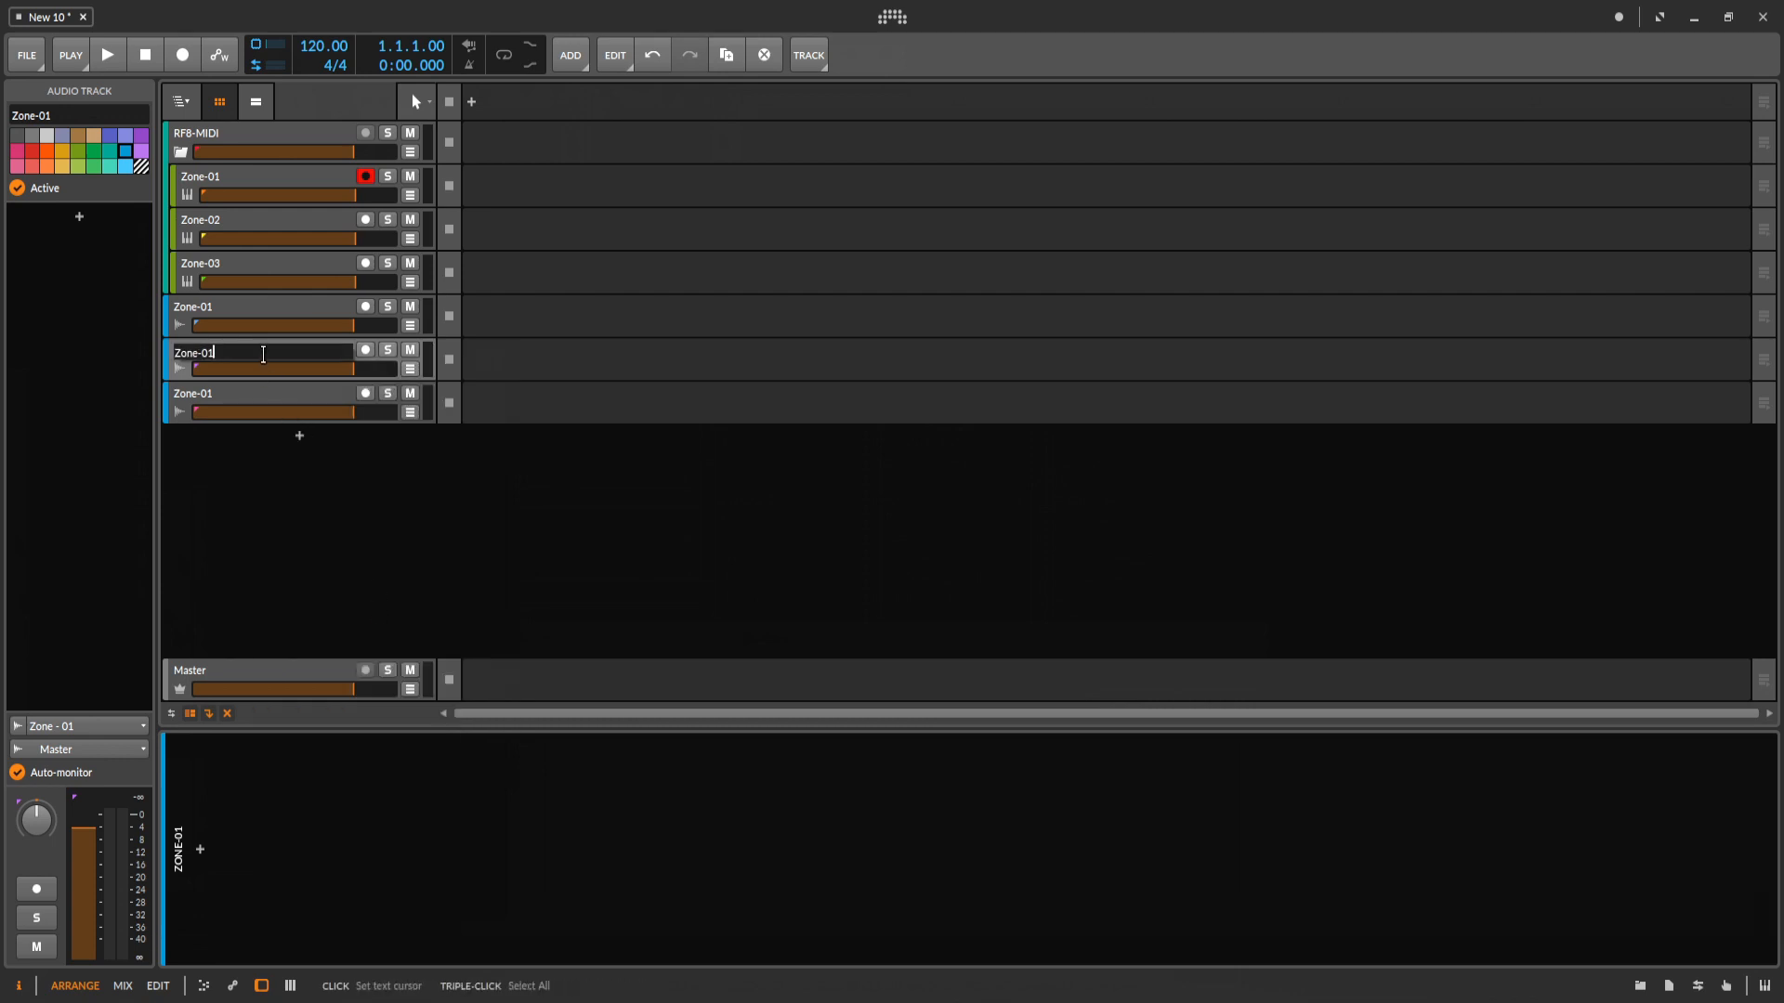
pyautogui.write('2')
pyautogui.press('Return')
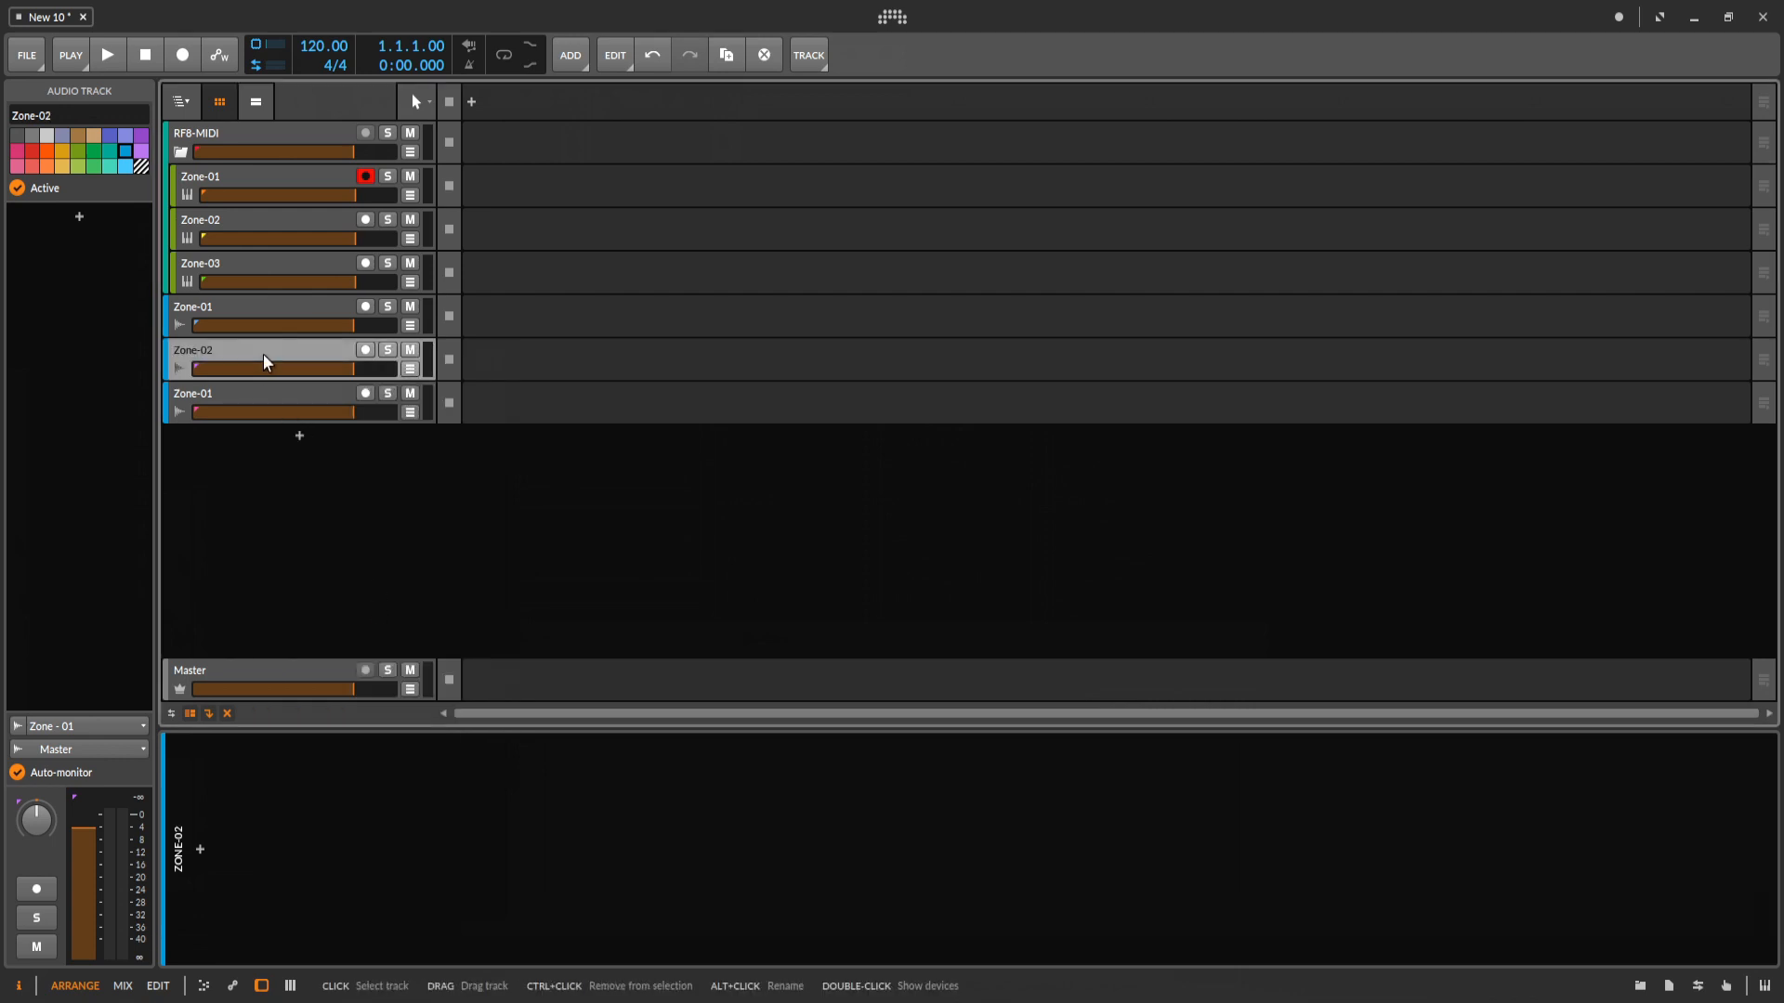
# Rename the last duplicated audio track as Zone-03.
pyautogui.rightClick(278, 387)
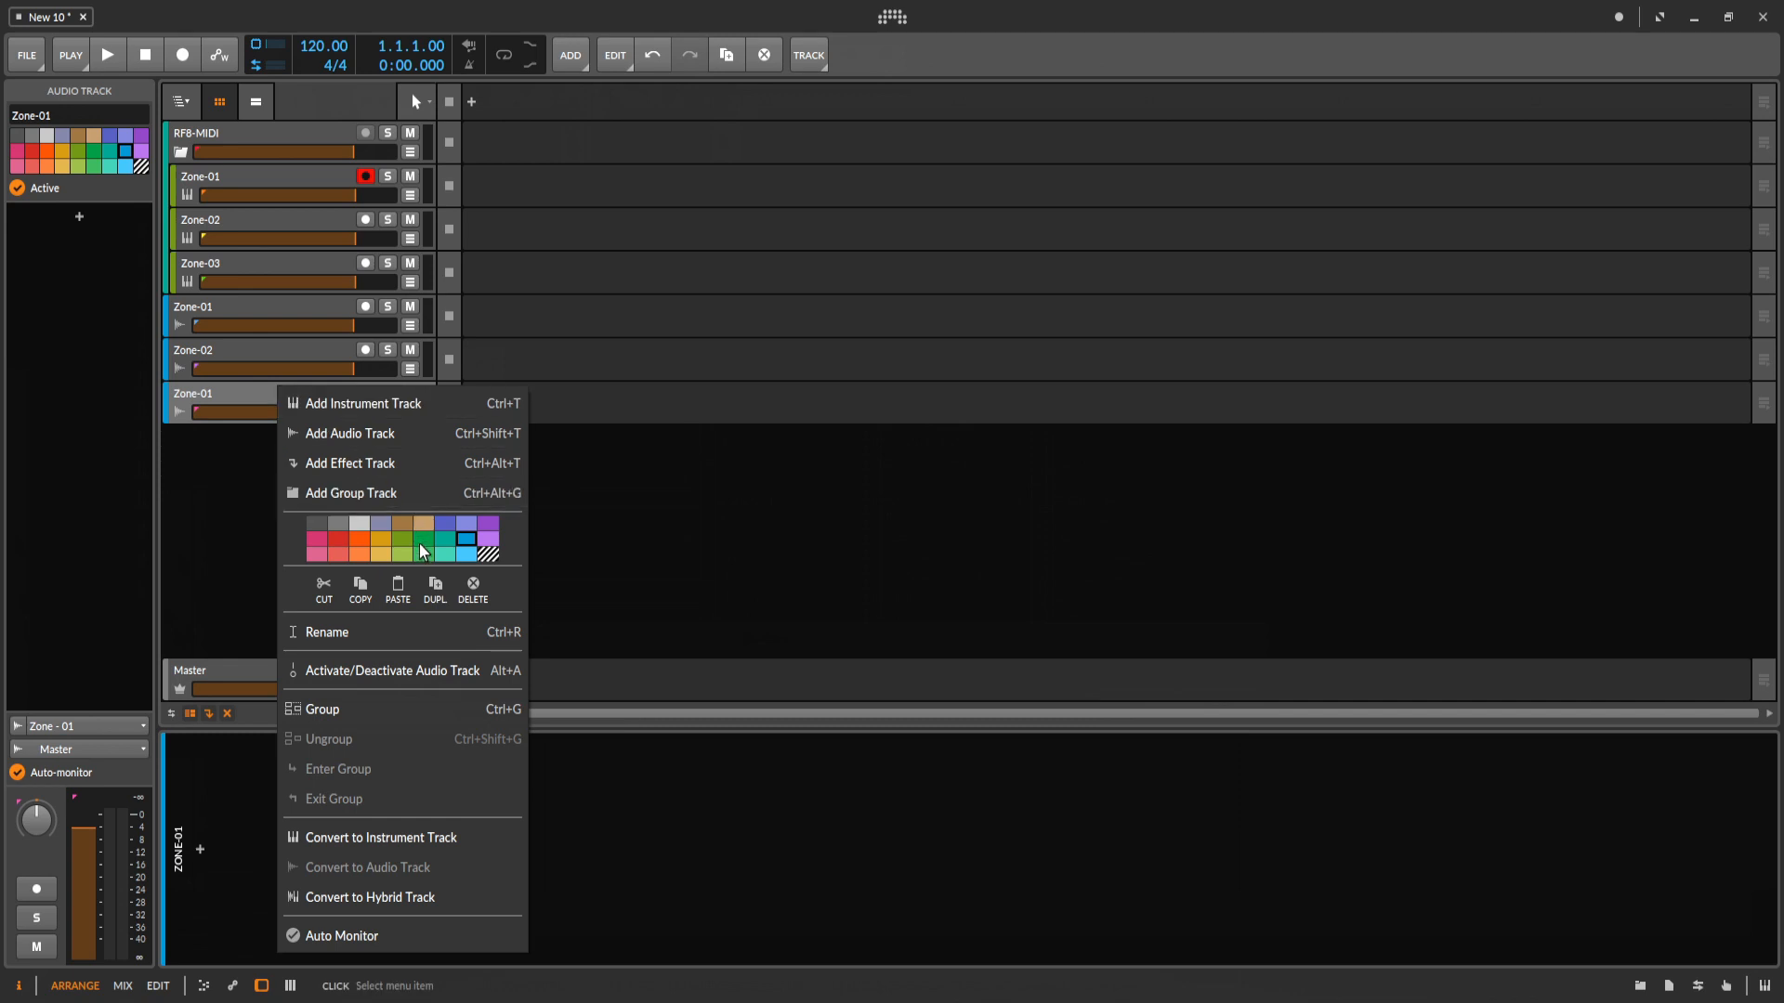
pyautogui.click(417, 641)
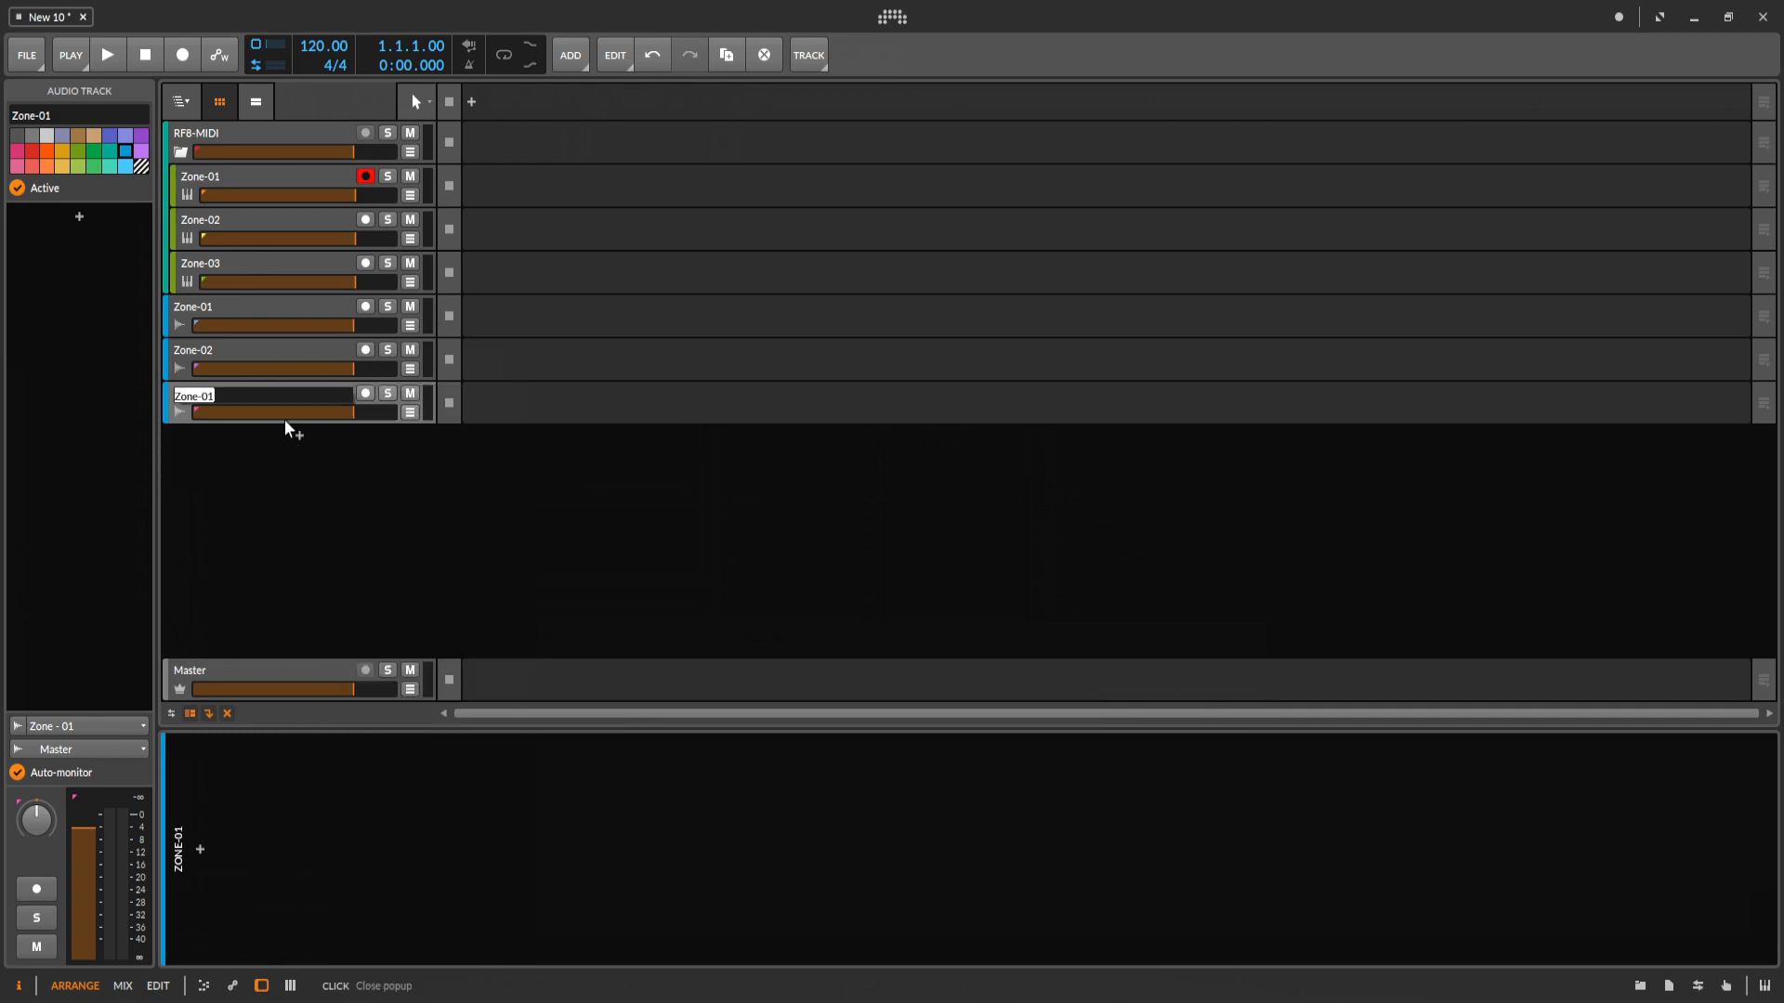
pyautogui.click(280, 392)
pyautogui.press('Return')
# Set the Zone-02 audio track's input to Zone - 02 and the Zone-03 audio track's input to Zone - 03.
pyautogui.click(267, 304)
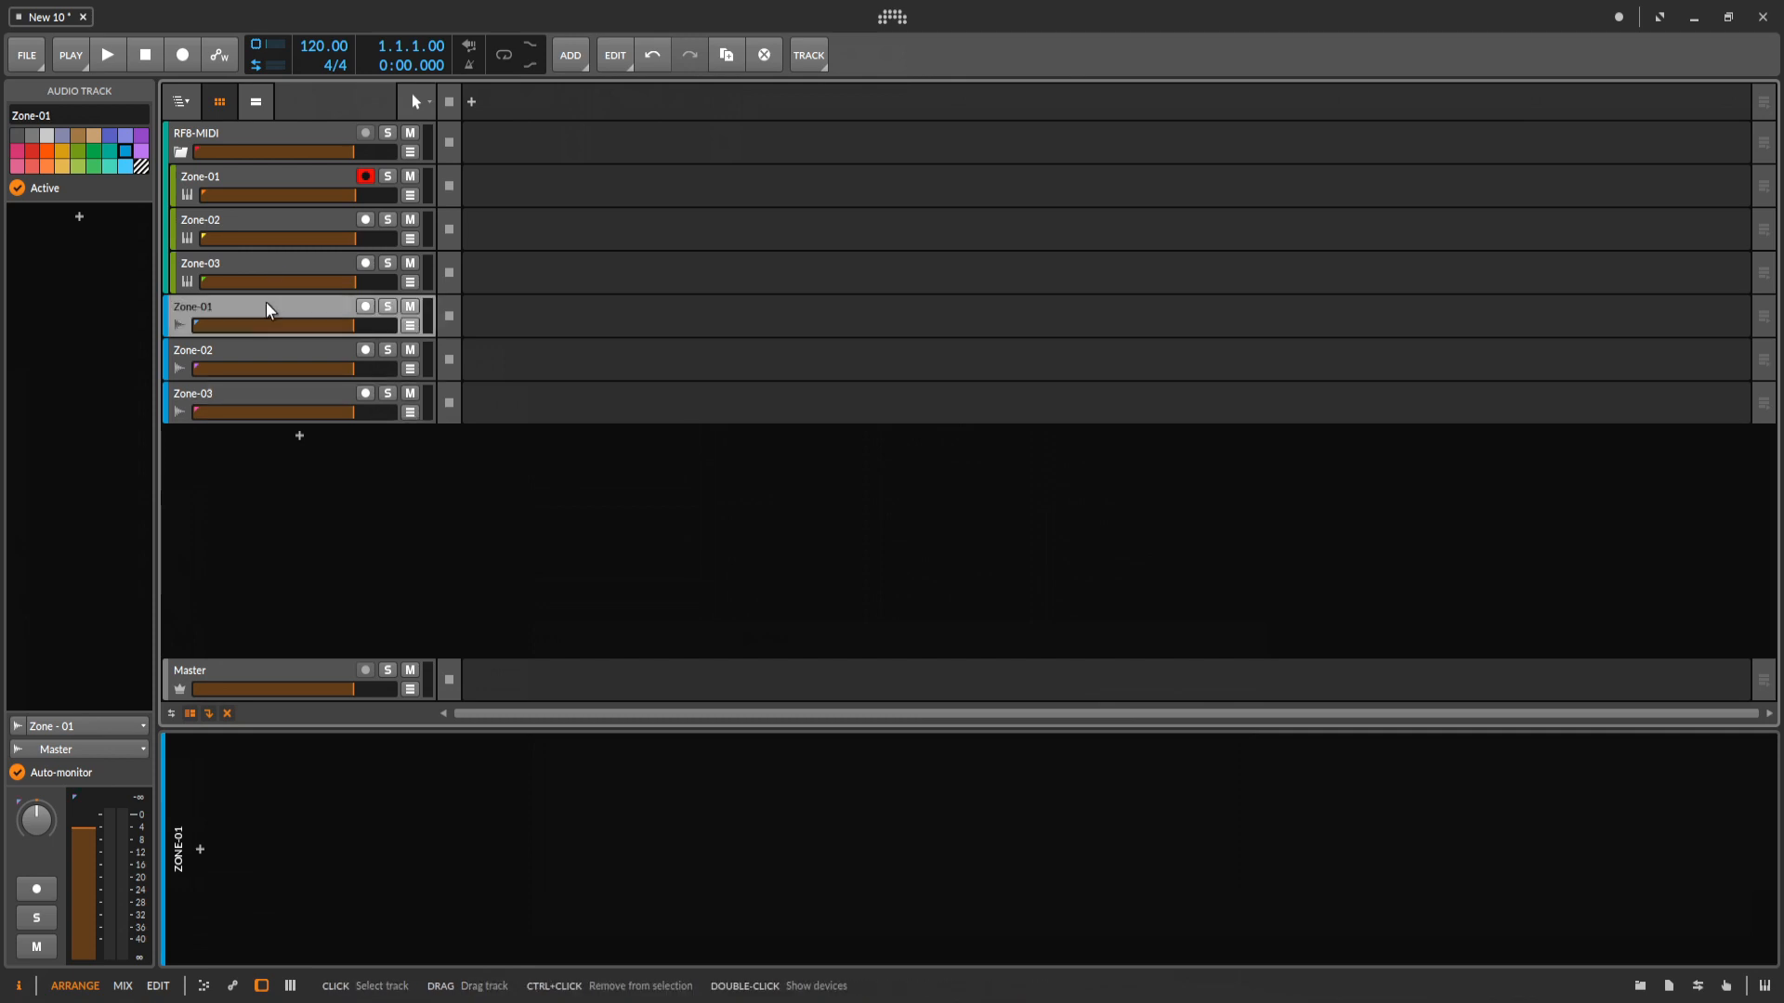
pyautogui.click(275, 354)
pyautogui.click(80, 726)
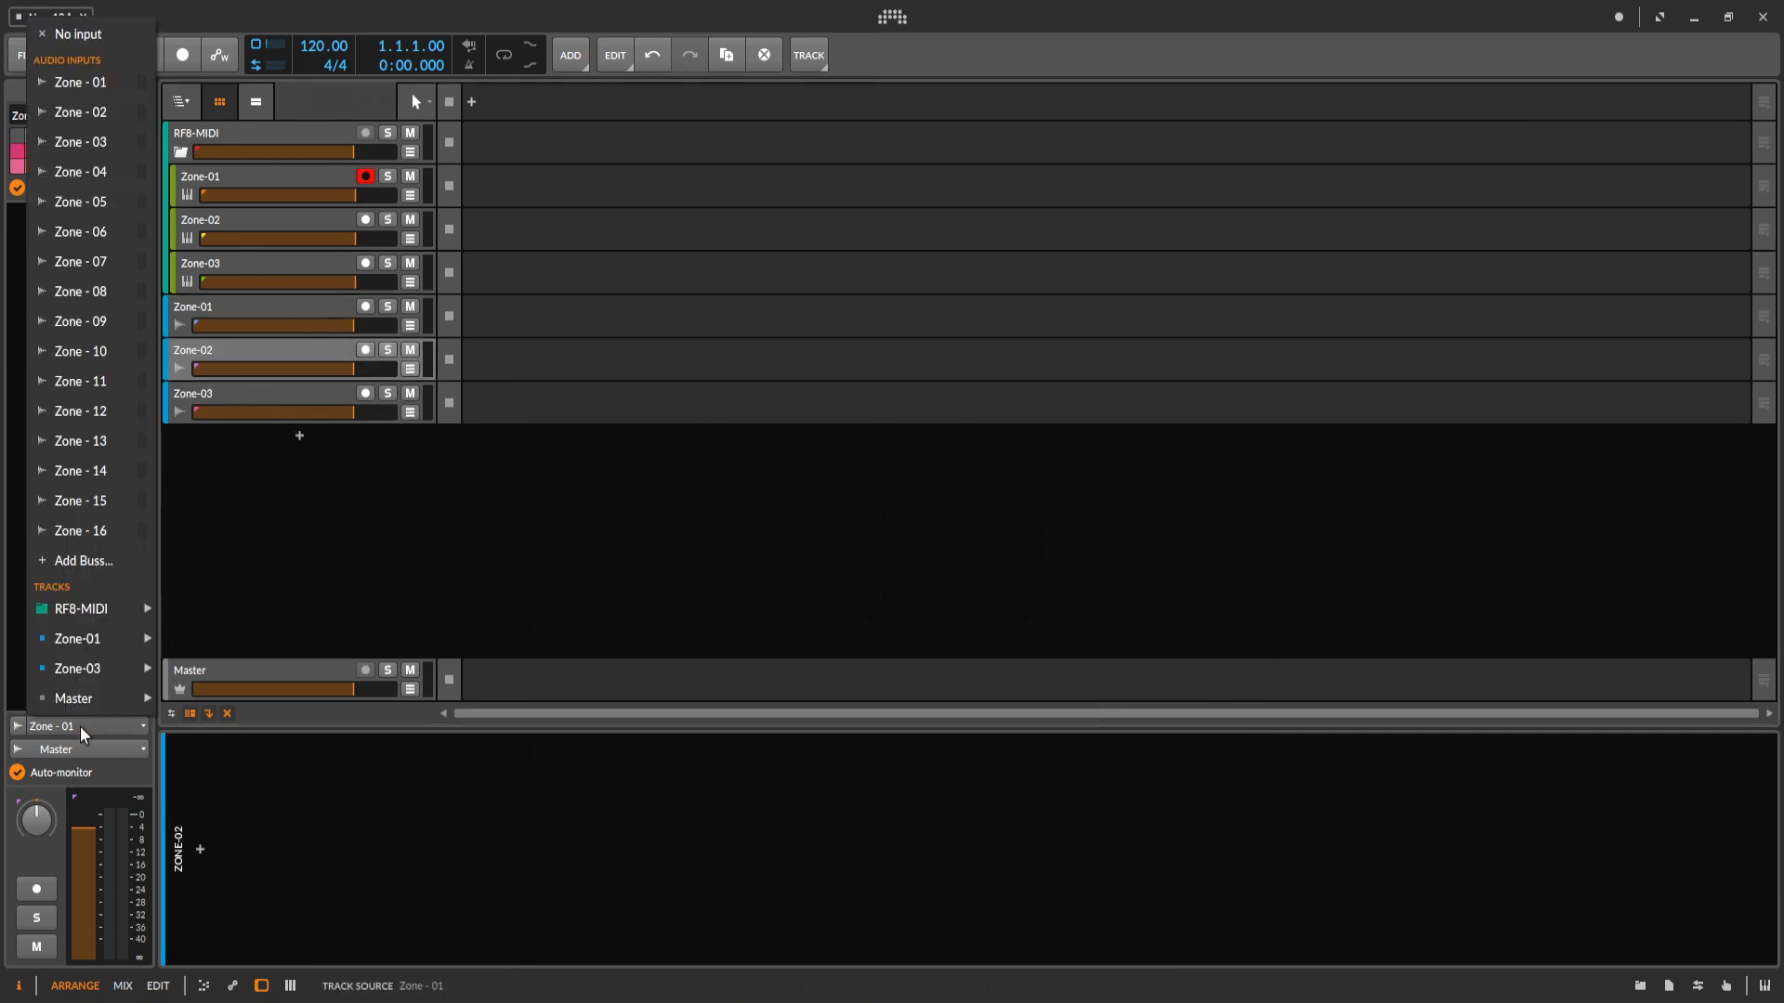
pyautogui.click(83, 112)
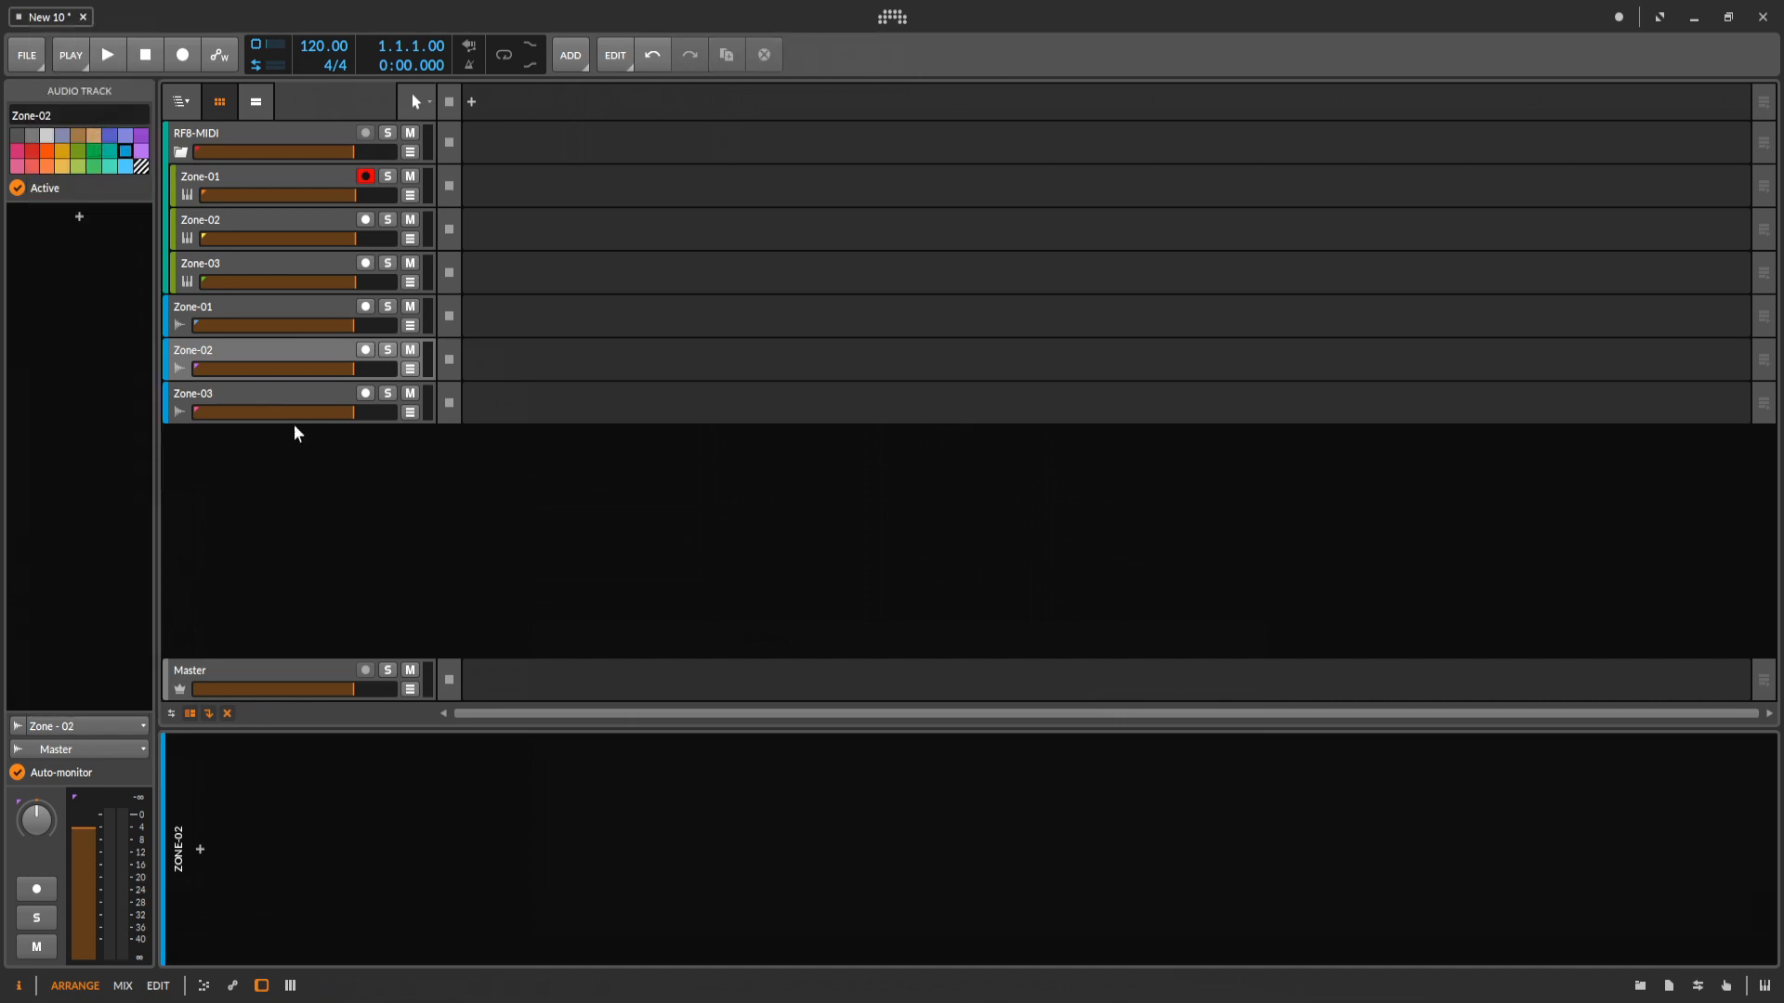
pyautogui.click(275, 387)
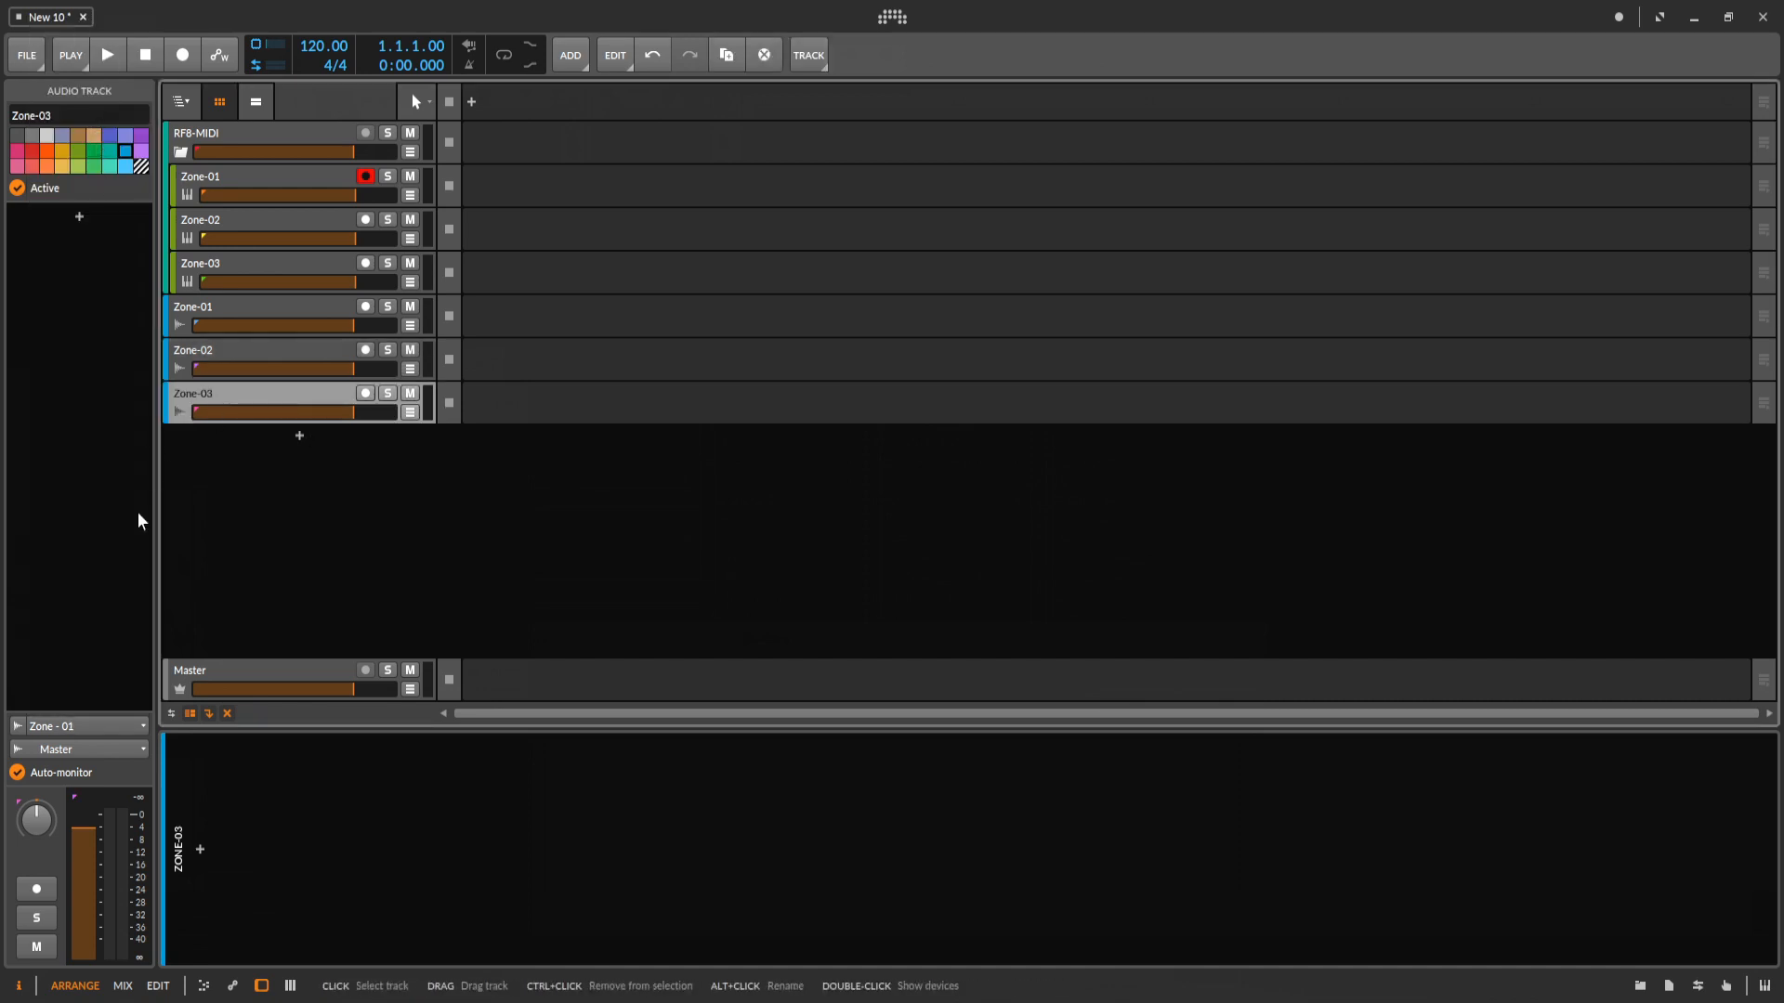
pyautogui.click(66, 722)
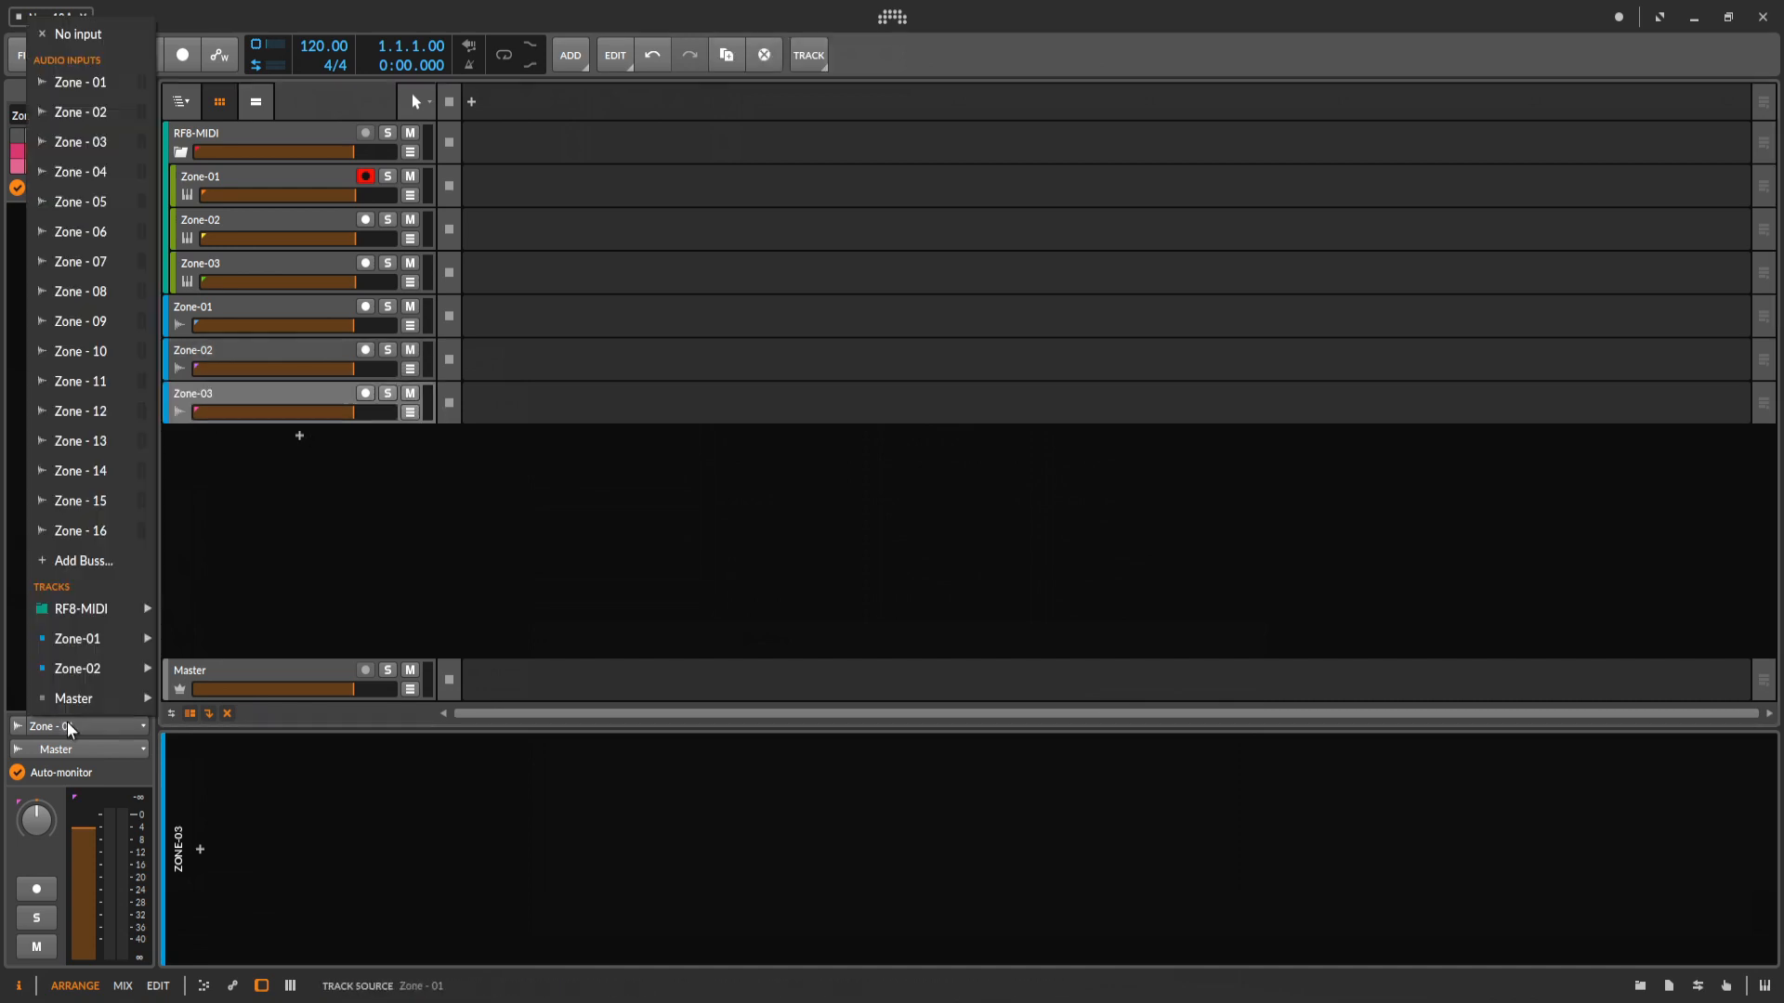
pyautogui.click(96, 152)
pyautogui.click(268, 394)
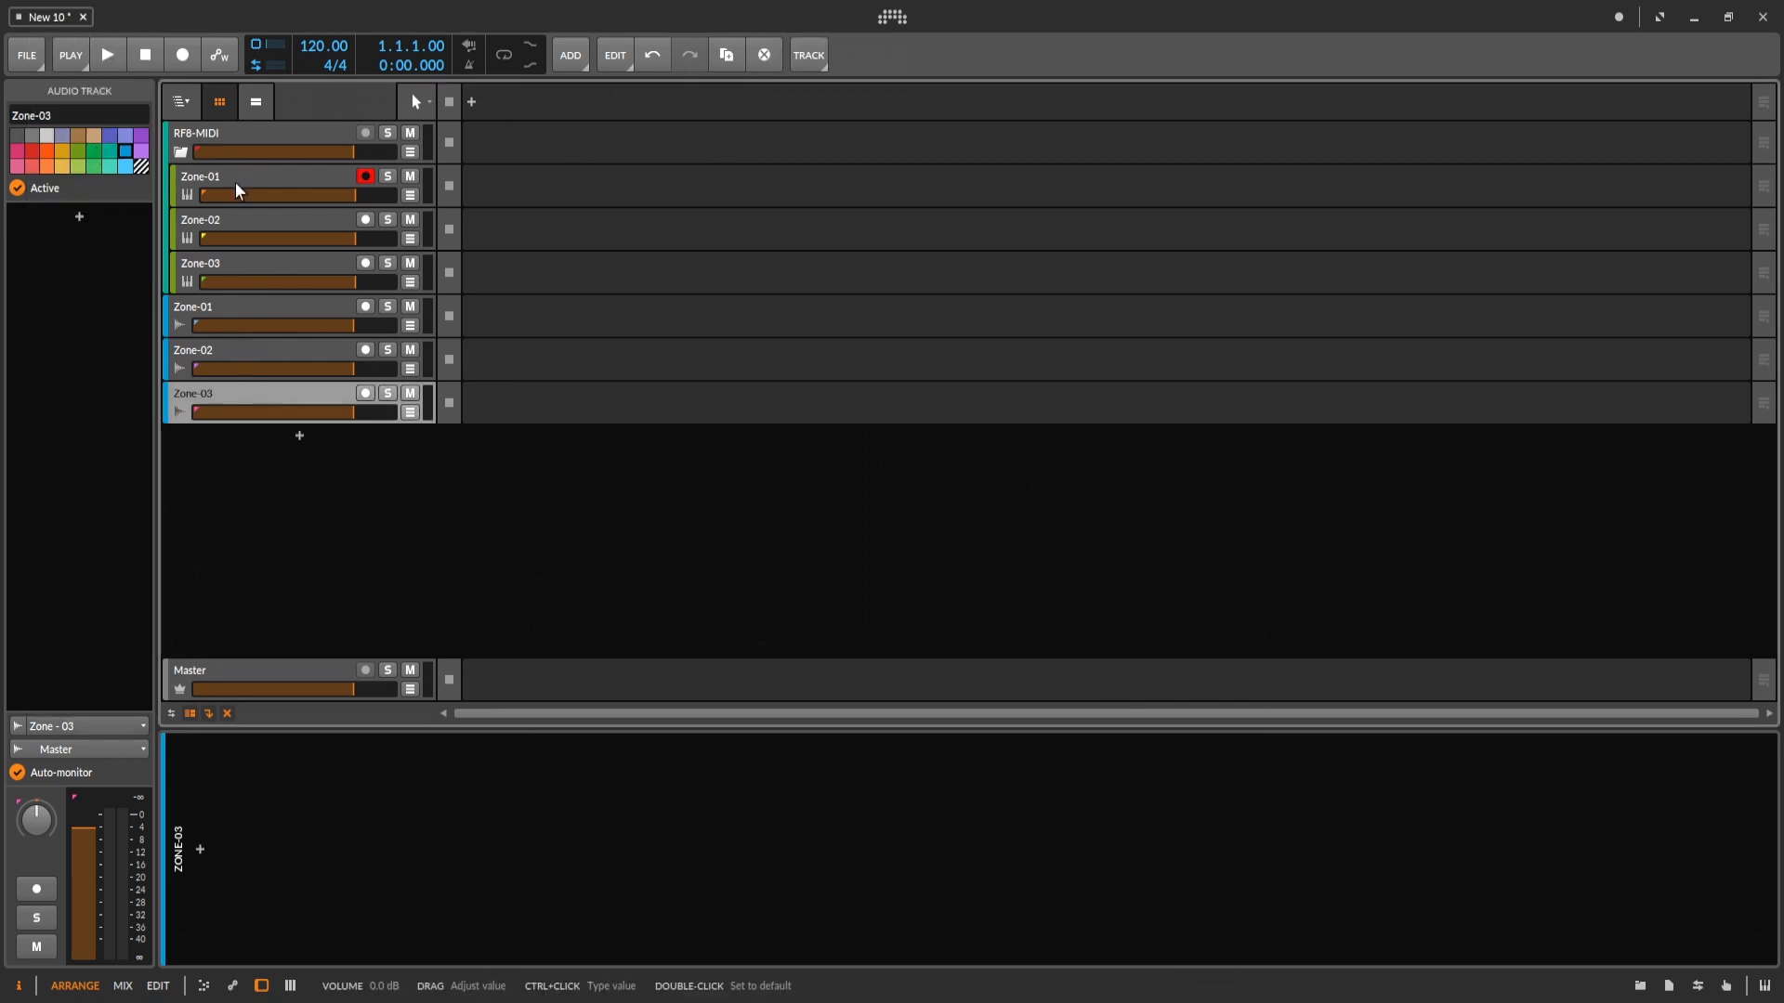
# Group the Zone-01, Zone-02 and Zone-03 audio tracks together.
pyautogui.click(242, 303)
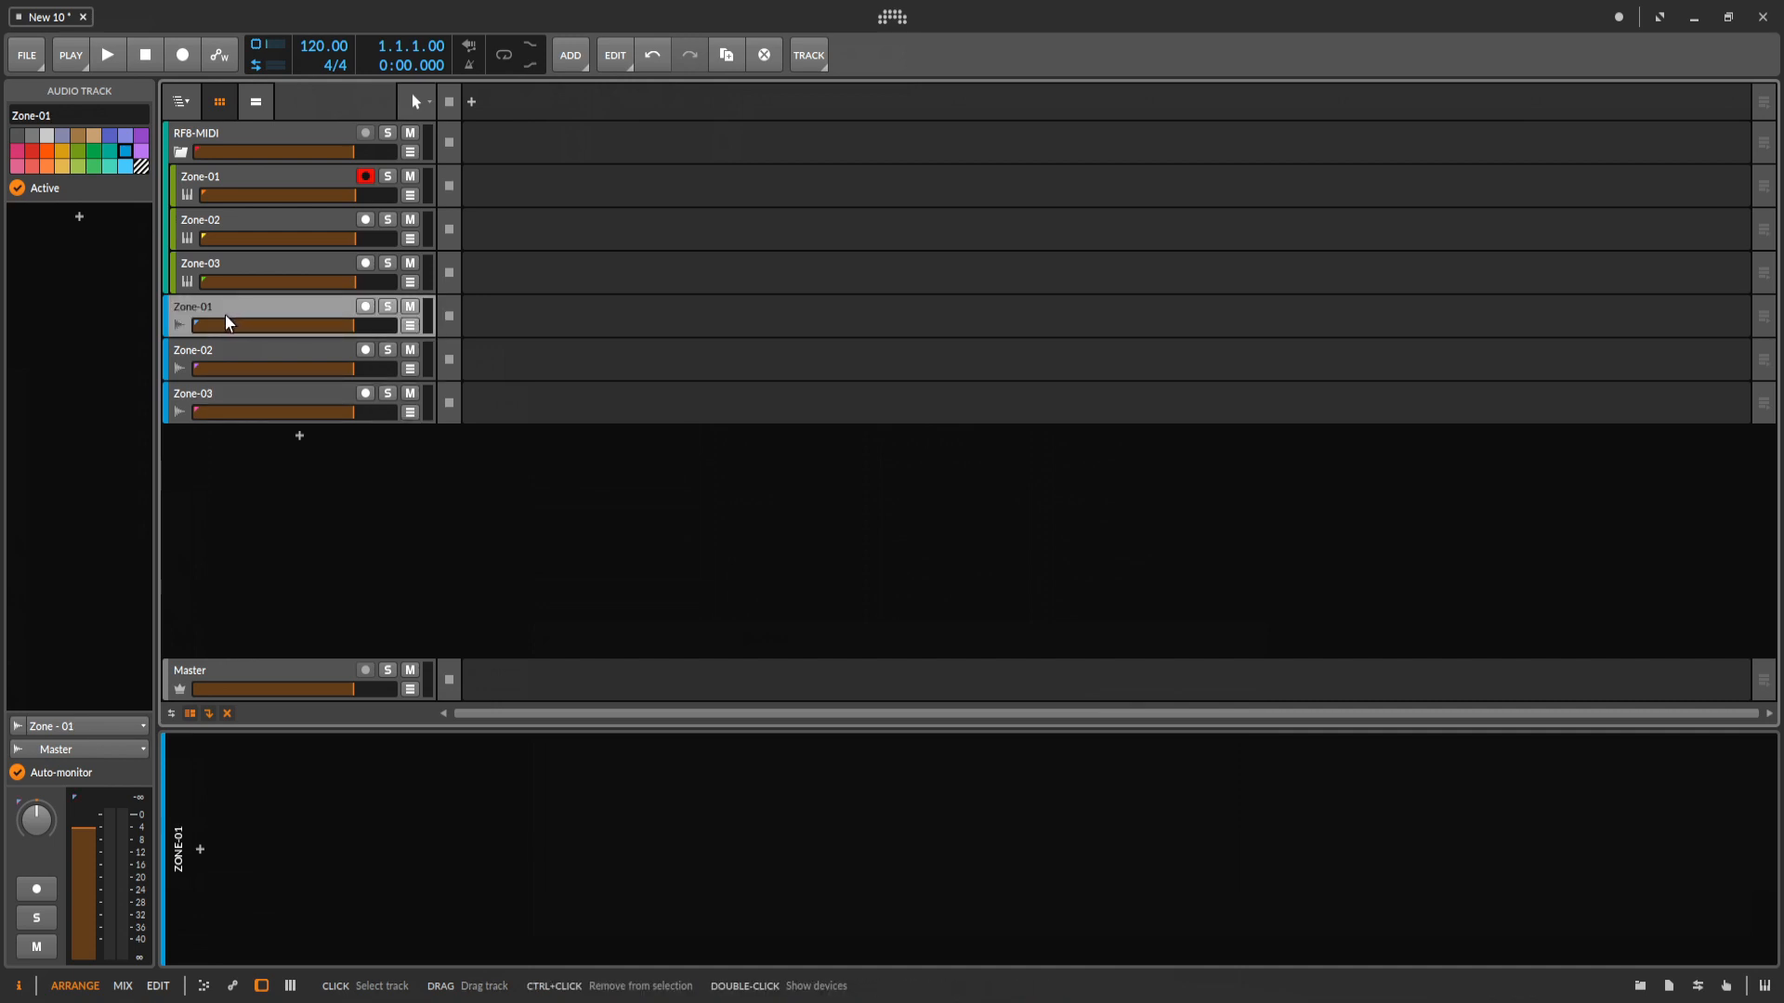
pyautogui.keyDown('shift'); pyautogui.click(202, 396); pyautogui.keyUp('shift')
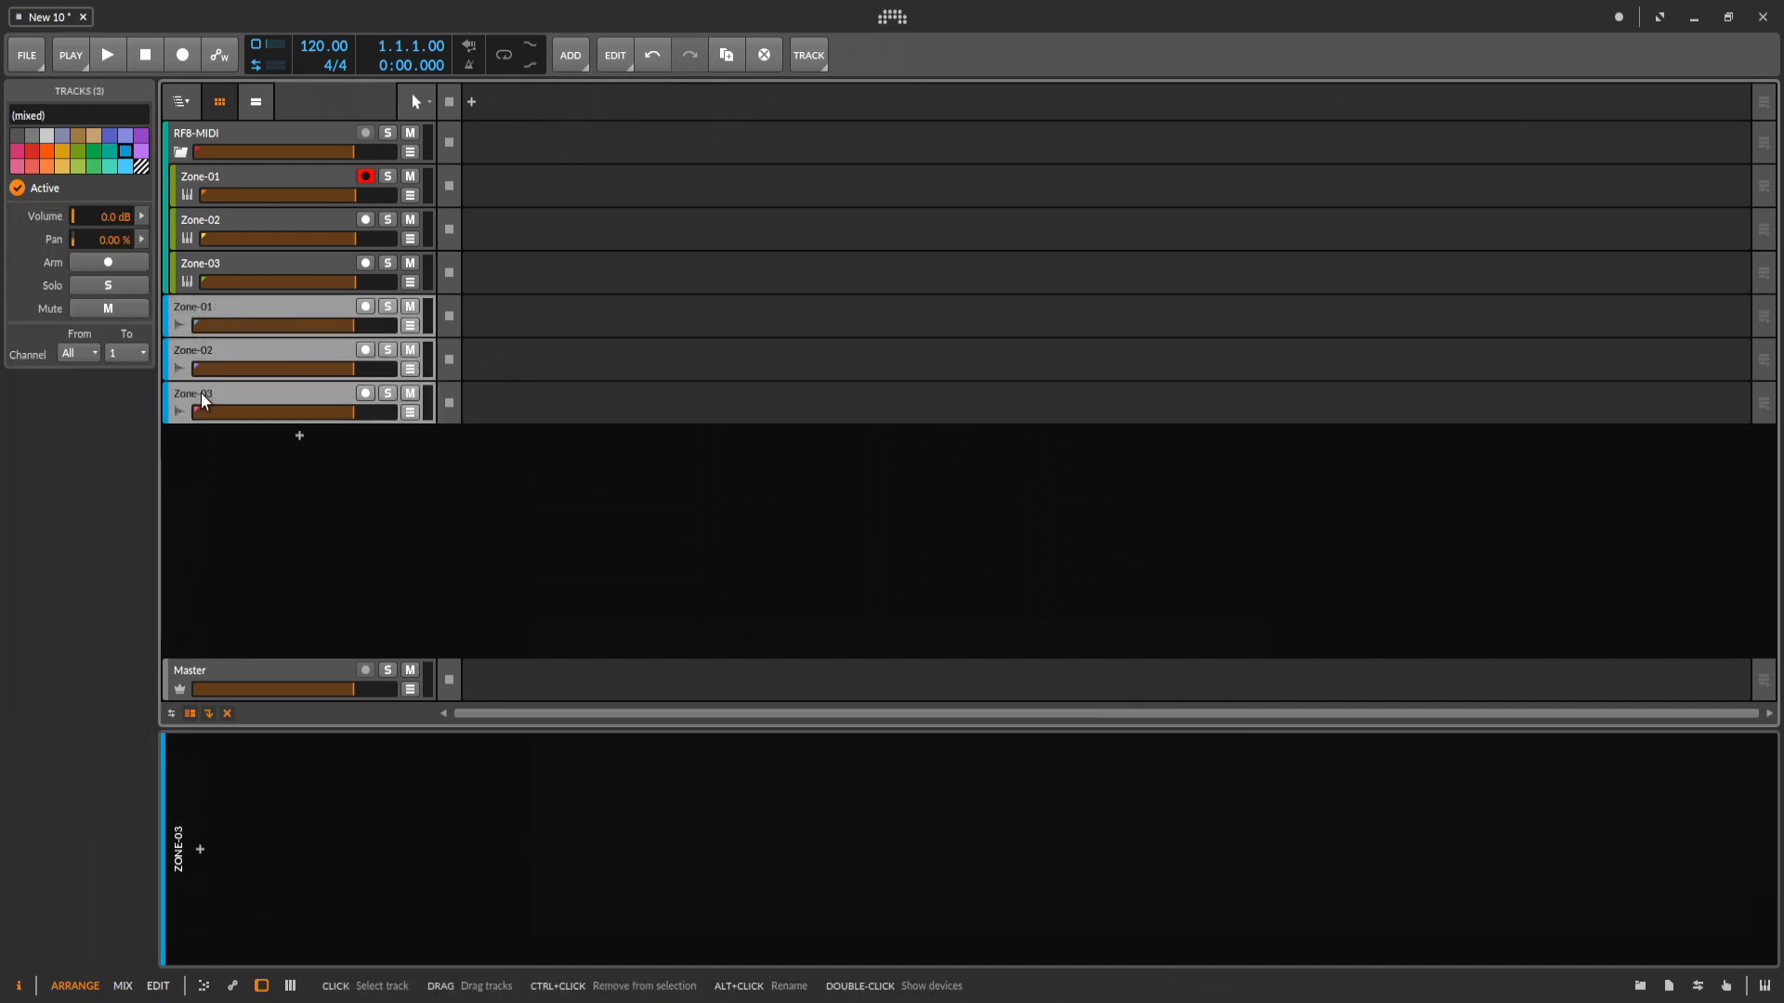
pyautogui.rightClick(210, 309)
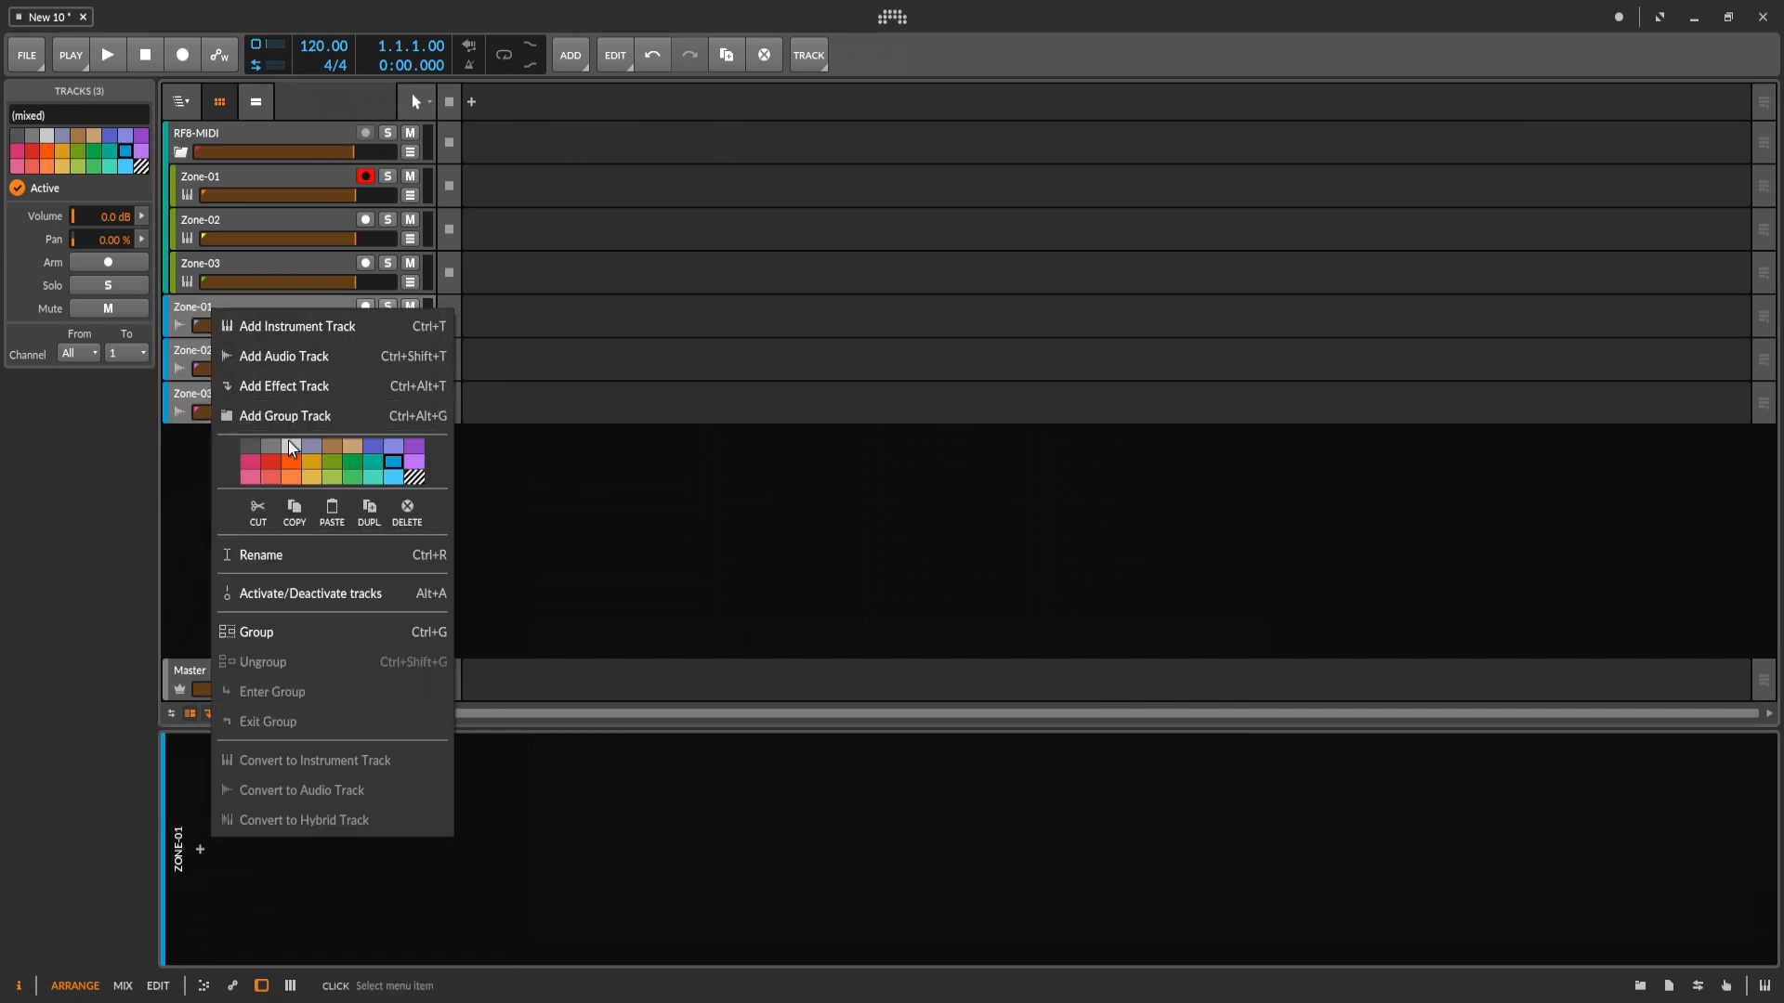
pyautogui.click(264, 636)
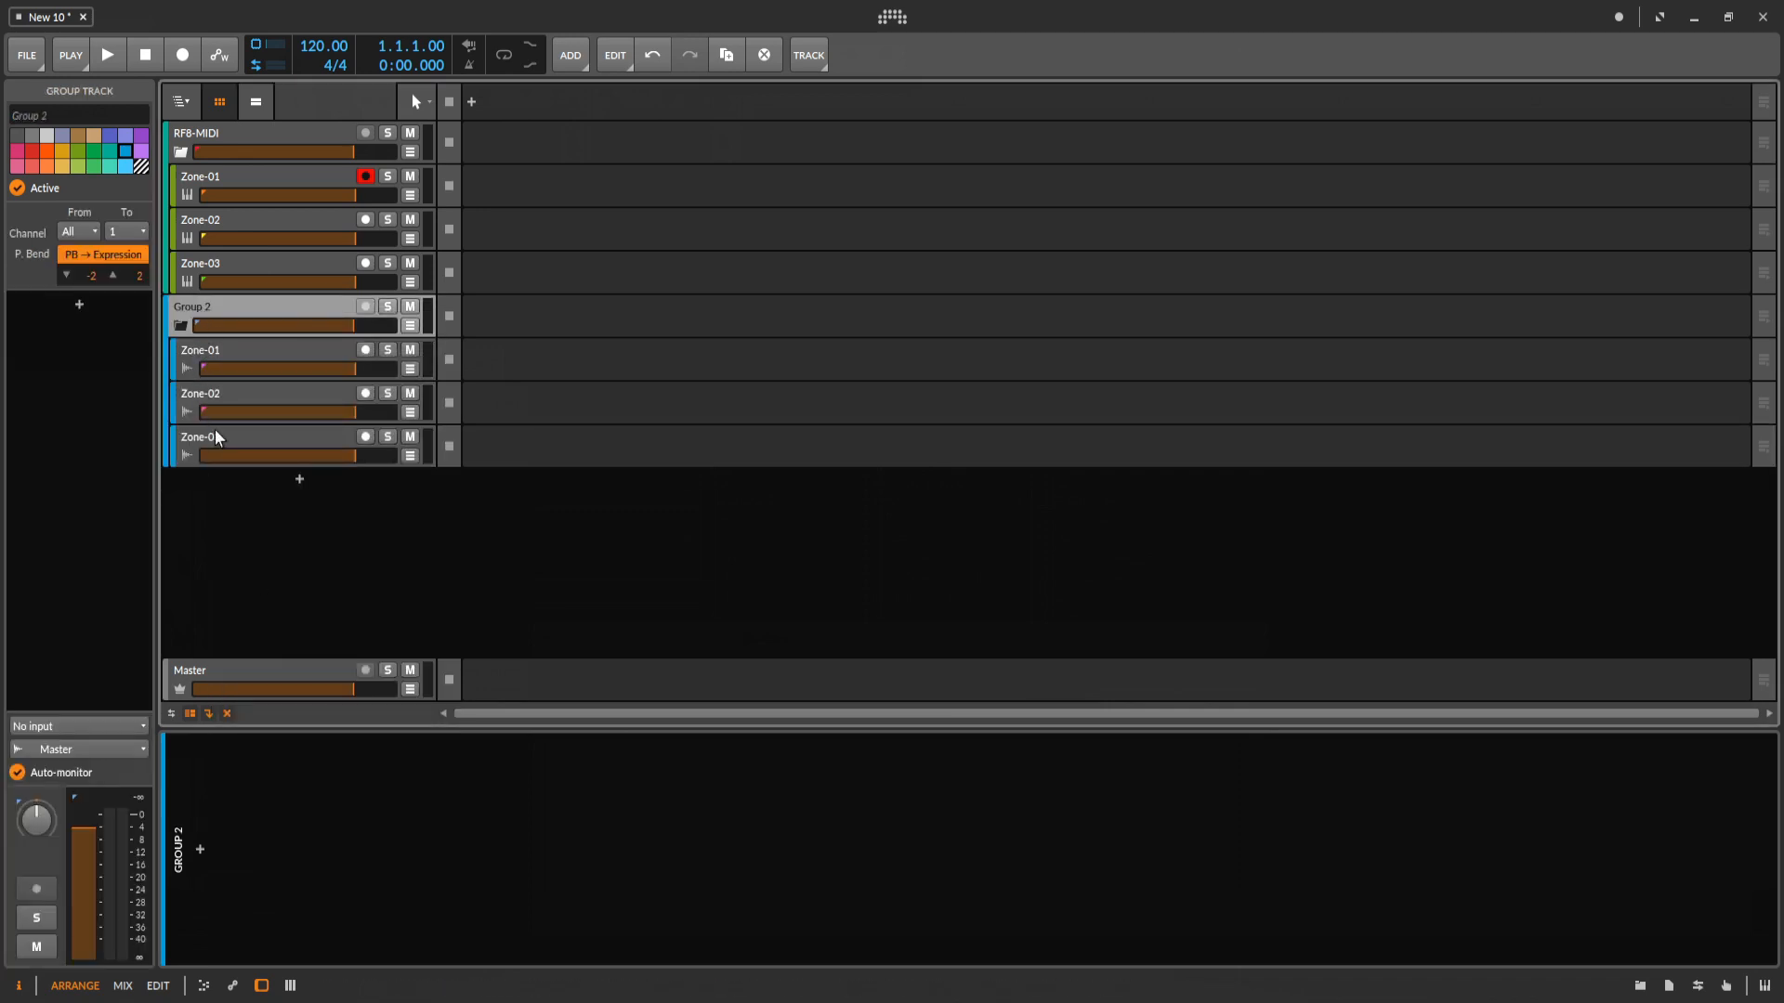
# Rename the new group of audio tracks as RF8-Audio.
pyautogui.rightClick(210, 312)
pyautogui.click(415, 618)
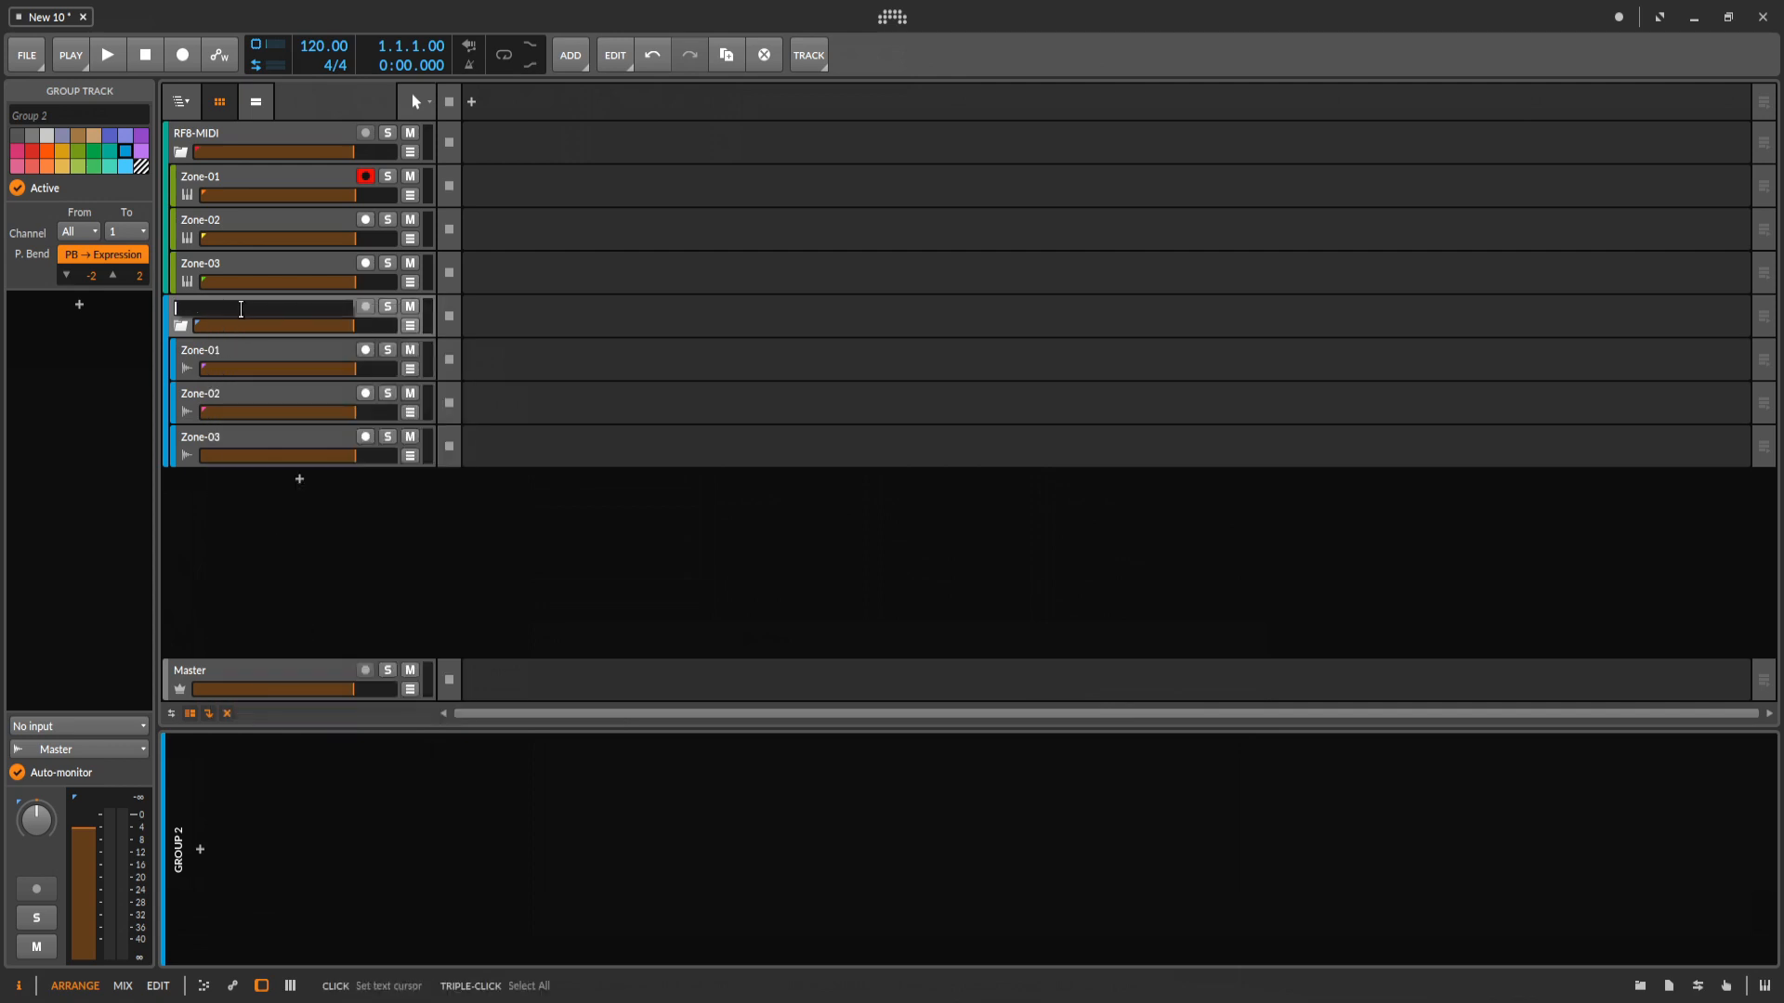
pyautogui.write('RF8-Audio')
pyautogui.press('Return')
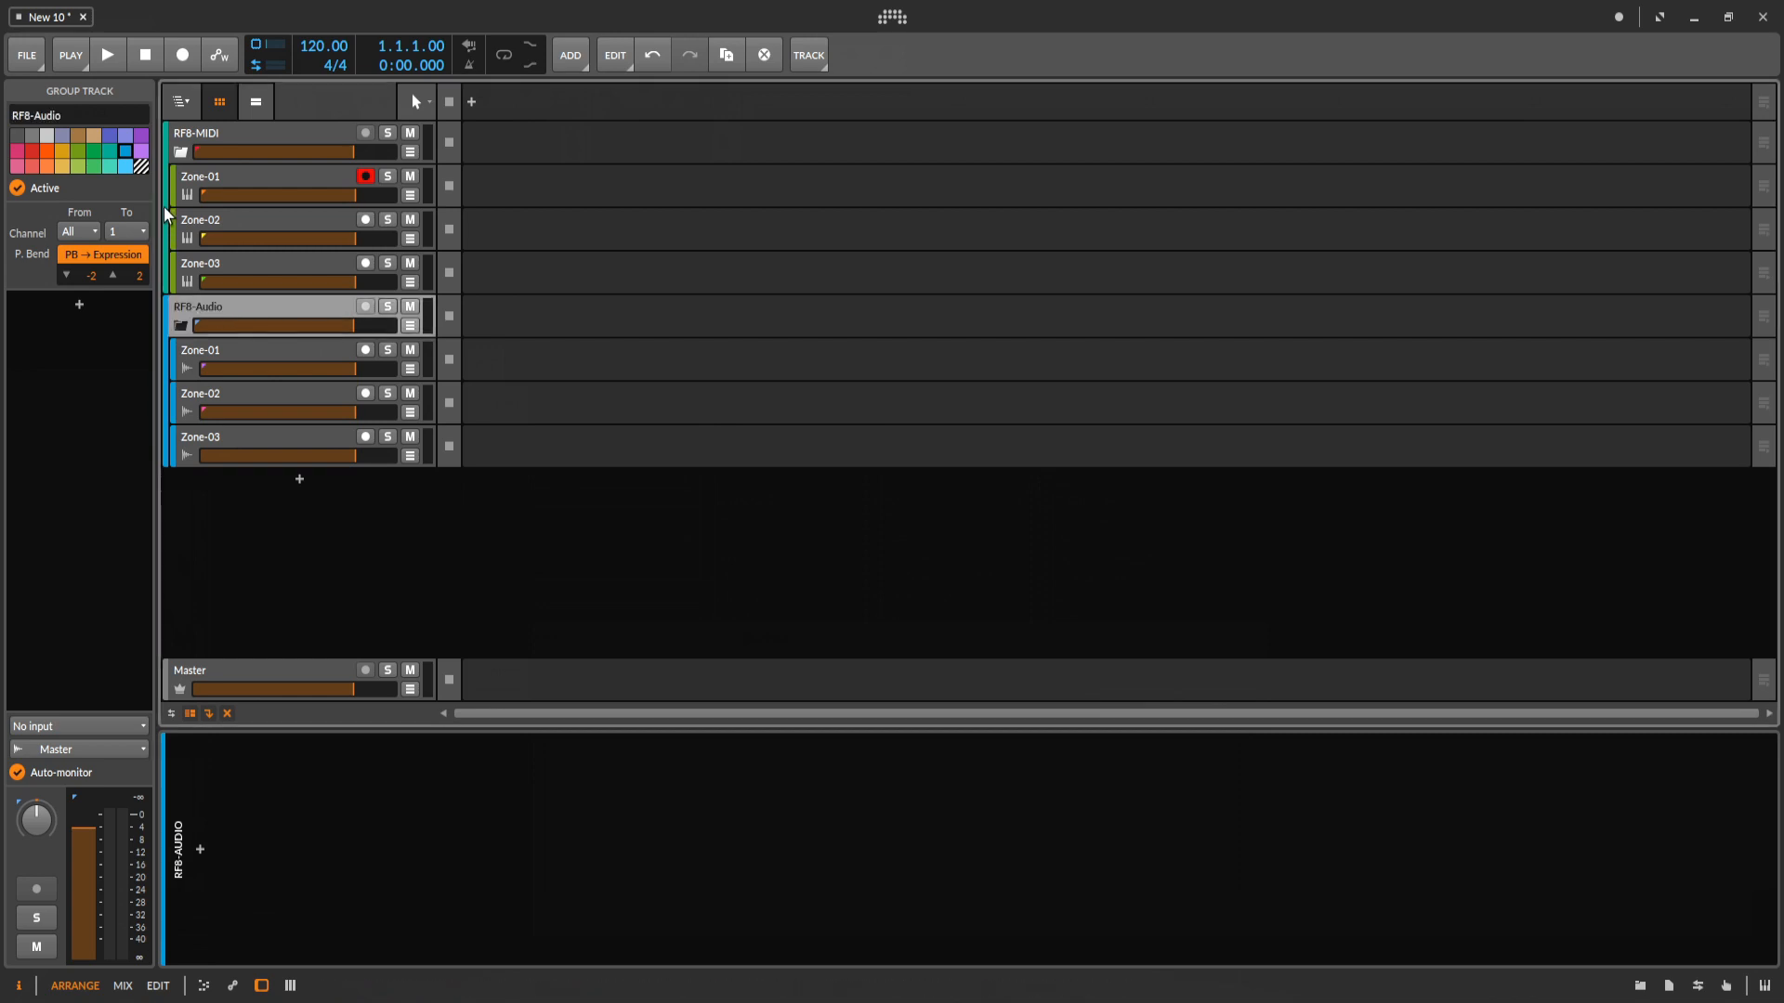
# Toggle the display of the child tracks in the RF8-MIDI and RF8-Audio groups.
pyautogui.click(182, 156)
pyautogui.click(181, 327)
pyautogui.click(181, 327)
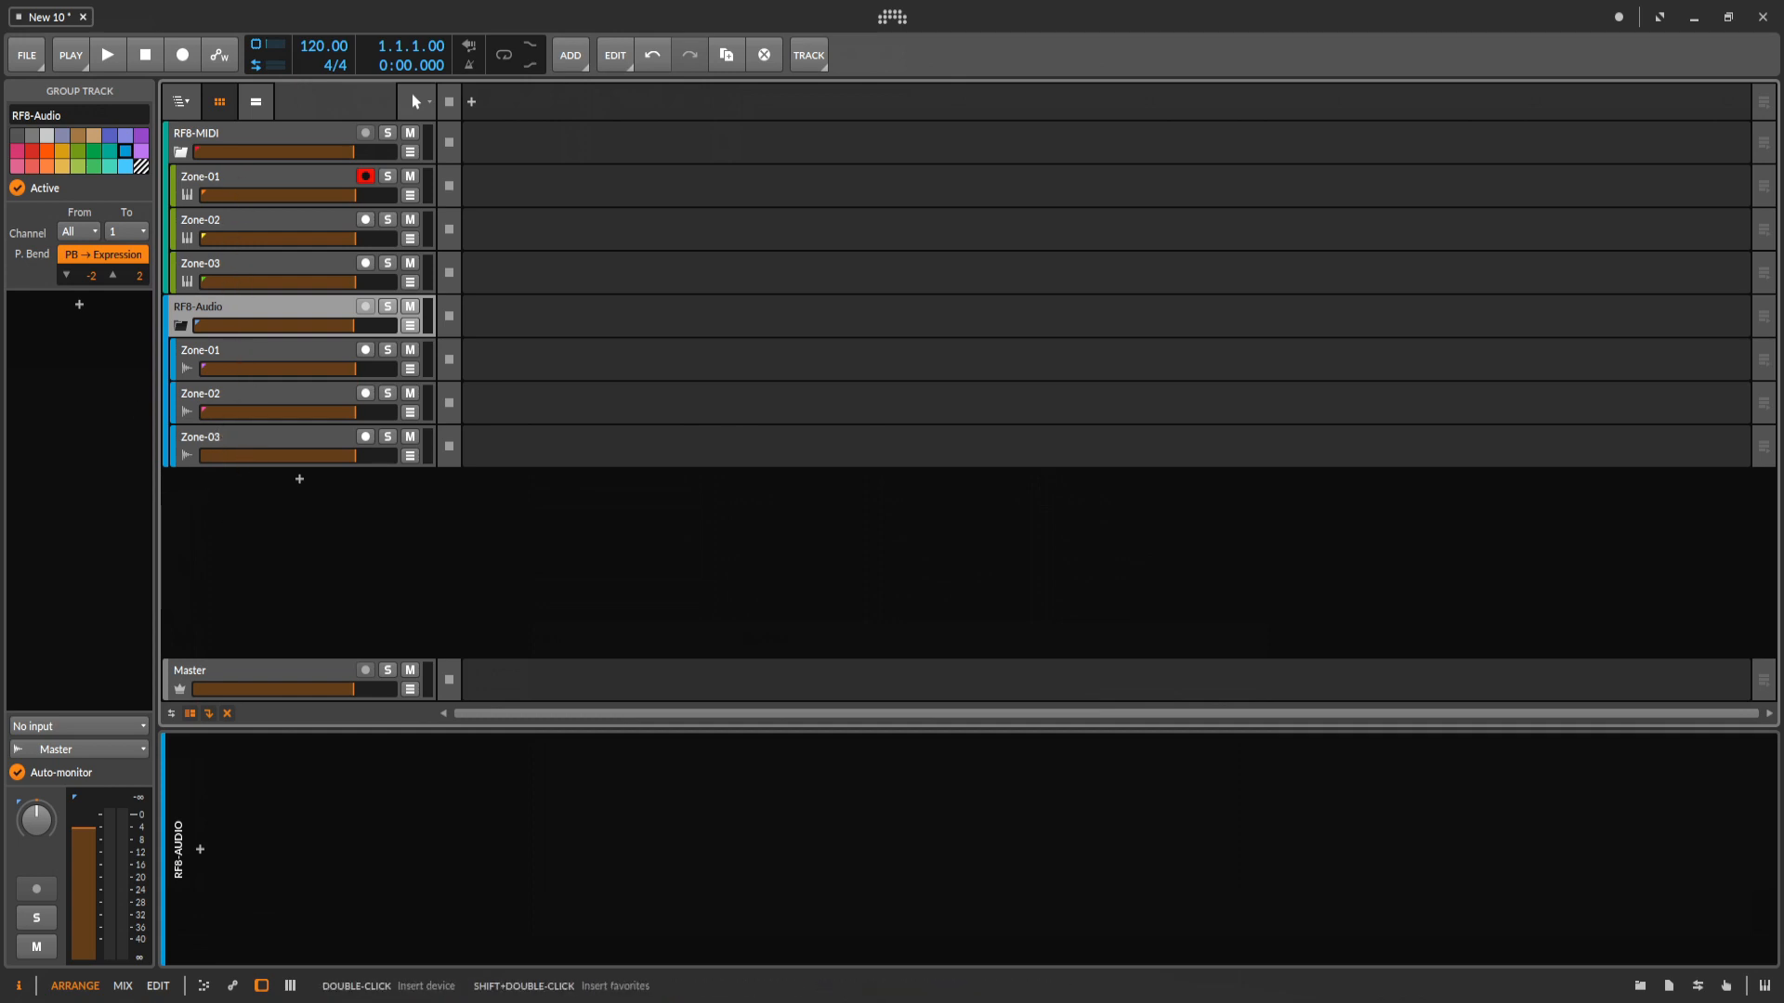
# Turn off Auto-monitor on the individual zone audio tracks in the RF8-Audio group.
pyautogui.click(288, 350)
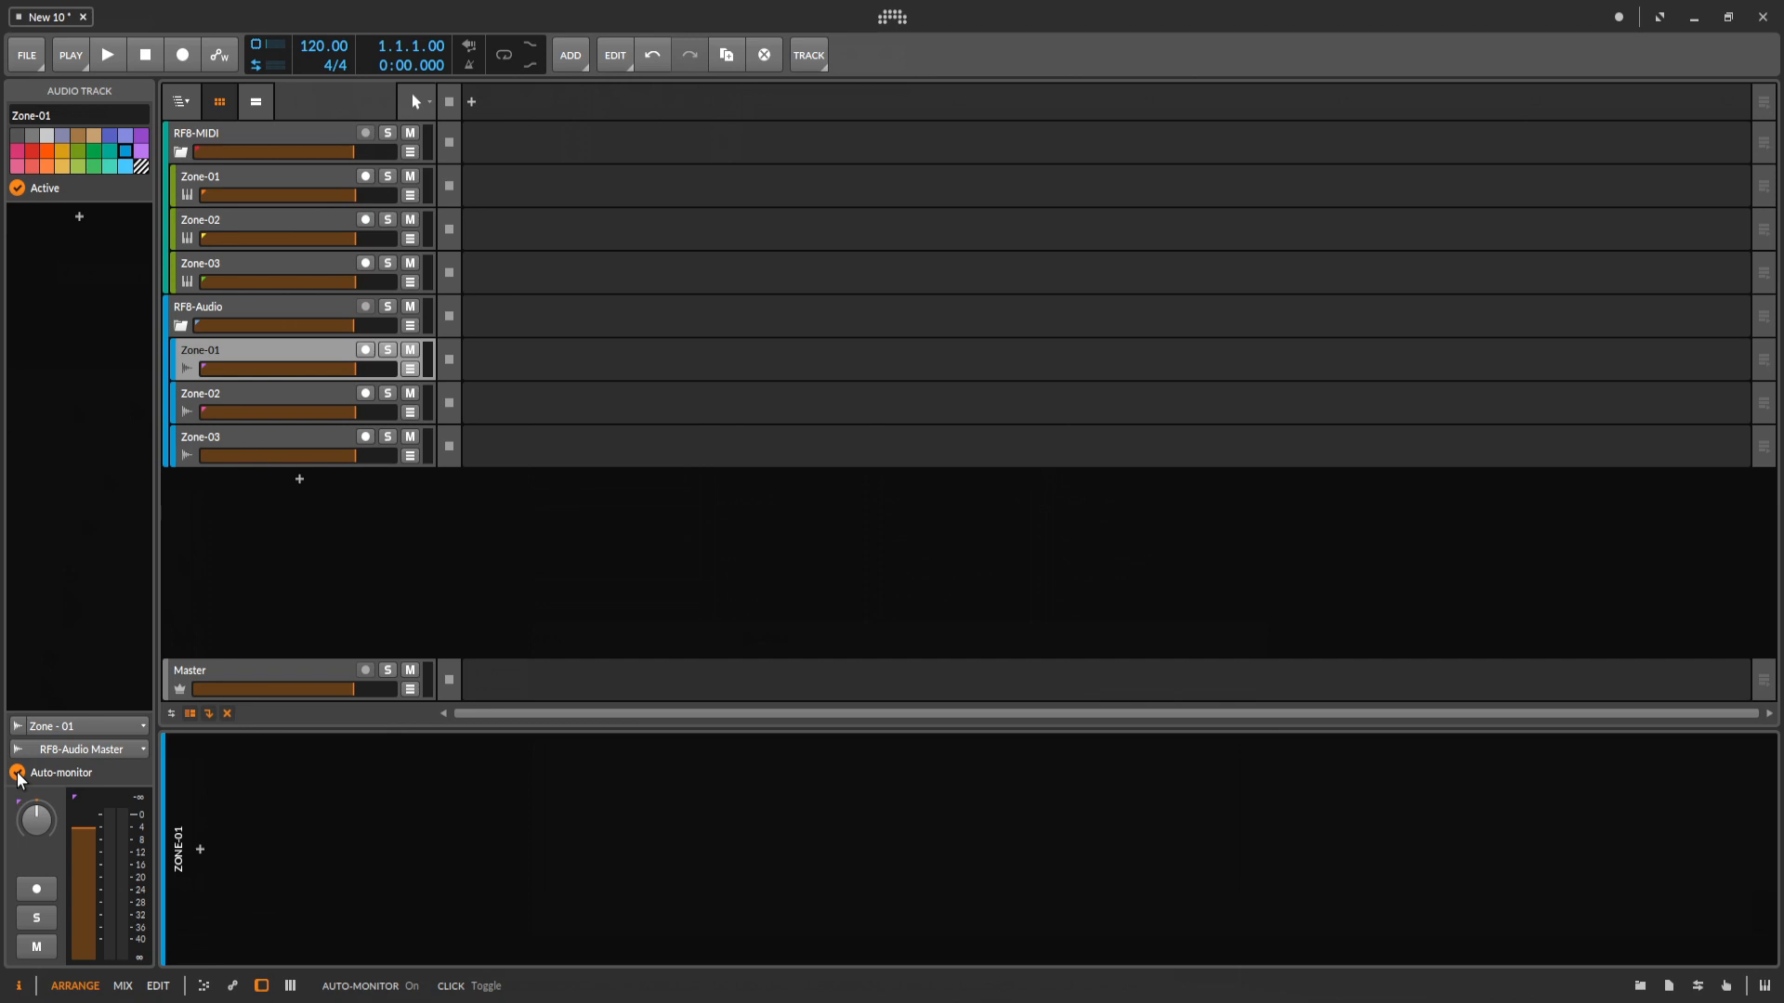
pyautogui.click(267, 401)
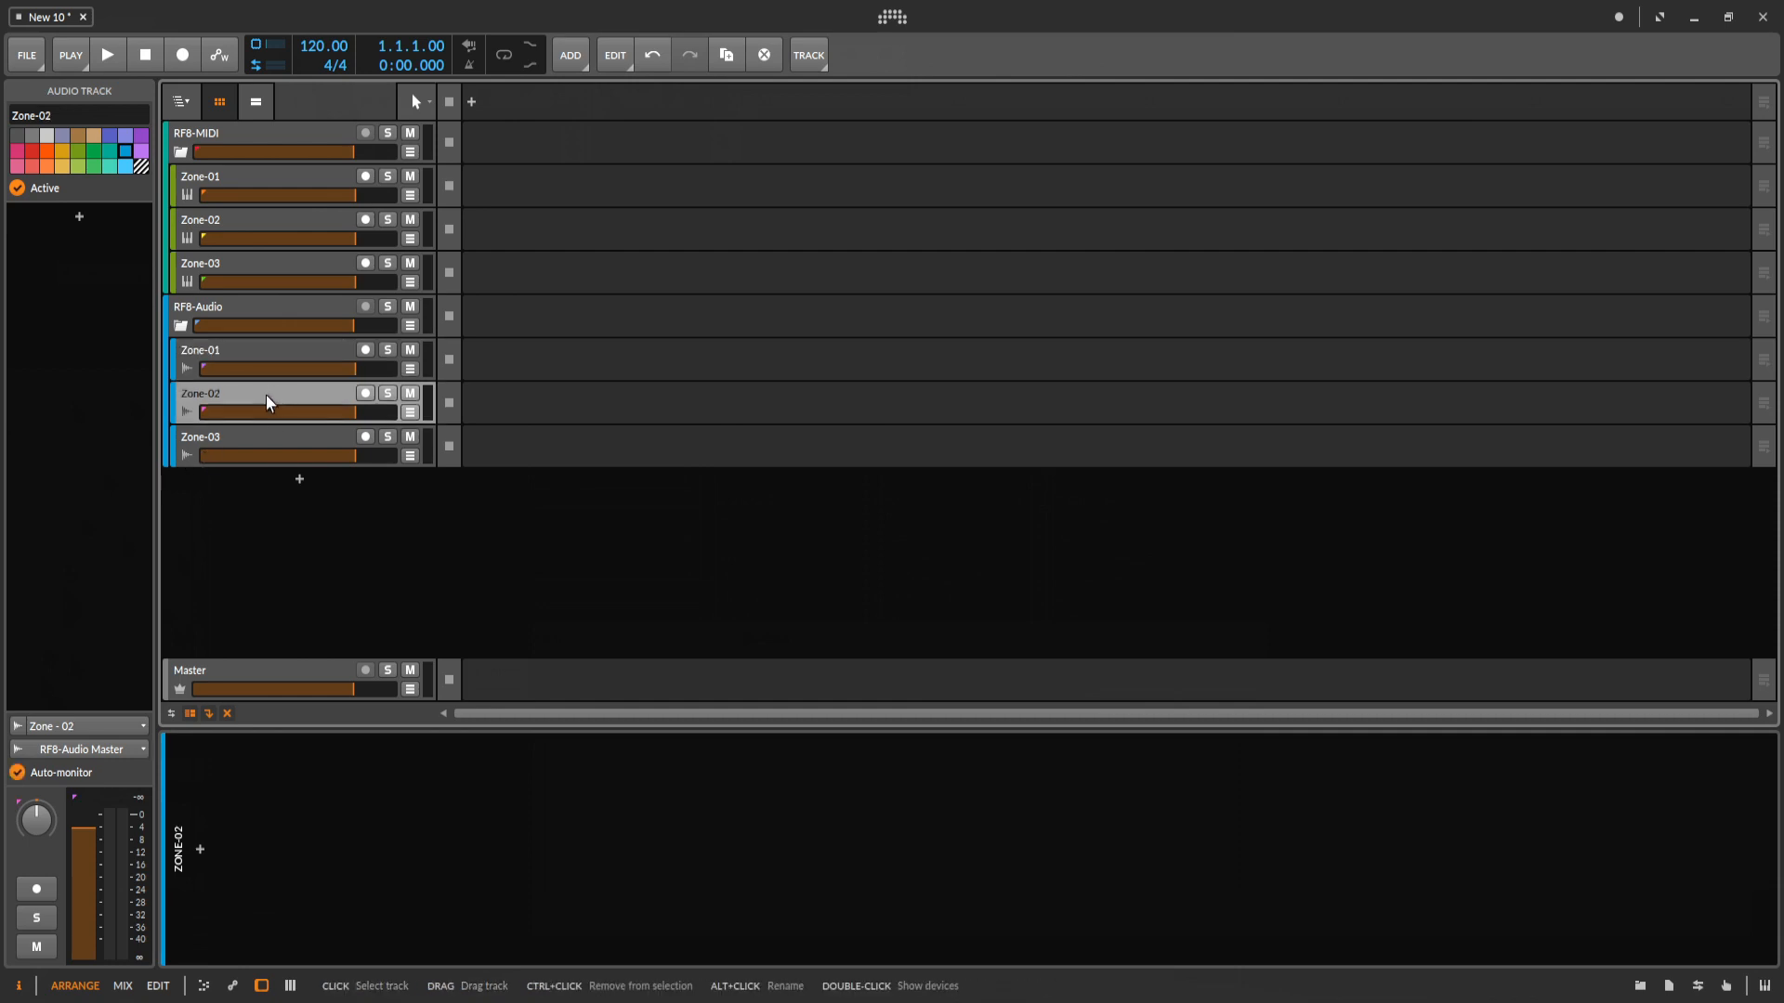
pyautogui.click(19, 775)
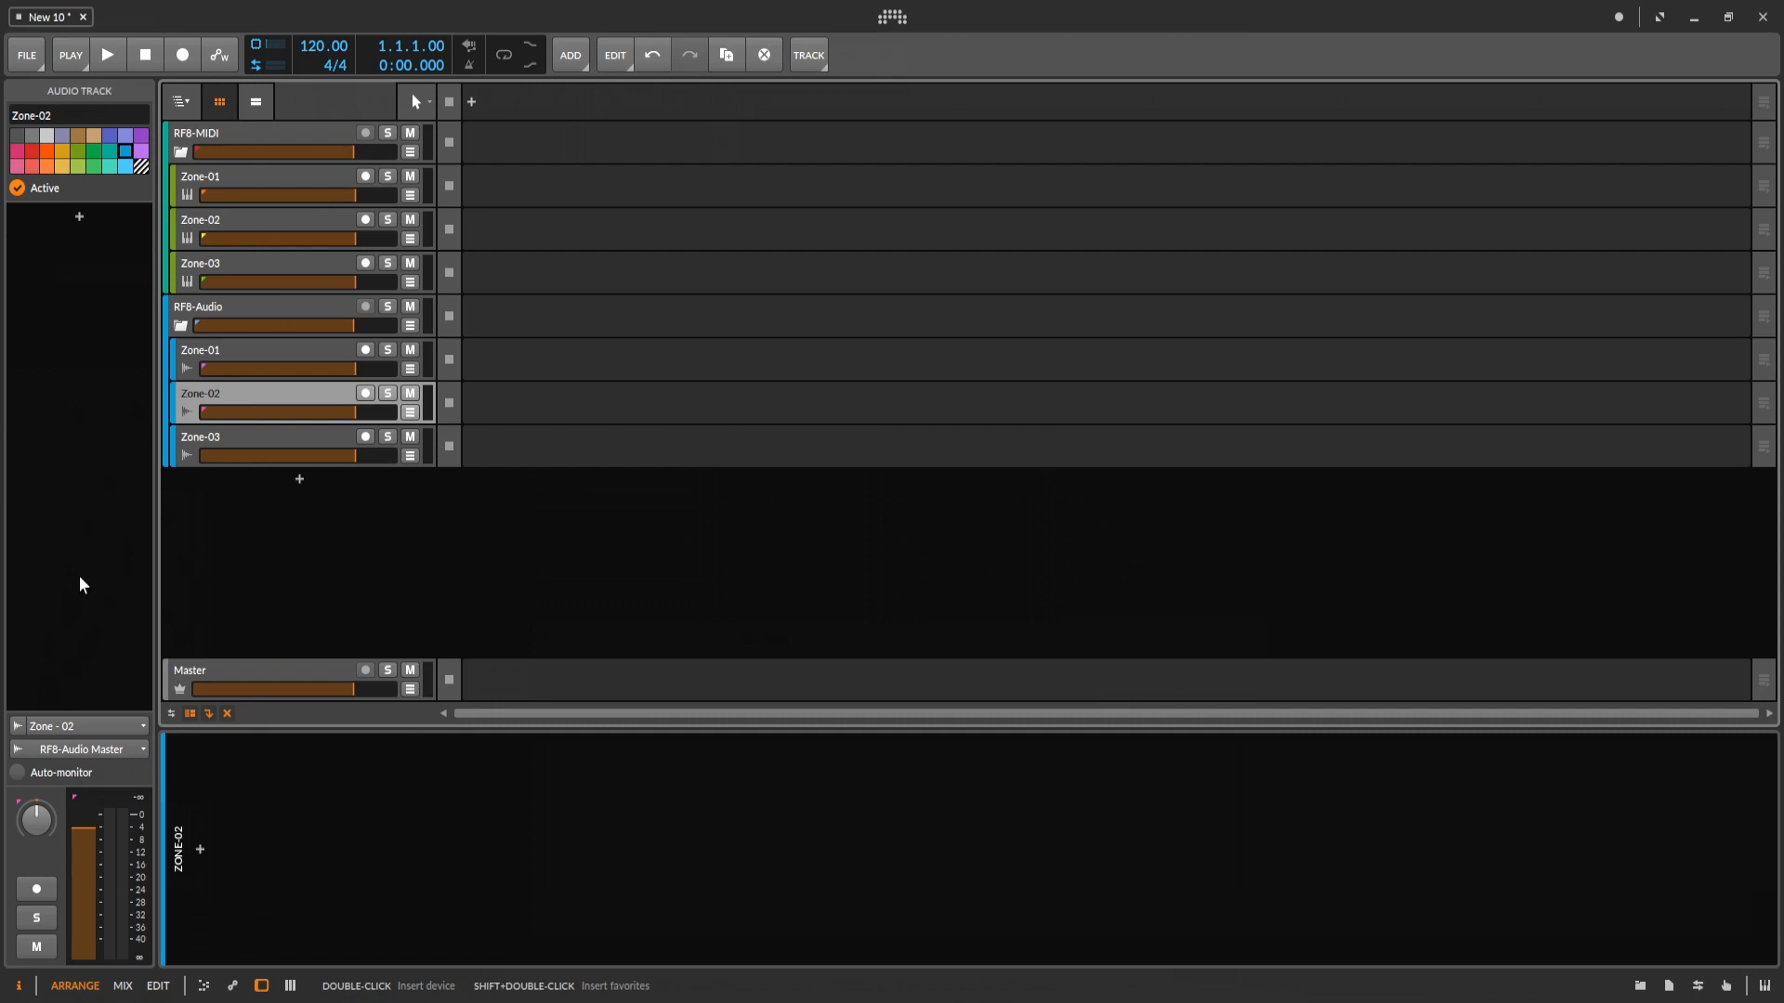
pyautogui.click(243, 448)
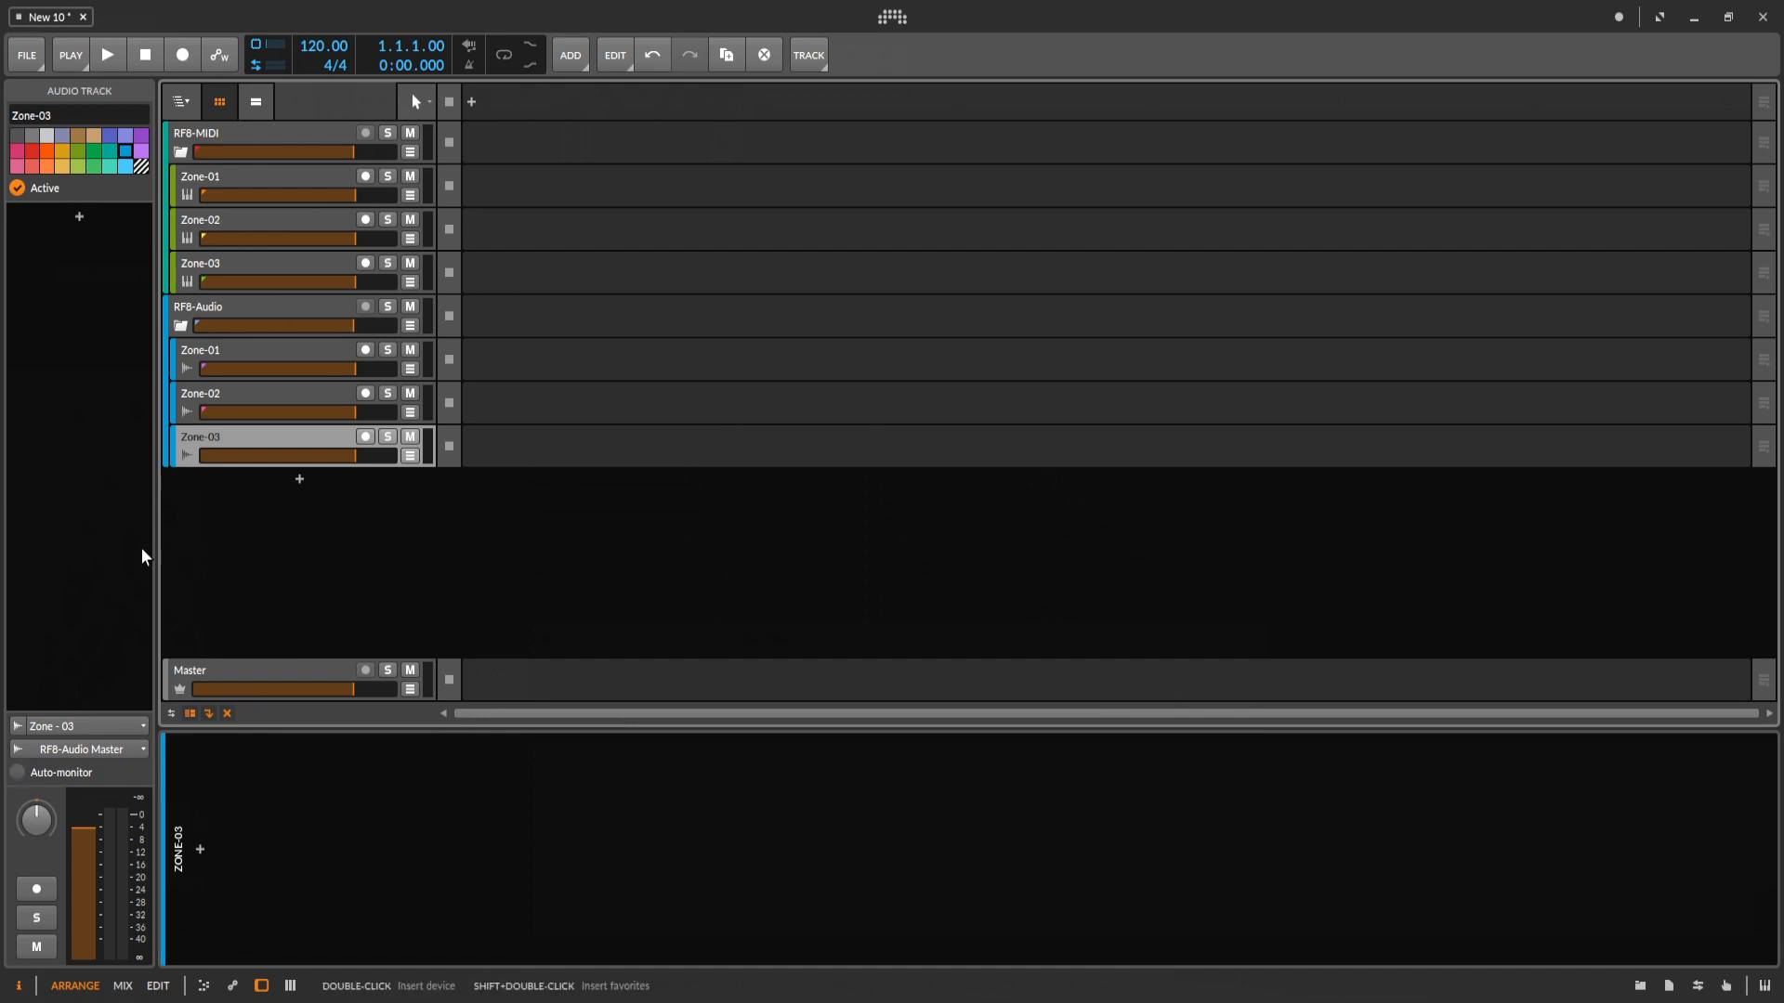
pyautogui.click(258, 400)
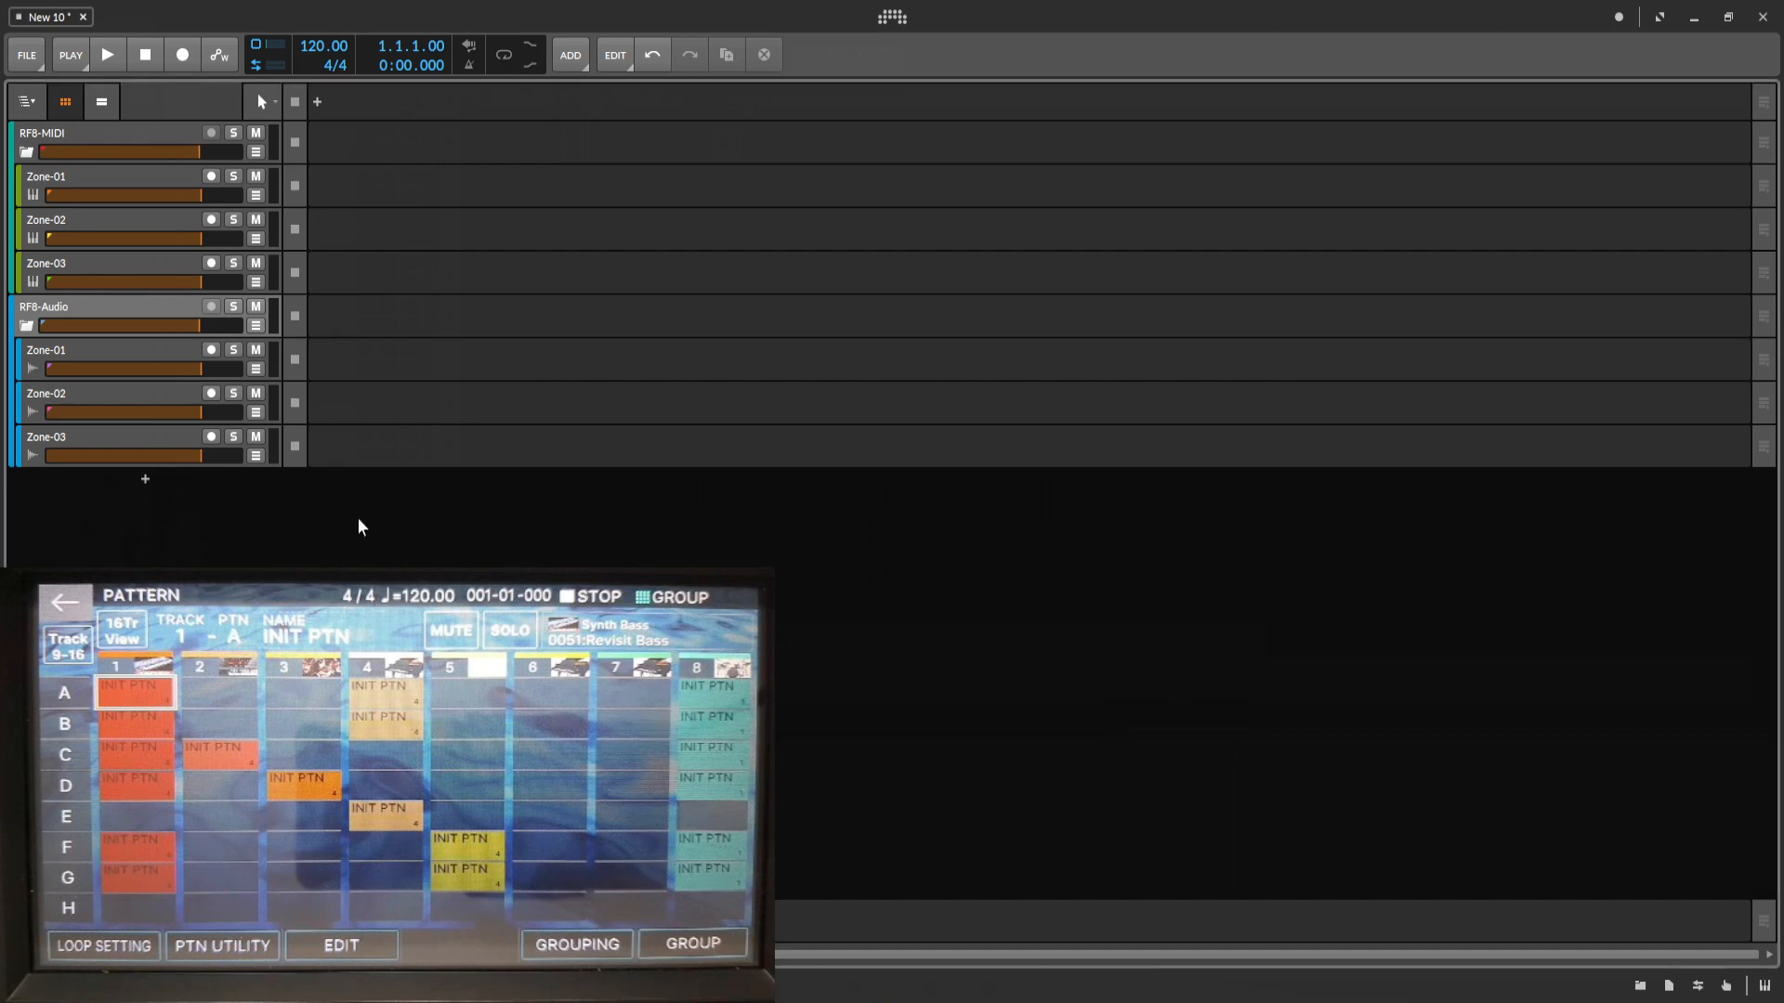
# Switch from the arranger to the mix view with the clip launcher.
pyautogui.press('Tab')
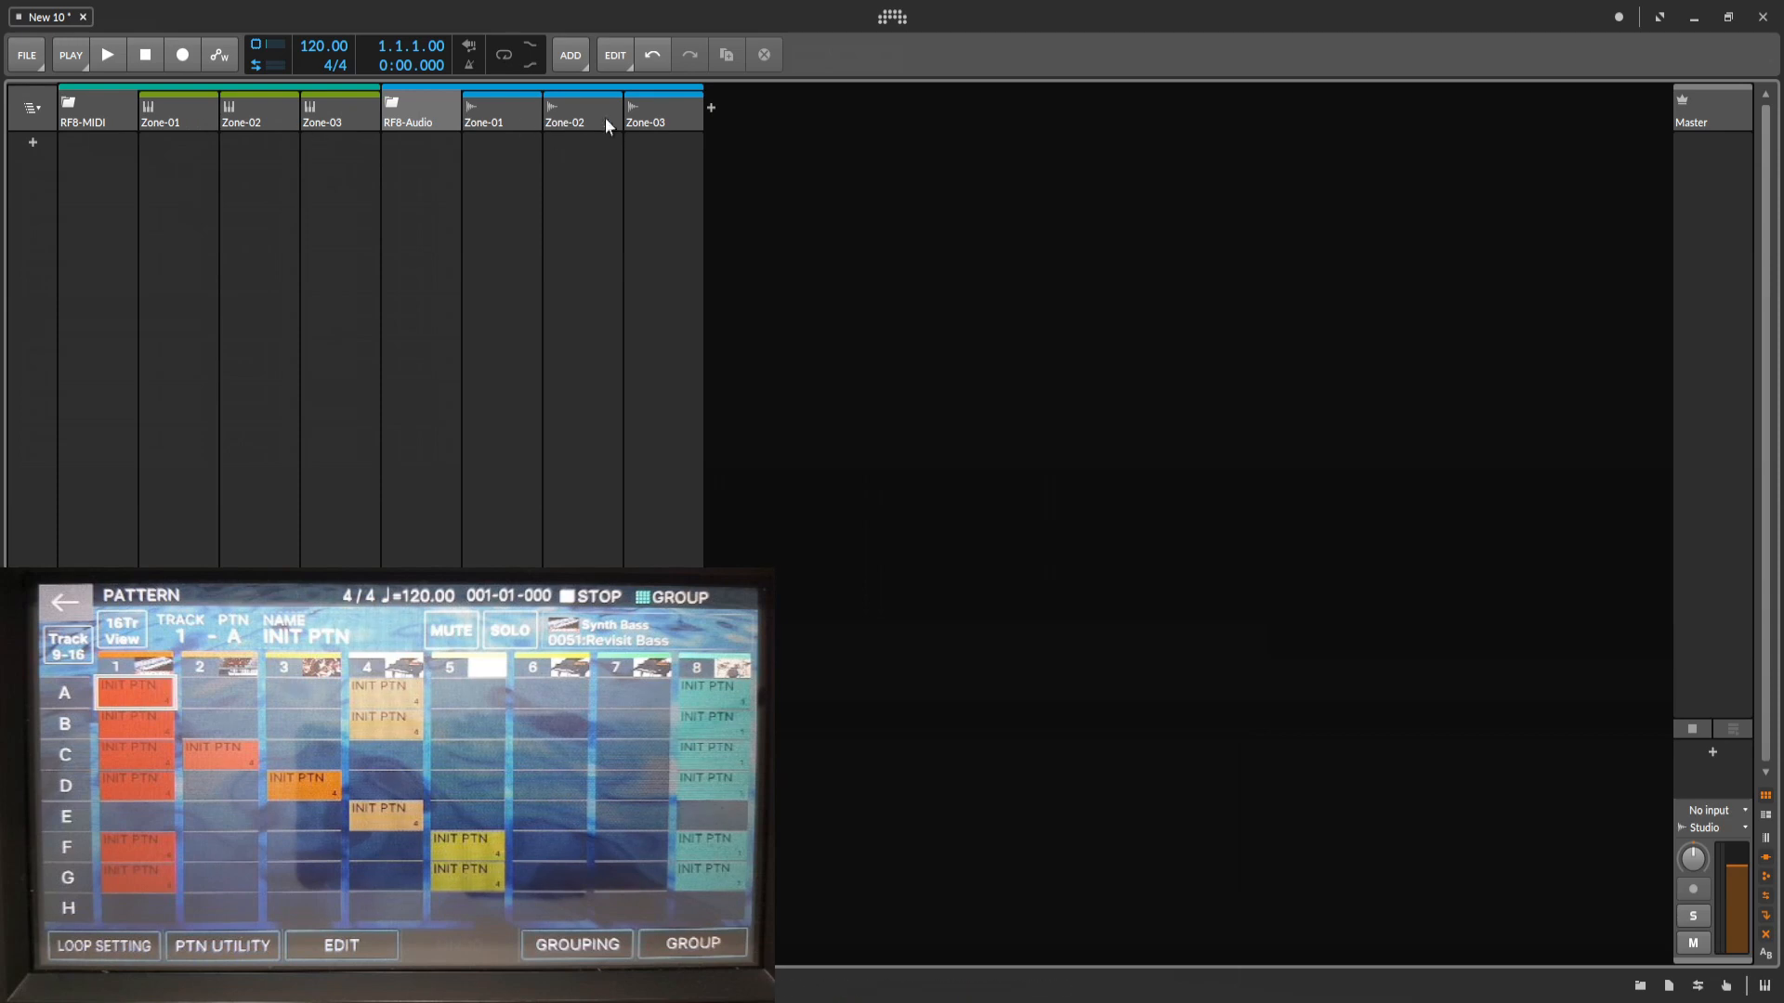
# Add a first scene to the clip launcher and name it A.
pyautogui.click(32, 144)
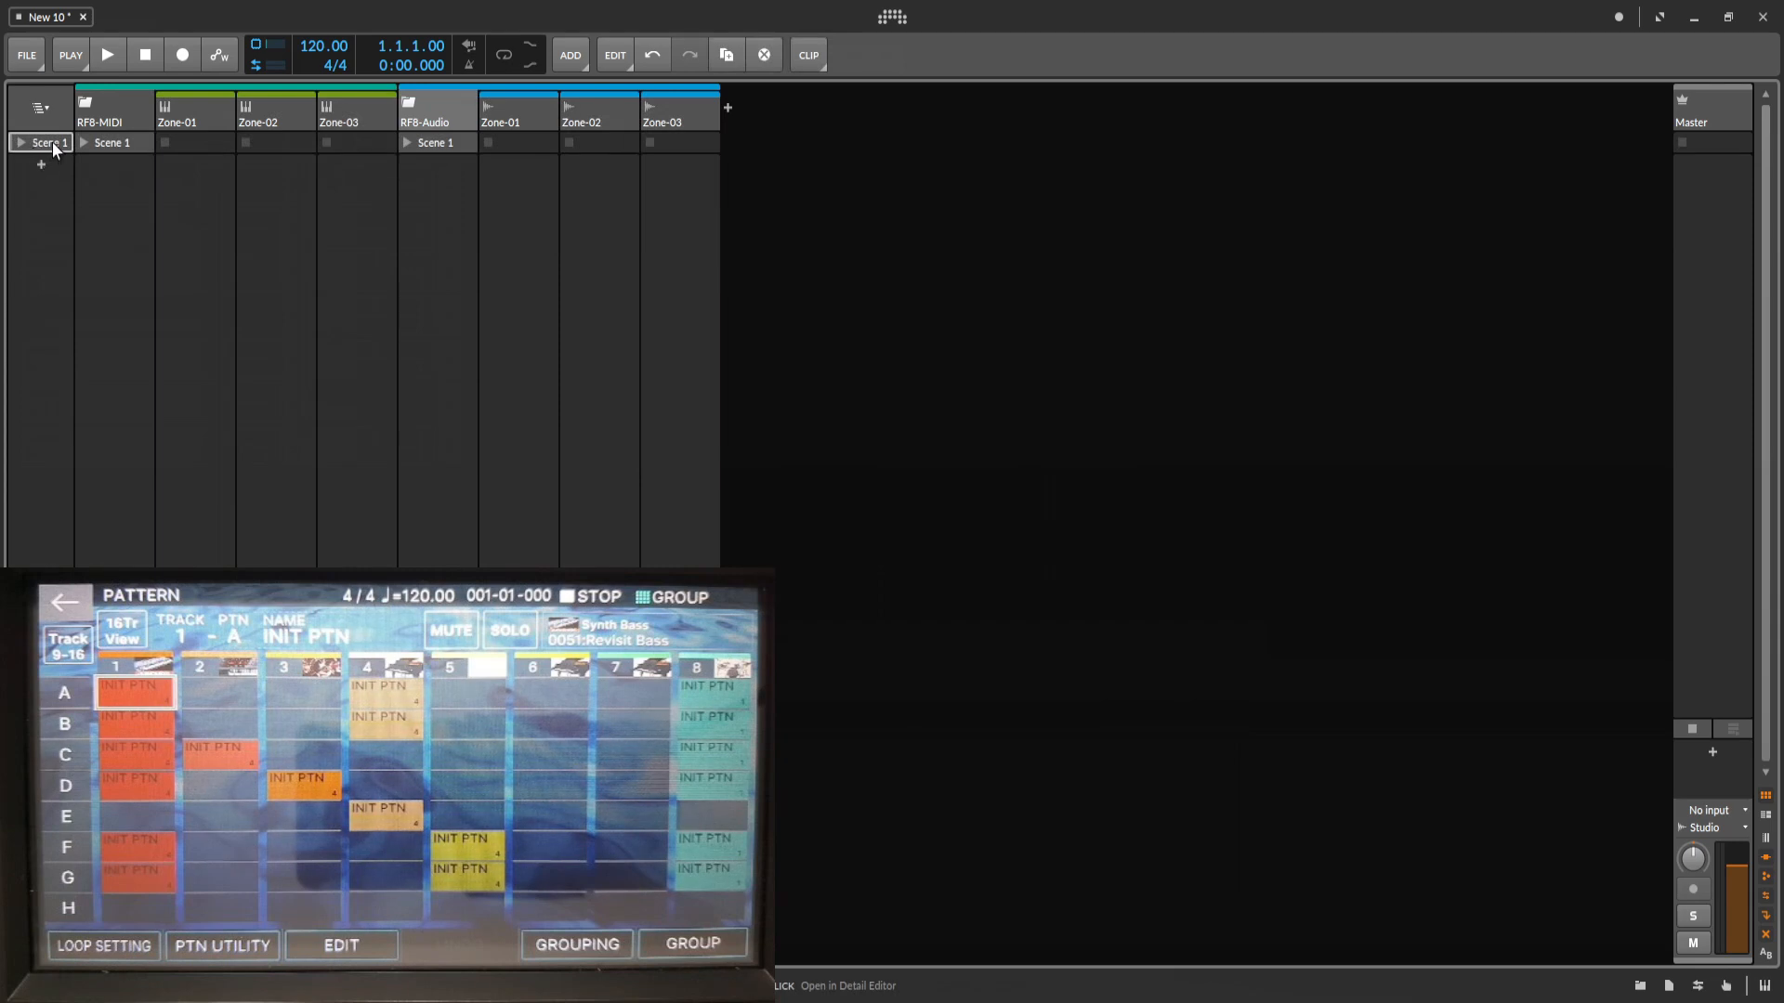
pyautogui.doubleClick(52, 141)
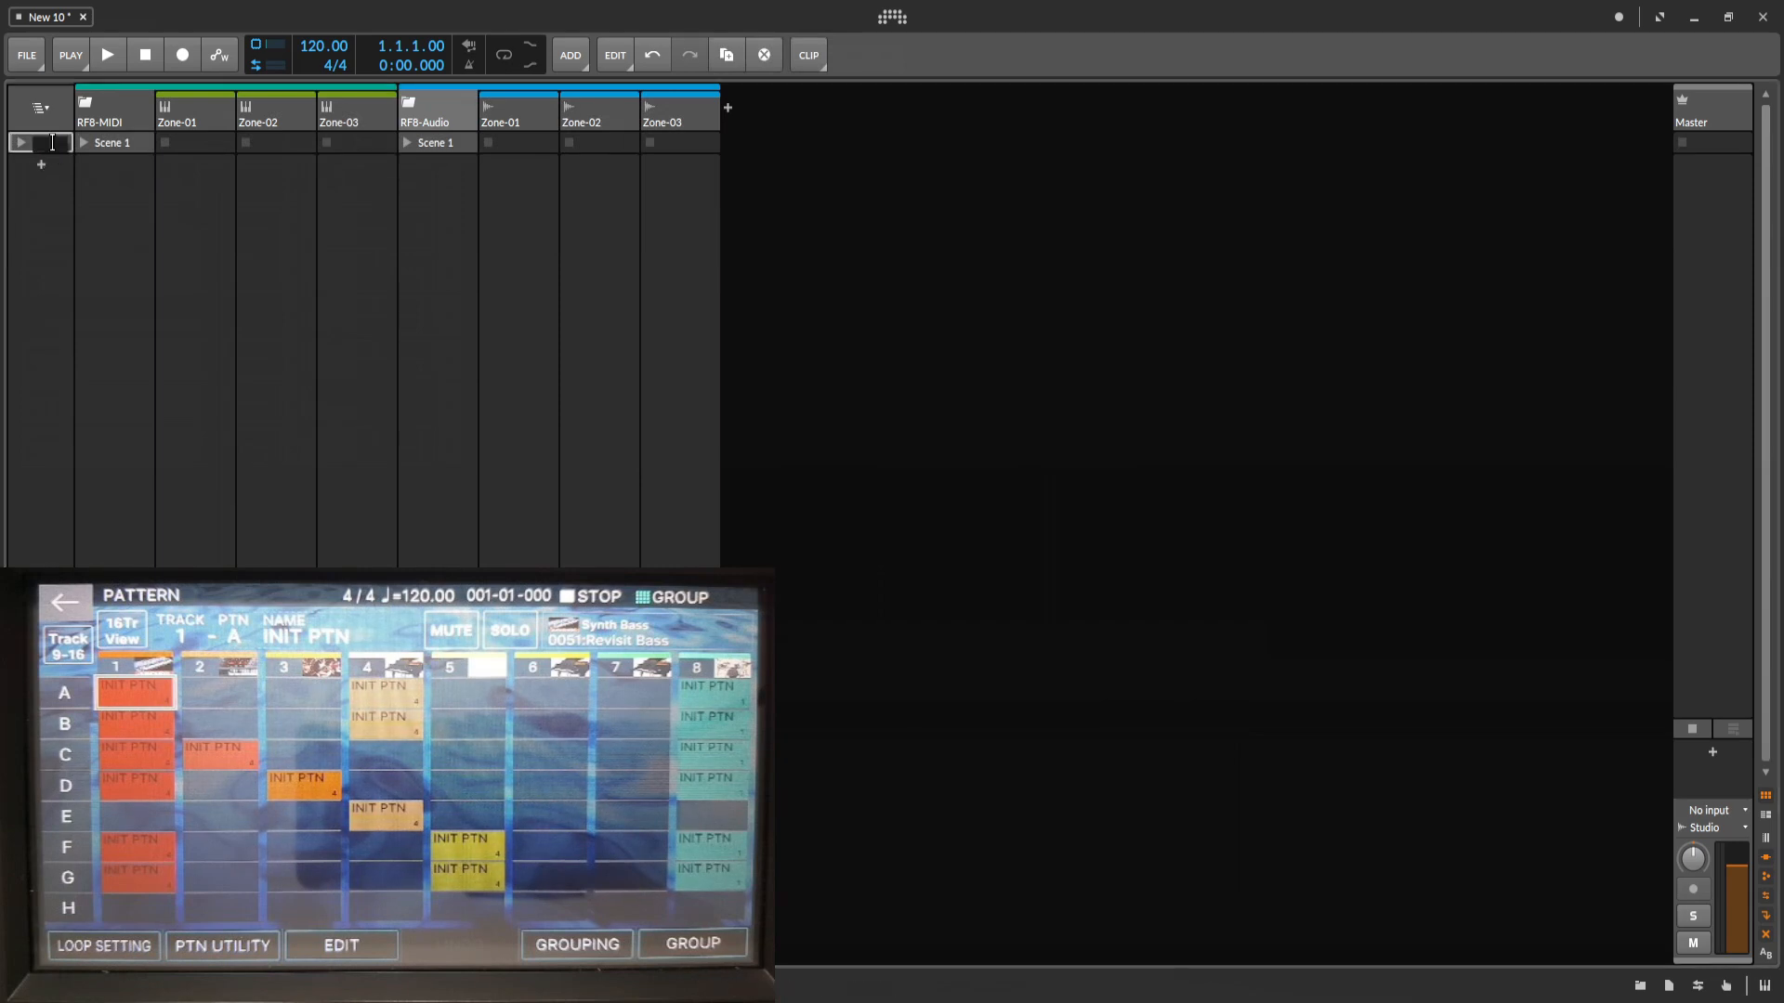
pyautogui.press('Return')
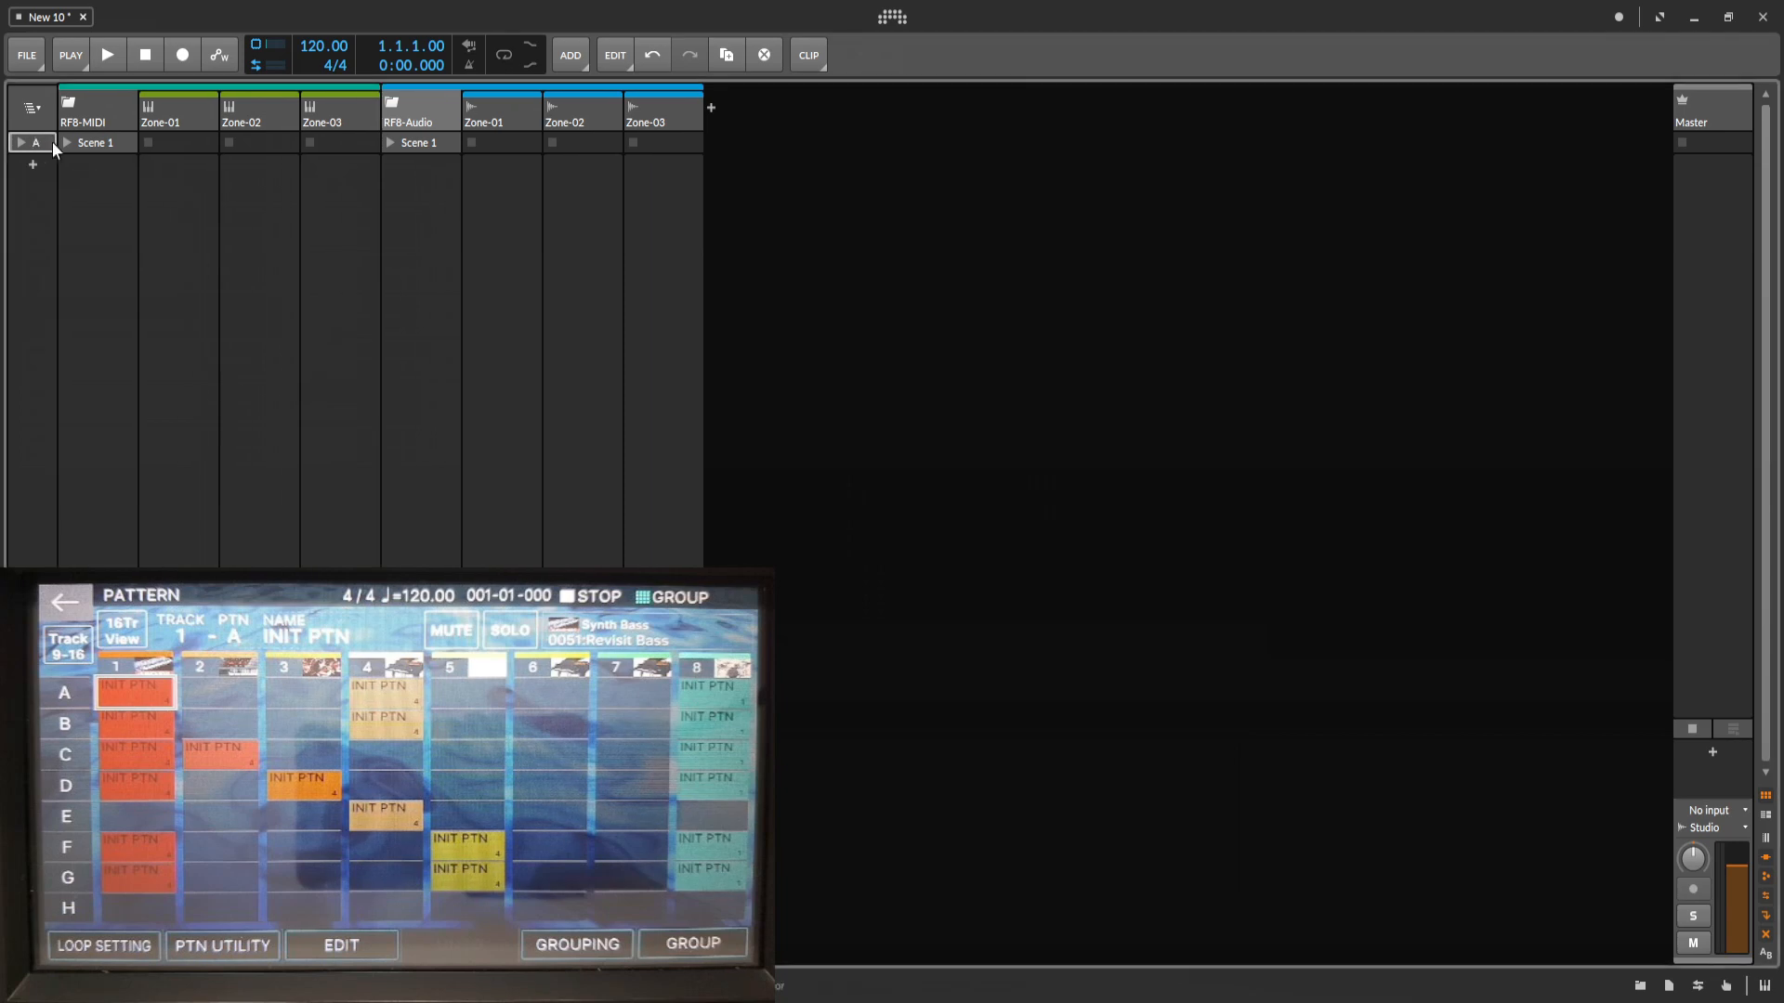
pyautogui.click(104, 142)
pyautogui.click(420, 142)
# Add a second scene below scene A in the clip launcher and name it B.
pyautogui.click(32, 166)
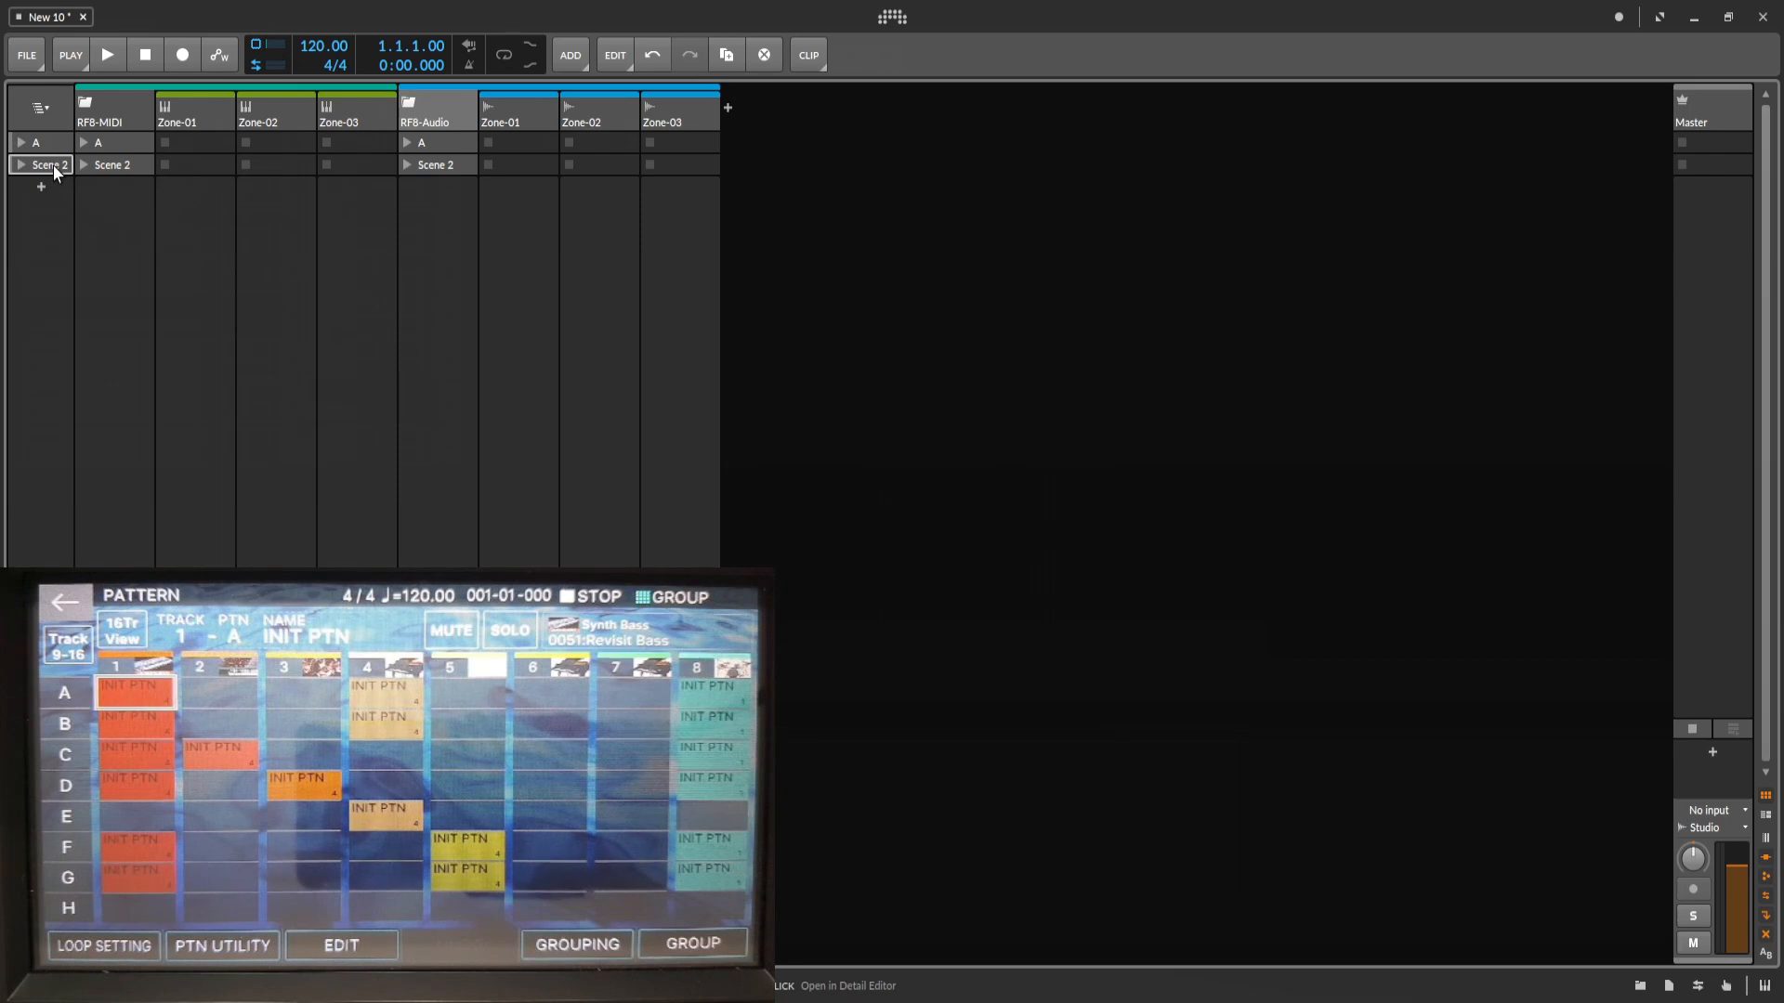
pyautogui.doubleClick(53, 164)
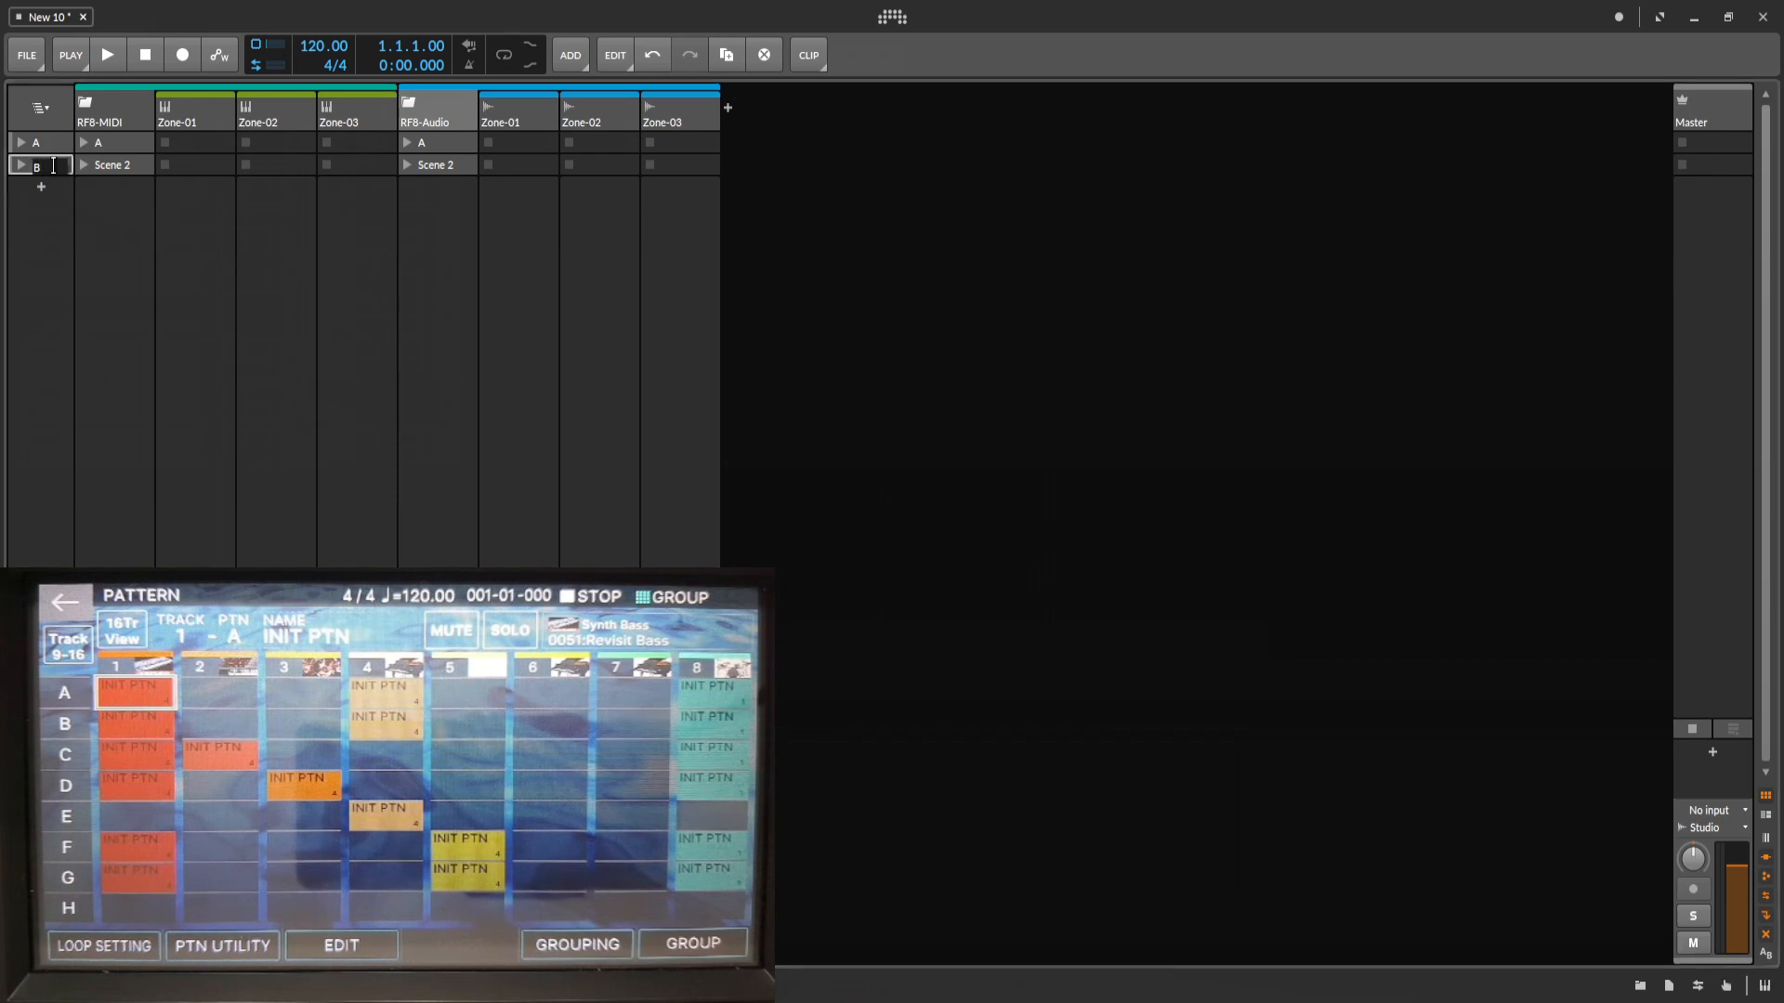
pyautogui.write('B')
pyautogui.press('Return')
pyautogui.click(432, 169)
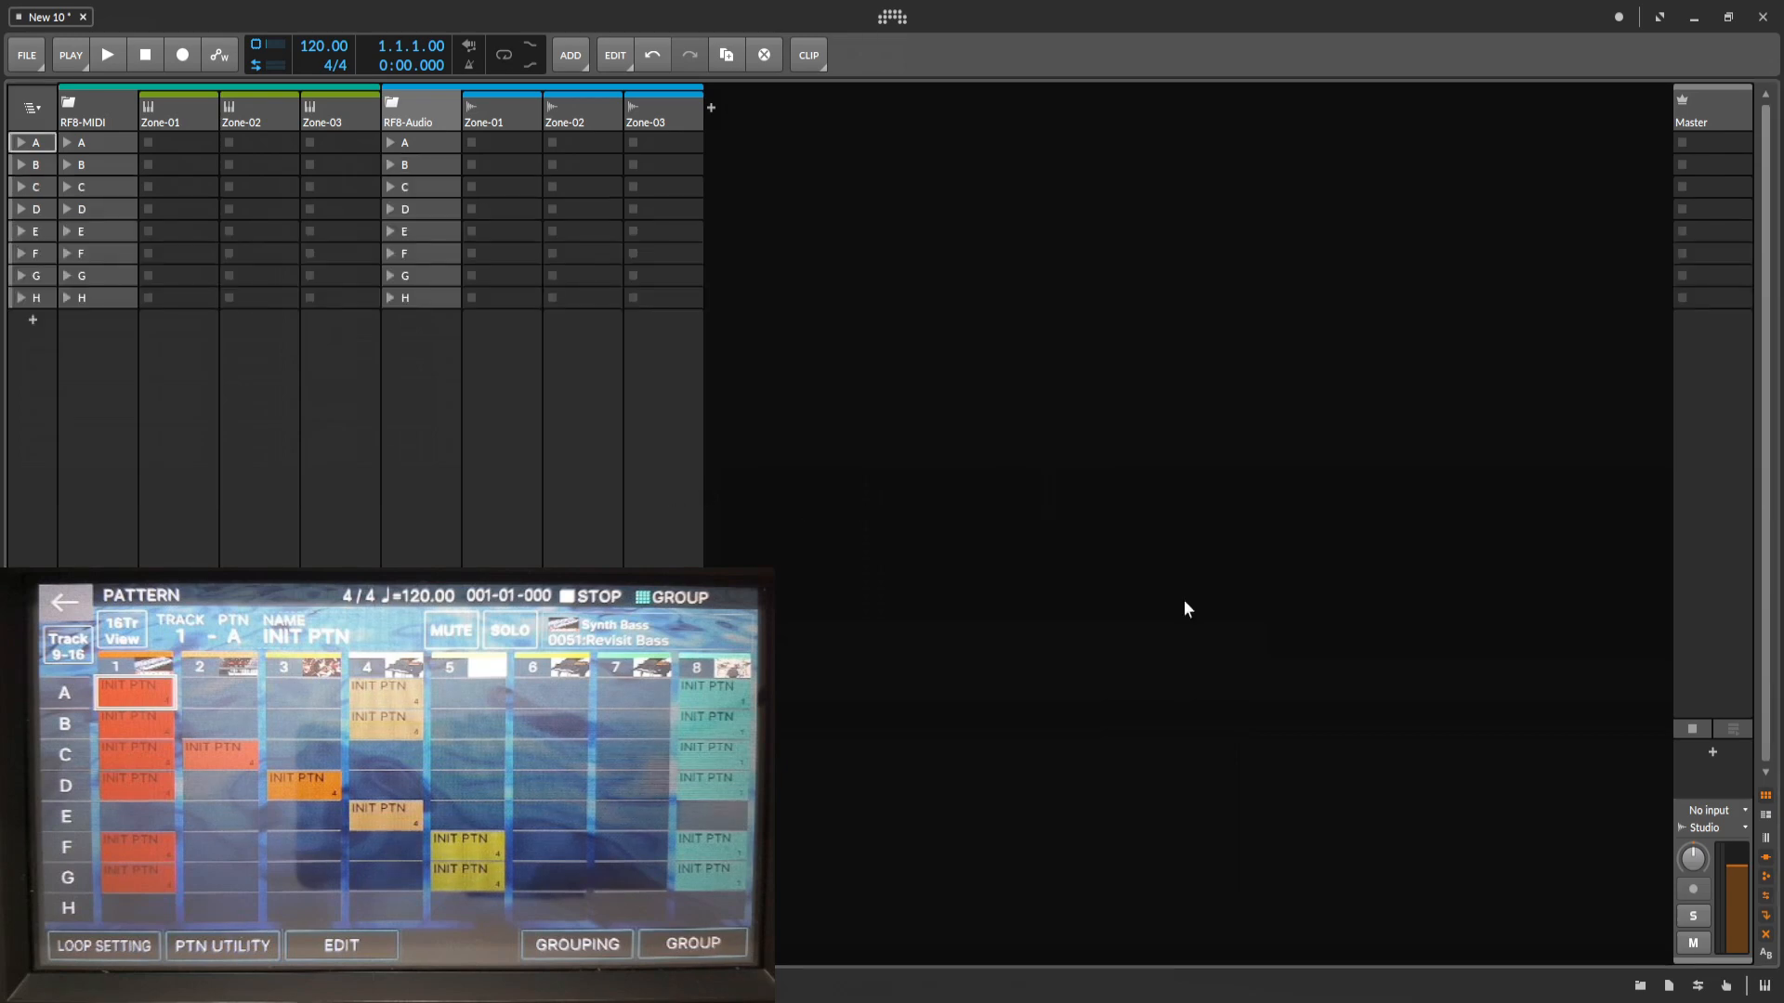
# Enlarge the clip launcher's slots and check the scene layout in both the arrange and mix views.
pyautogui.click(1768, 817)
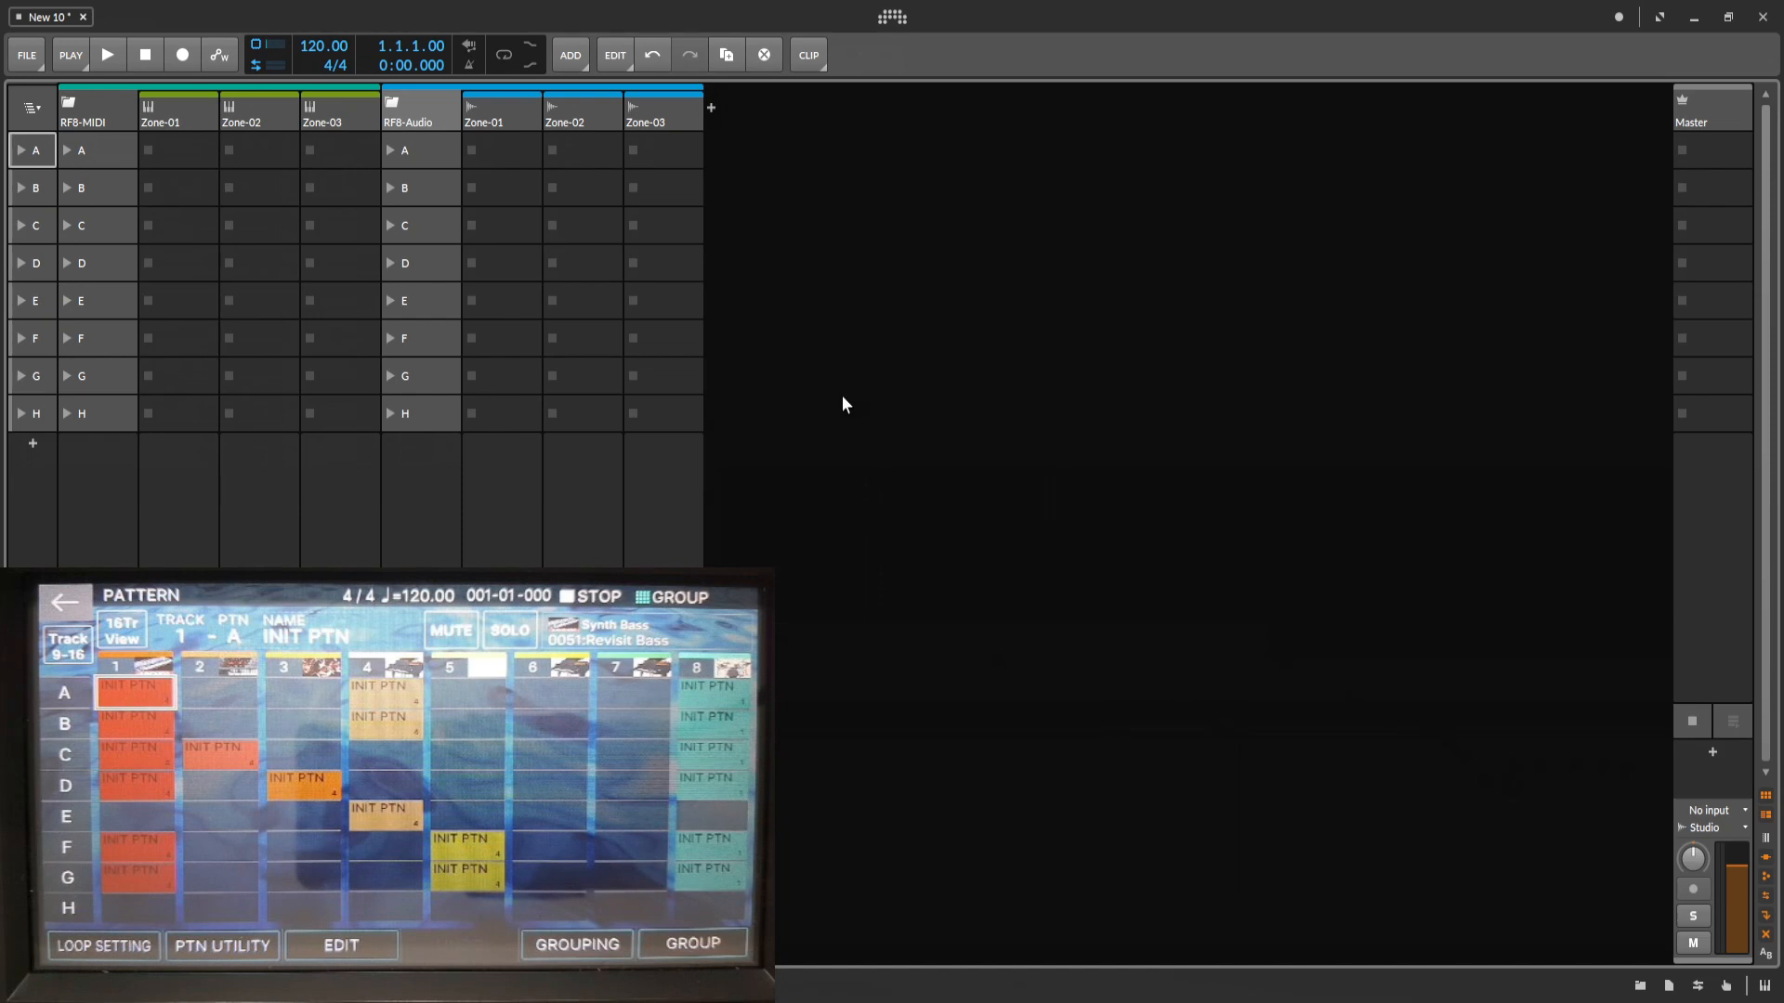
pyautogui.press('Tab')
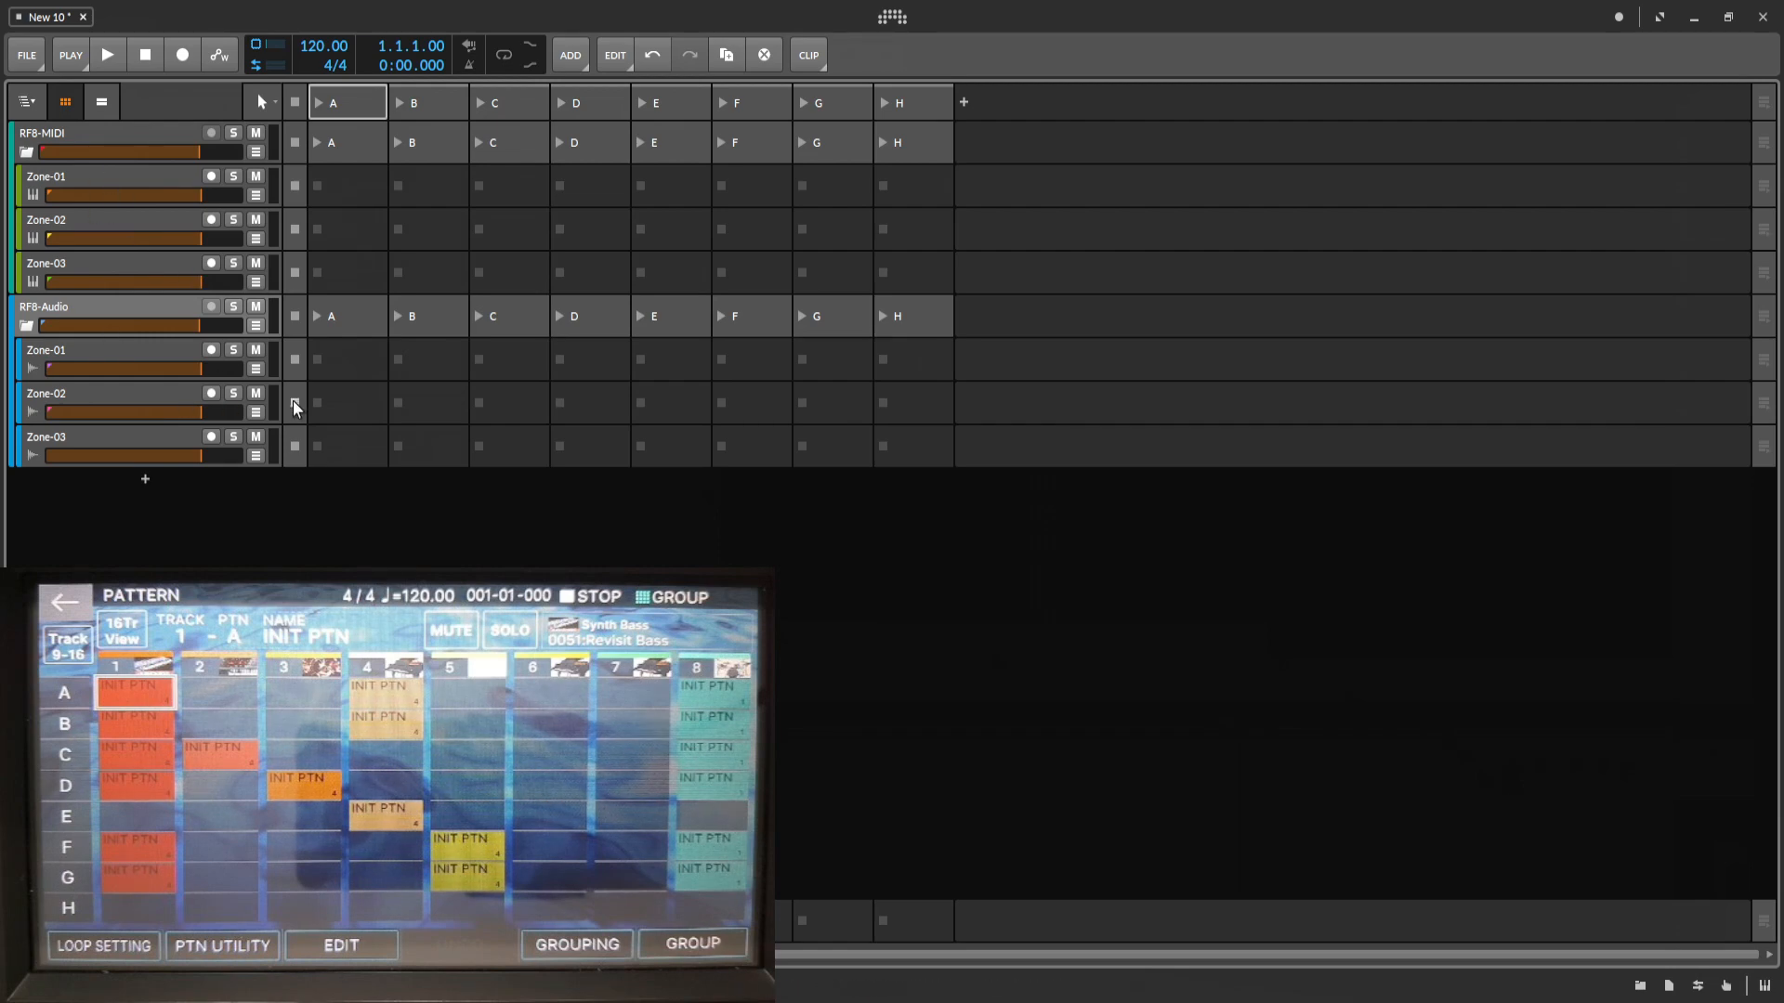
pyautogui.press('Tab')
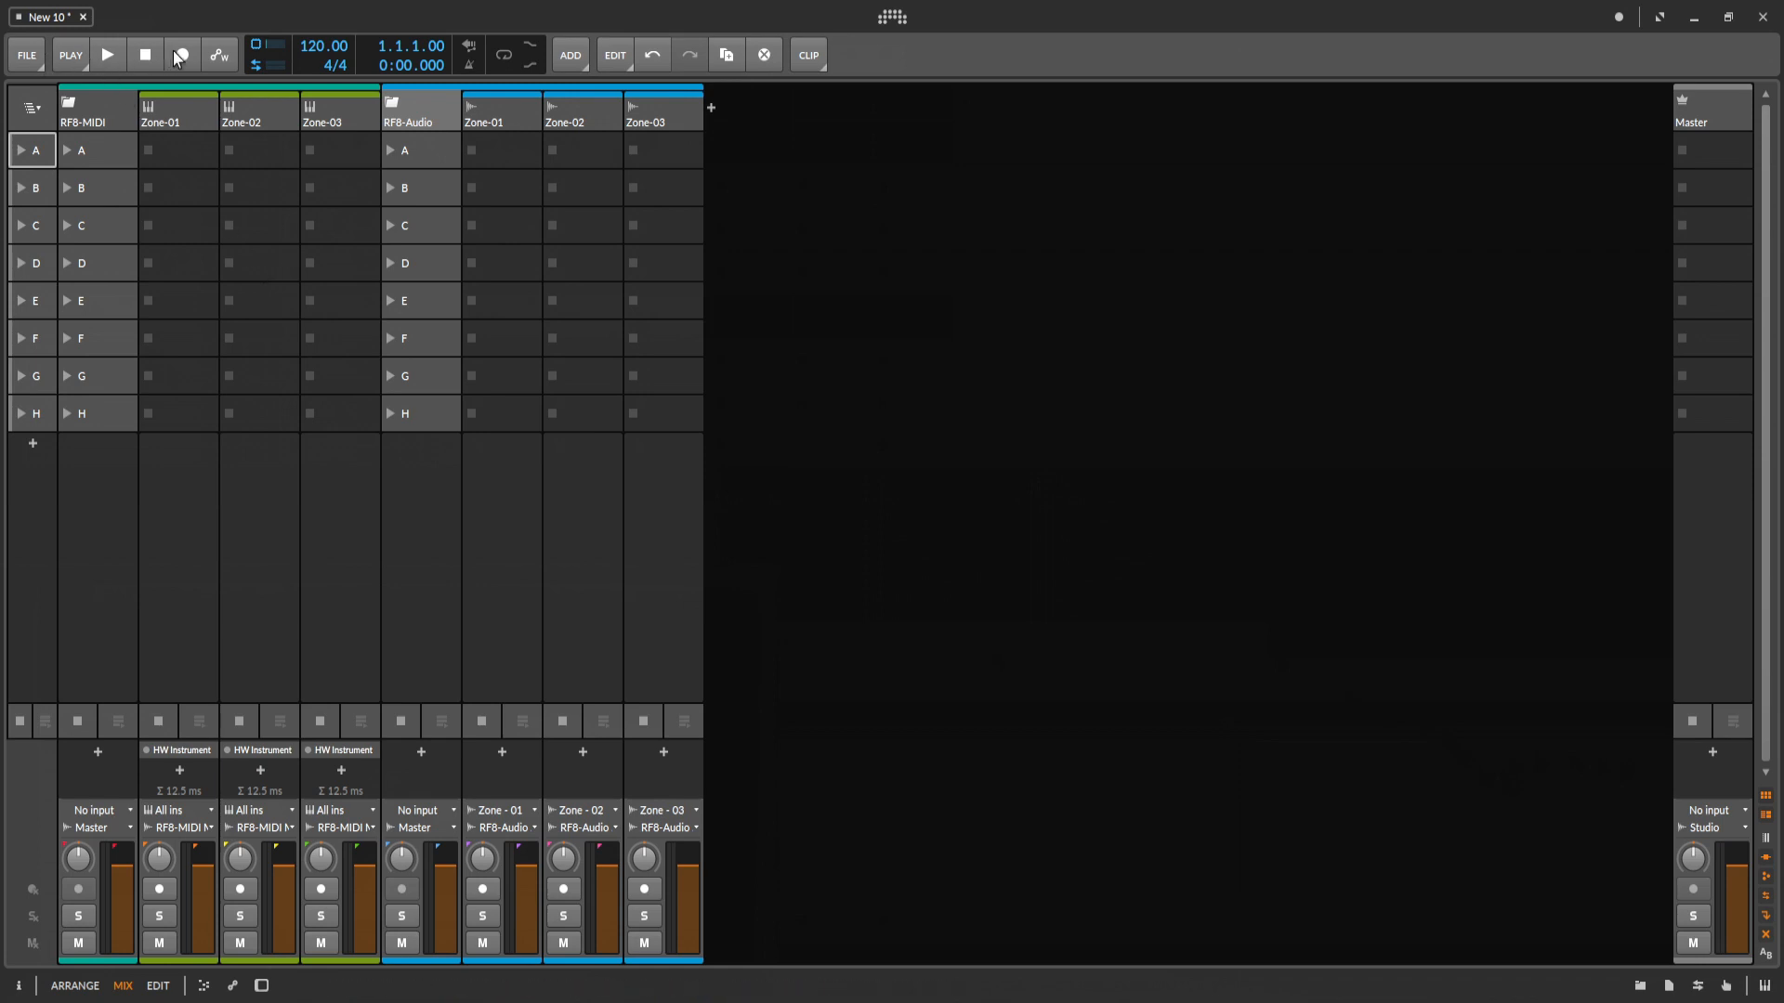
# Set the post recording action in the play settings to Record into Next Free Slot.
pyautogui.click(72, 57)
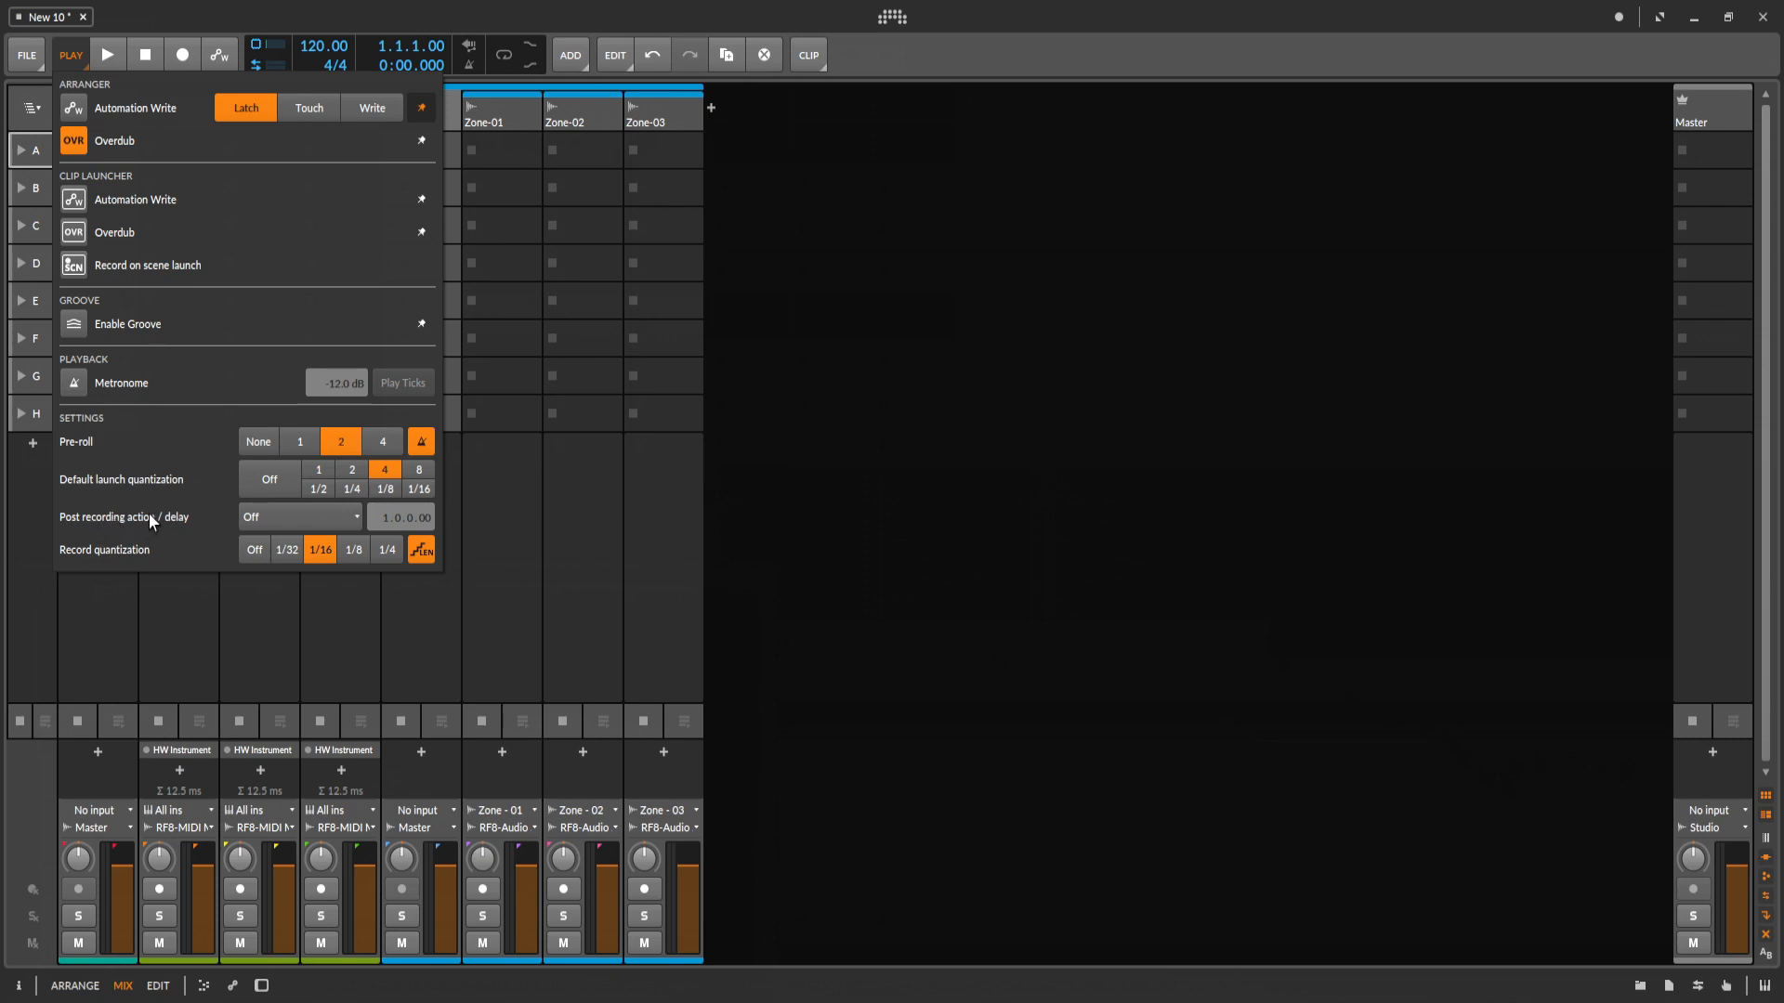
pyautogui.click(334, 511)
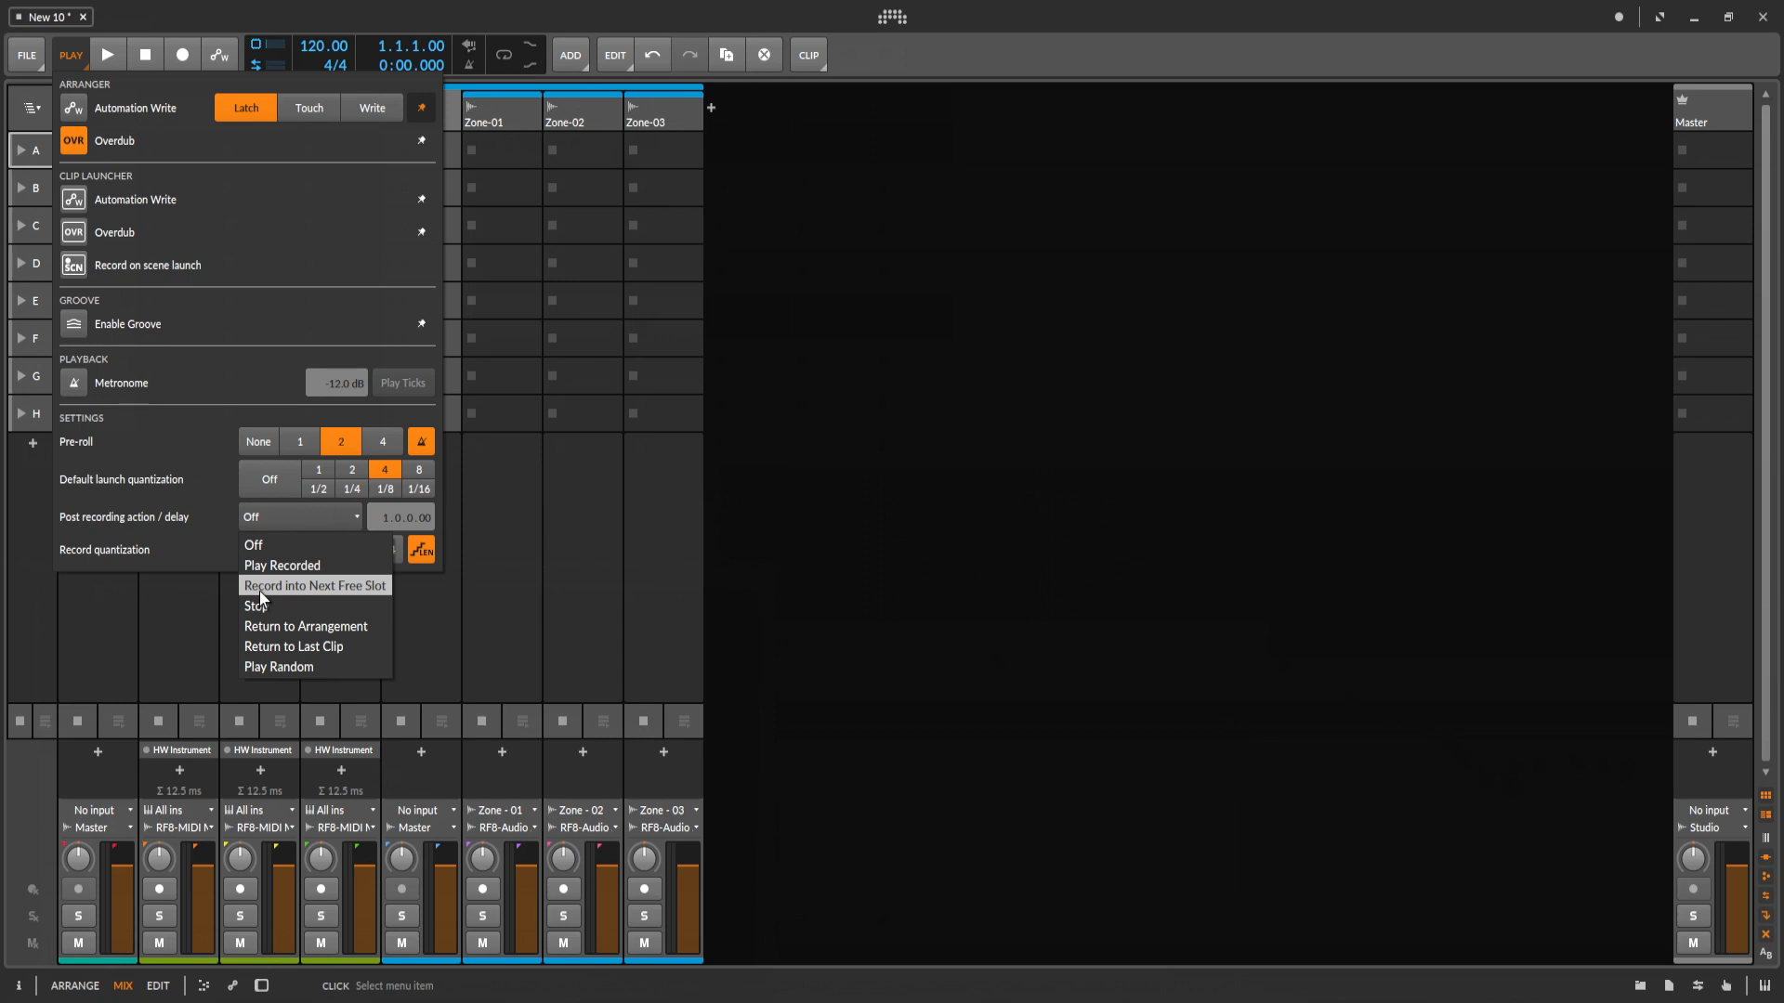
pyautogui.click(329, 587)
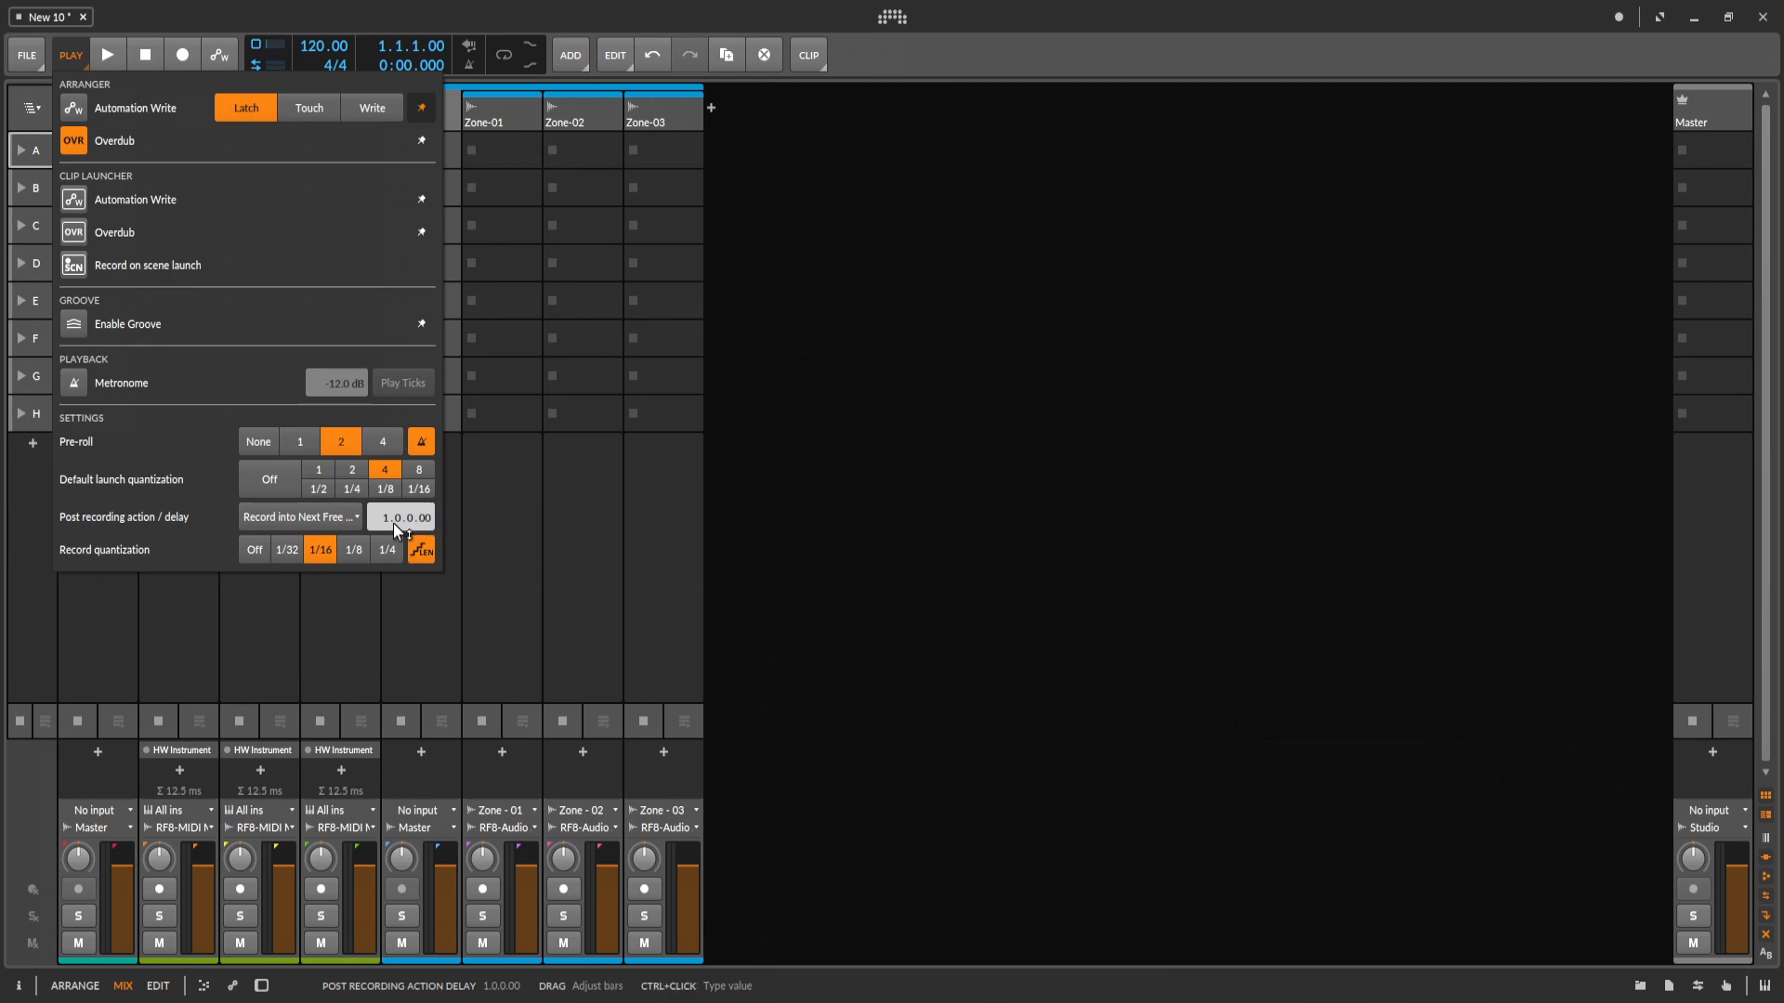
pyautogui.click(332, 526)
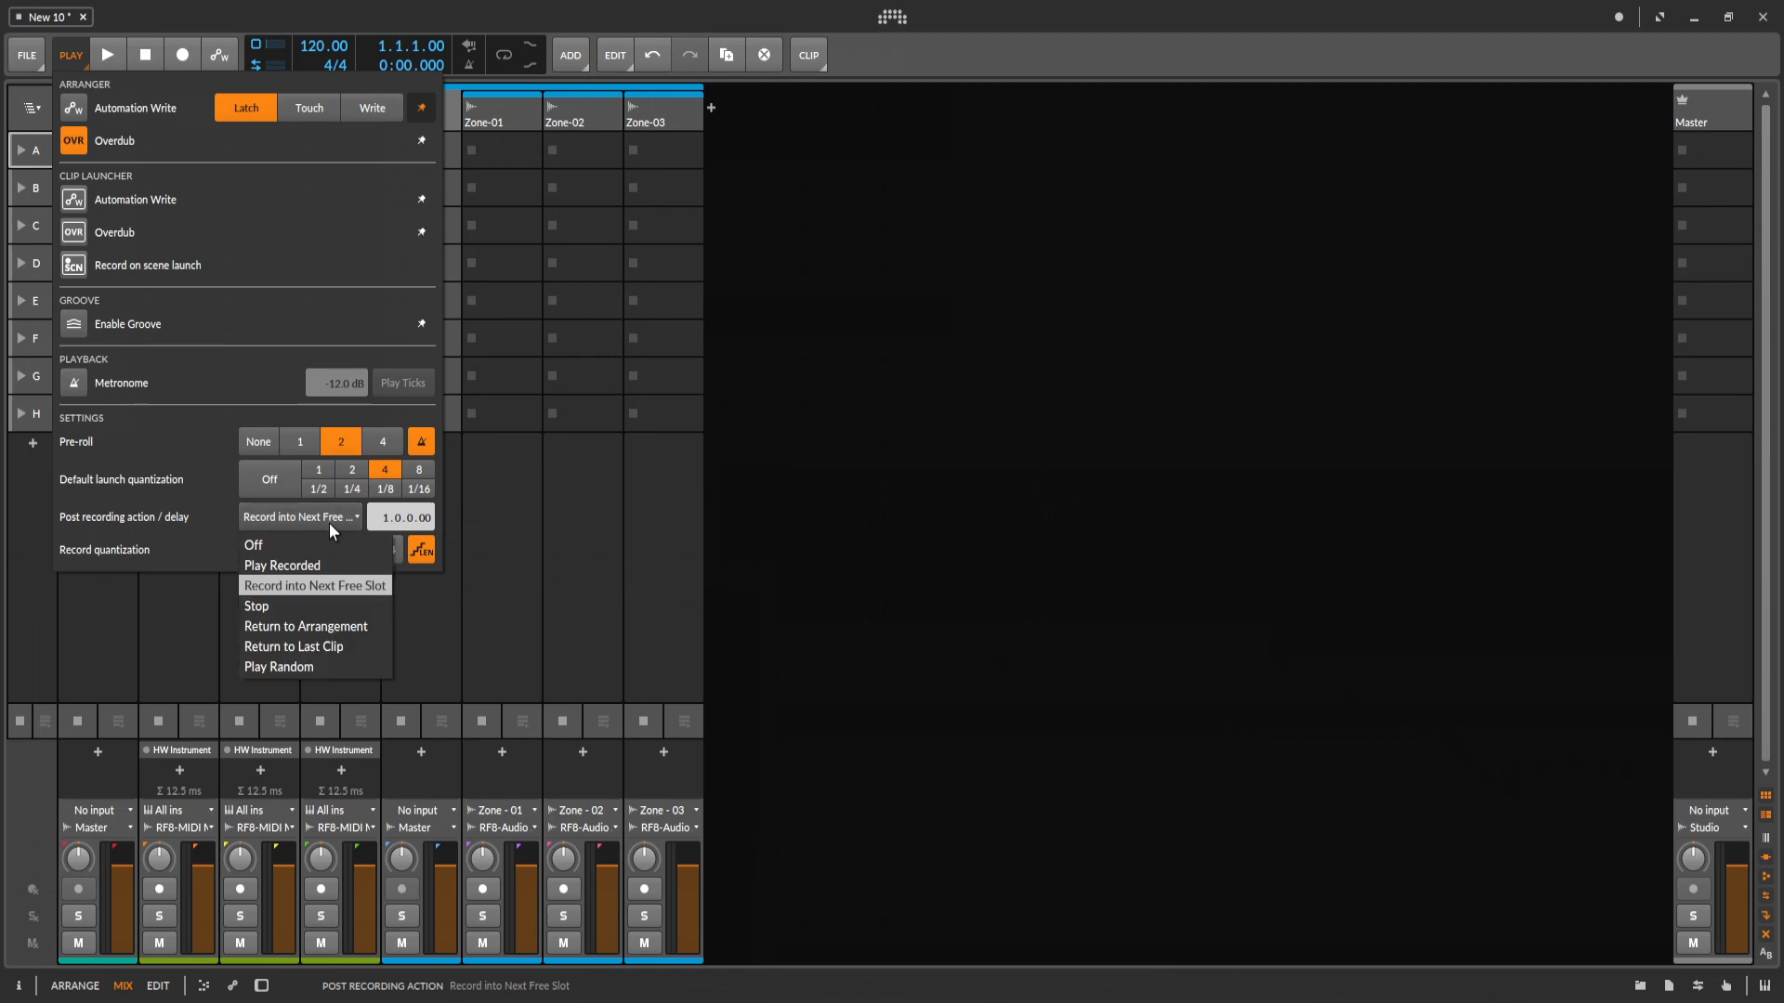
pyautogui.click(323, 584)
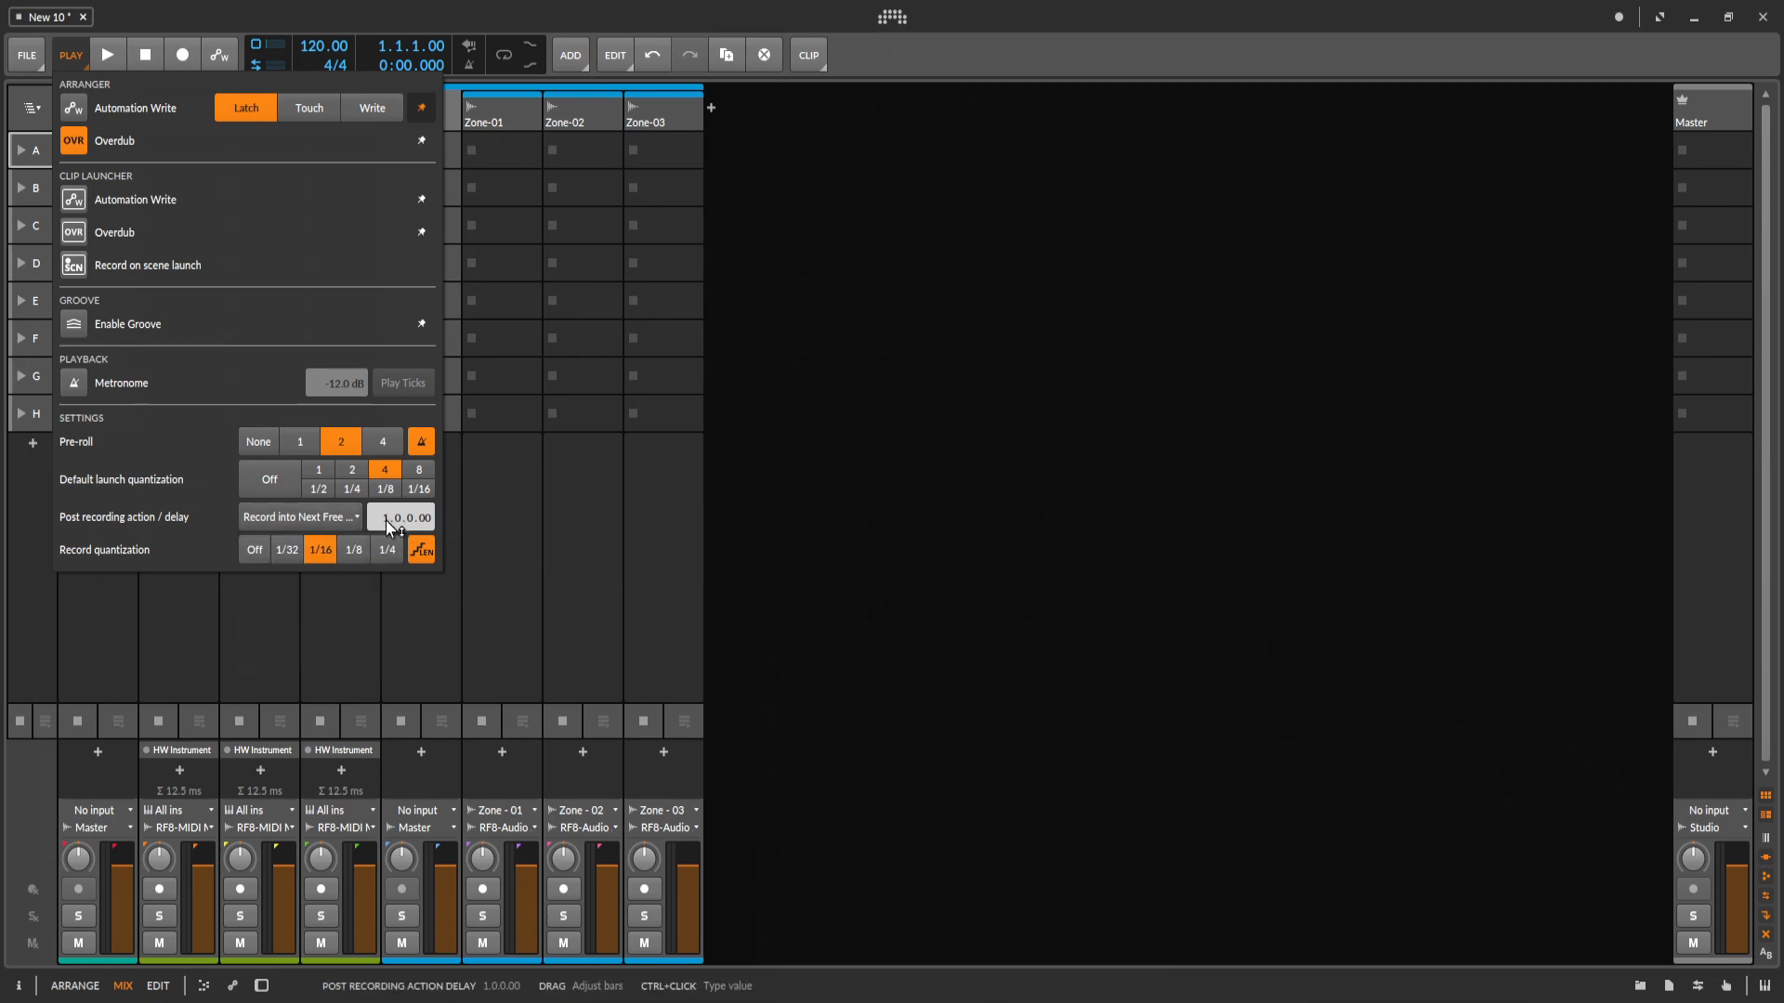
# Set the post recording delay to 4.0.0.00, keeping Record into Next Free Slot as the action, and close the play settings.
pyautogui.moveTo(386, 522); pyautogui.dragTo(386, 511)
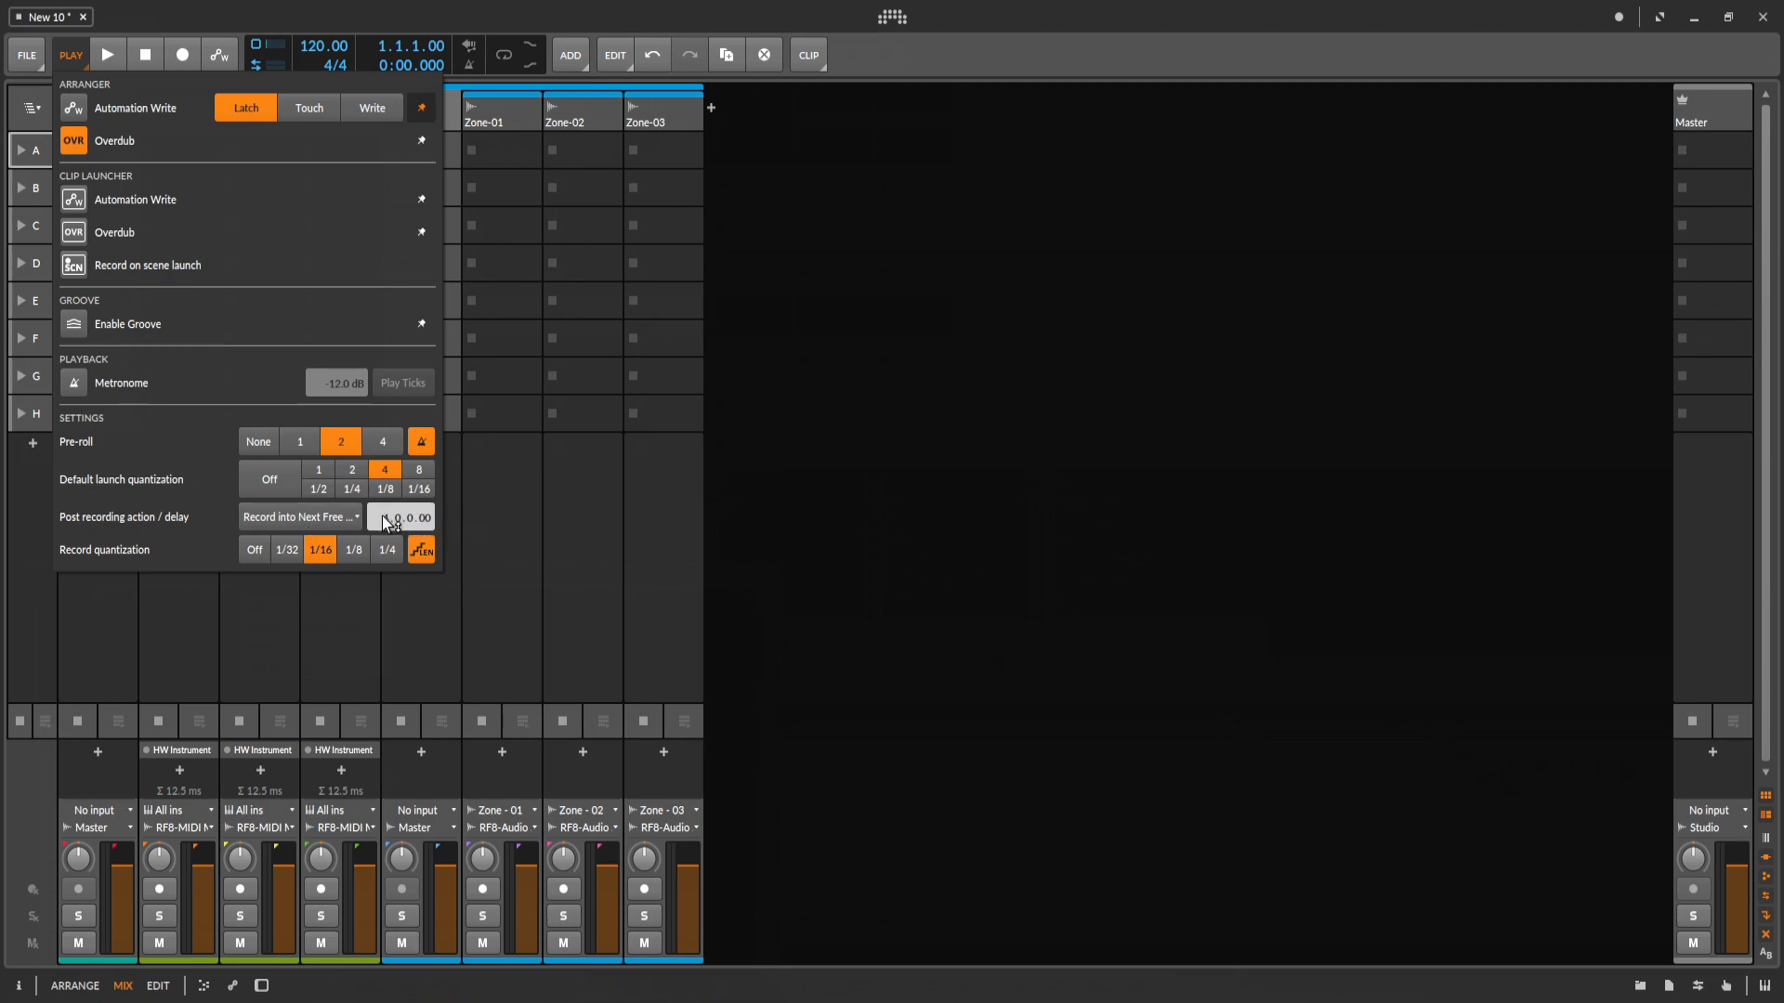
pyautogui.click(342, 525)
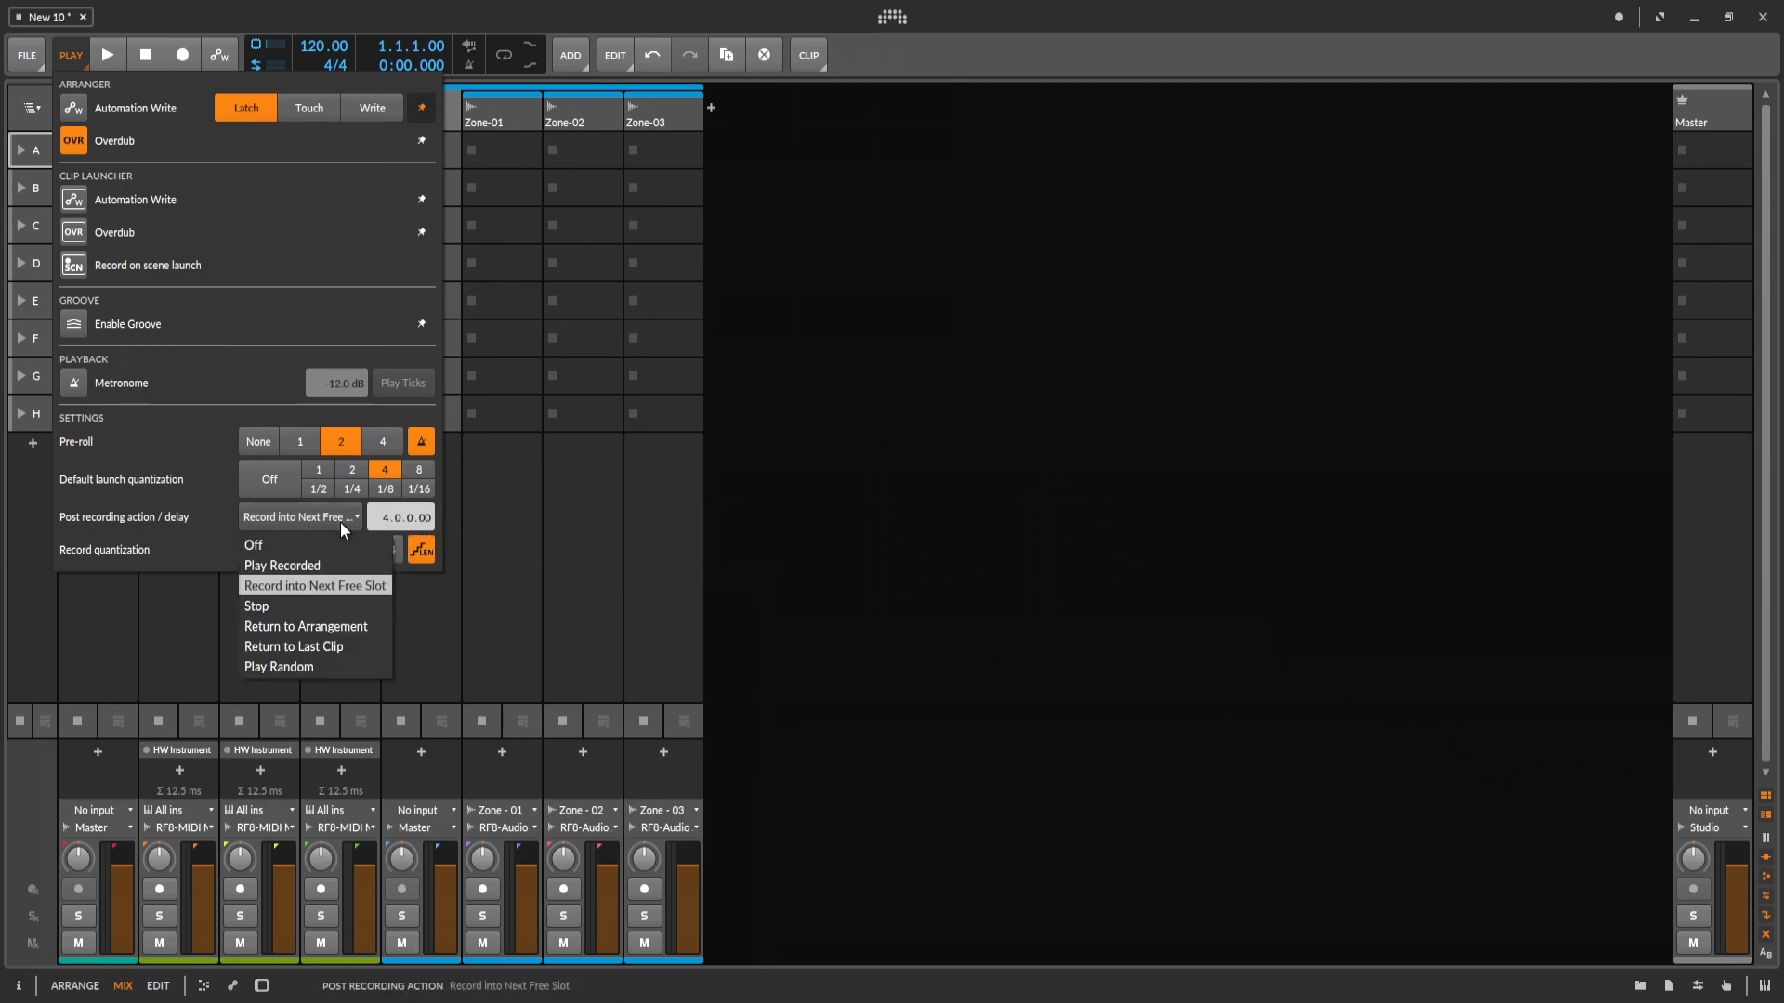
pyautogui.click(351, 588)
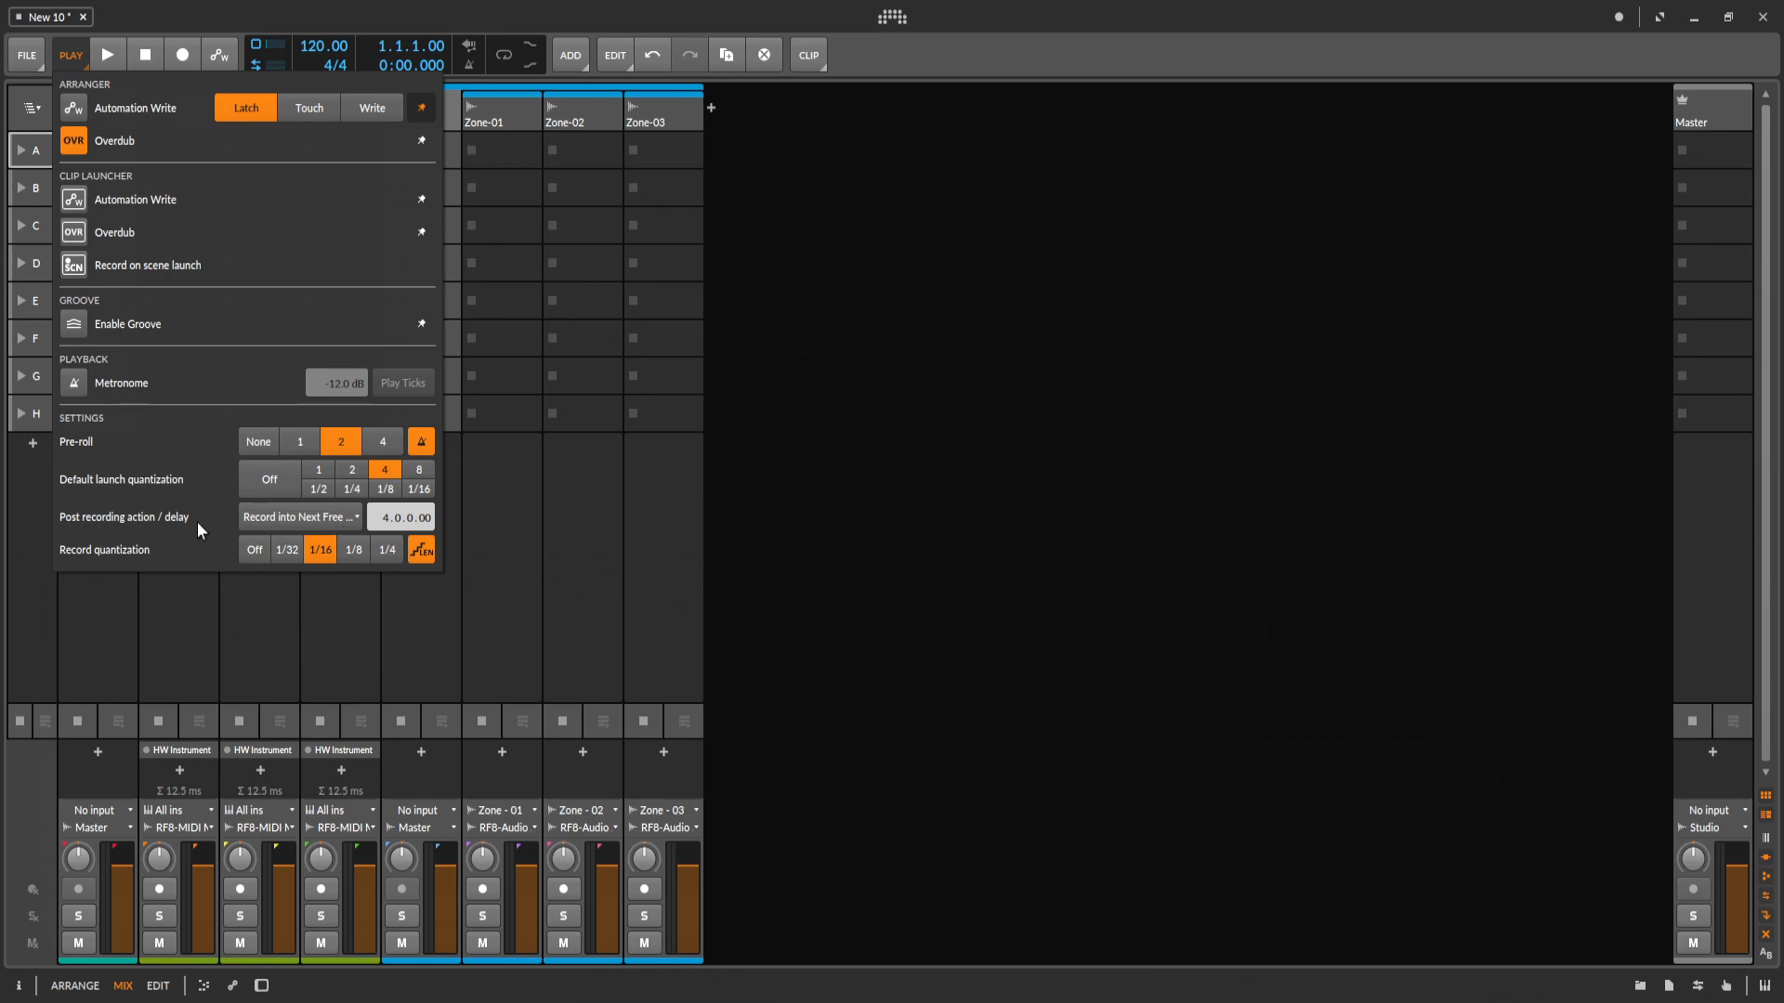
pyautogui.click(287, 517)
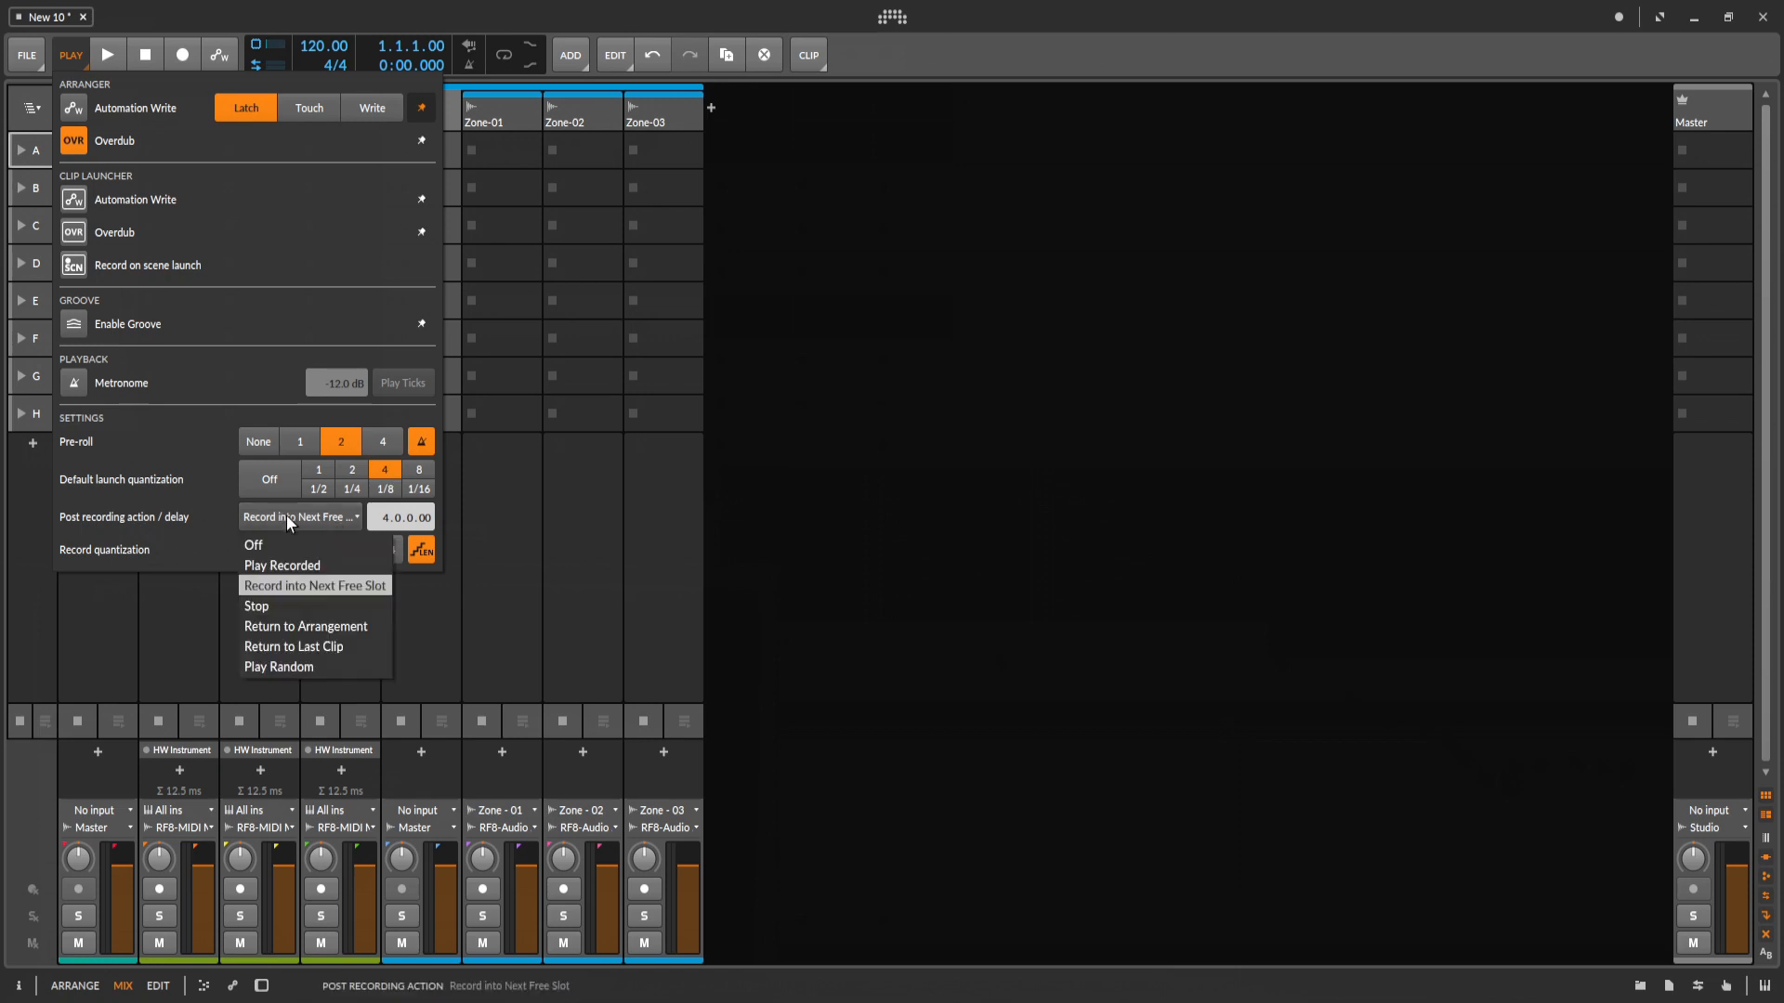
pyautogui.click(322, 589)
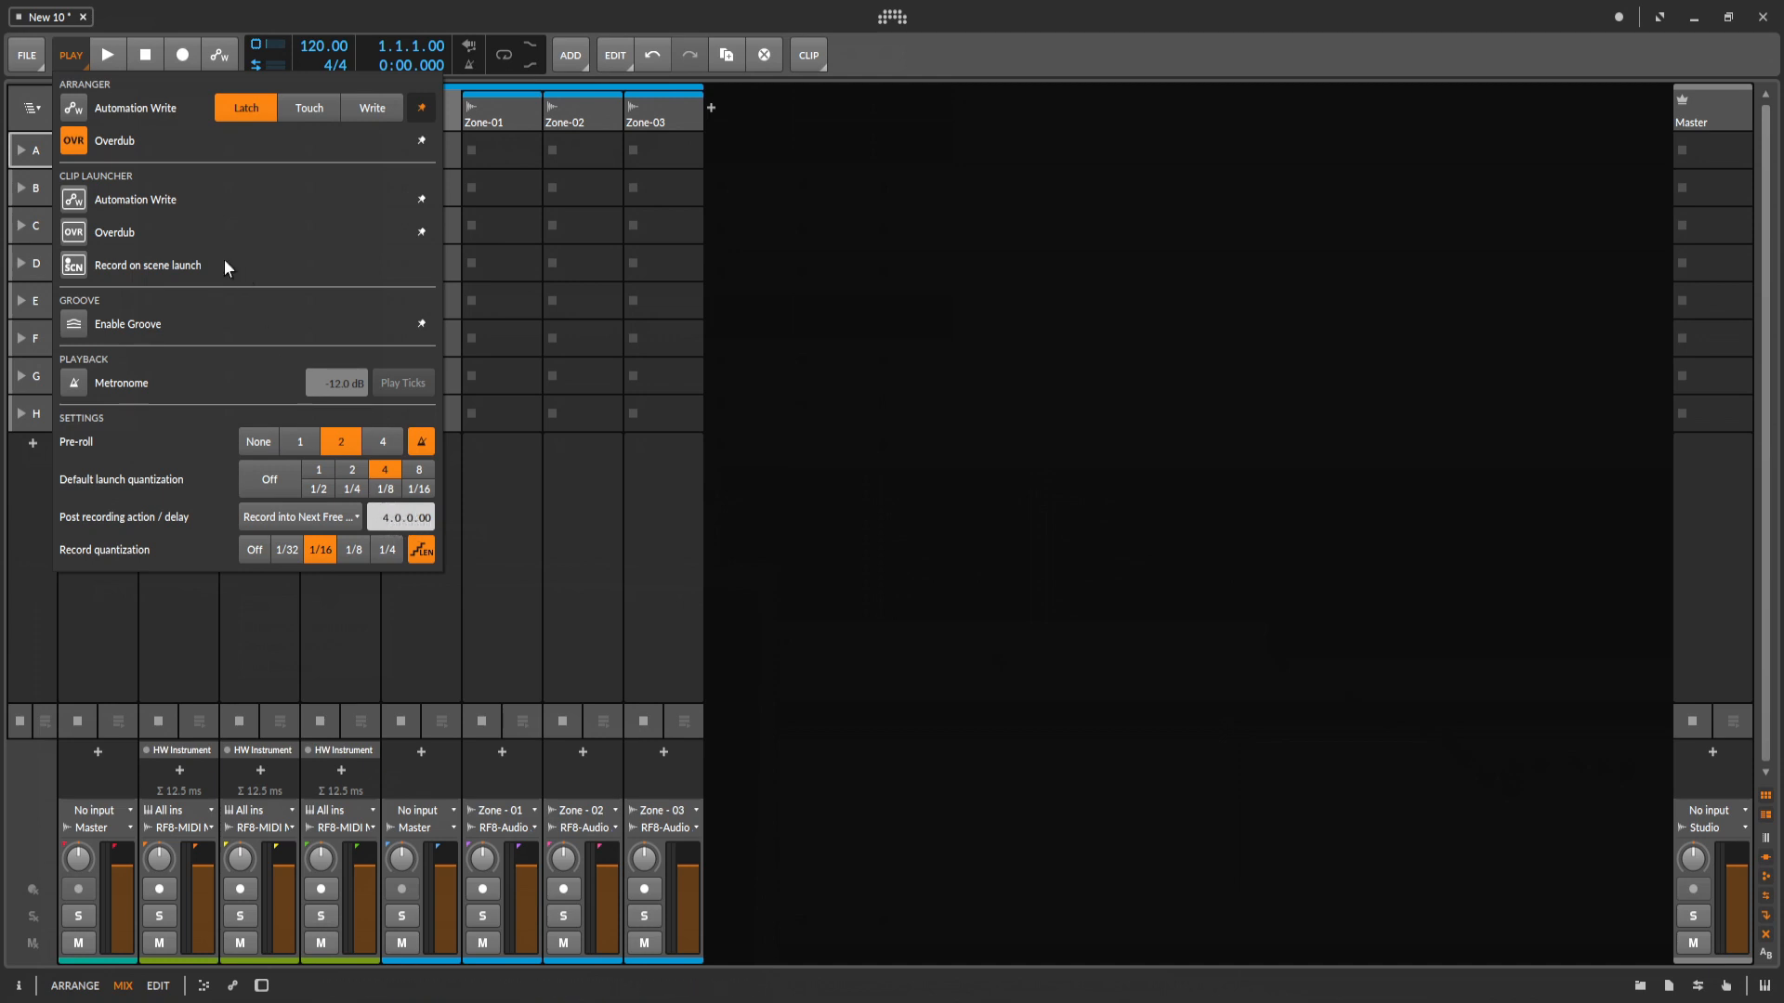
pyautogui.click(104, 66)
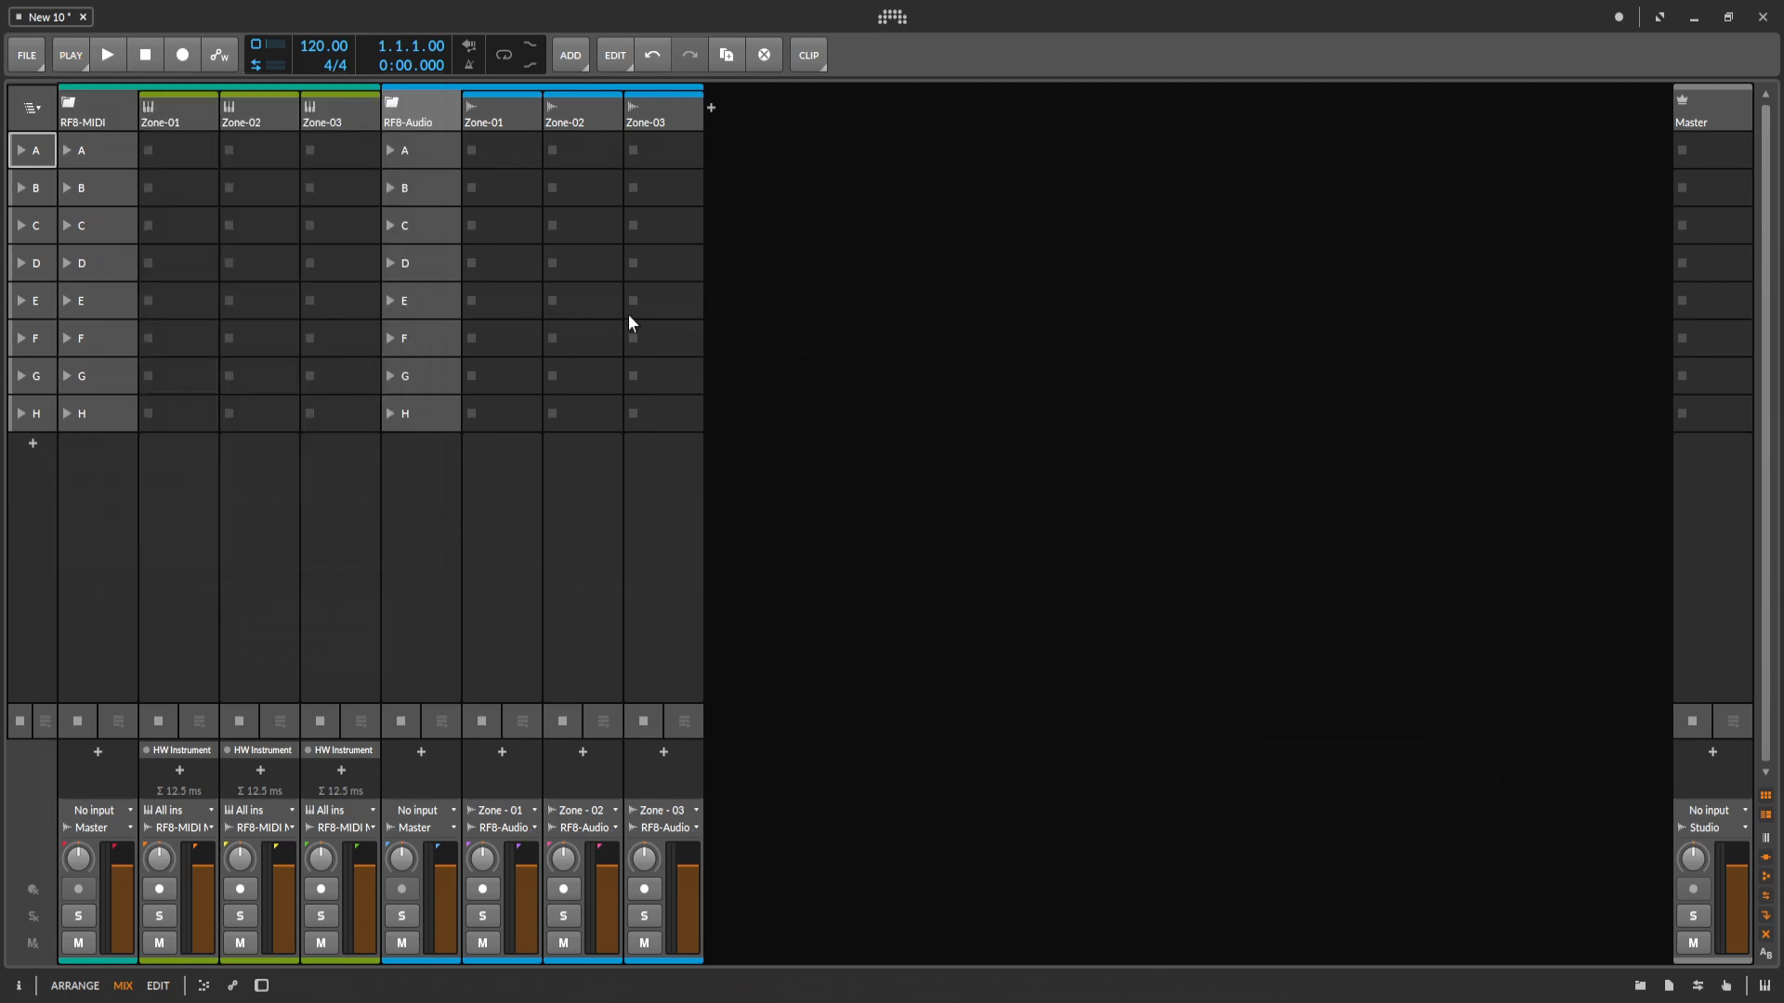
# Try to save the project as a template named ABC.
pyautogui.click(27, 63)
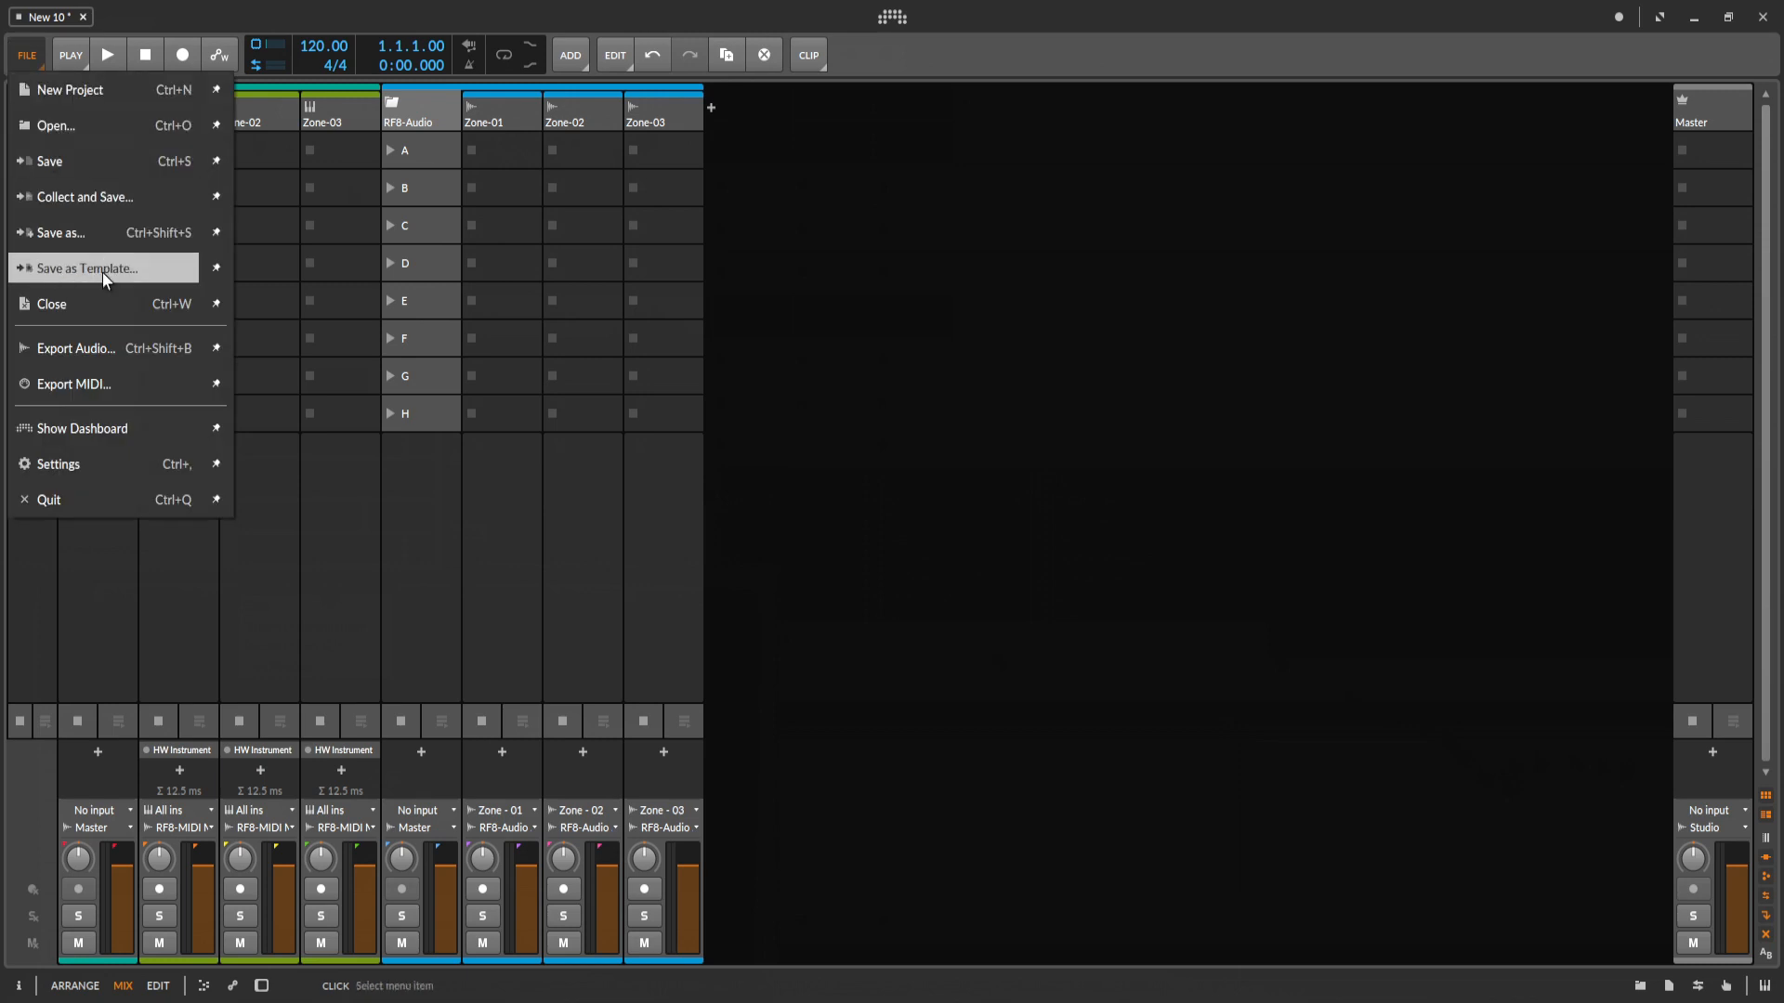
pyautogui.click(72, 275)
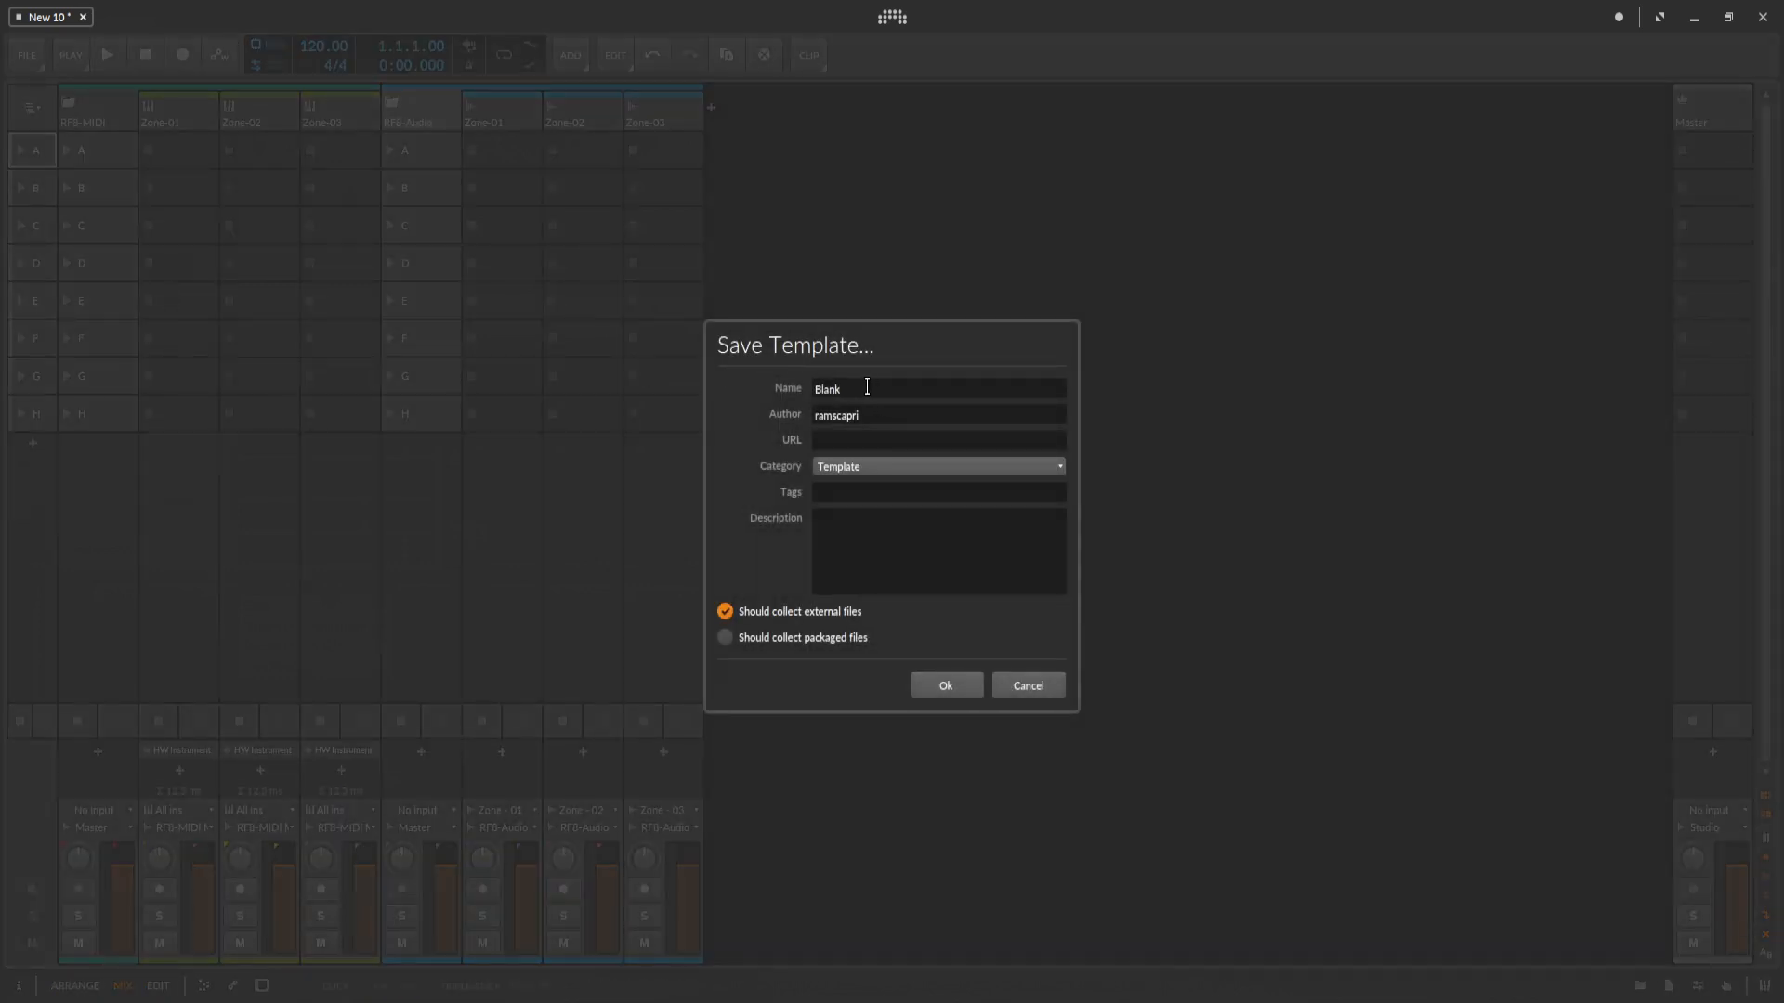
pyautogui.moveTo(875, 396); pyautogui.dragTo(754, 398)
pyautogui.write('ABC')
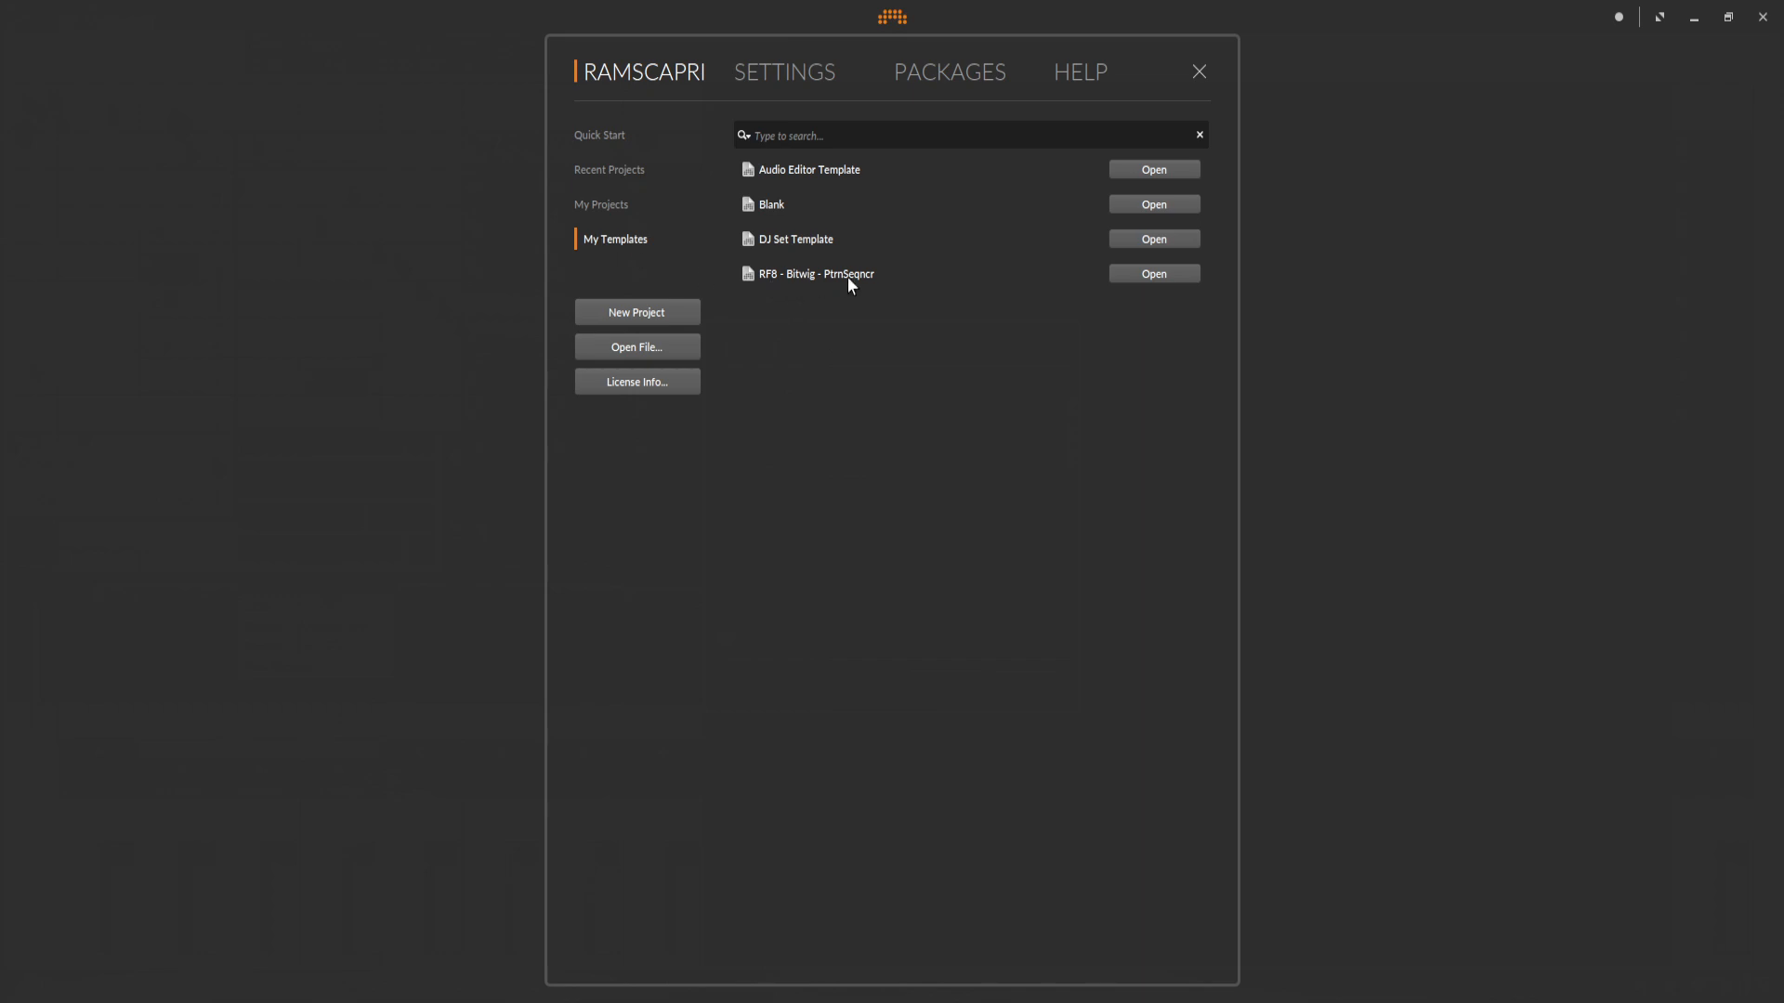
# Open the RF8 - Bitwig - PtrnSeqncr template and examine the zone tracks inside its RF8 - MIDI group.
pyautogui.click(1157, 275)
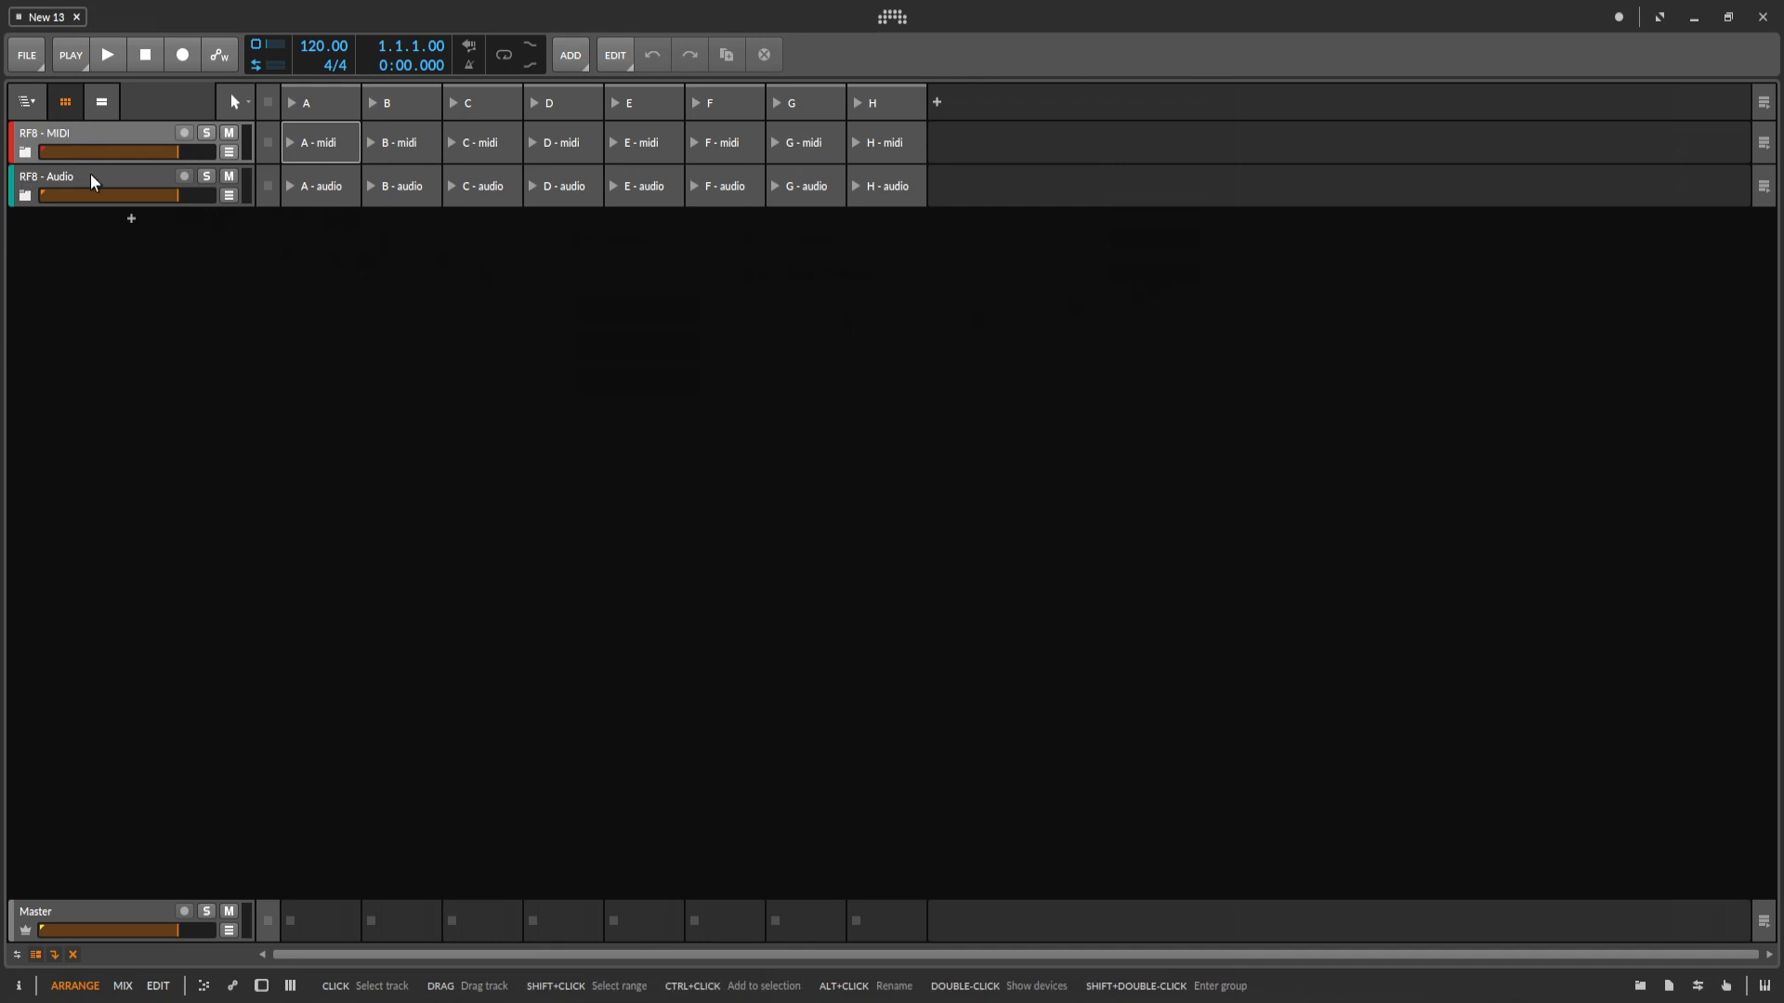
pyautogui.click(26, 154)
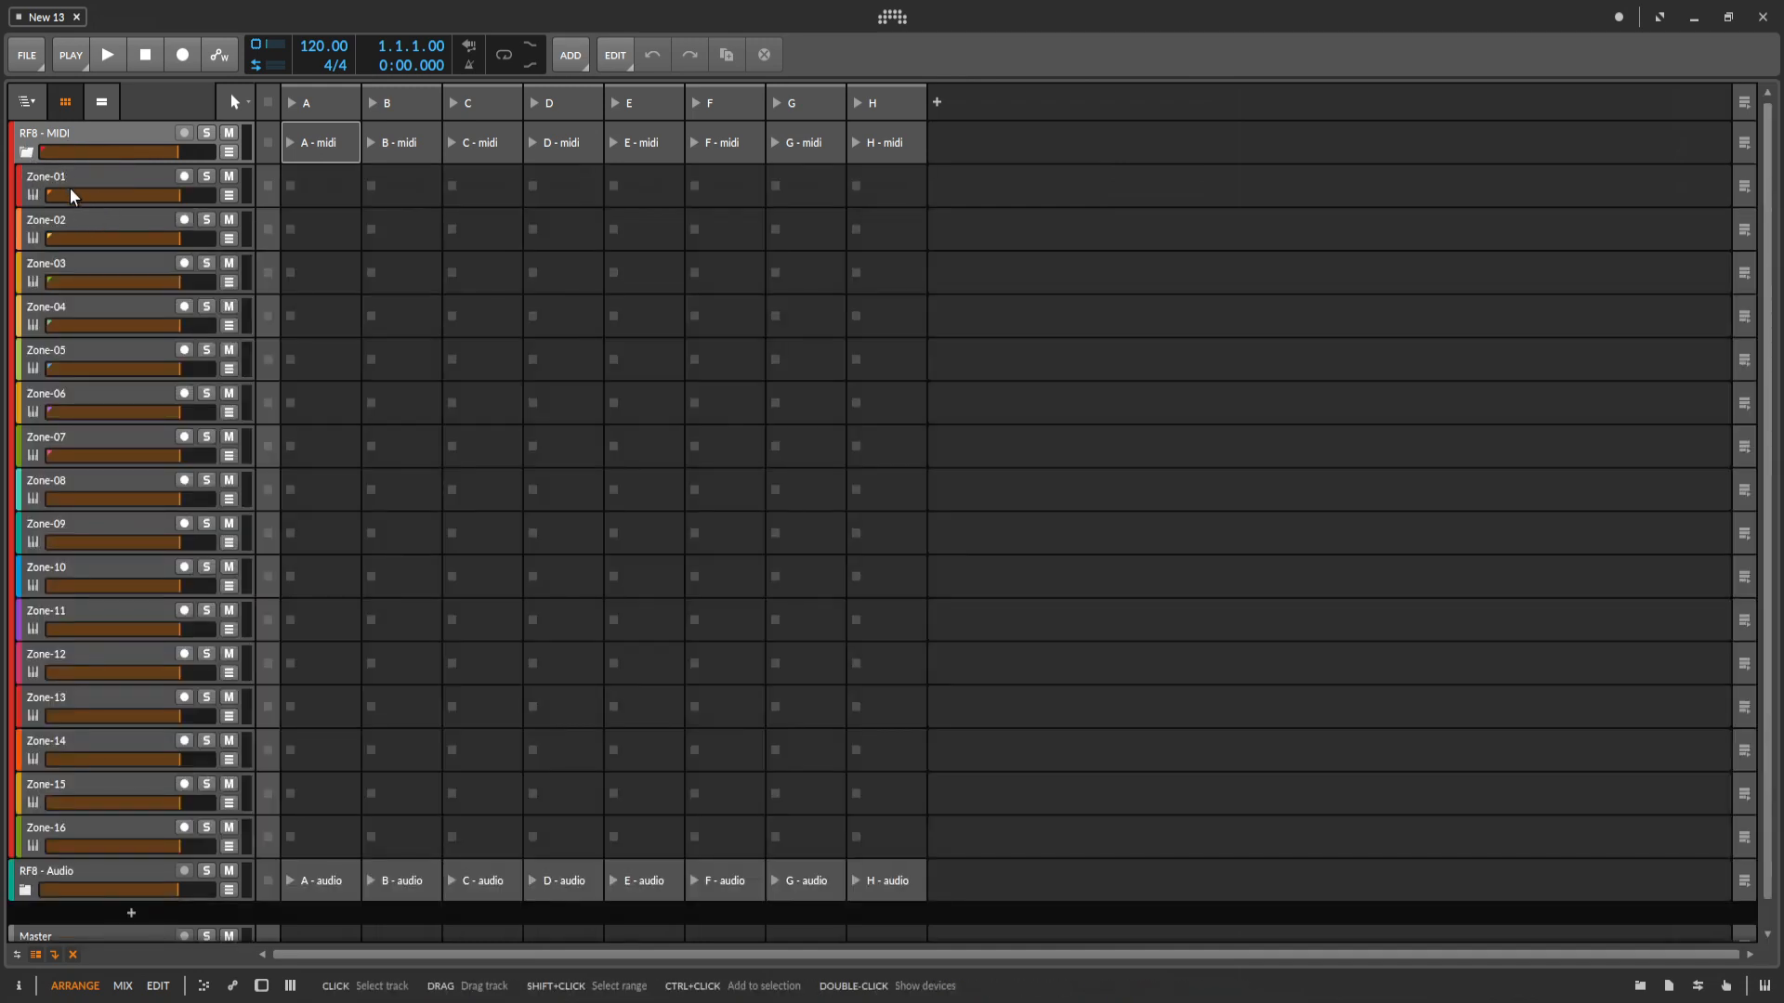
pyautogui.scroll(-1, 76, 414)
pyautogui.scroll(1, 56, 366)
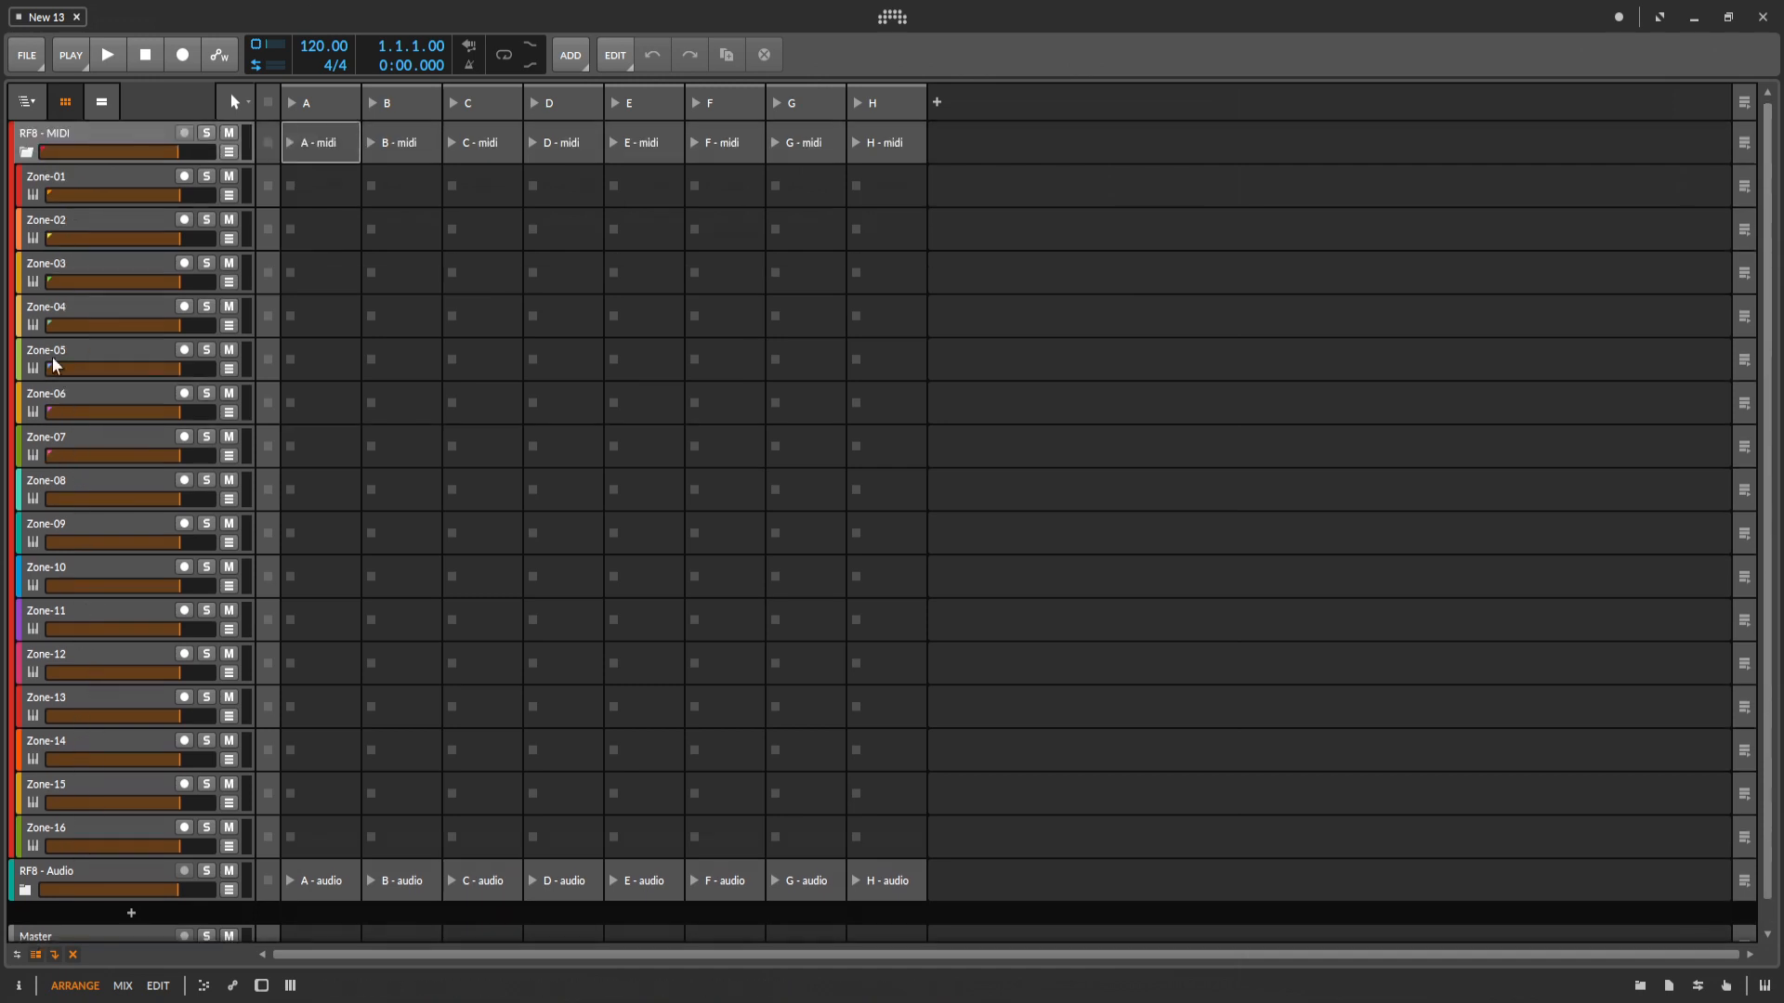
pyautogui.click(26, 153)
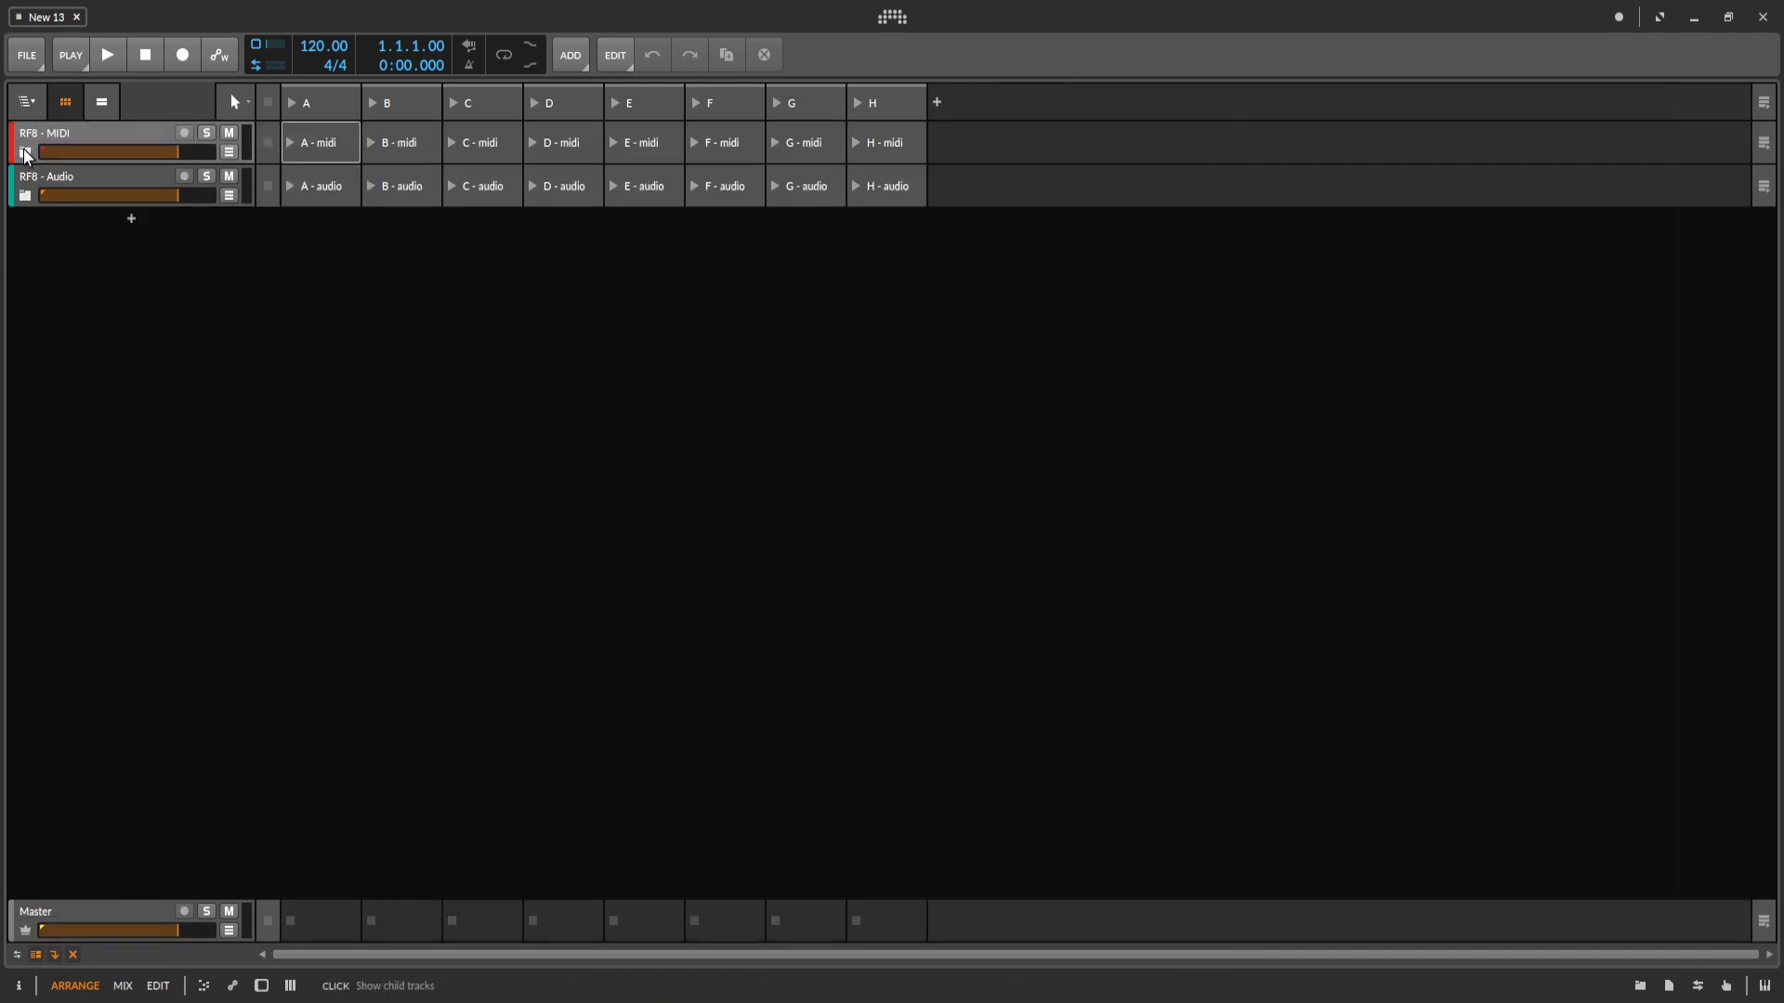
# Examine the zone tracks of the RF8 - Audio and RF8 - MIDI groups, leaving both groups collapsed.
pyautogui.click(25, 196)
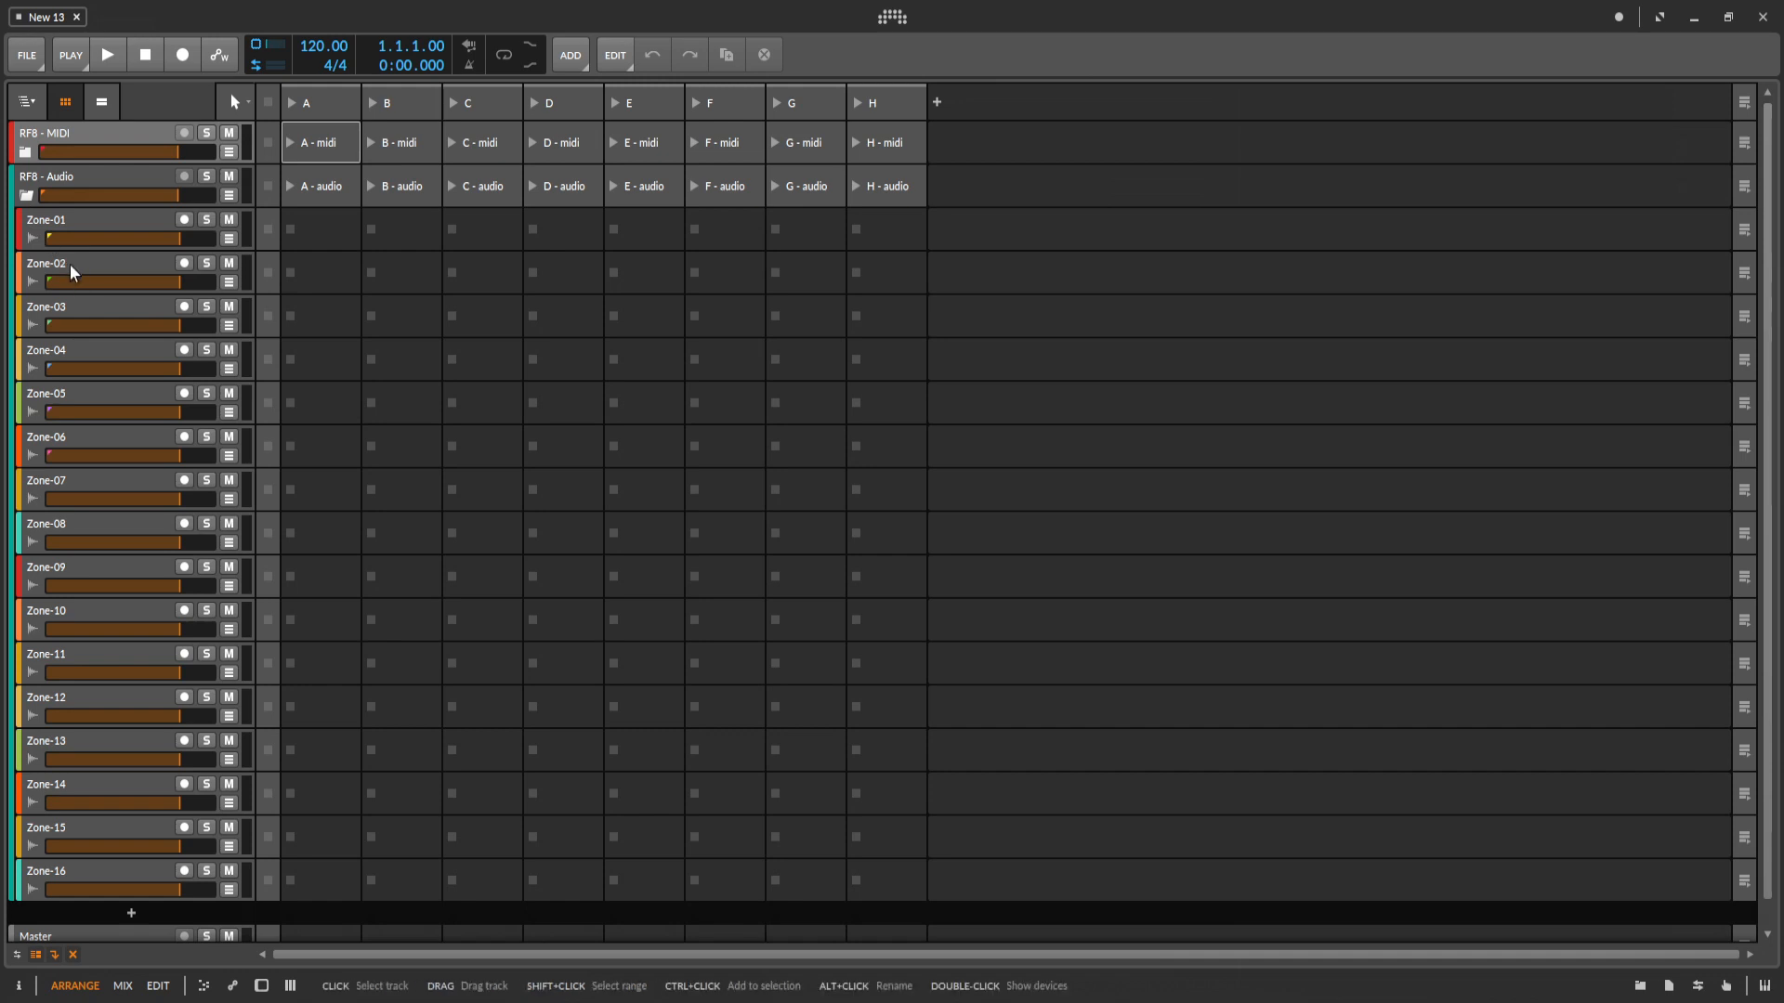
pyautogui.scroll(-1, 79, 372)
pyautogui.scroll(1, 116, 530)
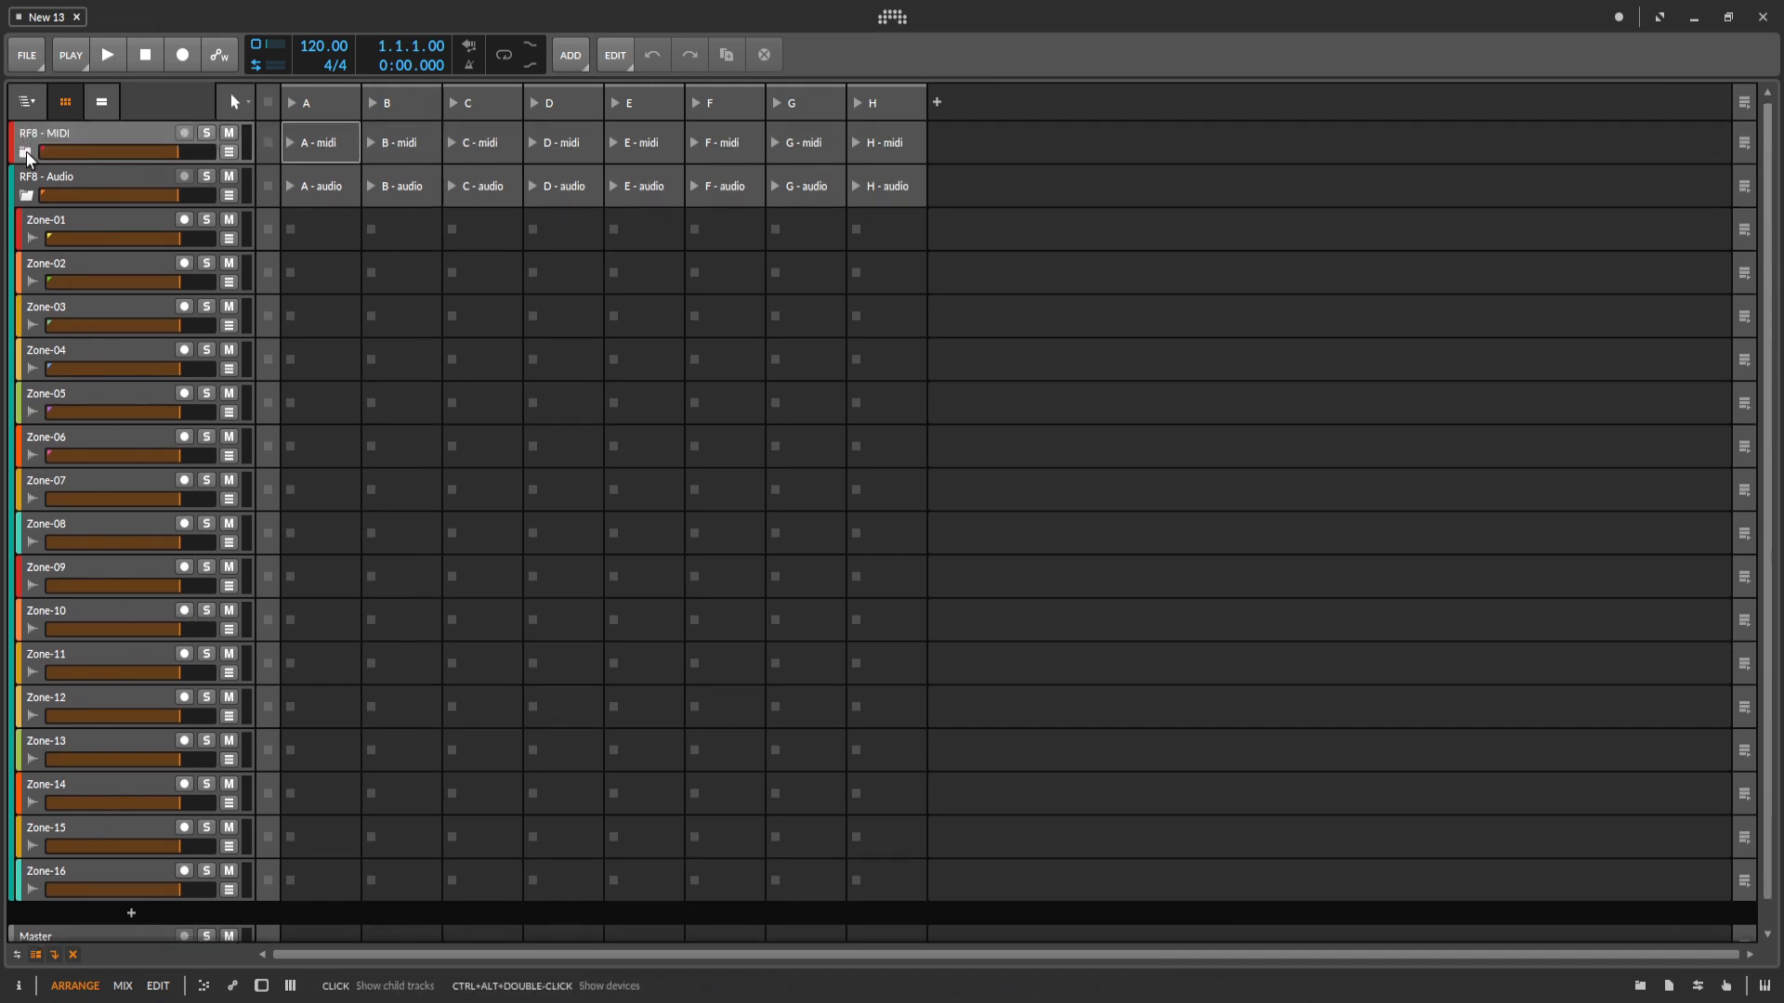
pyautogui.click(26, 152)
pyautogui.scroll(-10, 79, 390)
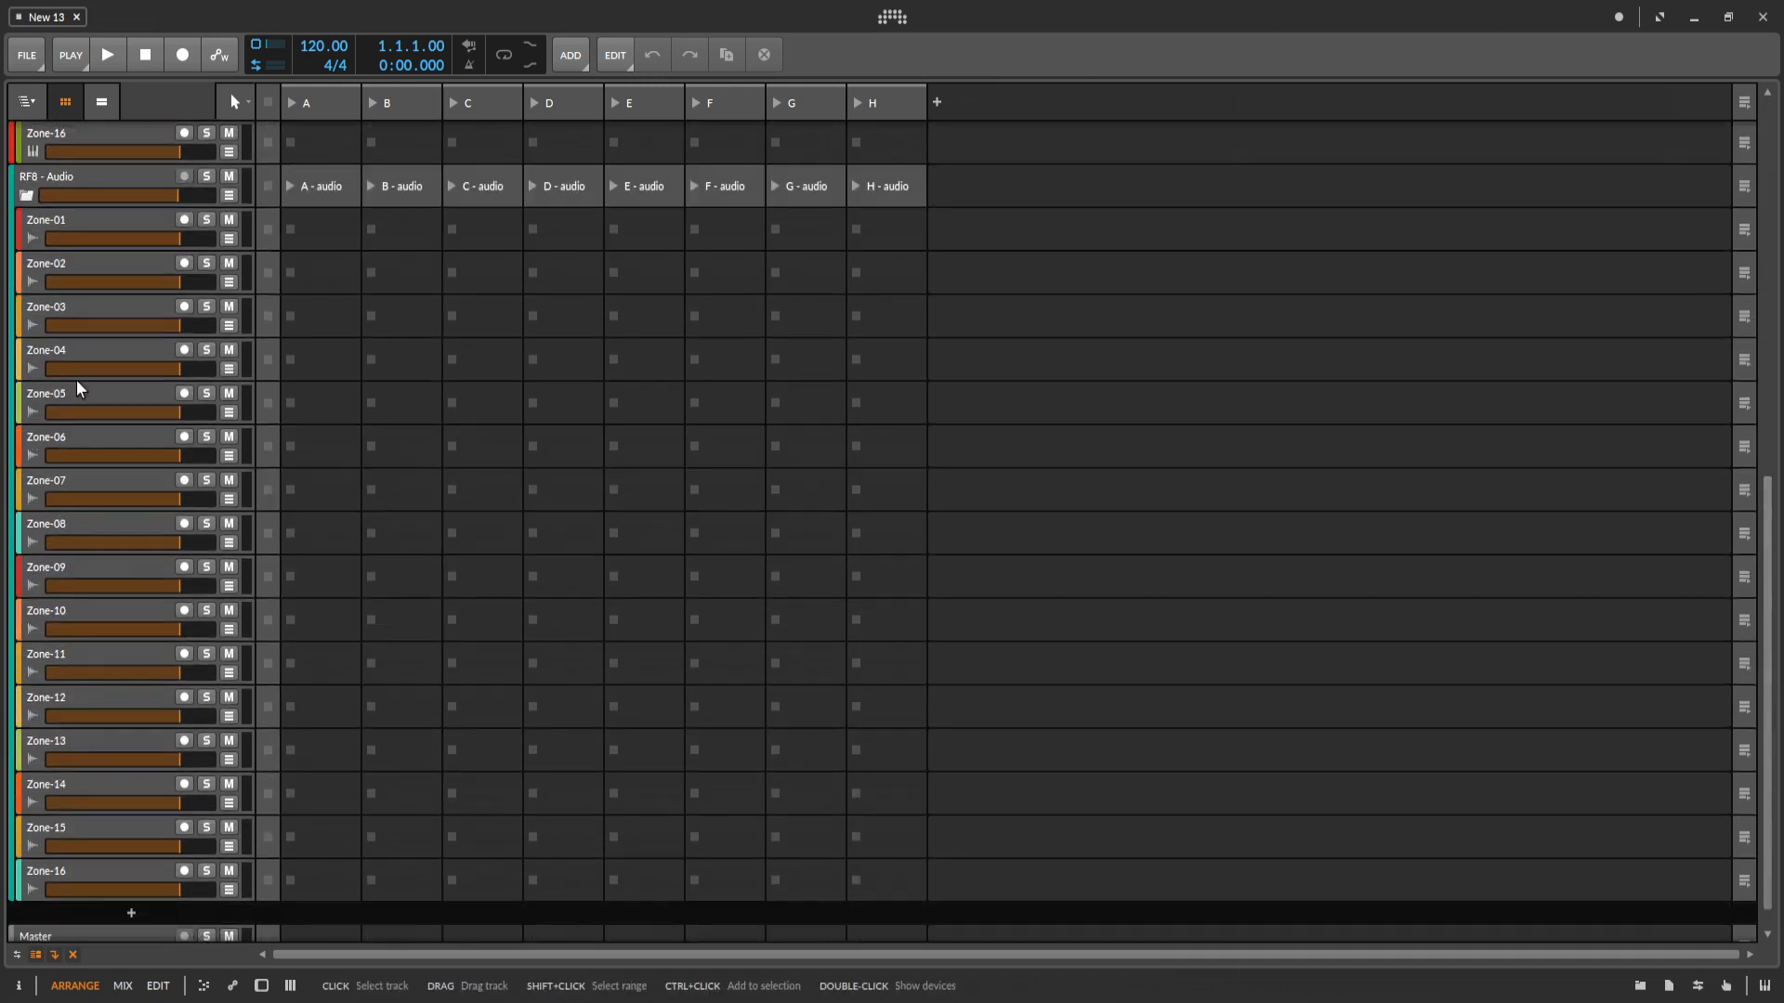
pyautogui.scroll(10, 79, 388)
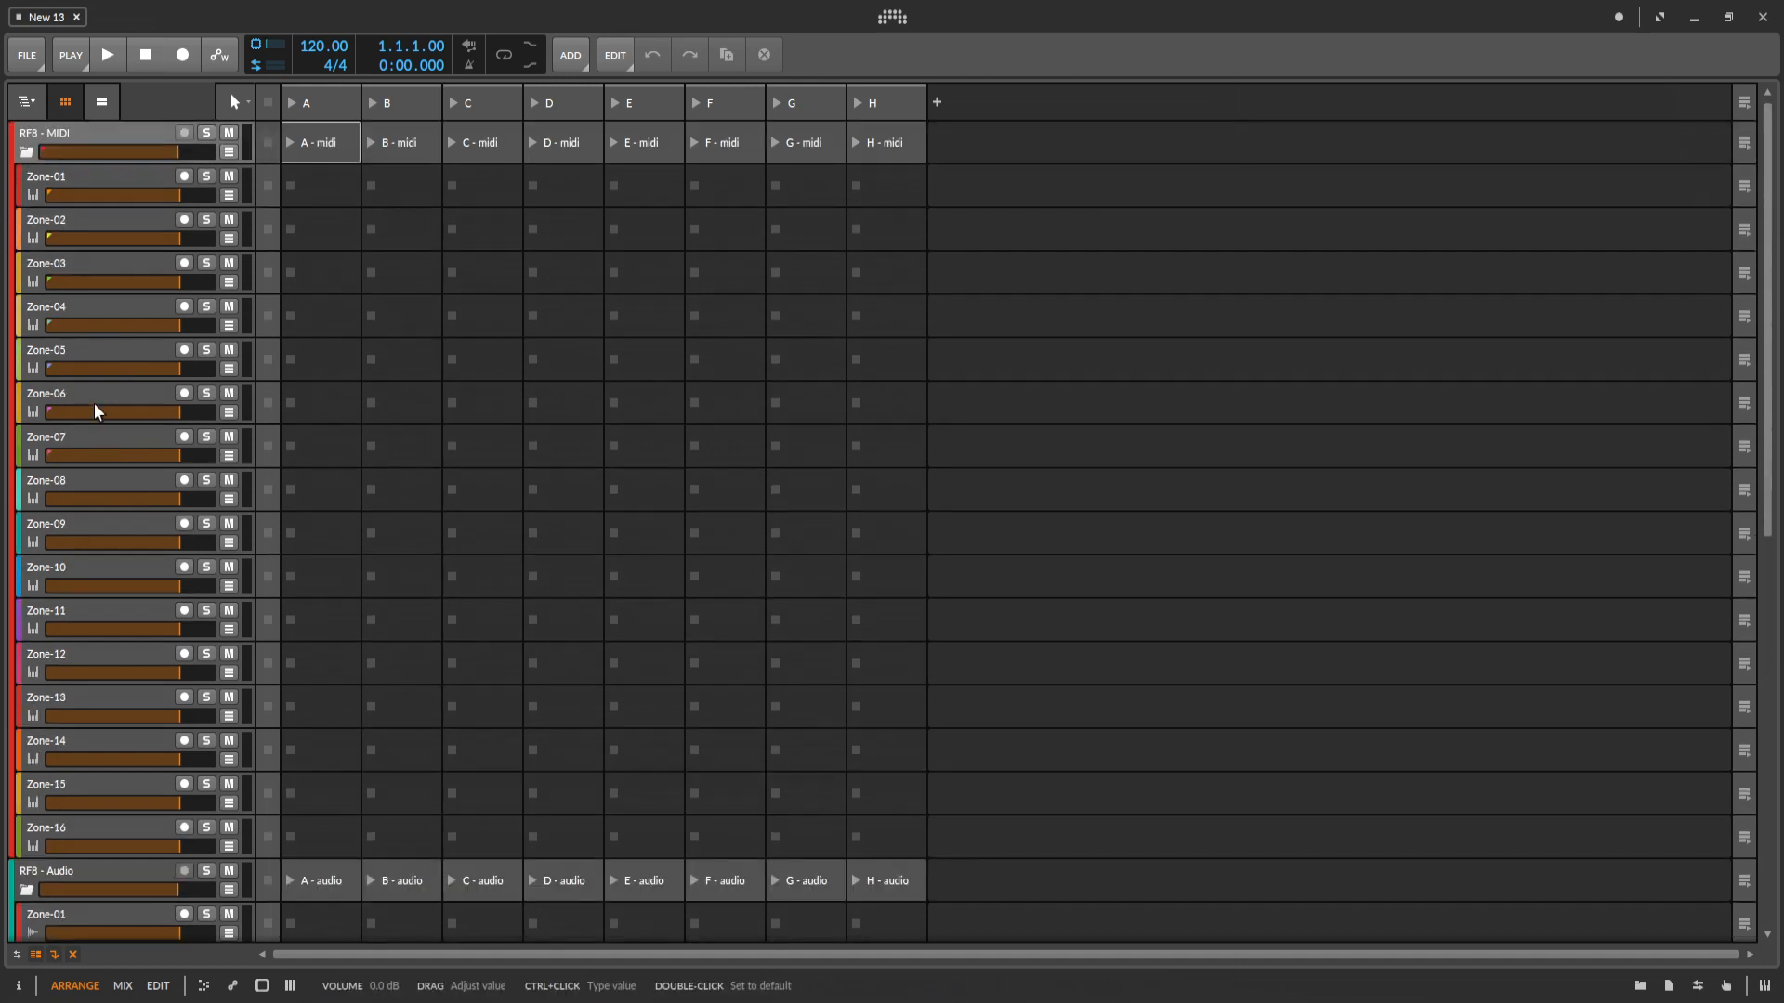
pyautogui.click(27, 154)
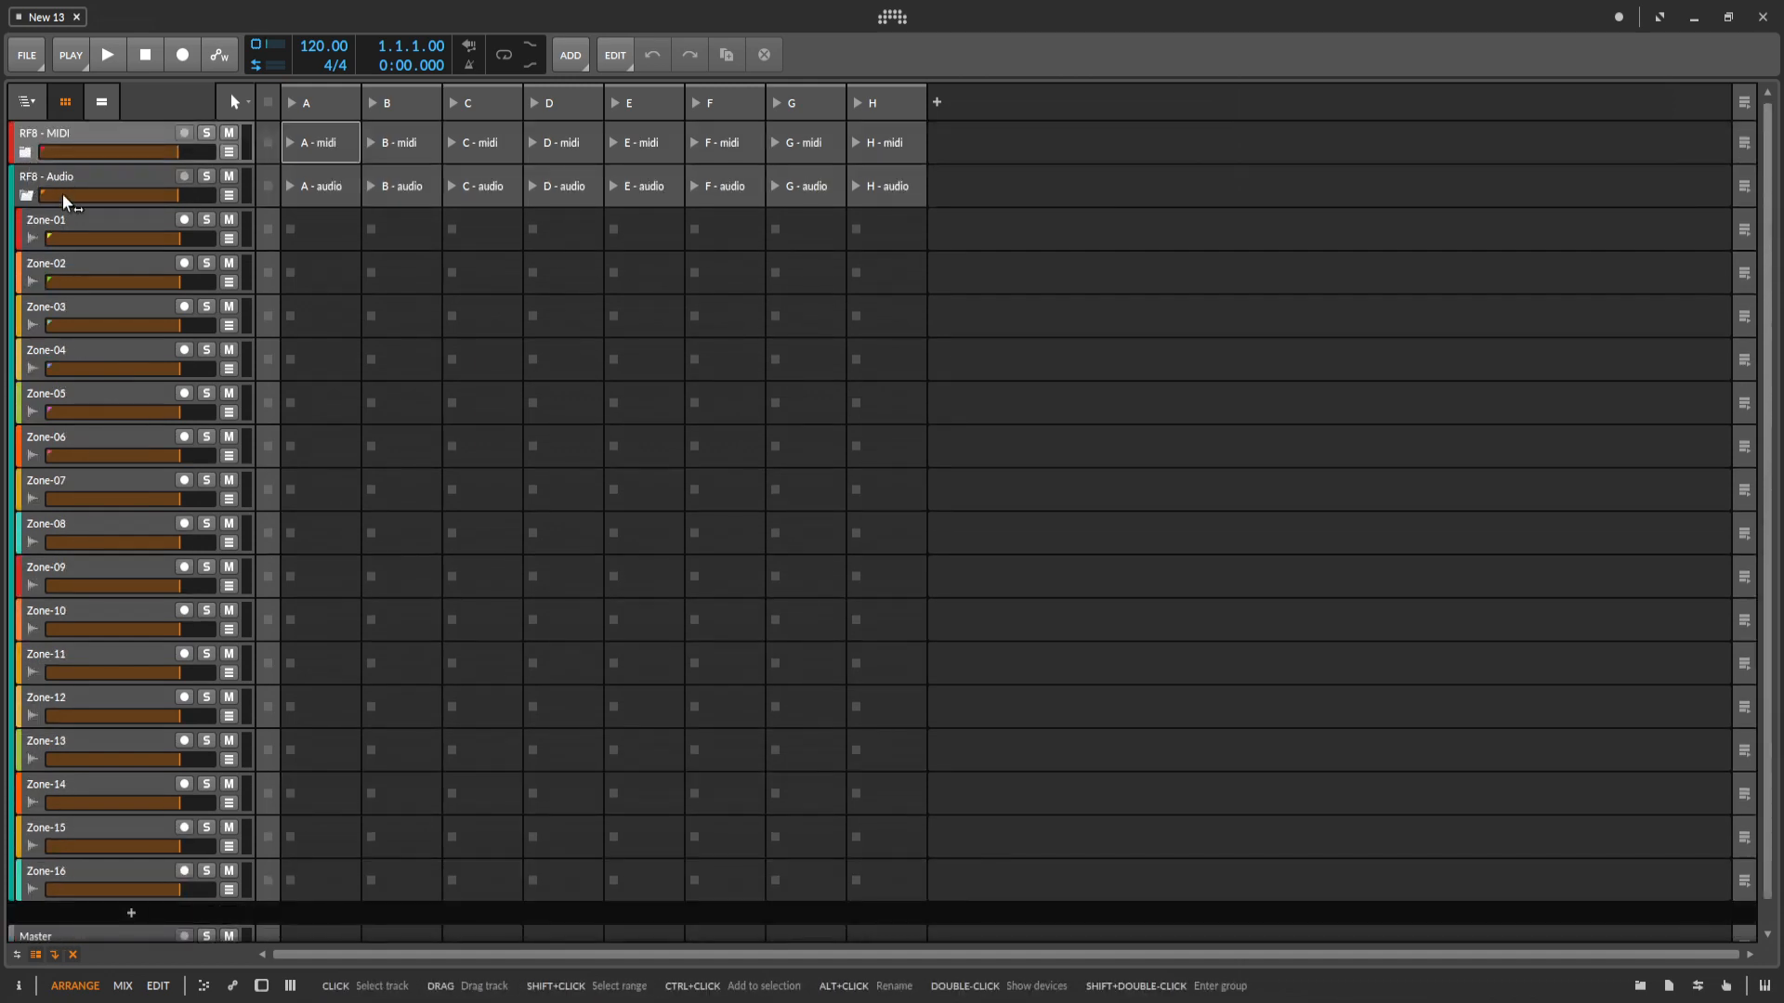
pyautogui.scroll(-1, 79, 371)
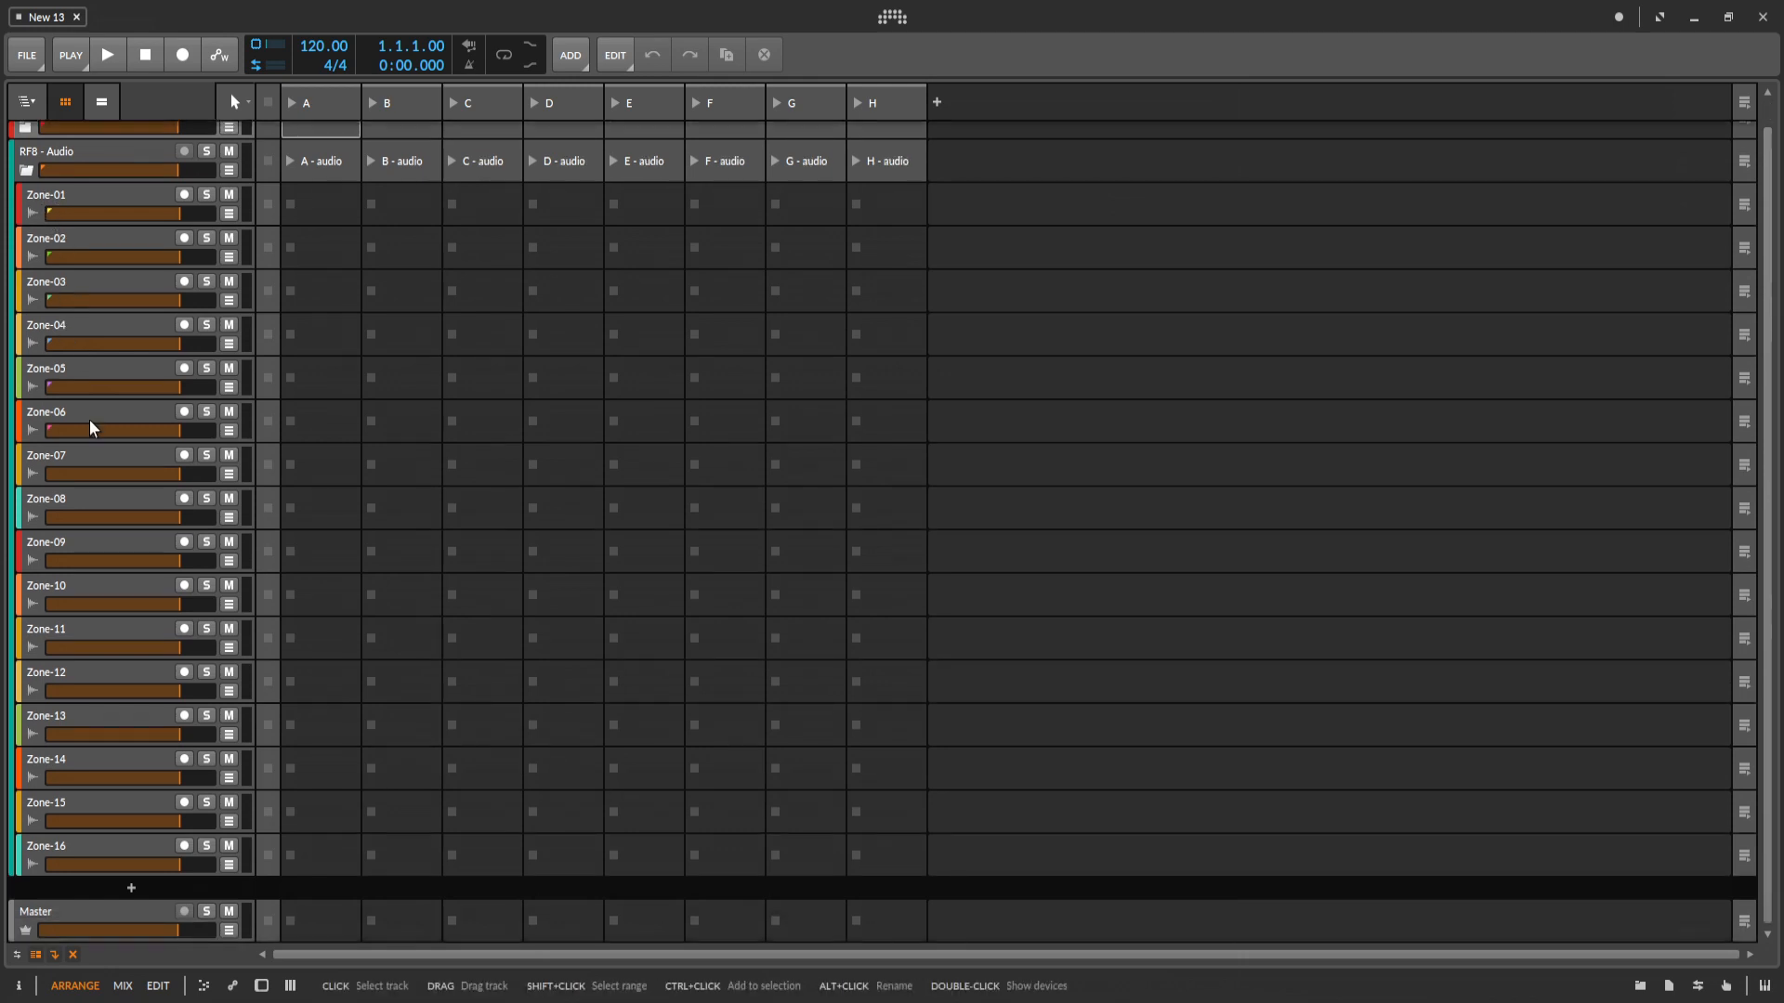
pyautogui.scroll(1, 93, 427)
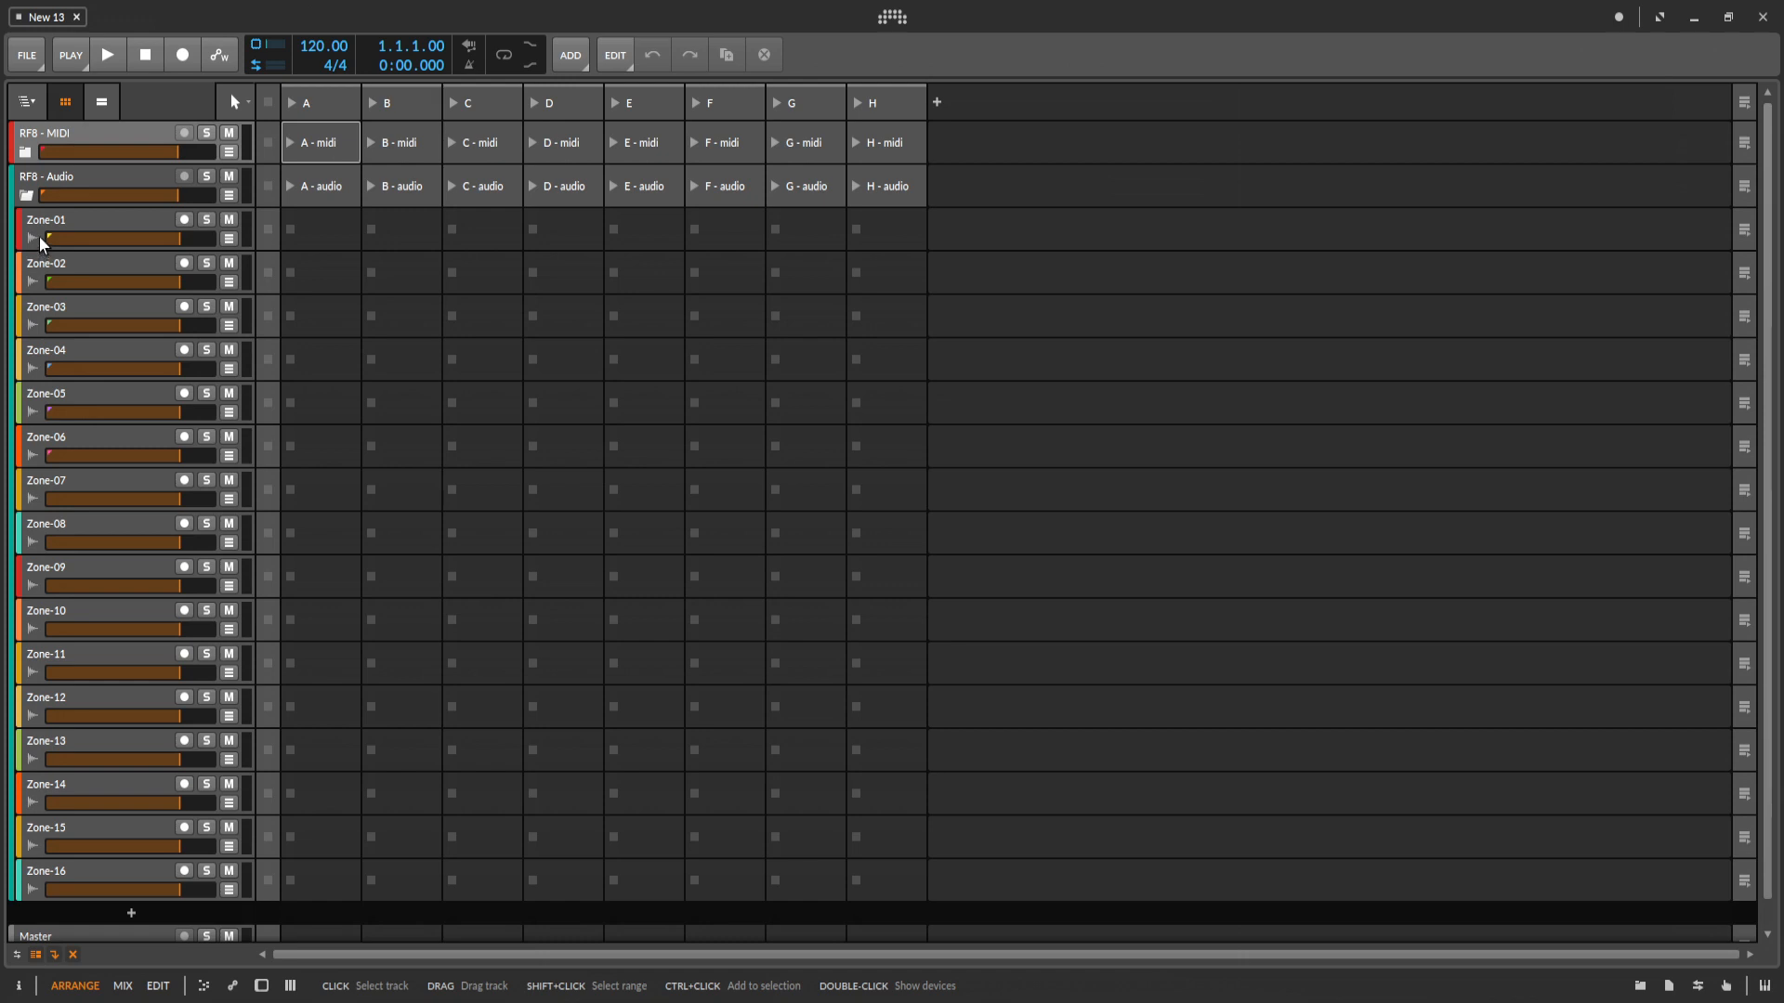
pyautogui.click(27, 195)
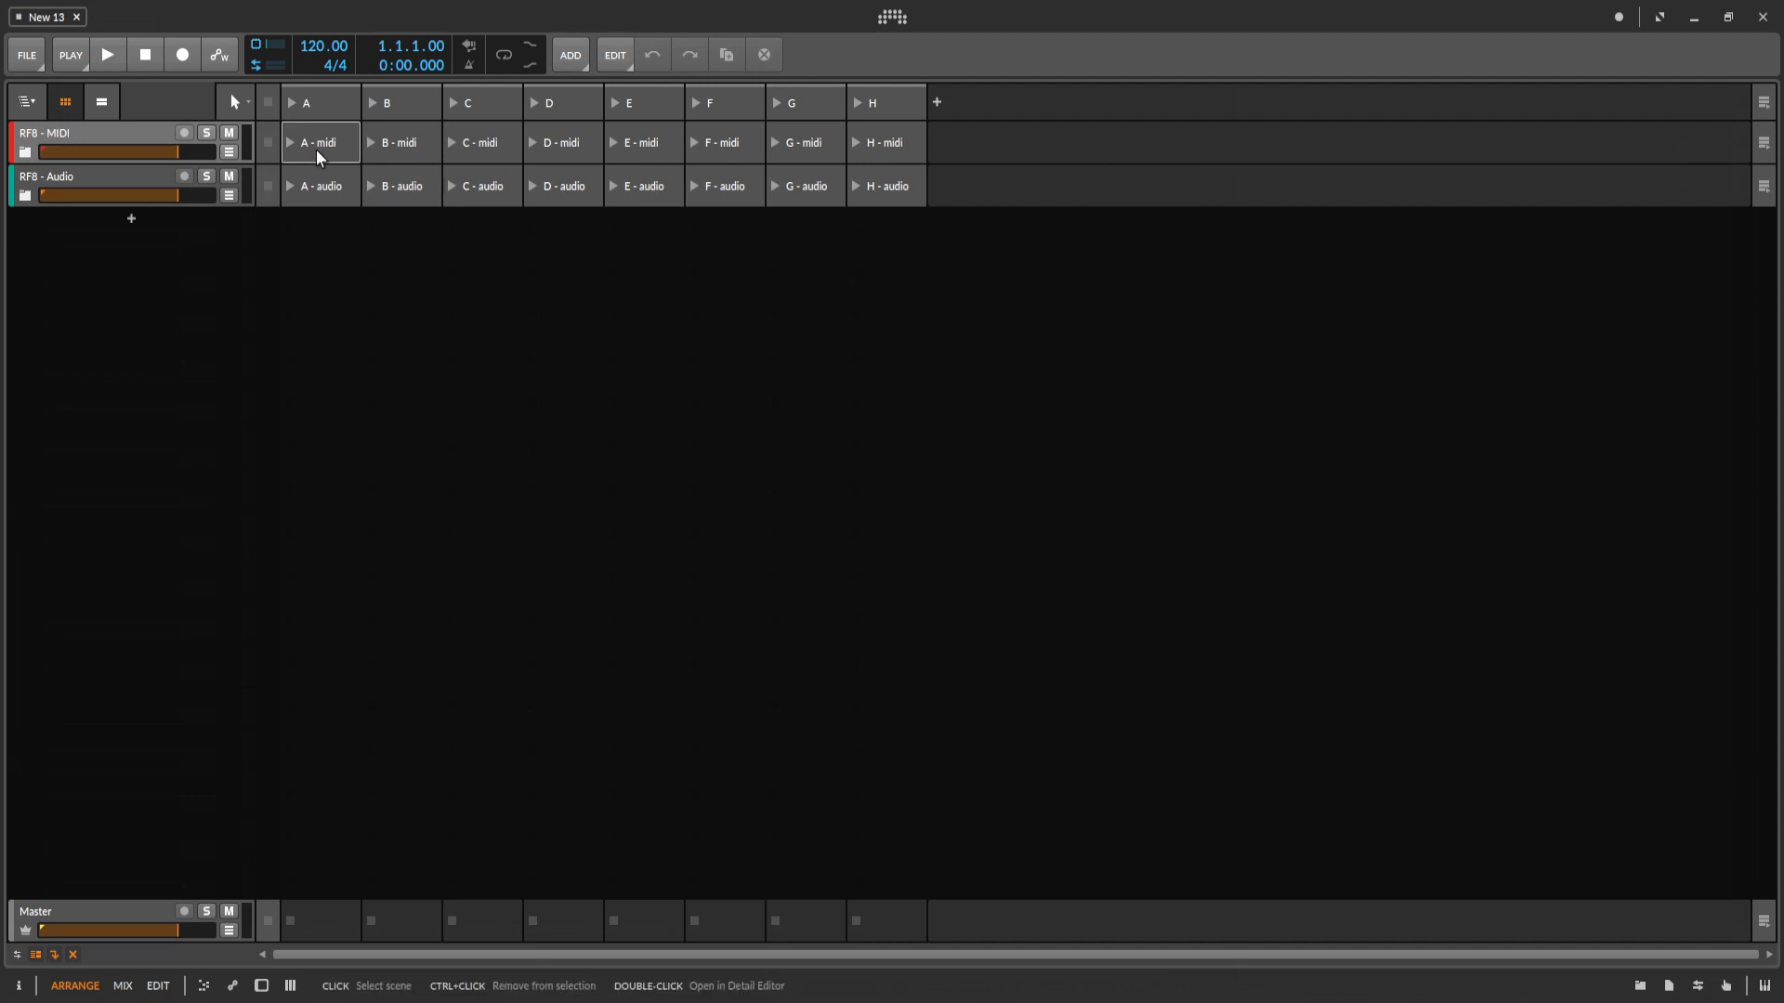
# Inspect the channel settings of zone tracks 01, 02, 03 and 16 in the RF8 - MIDI group, leaving the group collapsed.
pyautogui.click(25, 152)
pyautogui.click(25, 152)
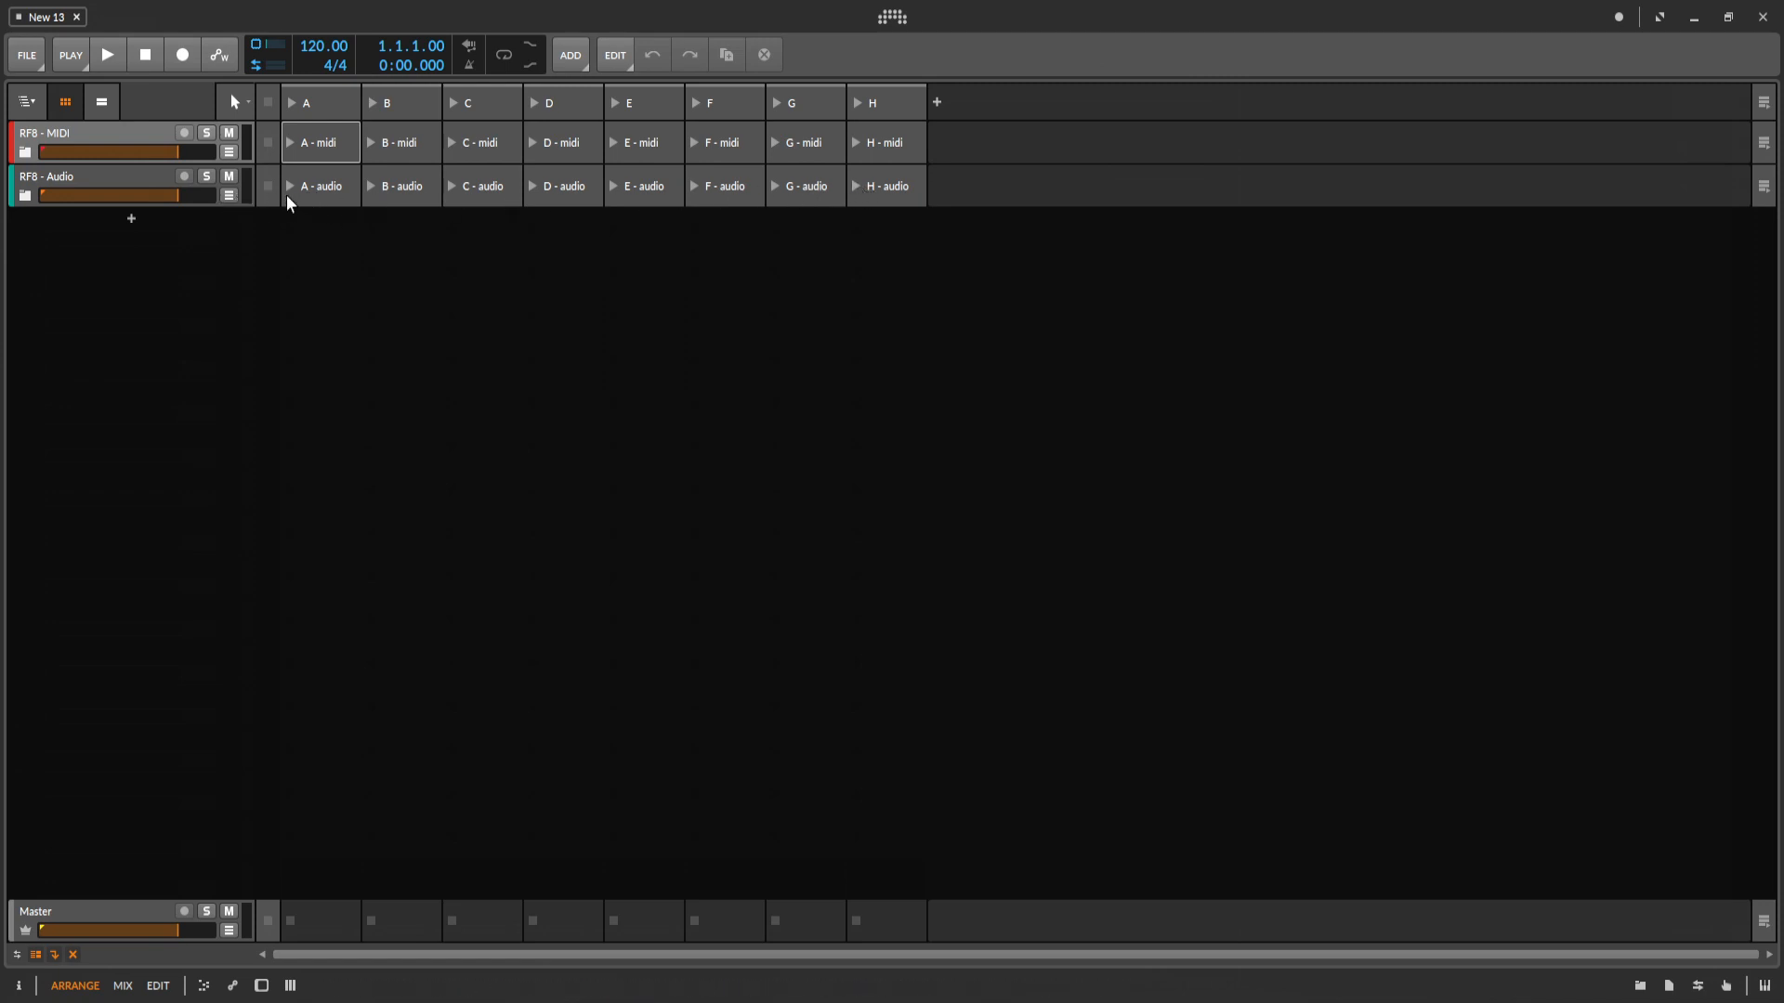
pyautogui.click(138, 136)
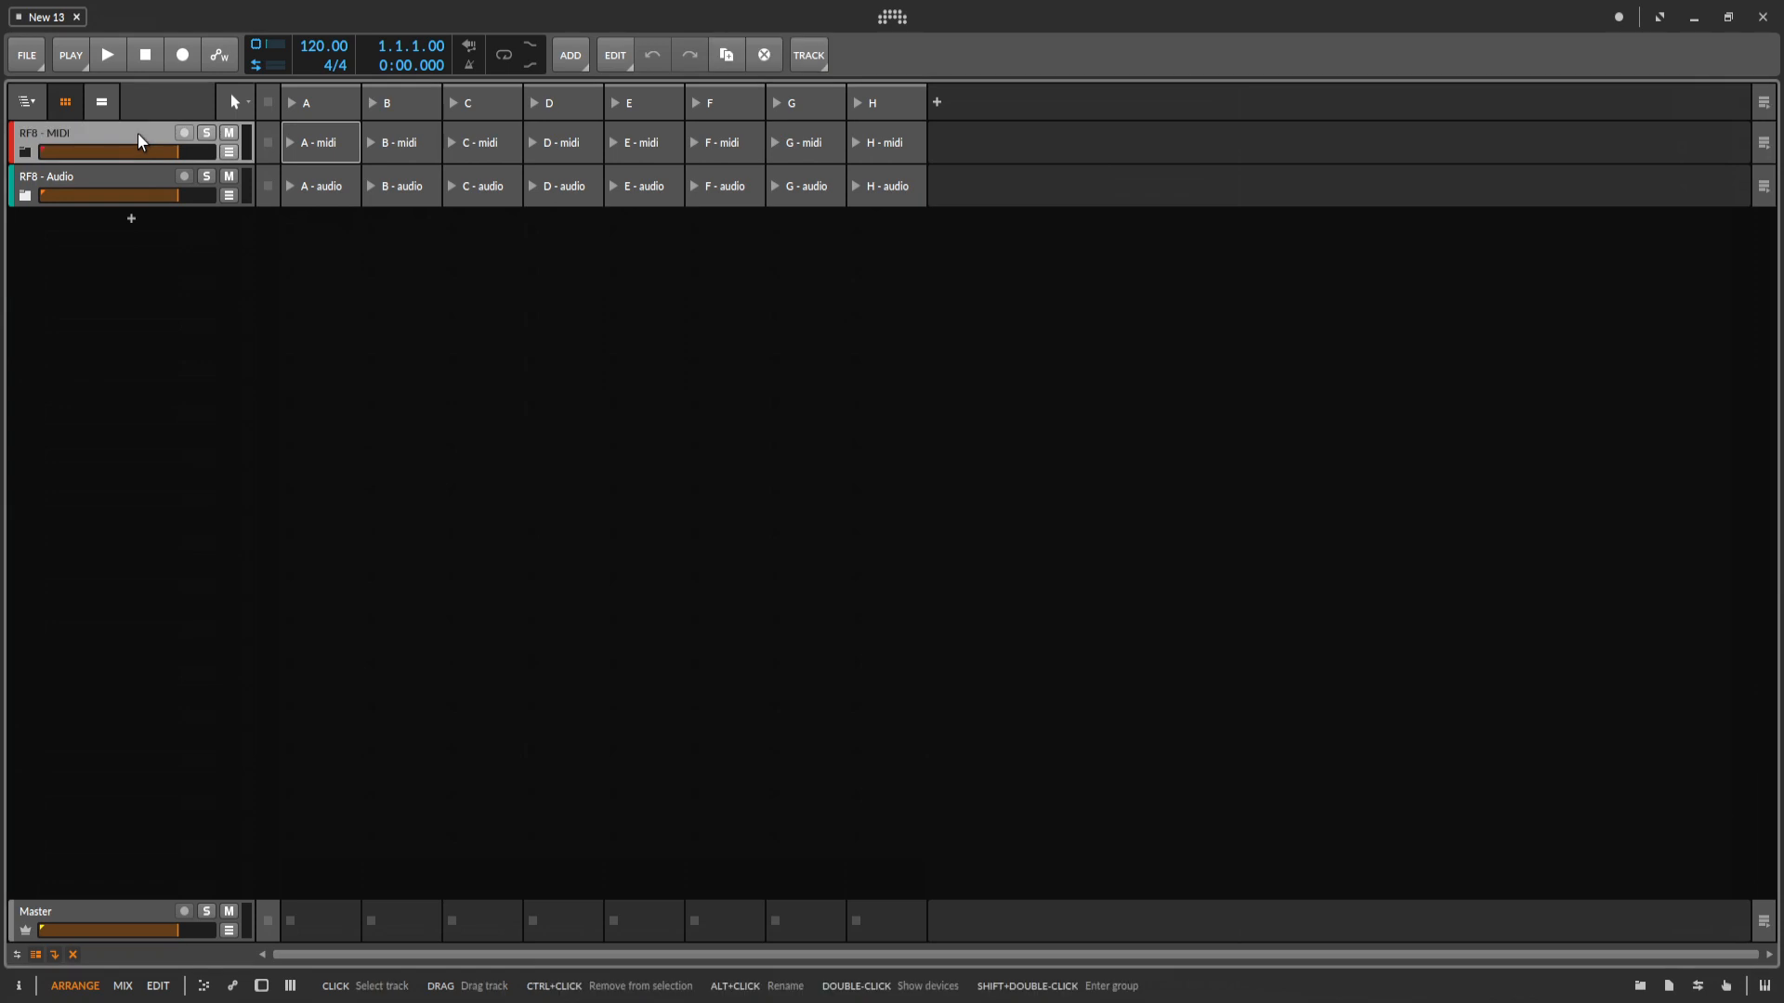
pyautogui.press('i')
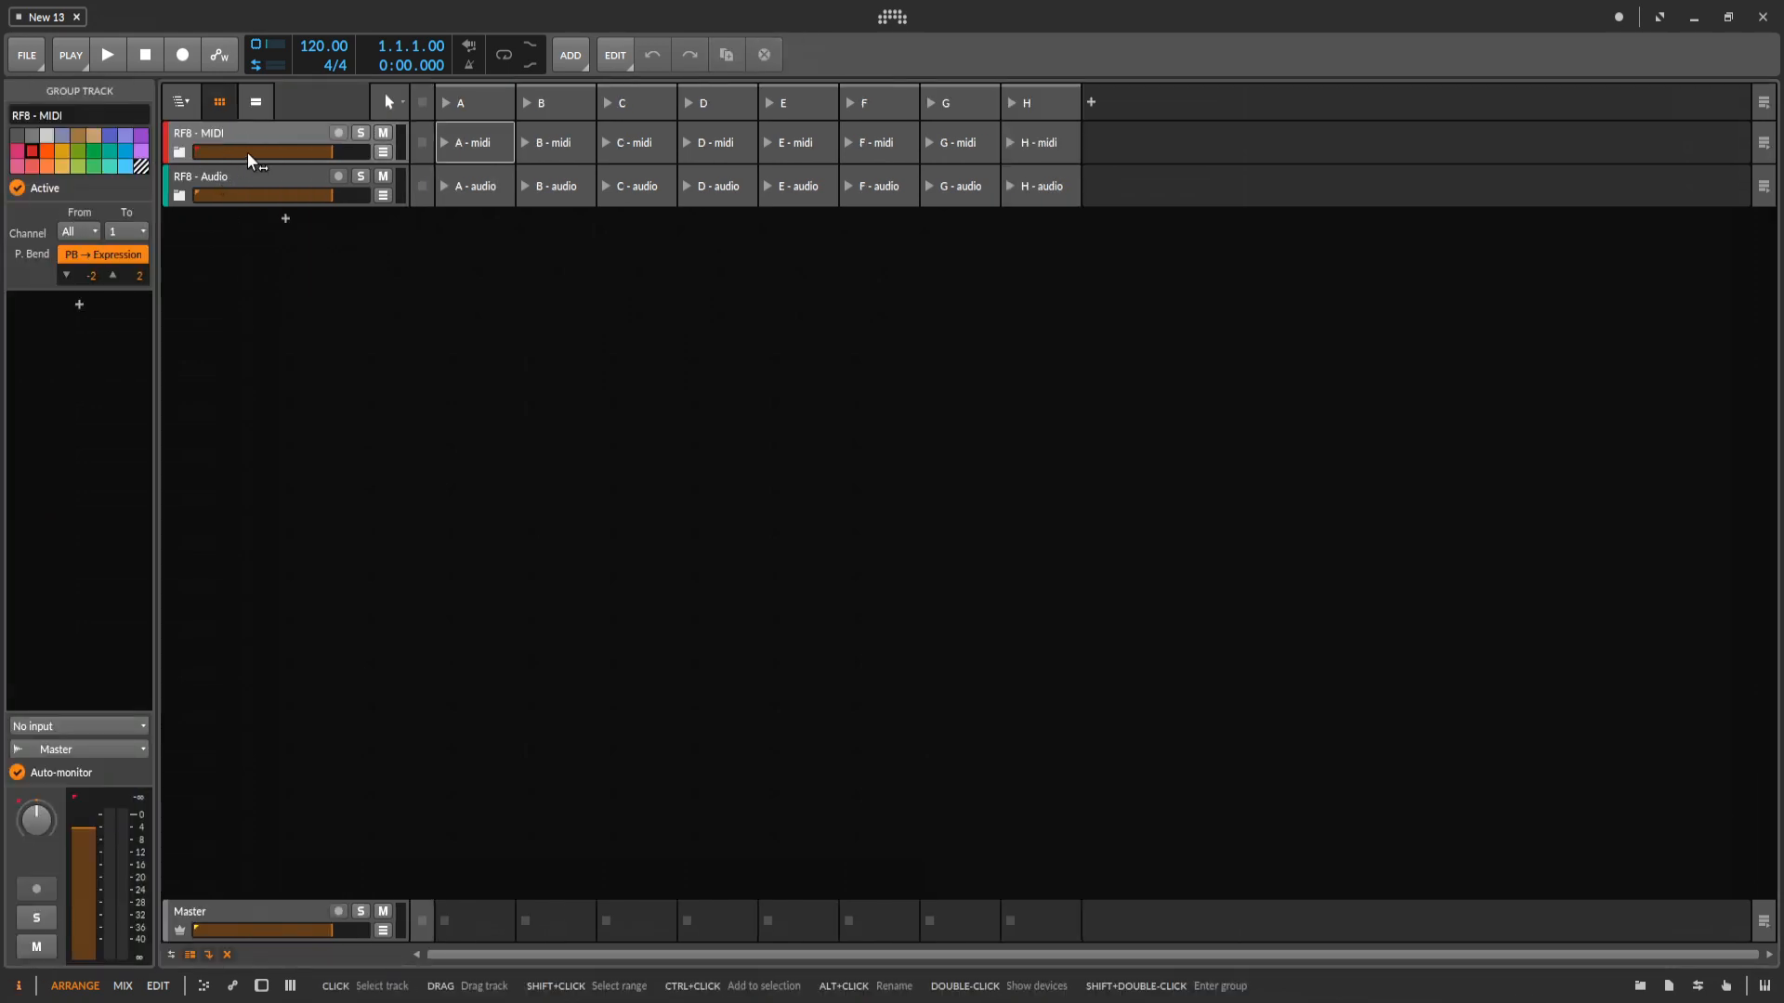
pyautogui.click(180, 151)
pyautogui.click(262, 189)
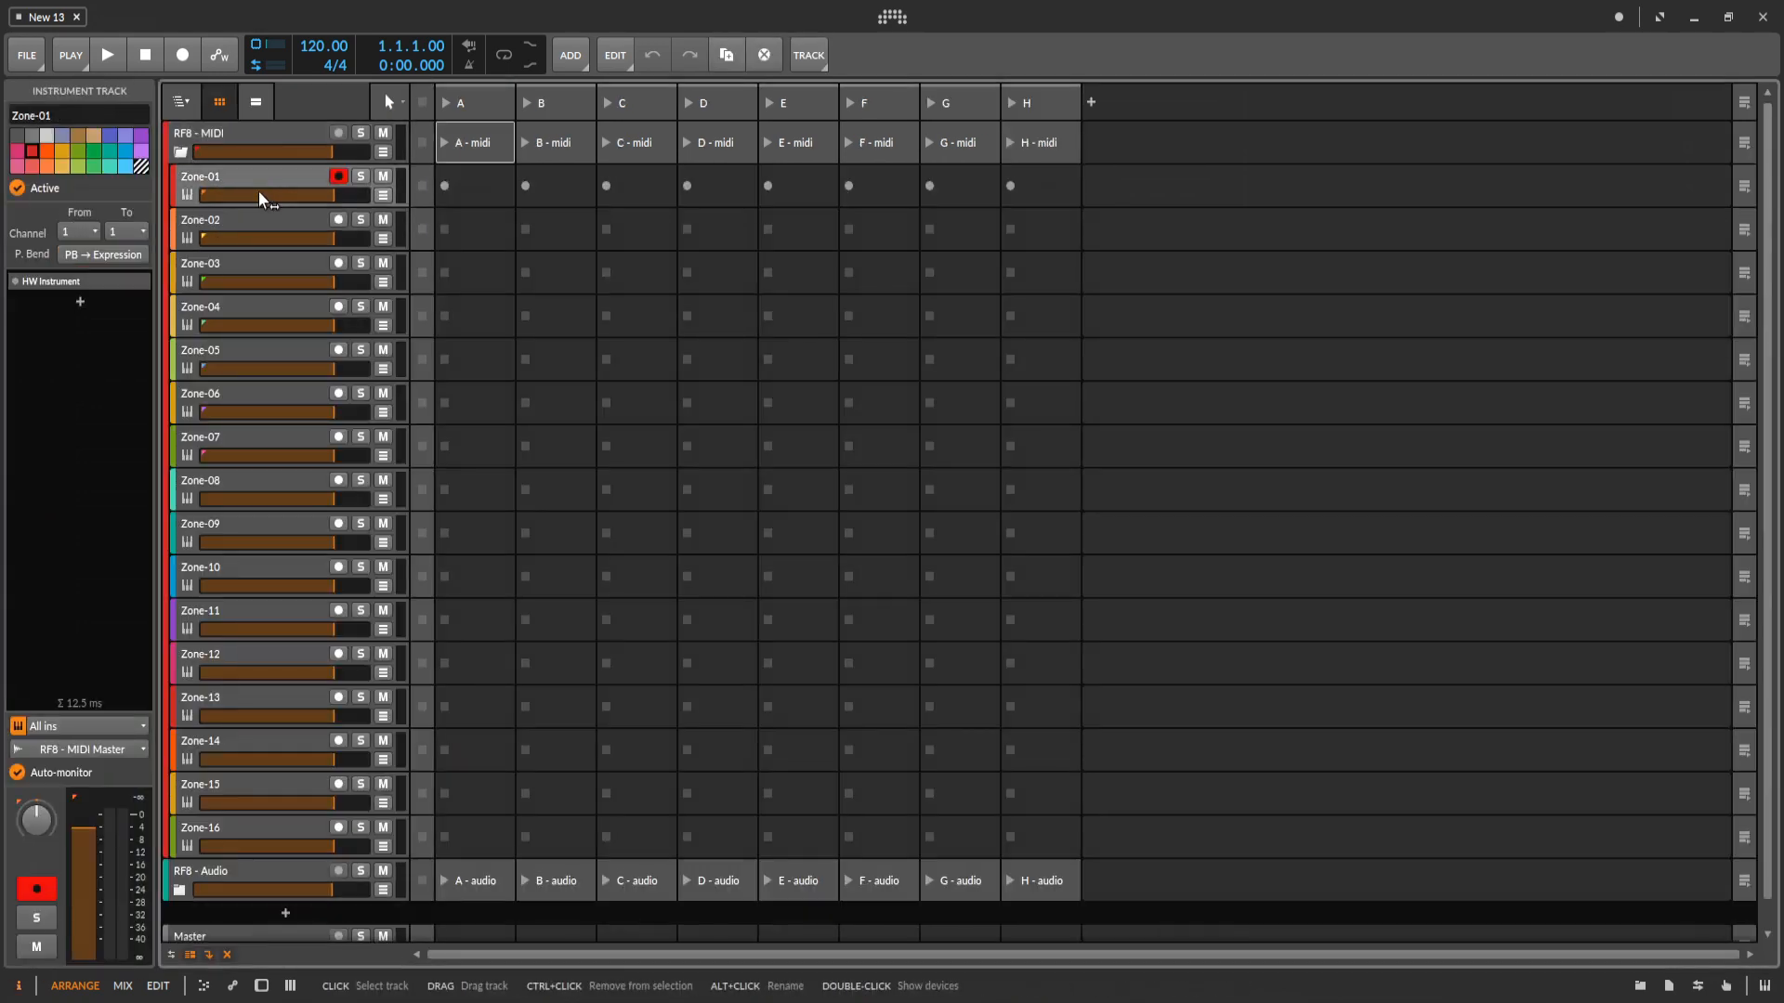
pyautogui.click(255, 225)
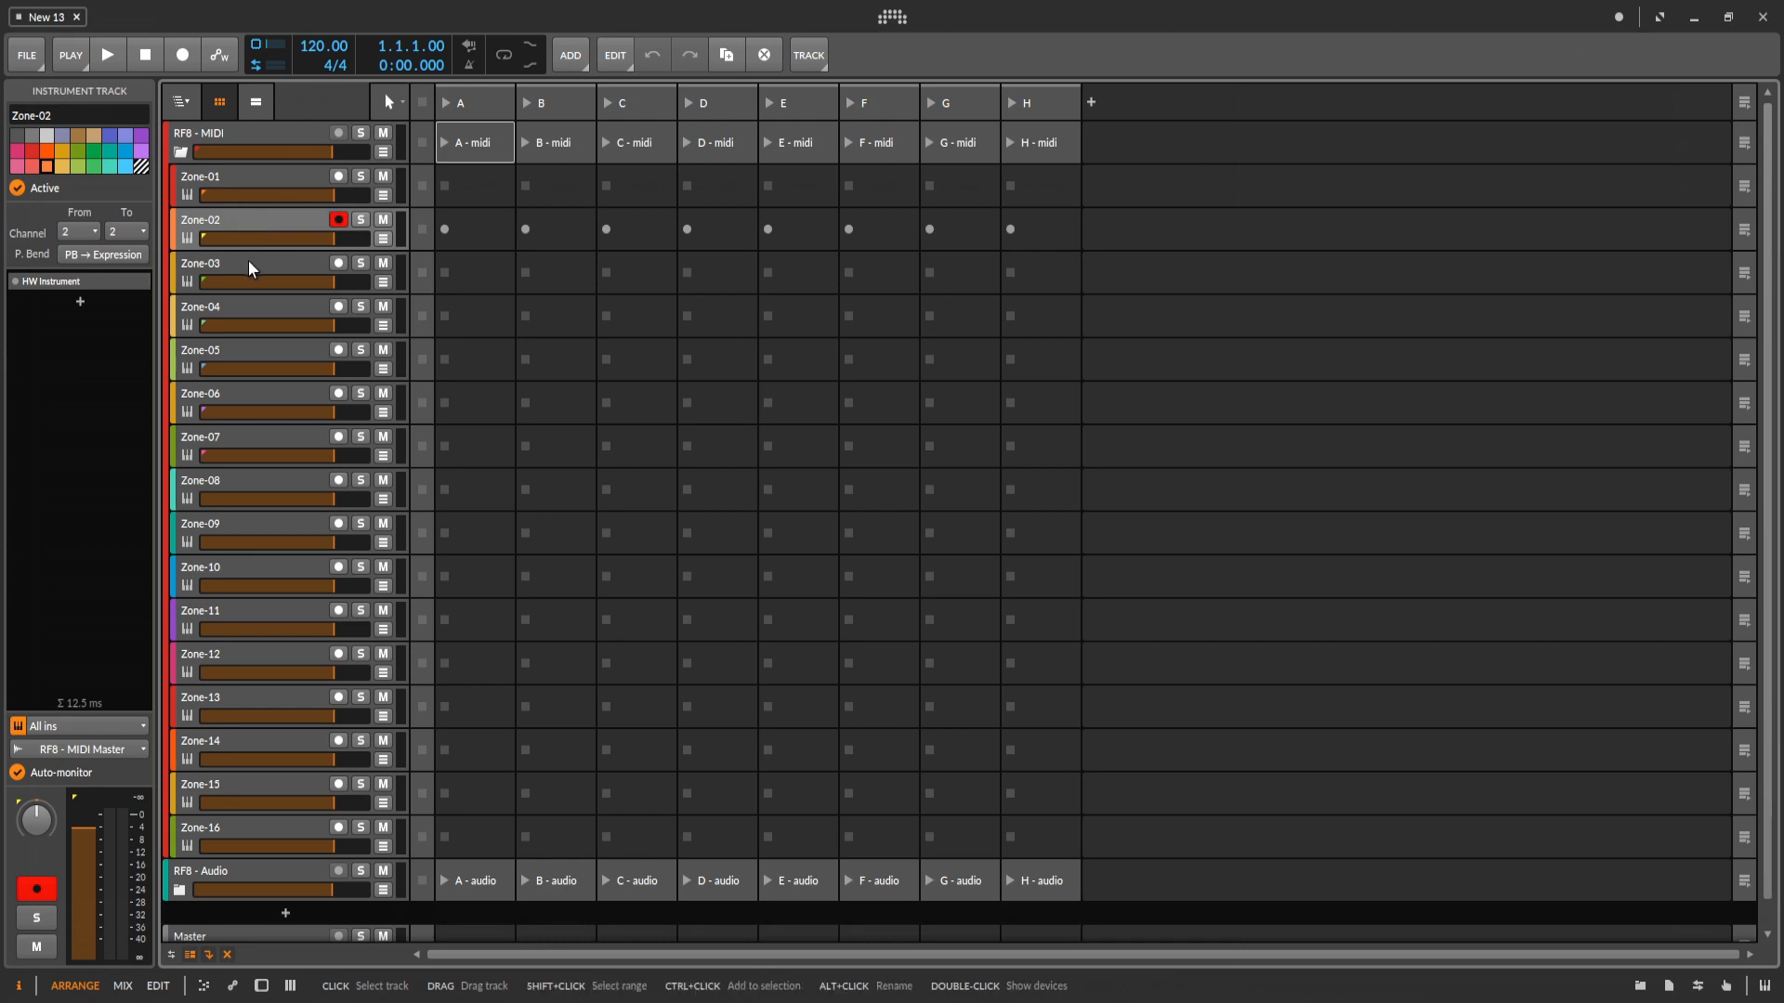
pyautogui.click(251, 268)
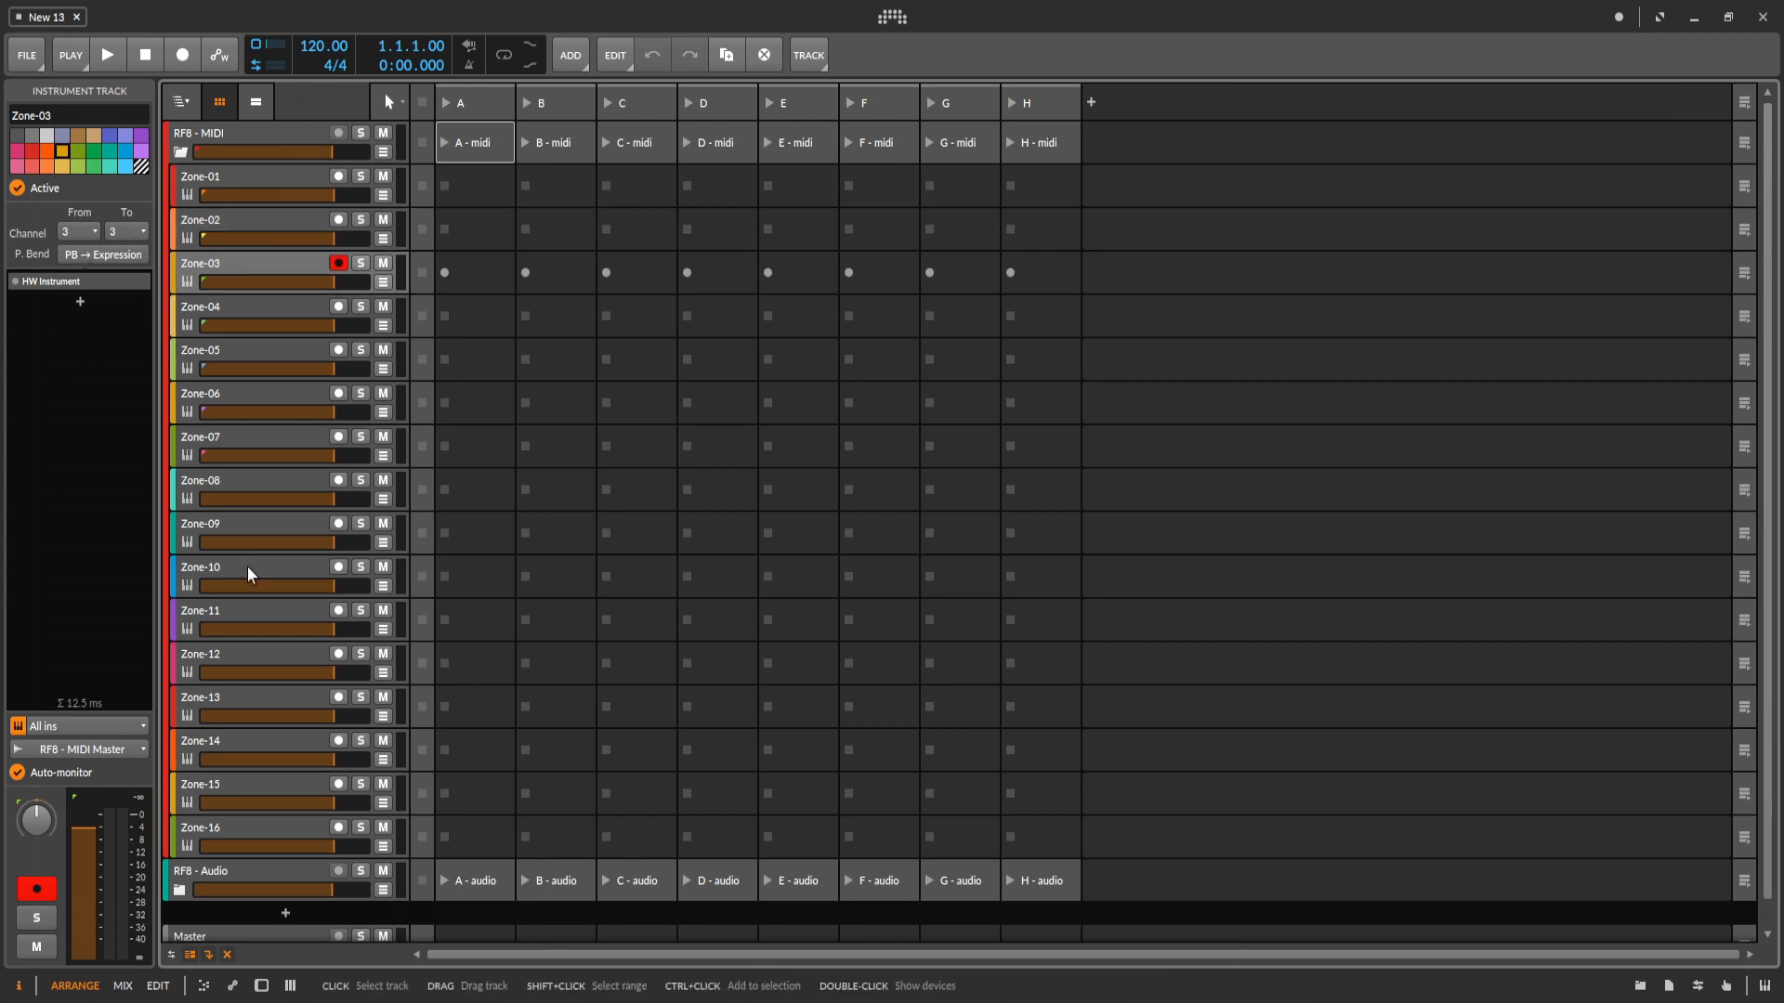
pyautogui.scroll(-2, 245, 650)
pyautogui.click(239, 806)
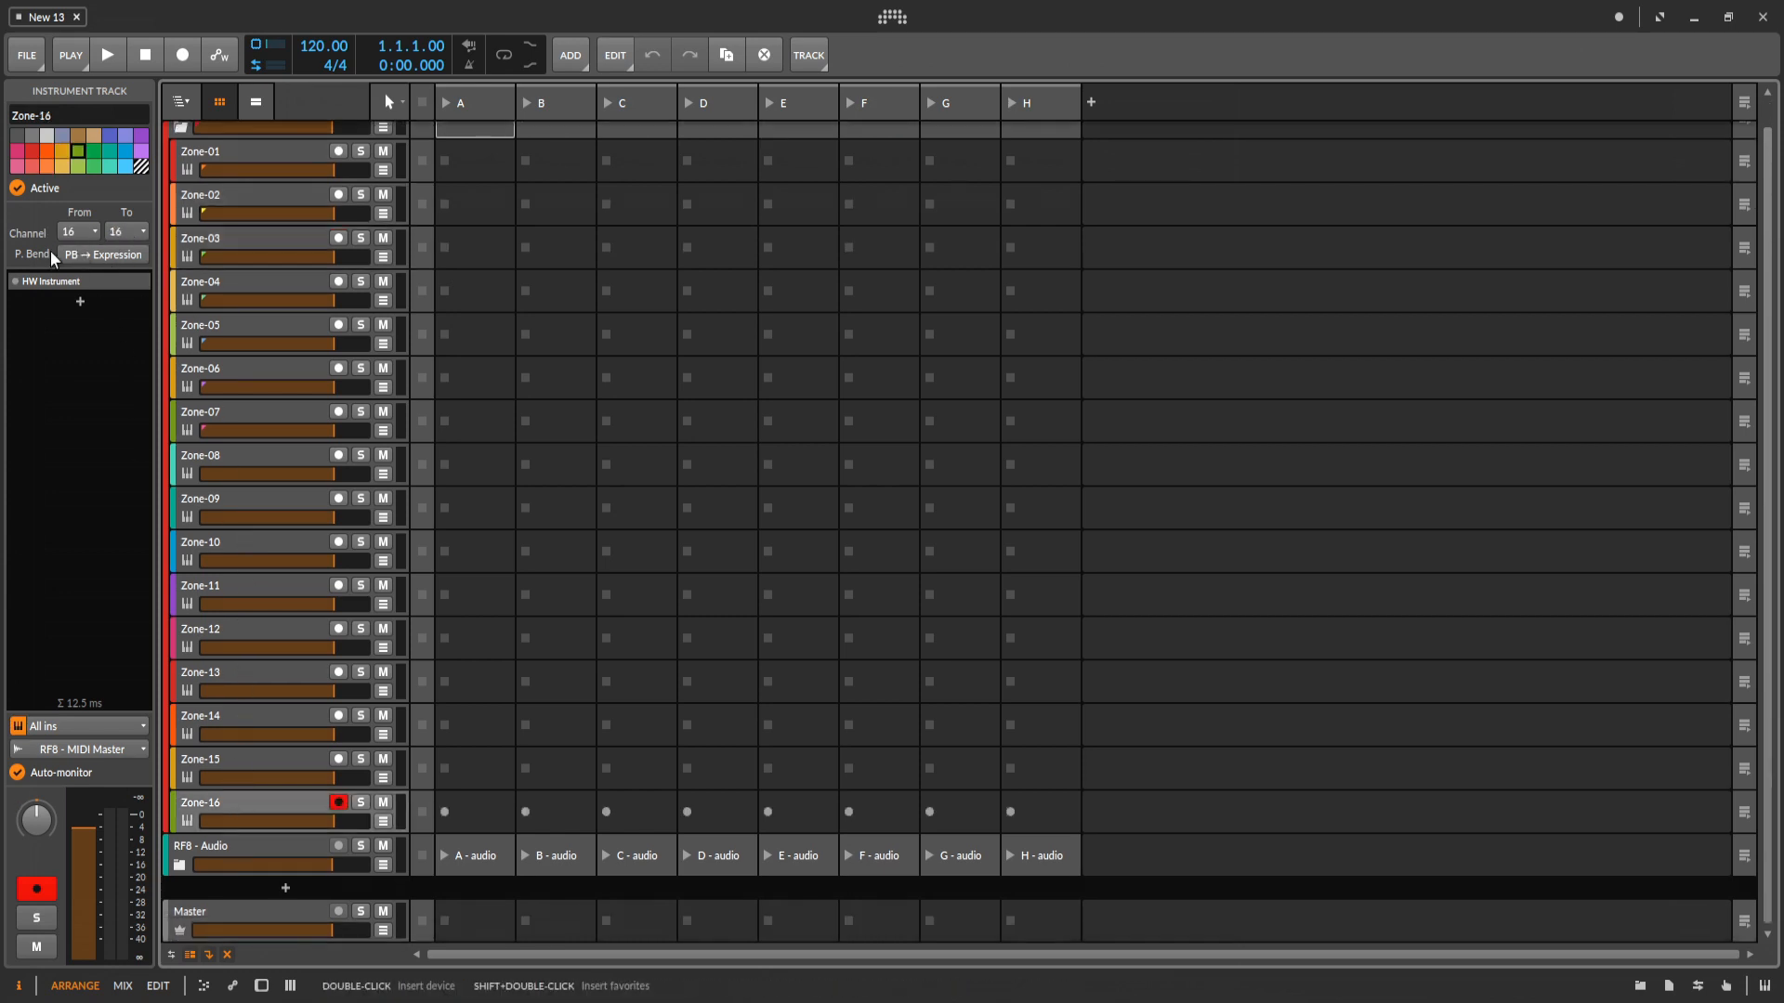
pyautogui.scroll(1, 256, 252)
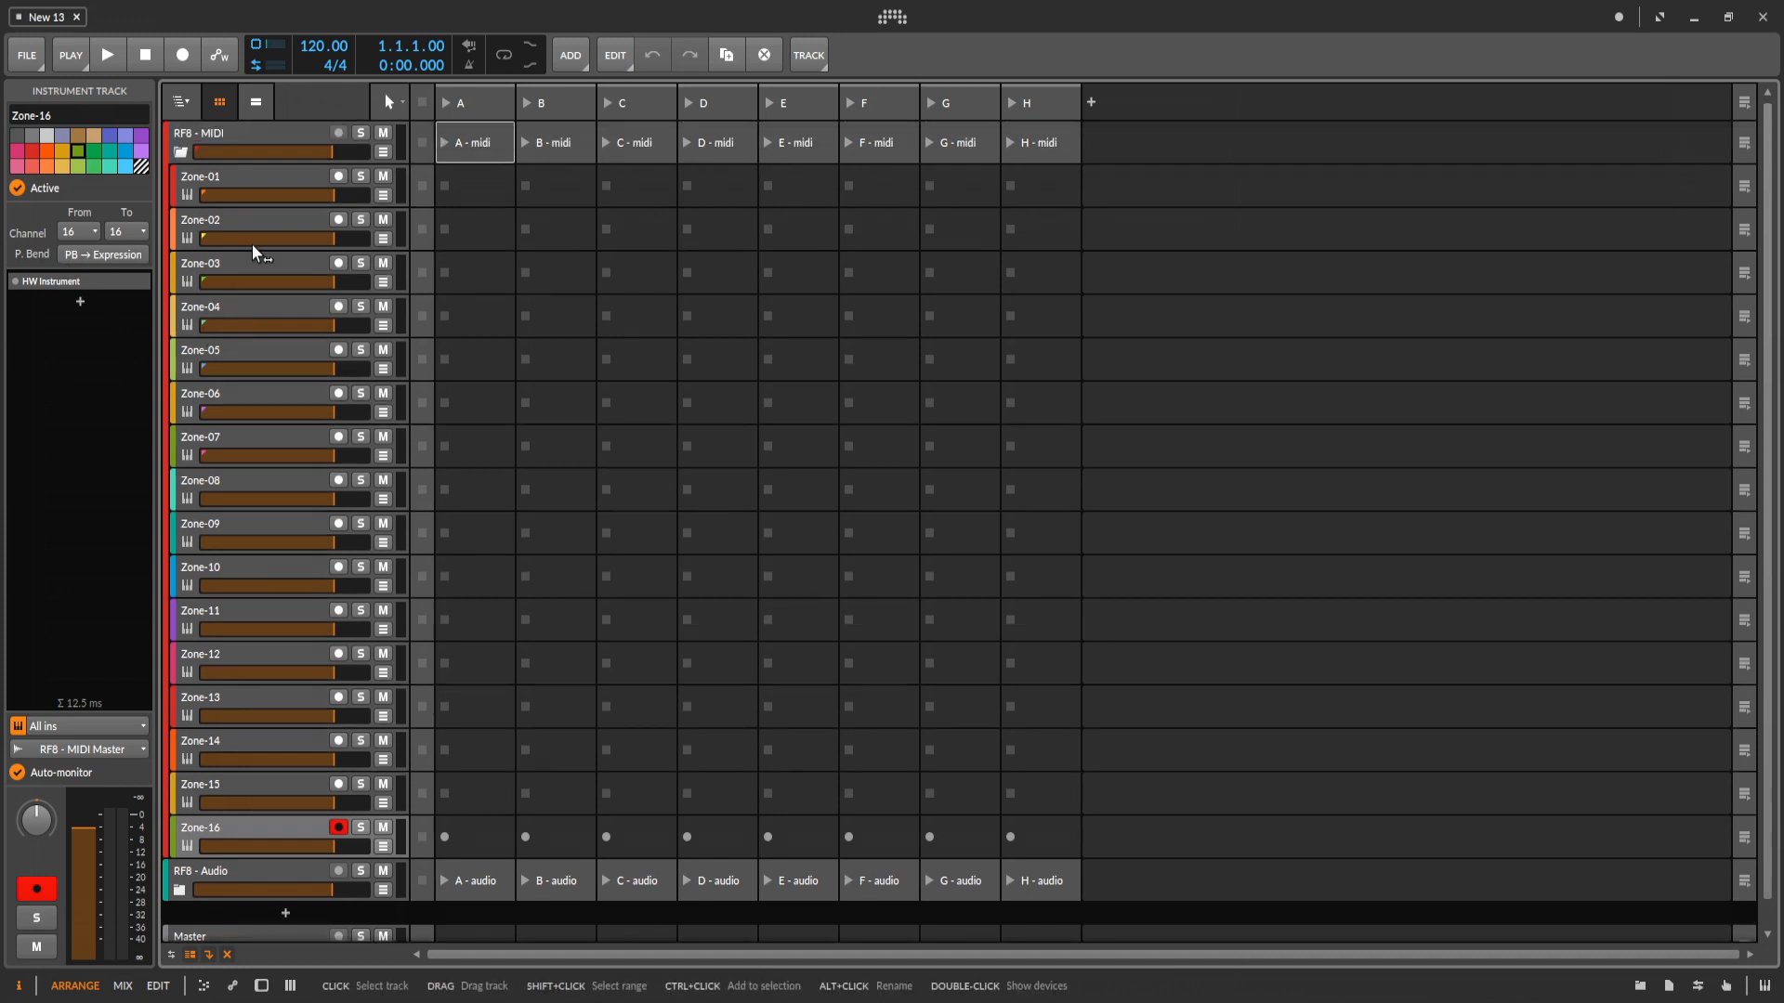
pyautogui.click(258, 178)
pyautogui.click(181, 152)
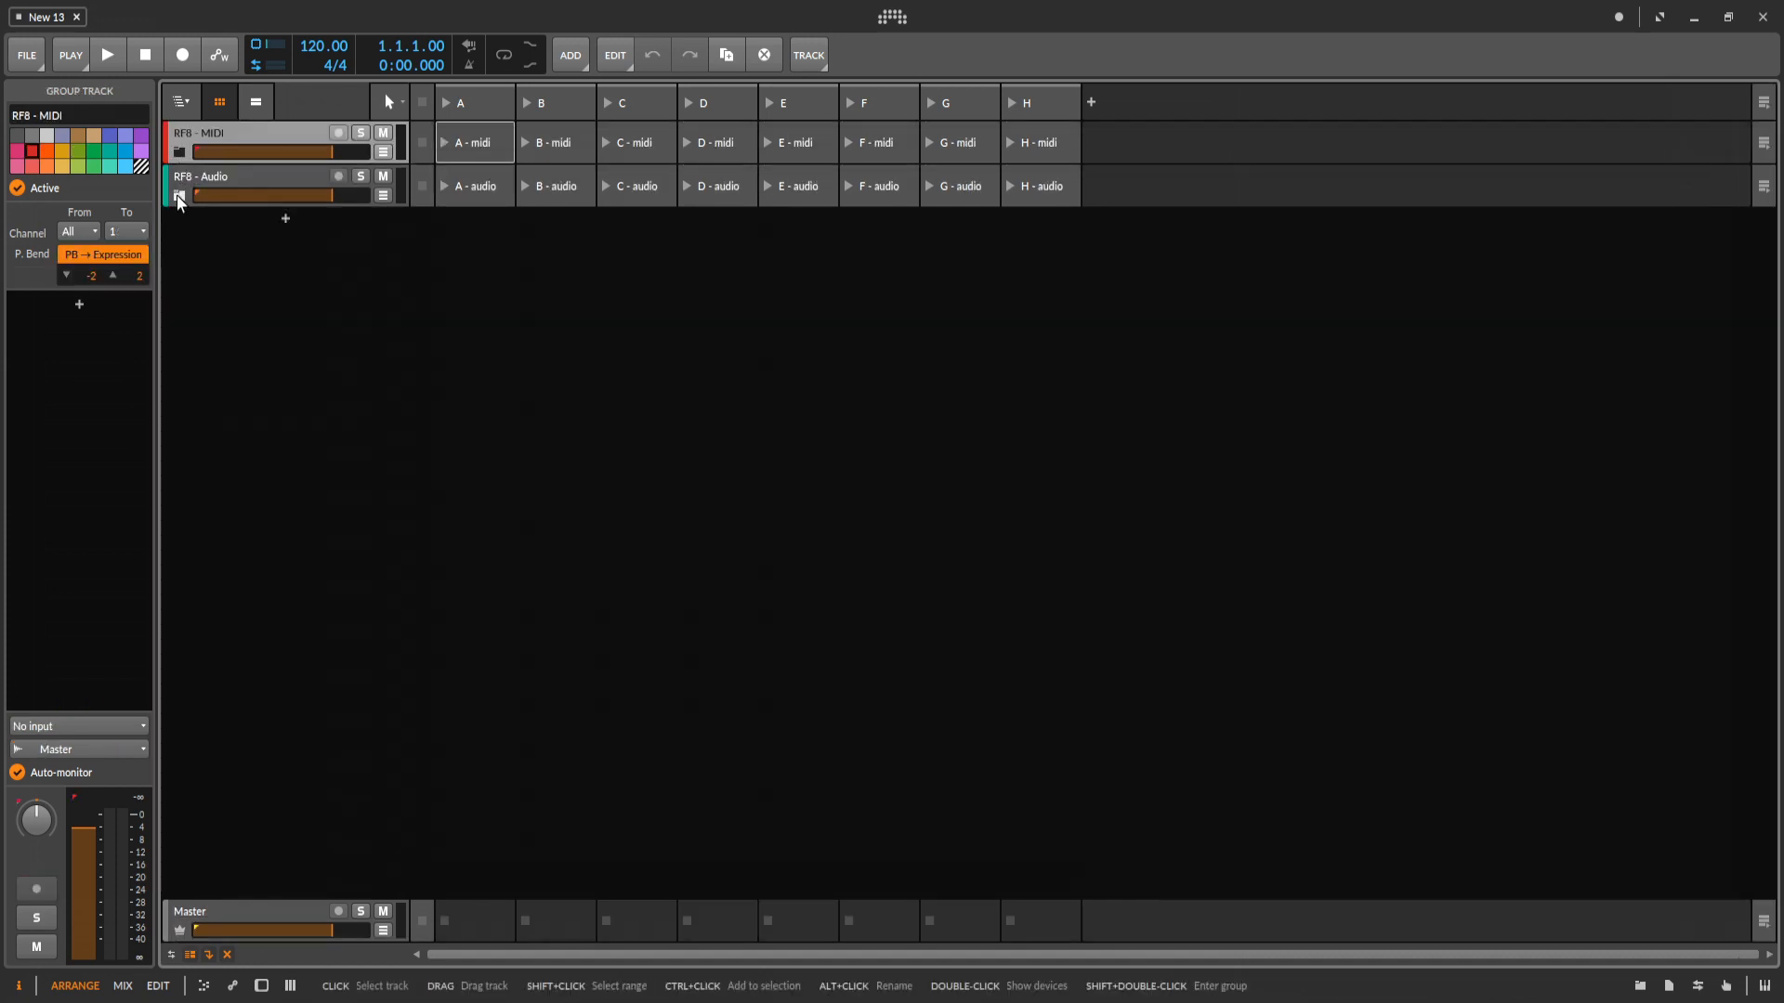
# Inspect the input, output and monitoring settings of zone tracks 01, 02, 03 and 16 in the RF8 - Audio group.
pyautogui.click(179, 195)
pyautogui.click(251, 228)
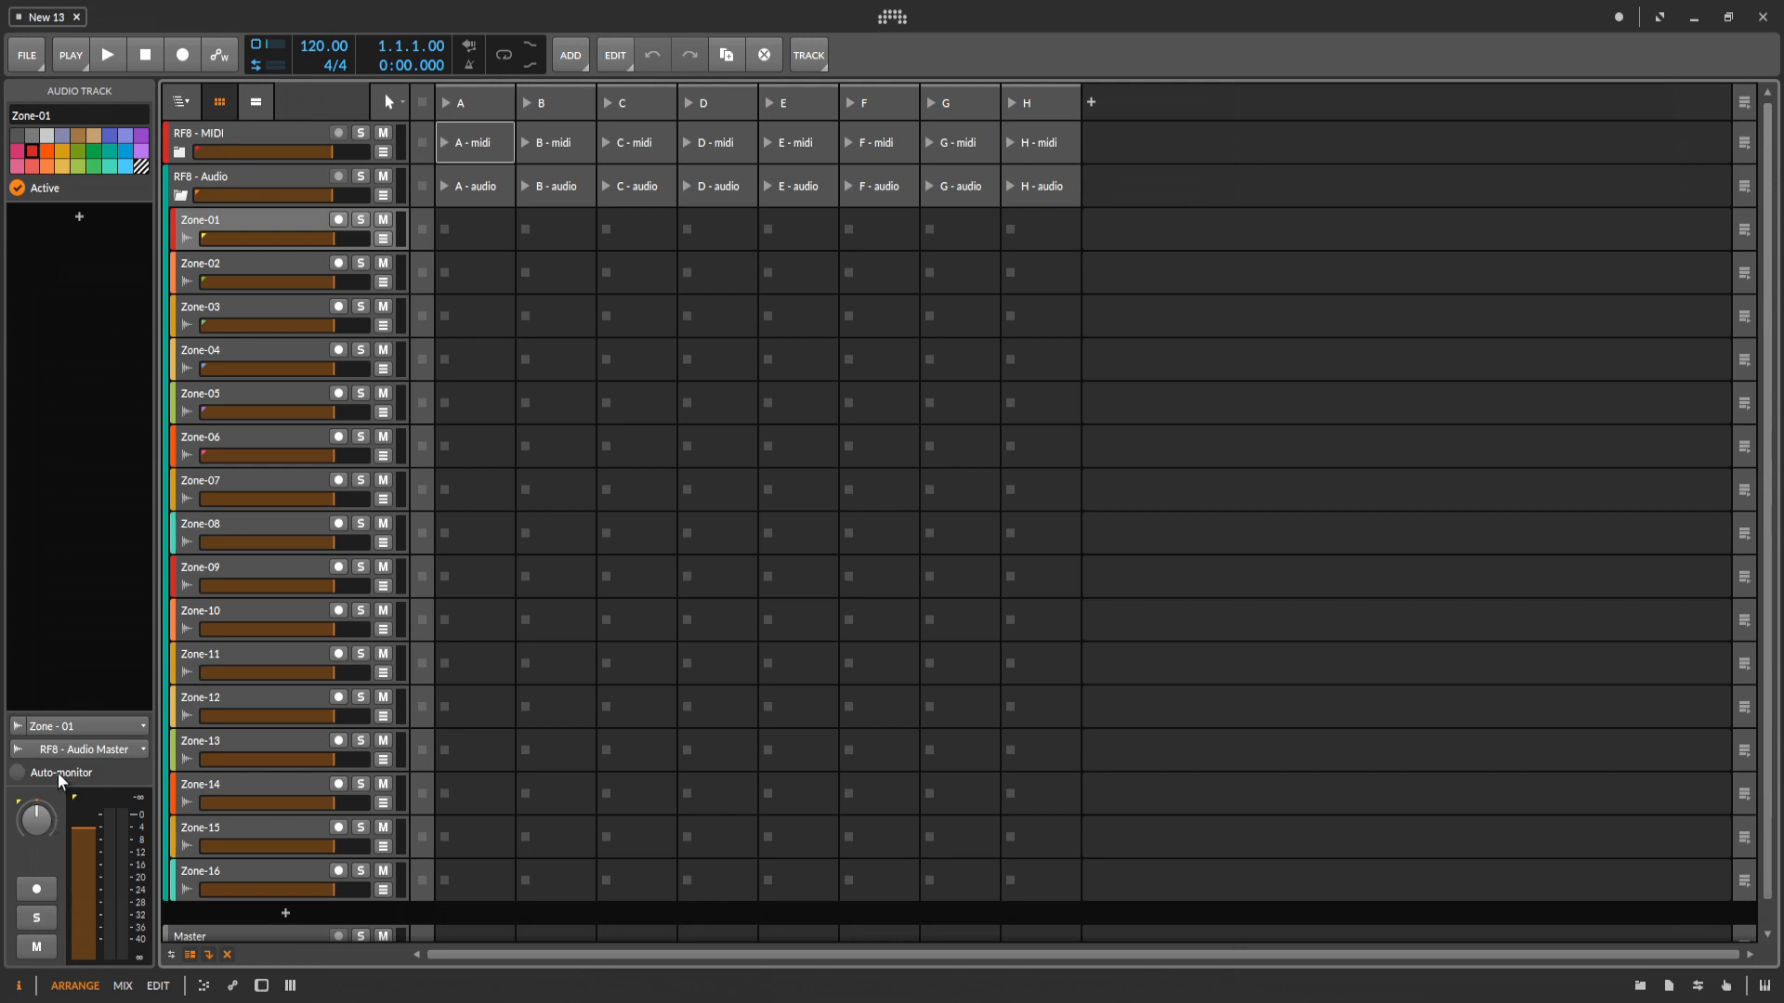
pyautogui.click(247, 283)
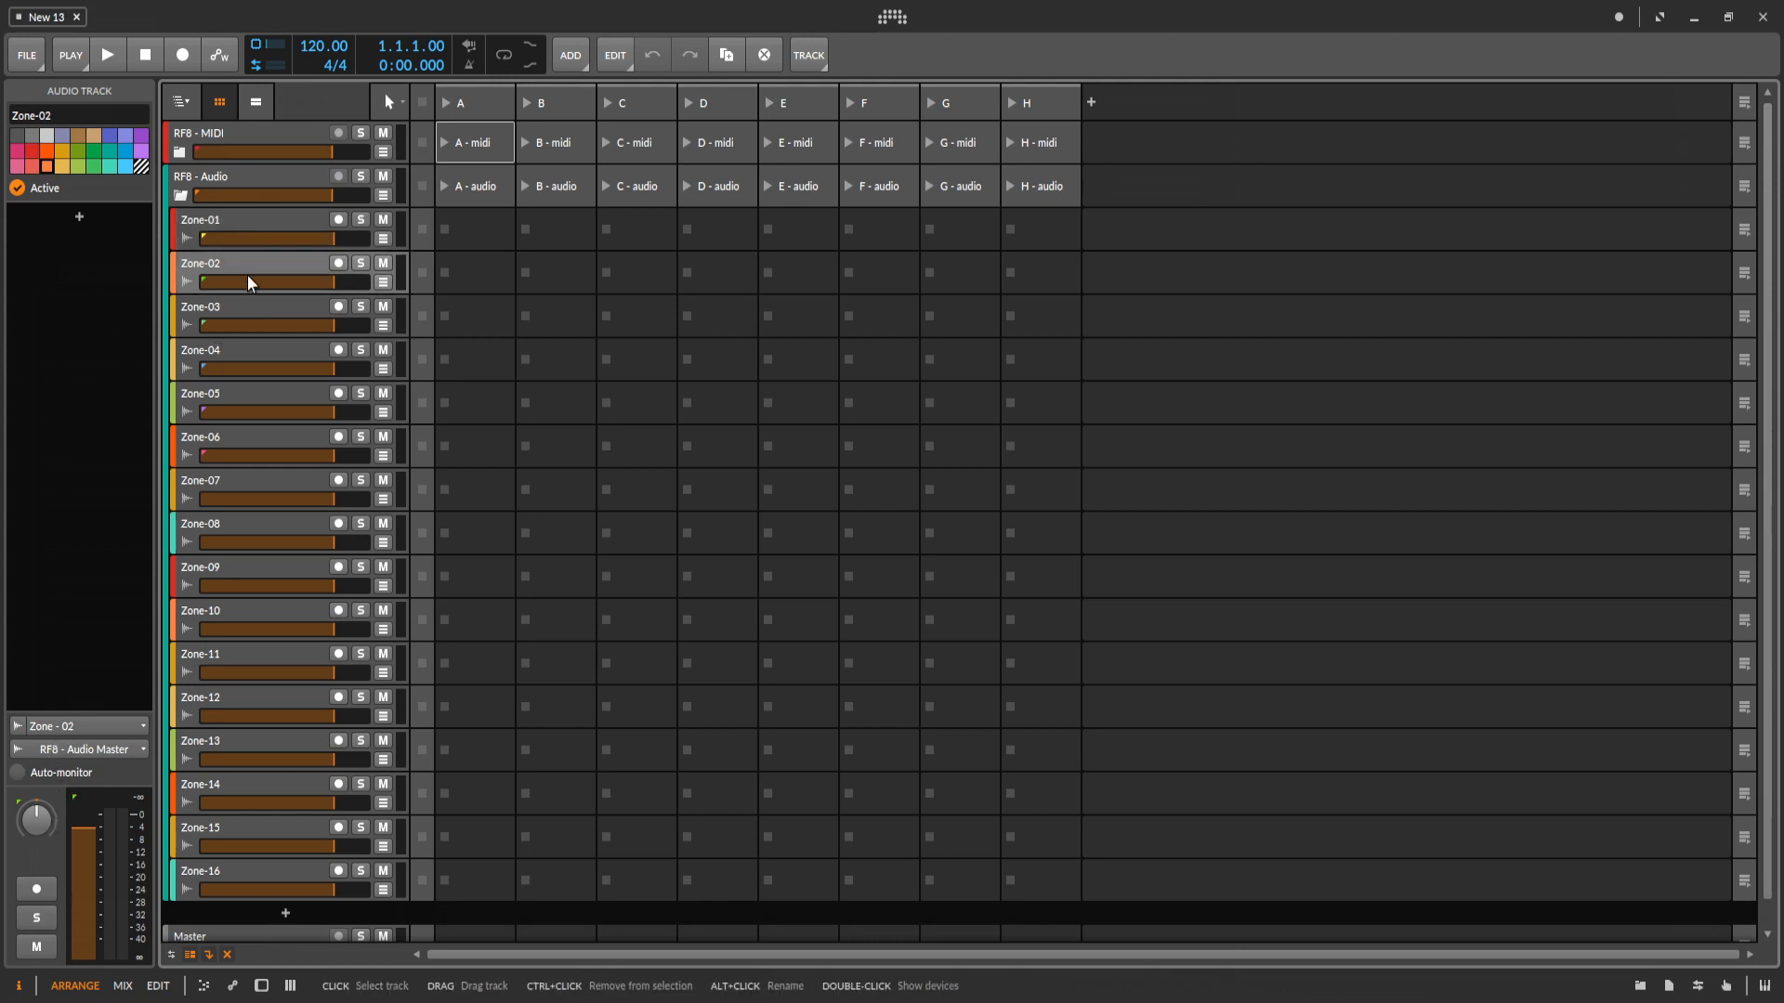
pyautogui.click(247, 309)
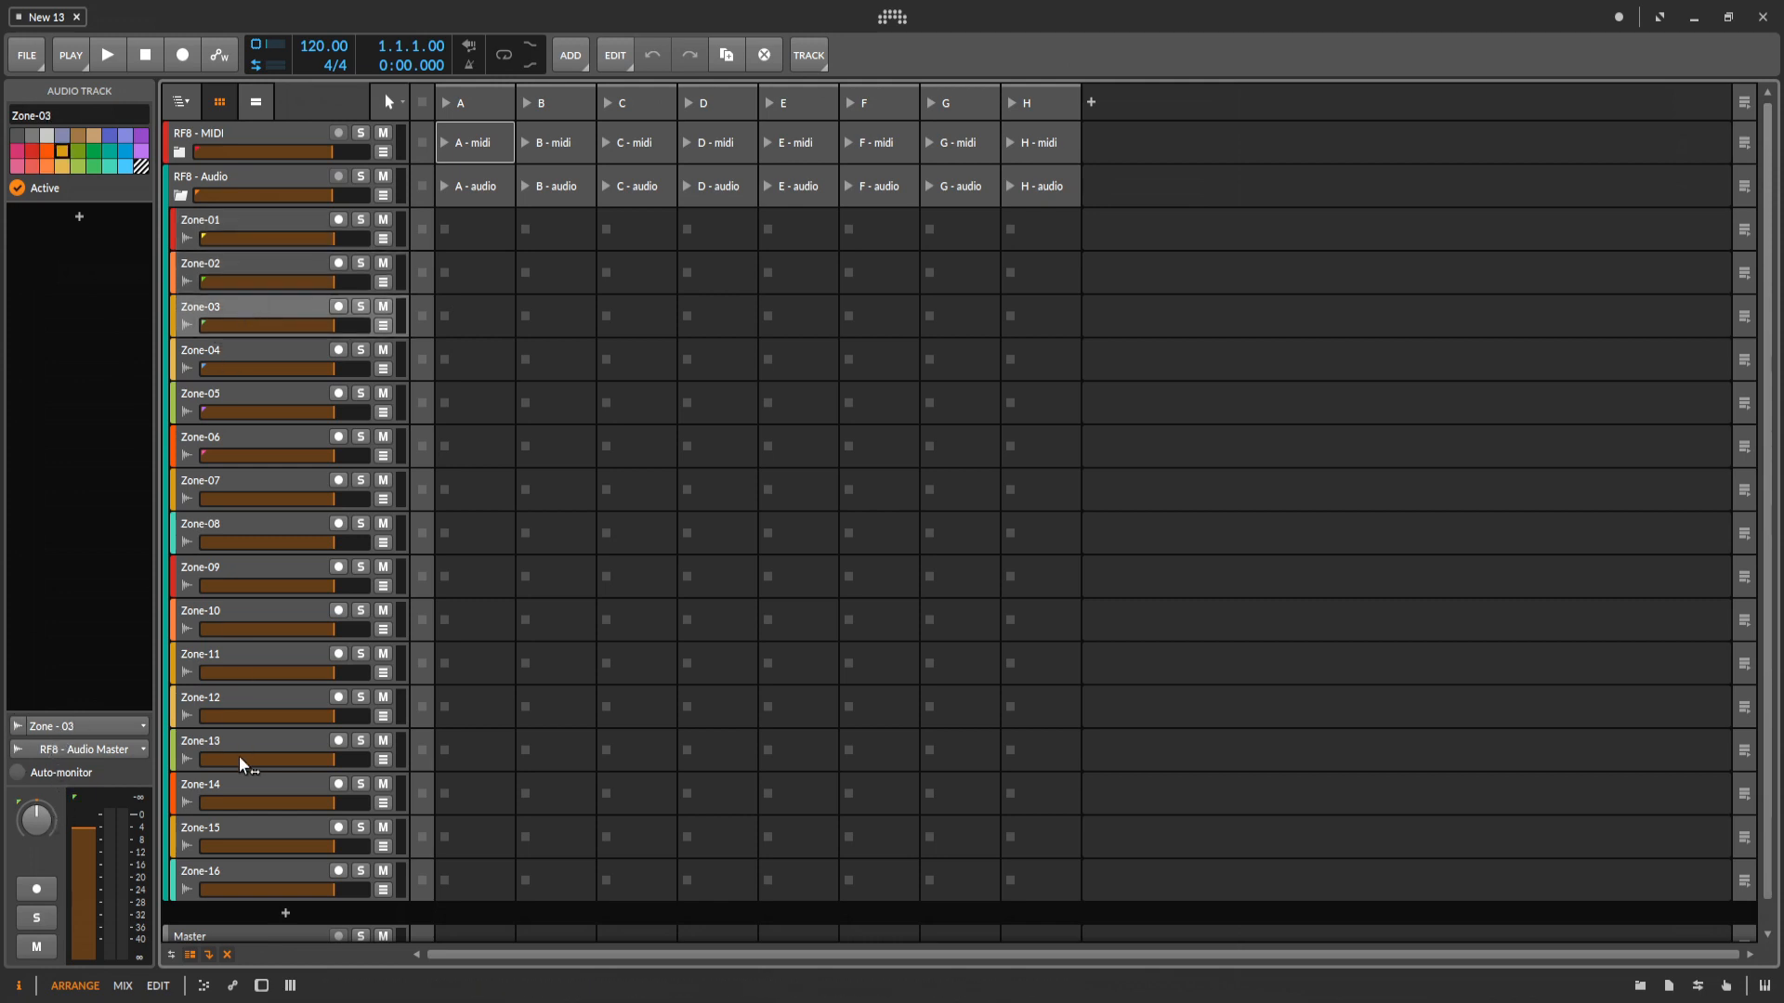
pyautogui.click(247, 868)
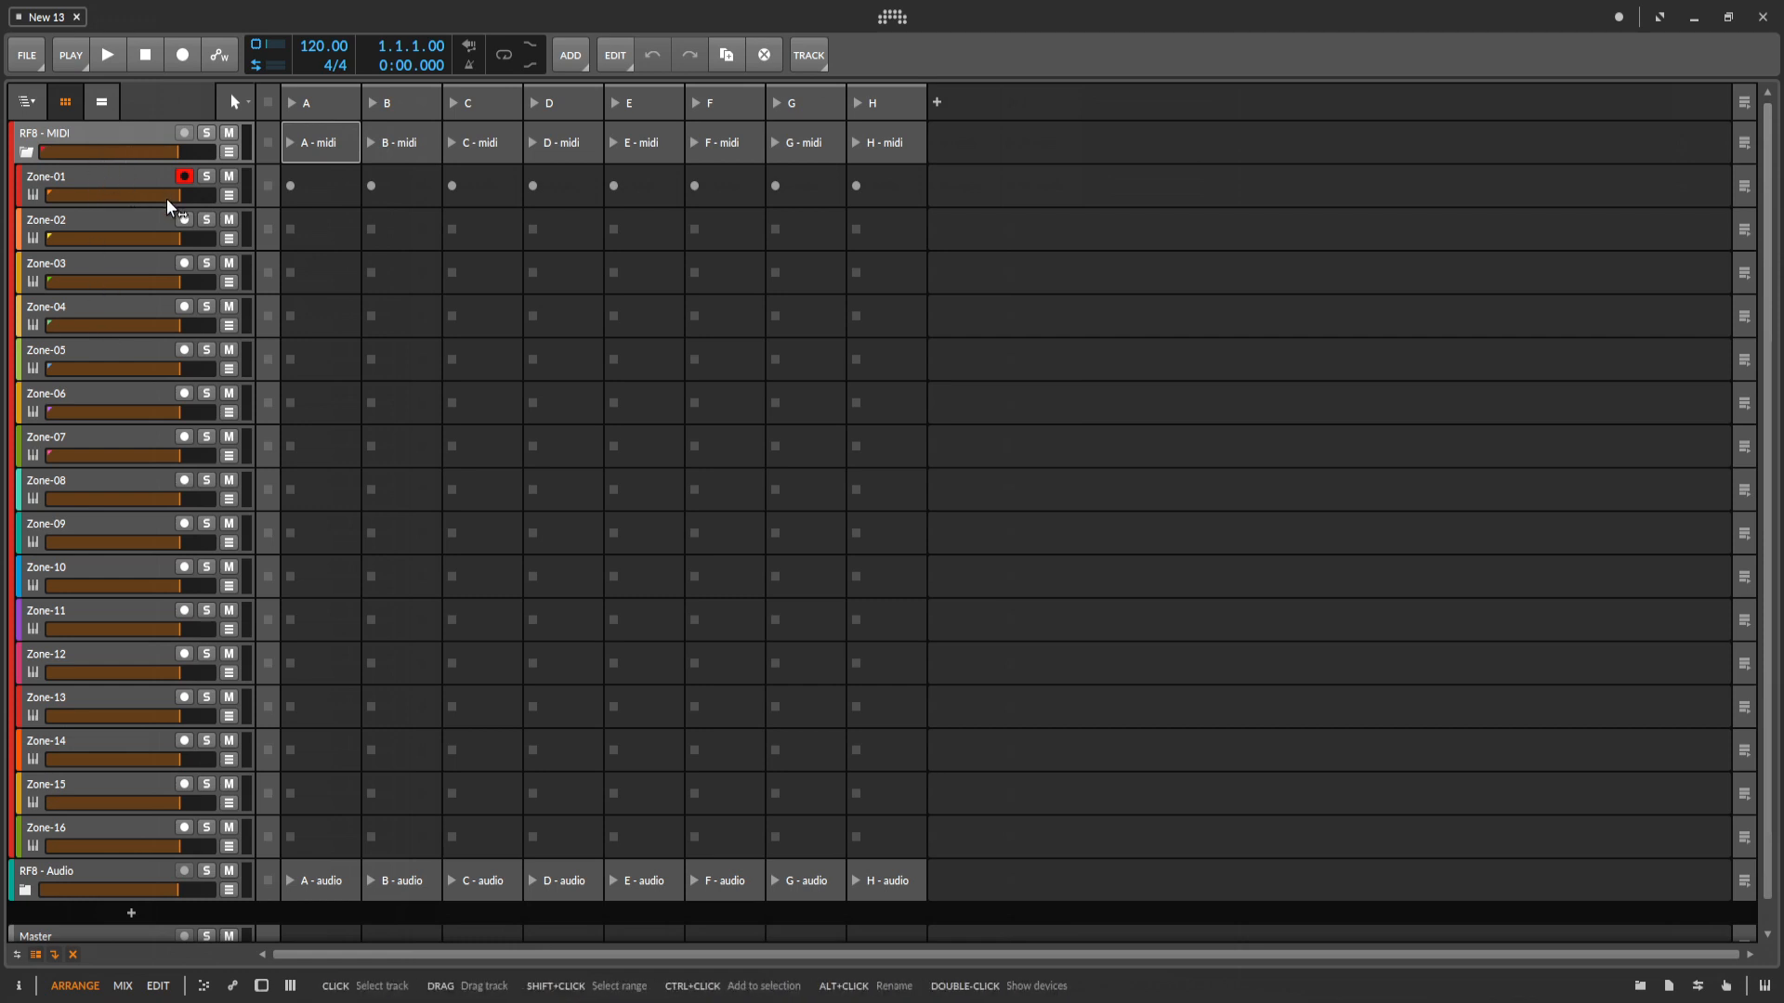
# Examine the HW Instrument output port and channel on the RF8 - MIDI zone tracks, including zones 01–04 and 14–16.
pyautogui.press('d')
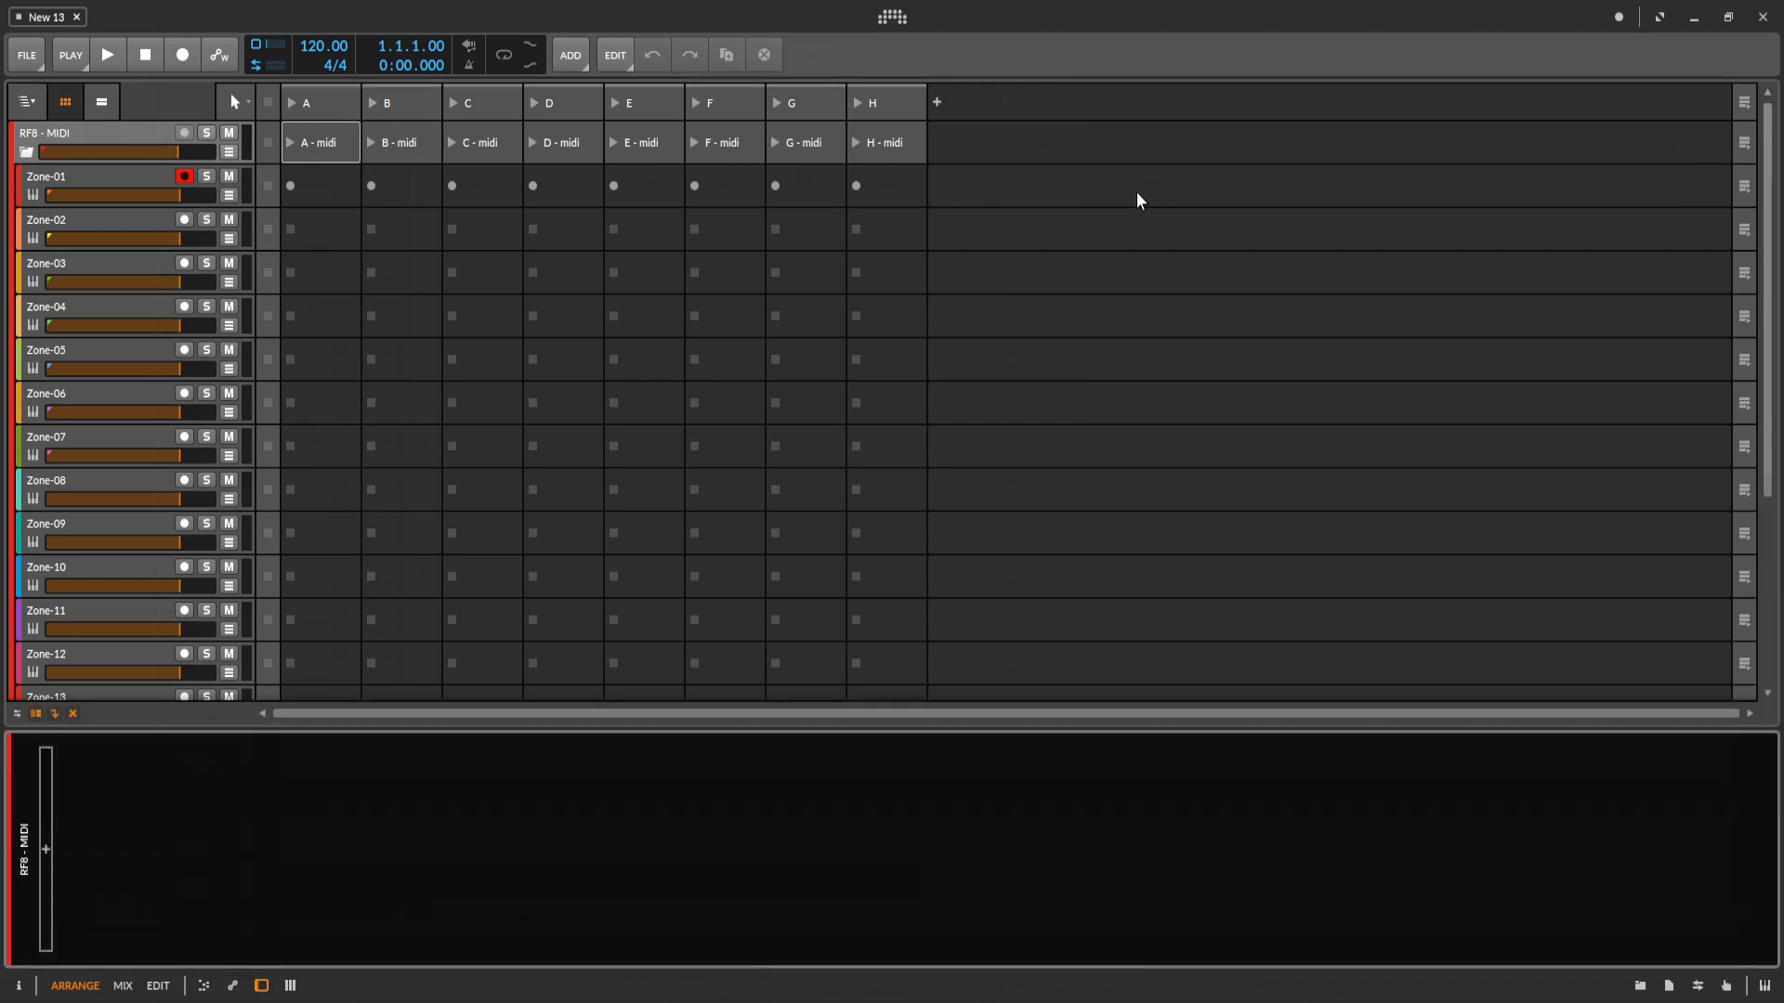
pyautogui.click(93, 190)
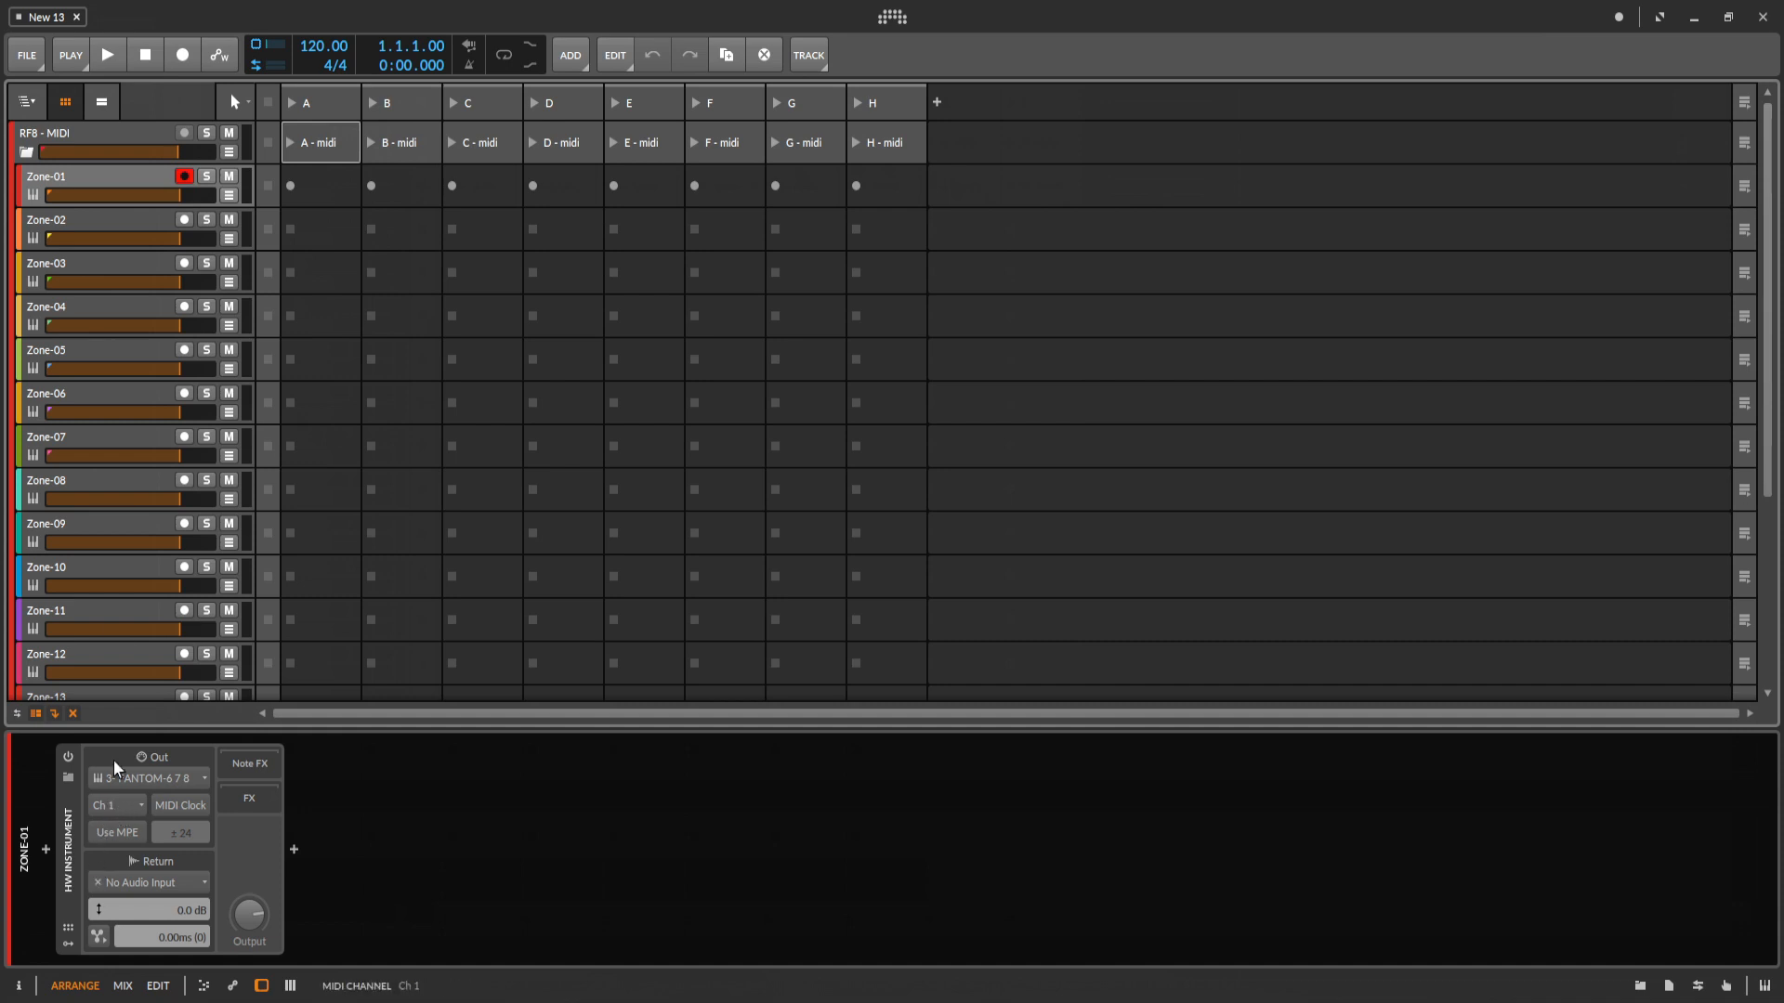
pyautogui.click(97, 234)
pyautogui.click(102, 268)
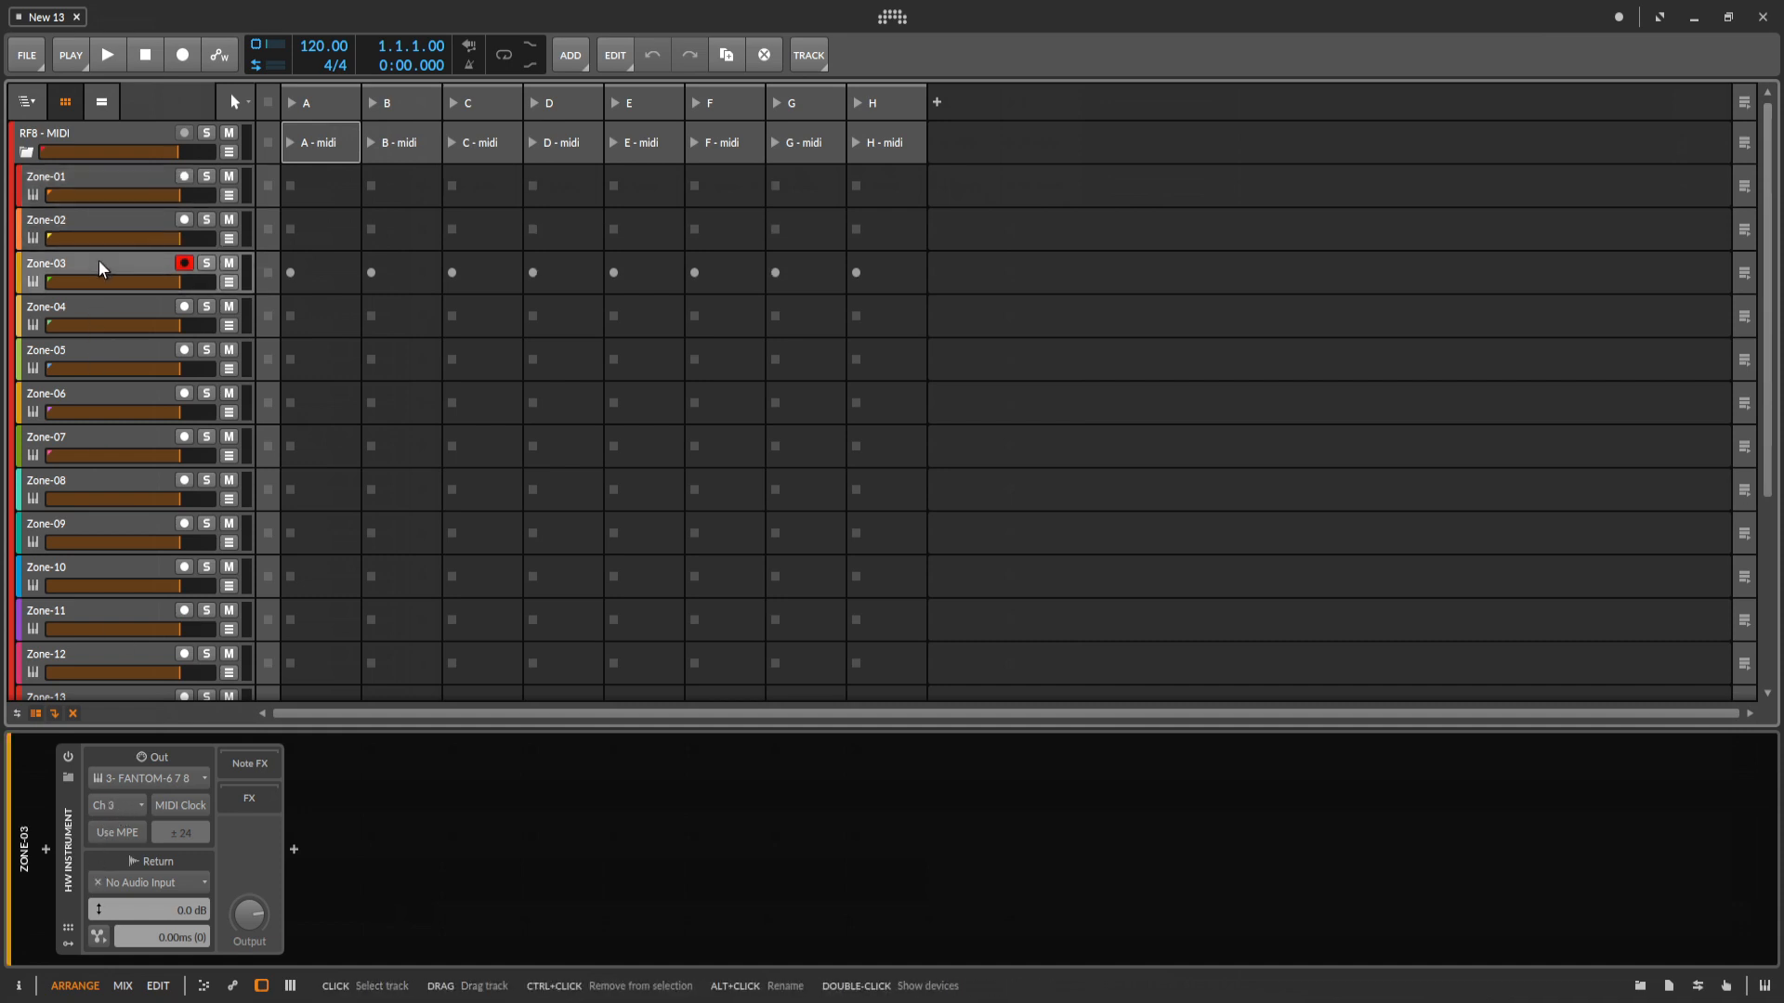
pyautogui.click(108, 314)
pyautogui.scroll(-3, 133, 487)
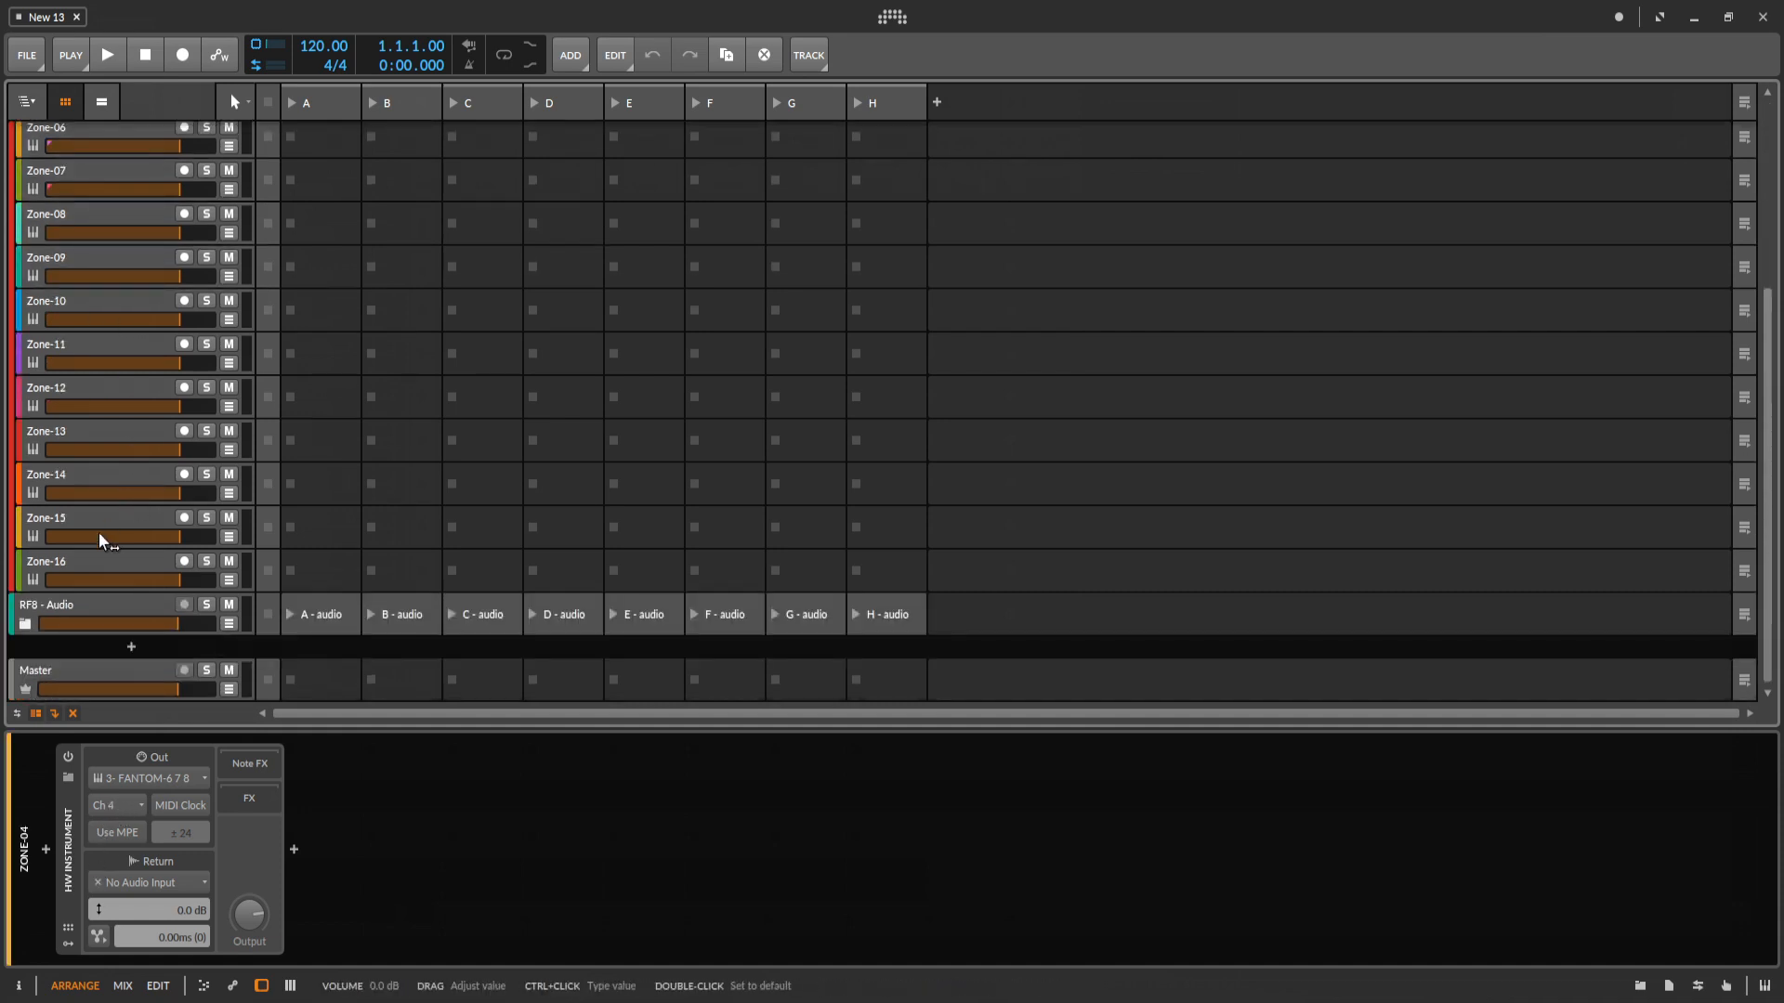
pyautogui.click(99, 569)
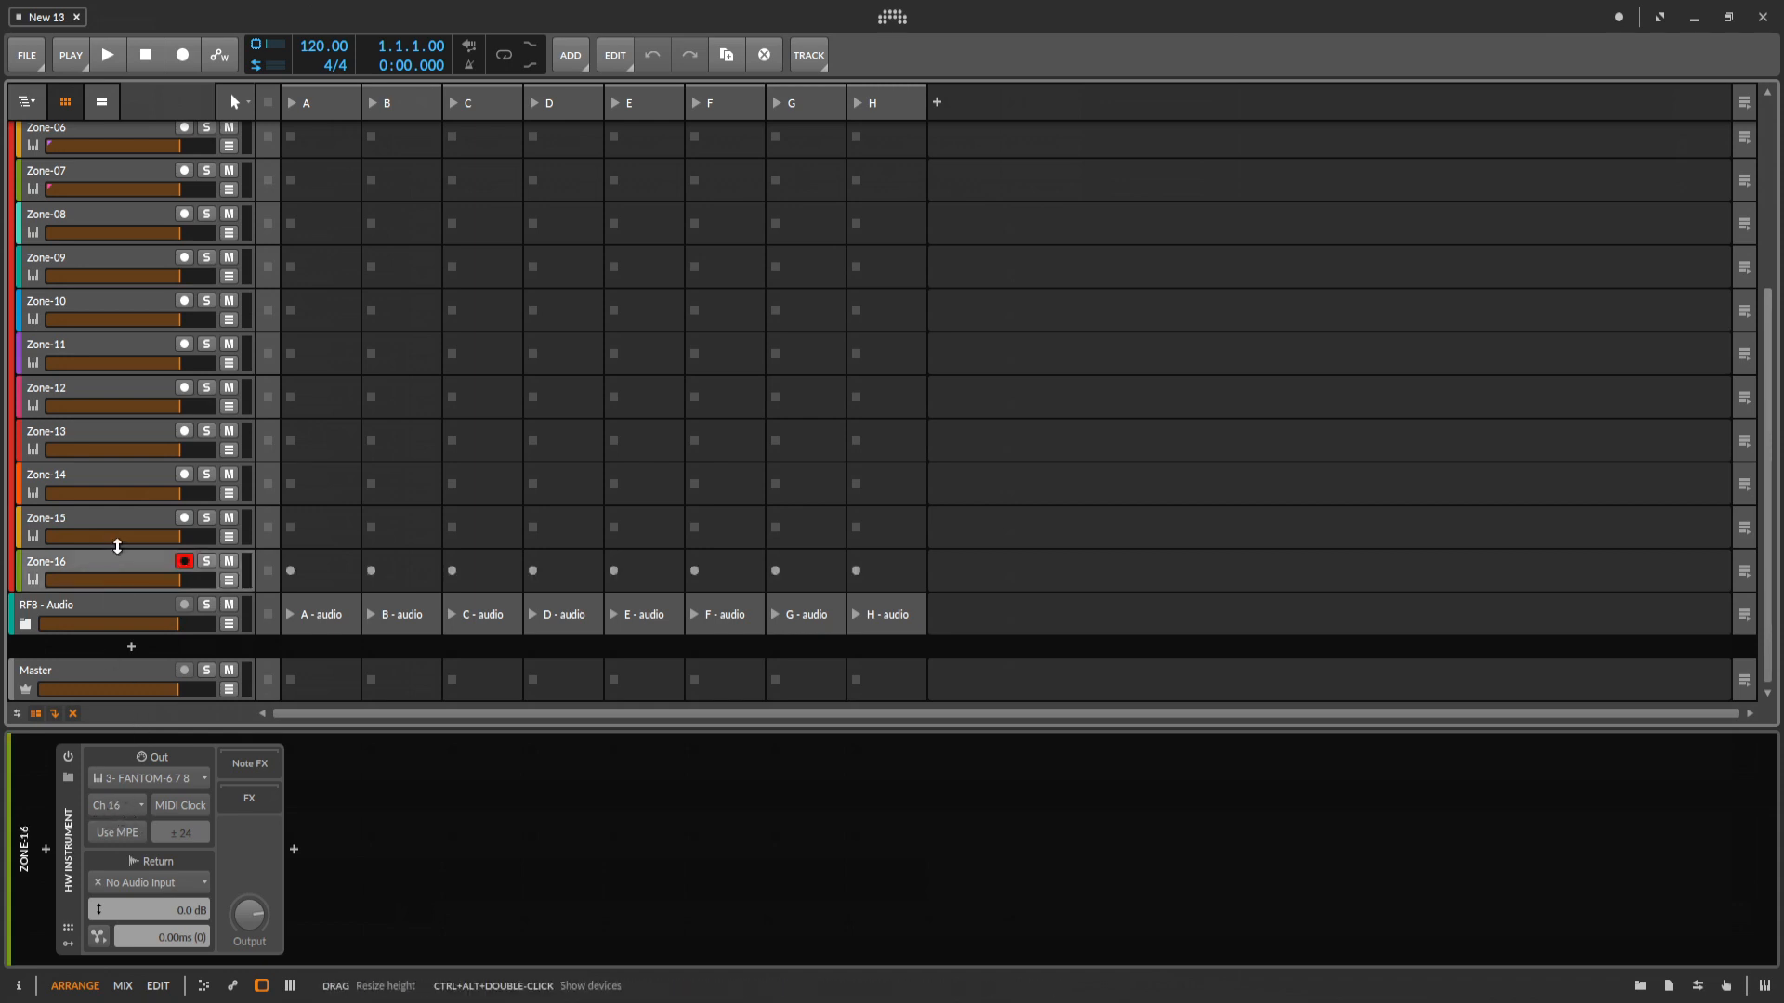
pyautogui.click(108, 528)
pyautogui.click(104, 483)
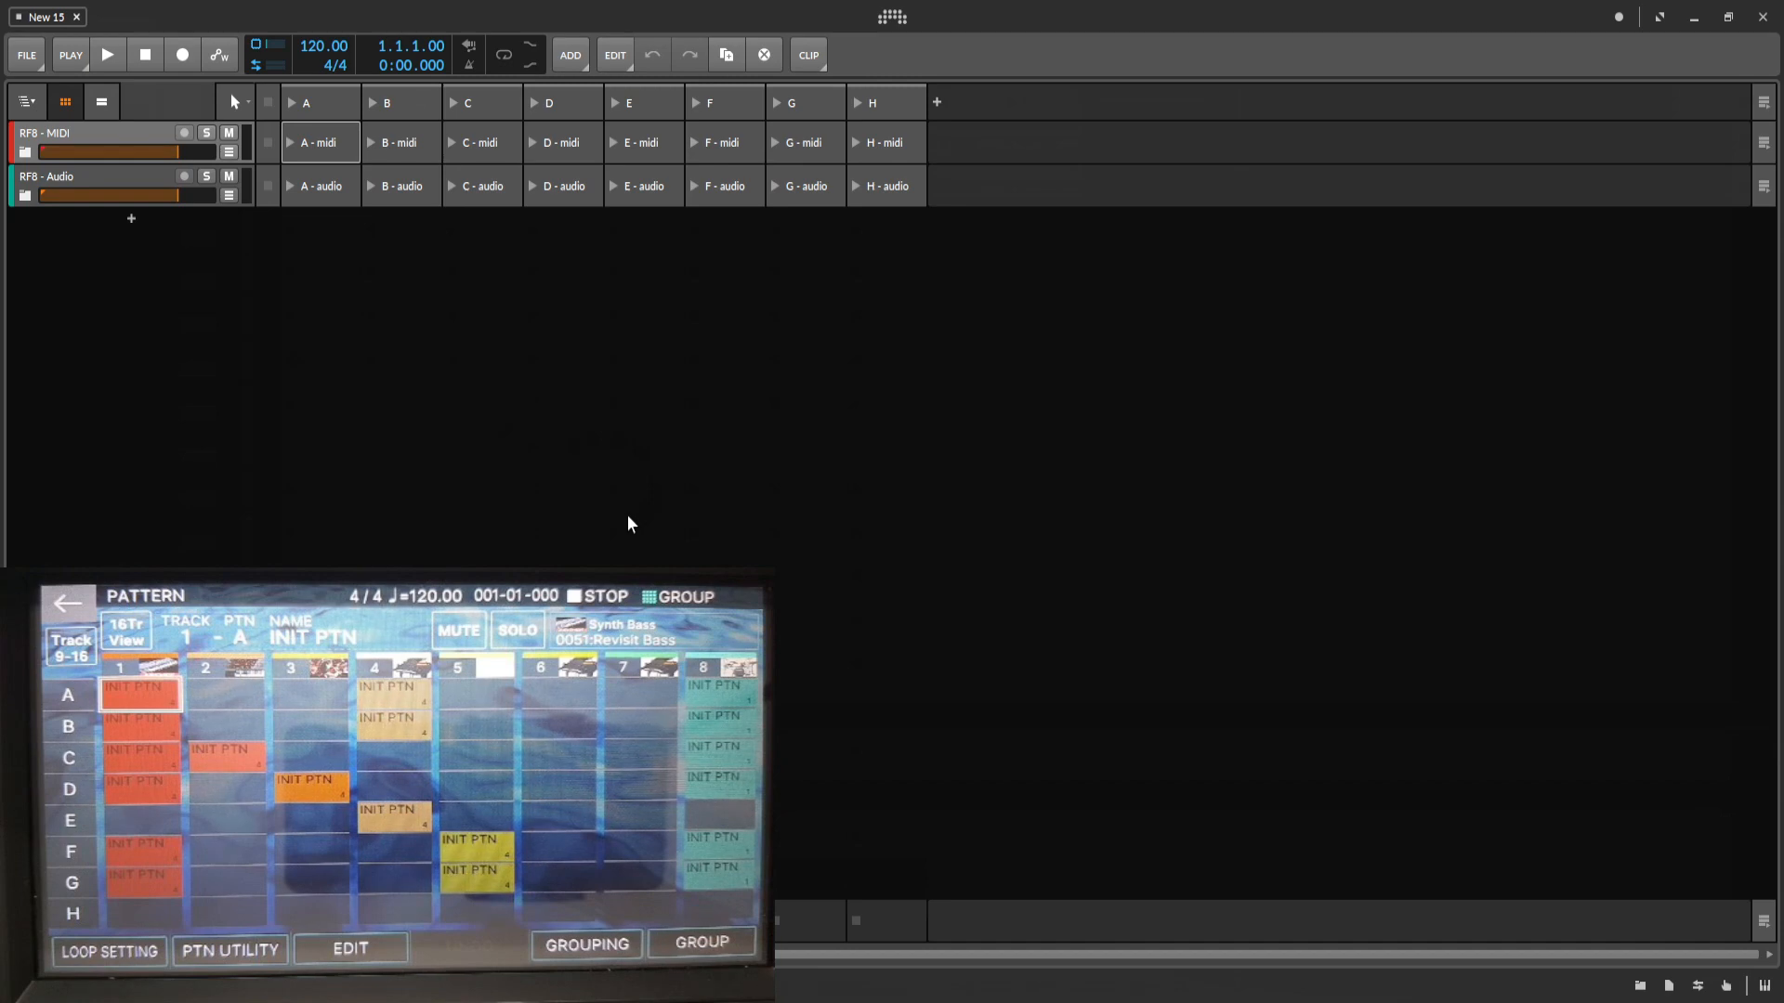
# Set the transport sync method to MIDI Clock in the synchronization settings, with 3- FANTOM-6 7 8 as the MIDI input.
pyautogui.click(894, 19)
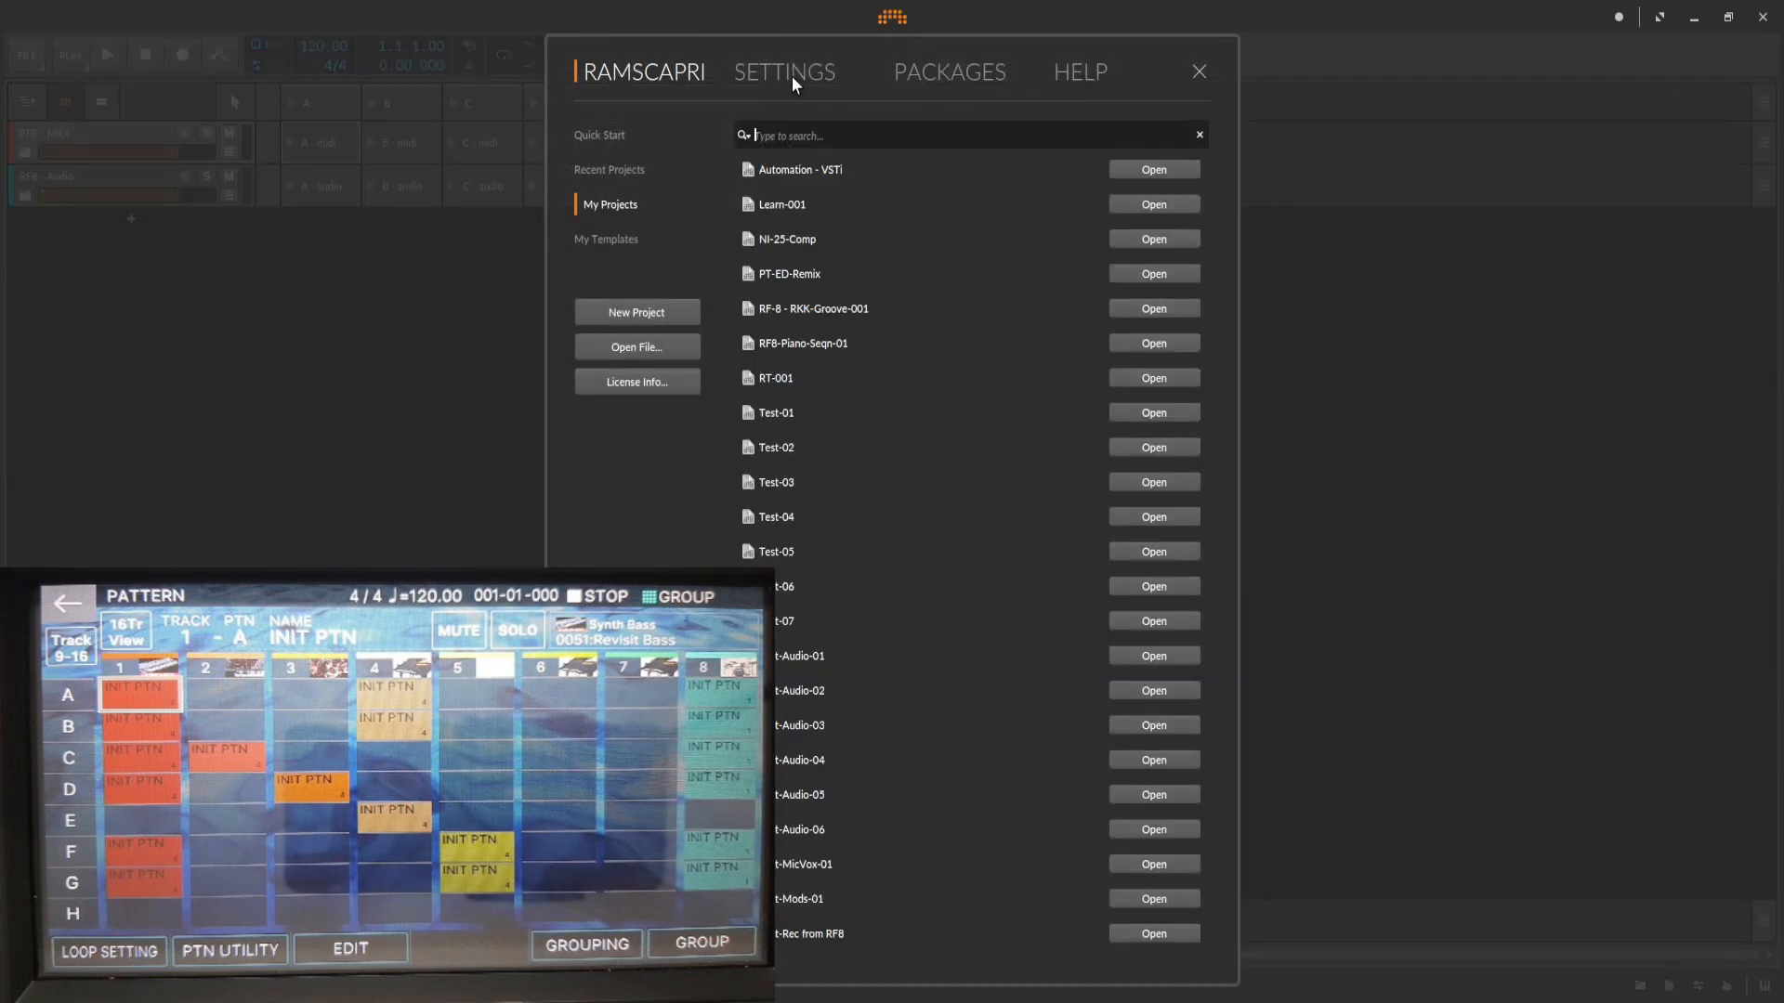
pyautogui.click(791, 75)
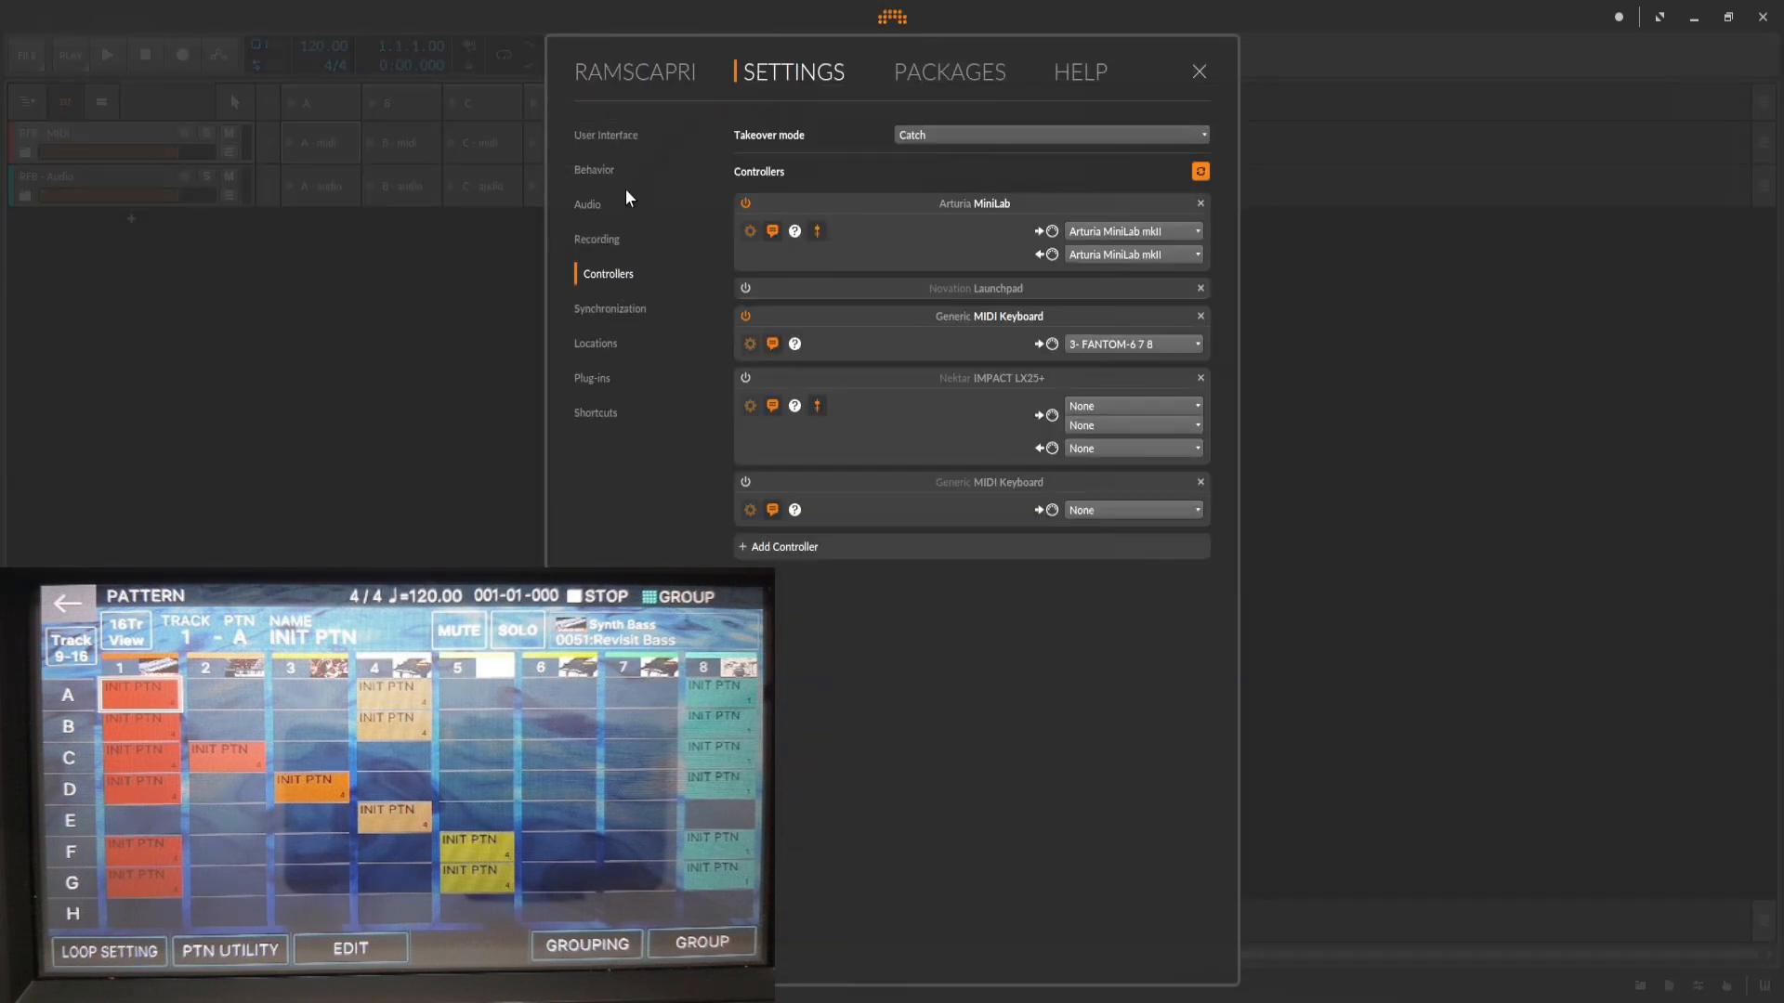
pyautogui.click(609, 316)
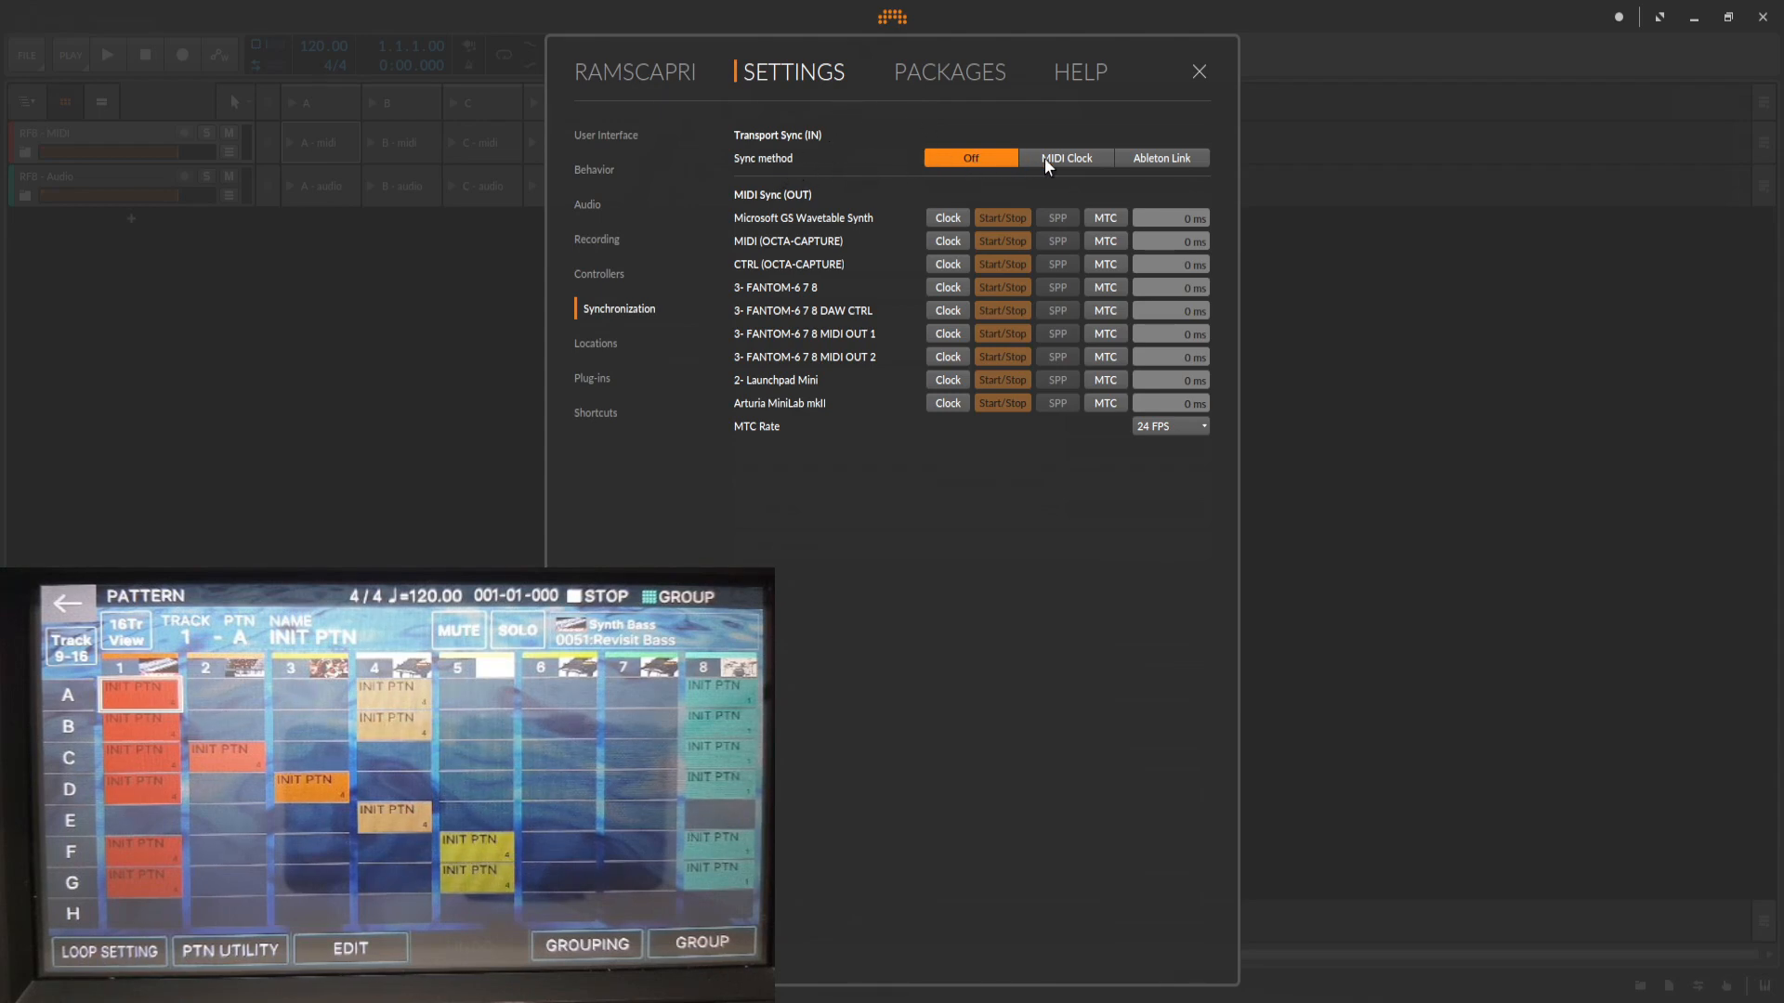
pyautogui.click(1085, 156)
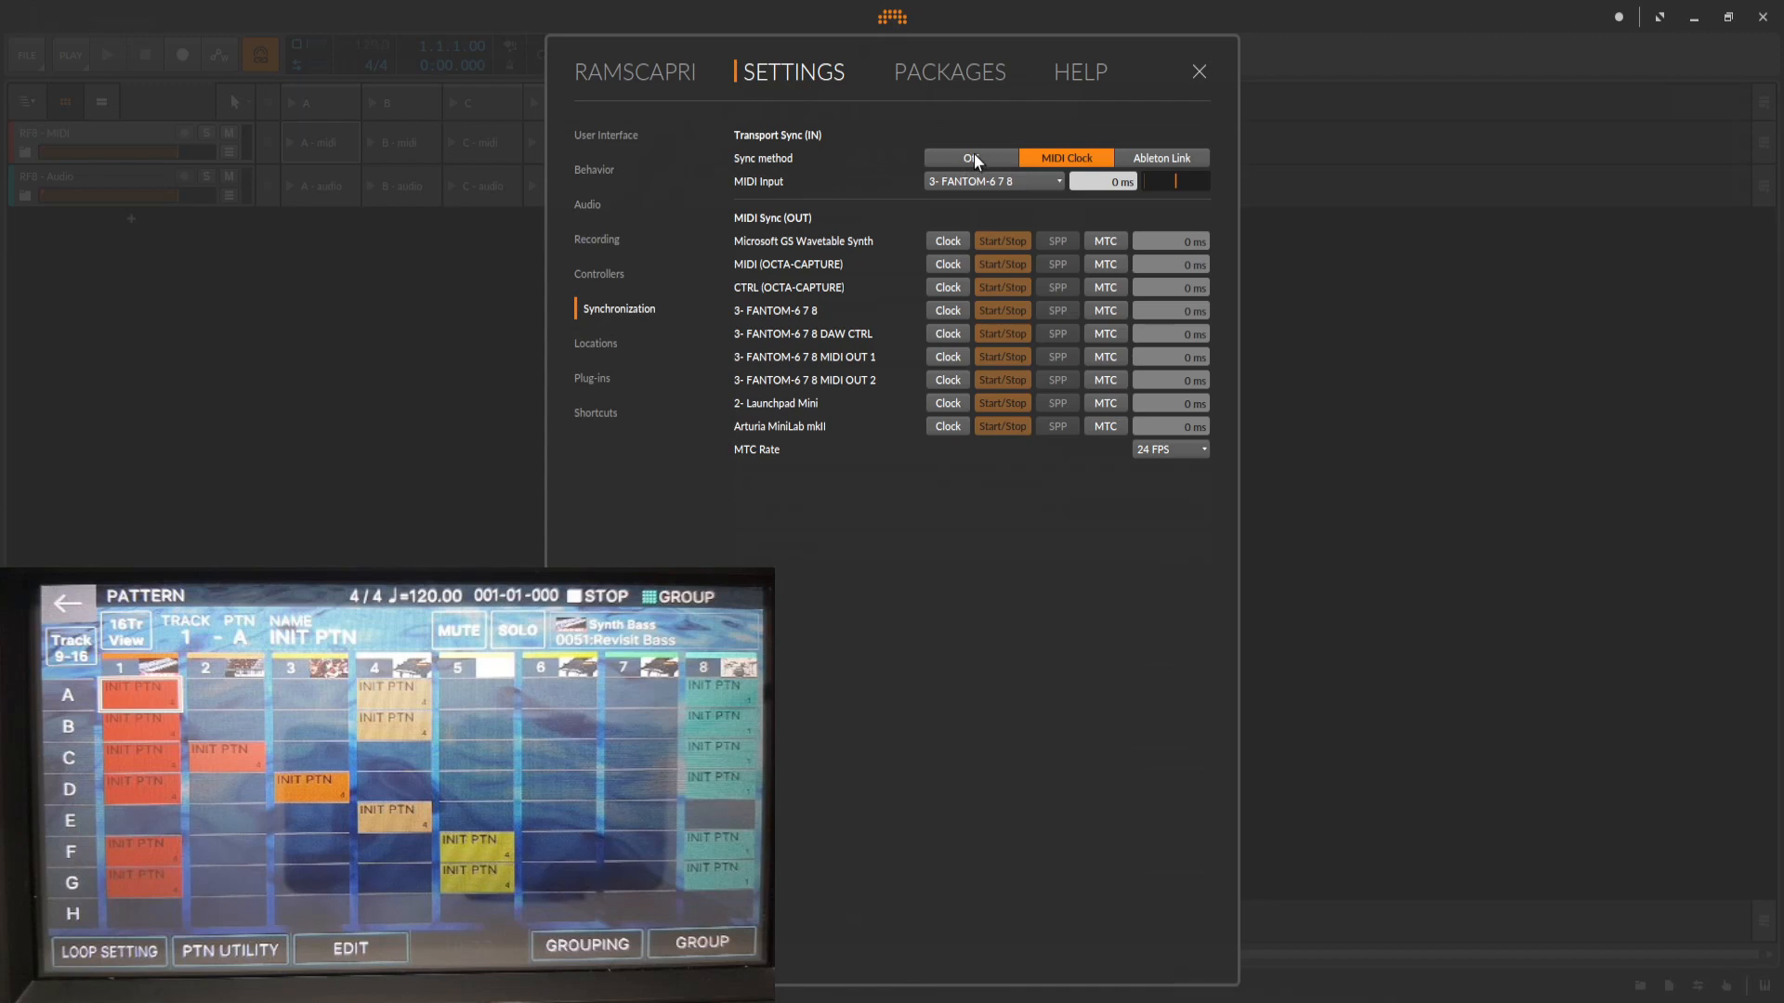
pyautogui.click(1024, 179)
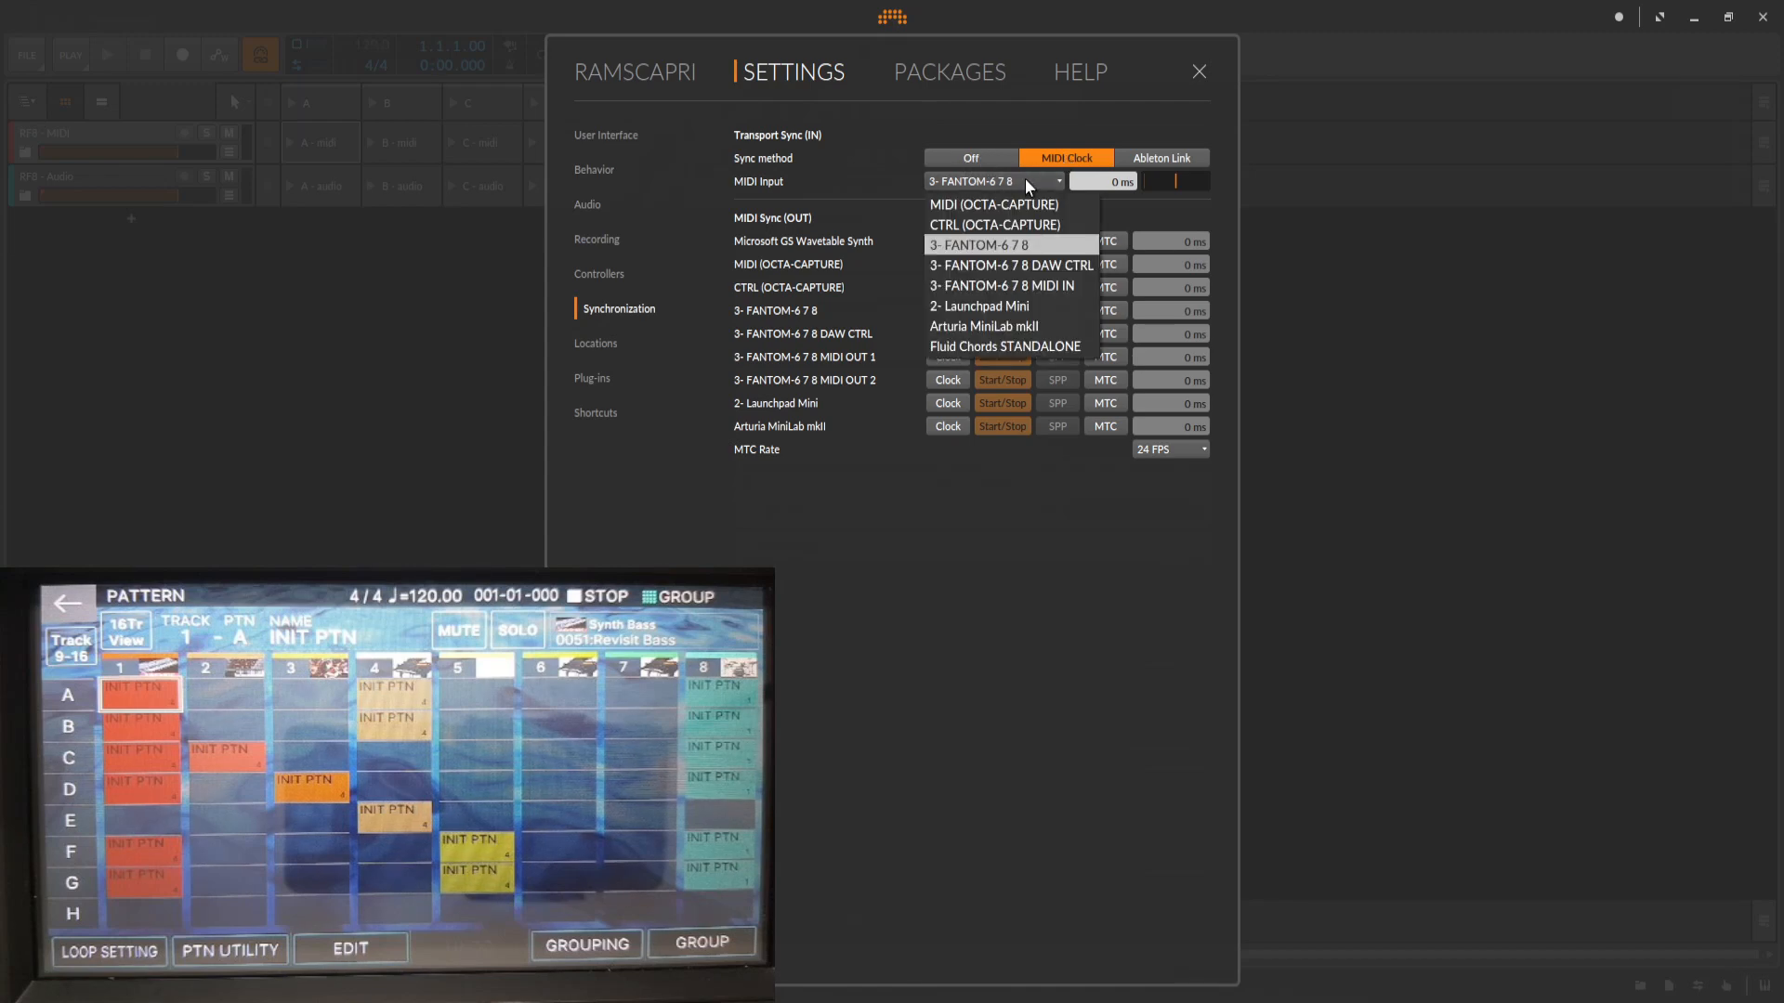
pyautogui.click(984, 247)
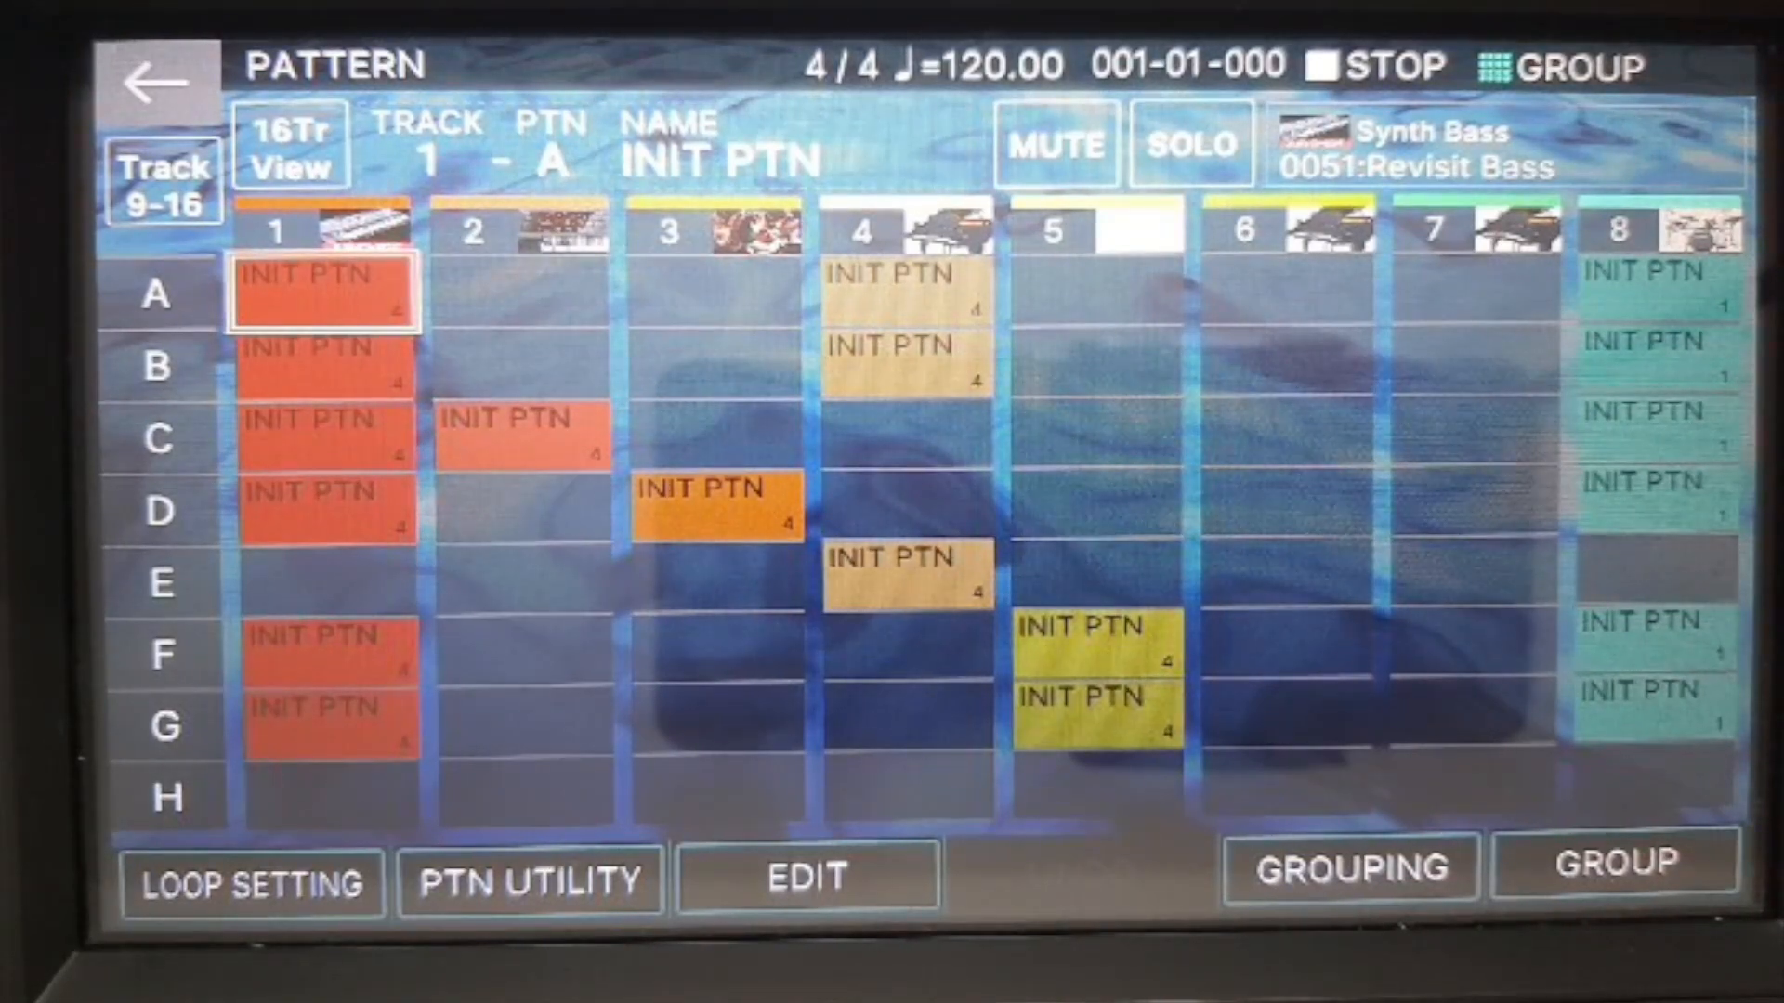
# Review the Sync/Tempo settings in the Fantom's system setup, keeping Sync Output set to ON.
pyautogui.press('Menu')
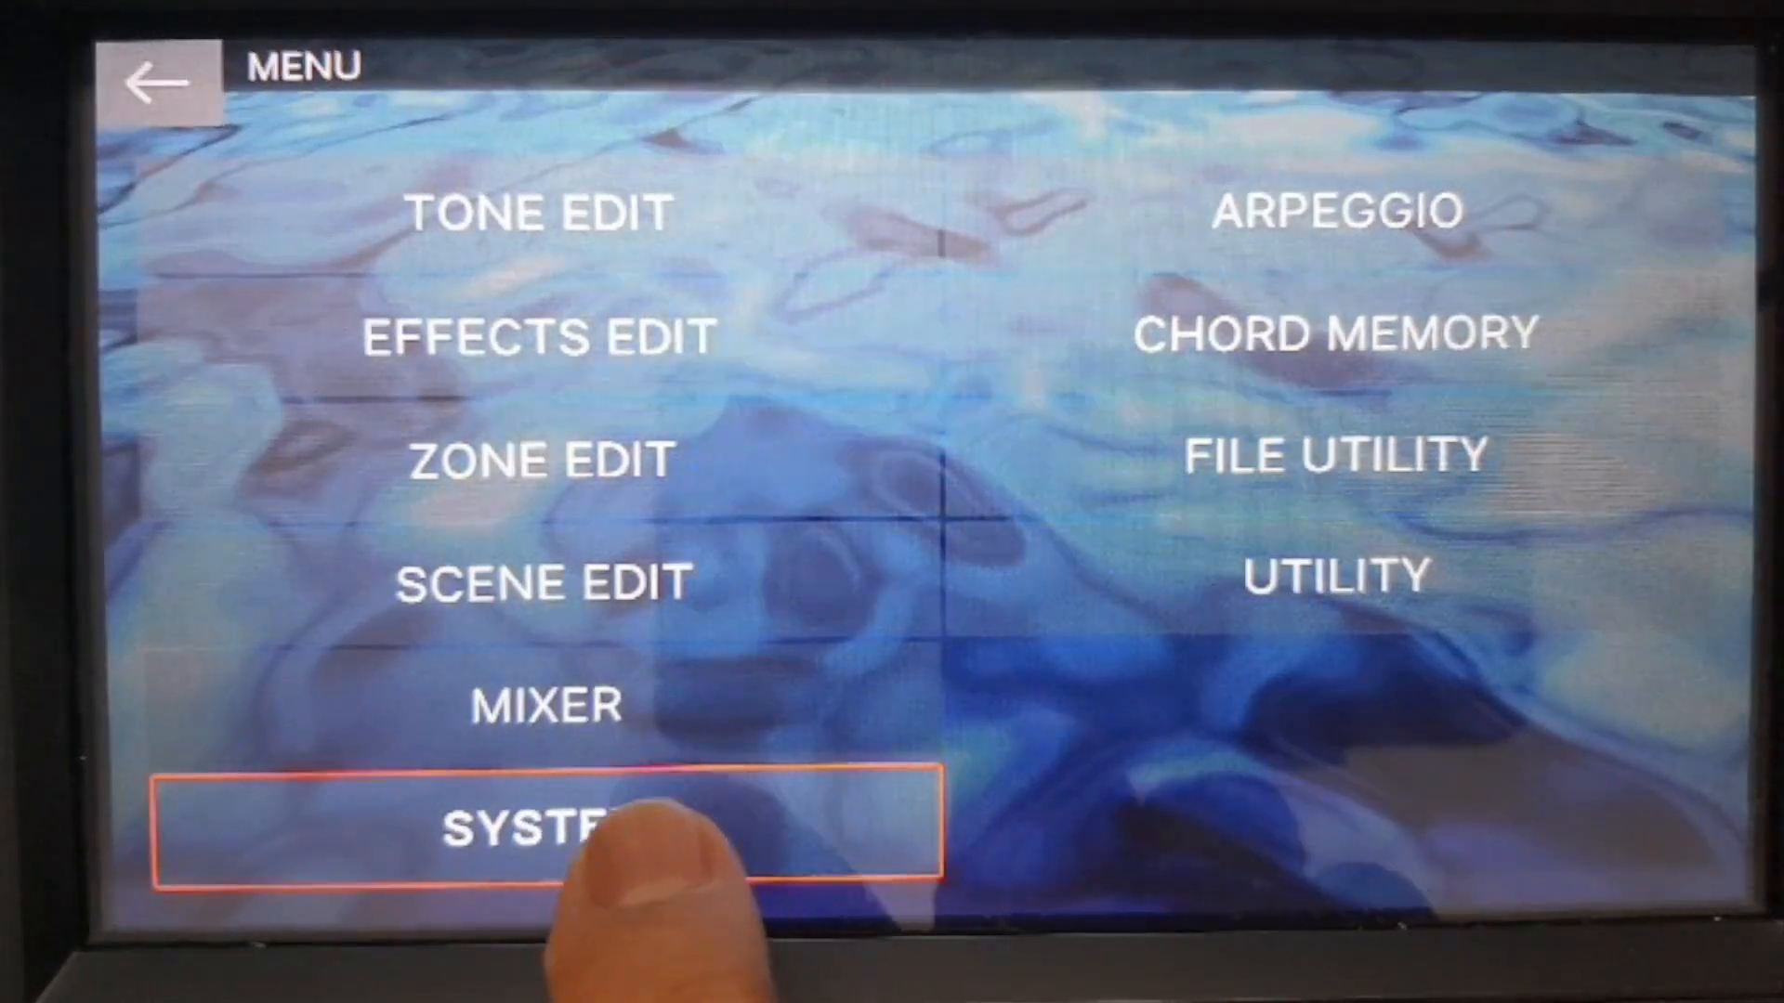
pyautogui.click(650, 823)
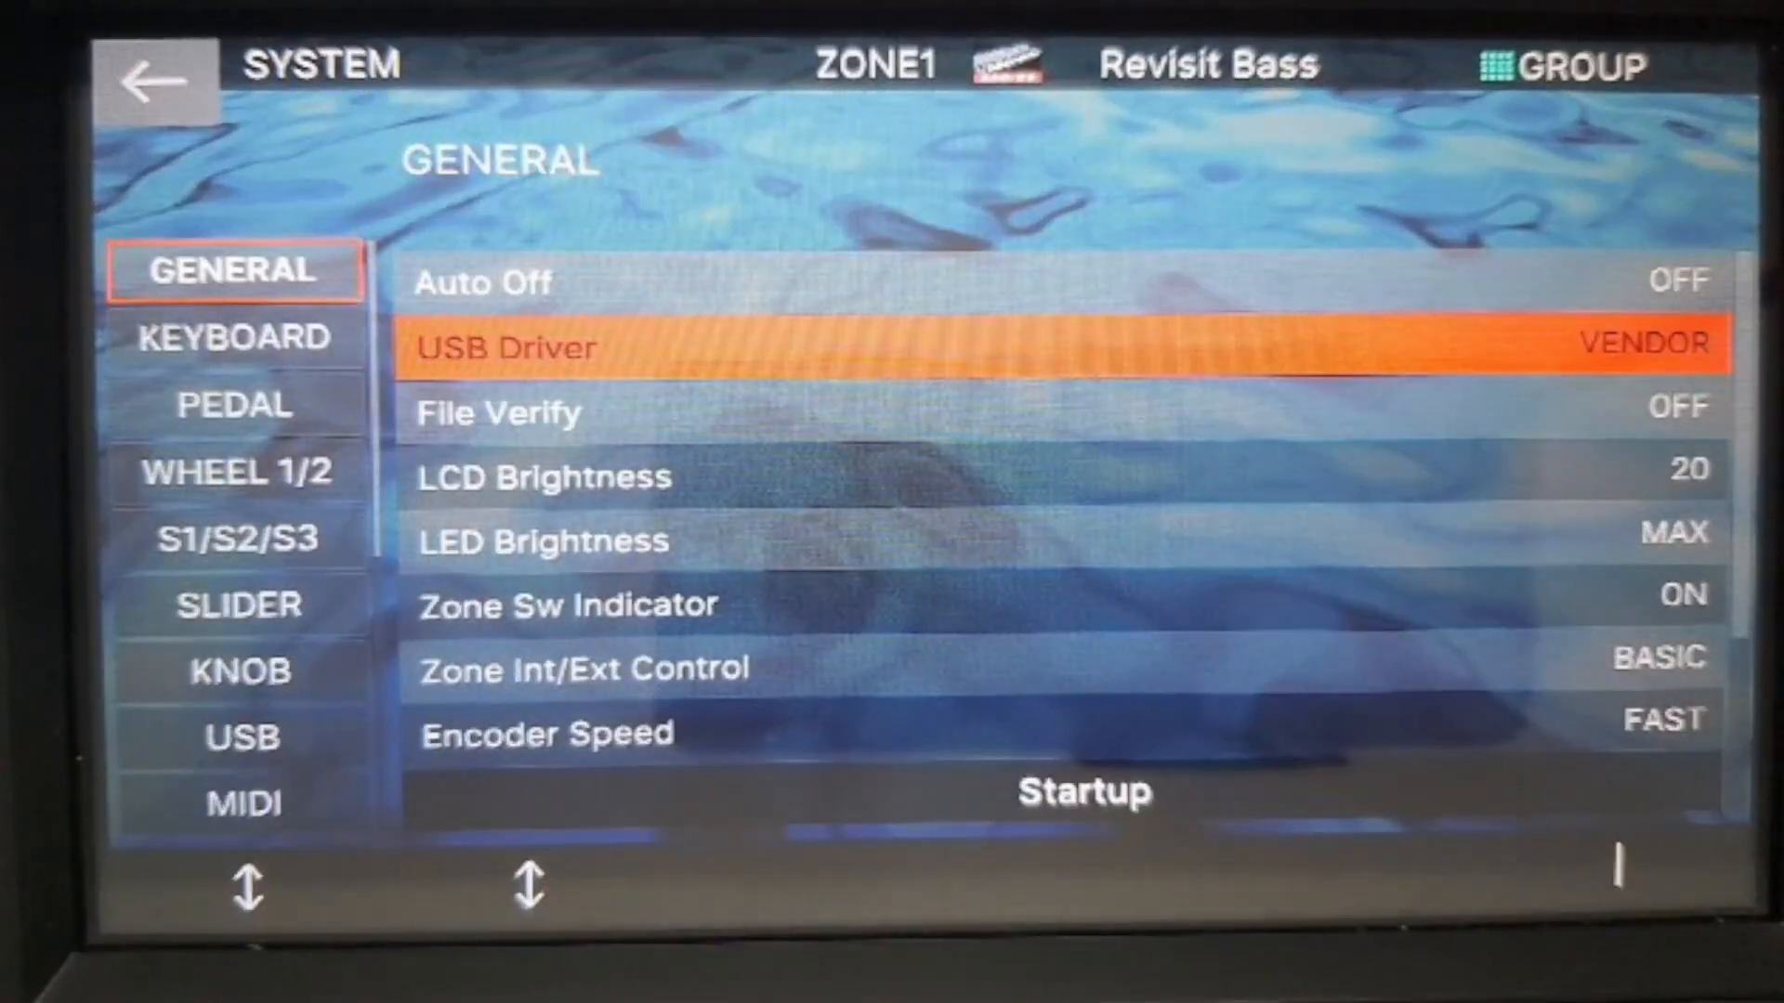
pyautogui.scroll(-11, 240, 539)
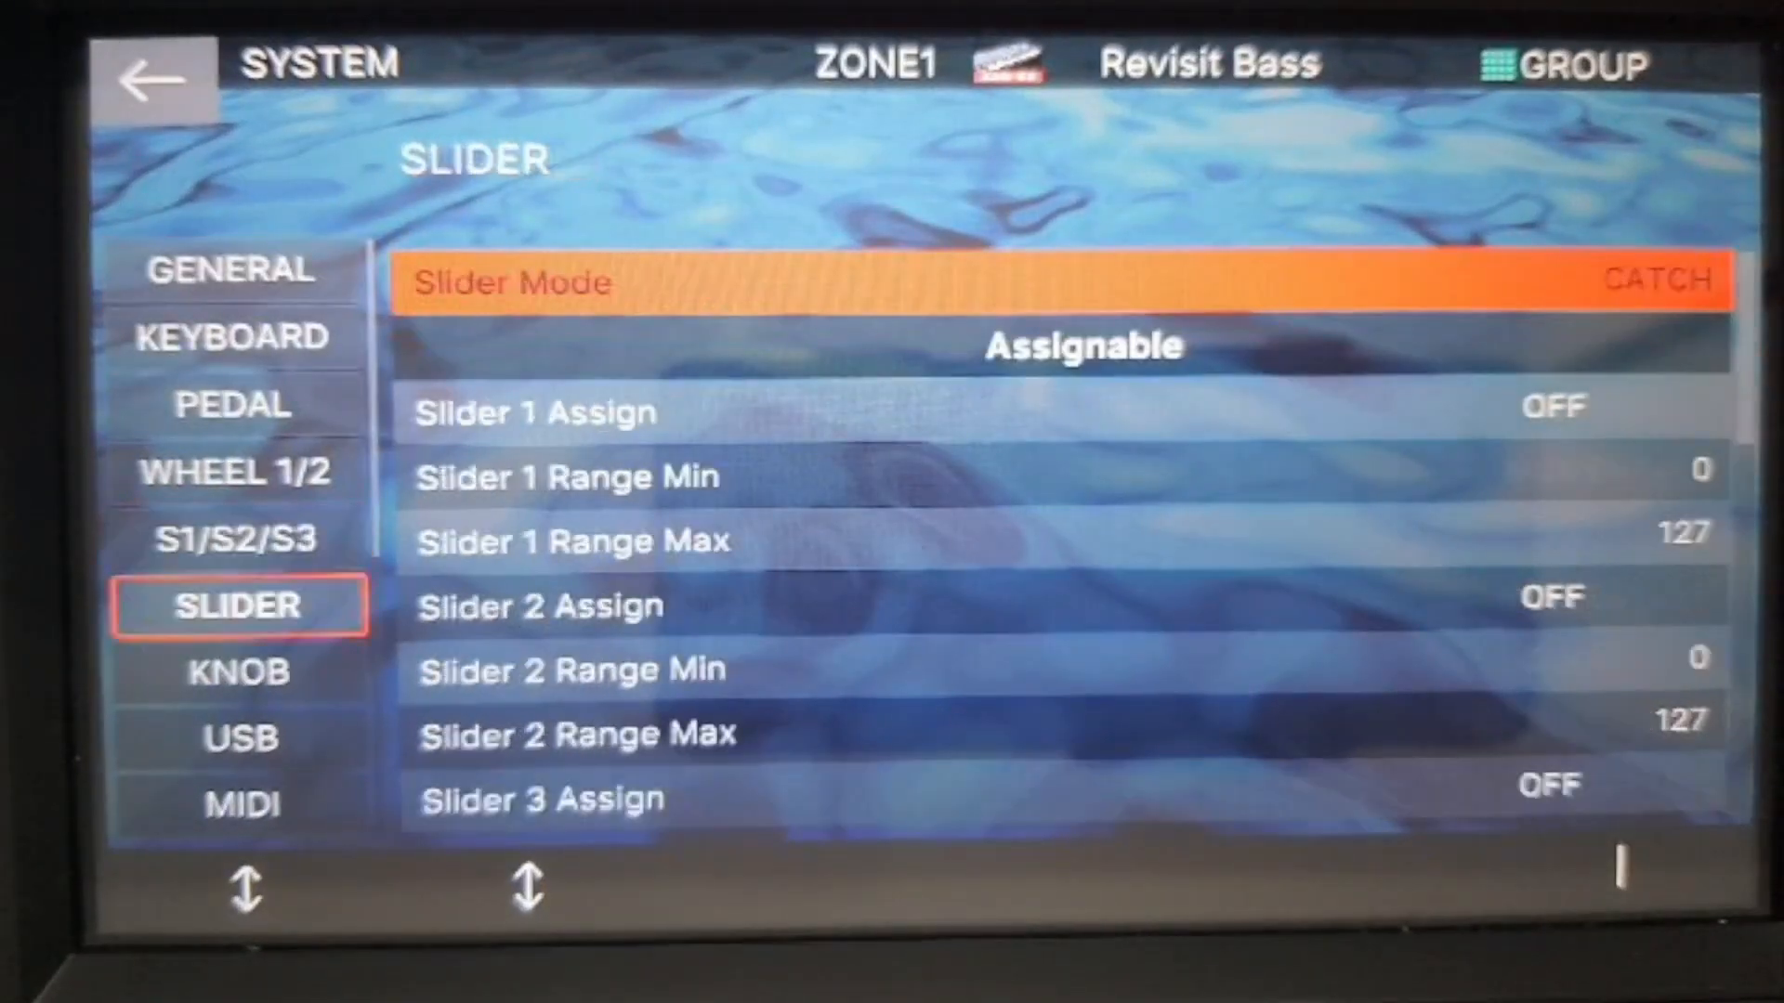
pyautogui.scroll(-1, 240, 539)
pyautogui.scroll(1, 240, 539)
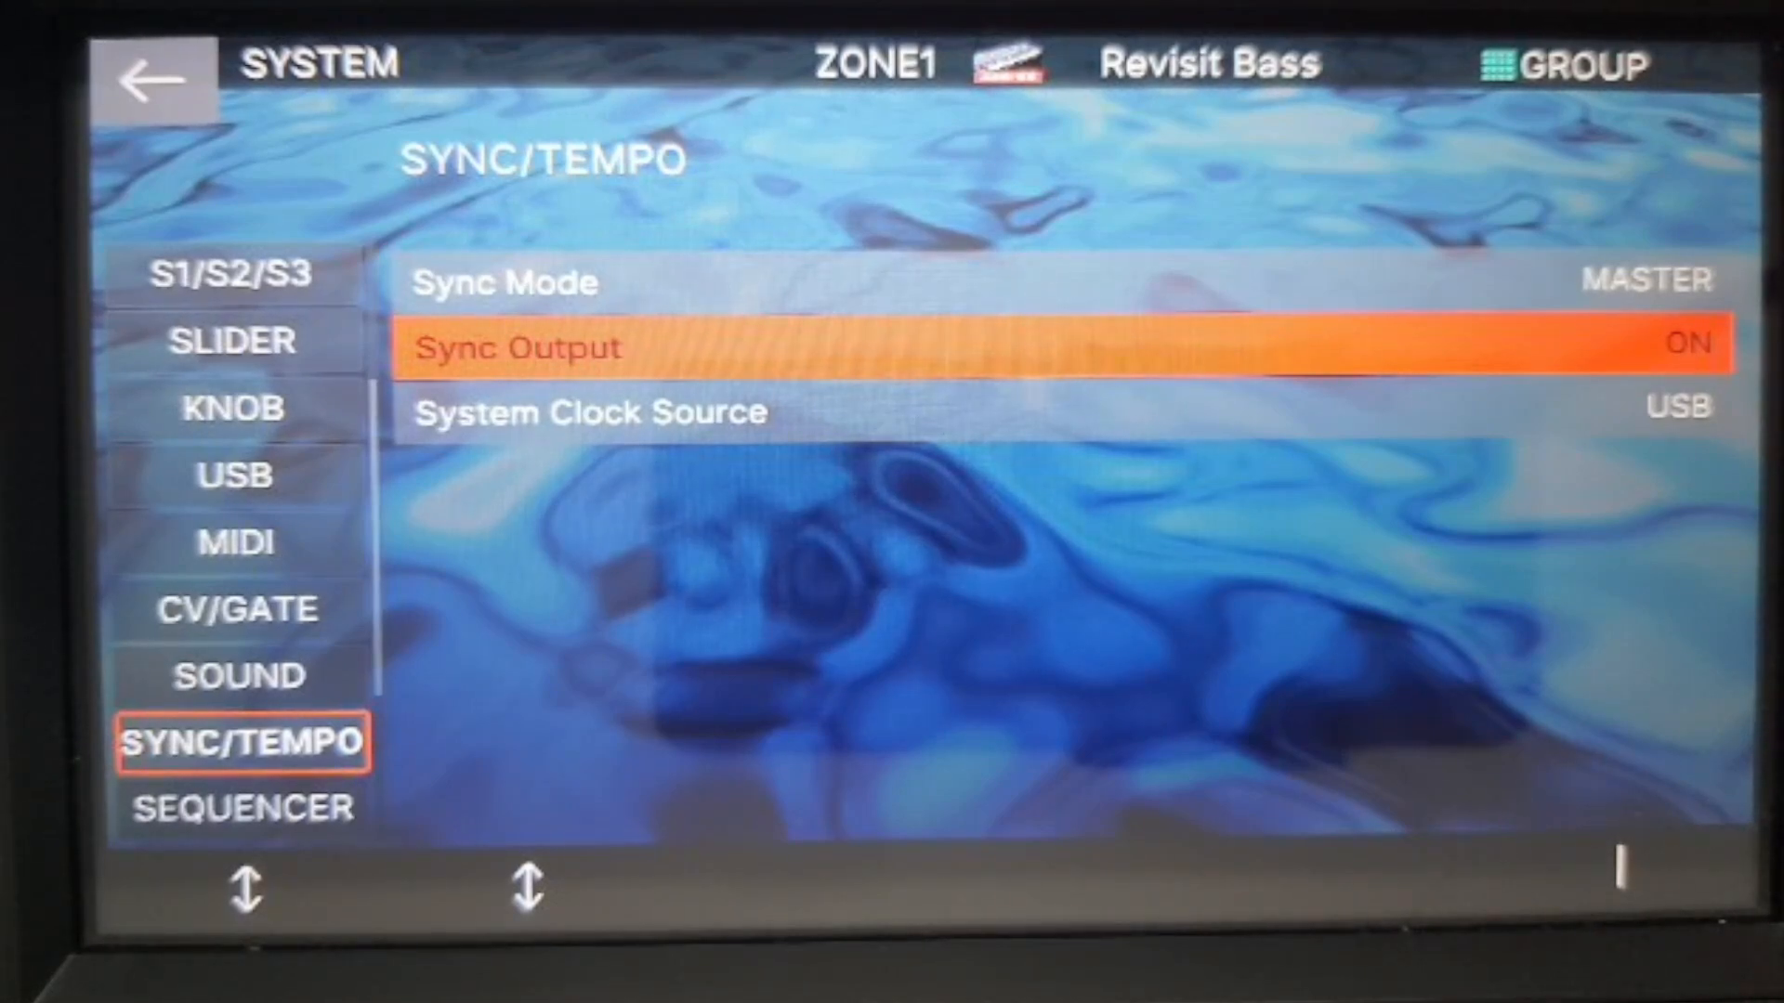
pyautogui.press('Return')
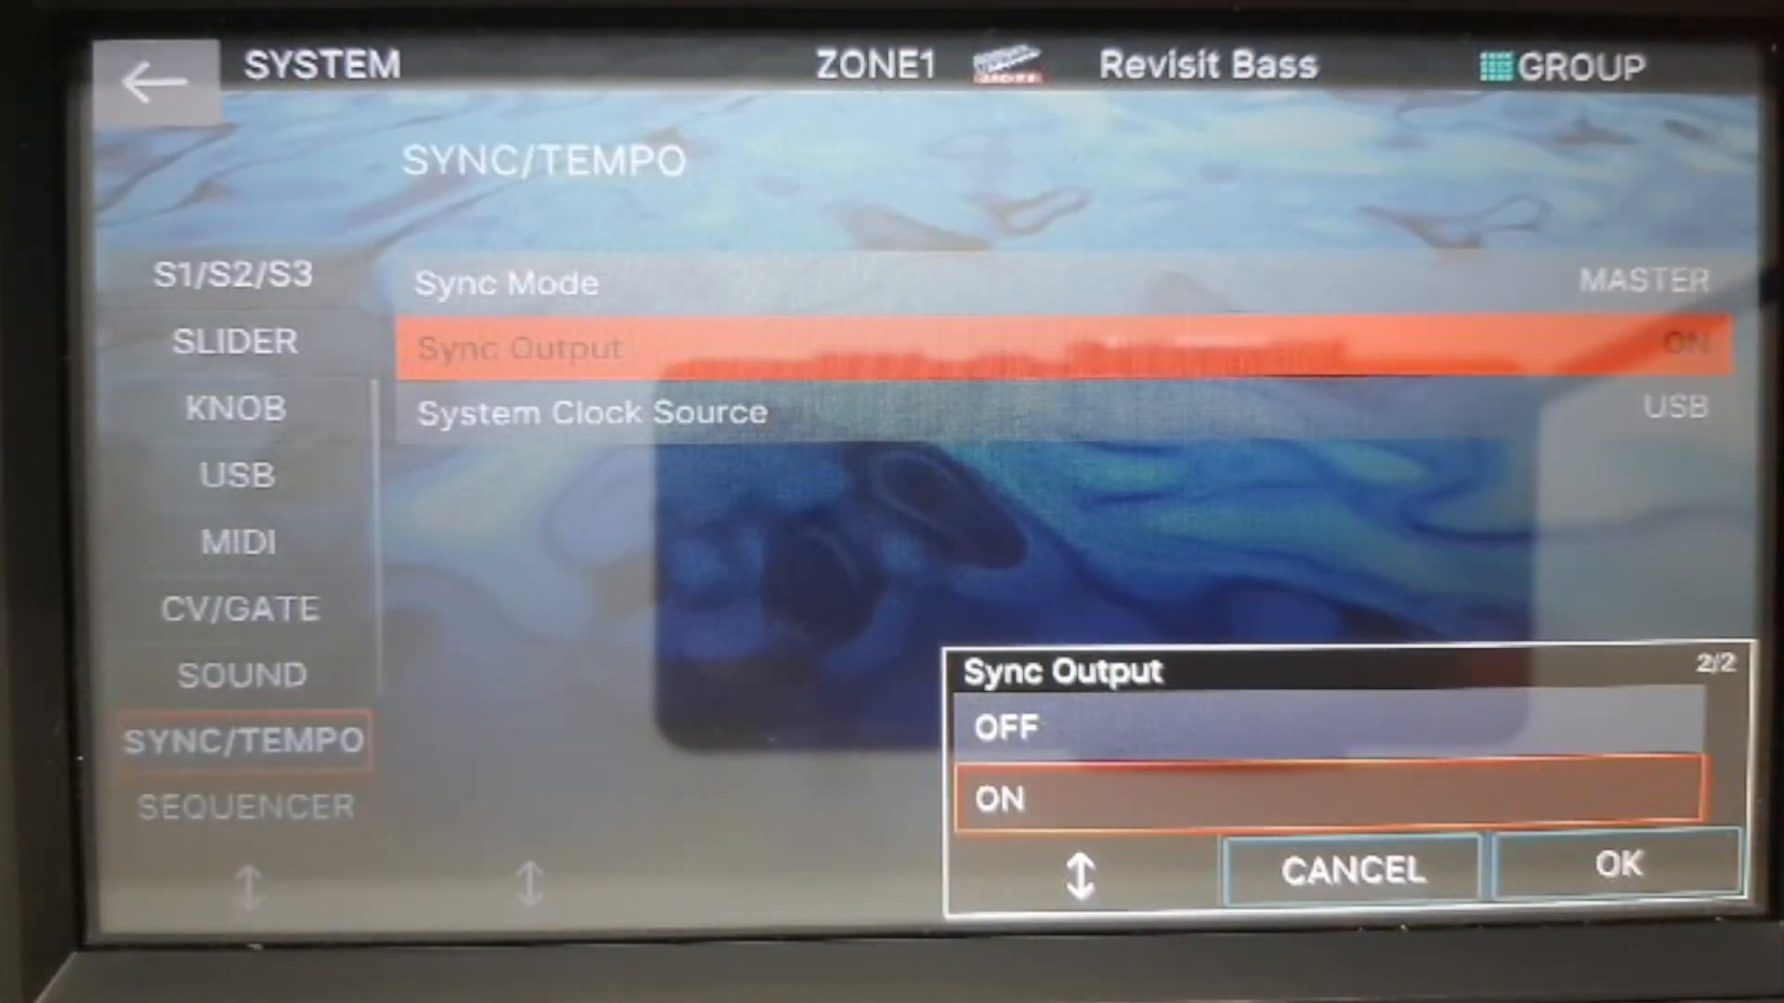
pyautogui.press('Return')
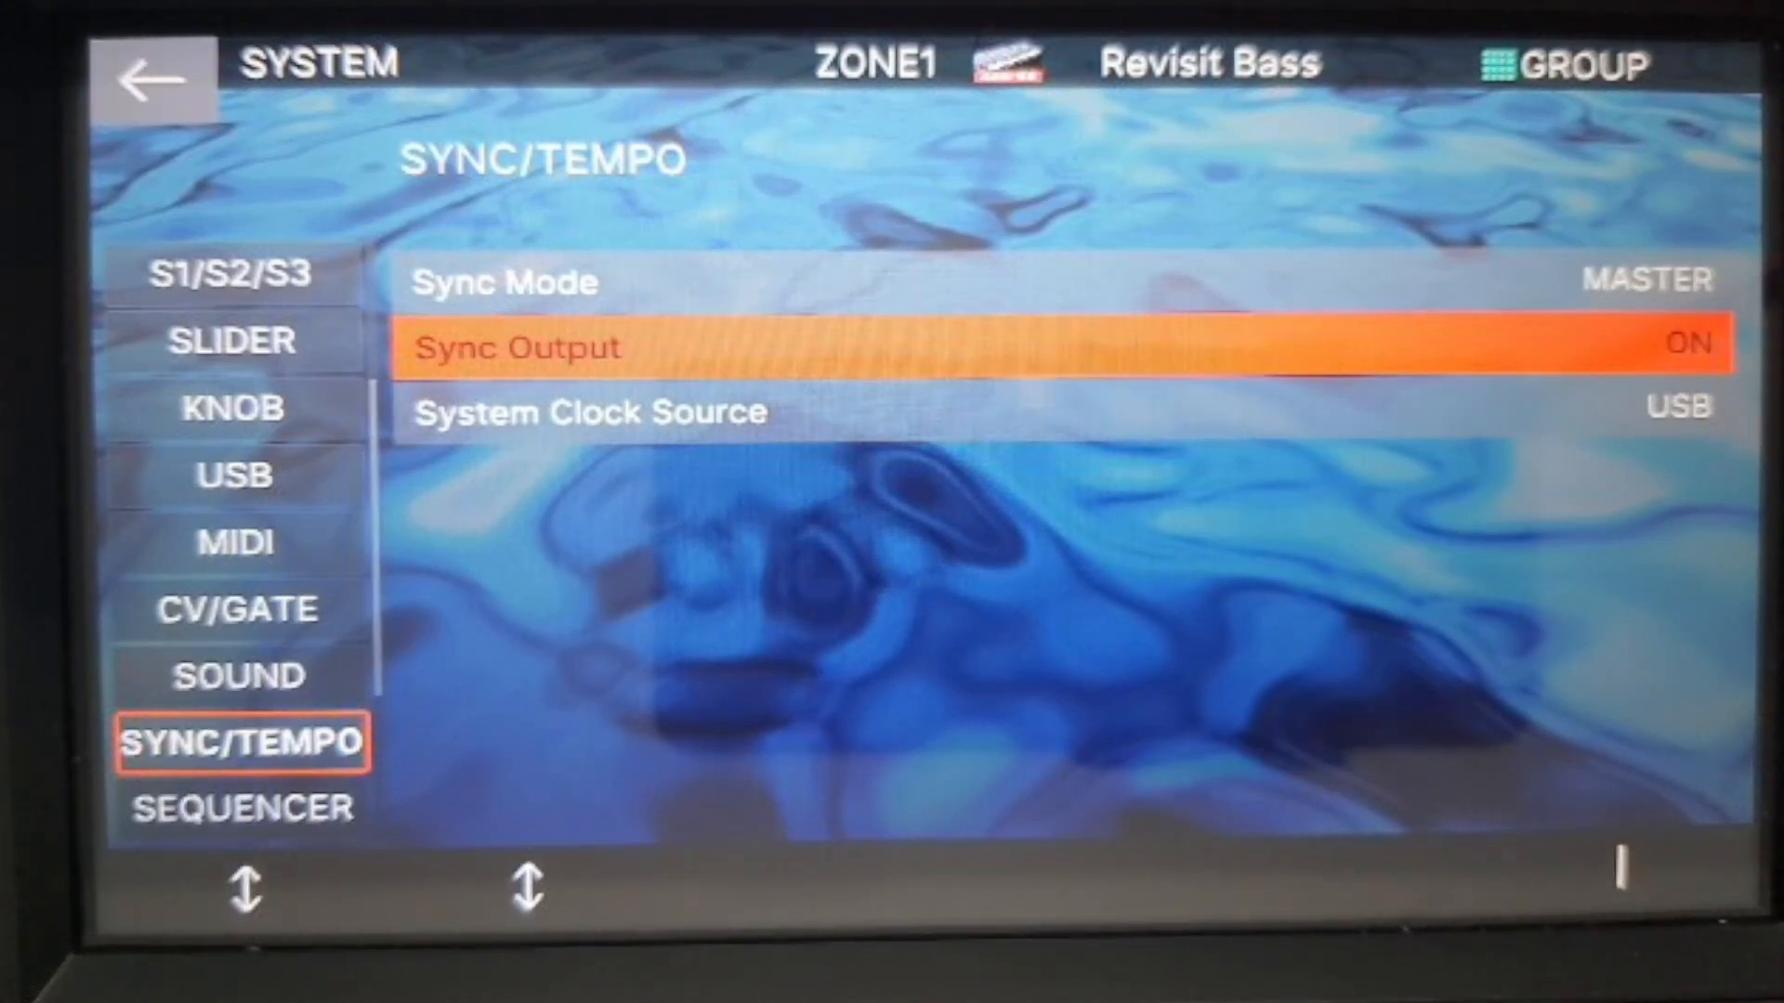
pyautogui.press('Down')
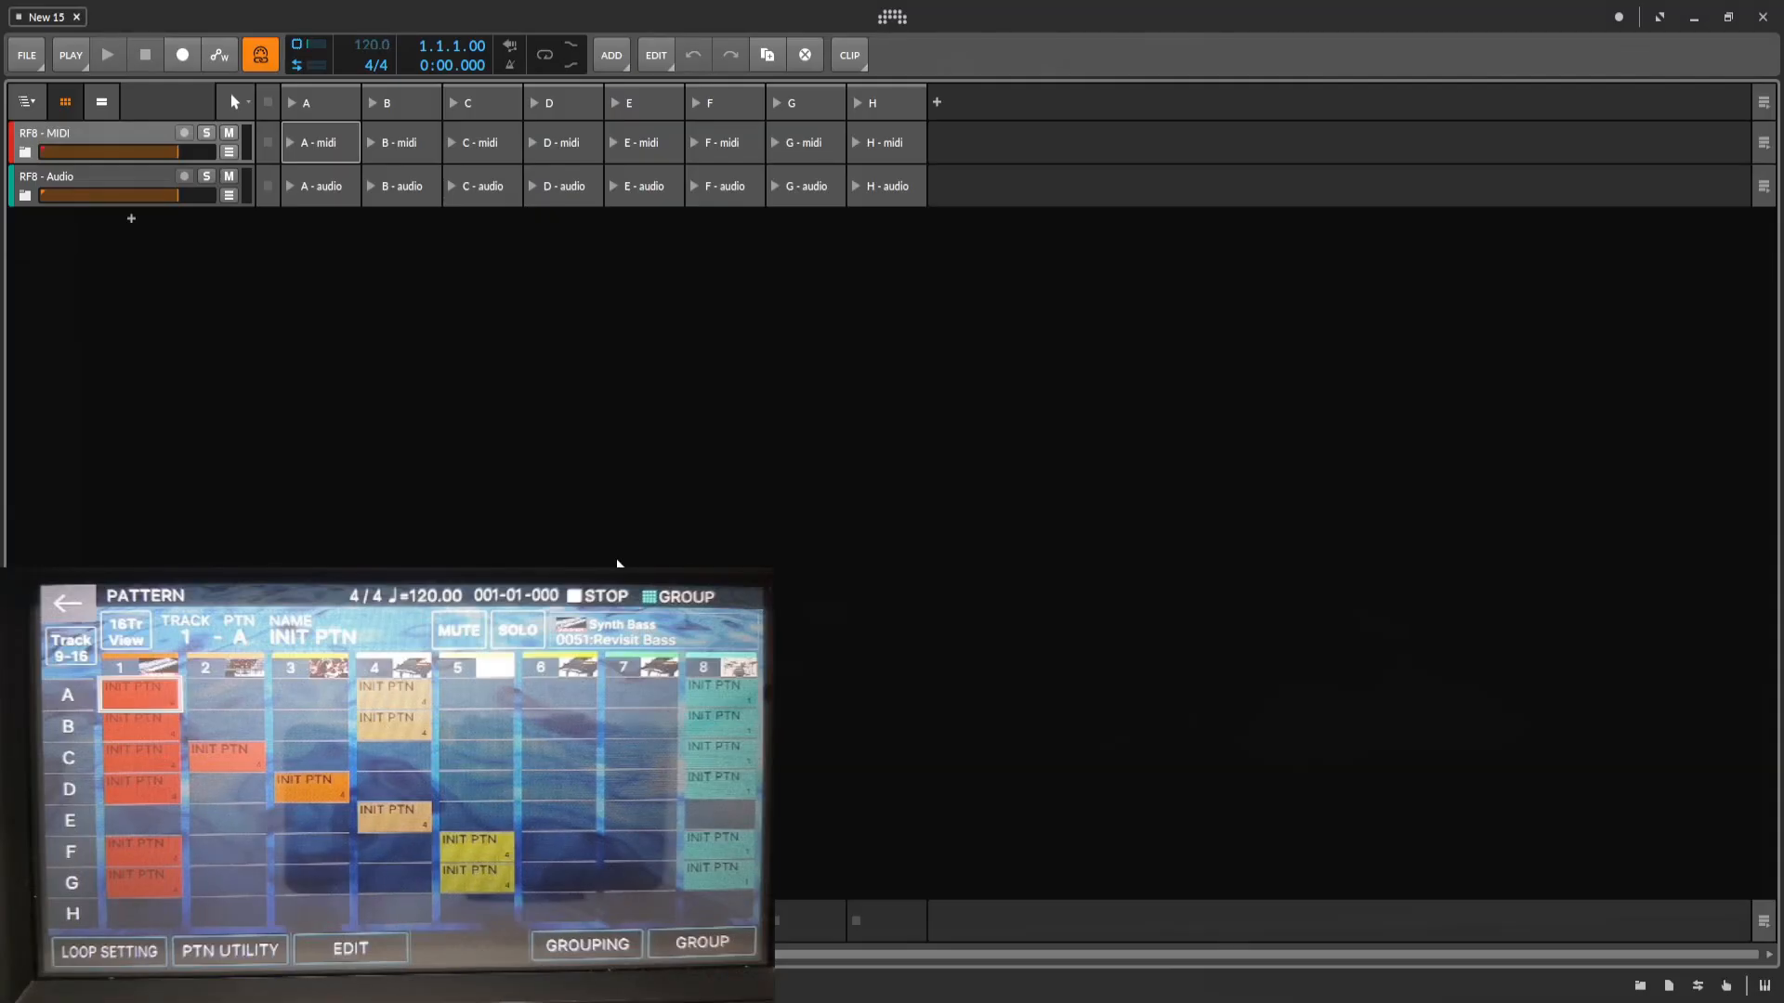
# Show the project in the mixer view, expand the RF8 - MIDI group, and arm Zone-01 through Zone-05 and Zone-08 for recording.
pyautogui.press('Tab')
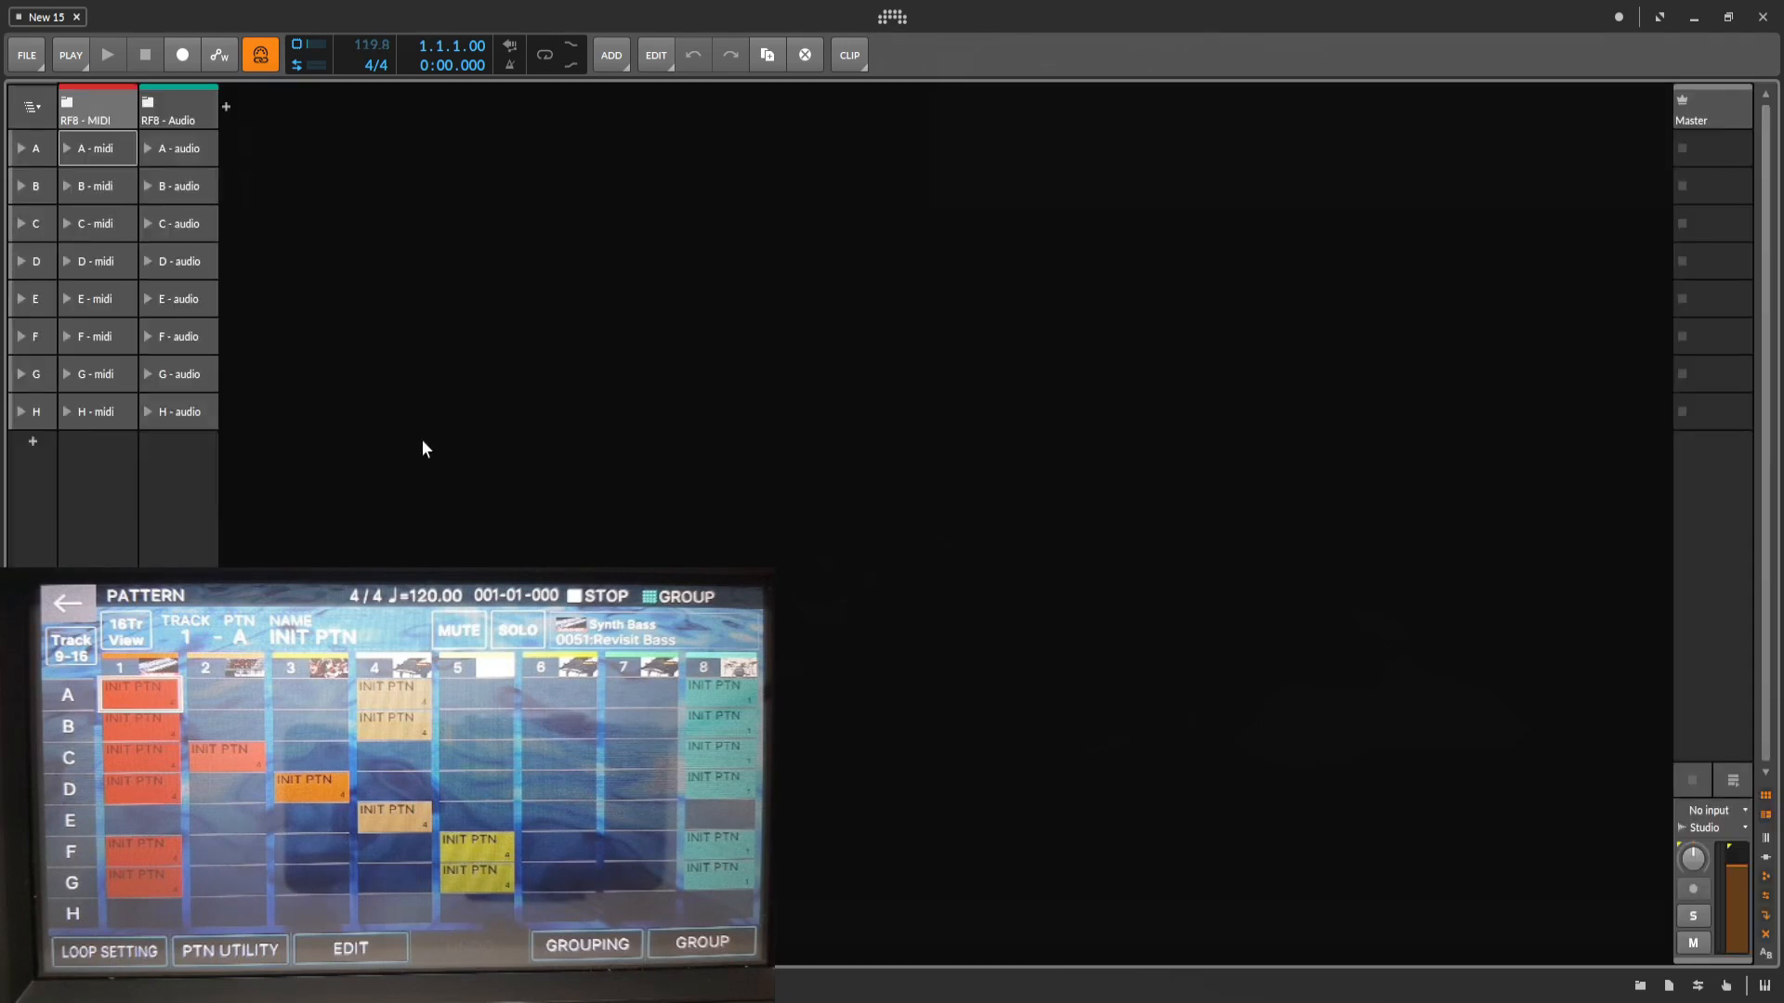
pyautogui.click(68, 104)
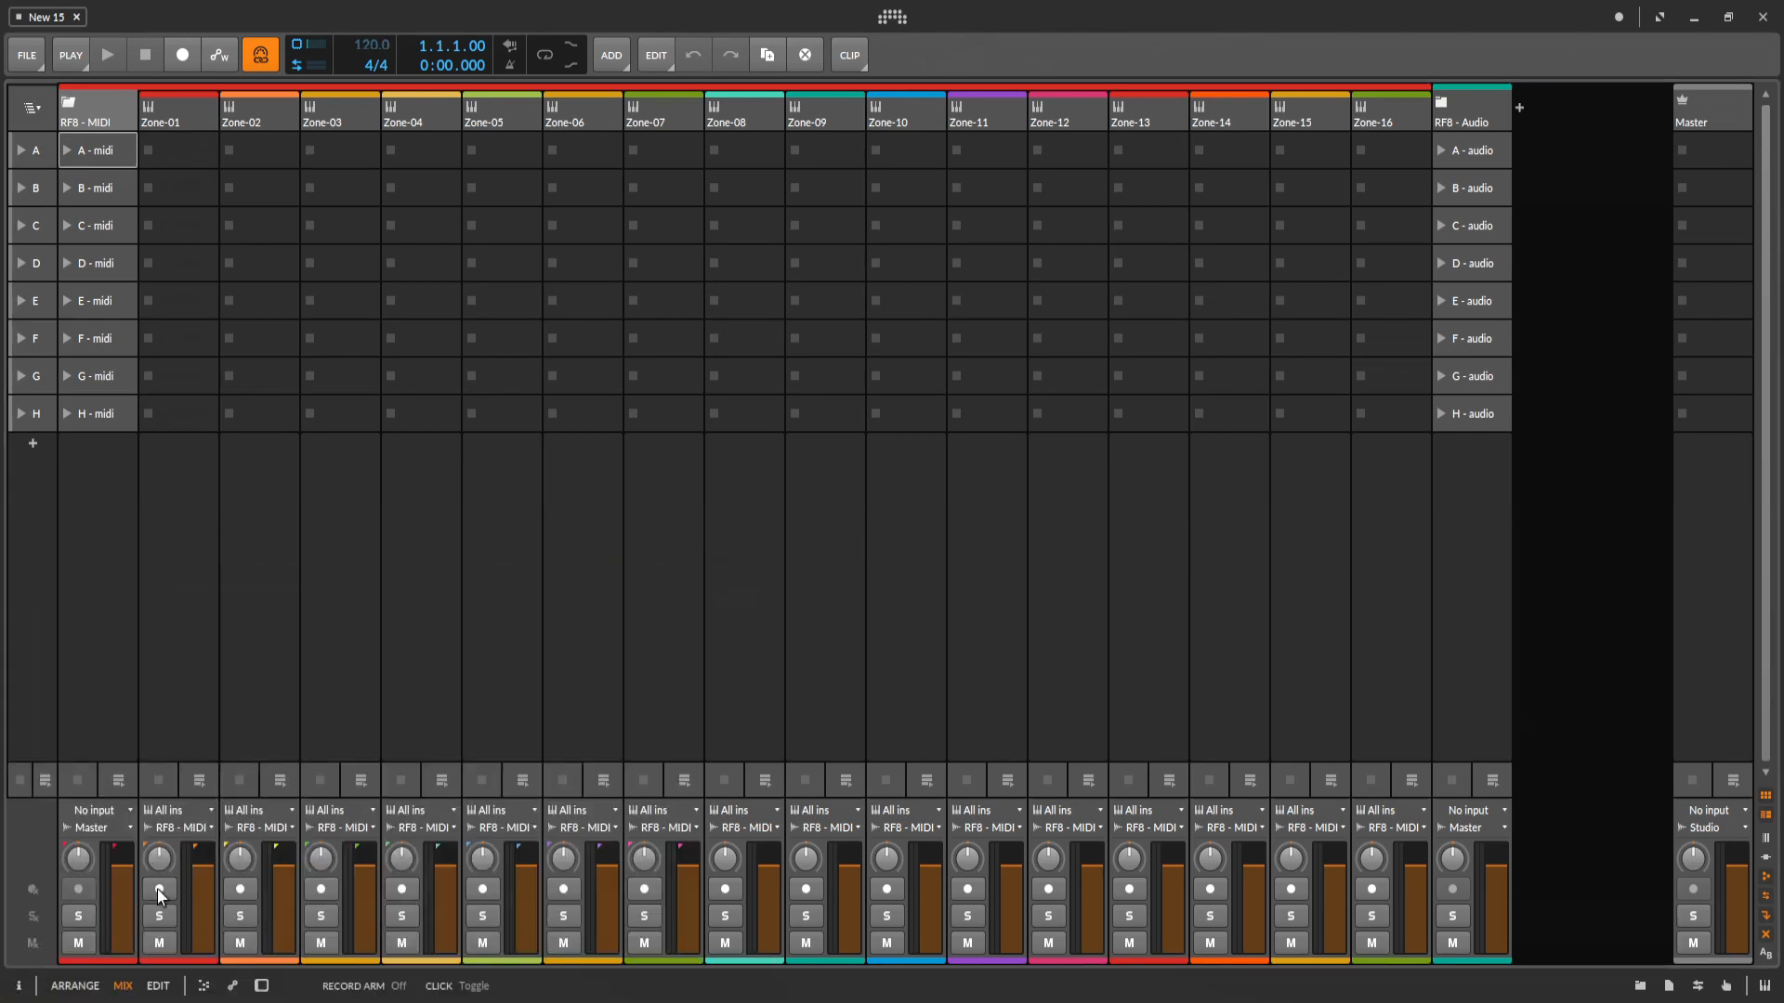
pyautogui.click(161, 889)
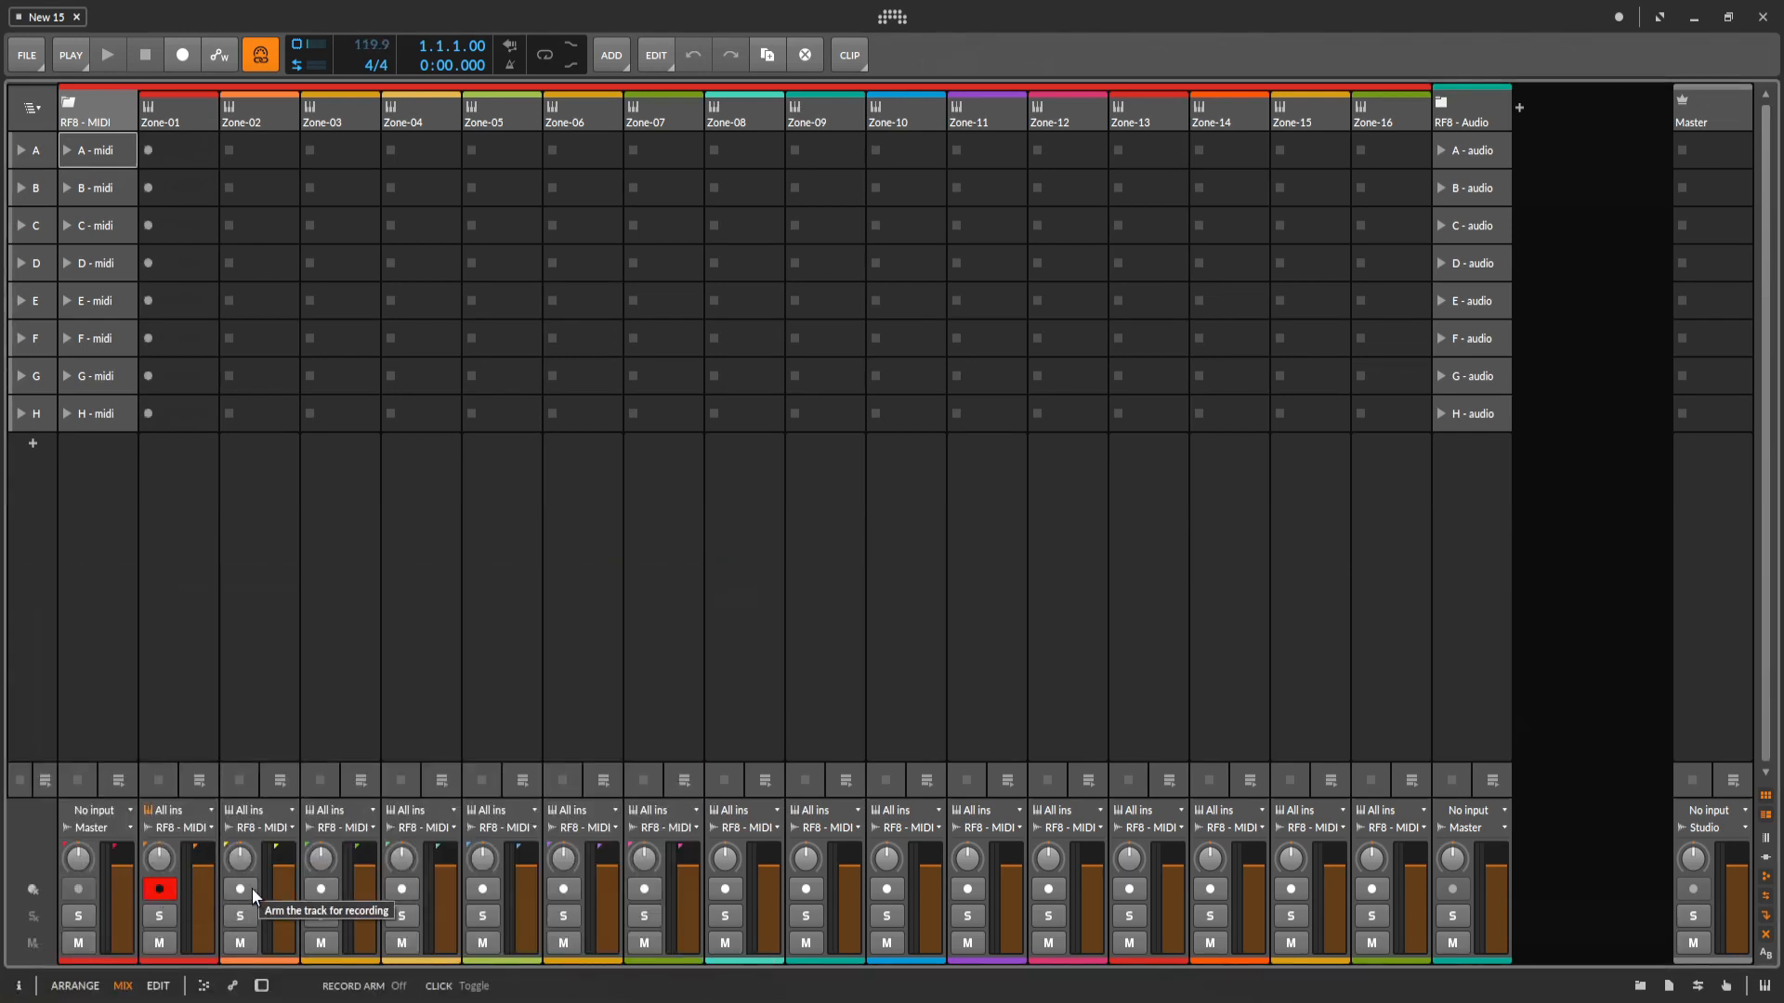
pyautogui.click(241, 889)
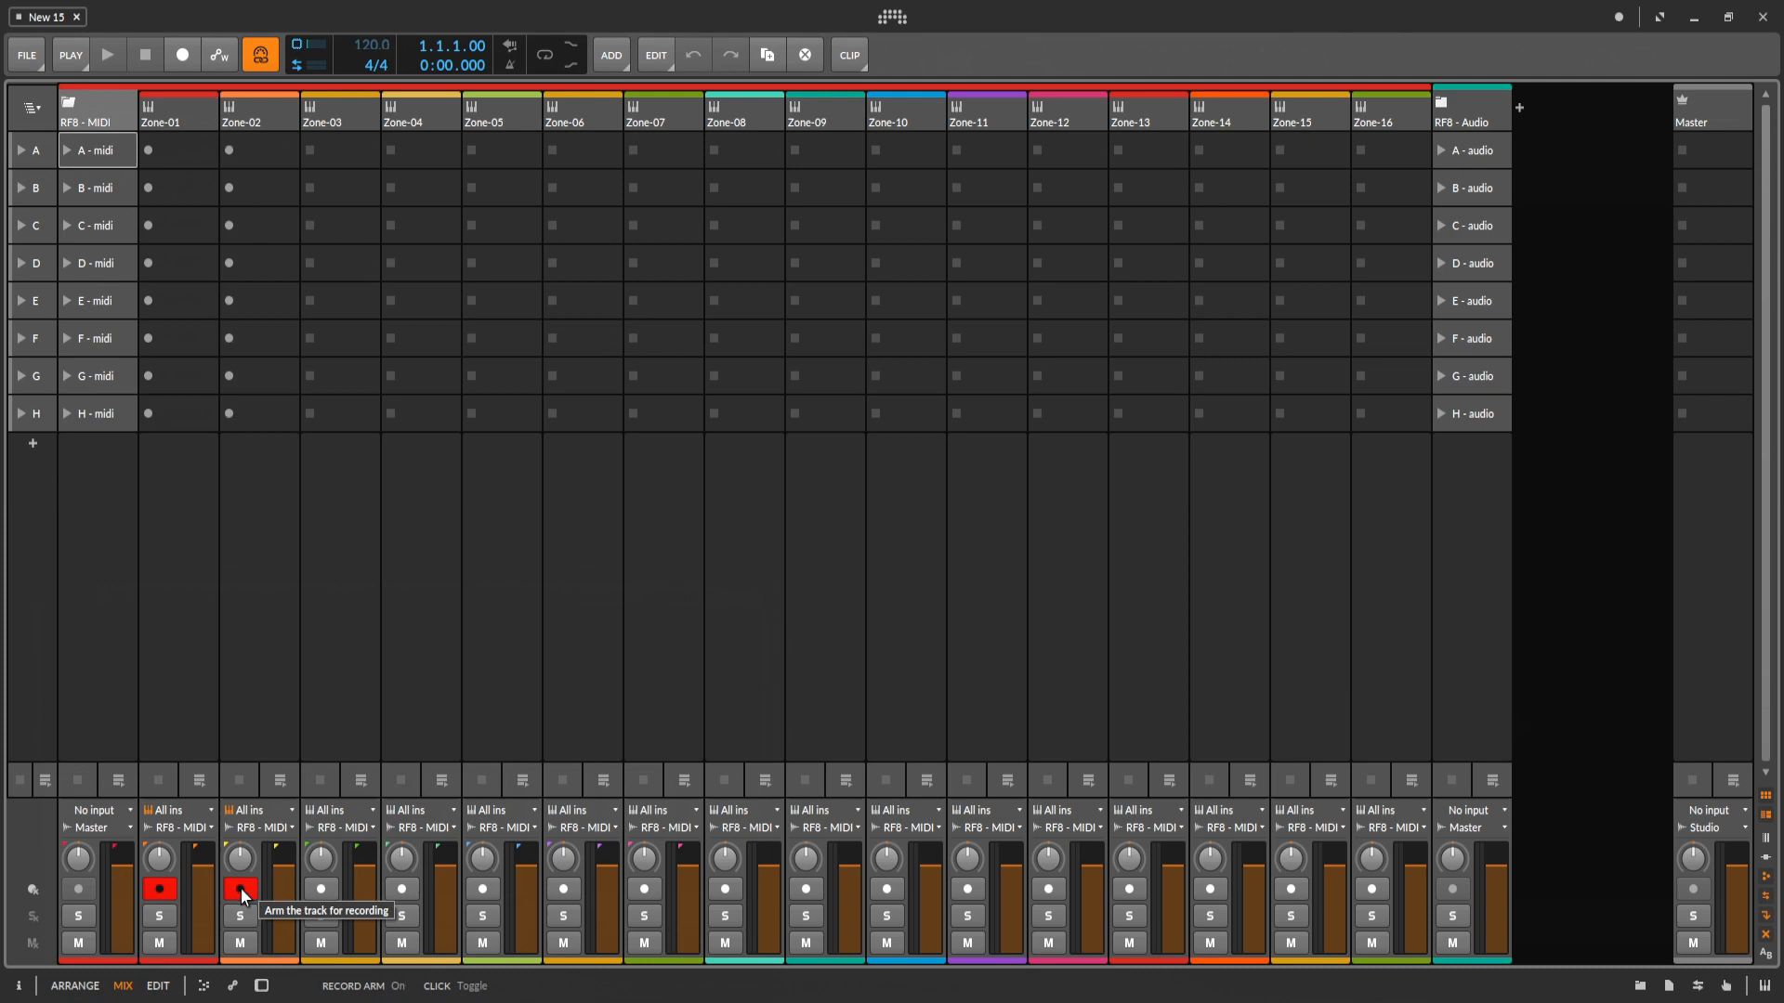
pyautogui.click(322, 890)
pyautogui.click(405, 892)
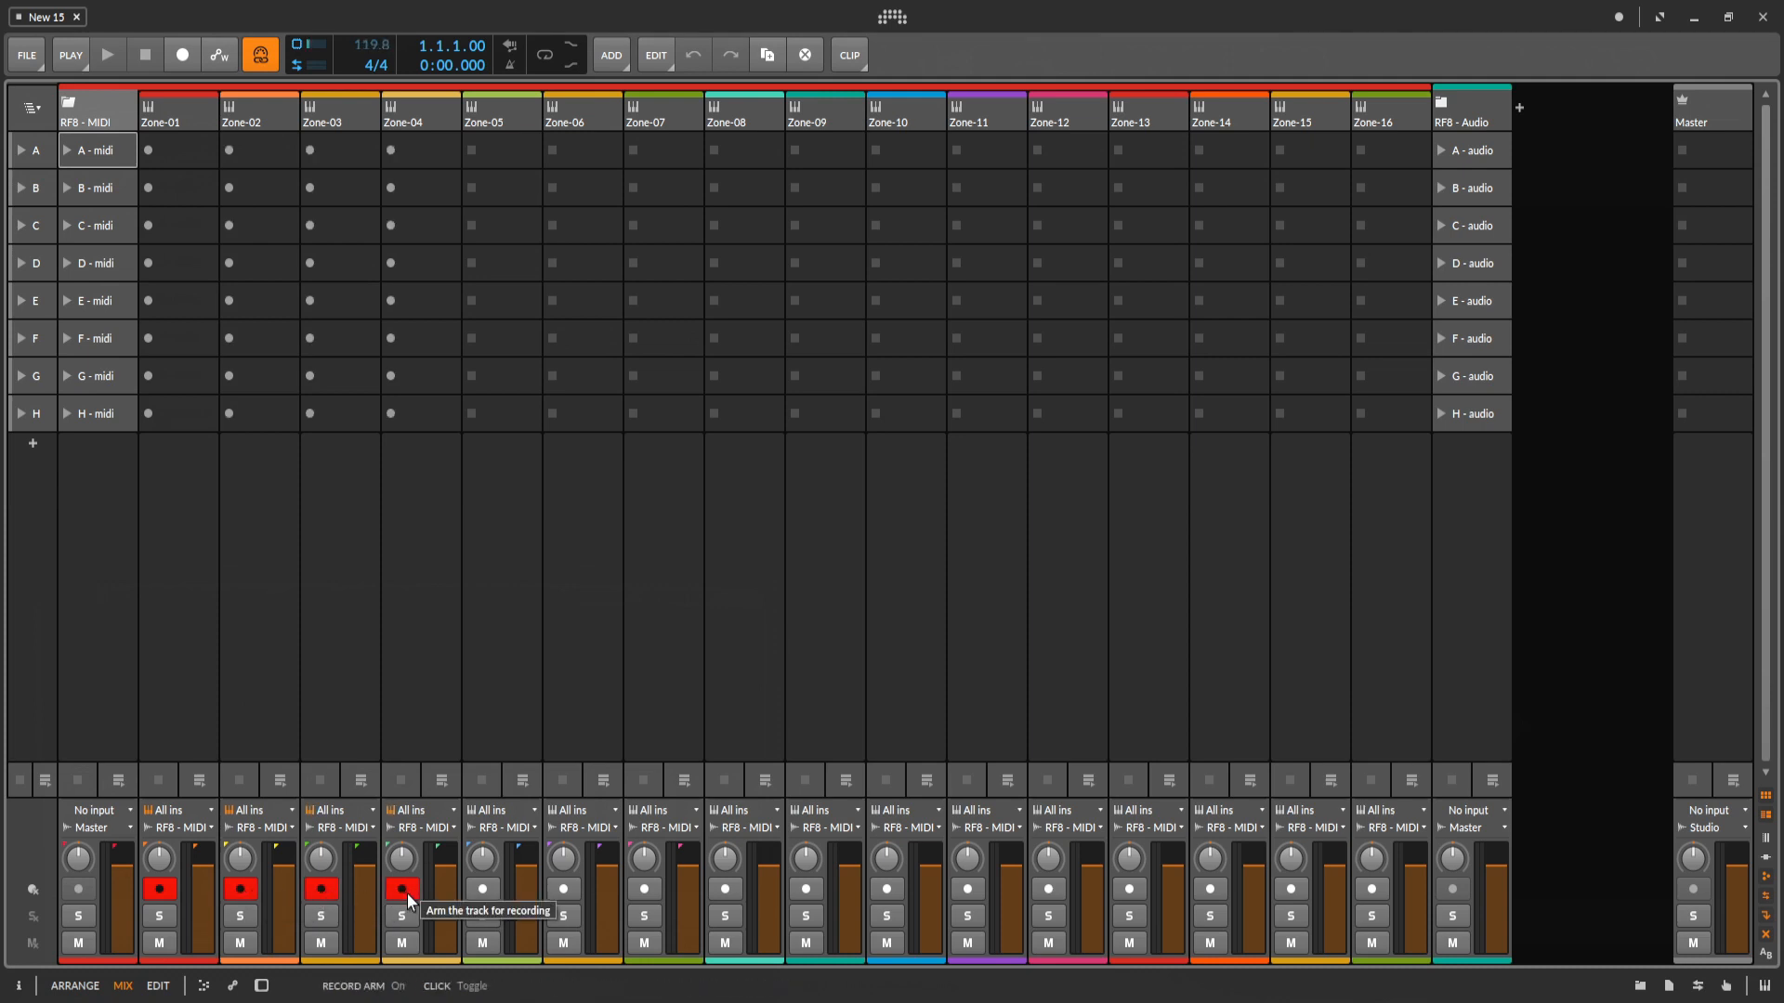
pyautogui.click(480, 891)
pyautogui.click(718, 888)
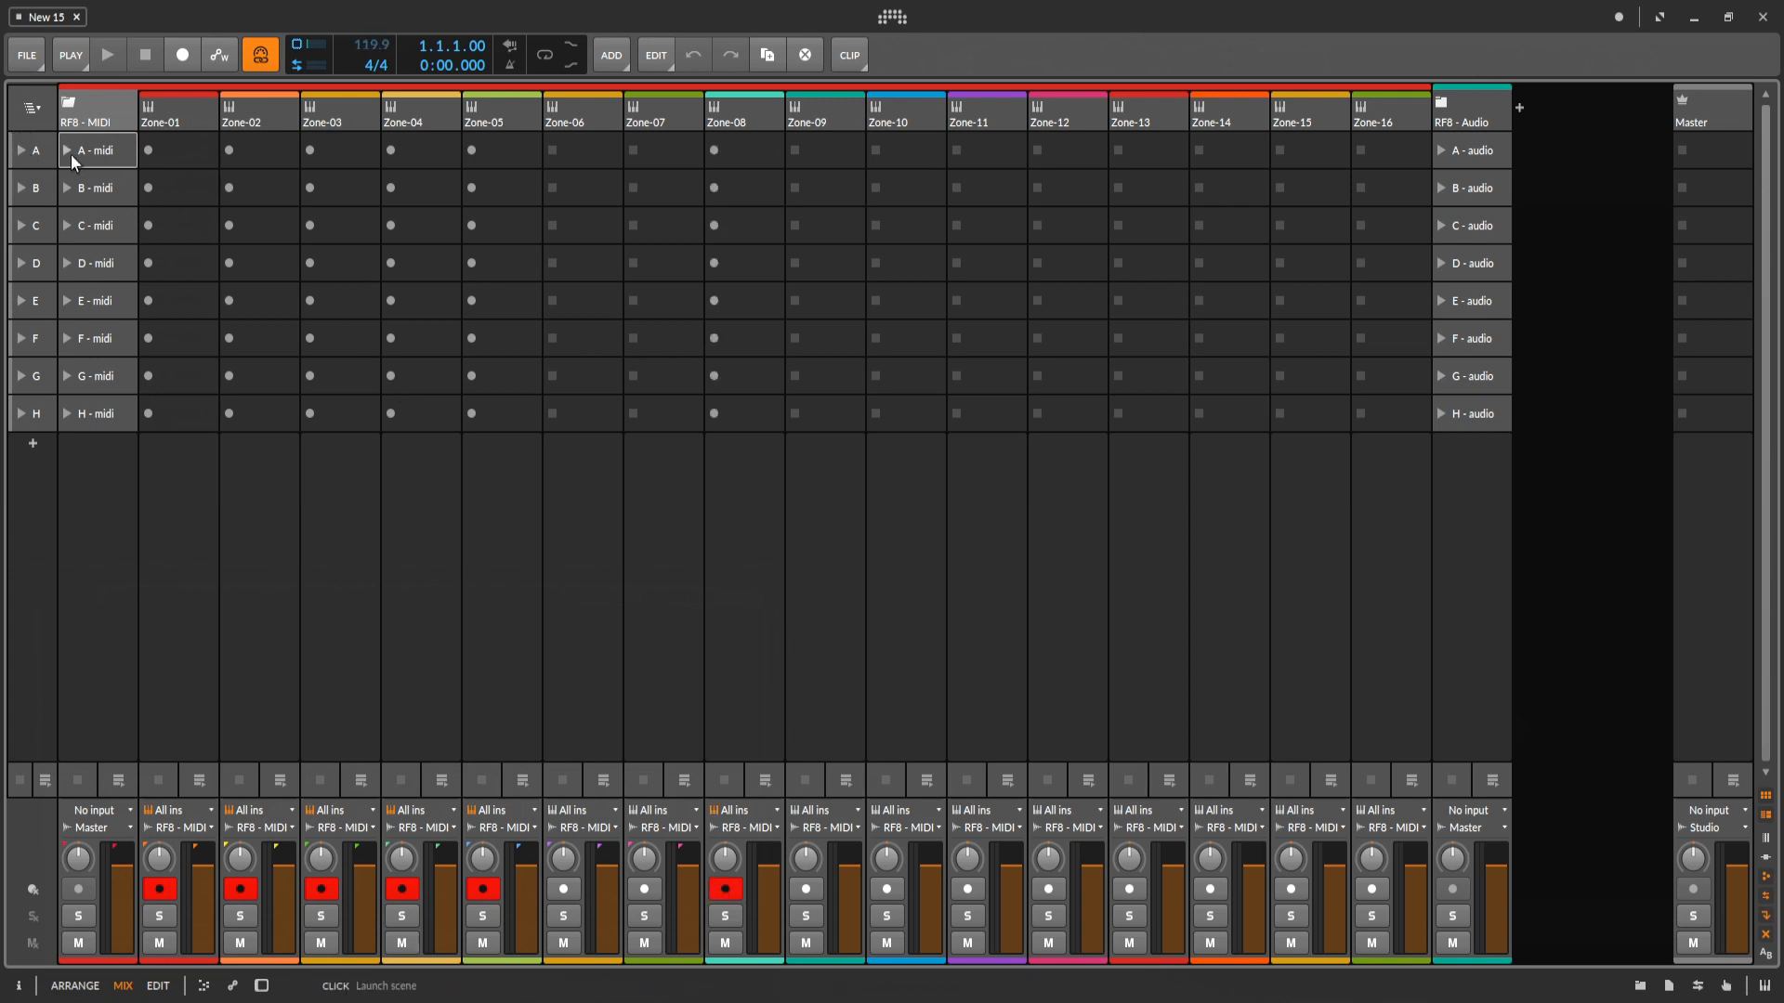
# Trigger recording in the scene A clip slots of Zone-01 through Zone-05 and Zone-08.
pyautogui.click(150, 149)
pyautogui.click(229, 152)
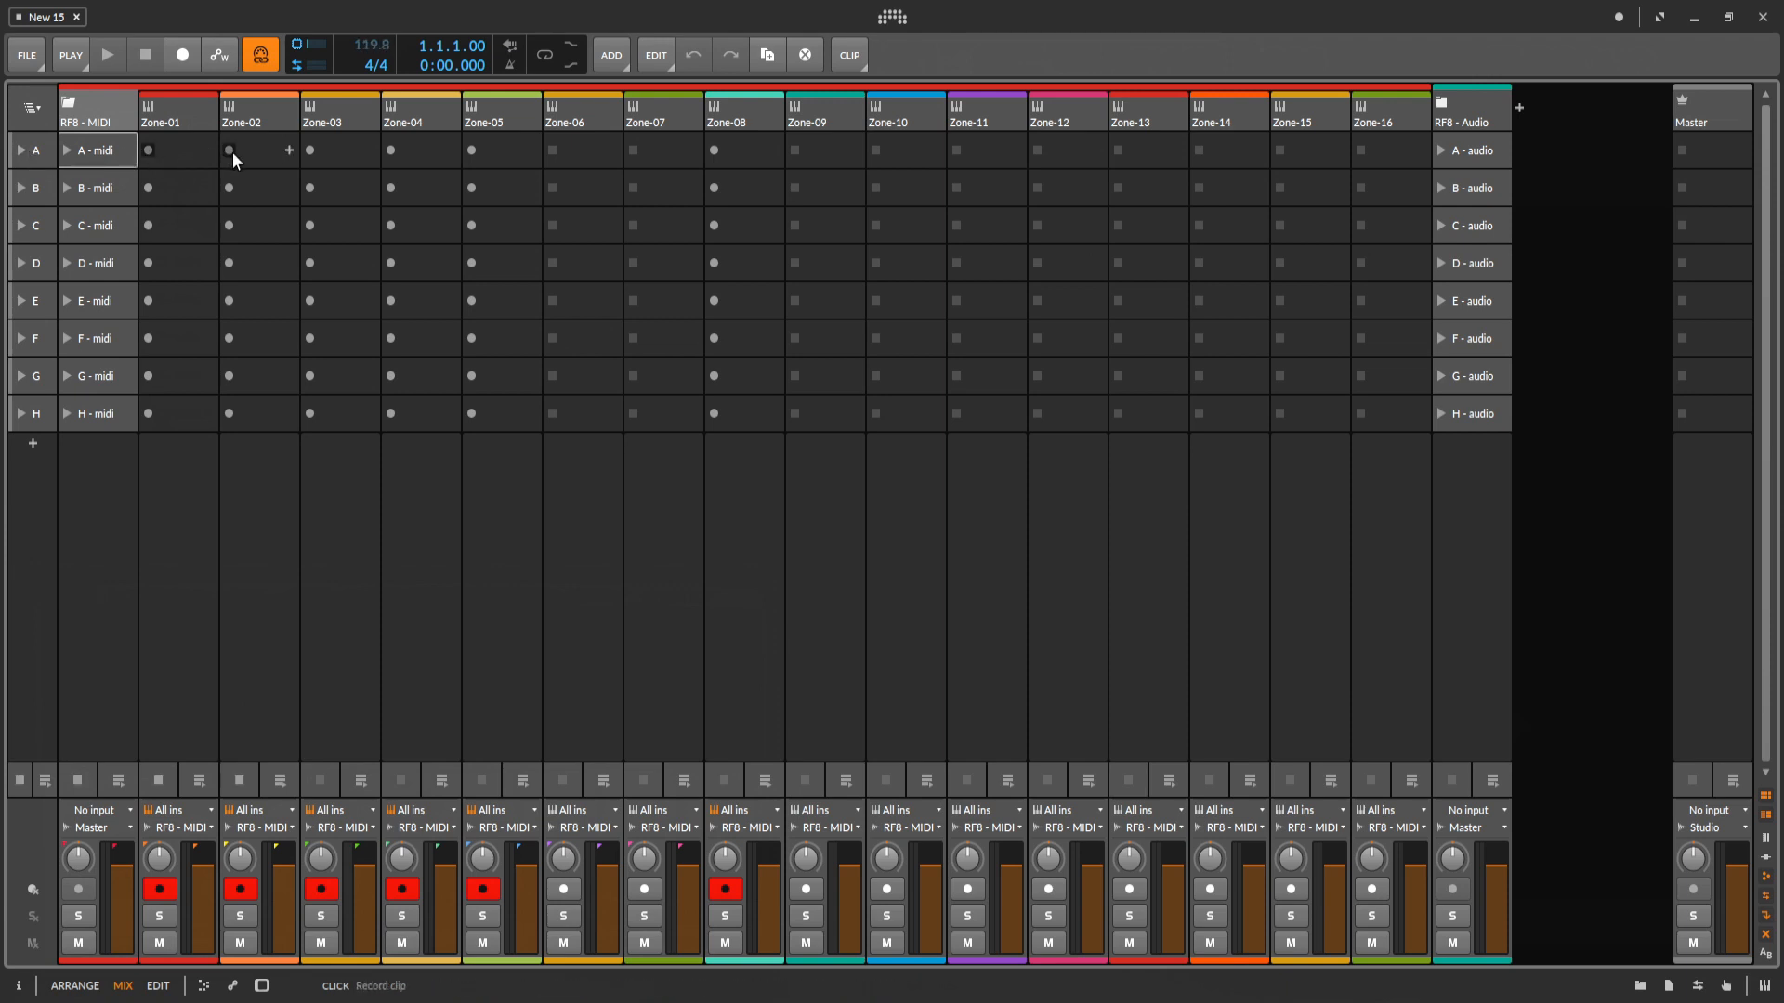
pyautogui.click(314, 152)
pyautogui.click(389, 153)
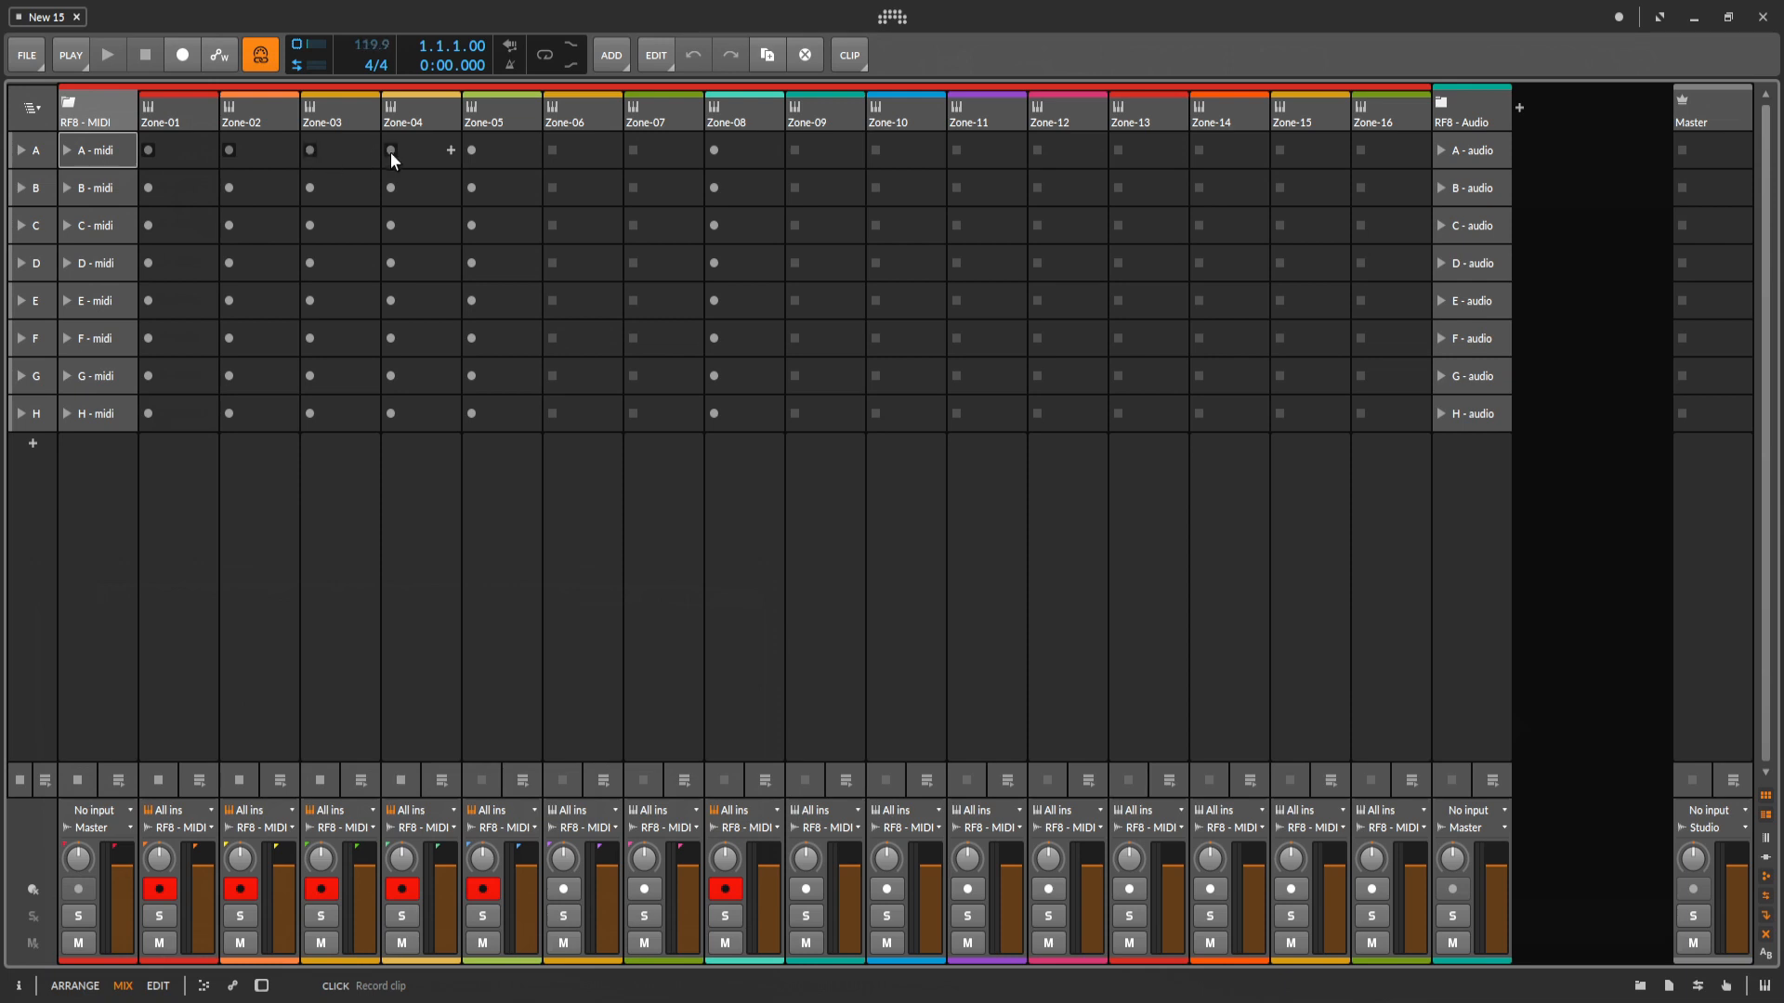
pyautogui.click(471, 154)
pyautogui.click(715, 150)
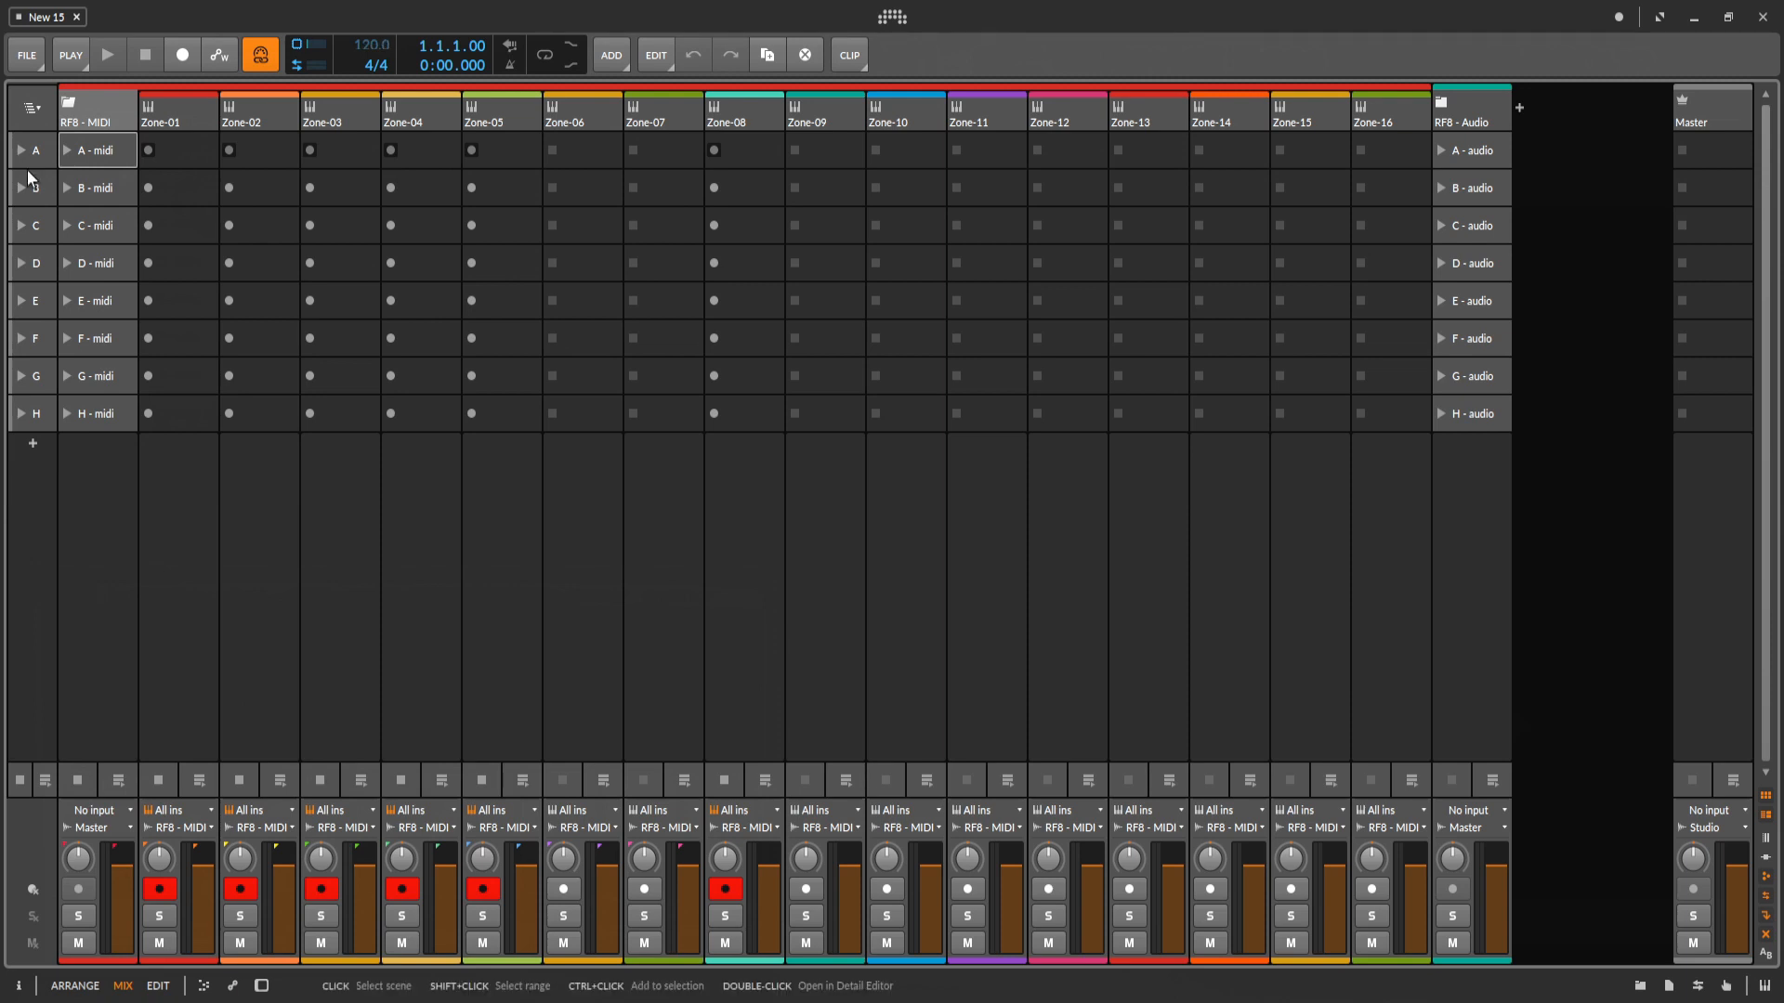
# Examine the post recording action options and delay in the playback settings, keeping the option that records into the next free slot.
pyautogui.click(70, 54)
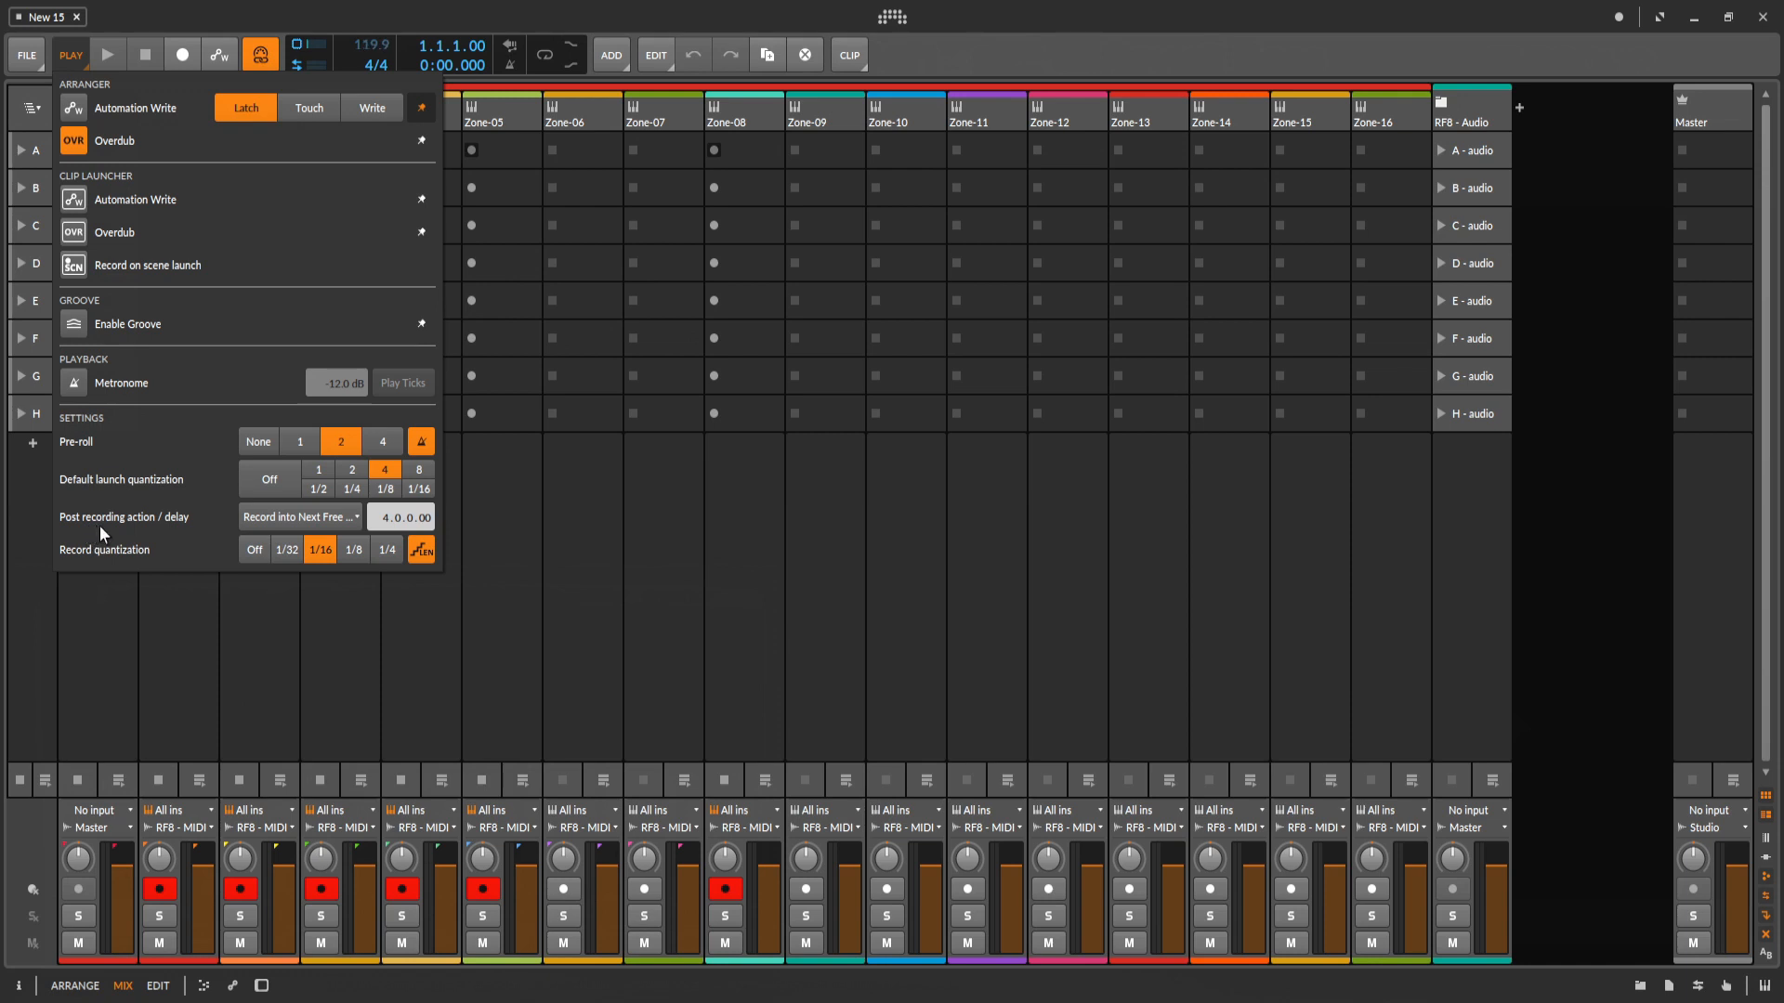
pyautogui.click(327, 522)
pyautogui.click(323, 591)
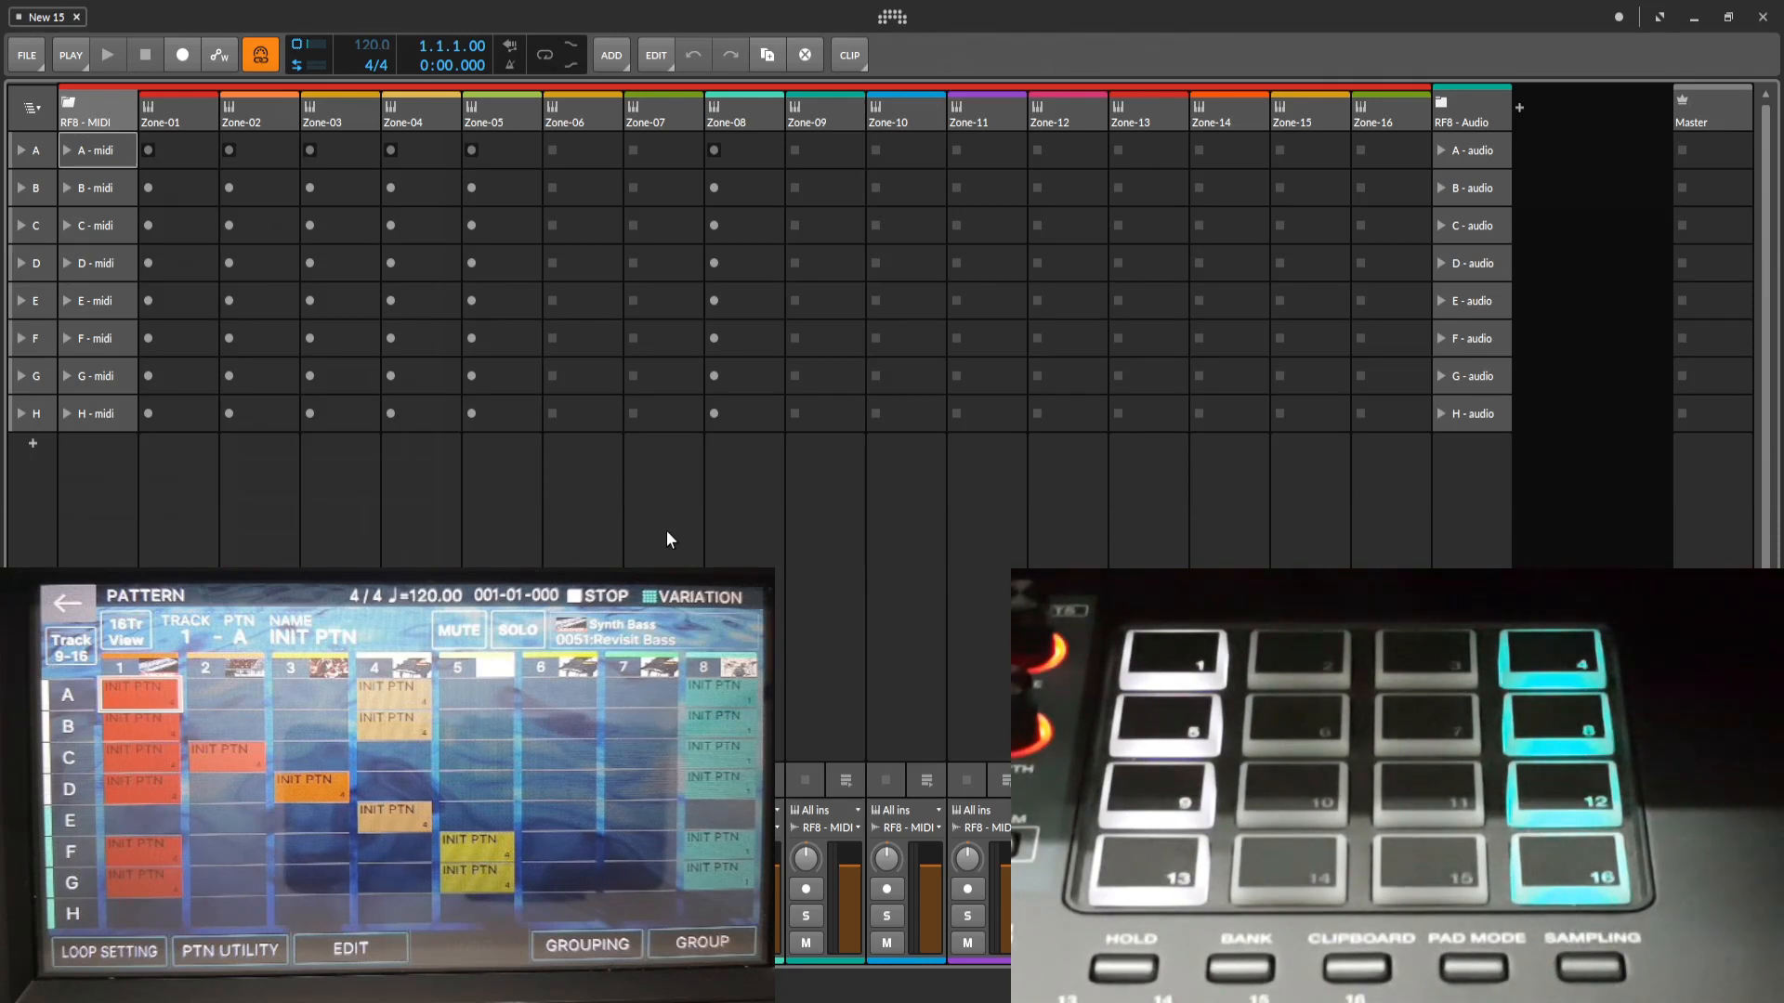
pyautogui.click(80, 59)
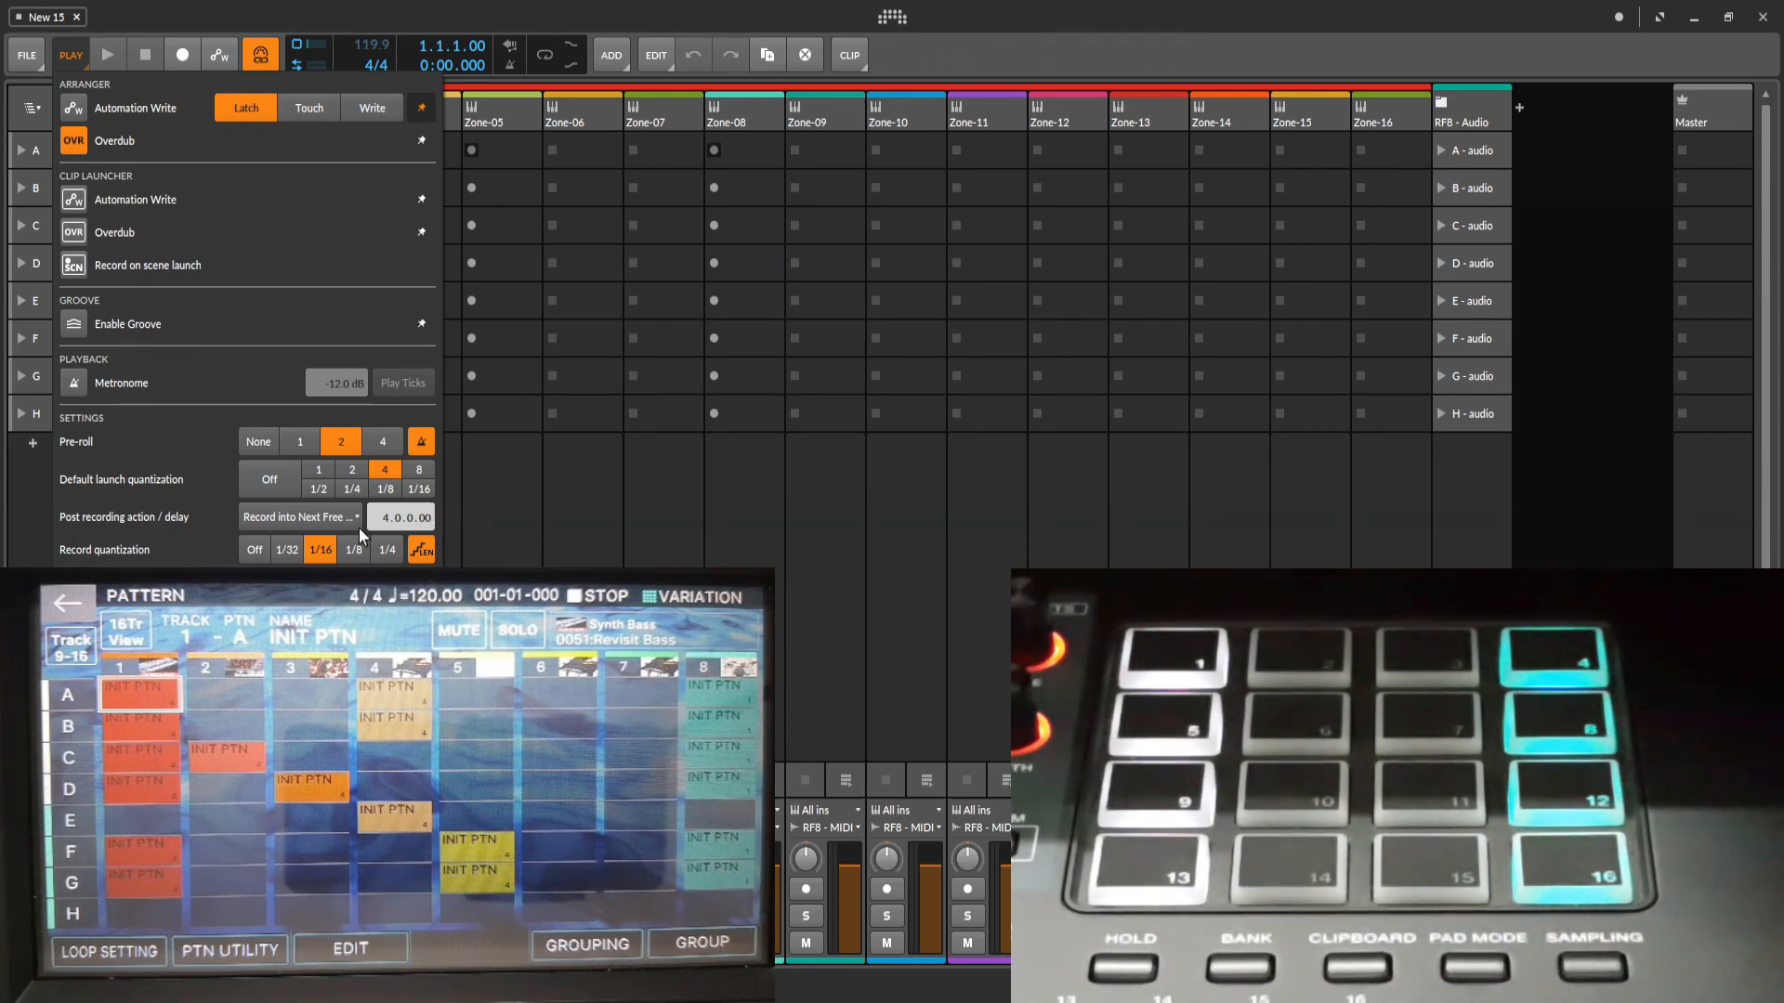
pyautogui.click(868, 493)
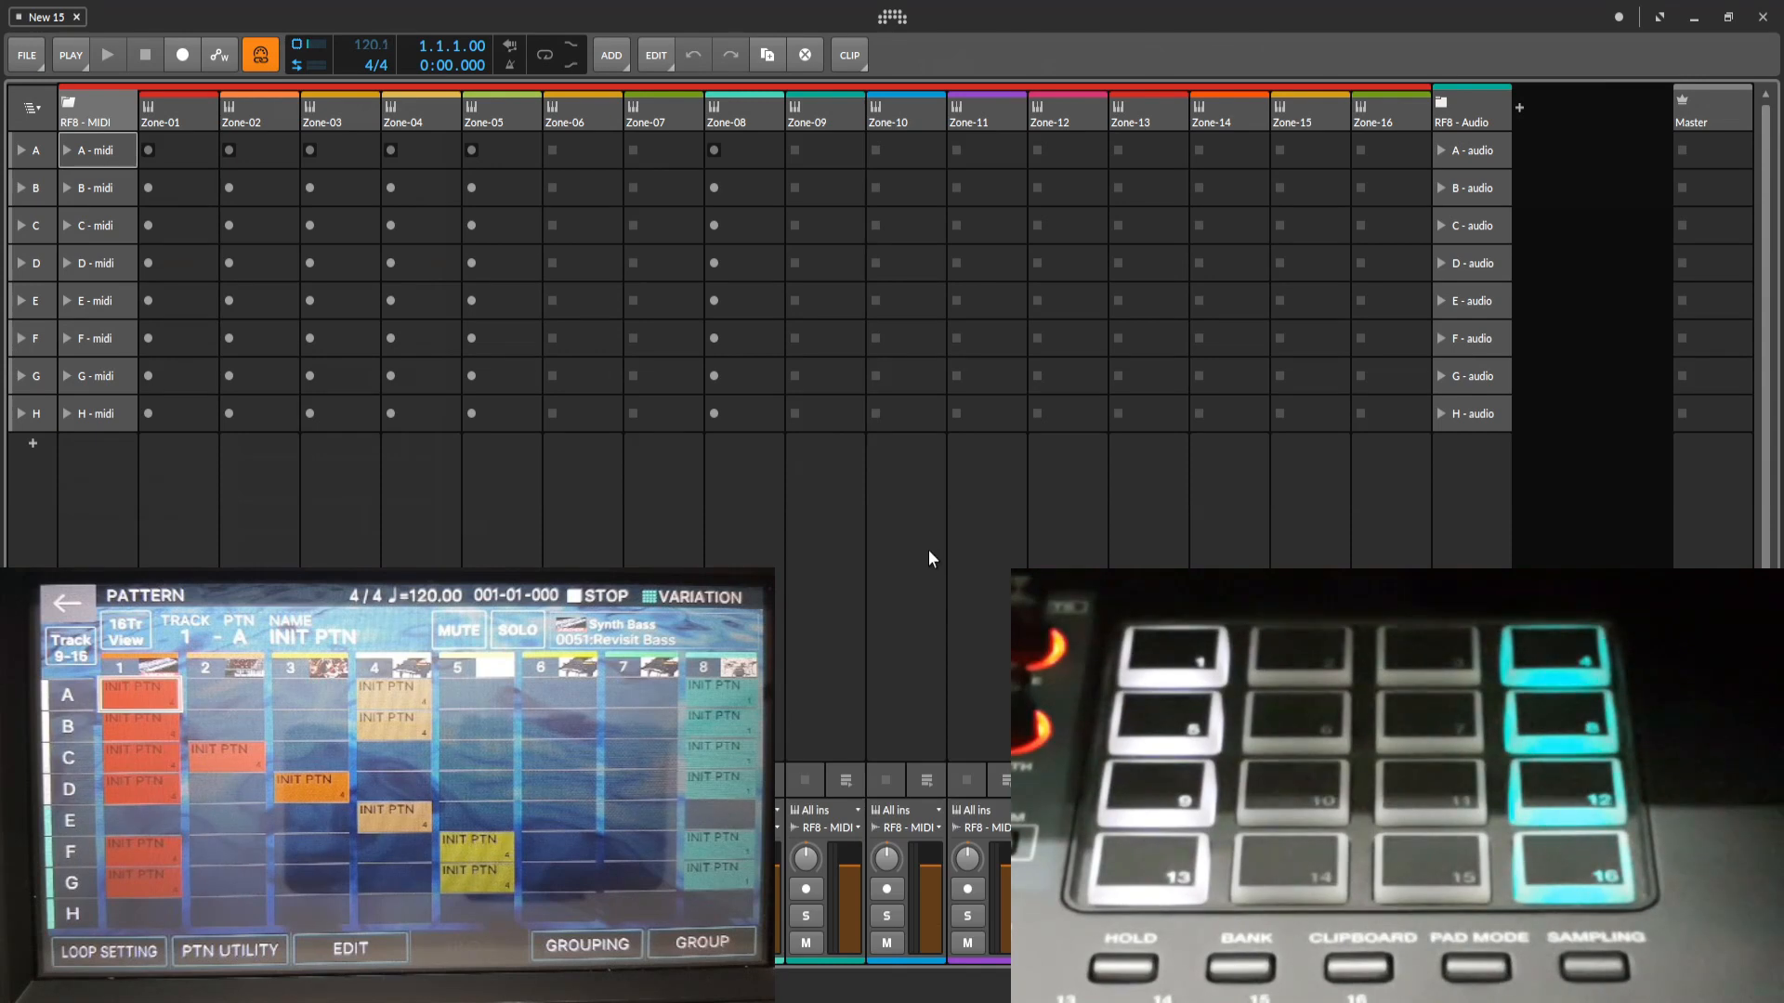
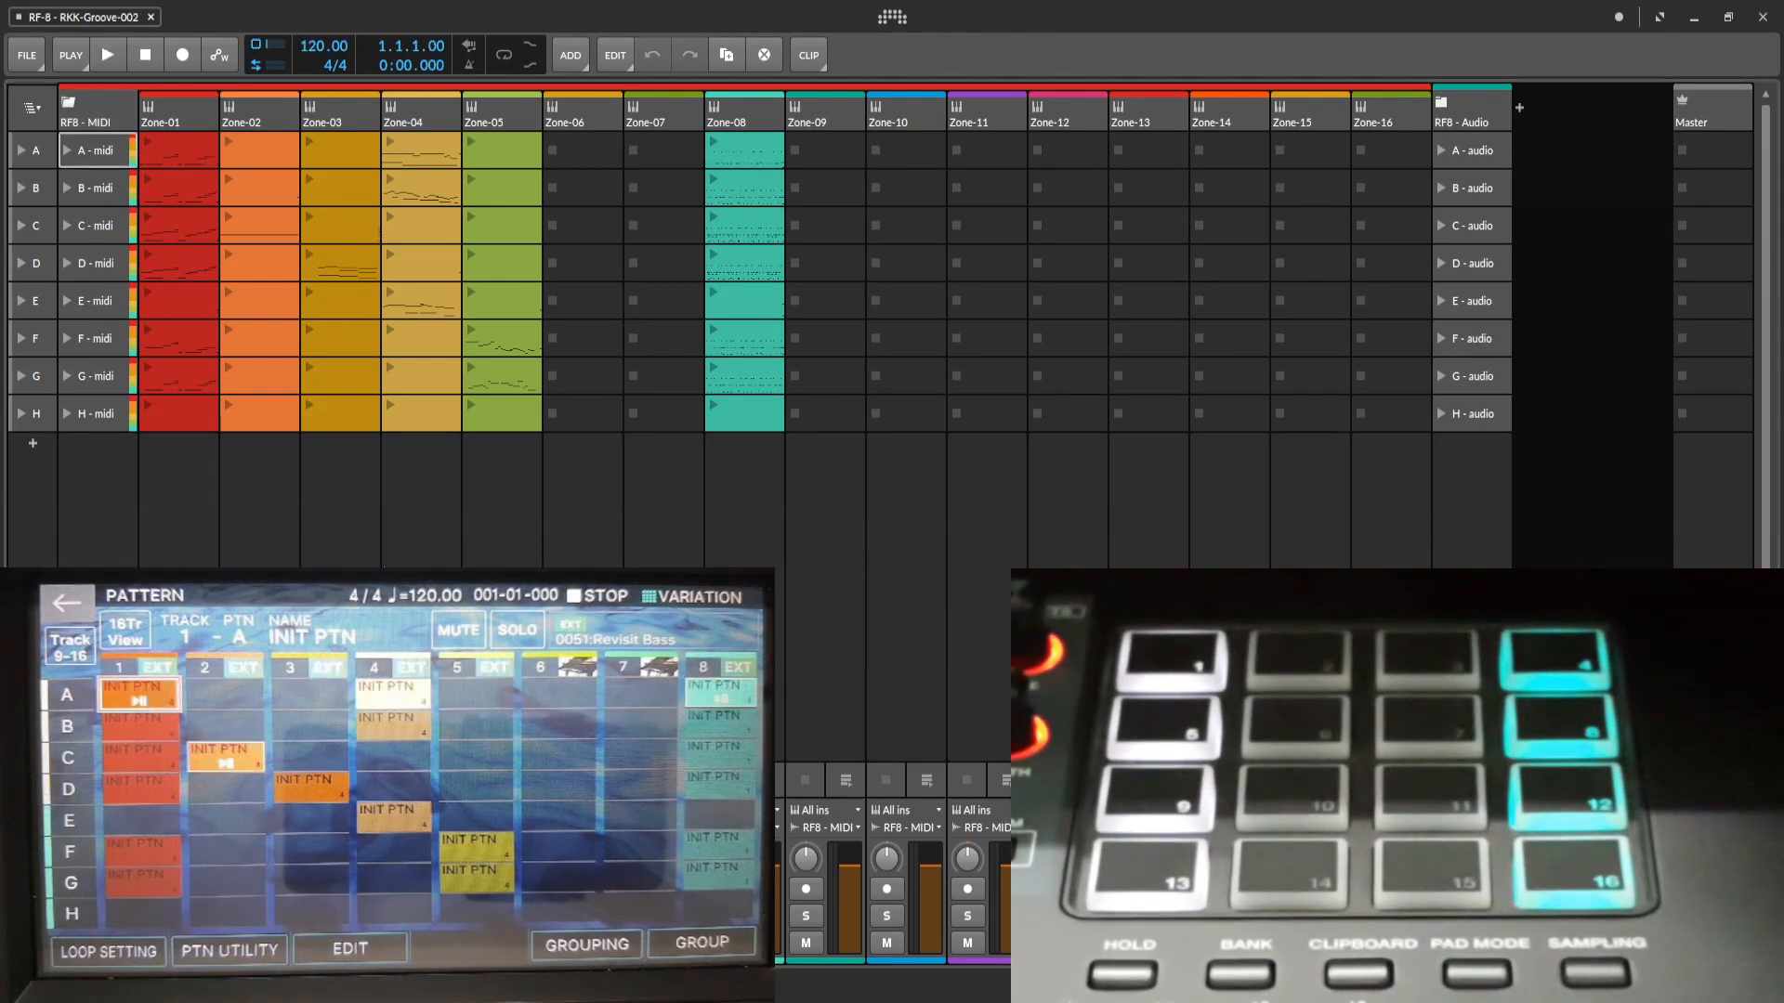
pyautogui.click(70, 987)
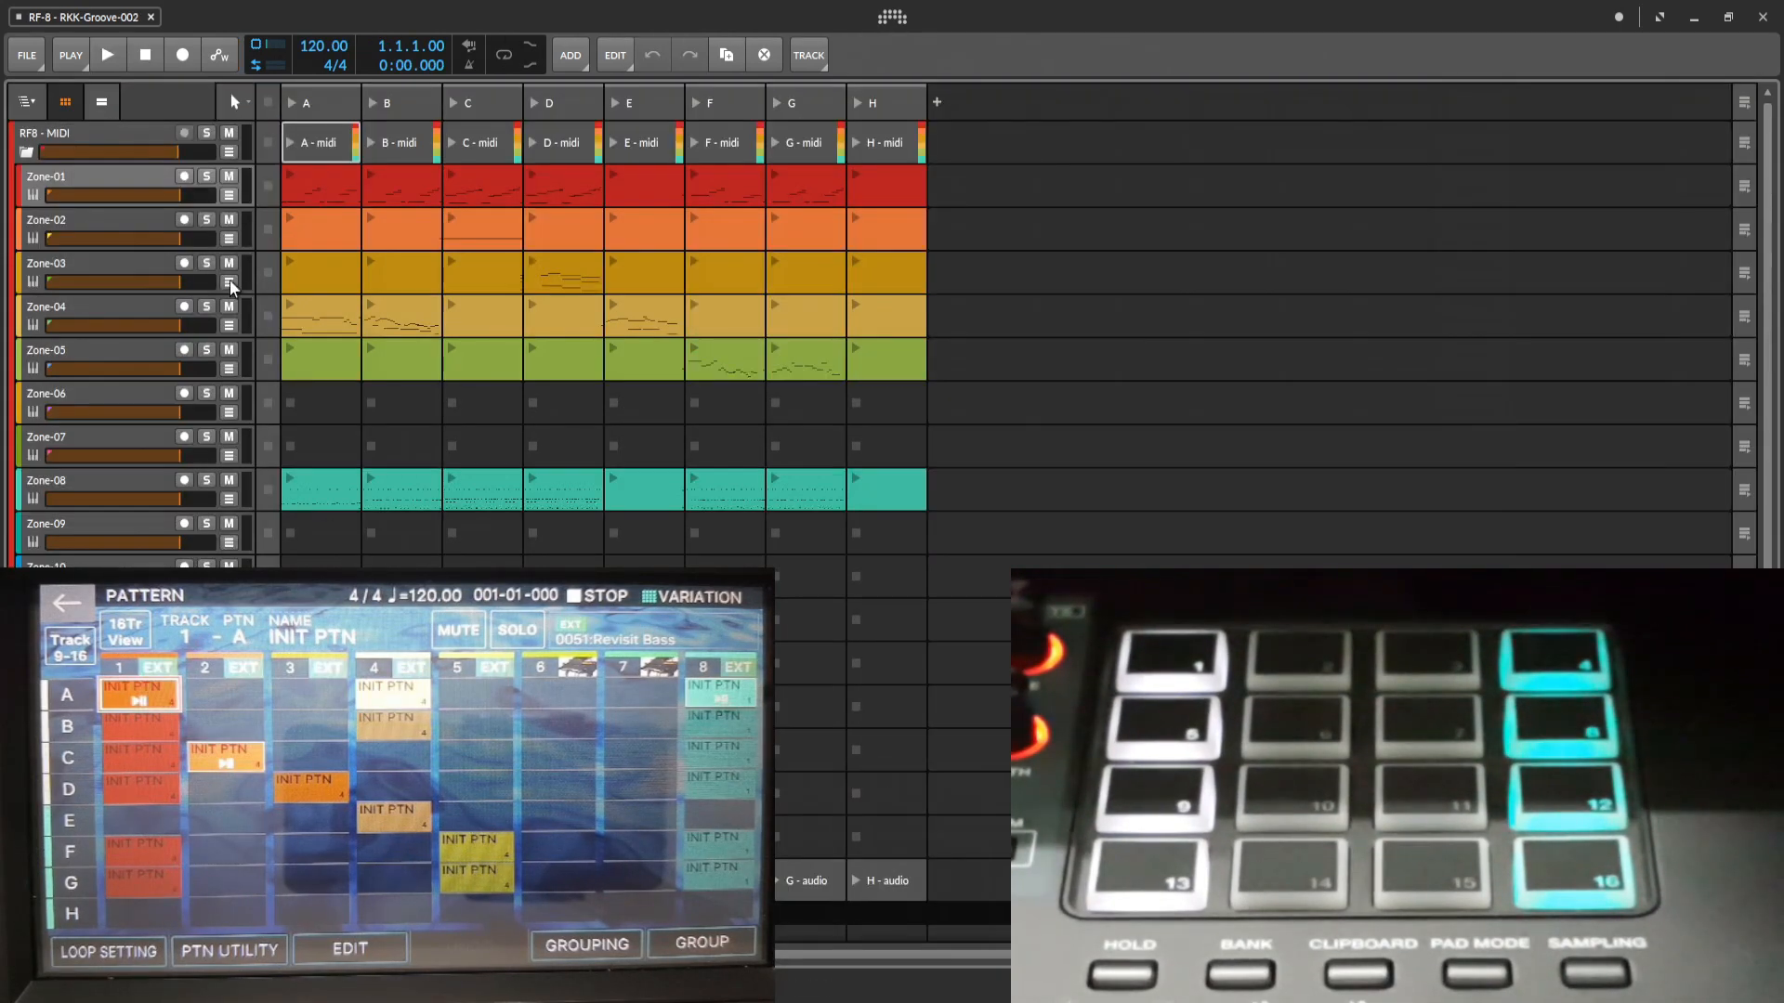
pyautogui.press('i')
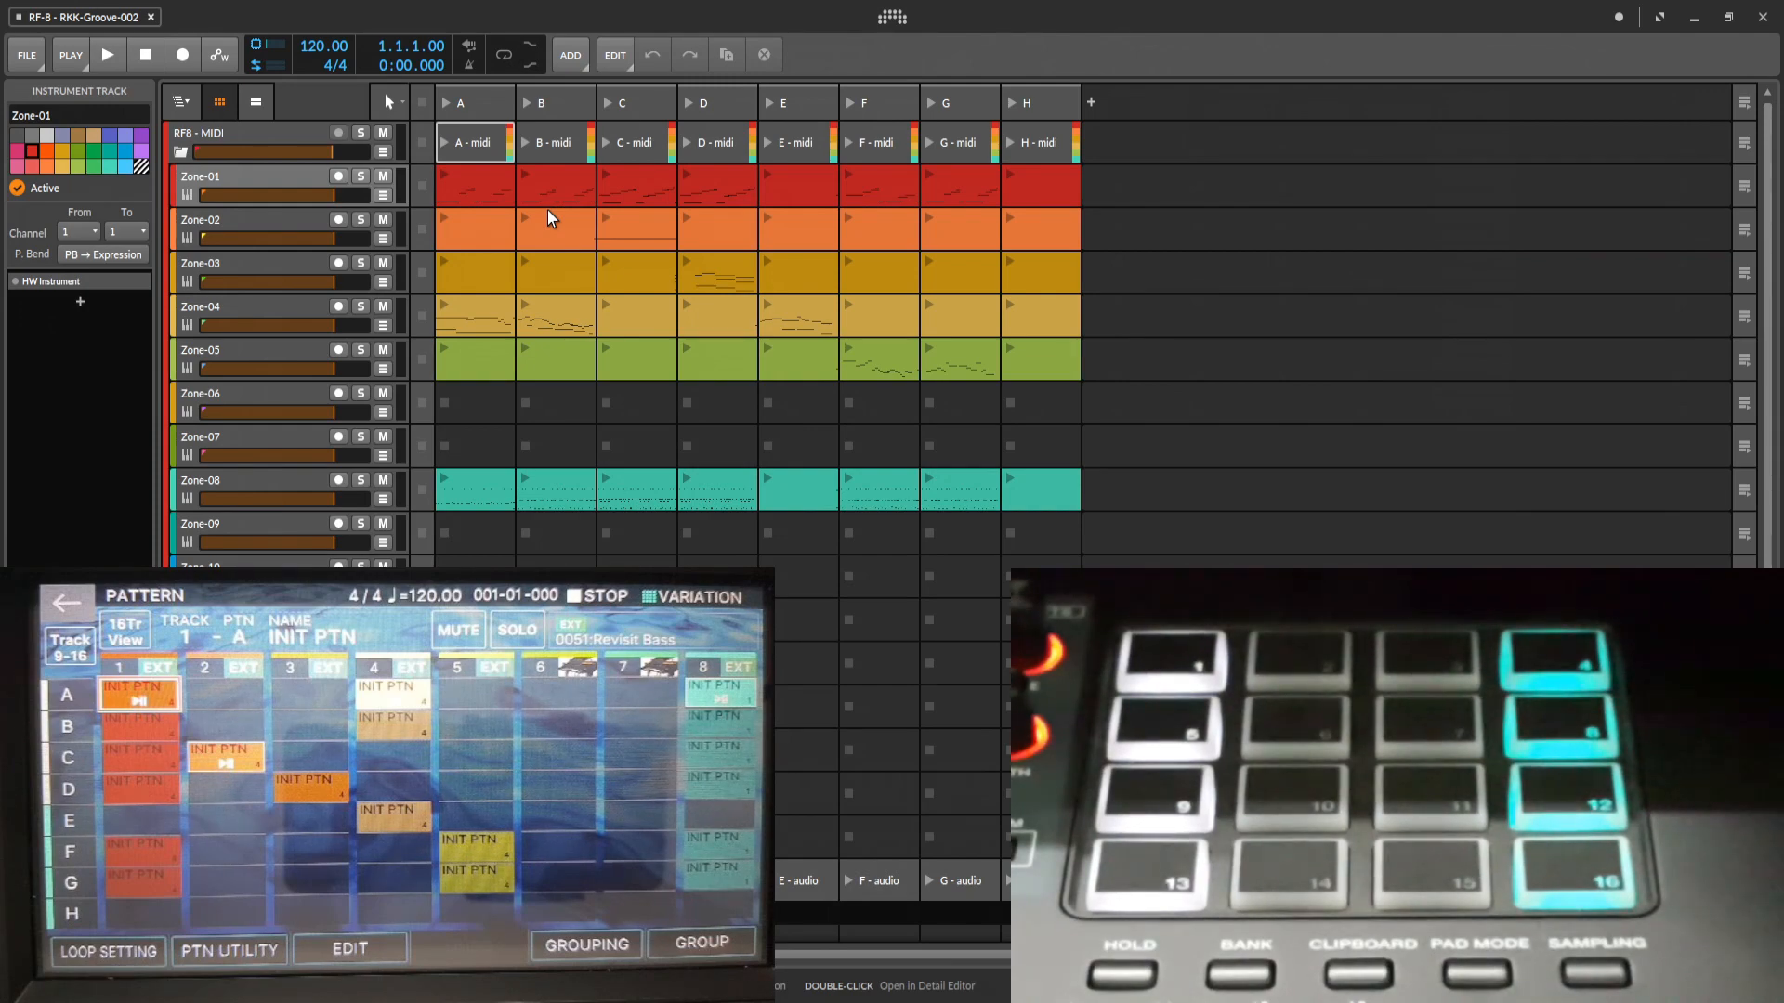
pyautogui.press('i')
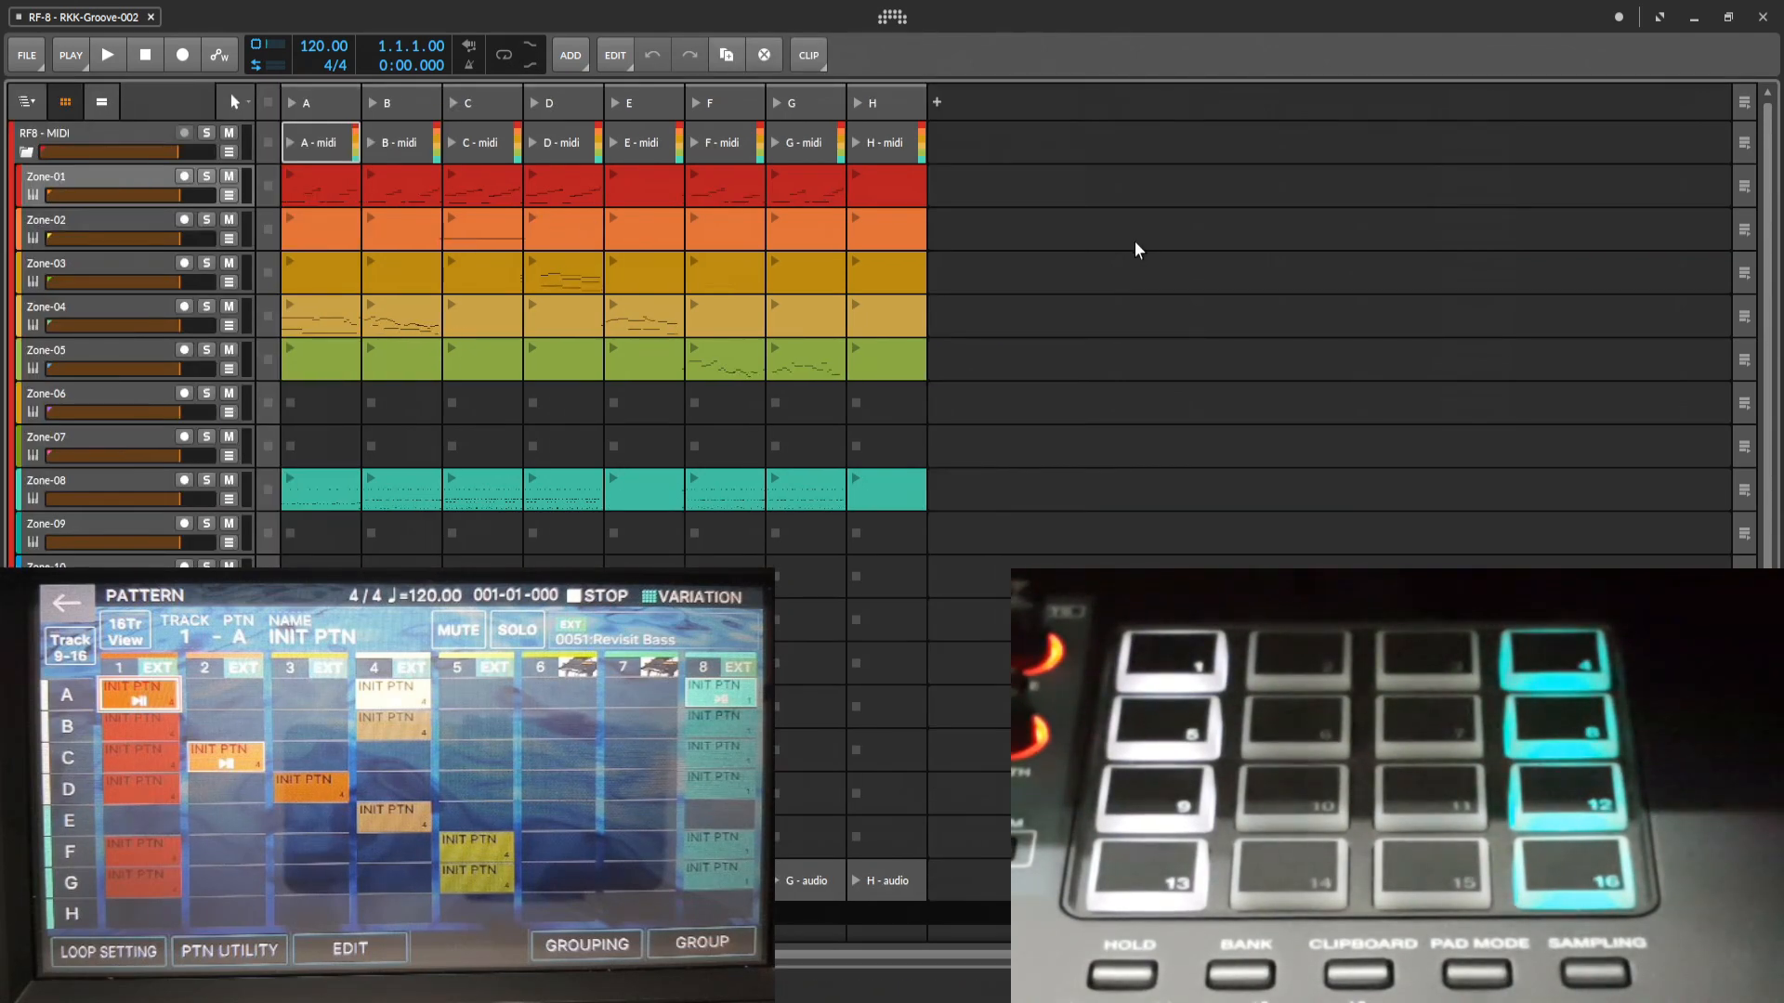
pyautogui.hotkey('alt', '2')
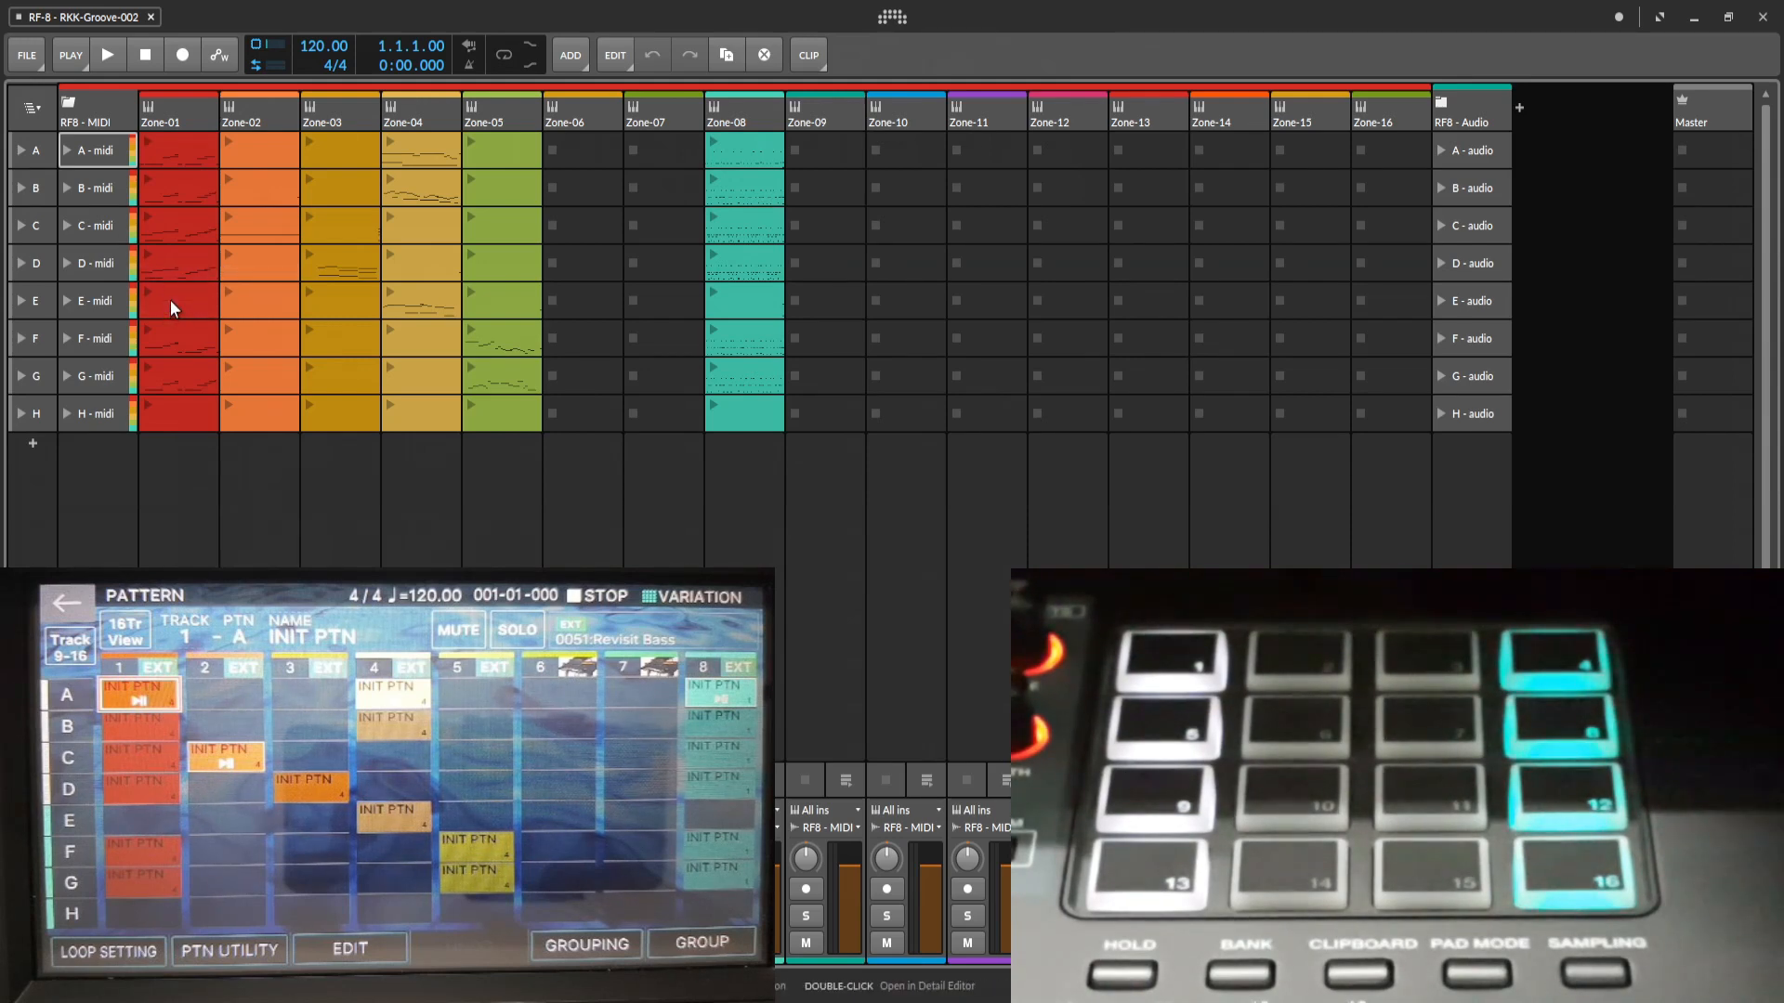
# Delete the scene H clips across Zone-01 through Zone-08 and the empty scene E clip in Zone-01.
pyautogui.click(177, 417)
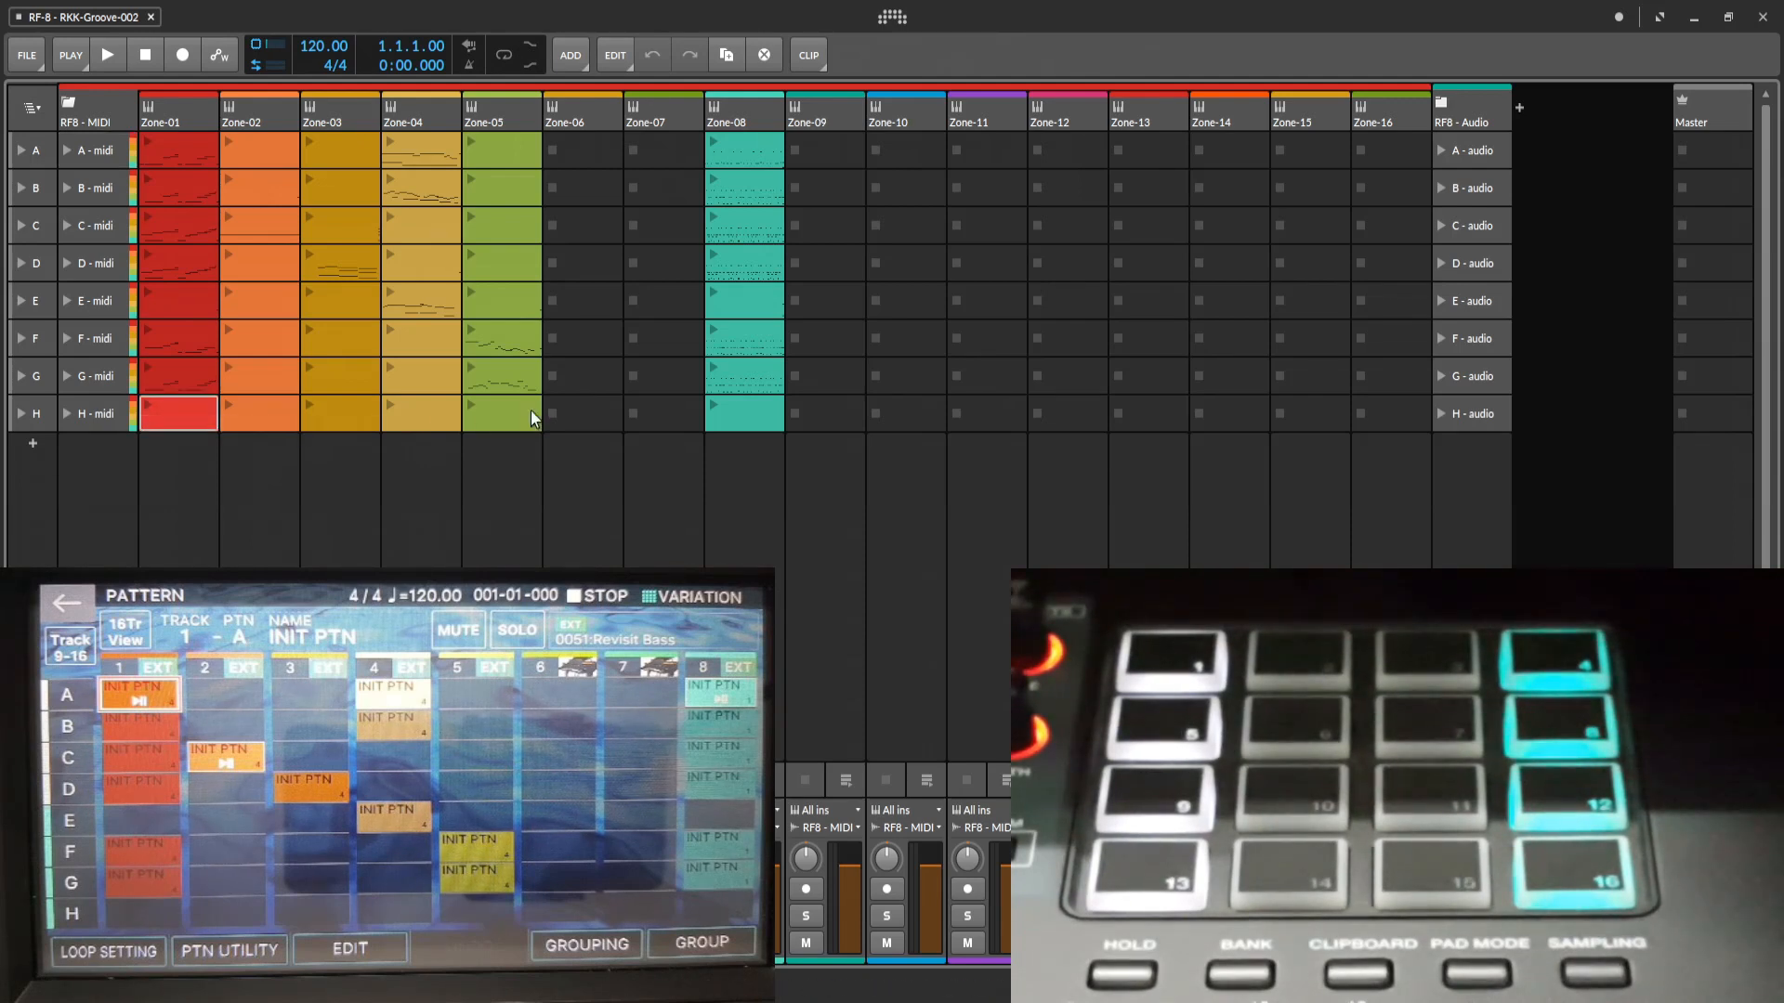
pyautogui.keyDown('shift'); pyautogui.click(754, 416); pyautogui.keyUp('shift')
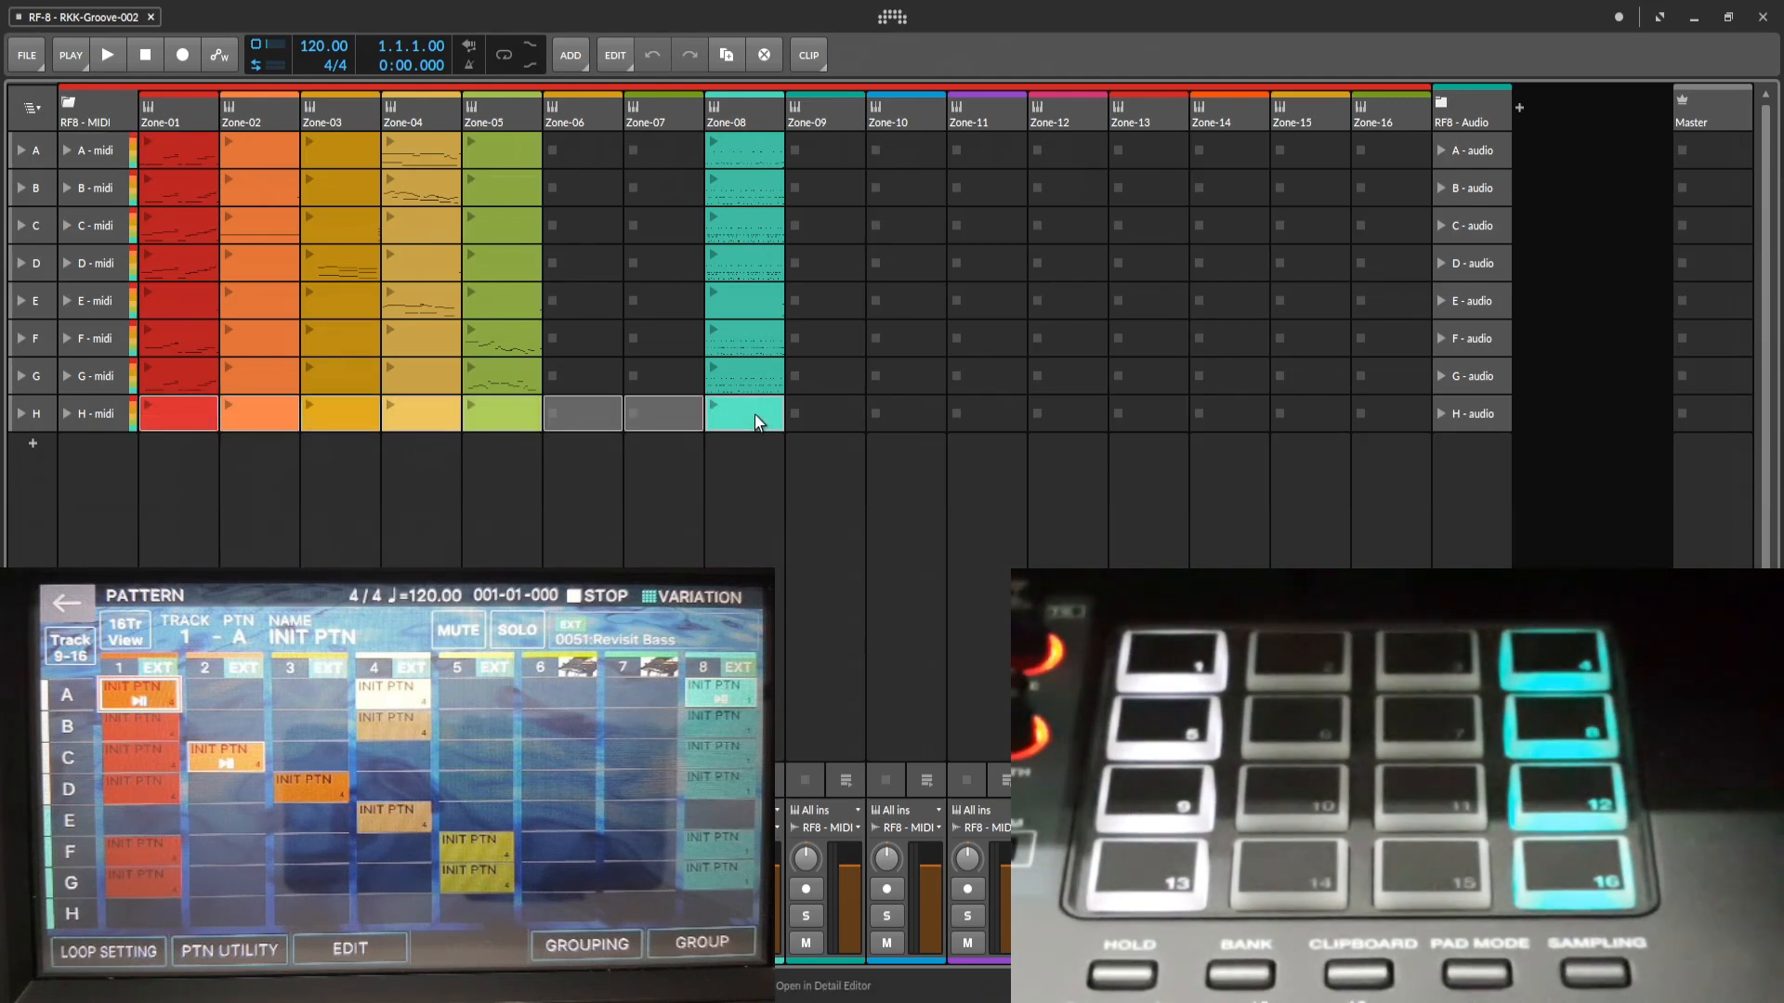
pyautogui.press('Delete')
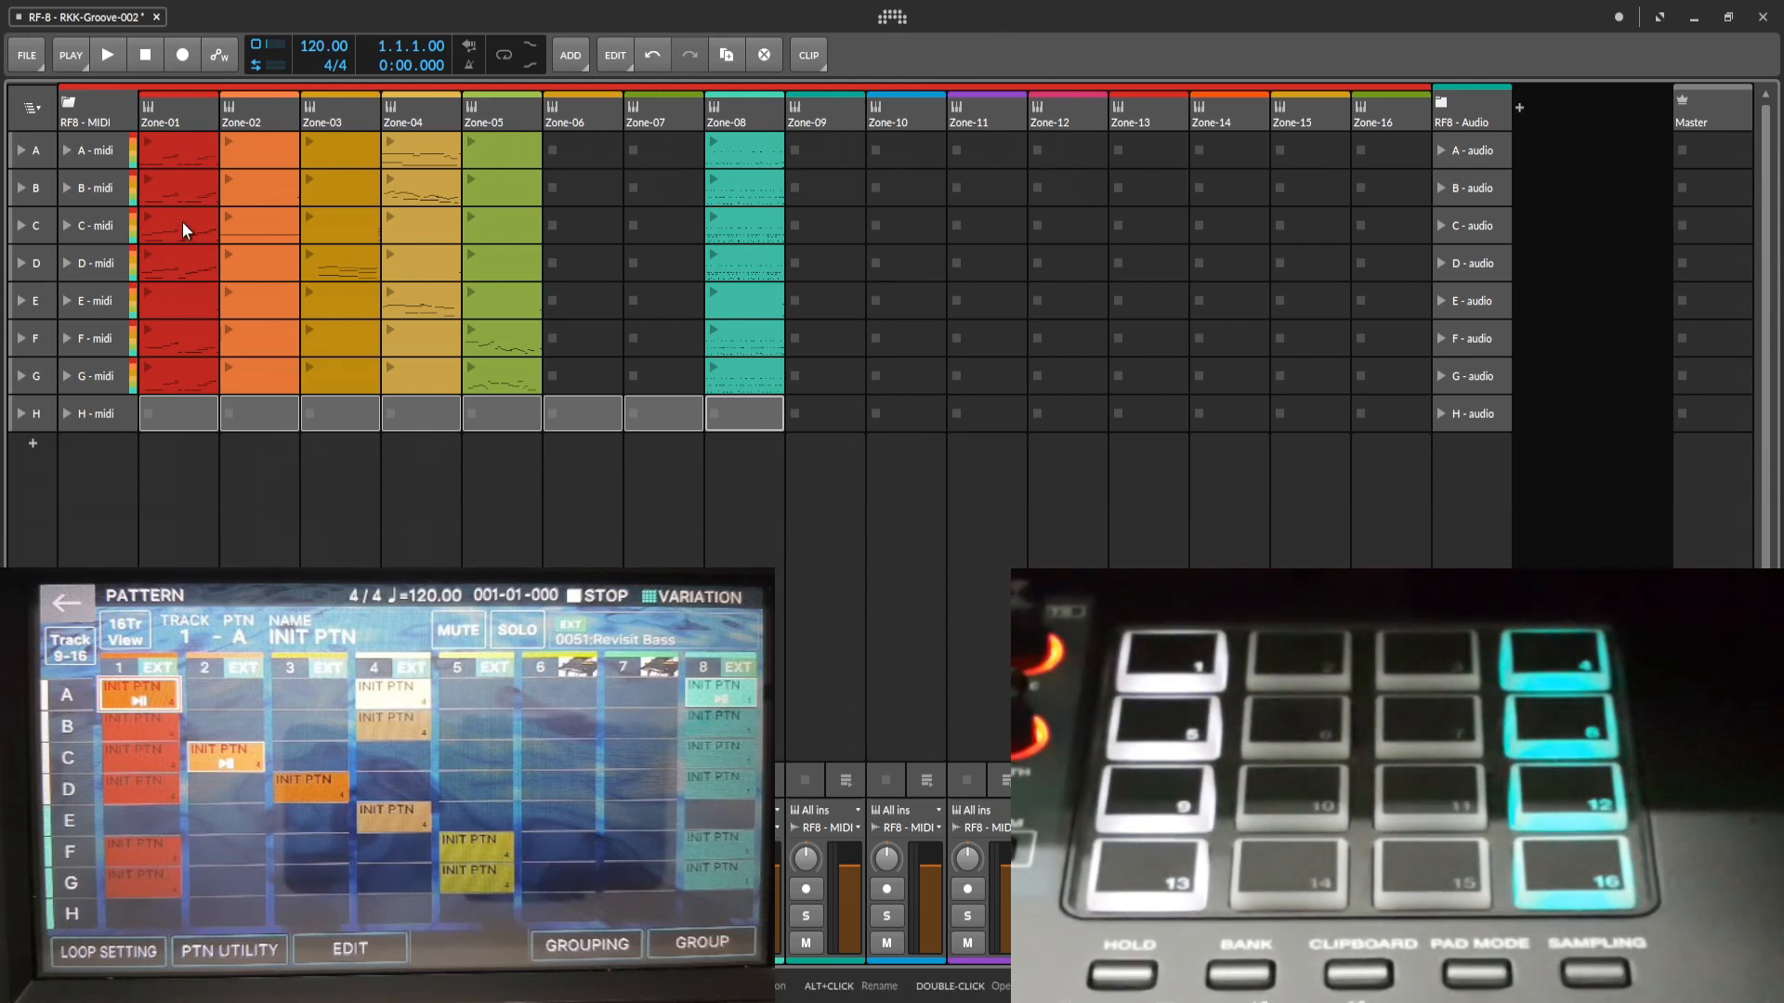
pyautogui.click(186, 301)
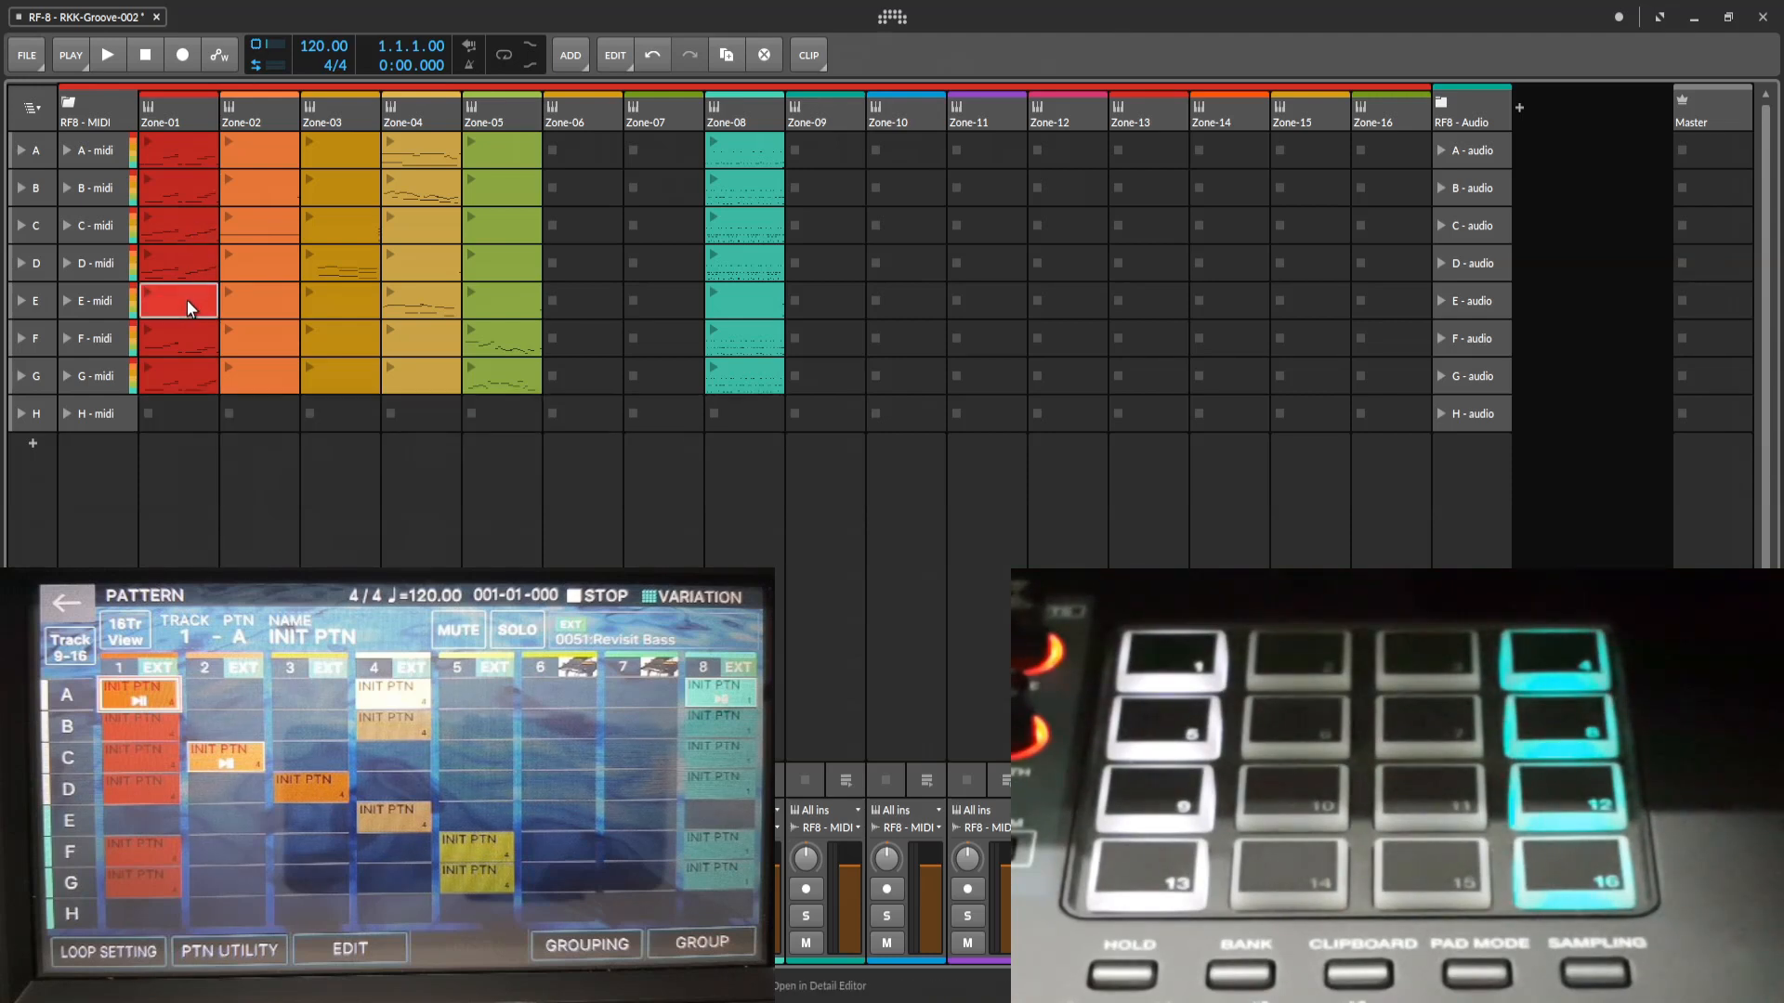
pyautogui.press('Delete')
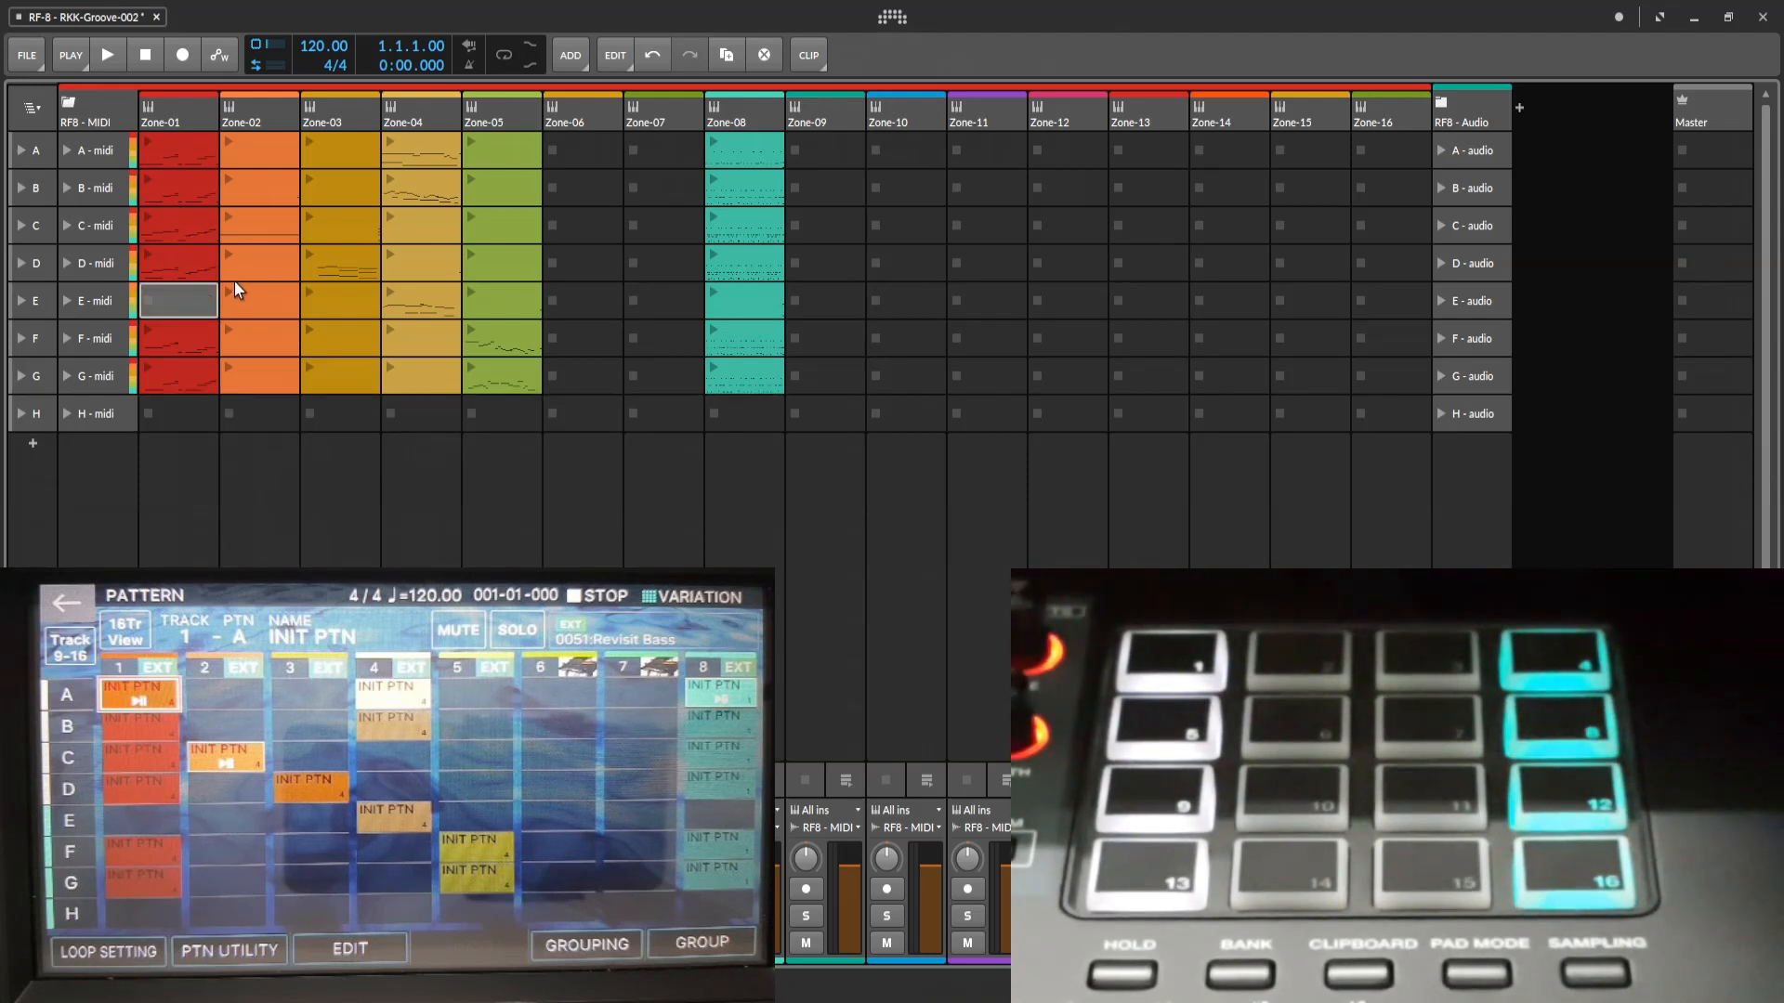
# Delete the empty Zone-02 clips in scenes A, B, D, E, F and G, keeping only the scene C clip.
pyautogui.click(268, 148)
pyautogui.keyDown('ctrl'); pyautogui.click(258, 190); pyautogui.keyUp('ctrl')
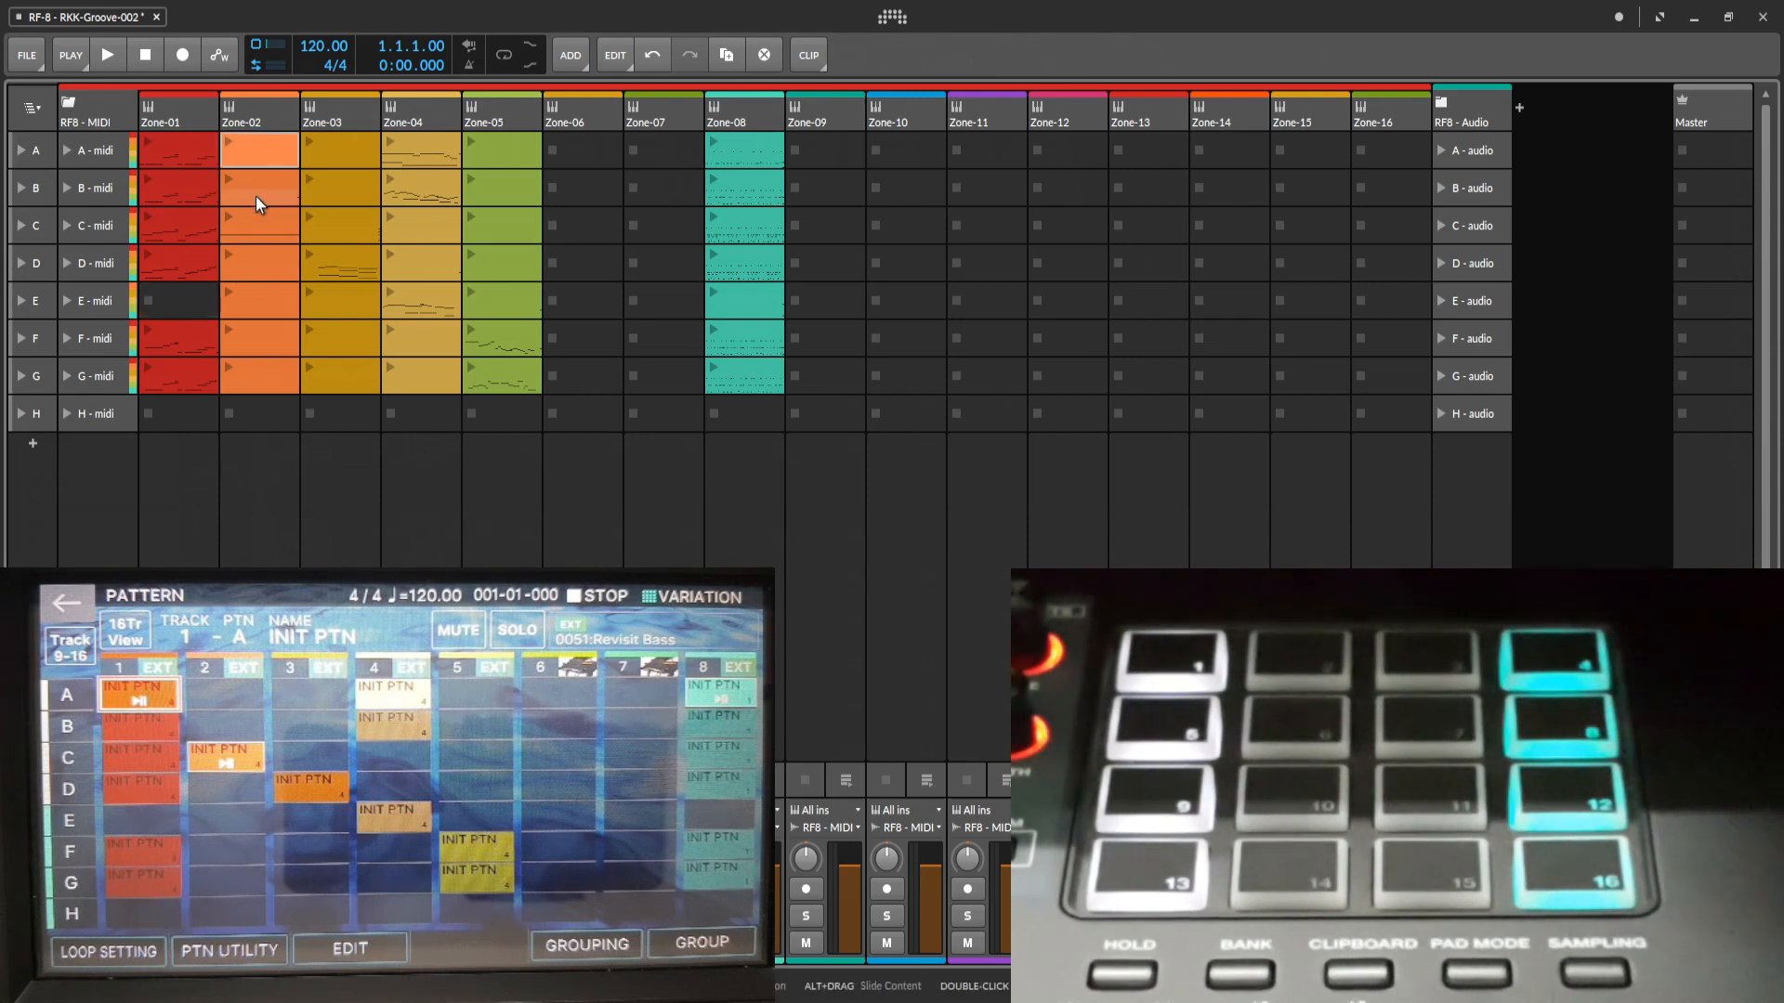
pyautogui.keyDown('ctrl'); pyautogui.click(254, 271); pyautogui.keyUp('ctrl')
pyautogui.keyDown('ctrl'); pyautogui.click(259, 304); pyautogui.keyUp('ctrl')
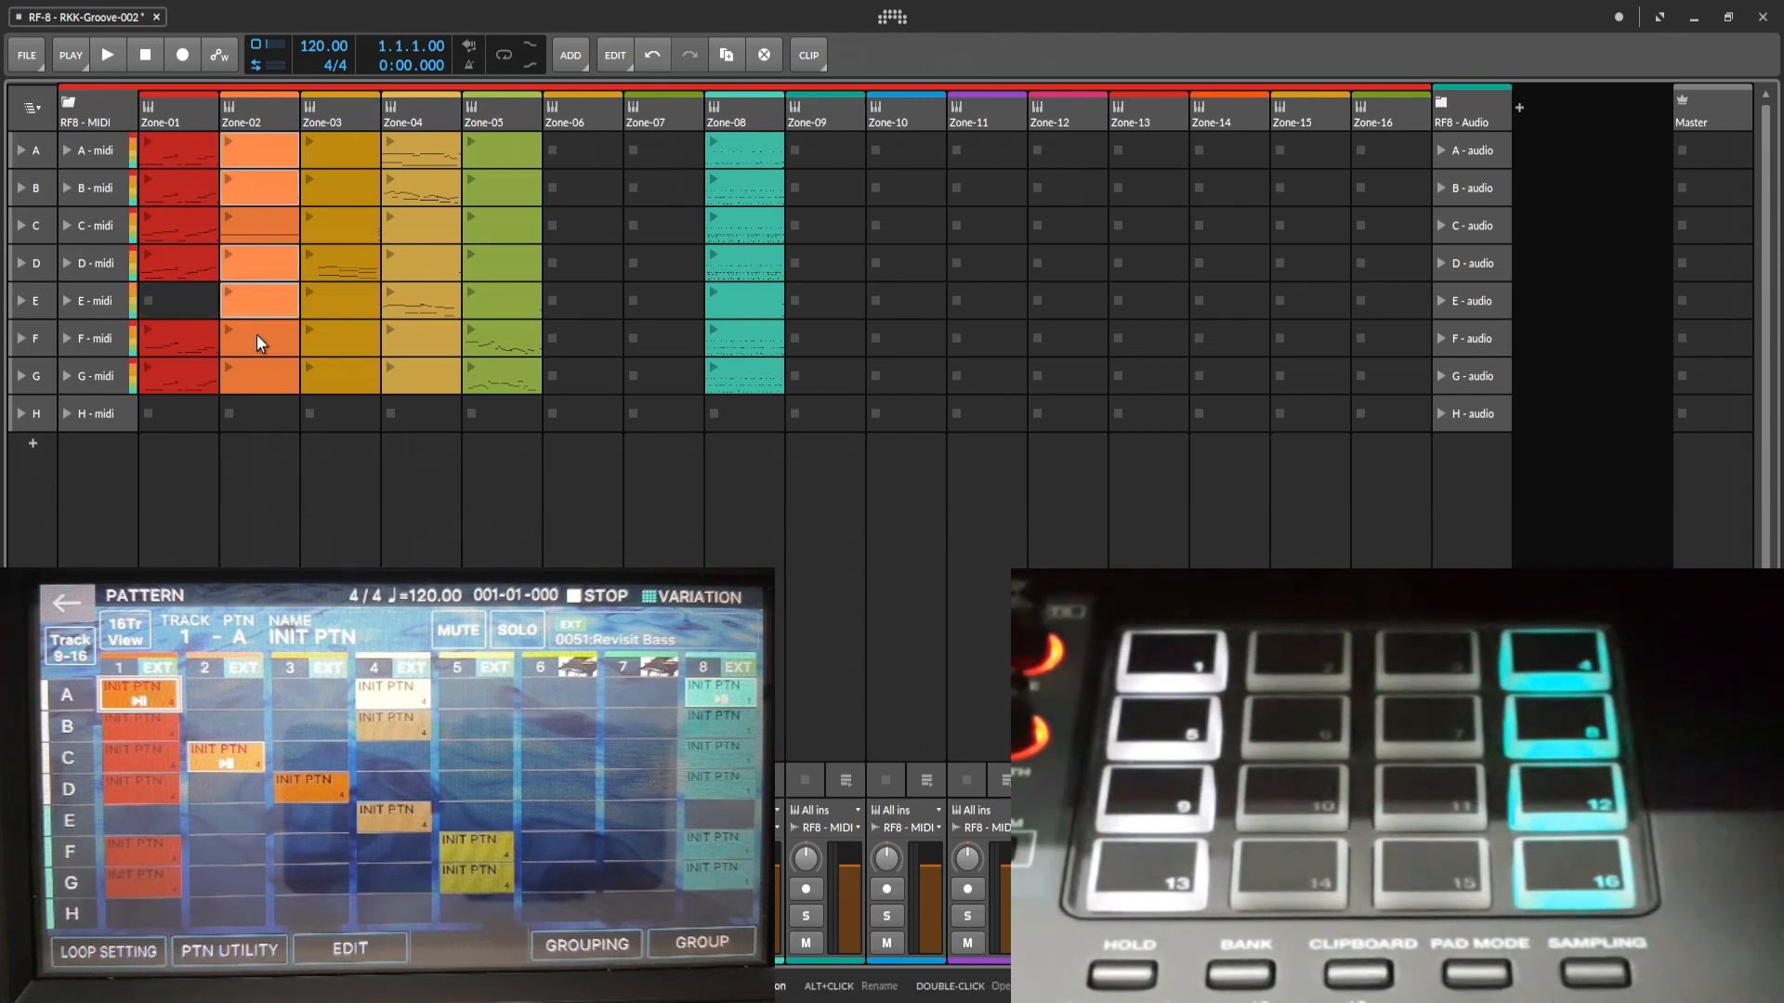
pyautogui.keyDown('ctrl'); pyautogui.click(257, 336); pyautogui.keyUp('ctrl')
pyautogui.keyDown('ctrl'); pyautogui.click(260, 388); pyautogui.keyUp('ctrl')
pyautogui.press('Delete')
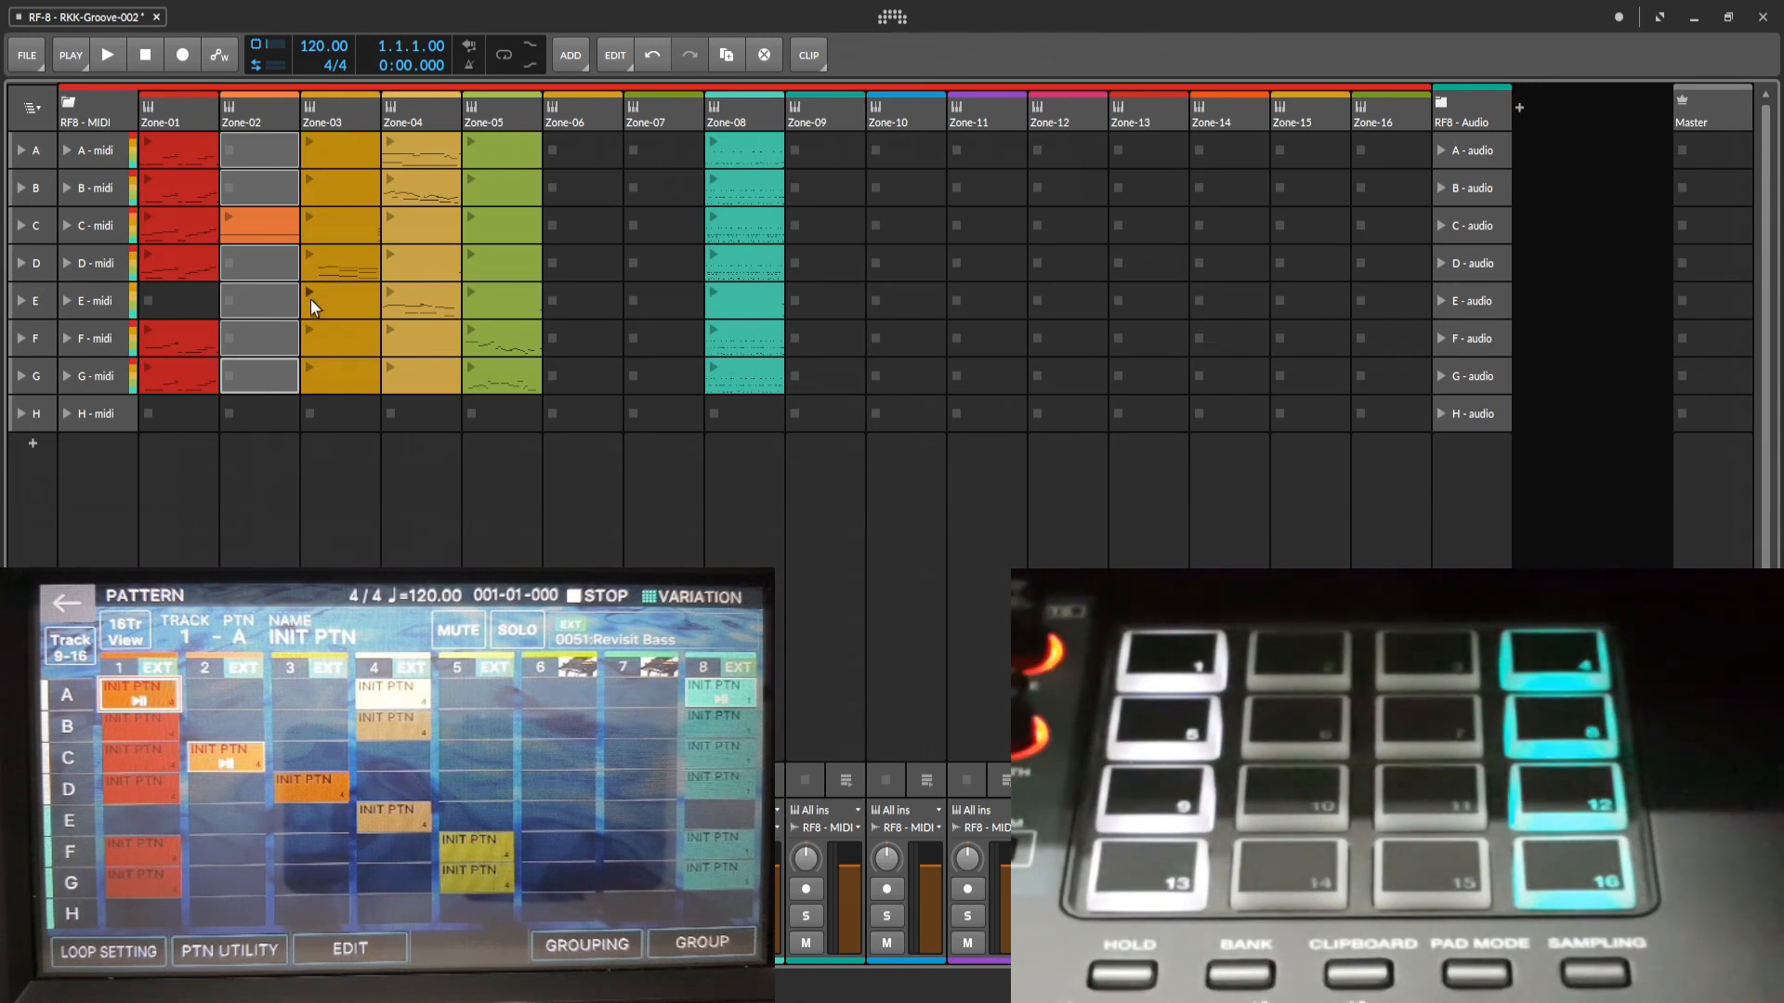
# Delete the empty Zone-03 clips in scenes A, B, C, E, F and G, keeping only the scene D clip.
pyautogui.click(349, 149)
pyautogui.keyDown('ctrl'); pyautogui.click(341, 193); pyautogui.keyUp('ctrl')
pyautogui.keyDown('ctrl'); pyautogui.click(340, 227); pyautogui.keyUp('ctrl')
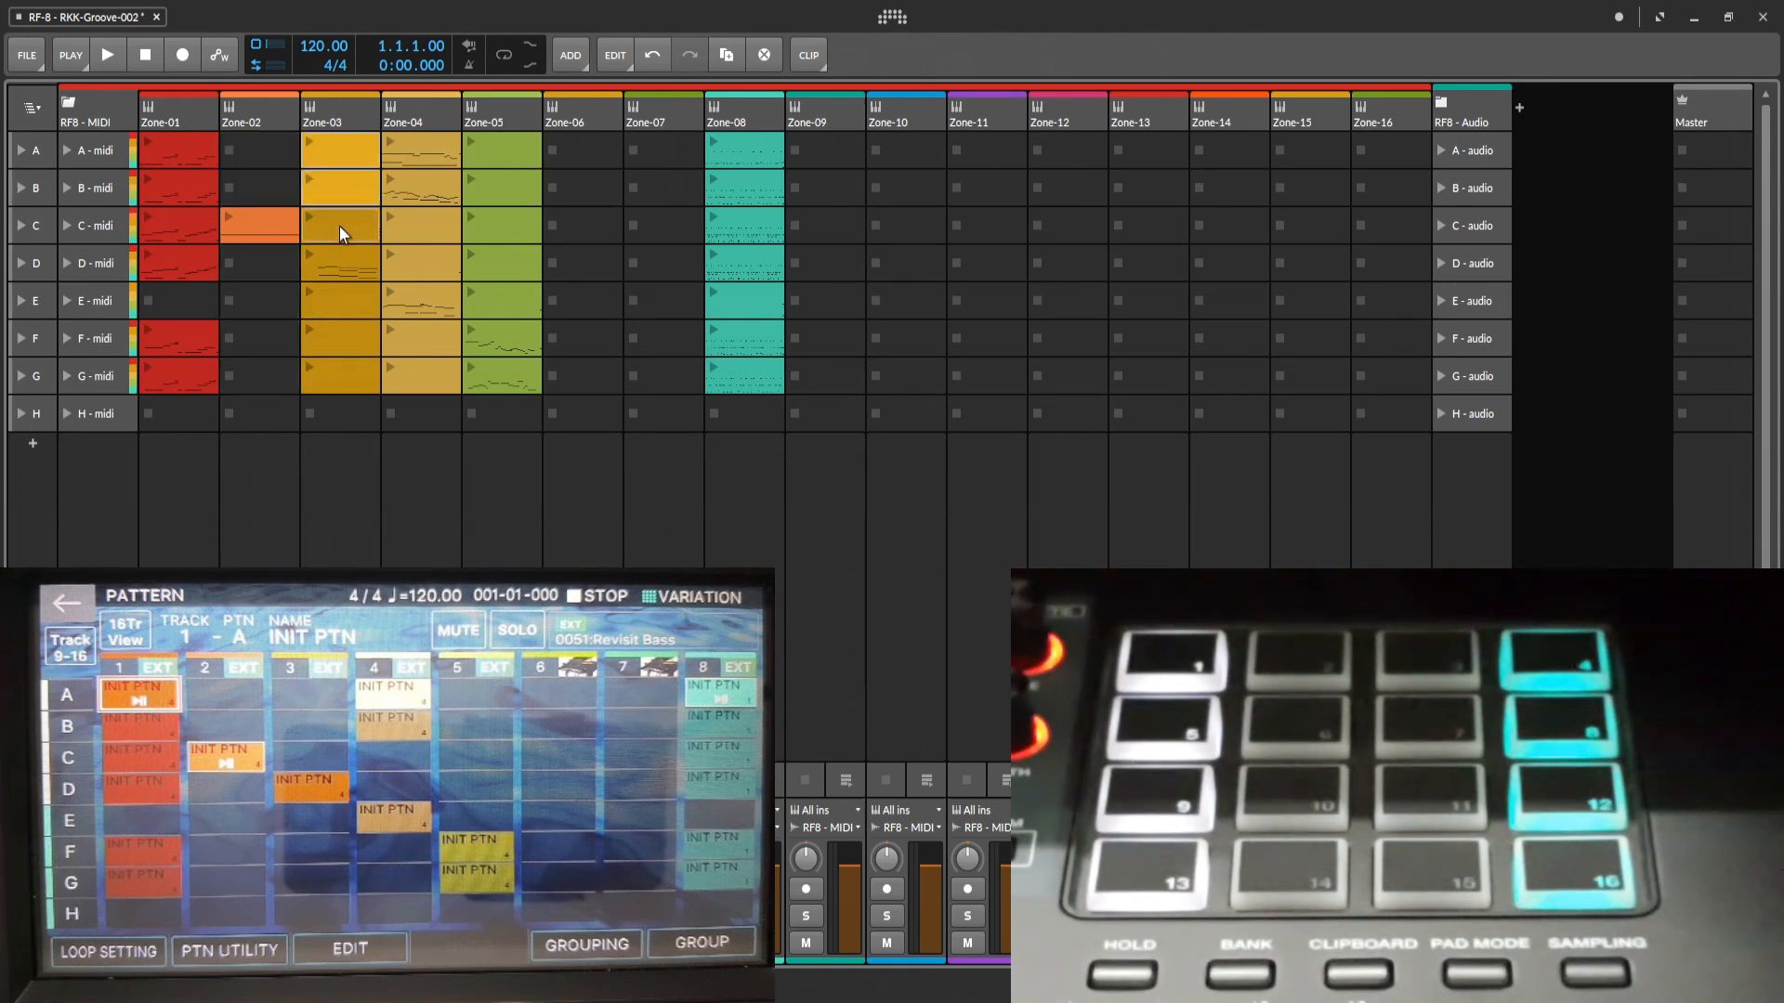
pyautogui.keyDown('ctrl'); pyautogui.click(348, 303); pyautogui.keyUp('ctrl')
pyautogui.keyDown('ctrl'); pyautogui.click(347, 328); pyautogui.keyUp('ctrl')
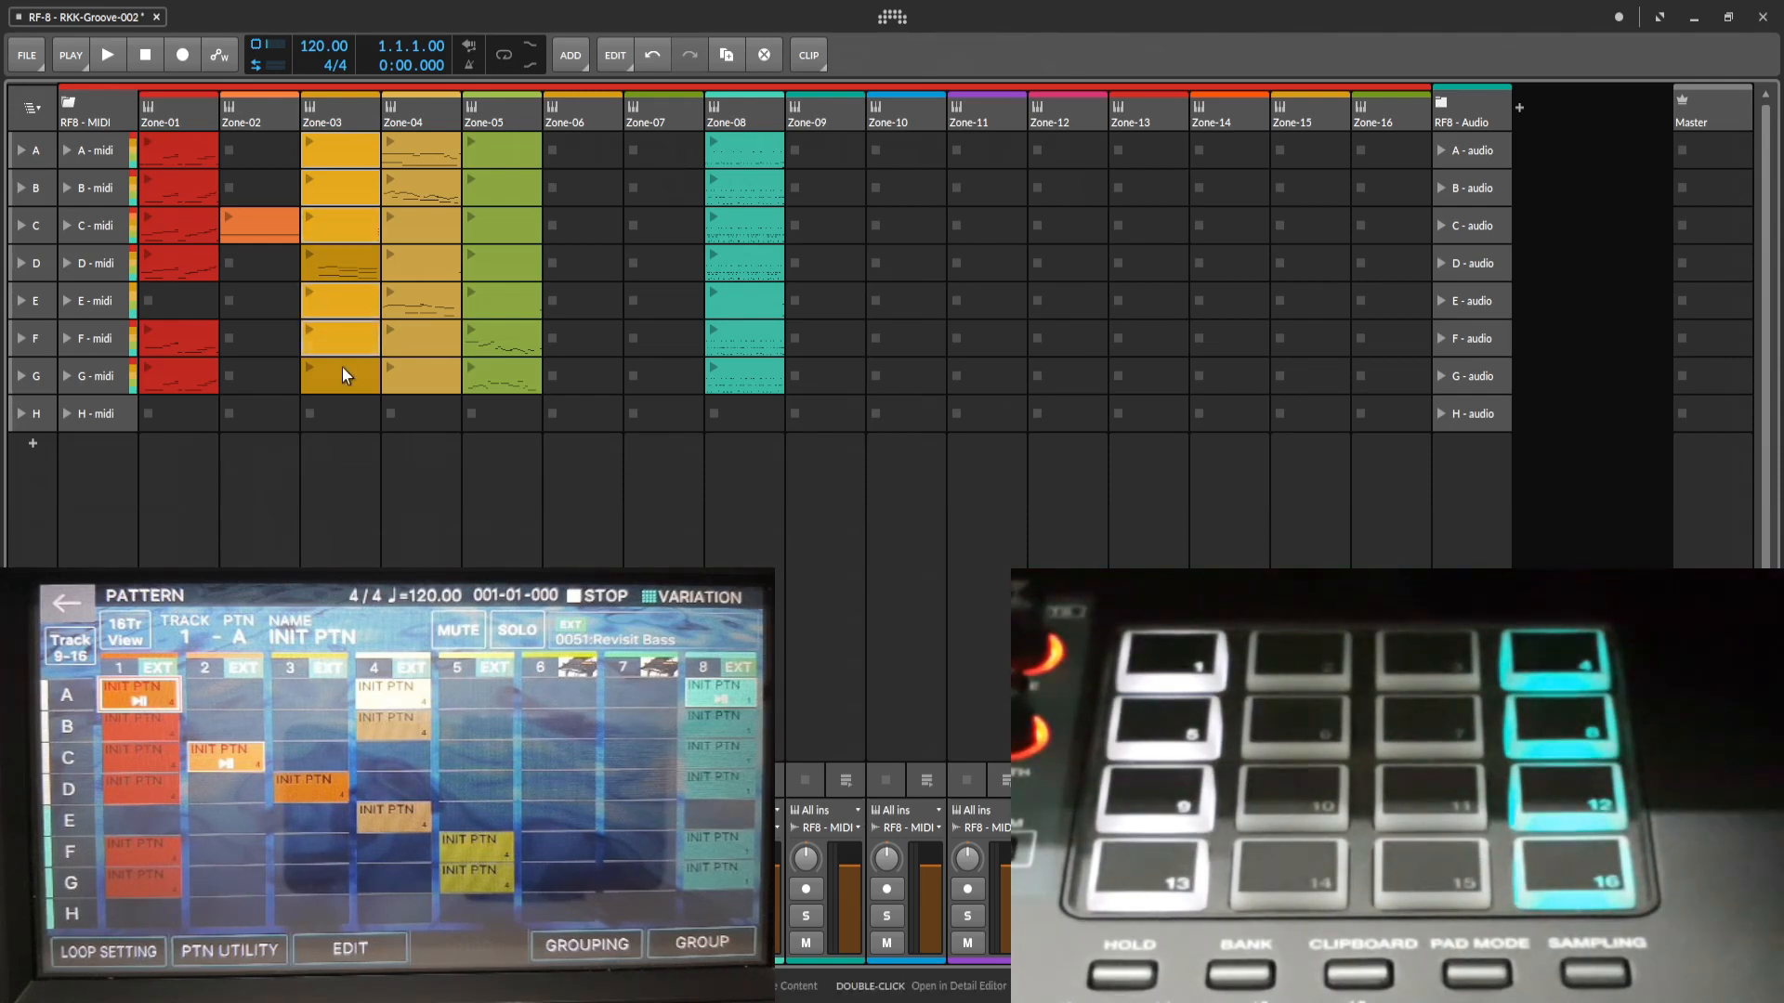
pyautogui.keyDown('ctrl'); pyautogui.click(339, 371); pyautogui.keyUp('ctrl')
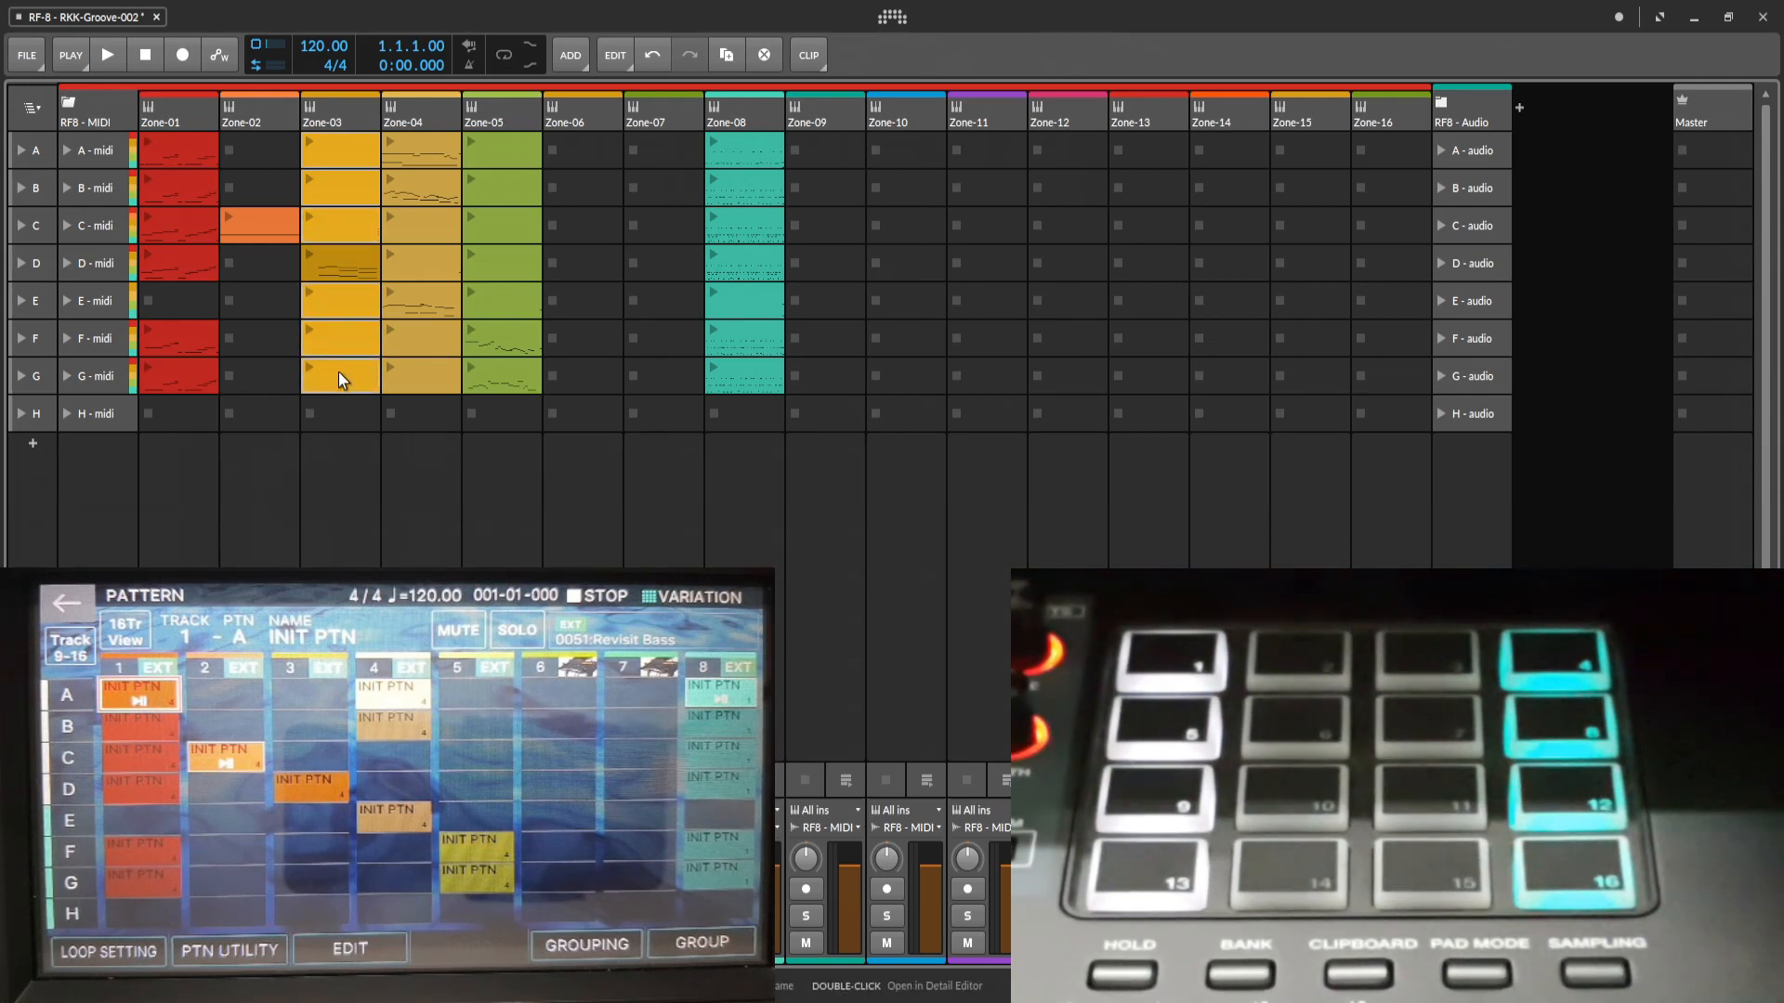
# Delete the empty Zone-04 clips in scenes C, D, F and G and the empty Zone-05 clips in scenes A through E.
pyautogui.moveTo(338, 372); pyautogui.dragTo(506, 219)
pyautogui.click(502, 297)
pyautogui.keyDown('shift'); pyautogui.click(499, 153); pyautogui.keyUp('shift')
pyautogui.press('Delete')
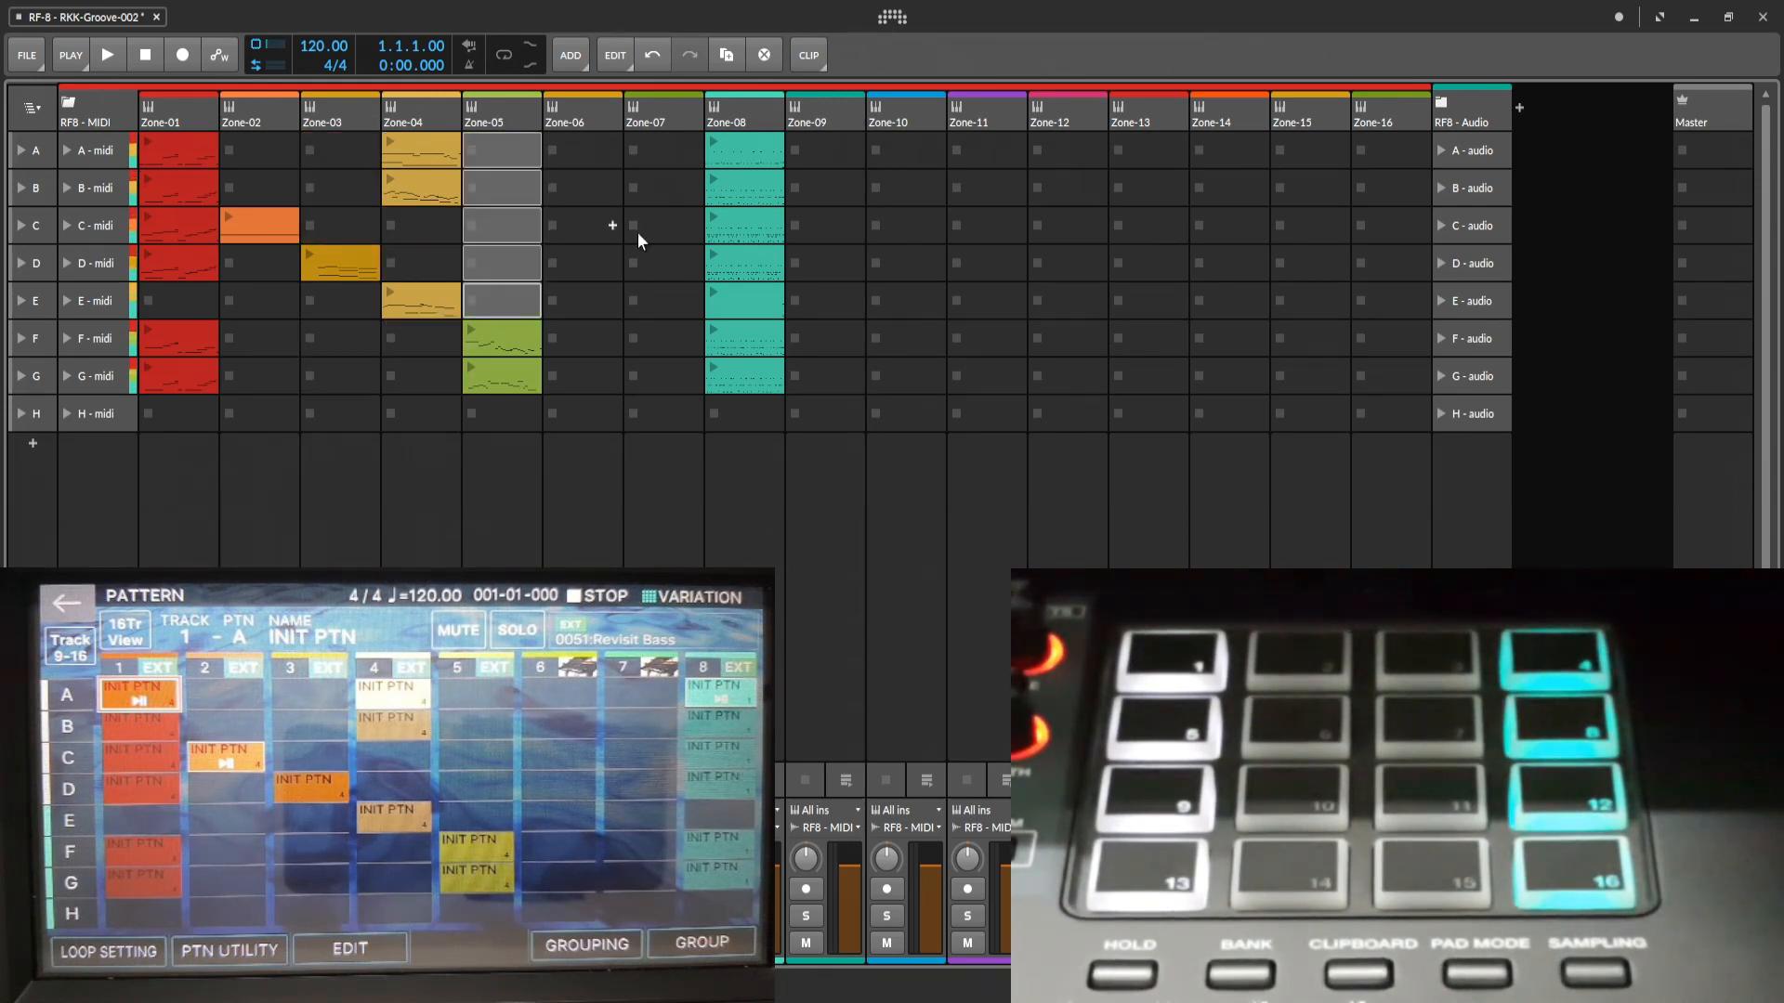
# Delete the empty Zone-08 clip in scene E and move the selection to an empty Zone-09 slot.
pyautogui.click(745, 303)
pyautogui.press('Delete')
pyautogui.click(586, 264)
pyautogui.click(823, 153)
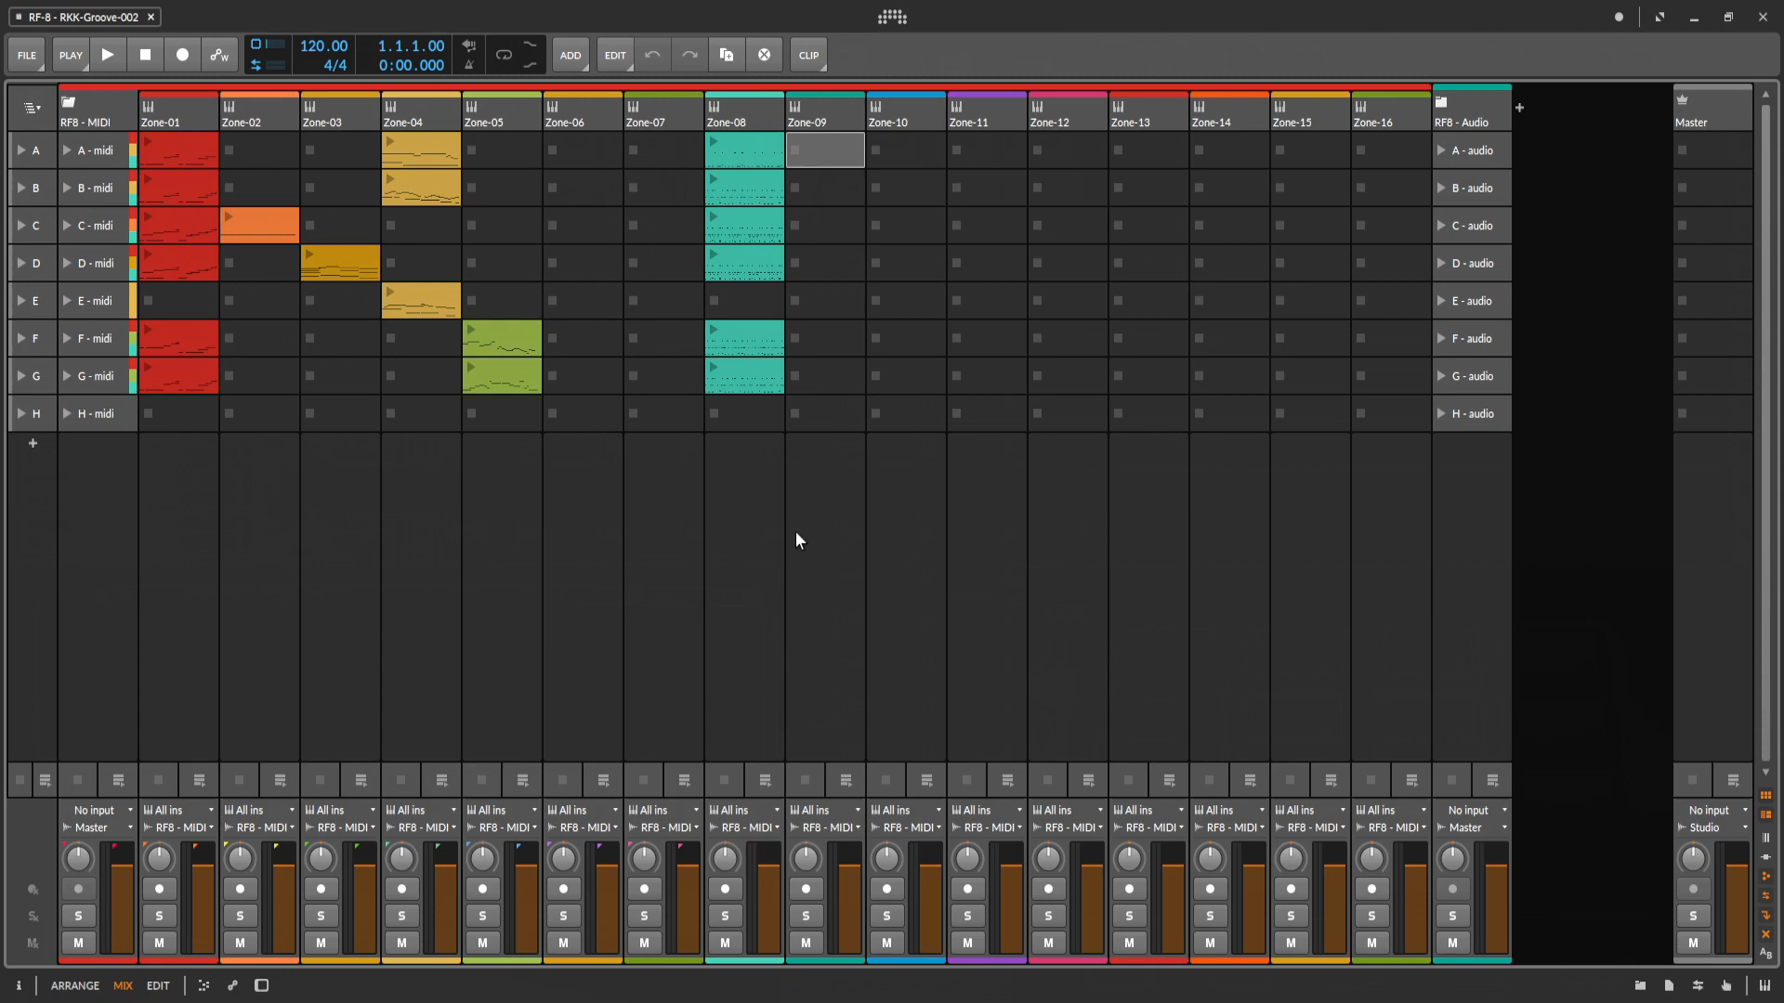
# Set the transport sync method to Off in the synchronization settings.
pyautogui.click(891, 16)
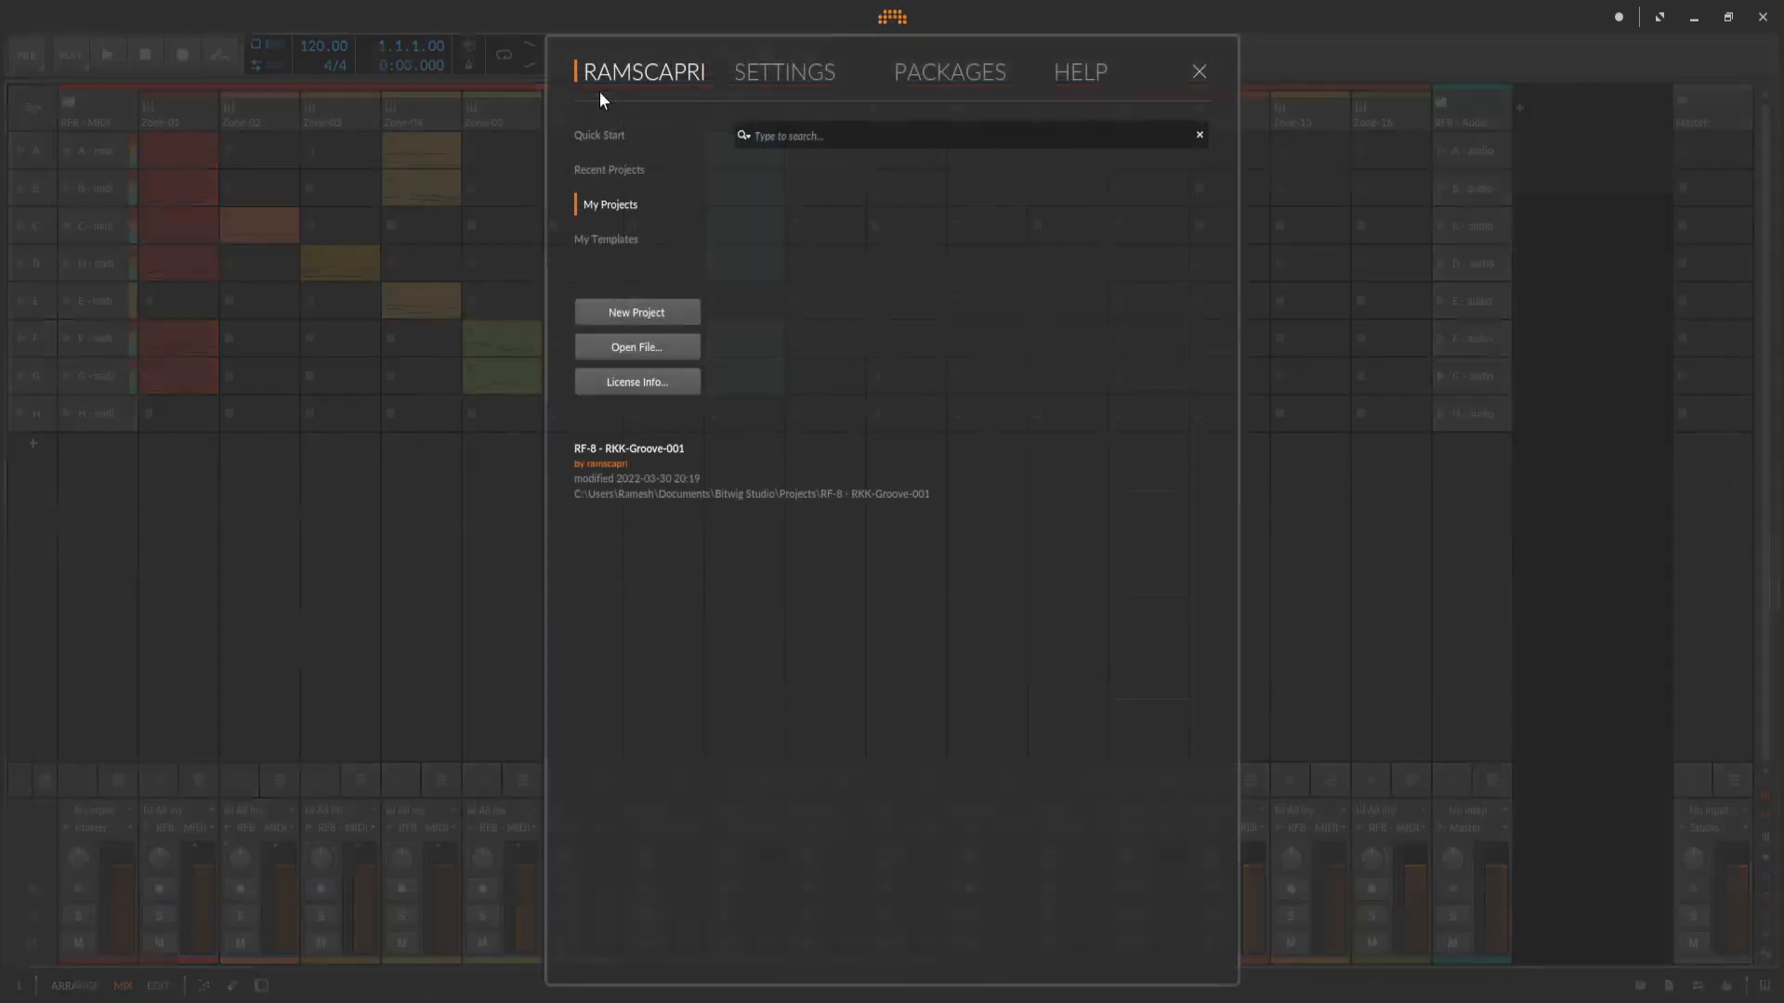
pyautogui.click(747, 74)
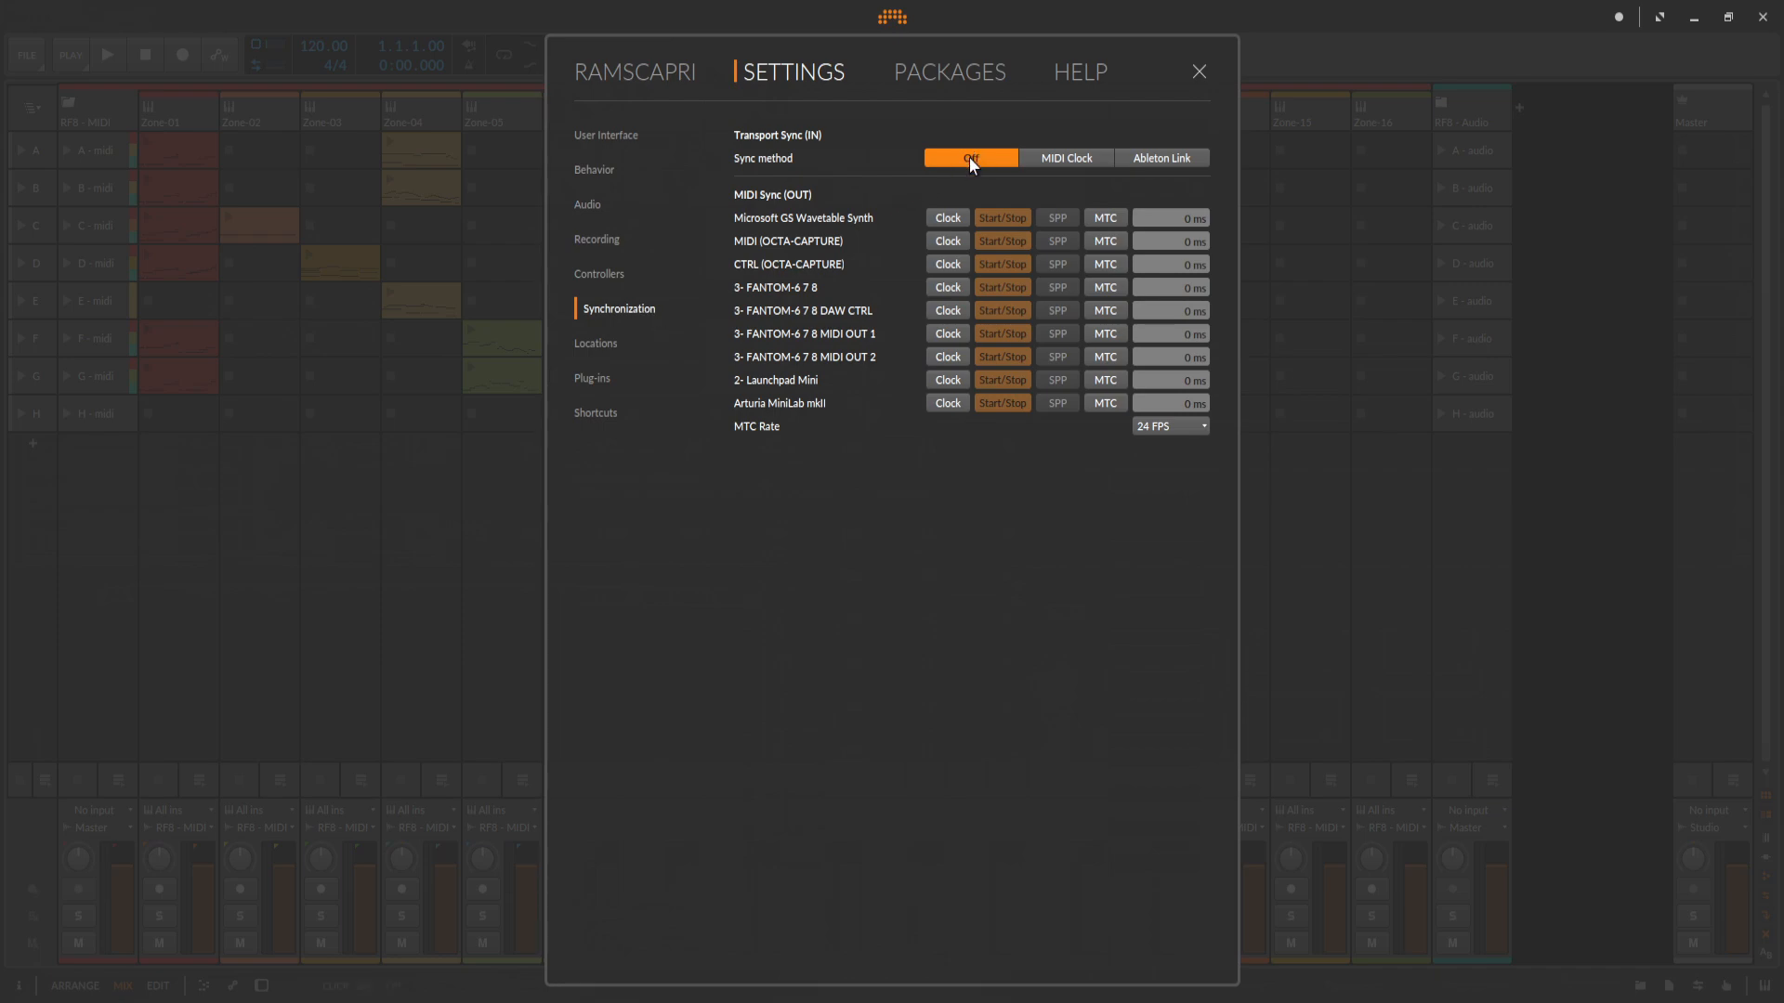
pyautogui.click(1199, 71)
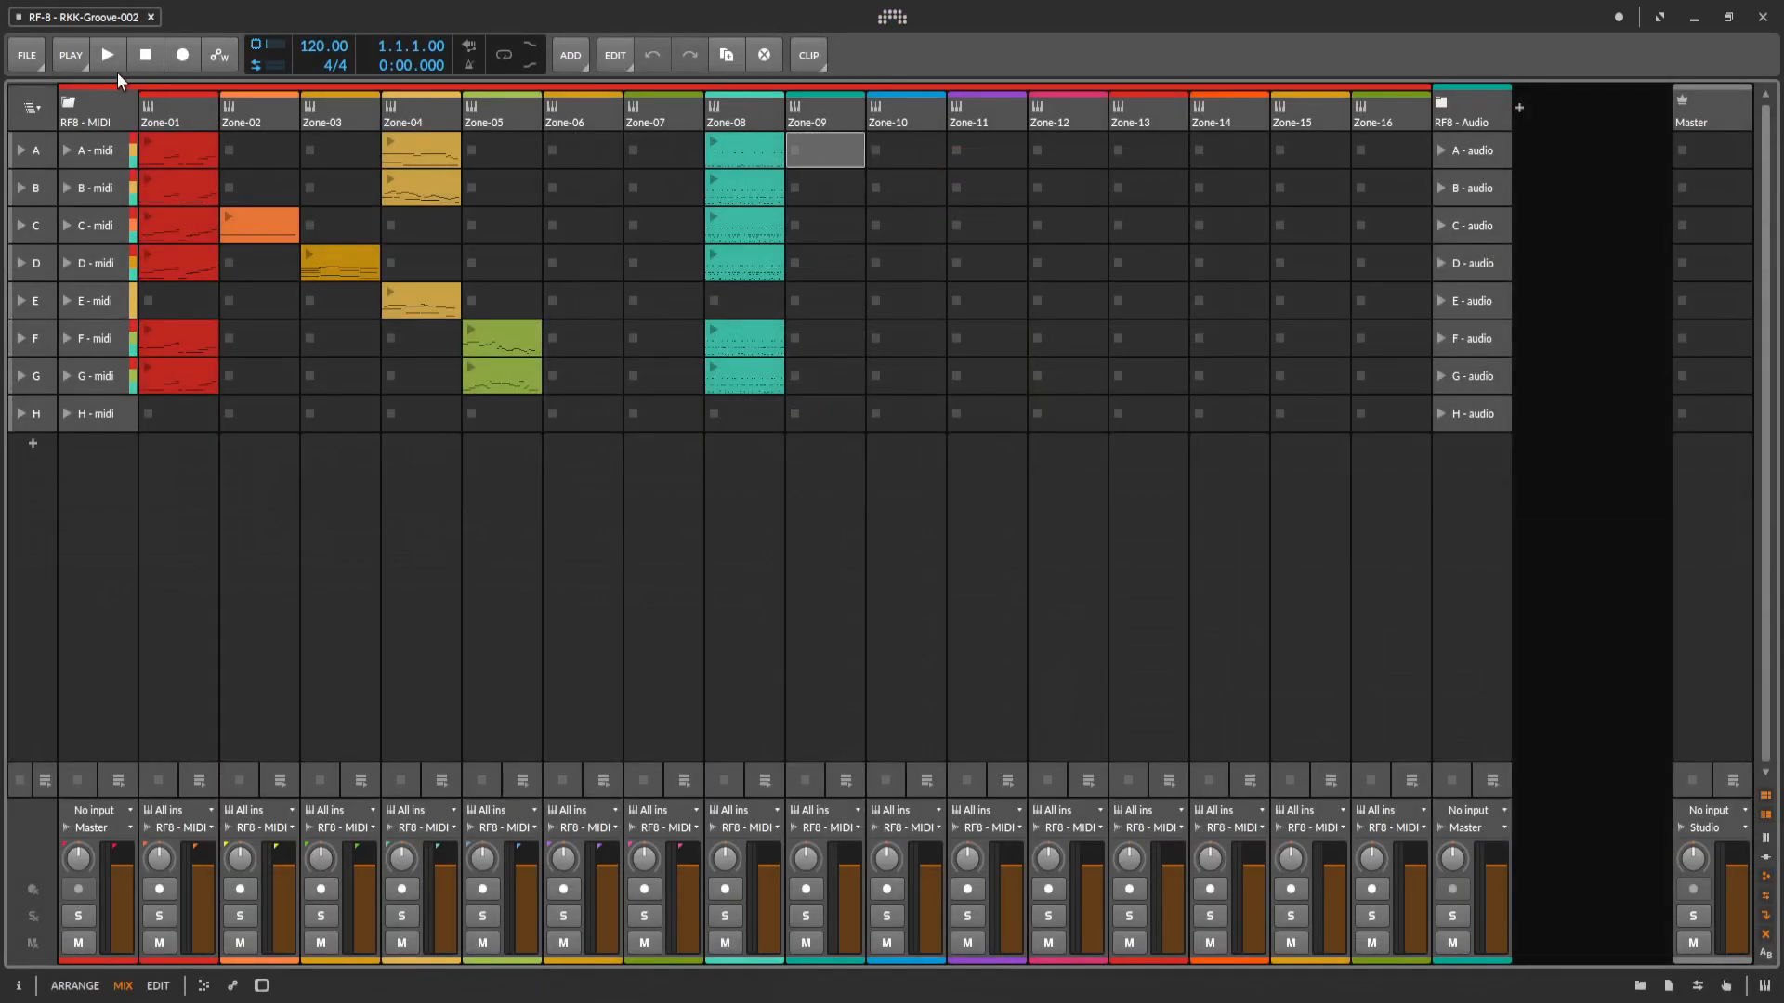
# Test playback of the A - midi group scene, and stop the transport and all launched clips.
pyautogui.click(67, 152)
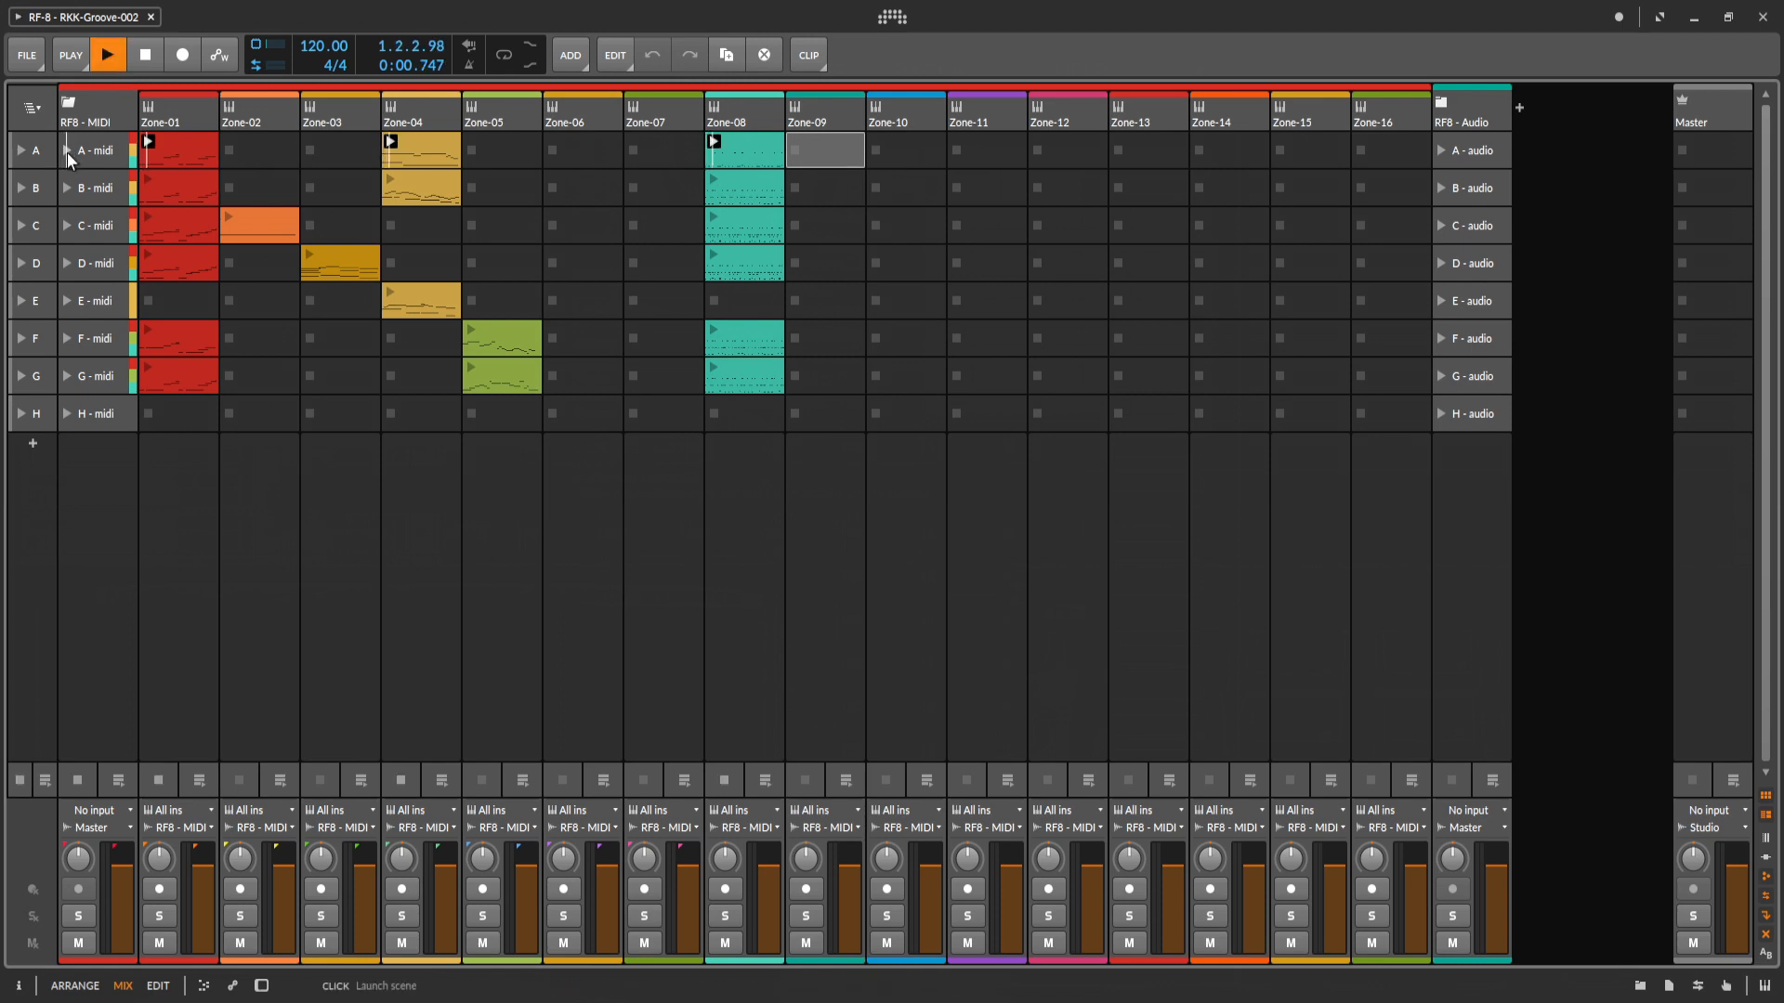
pyautogui.click(142, 54)
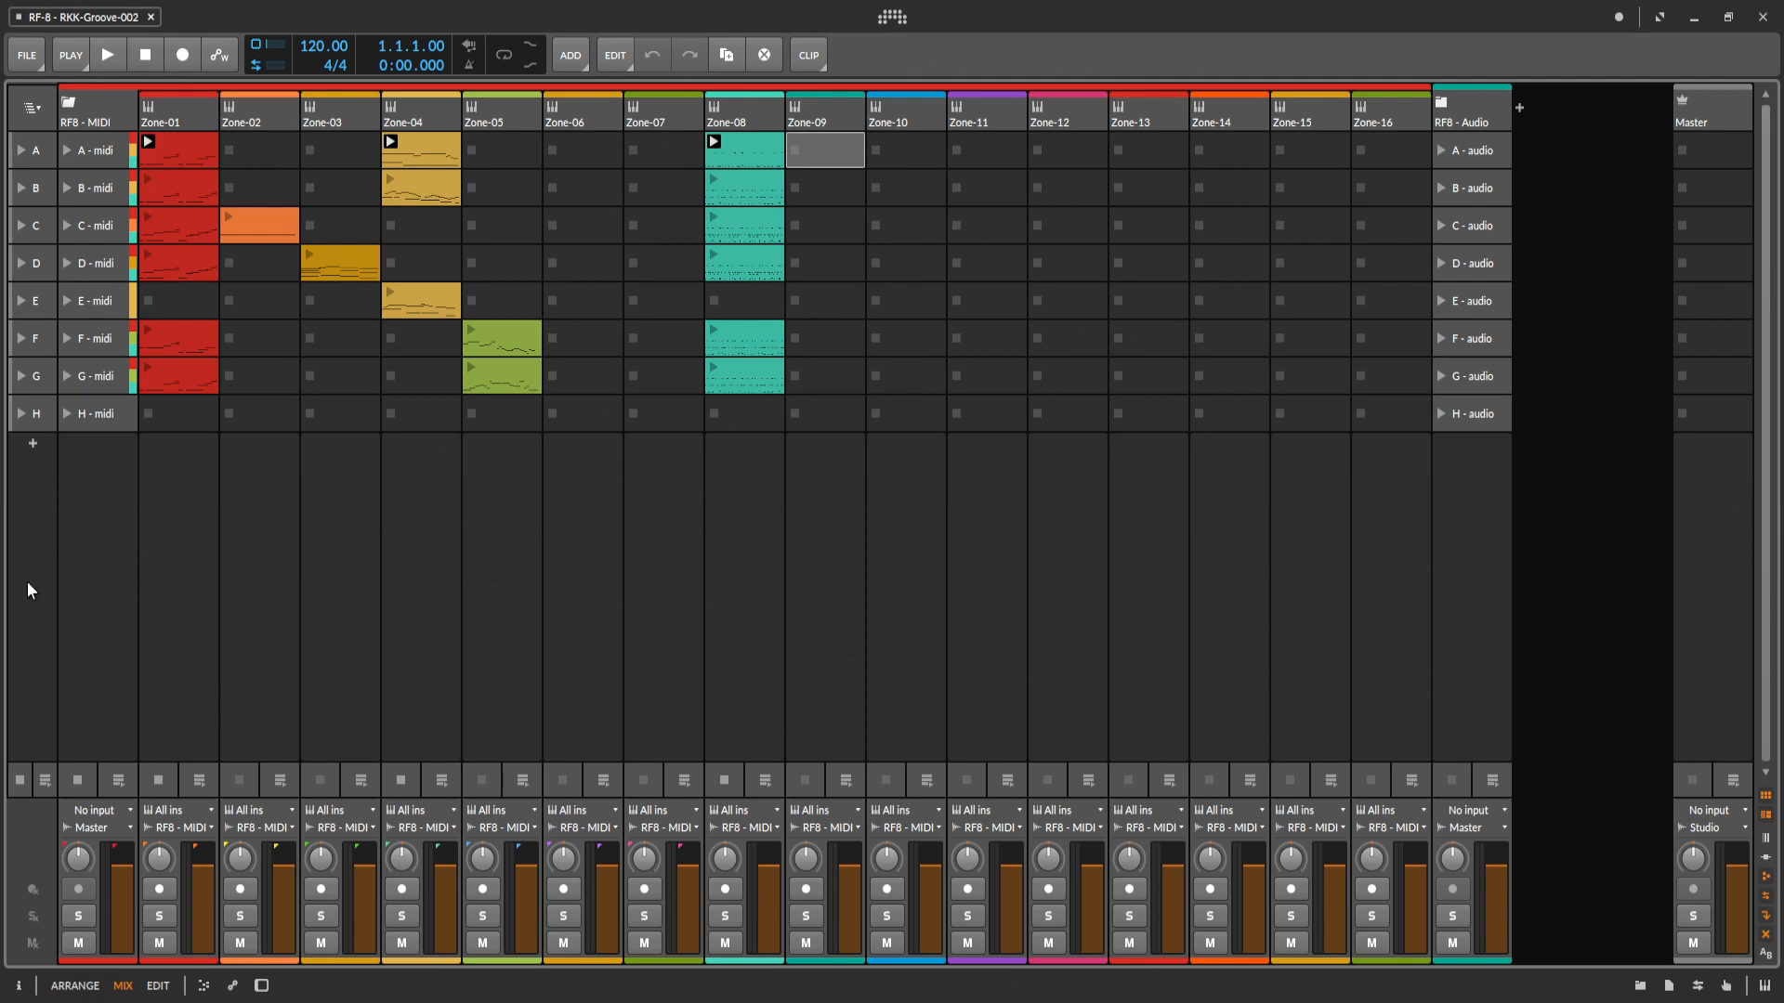
pyautogui.click(20, 777)
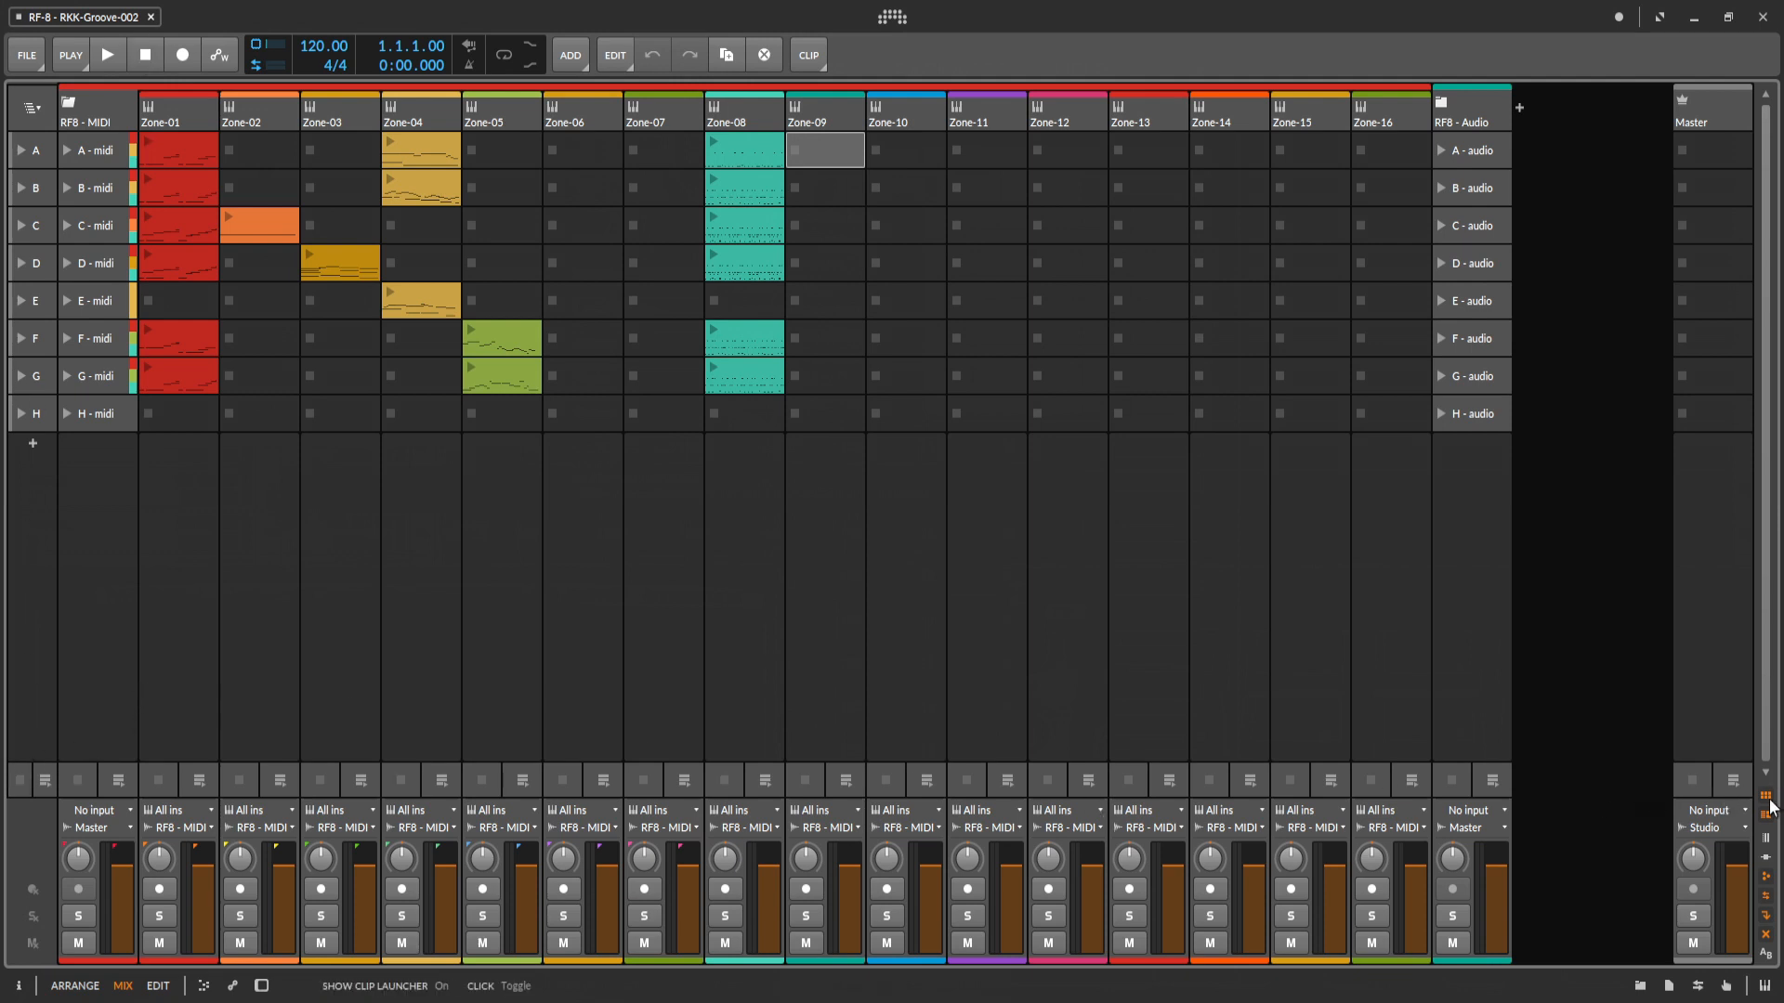
# Show the device chains in the mixer and enable the HW Instrument devices on Zone-01 through Zone-05 and Zone-08.
pyautogui.click(1767, 858)
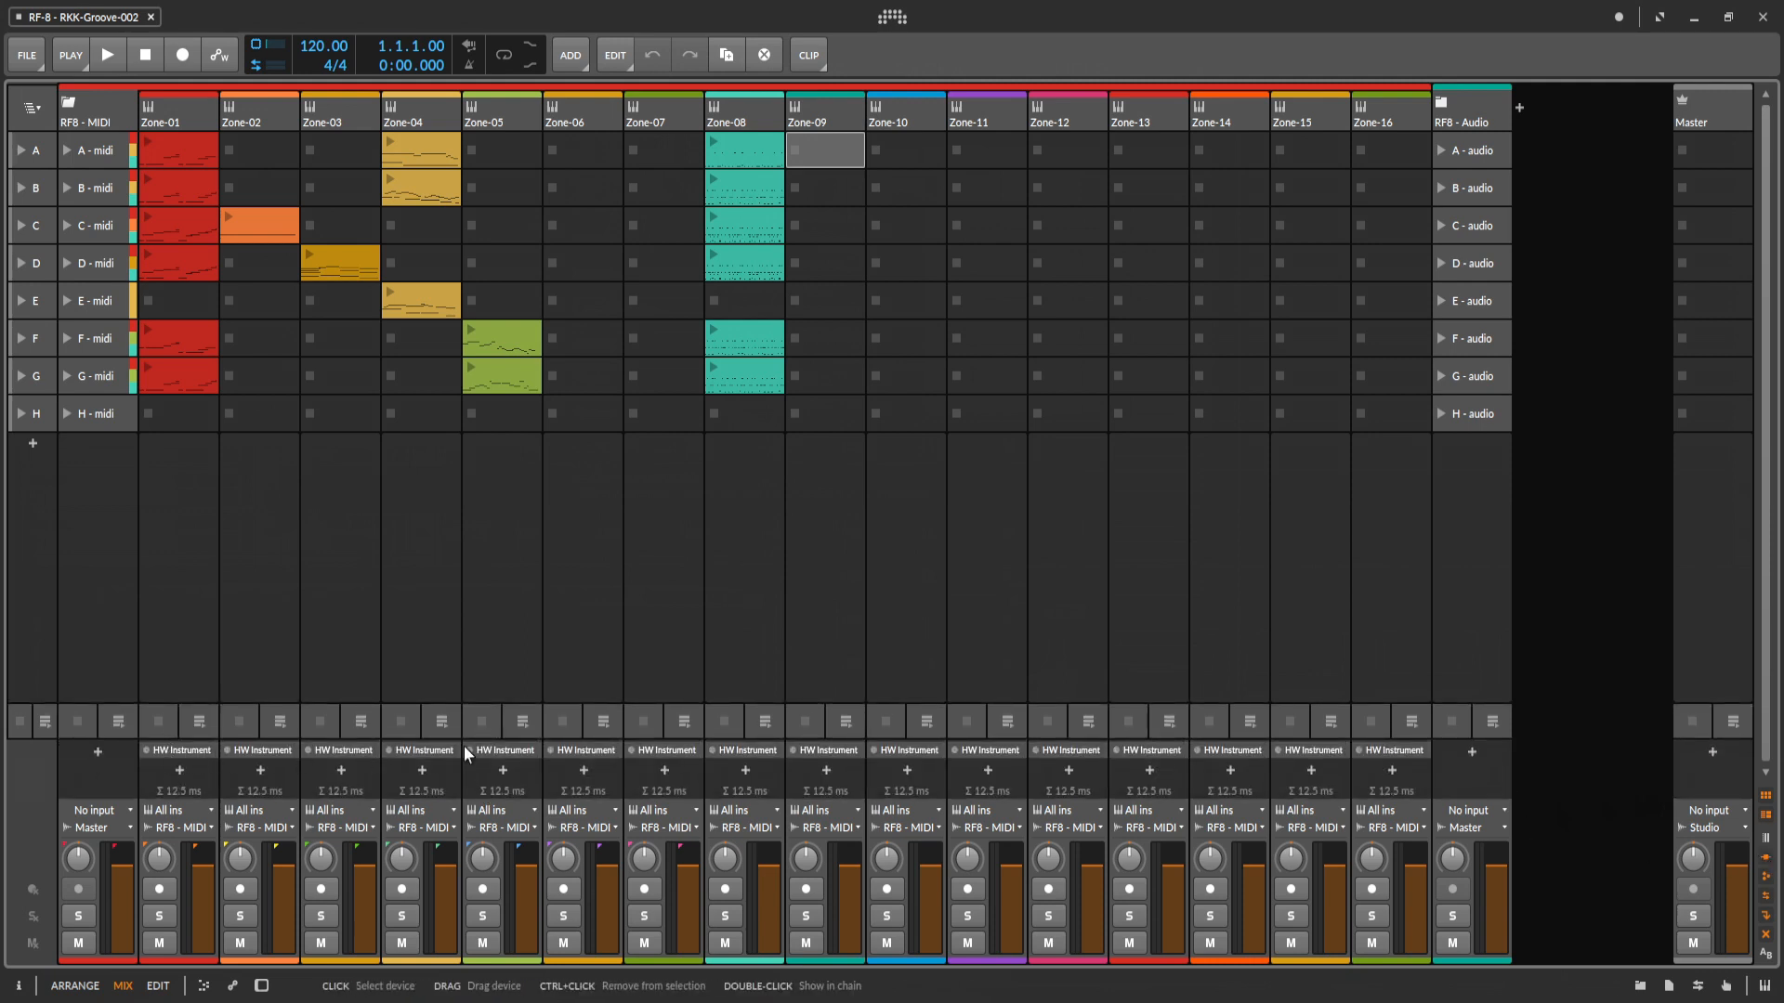
pyautogui.click(147, 748)
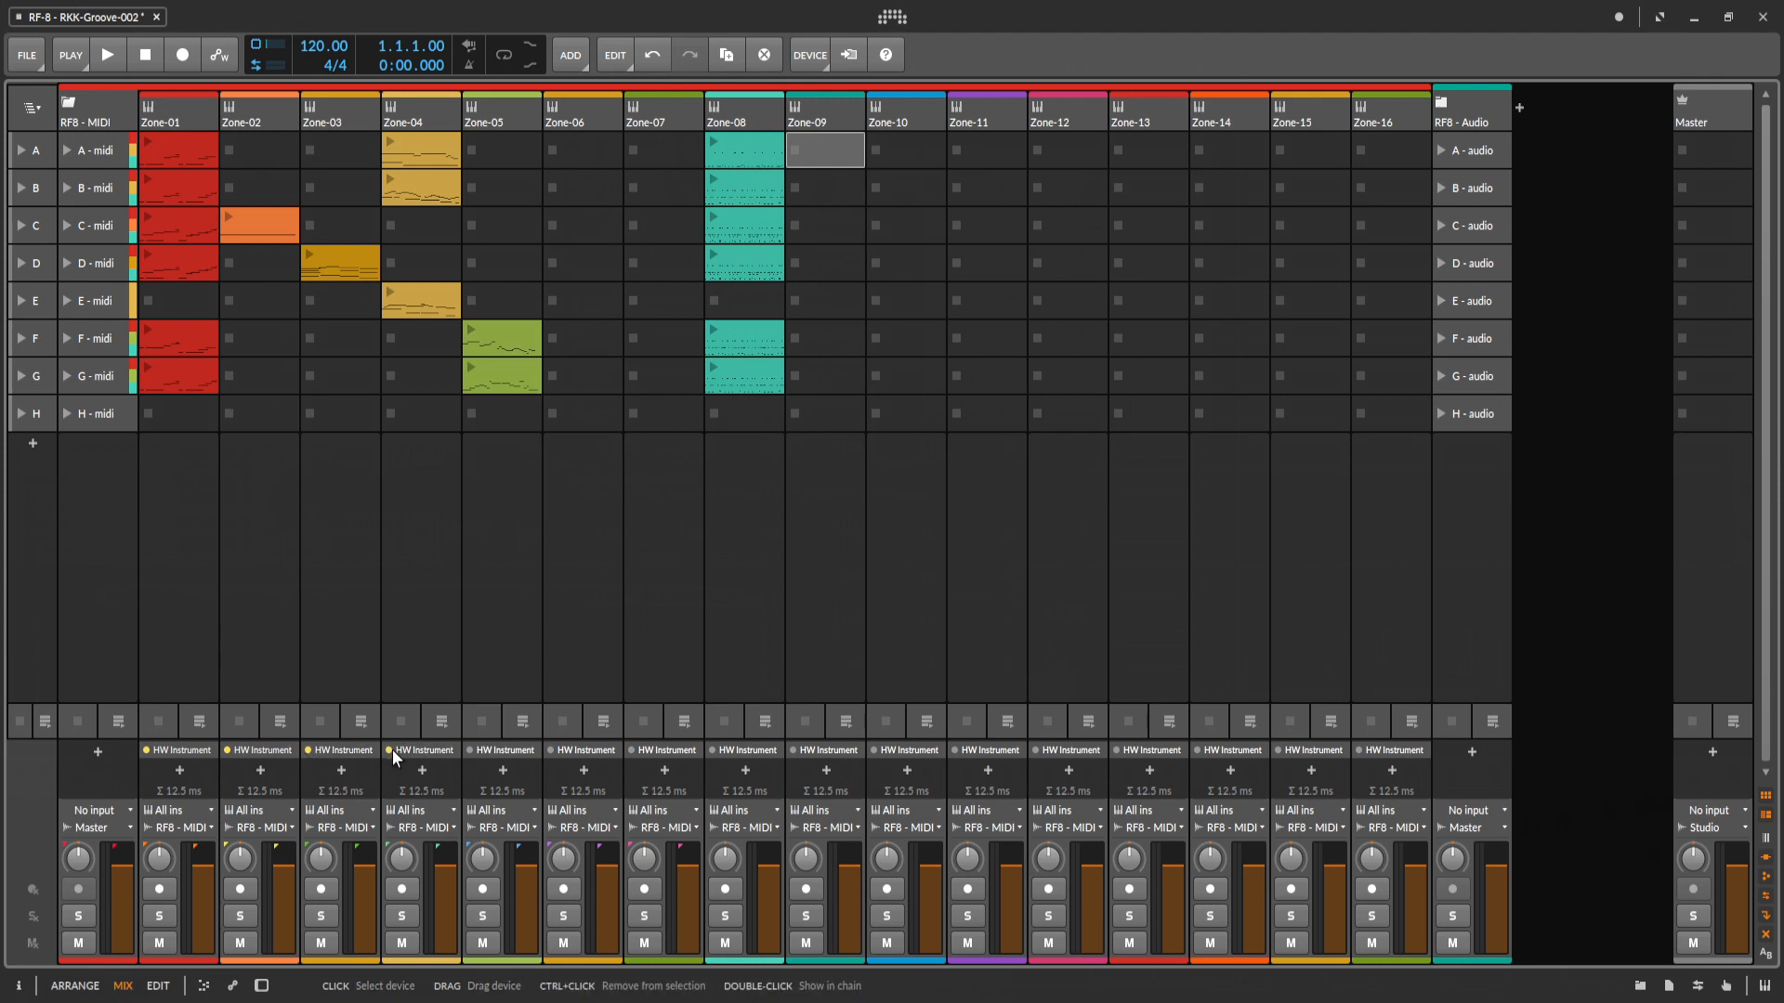
pyautogui.keyDown('ctrl'); pyautogui.click(464, 749); pyautogui.keyUp('ctrl')
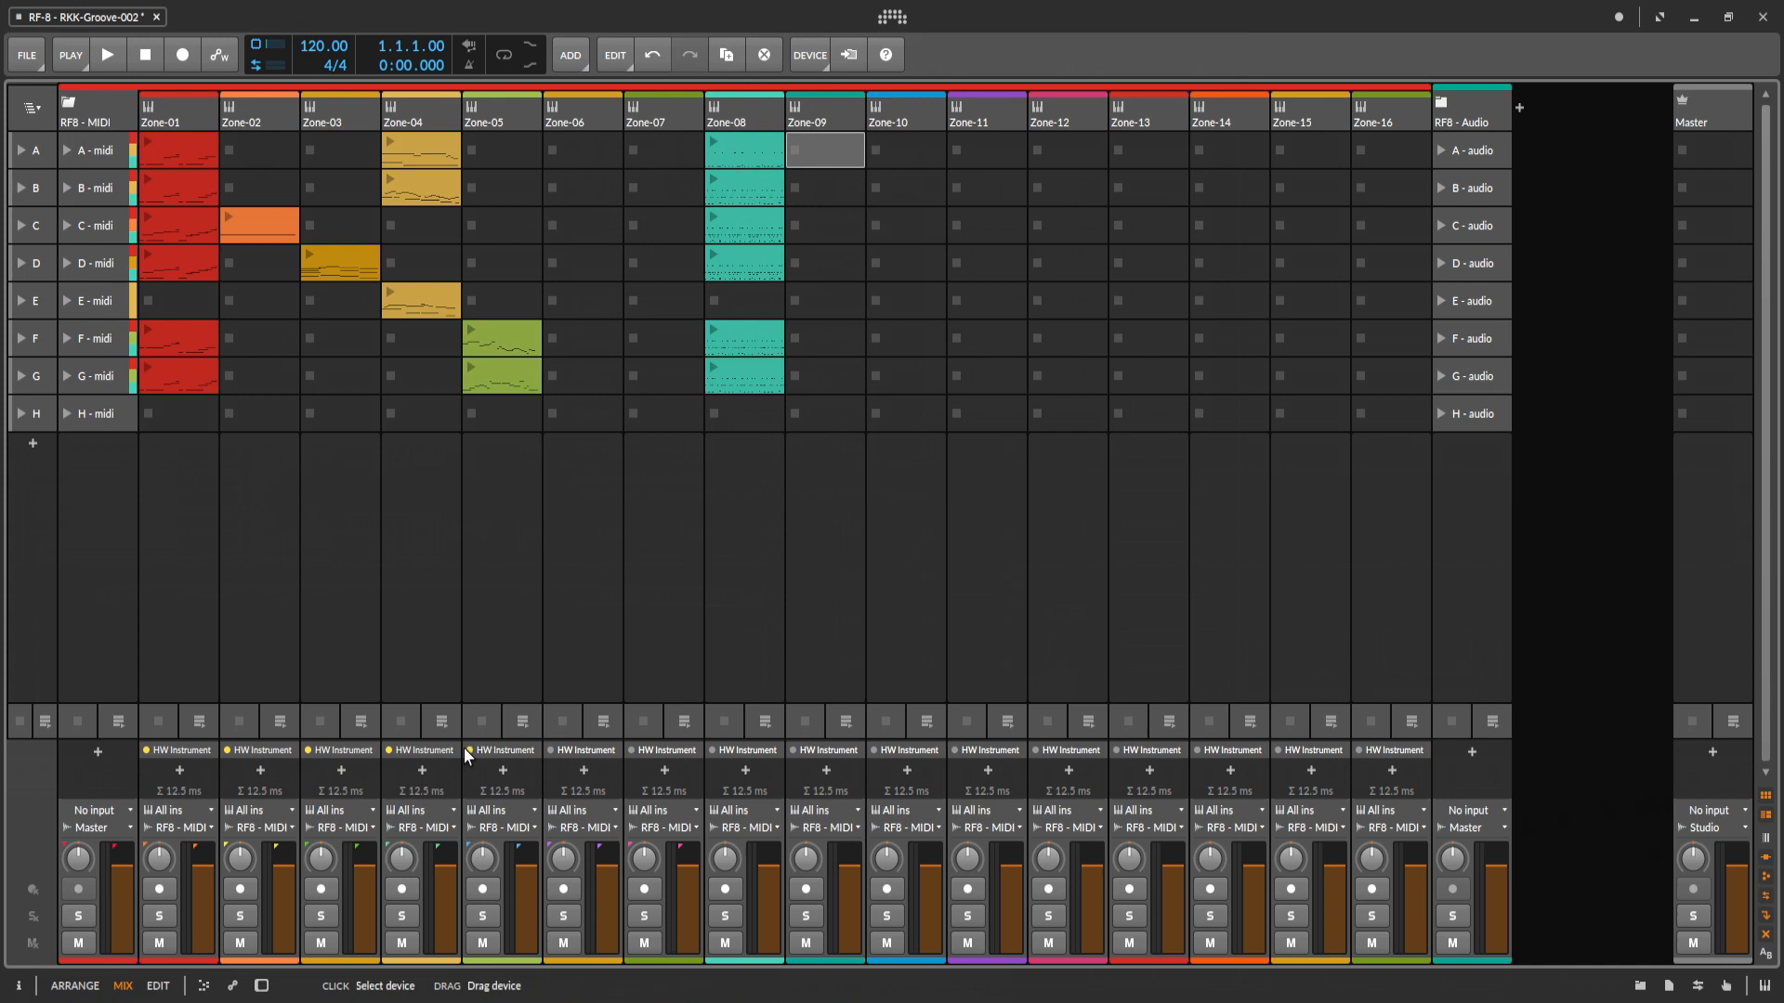
pyautogui.keyDown('ctrl'); pyautogui.click(712, 749); pyautogui.keyUp('ctrl')
# Play the A, B and C midi scenes in sequence, stop playback, and check the default launch quantization setting.
pyautogui.click(66, 151)
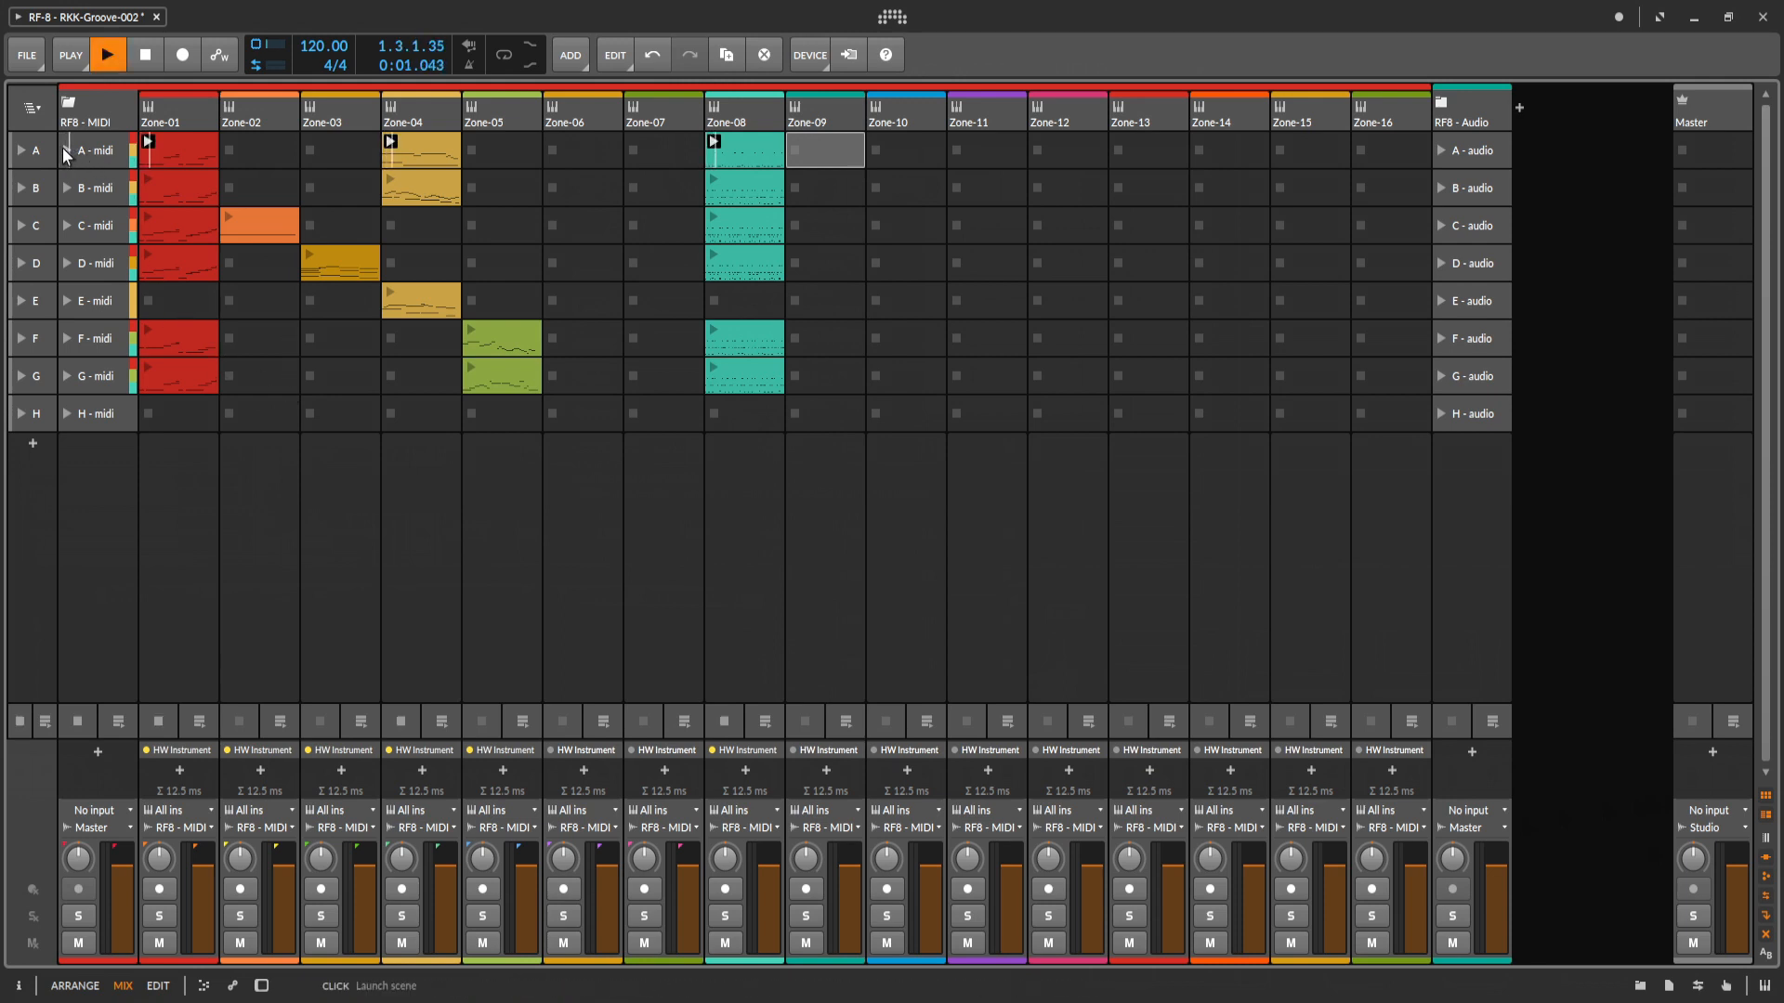
pyautogui.click(70, 191)
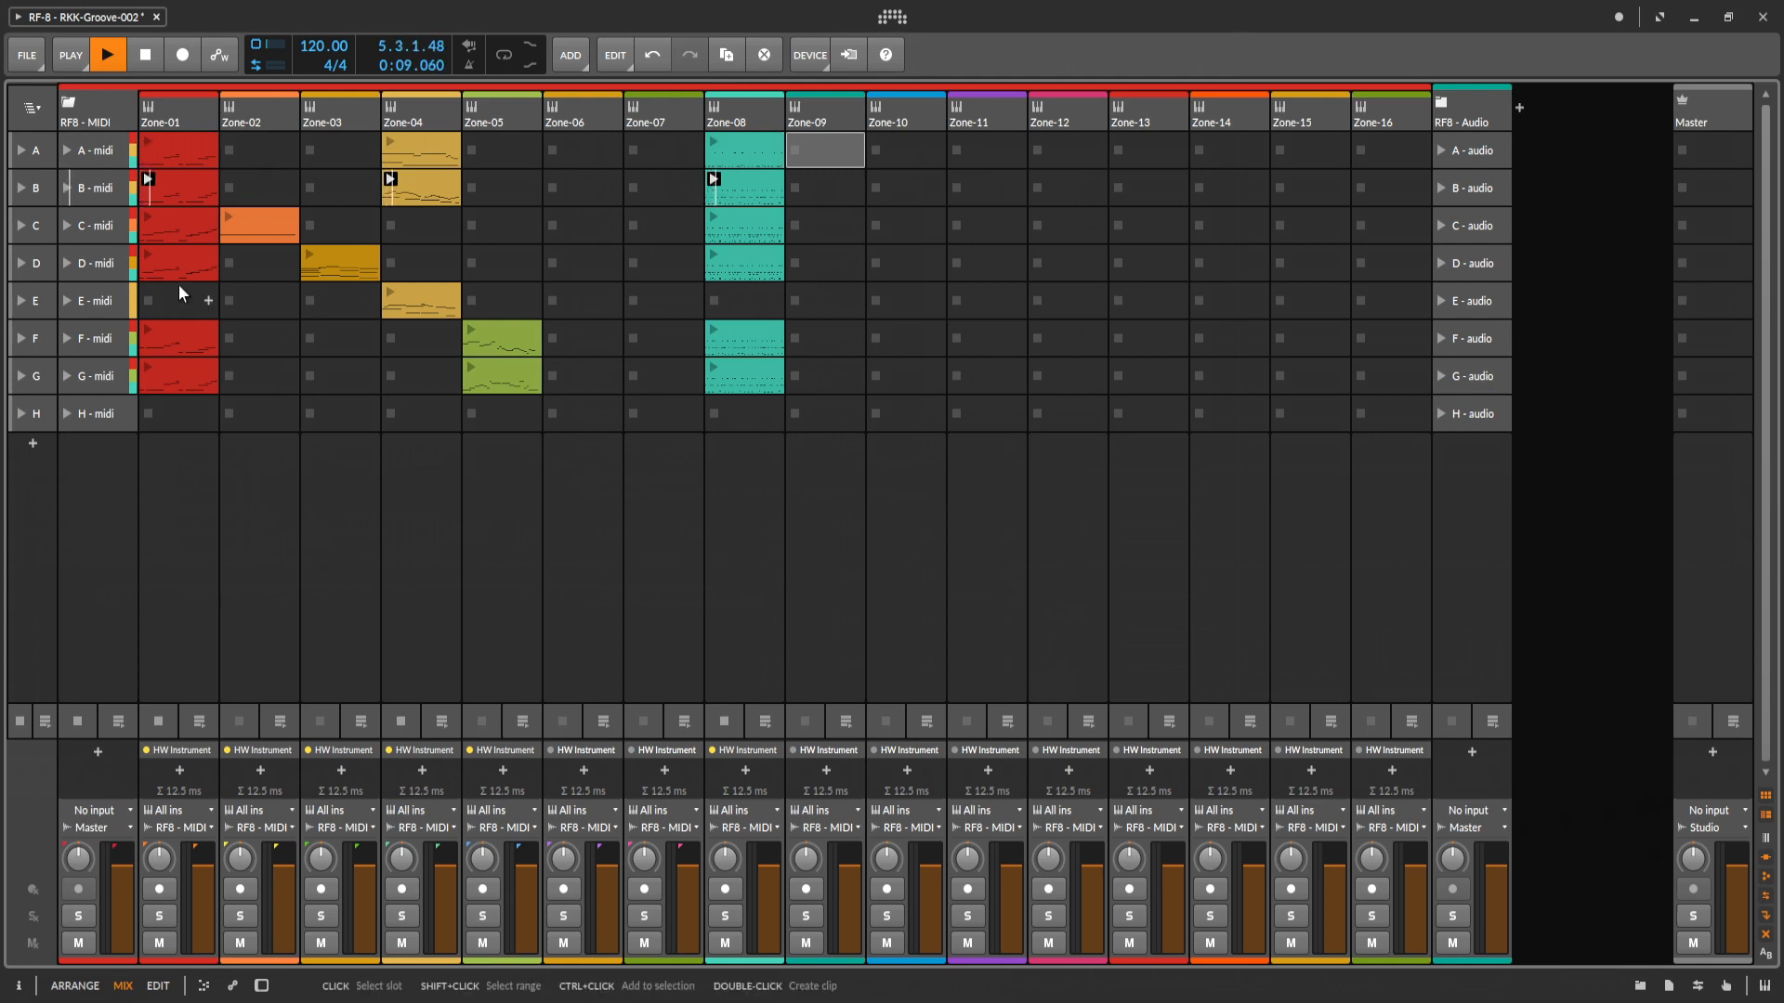
pyautogui.click(67, 228)
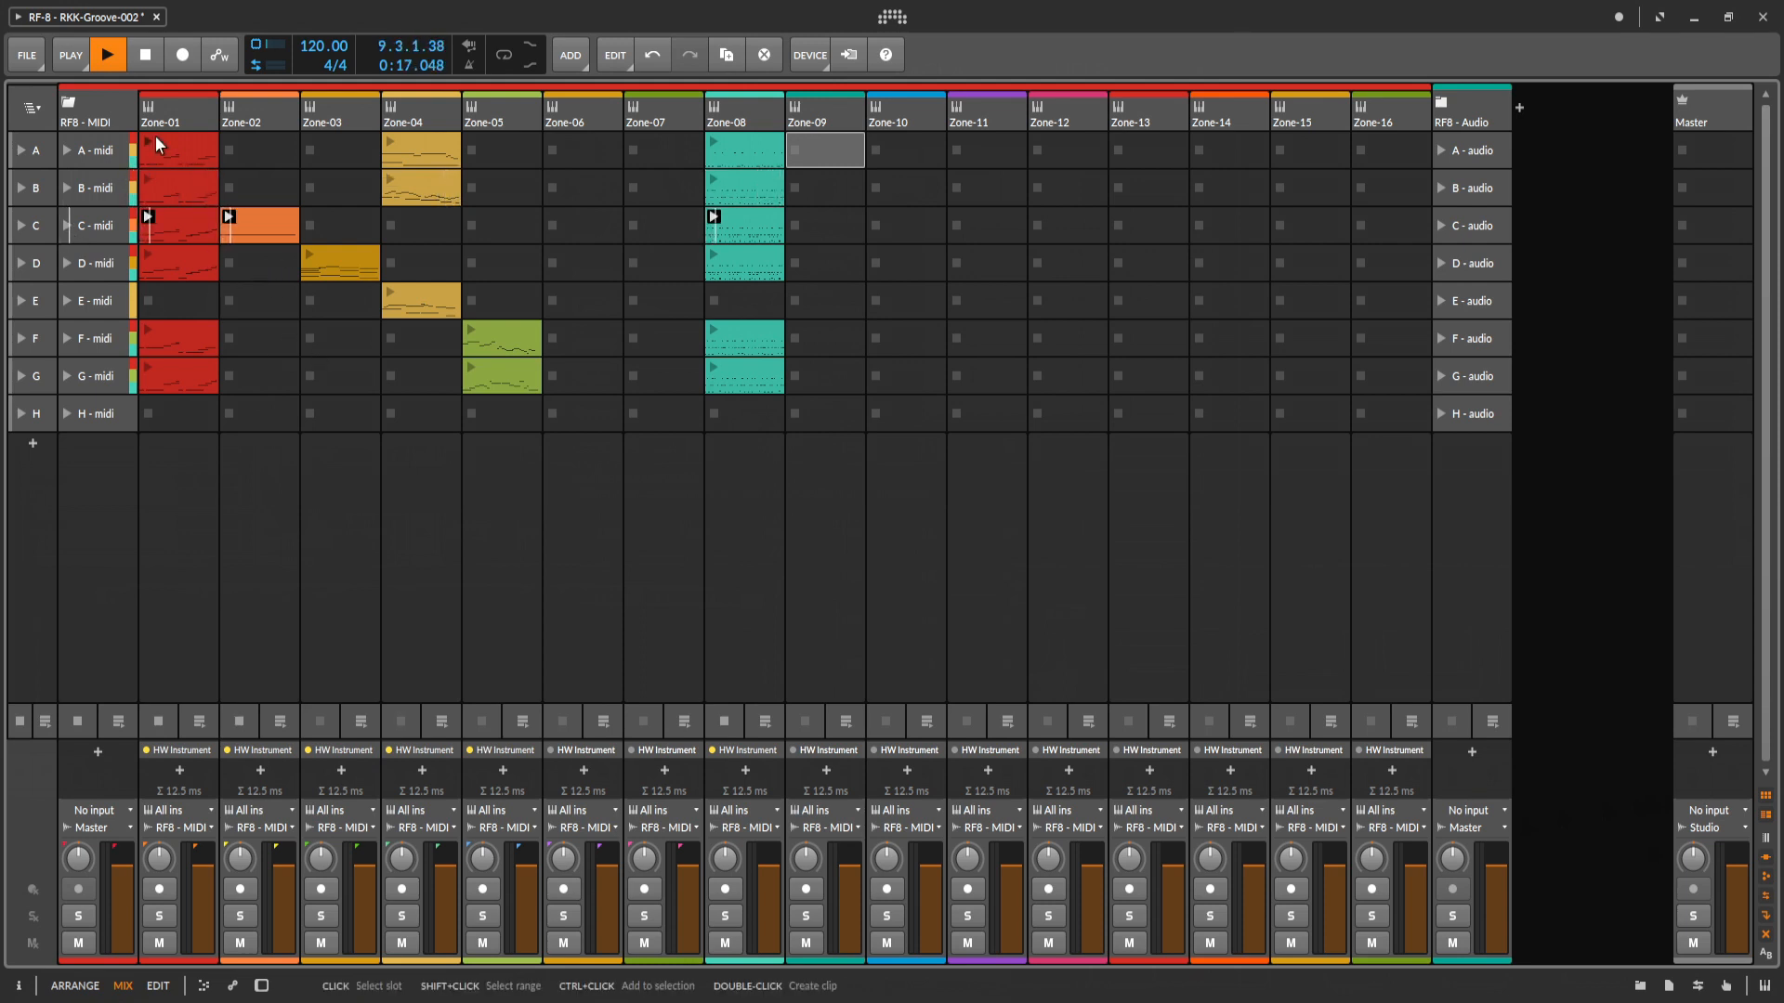
pyautogui.click(147, 57)
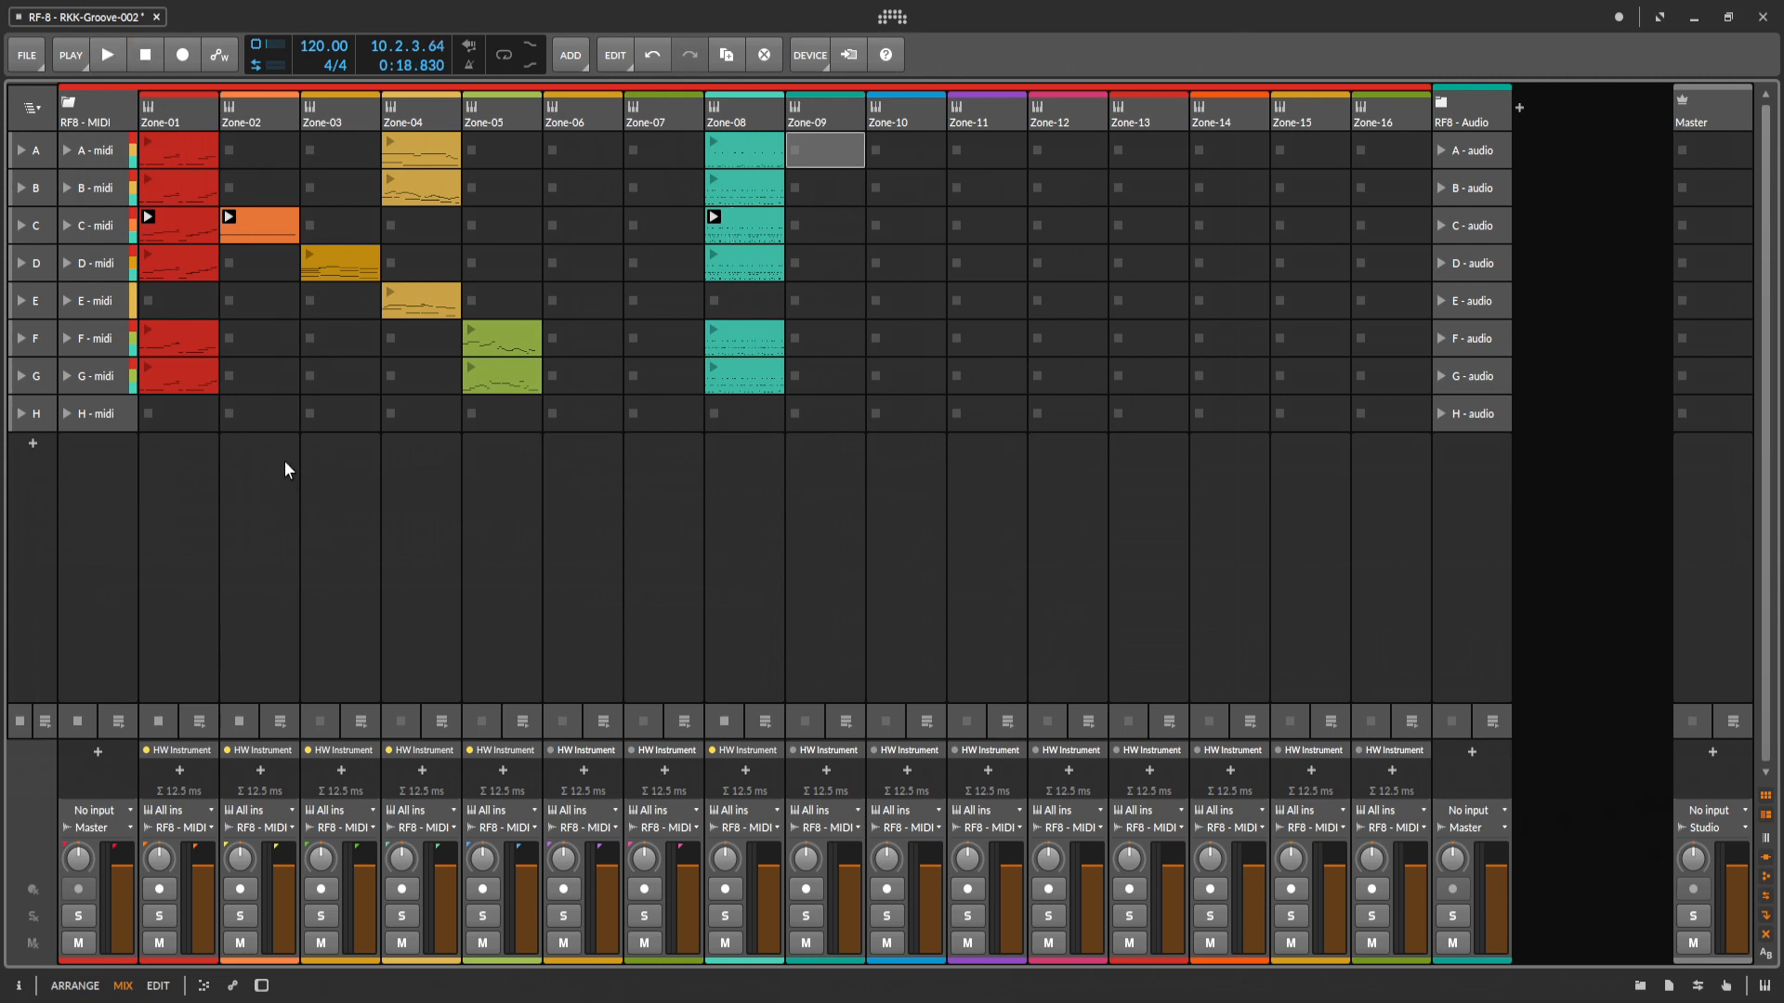
pyautogui.click(71, 56)
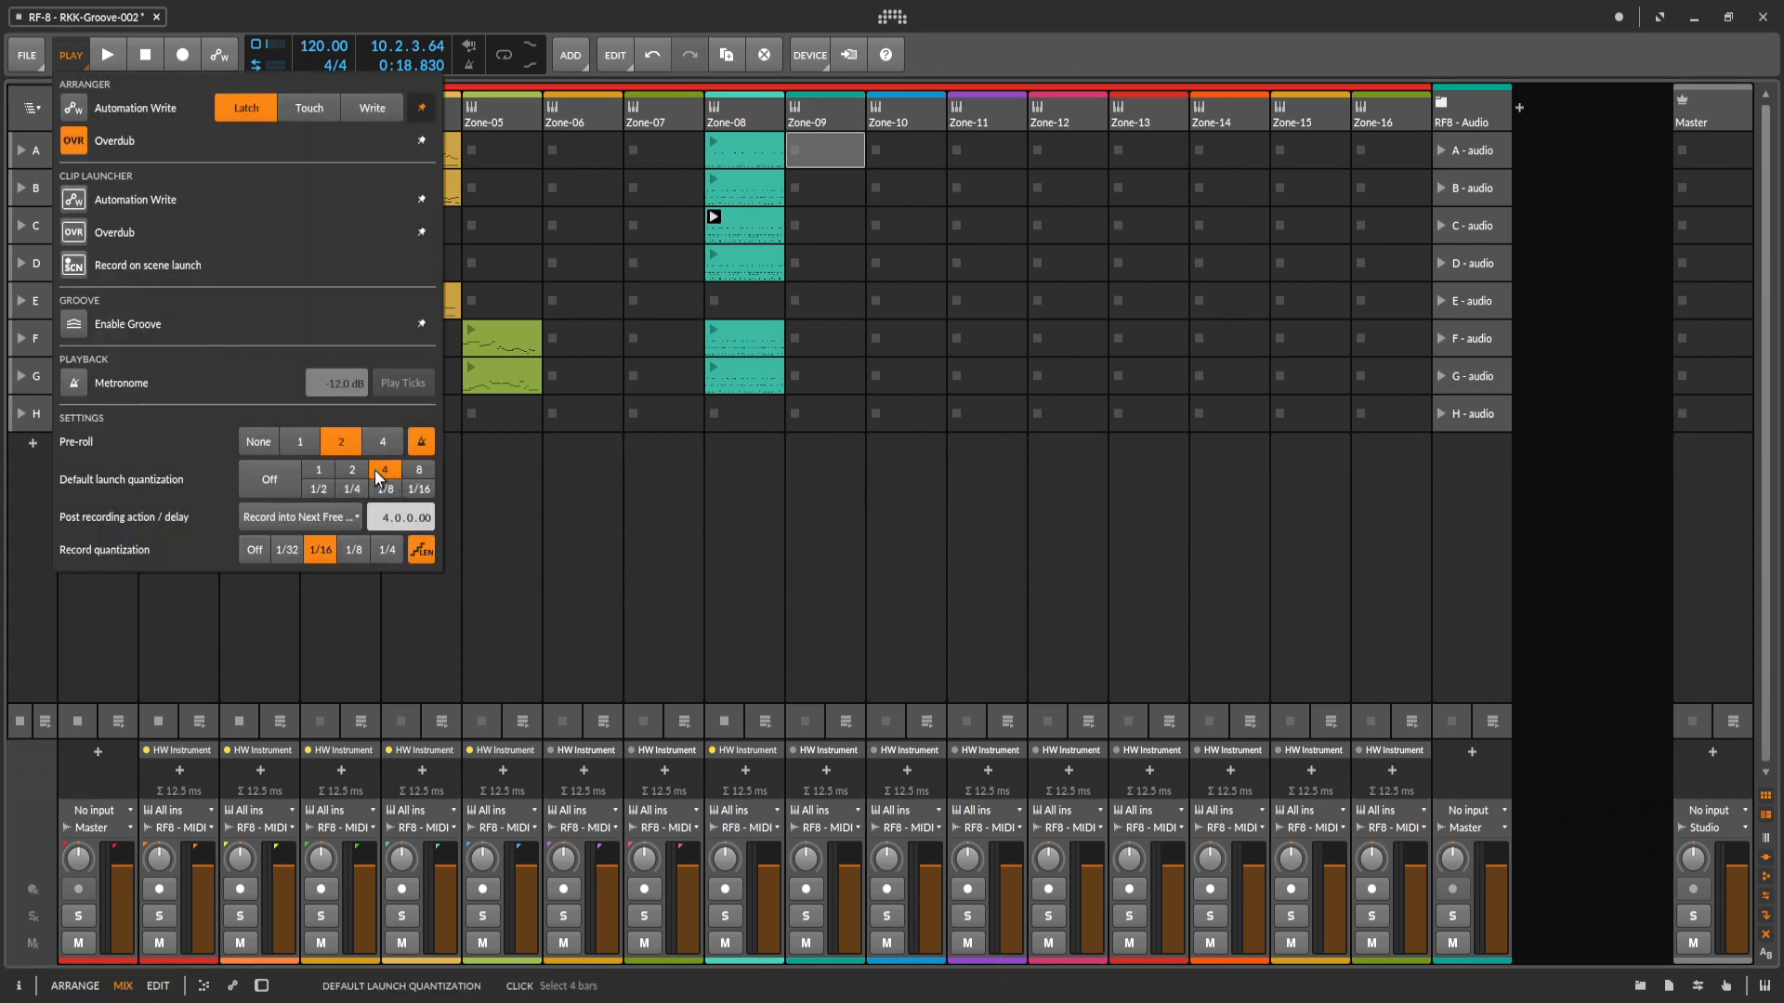
pyautogui.click(509, 488)
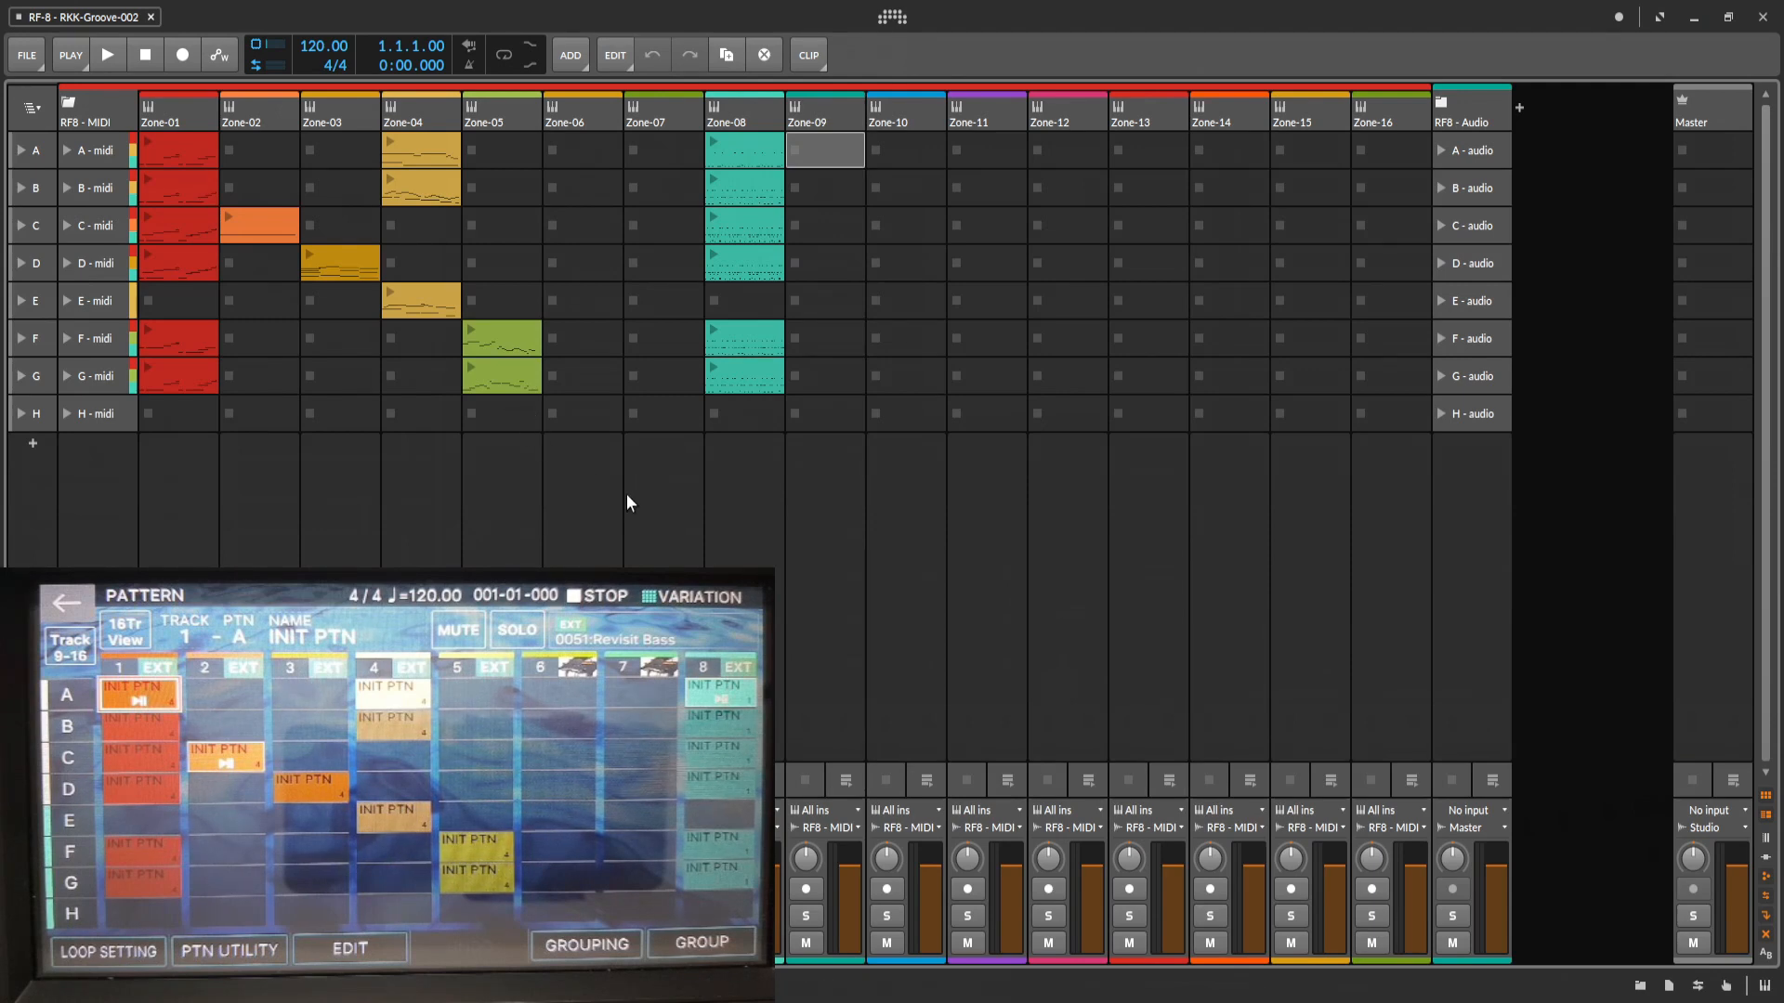
# Collapse the RF8 - MIDI group, expand RF8 - Audio, and arm its Zone-01 through Zone-05 and Zone-08 tracks for recording.
pyautogui.click(68, 104)
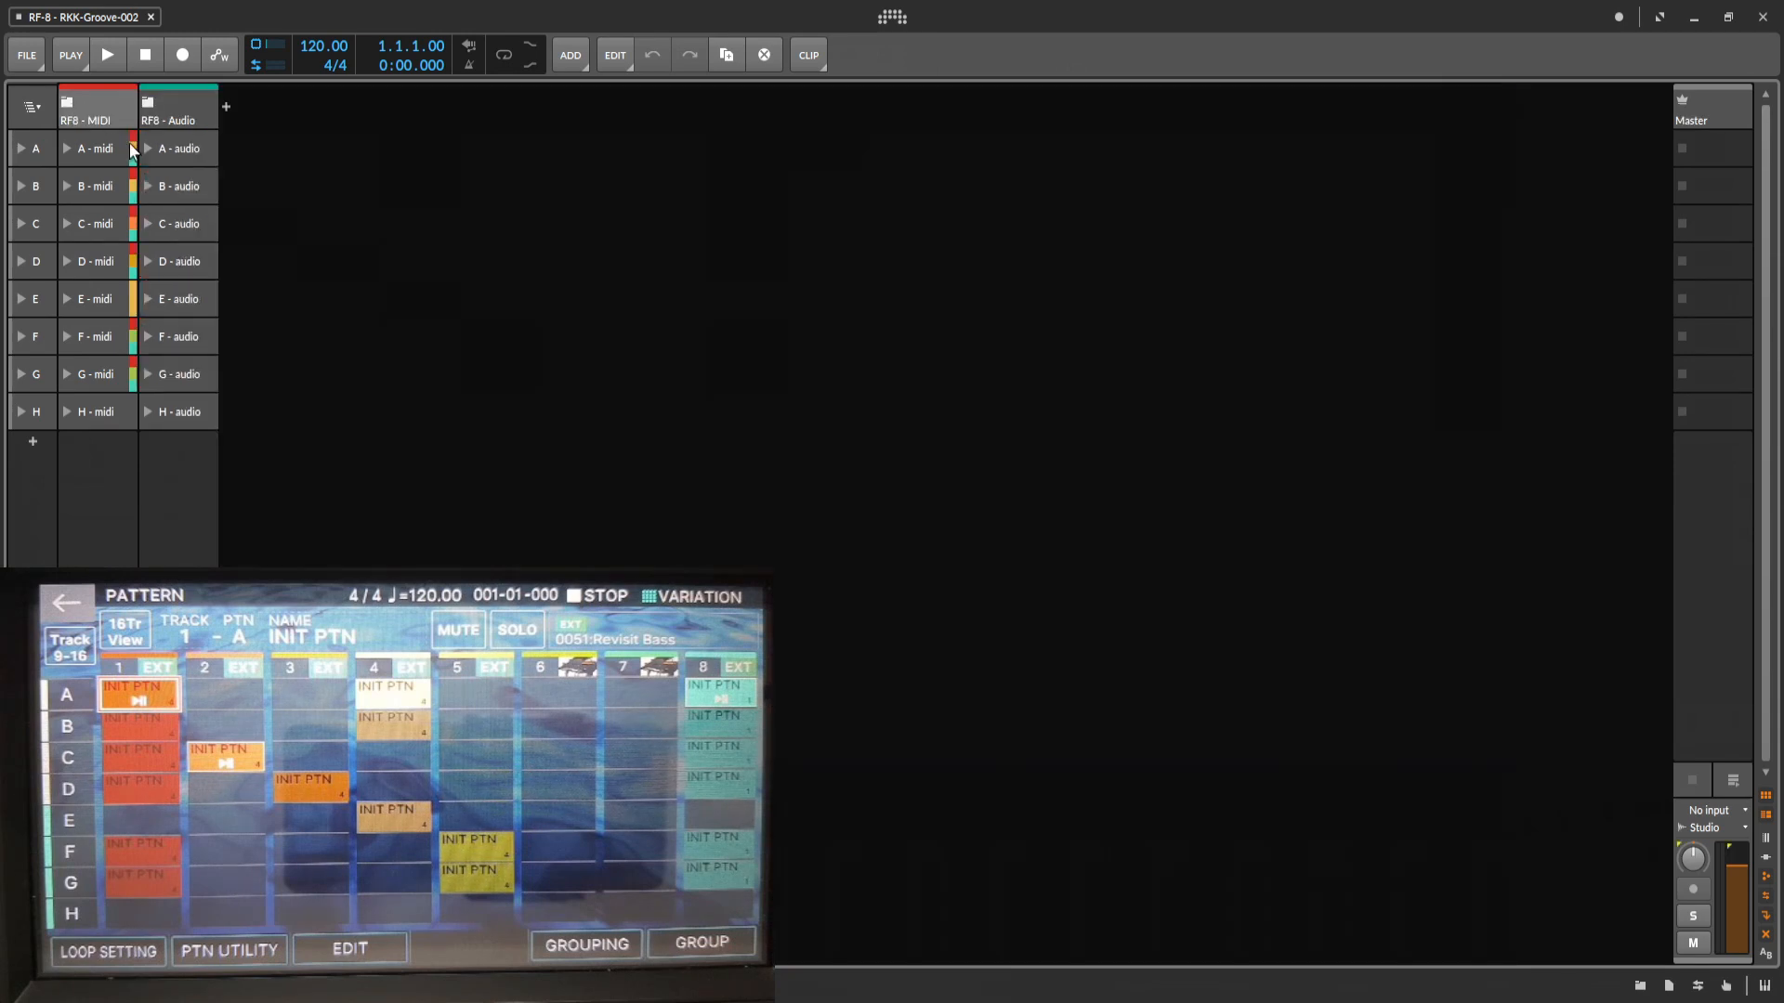
pyautogui.click(150, 101)
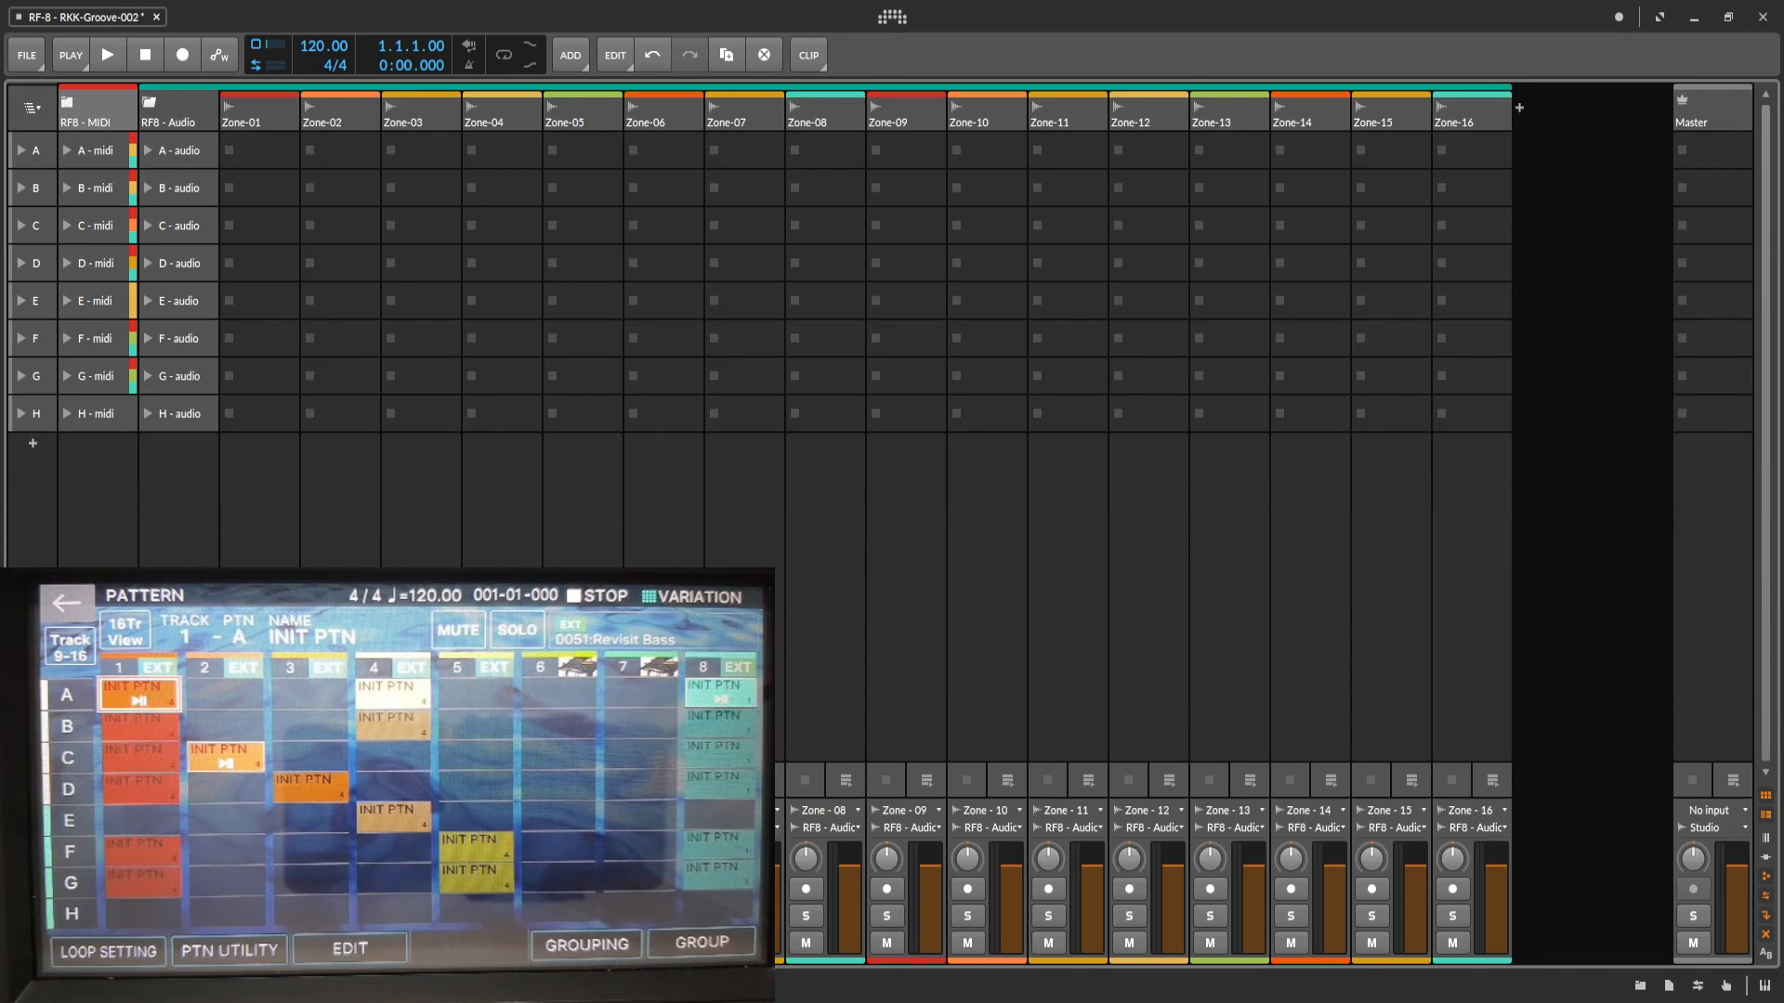
pyautogui.click(239, 889)
pyautogui.click(482, 889)
pyautogui.click(563, 889)
pyautogui.click(806, 889)
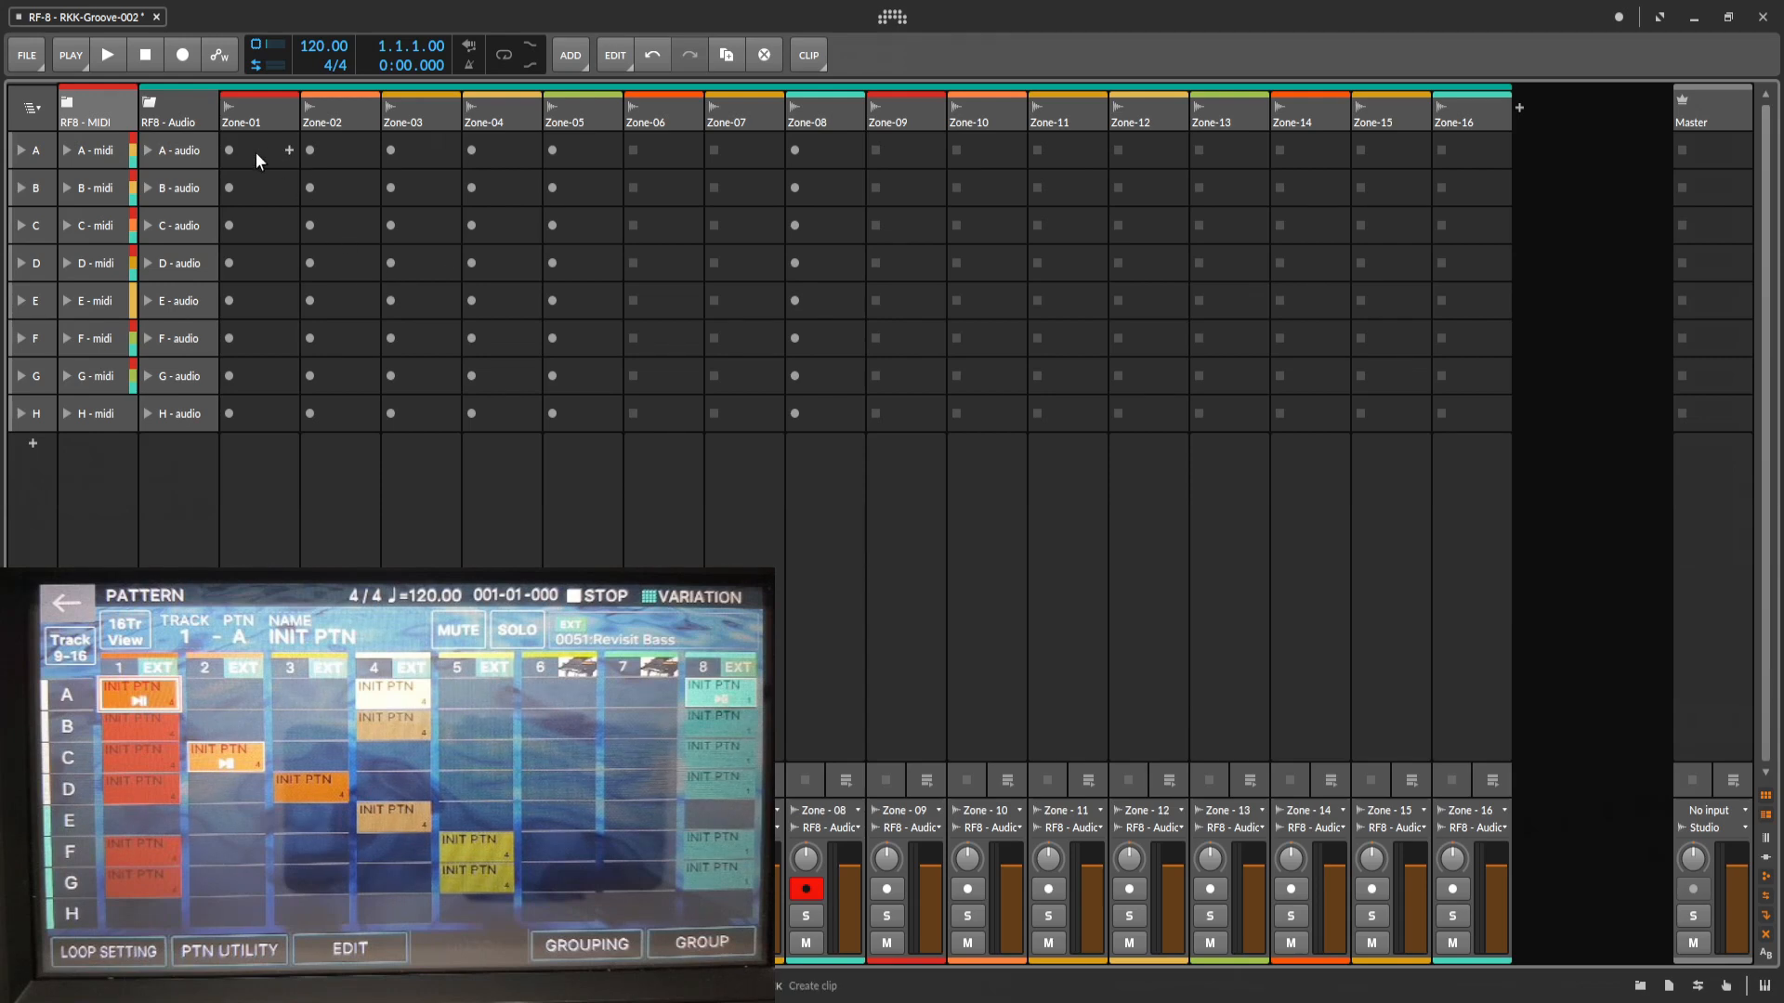
# Set the transport sync method to MIDI Clock from 3- FANTOM-6 7 8, and ready Zone-08's audio slot A for recording.
pyautogui.click(890, 19)
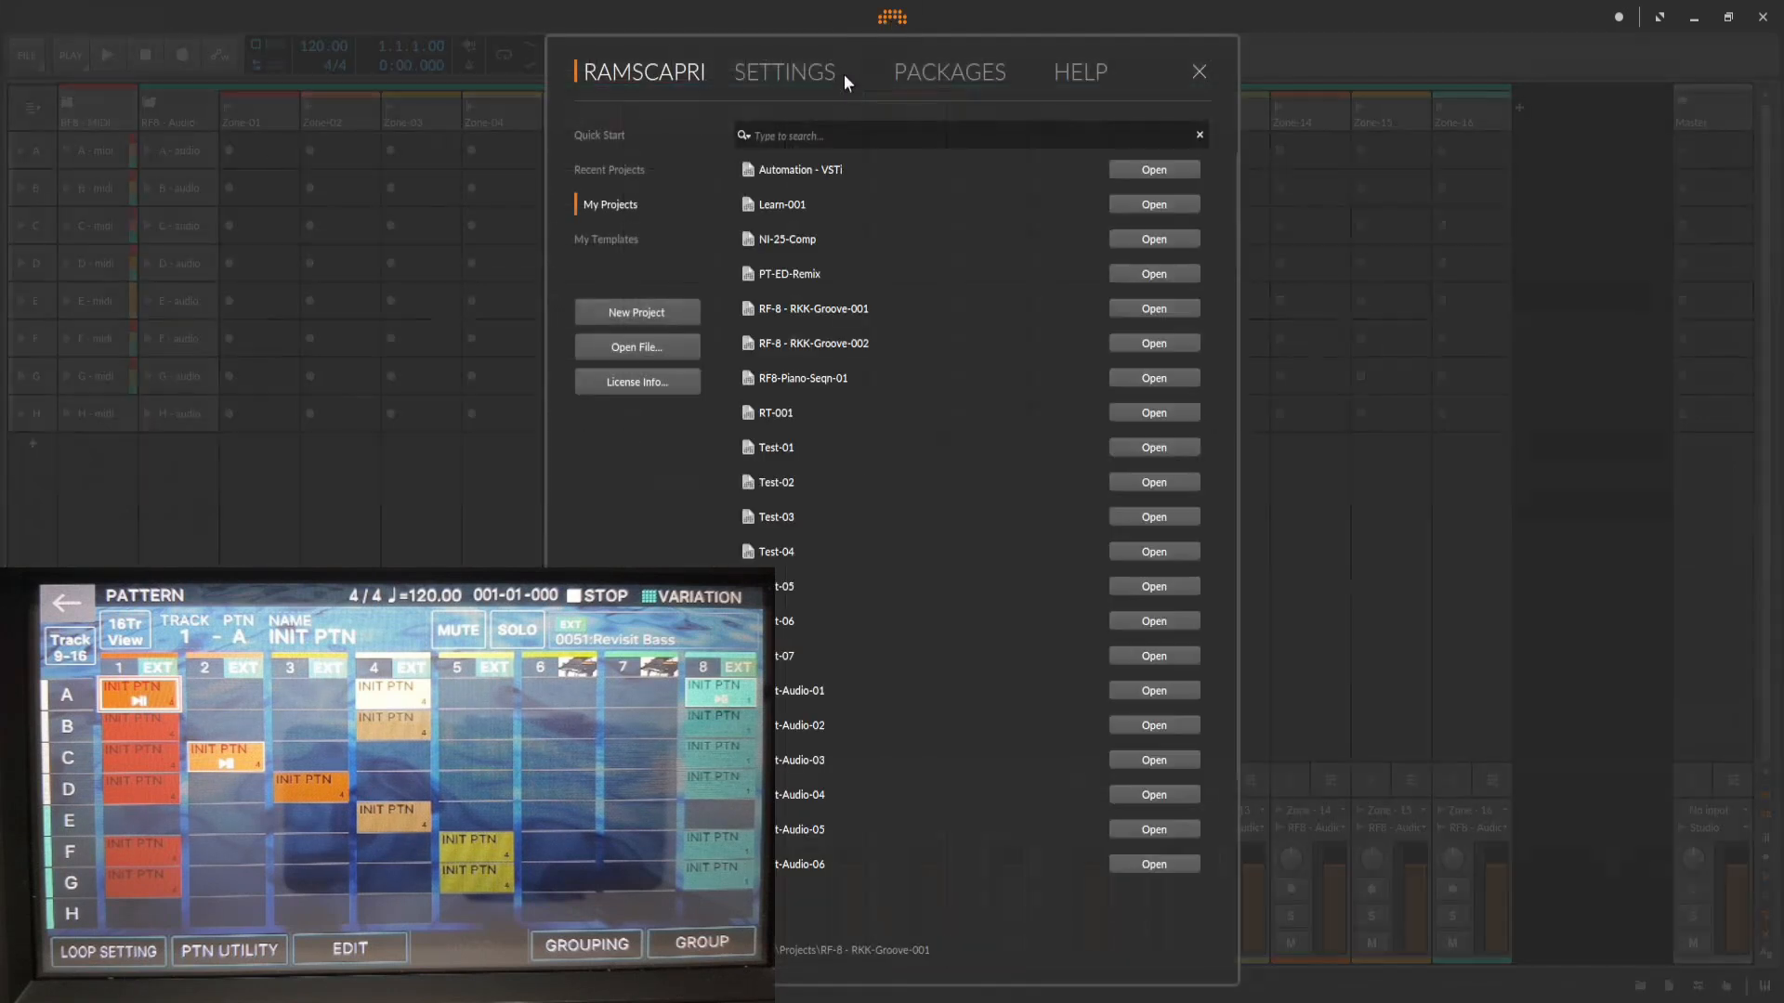
pyautogui.click(777, 77)
pyautogui.click(1045, 160)
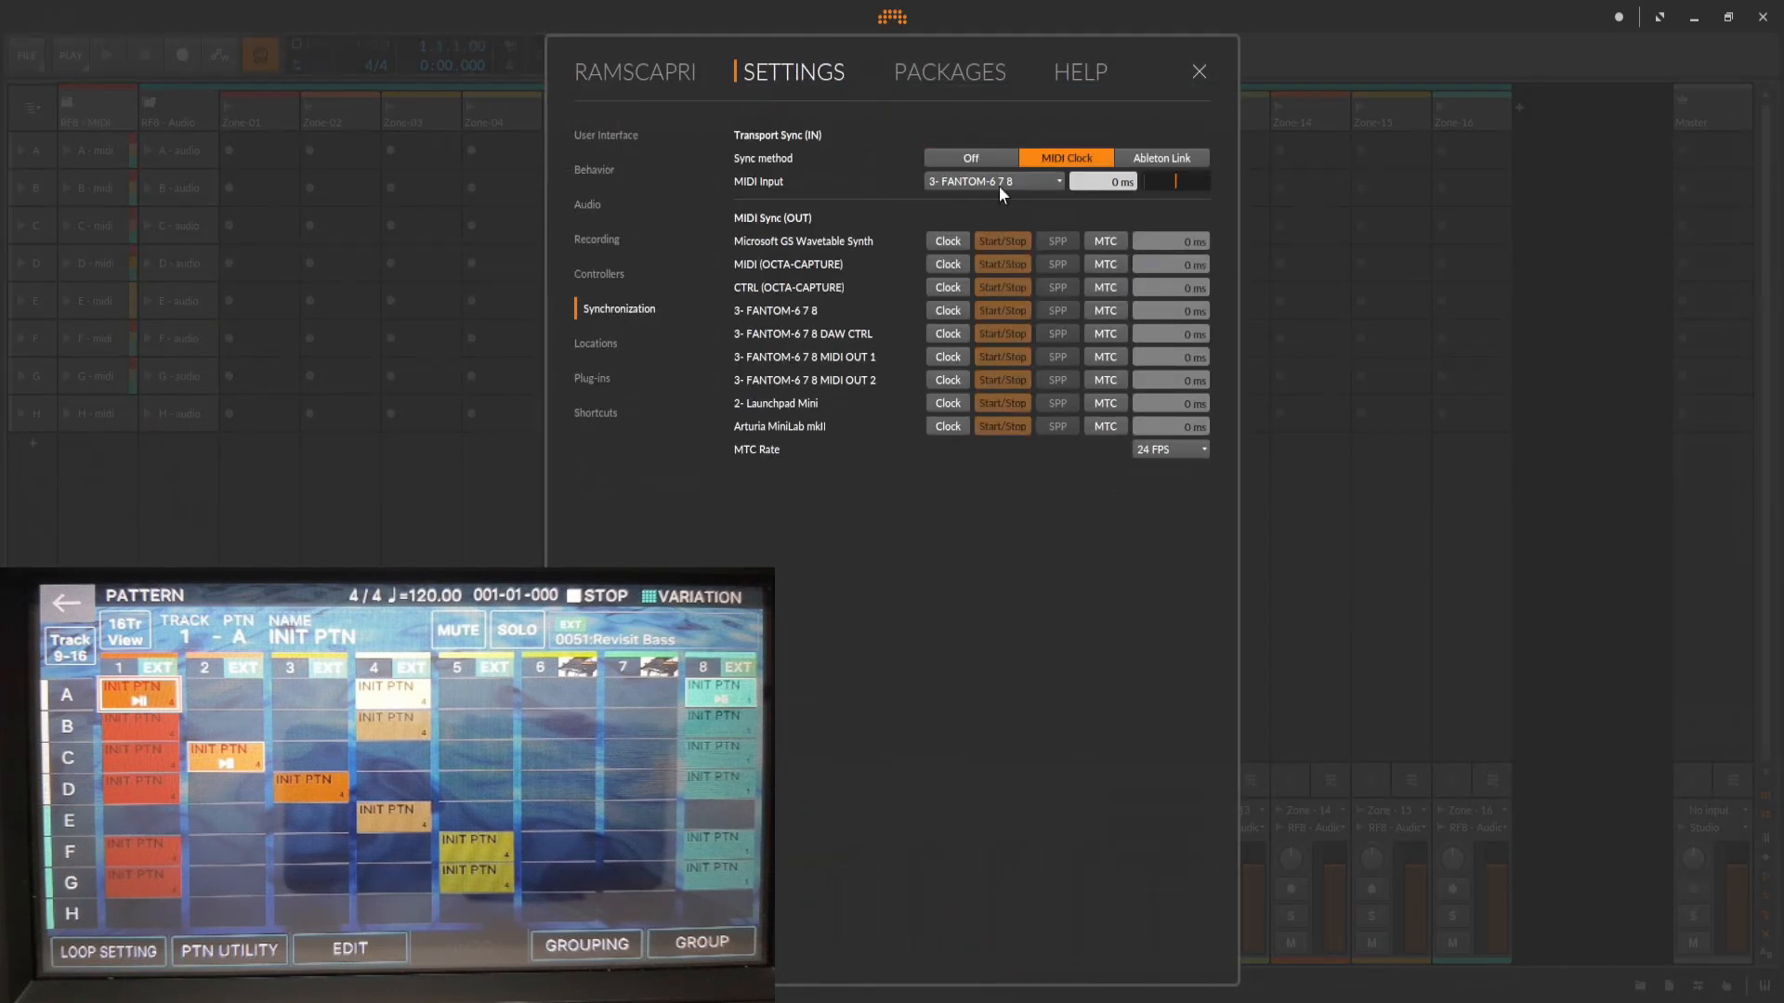
pyautogui.click(1199, 72)
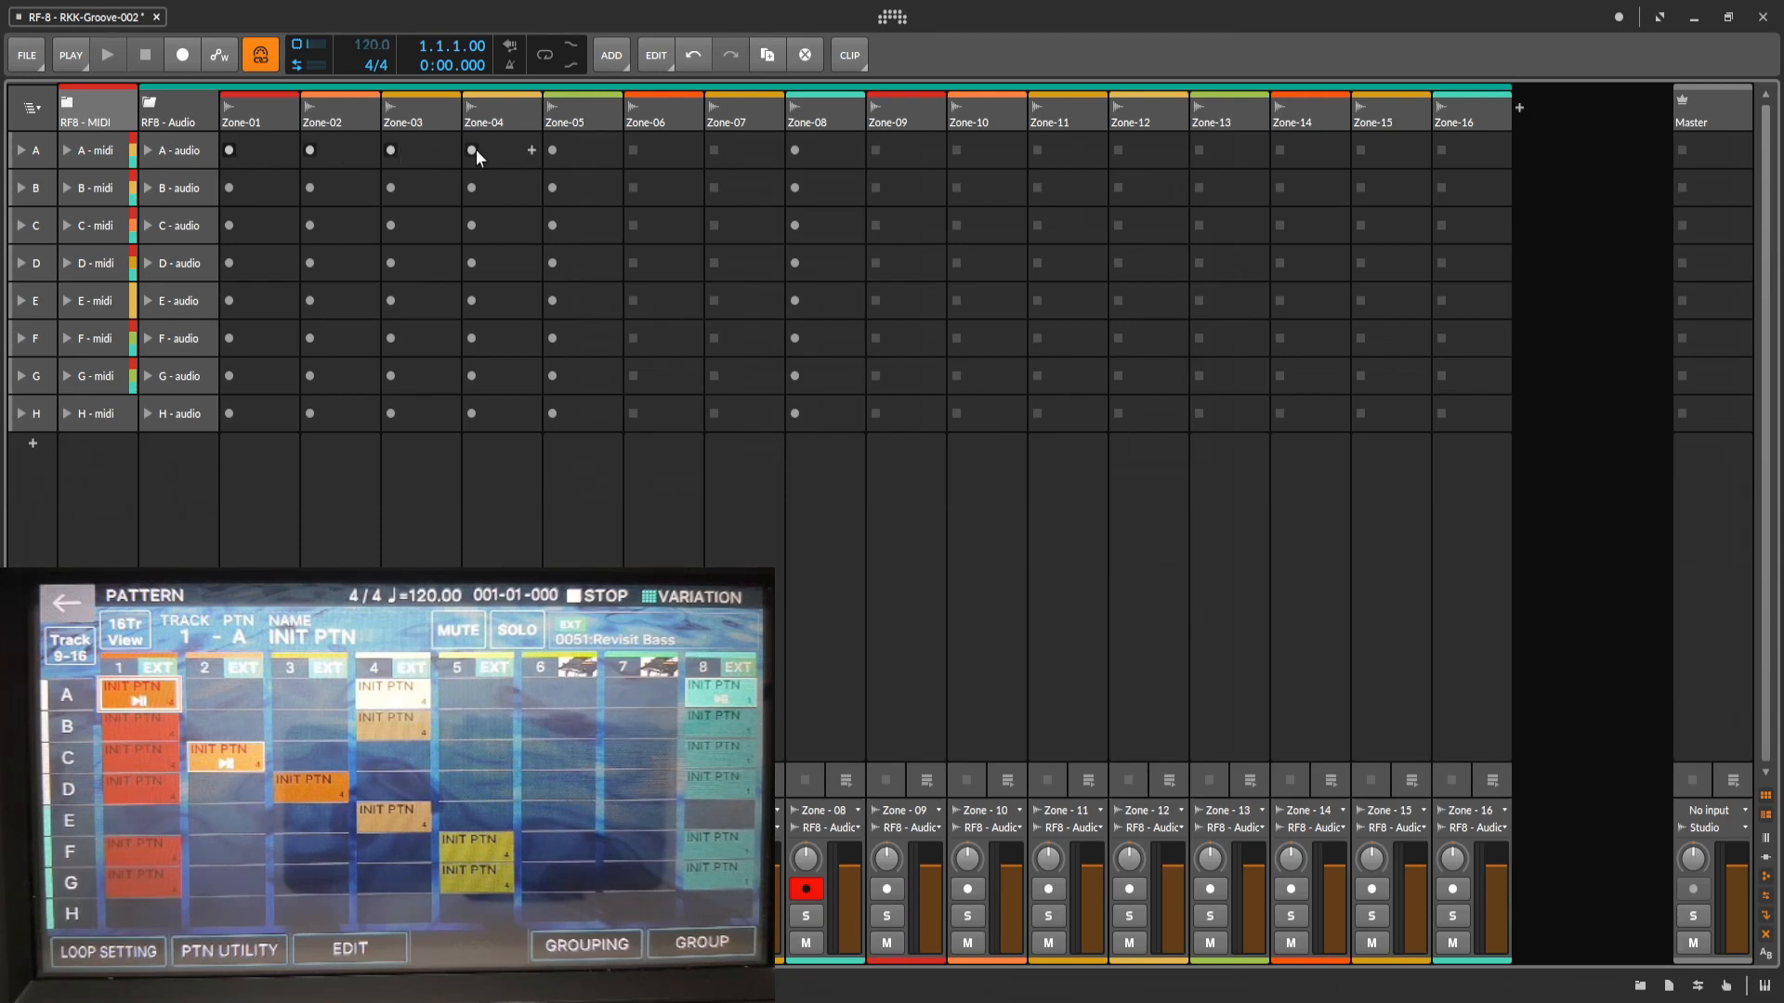
pyautogui.click(794, 150)
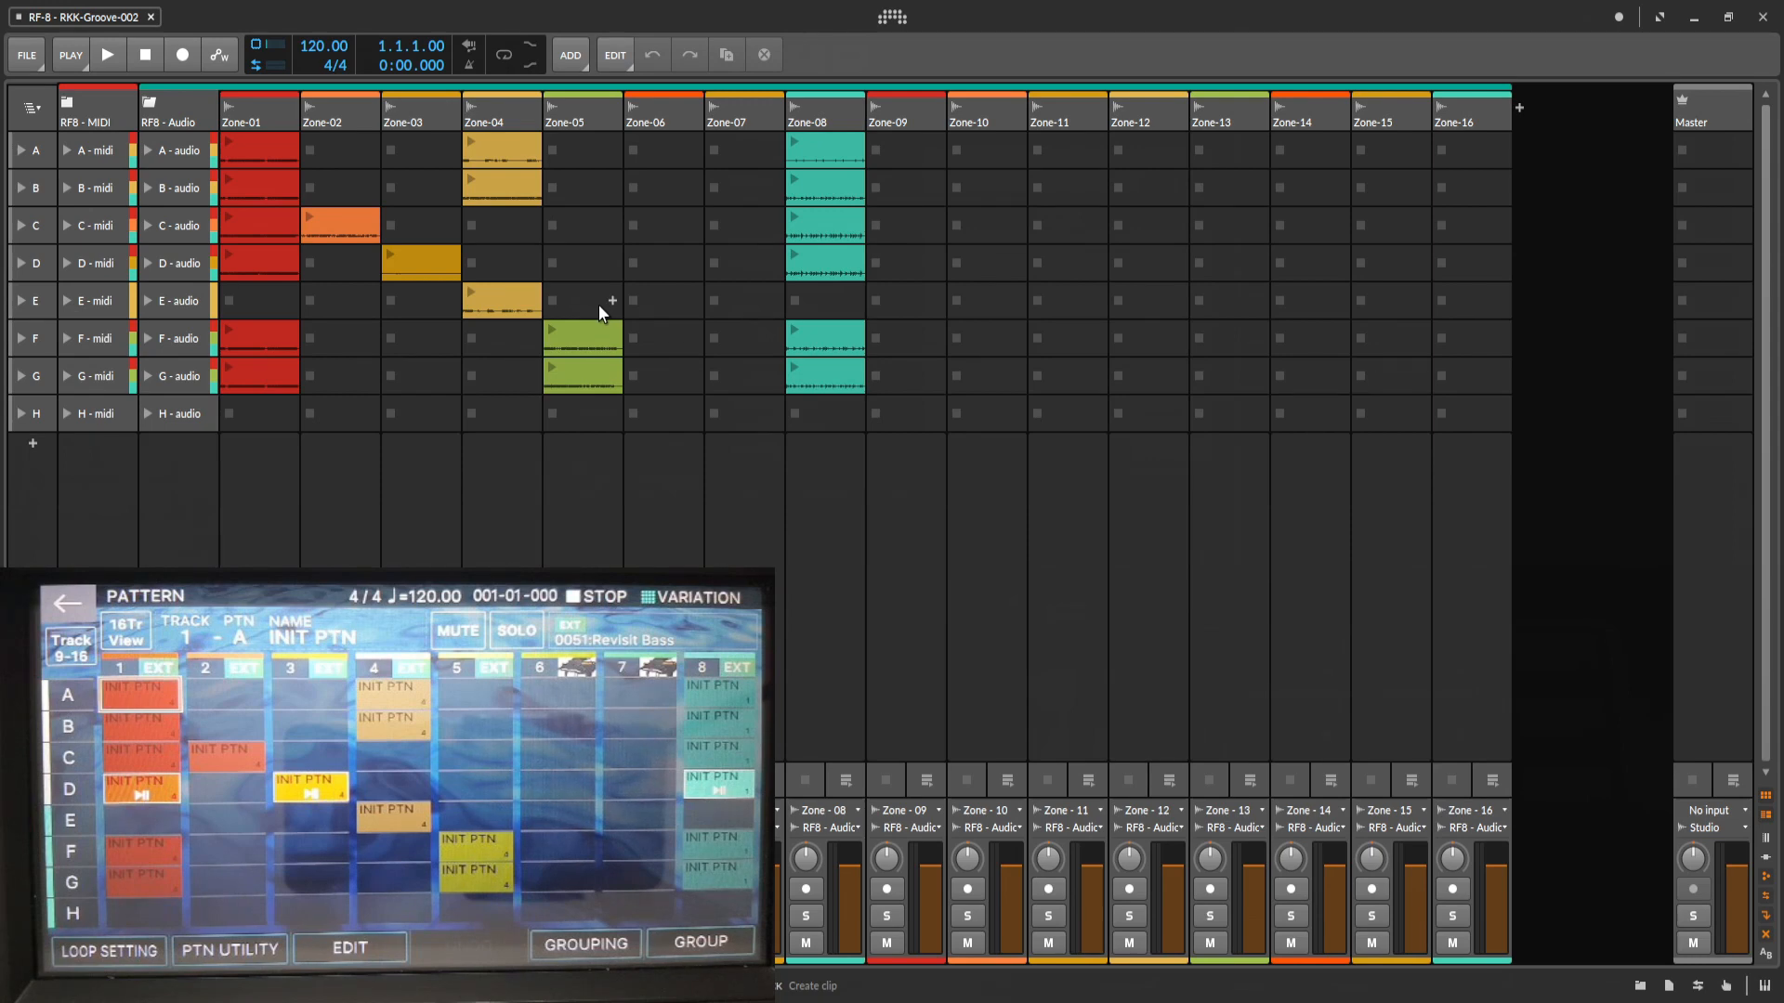
# Expand the RF8 - MIDI group and collapse the RF8 - Audio group in the clip launcher.
pyautogui.click(69, 102)
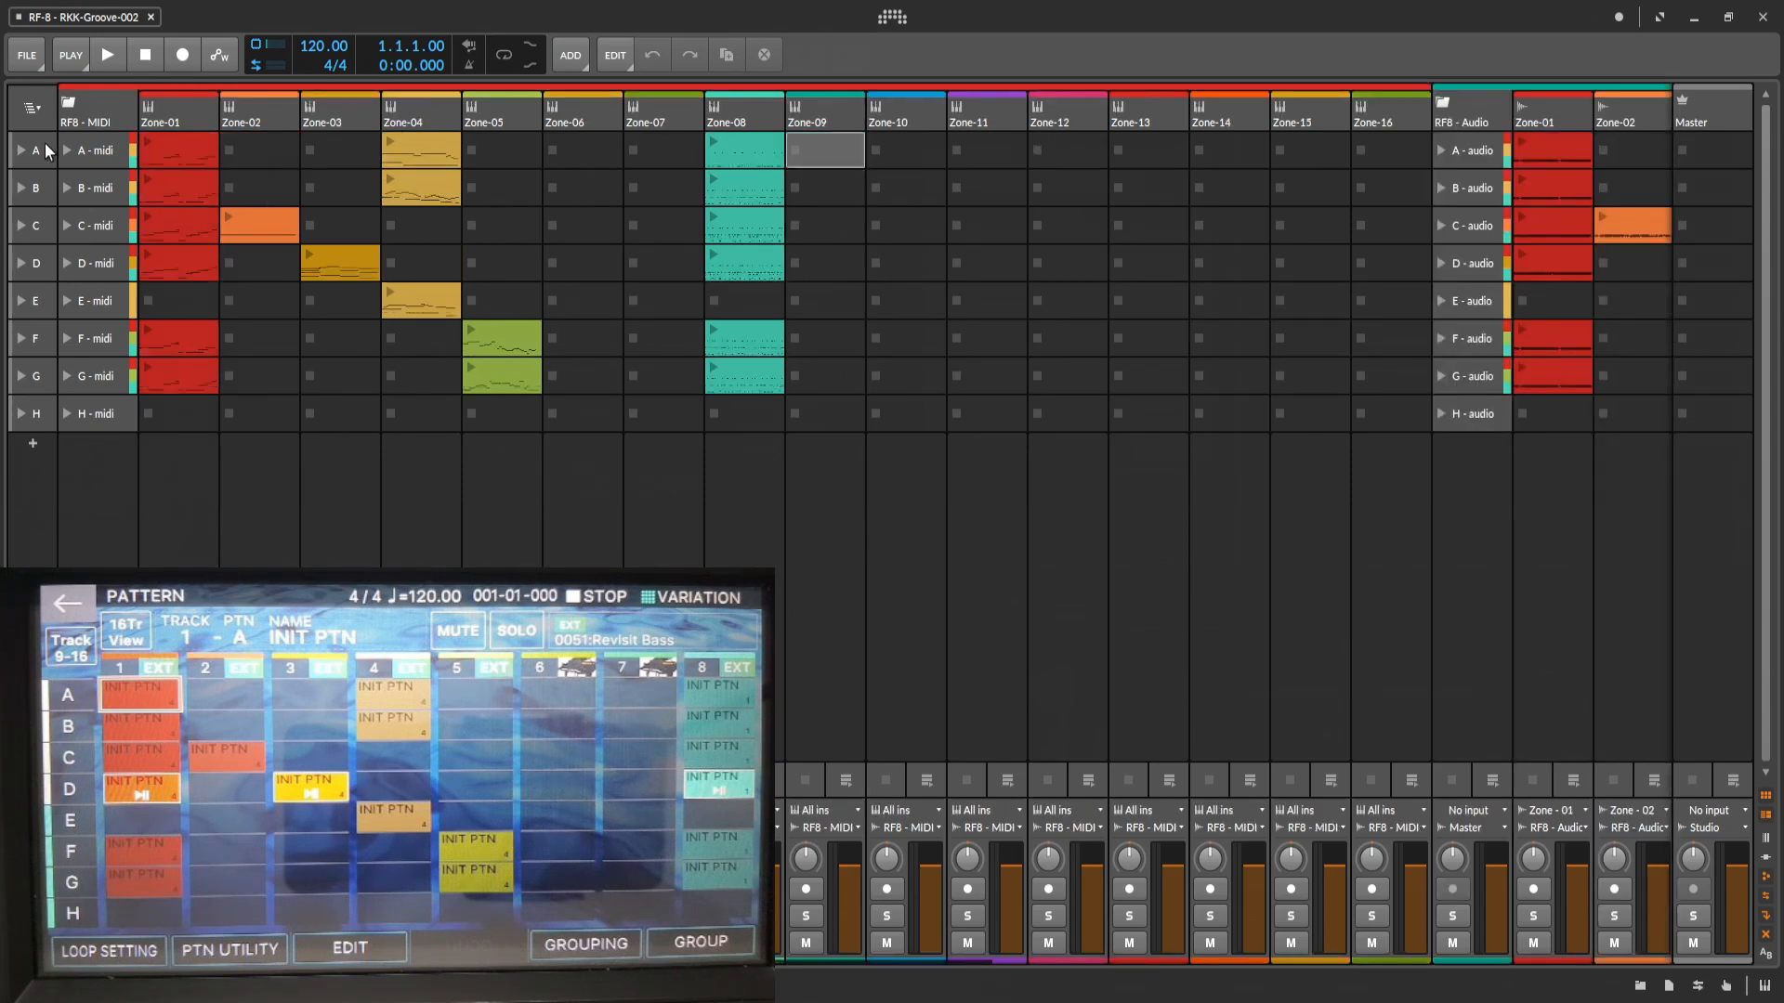
pyautogui.click(67, 105)
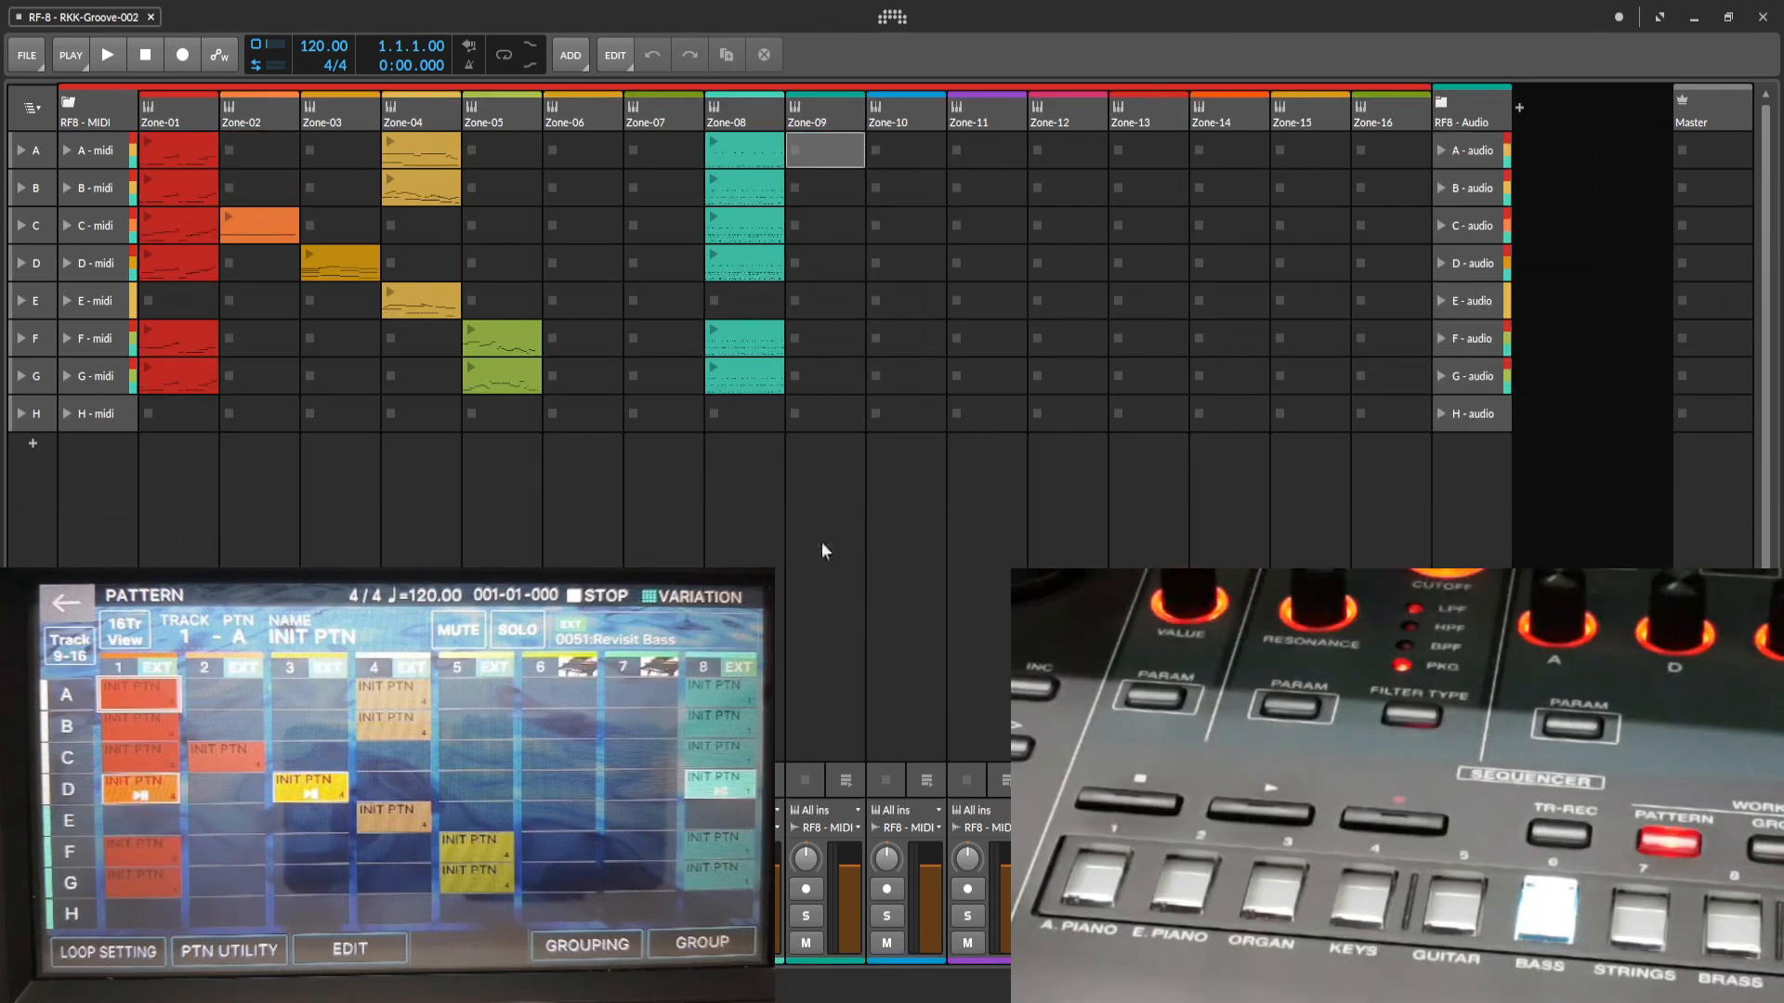
pyautogui.click(821, 542)
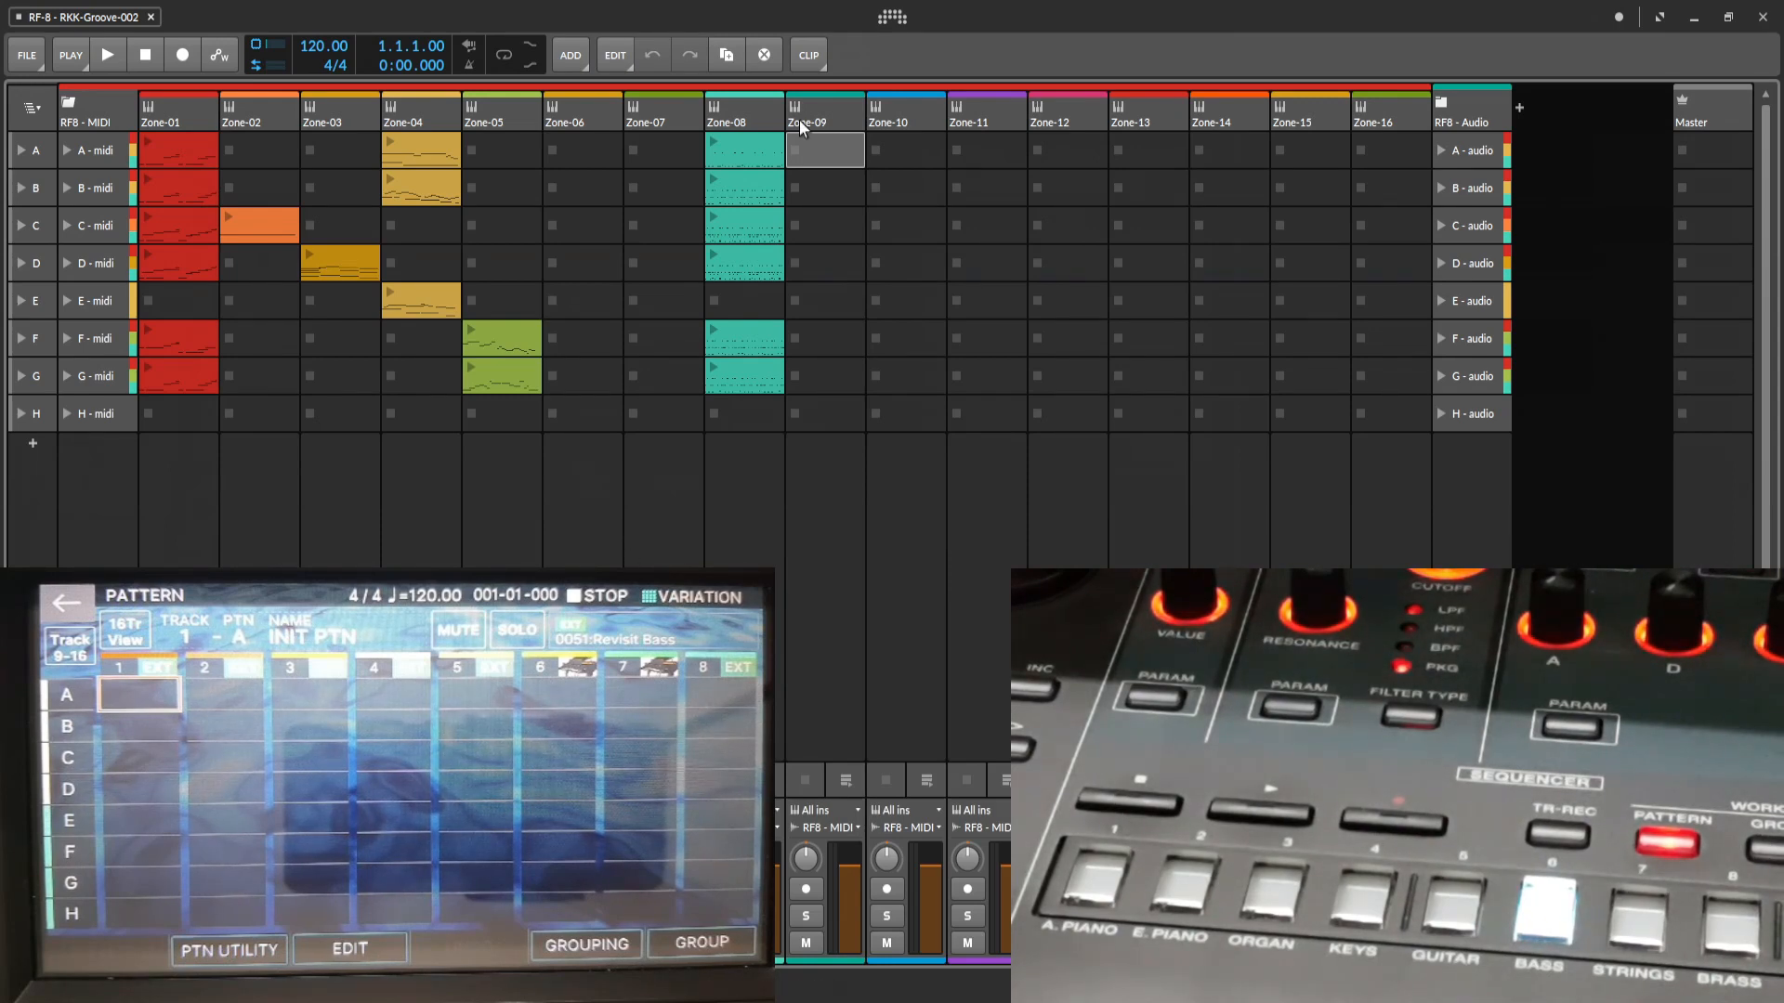
# Enable MIDI clock output to the 3- FANTOM-6 7 8 port in the synchronization settings.
pyautogui.click(891, 18)
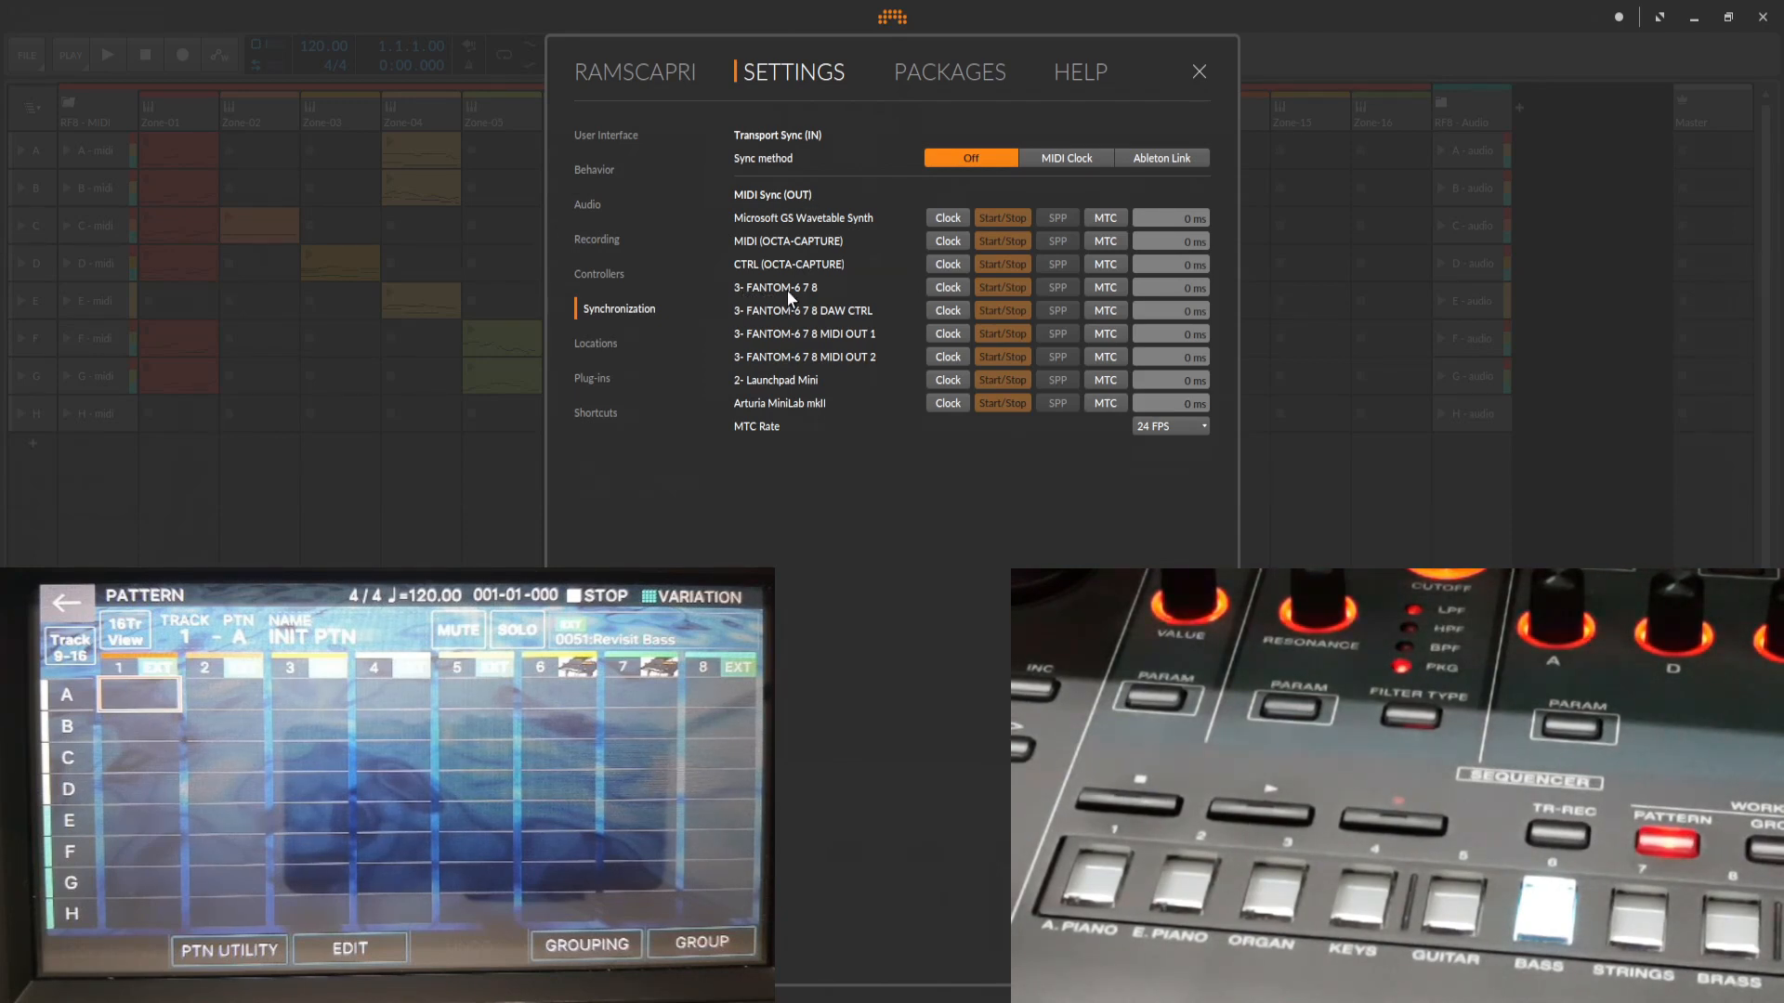
pyautogui.click(946, 288)
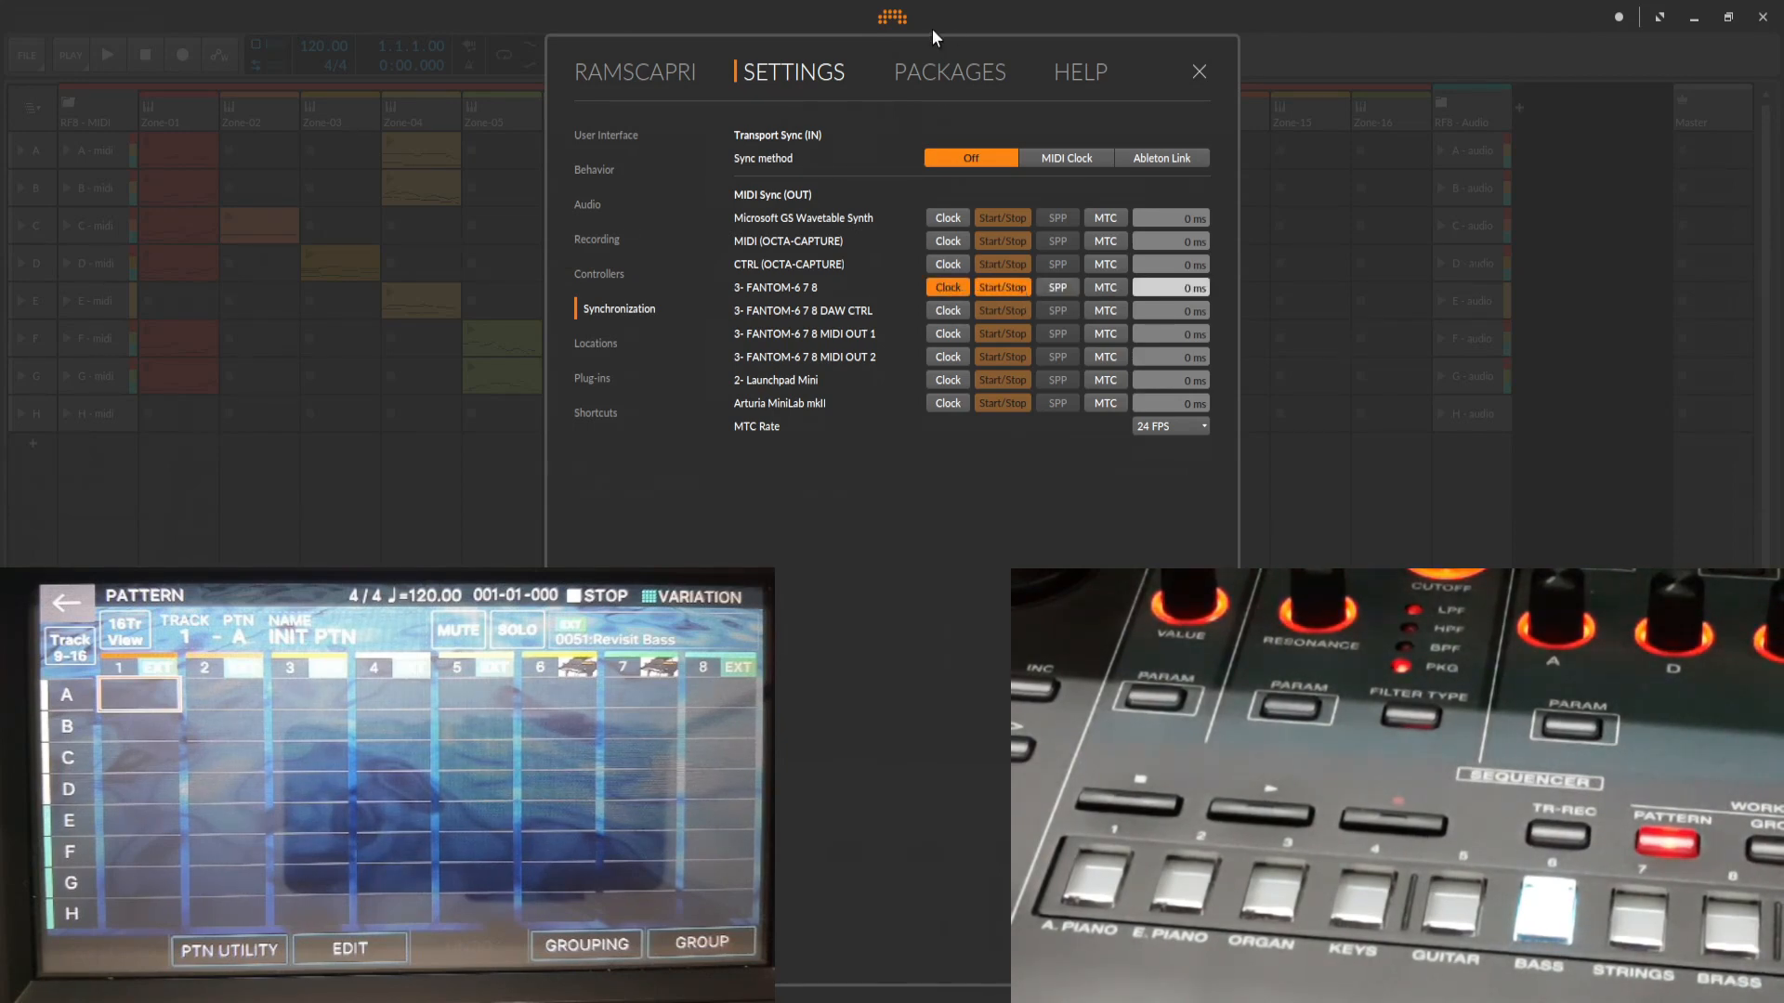
pyautogui.click(1200, 71)
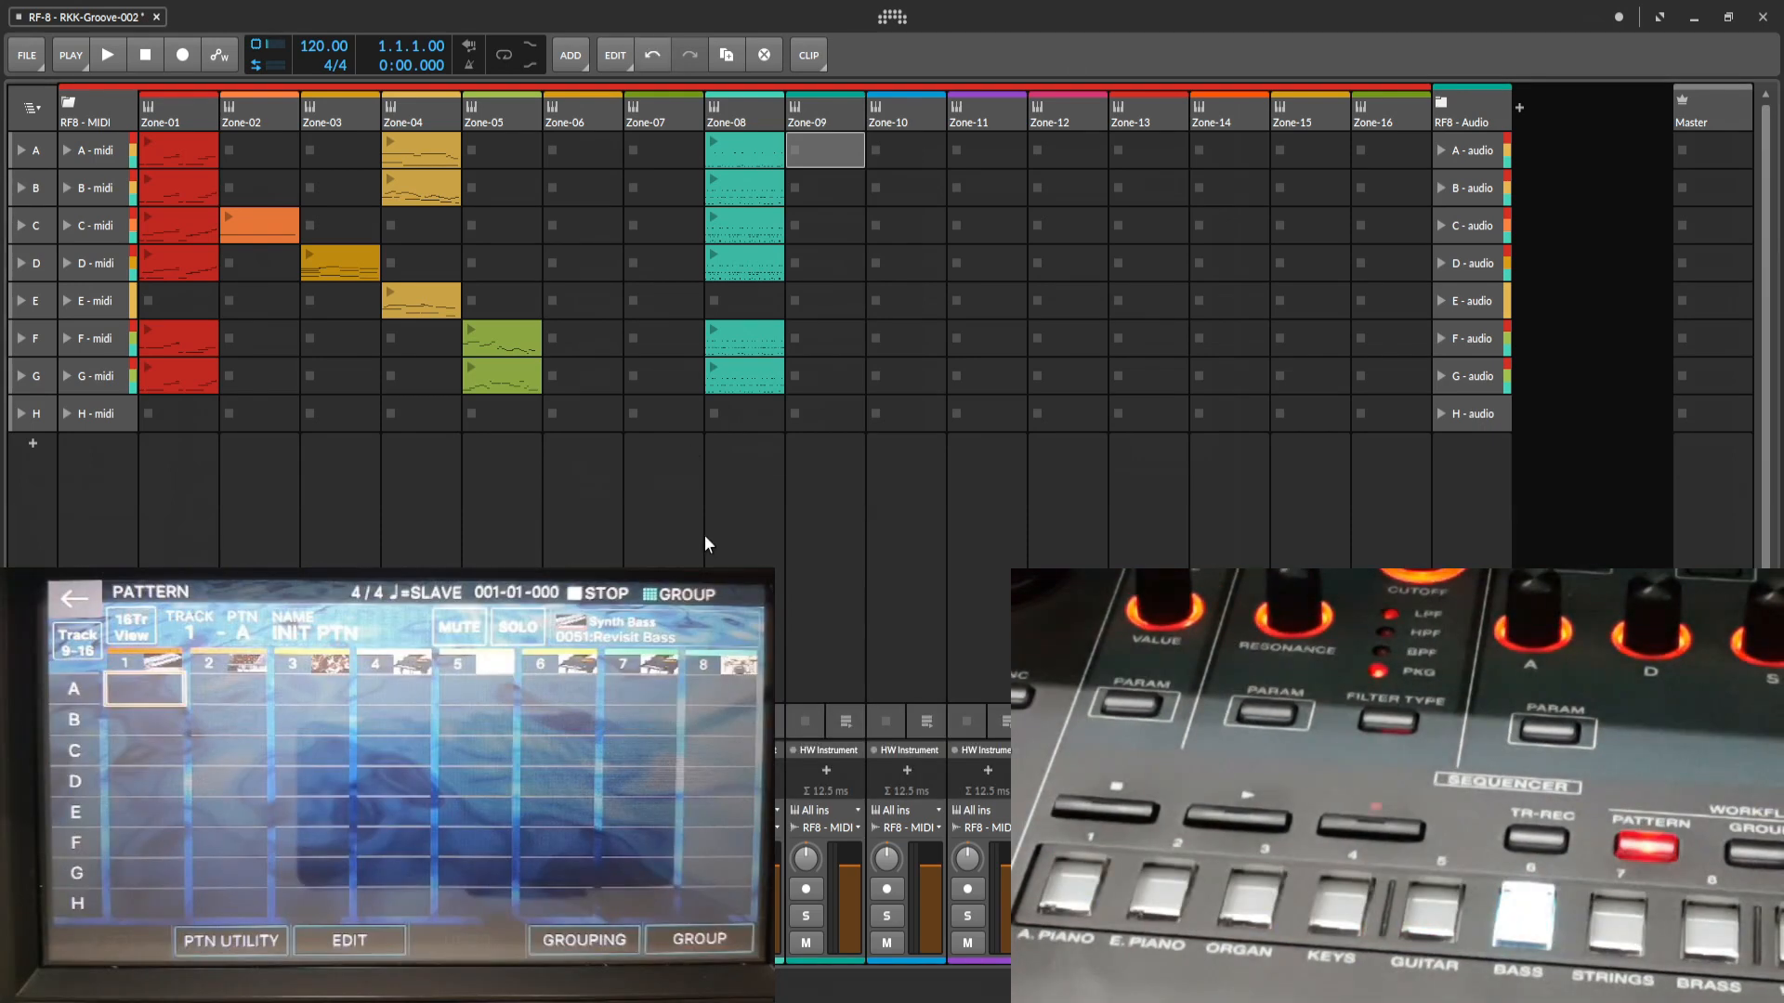
pyautogui.click(704, 541)
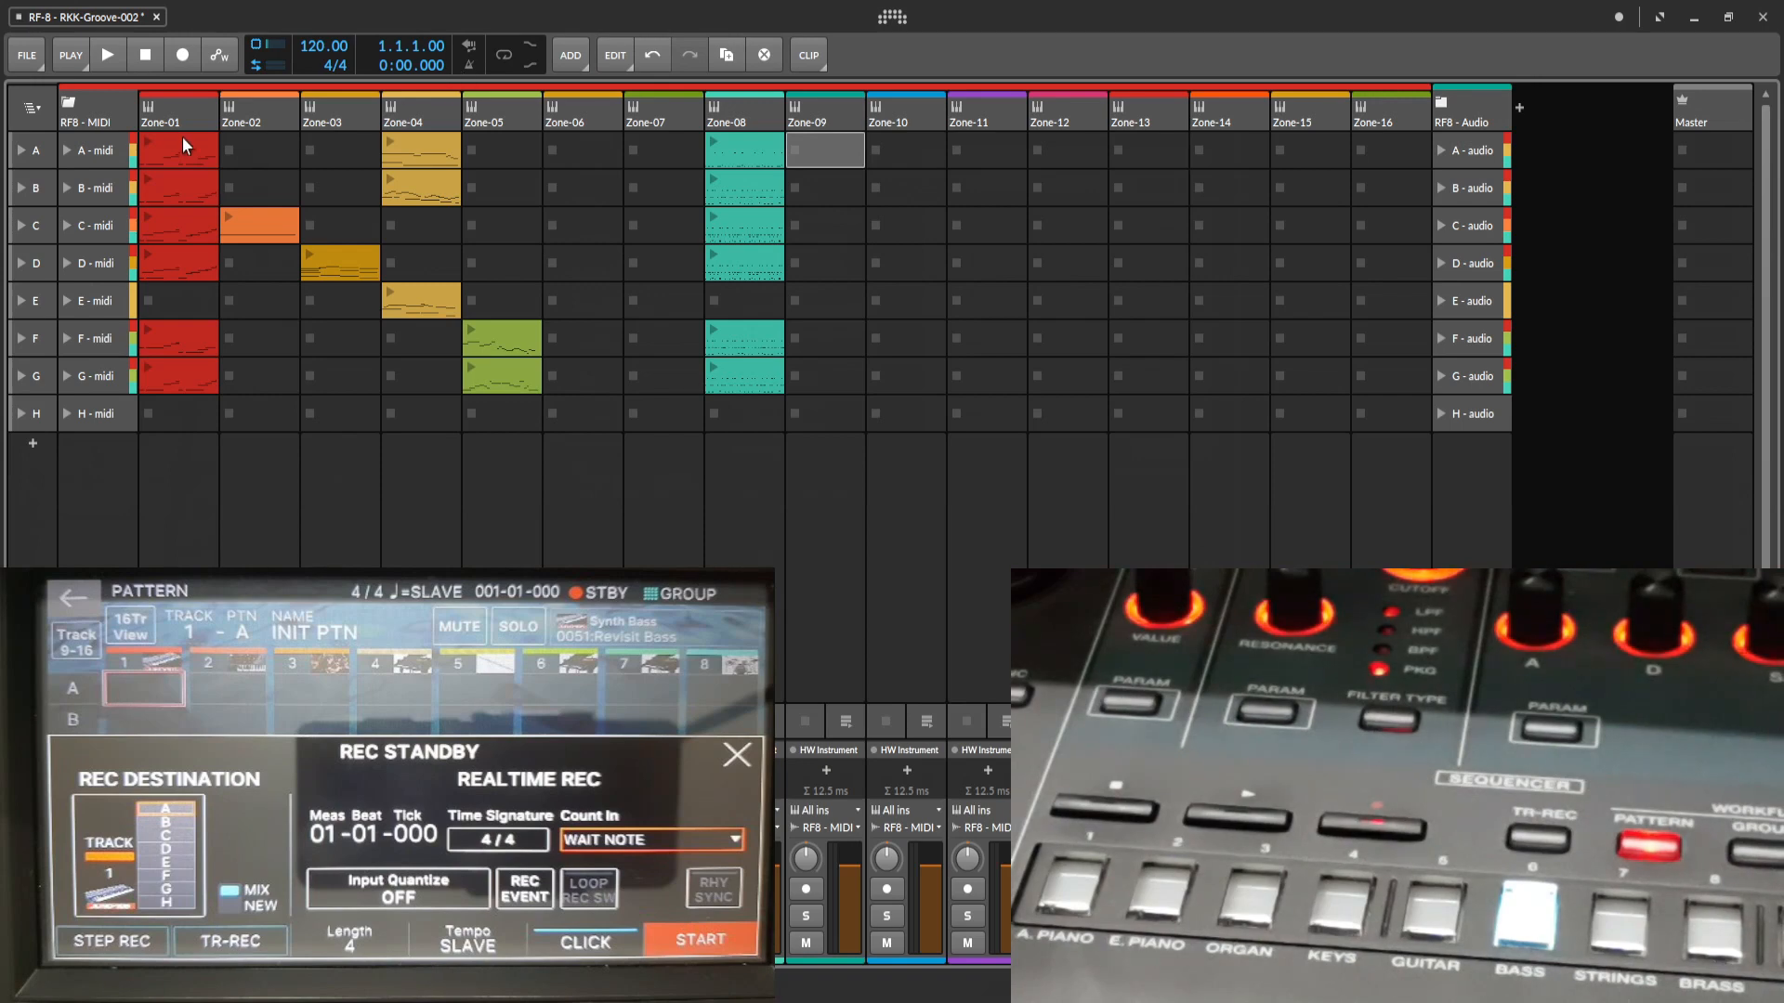
# Play the A - midi and B - midi scenes into the Fantom's standby pattern recording, stopping the transport after each.
pyautogui.click(69, 150)
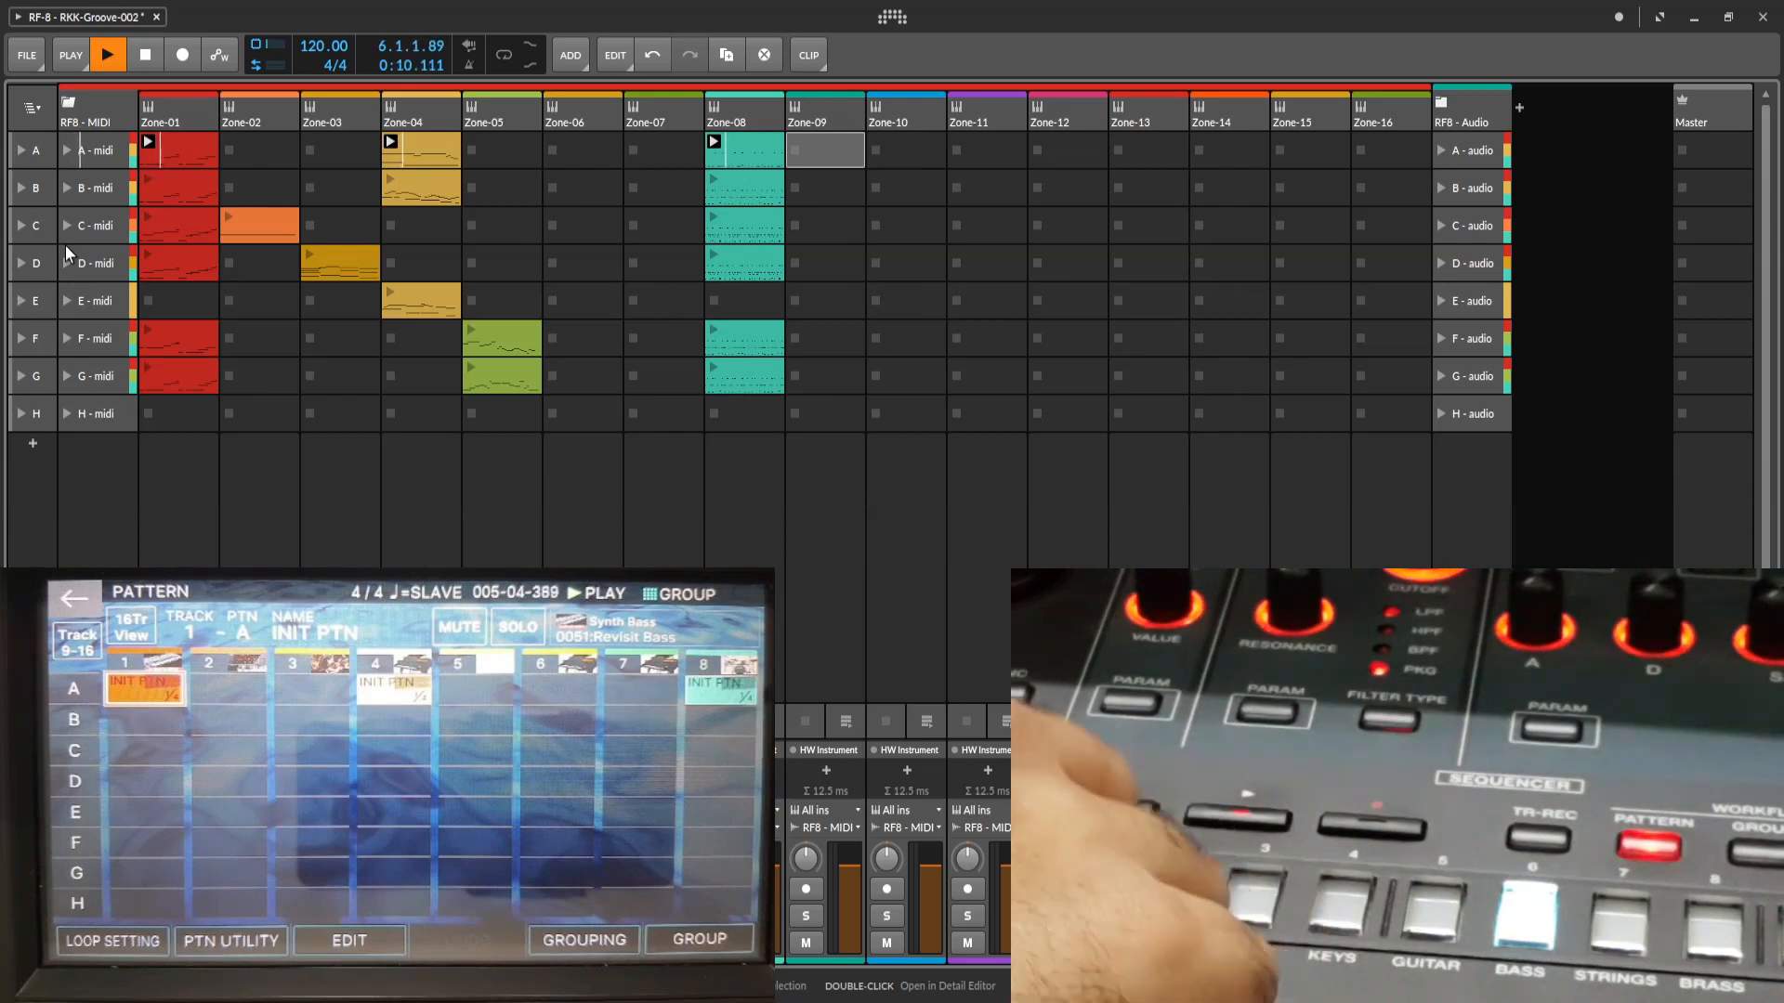
pyautogui.click(155, 59)
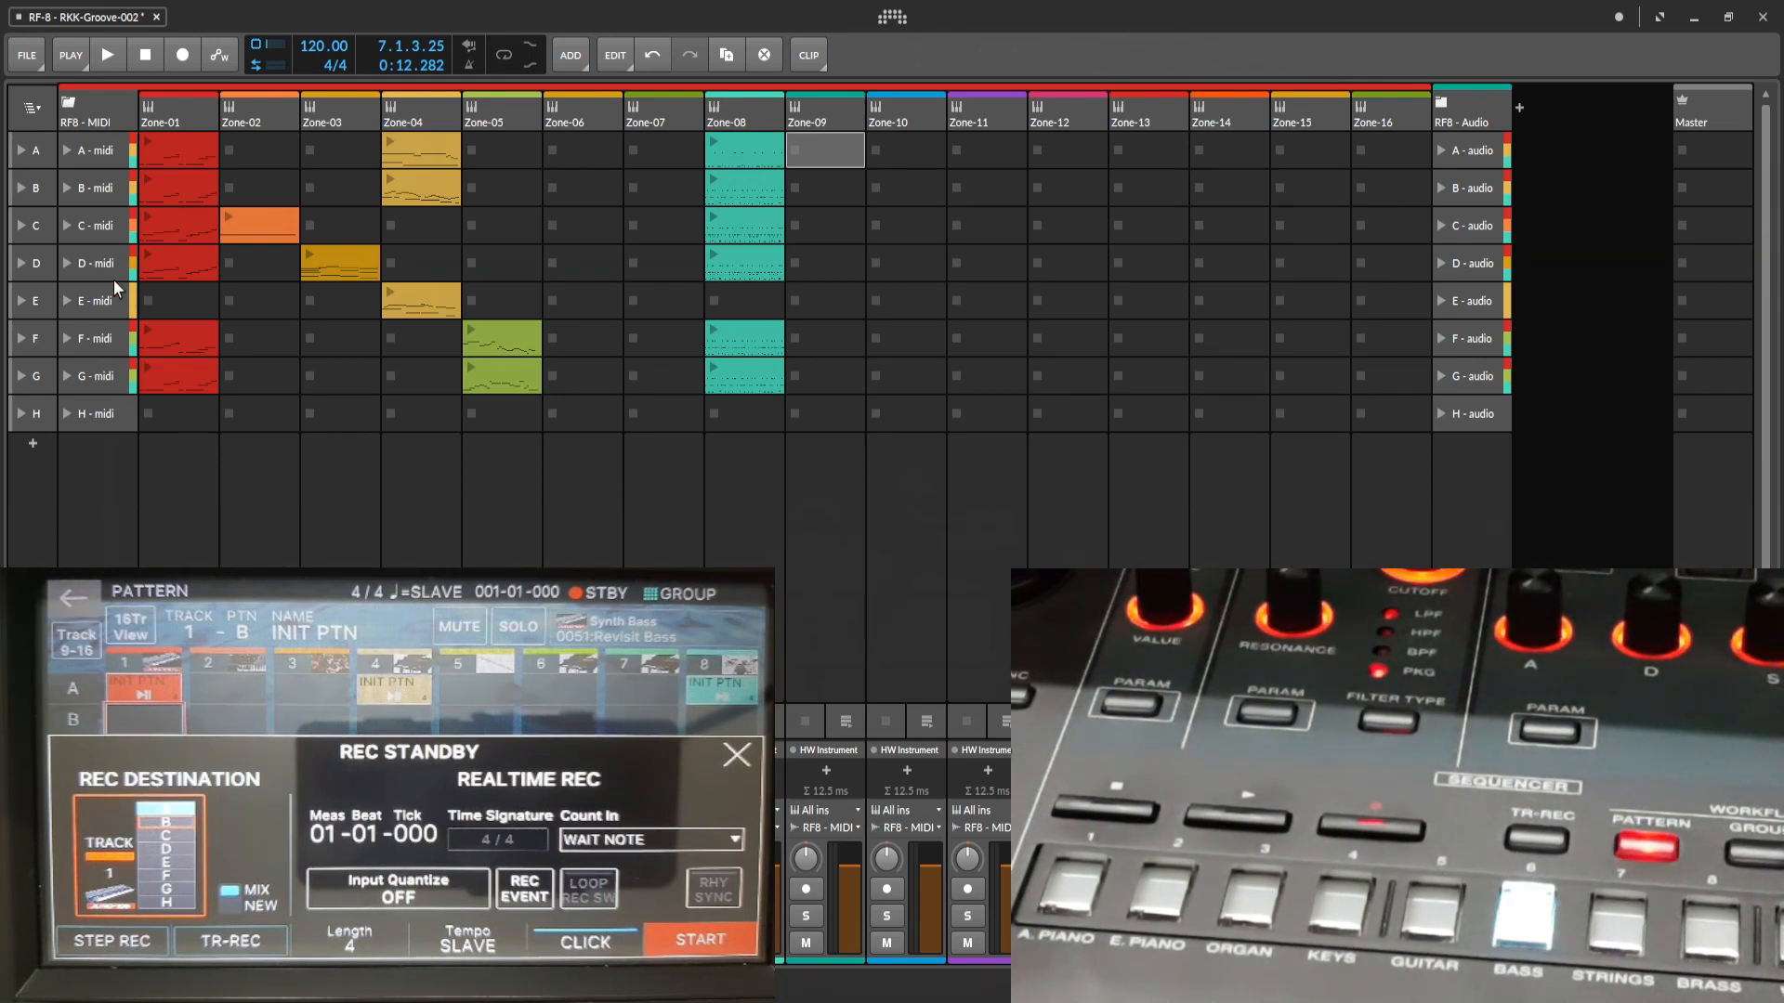
pyautogui.click(69, 188)
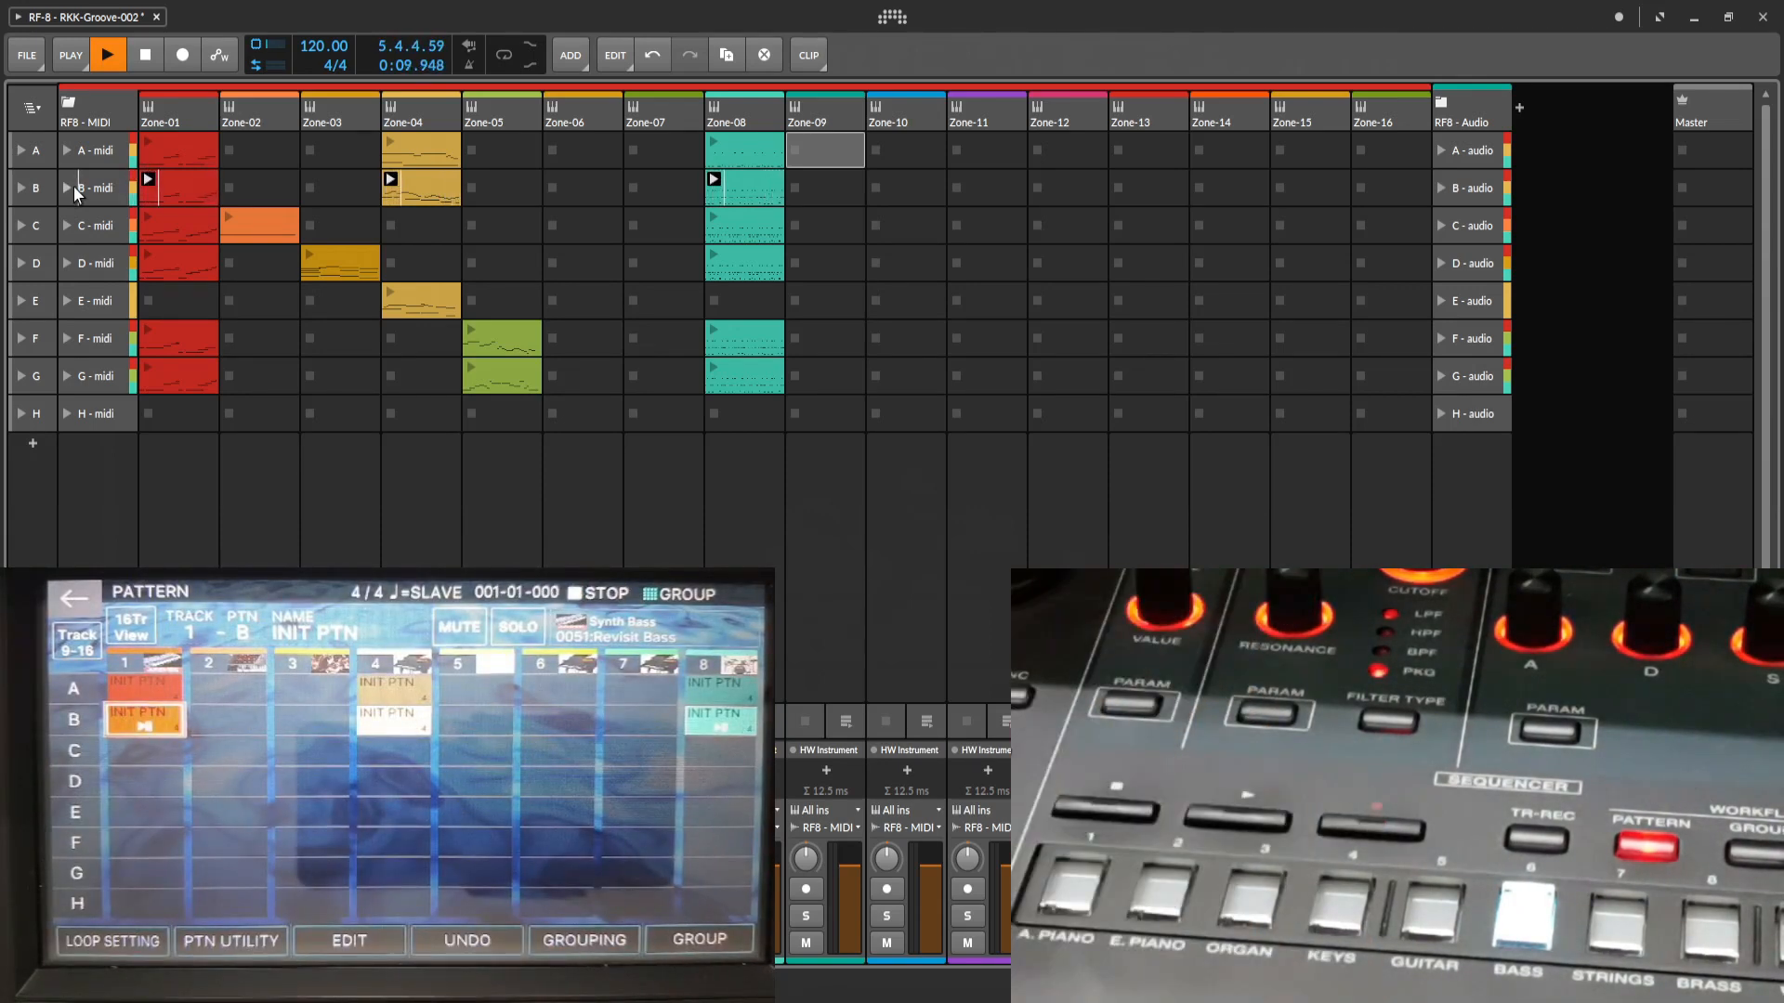
pyautogui.click(145, 56)
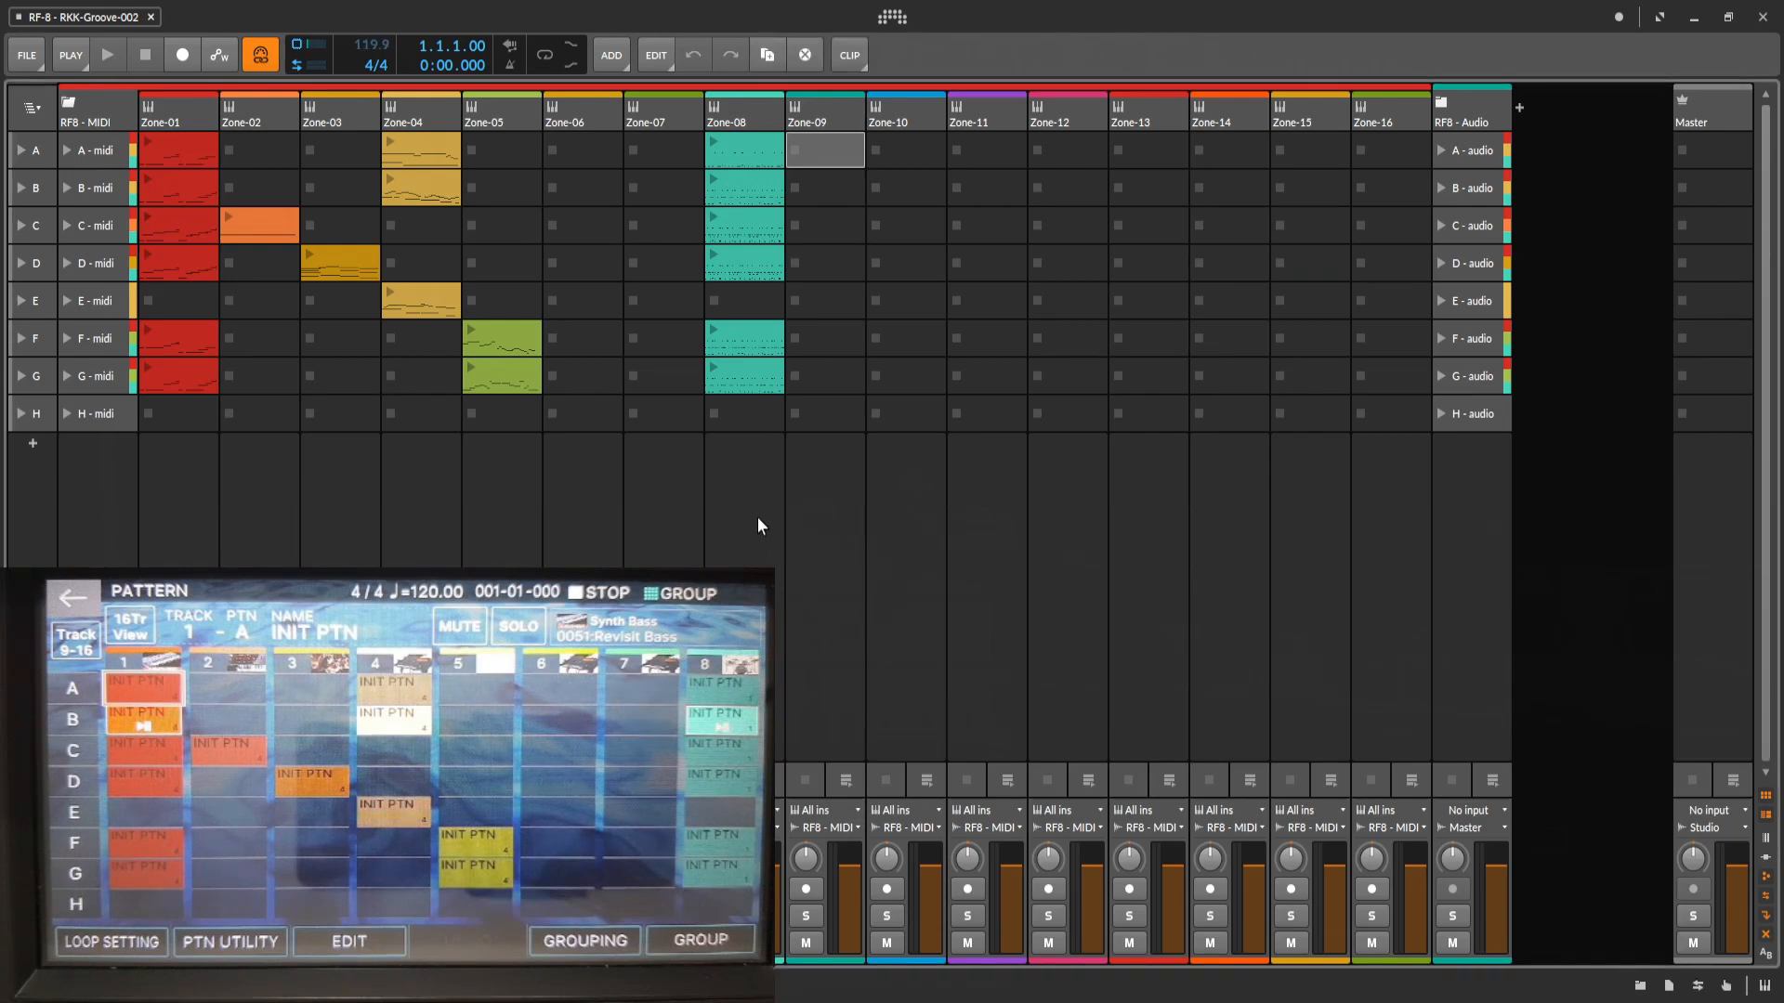
# Switch to the arrange layout with the arranger timeline shown and the clip launcher hidden.
pyautogui.press('Tab')
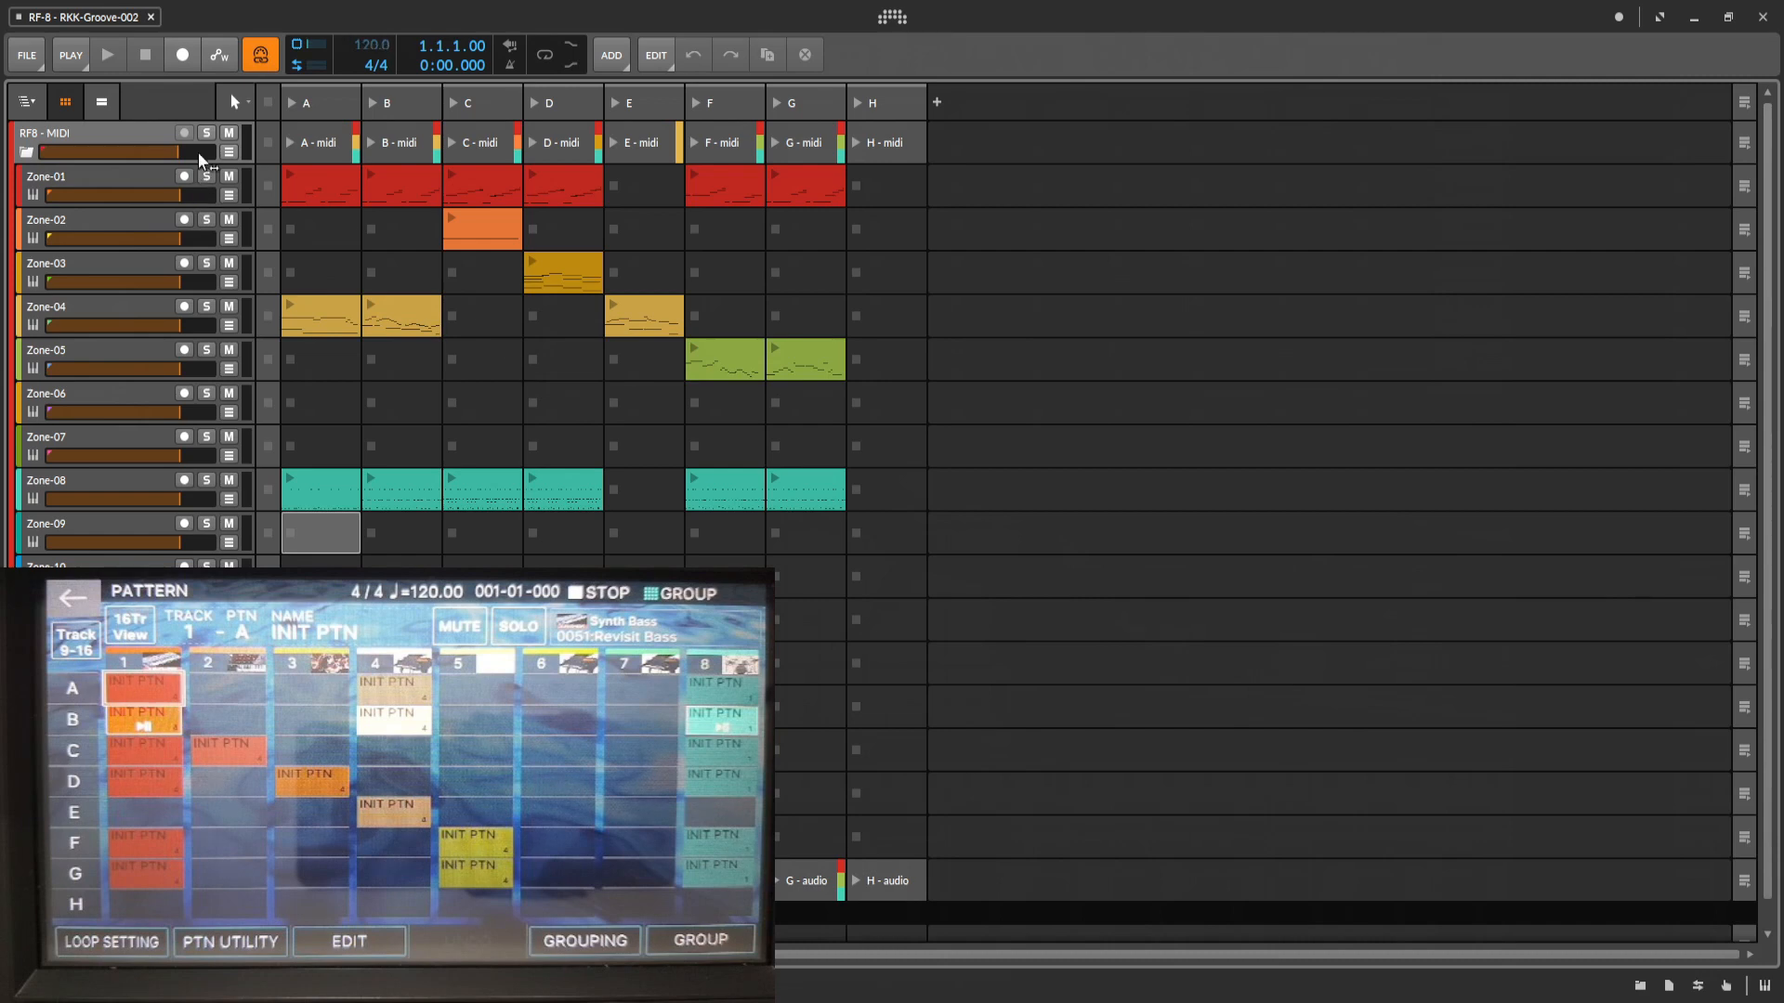
pyautogui.click(100, 105)
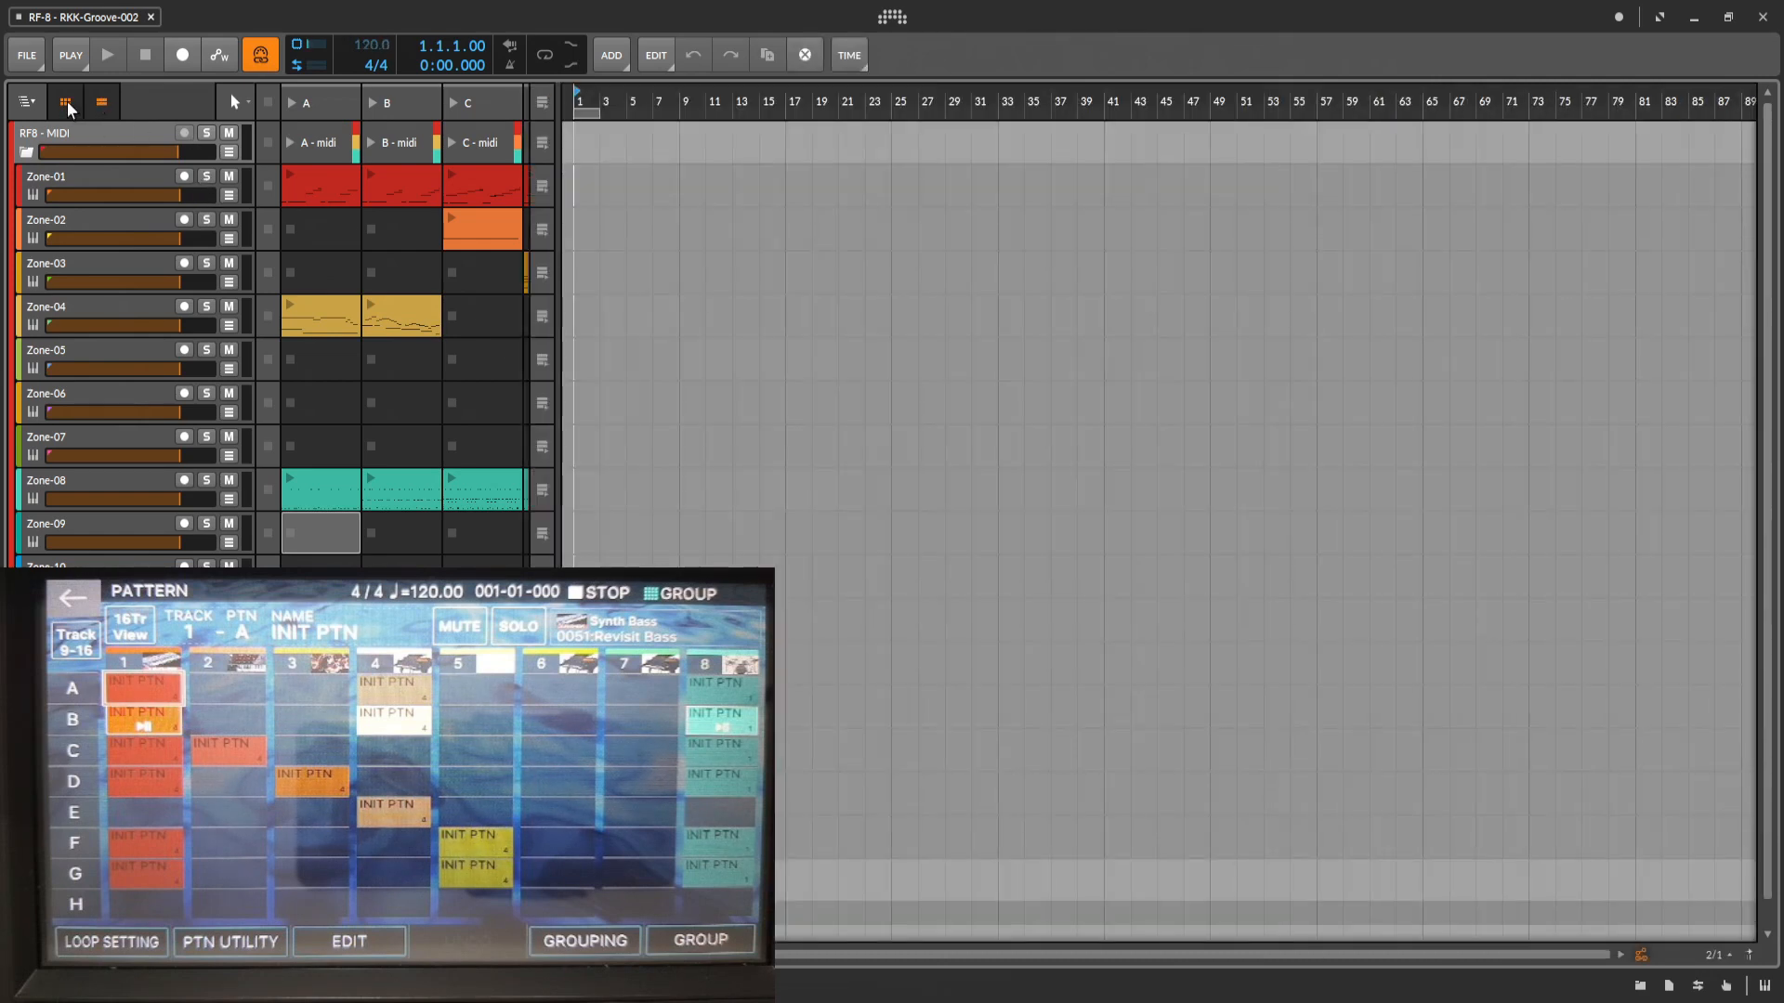
pyautogui.click(66, 103)
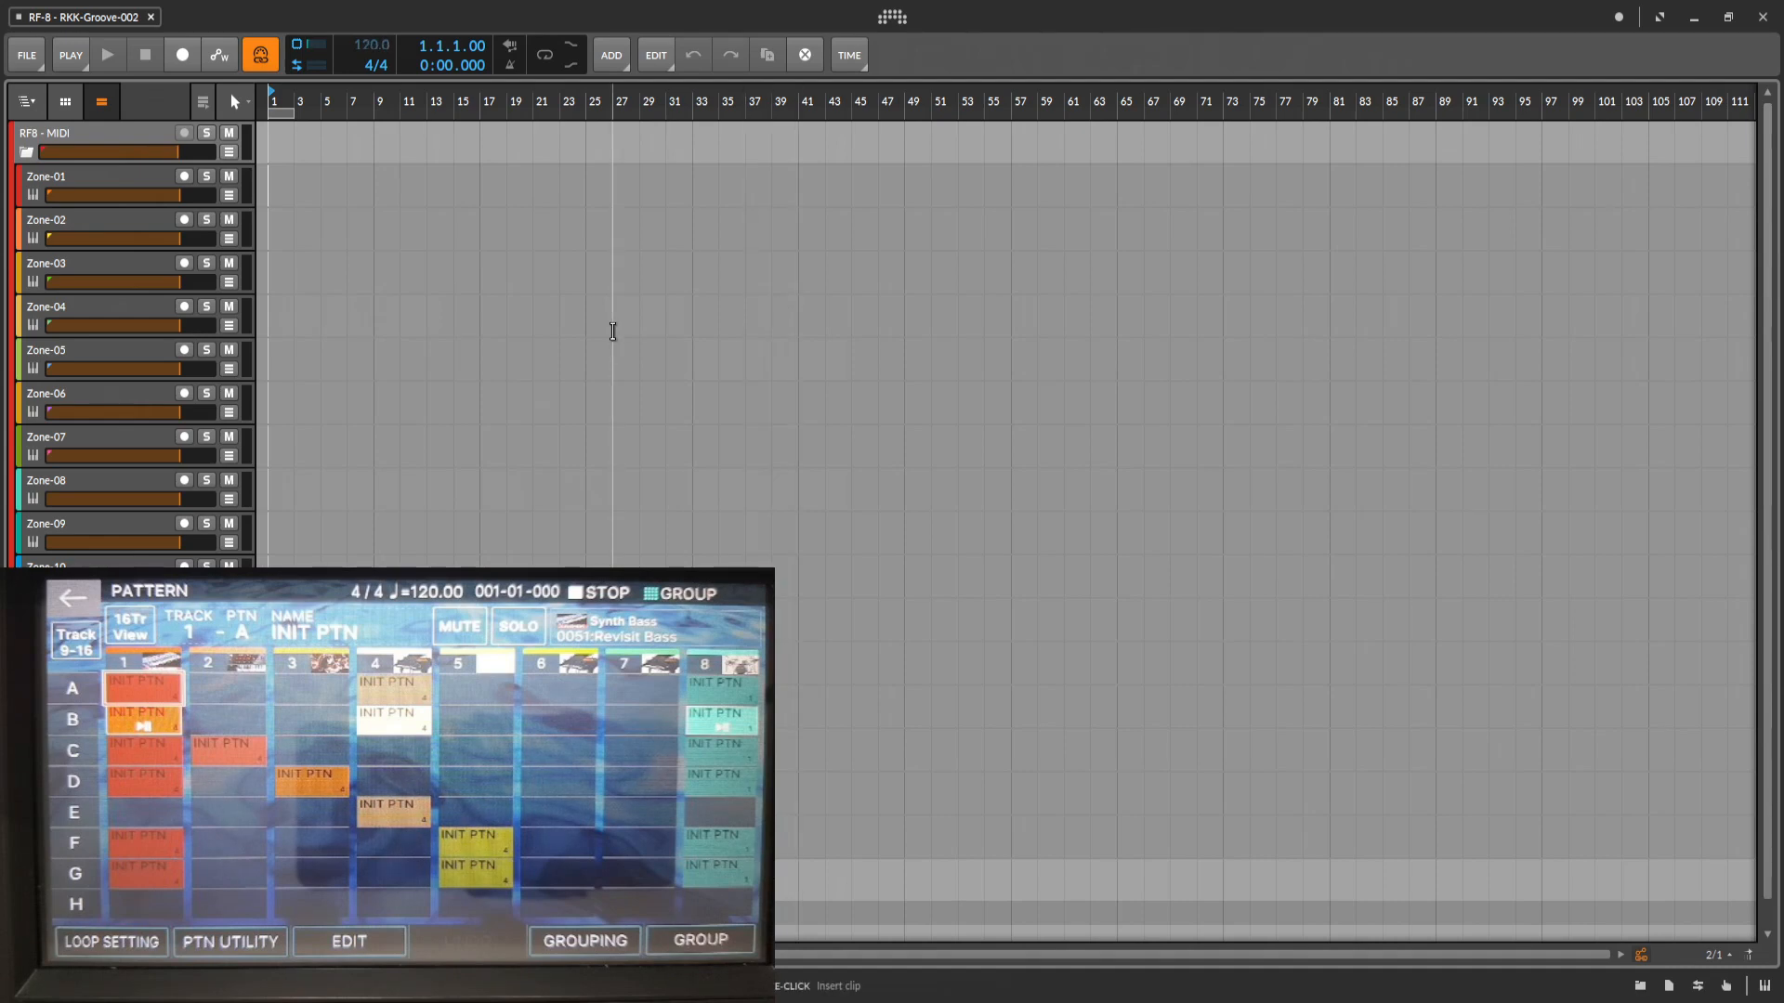
# Arm the Zone-01 through Zone-05 and Zone-08 MIDI tracks for recording in the arranger.
pyautogui.click(184, 176)
pyautogui.click(184, 219)
pyautogui.click(184, 263)
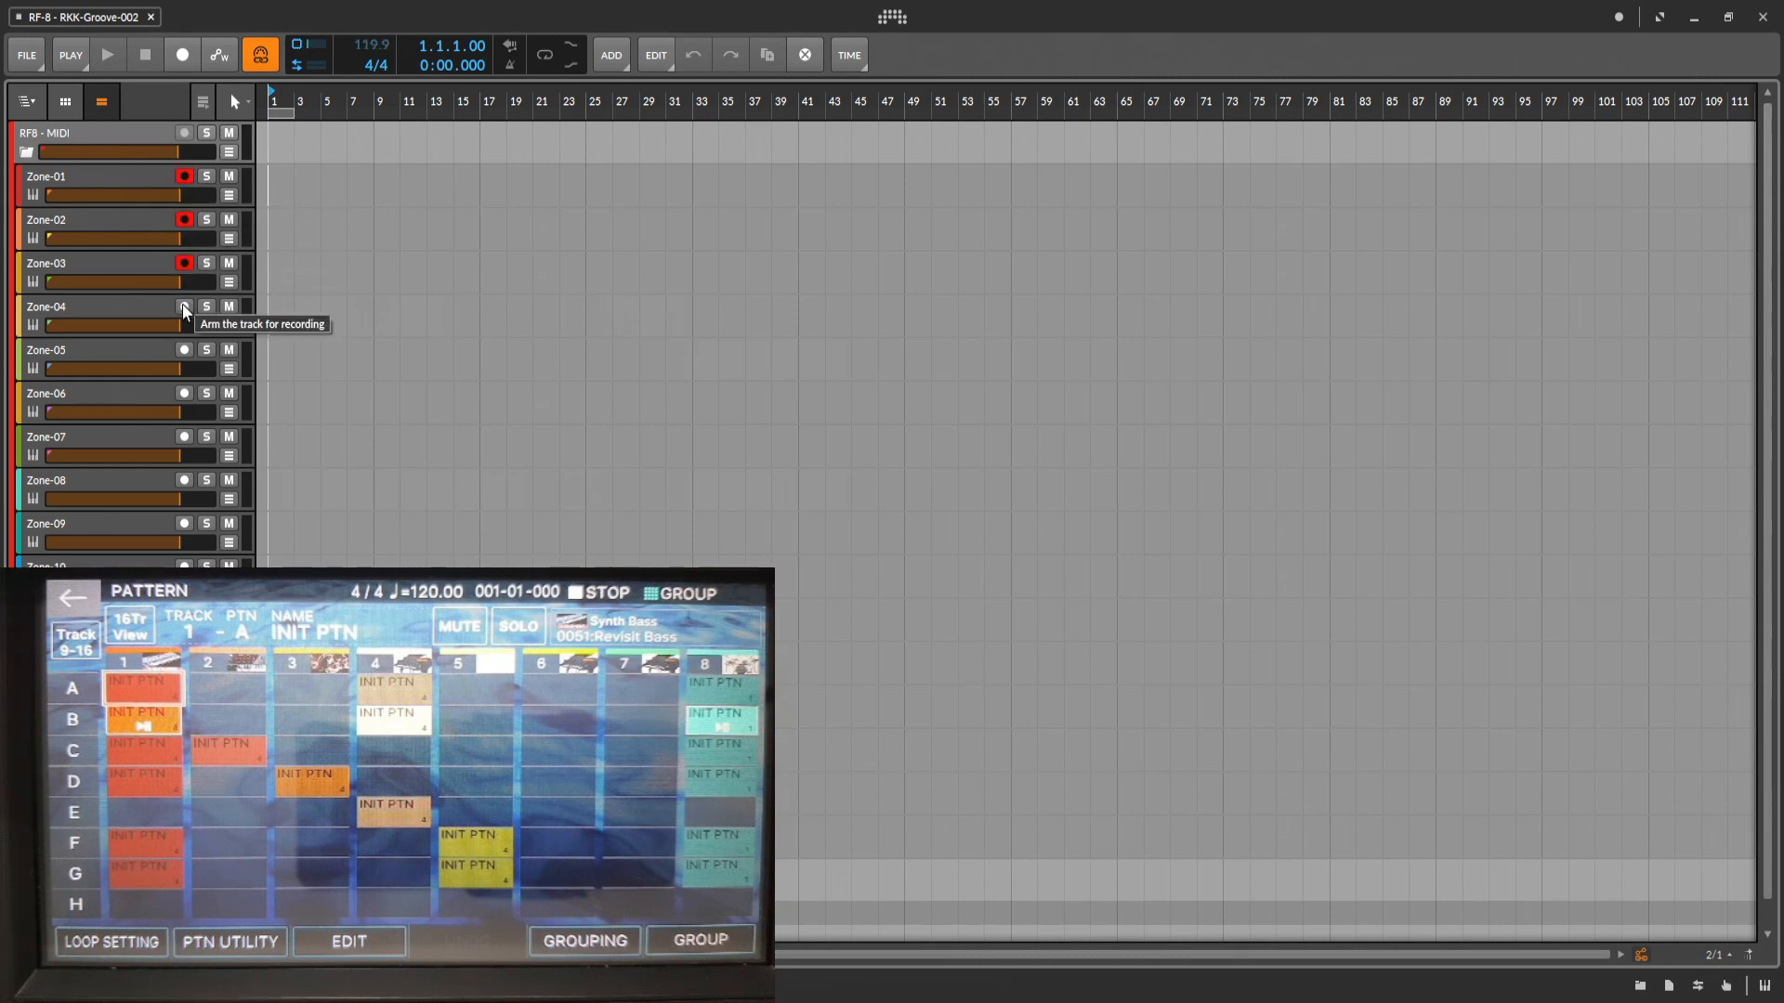
pyautogui.click(184, 307)
pyautogui.click(184, 351)
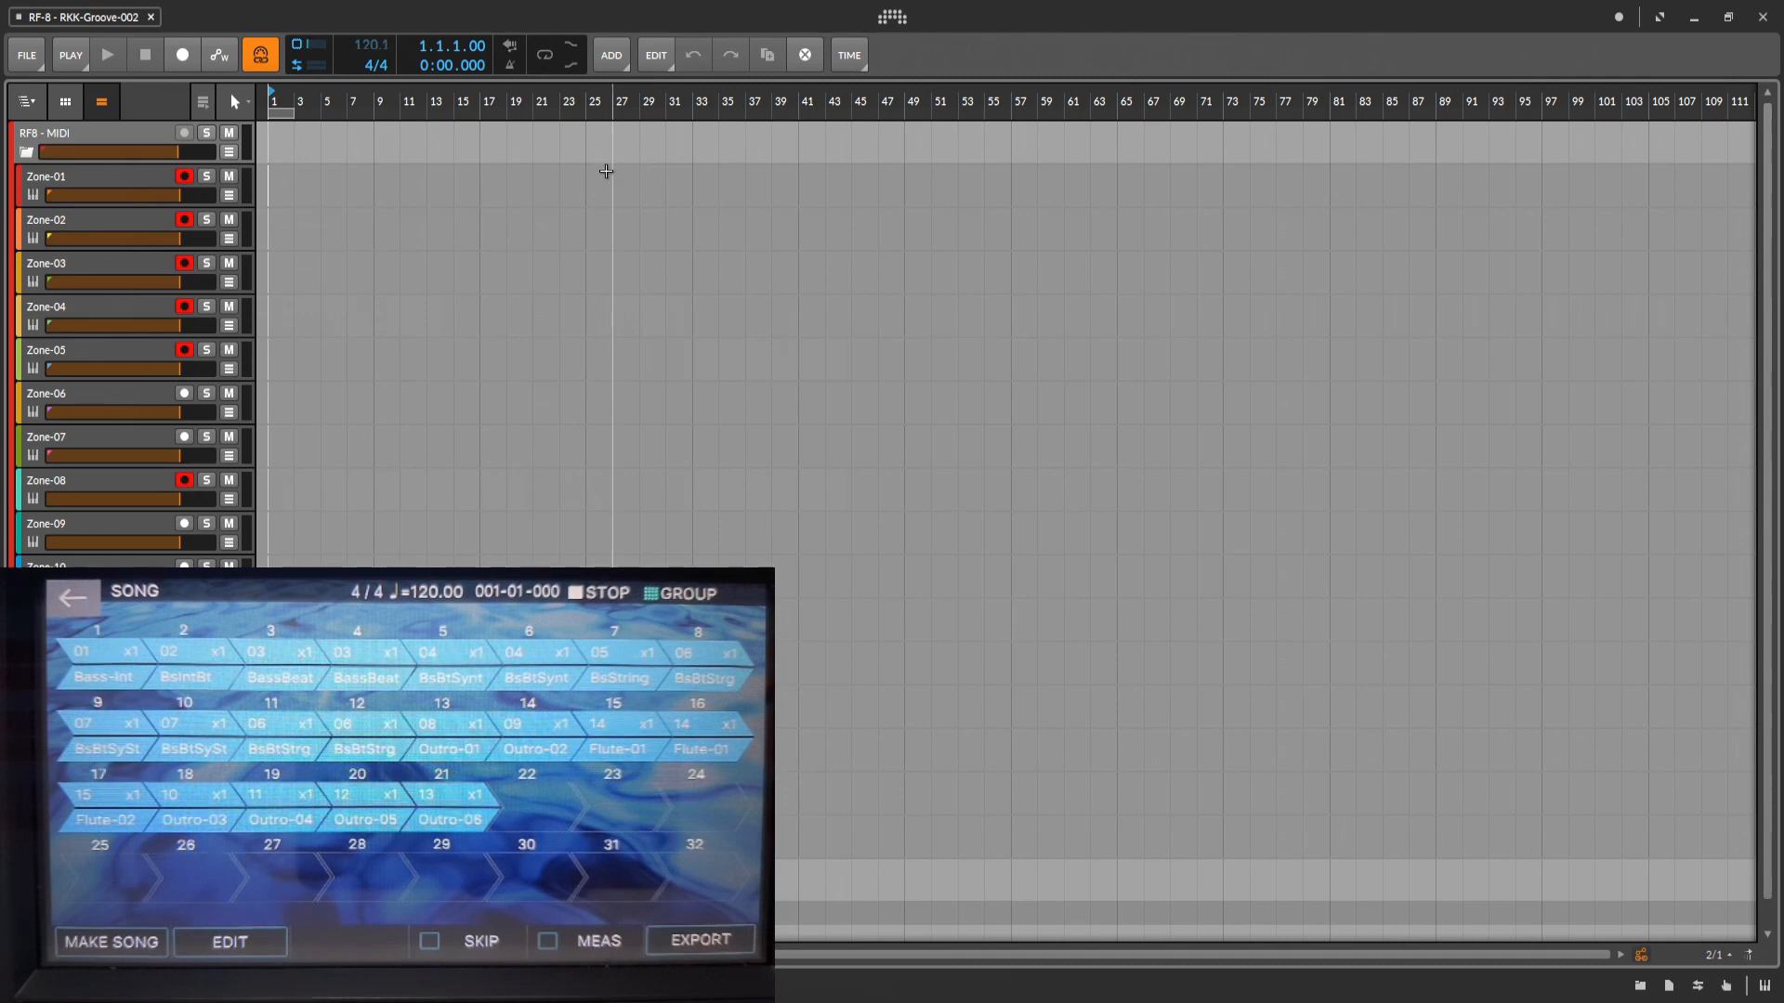
# Check the transport sync method and its MIDI input in the synchronization settings.
pyautogui.click(895, 20)
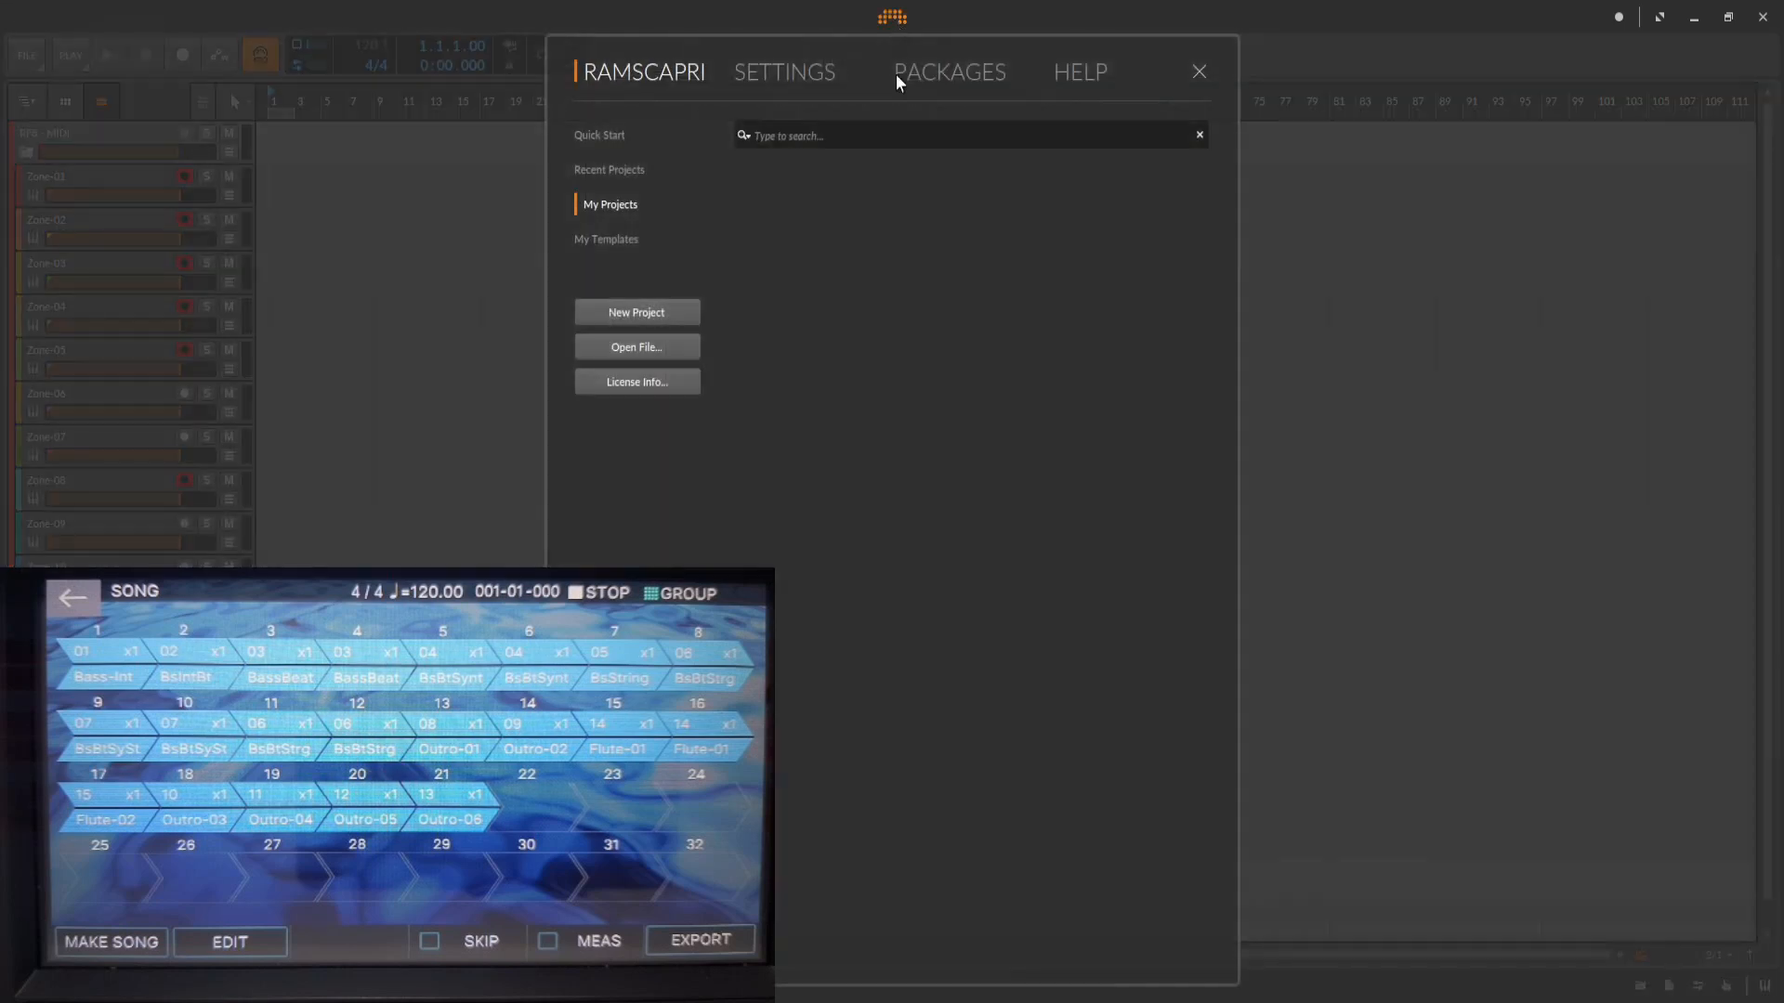
pyautogui.click(797, 75)
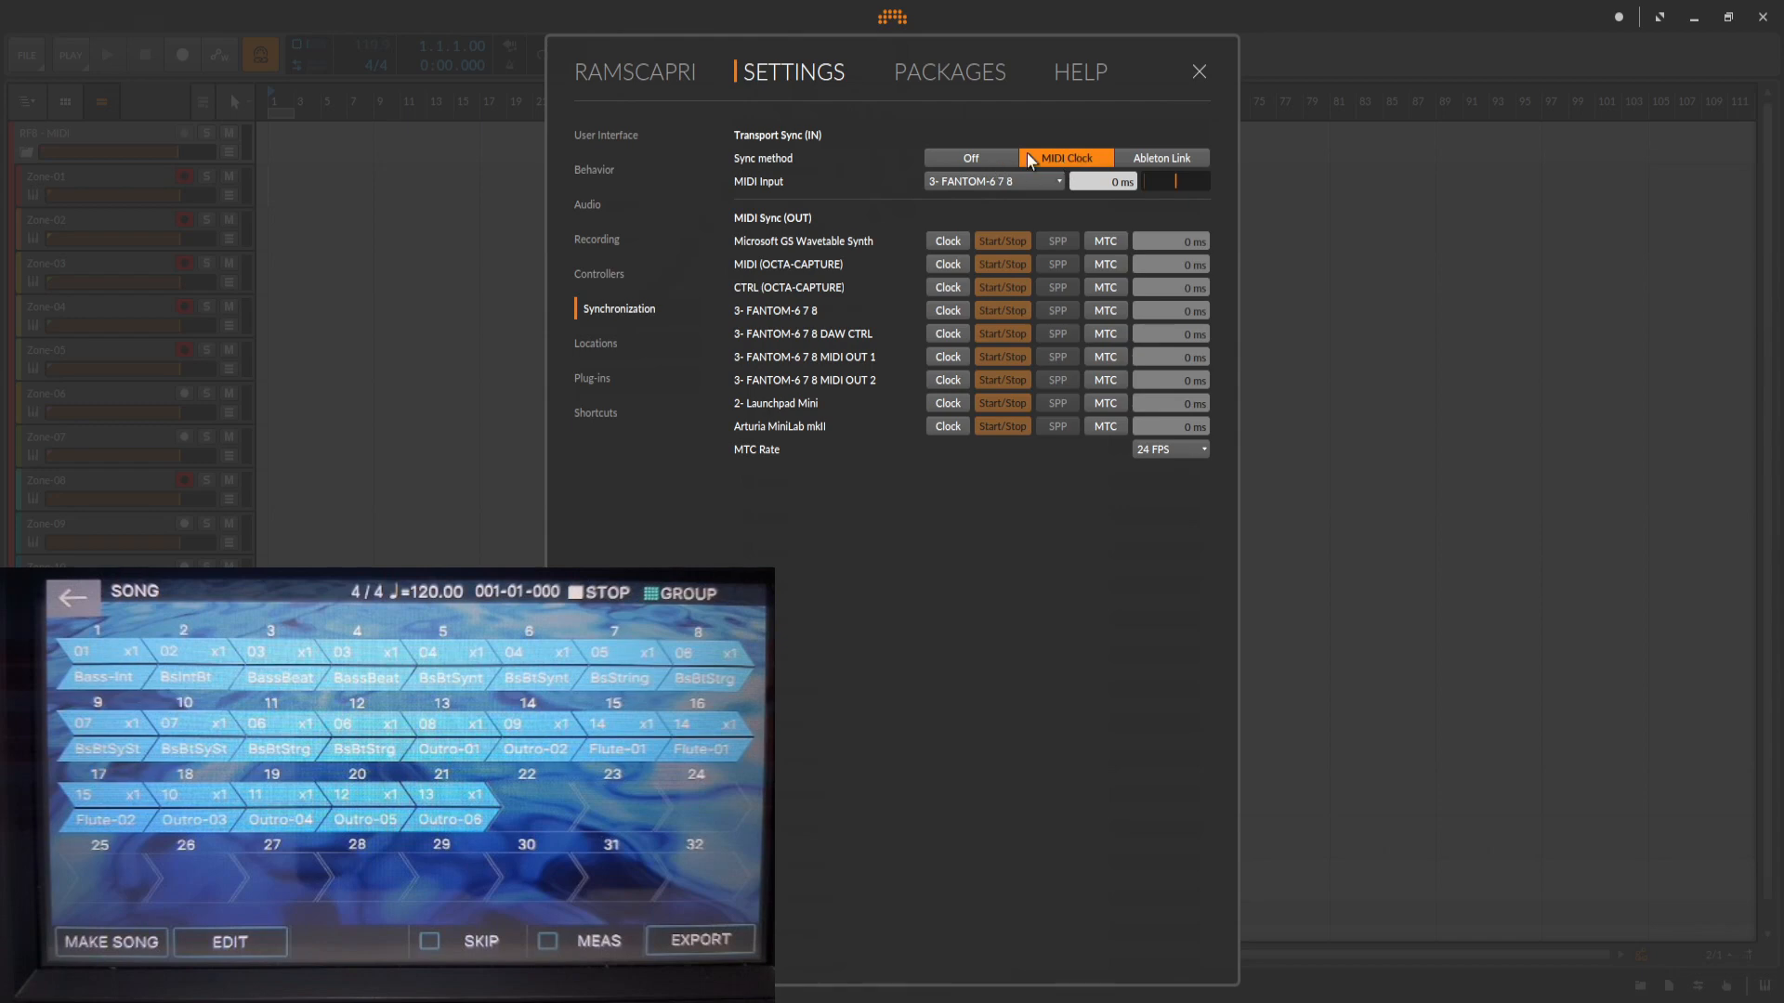
pyautogui.click(1191, 75)
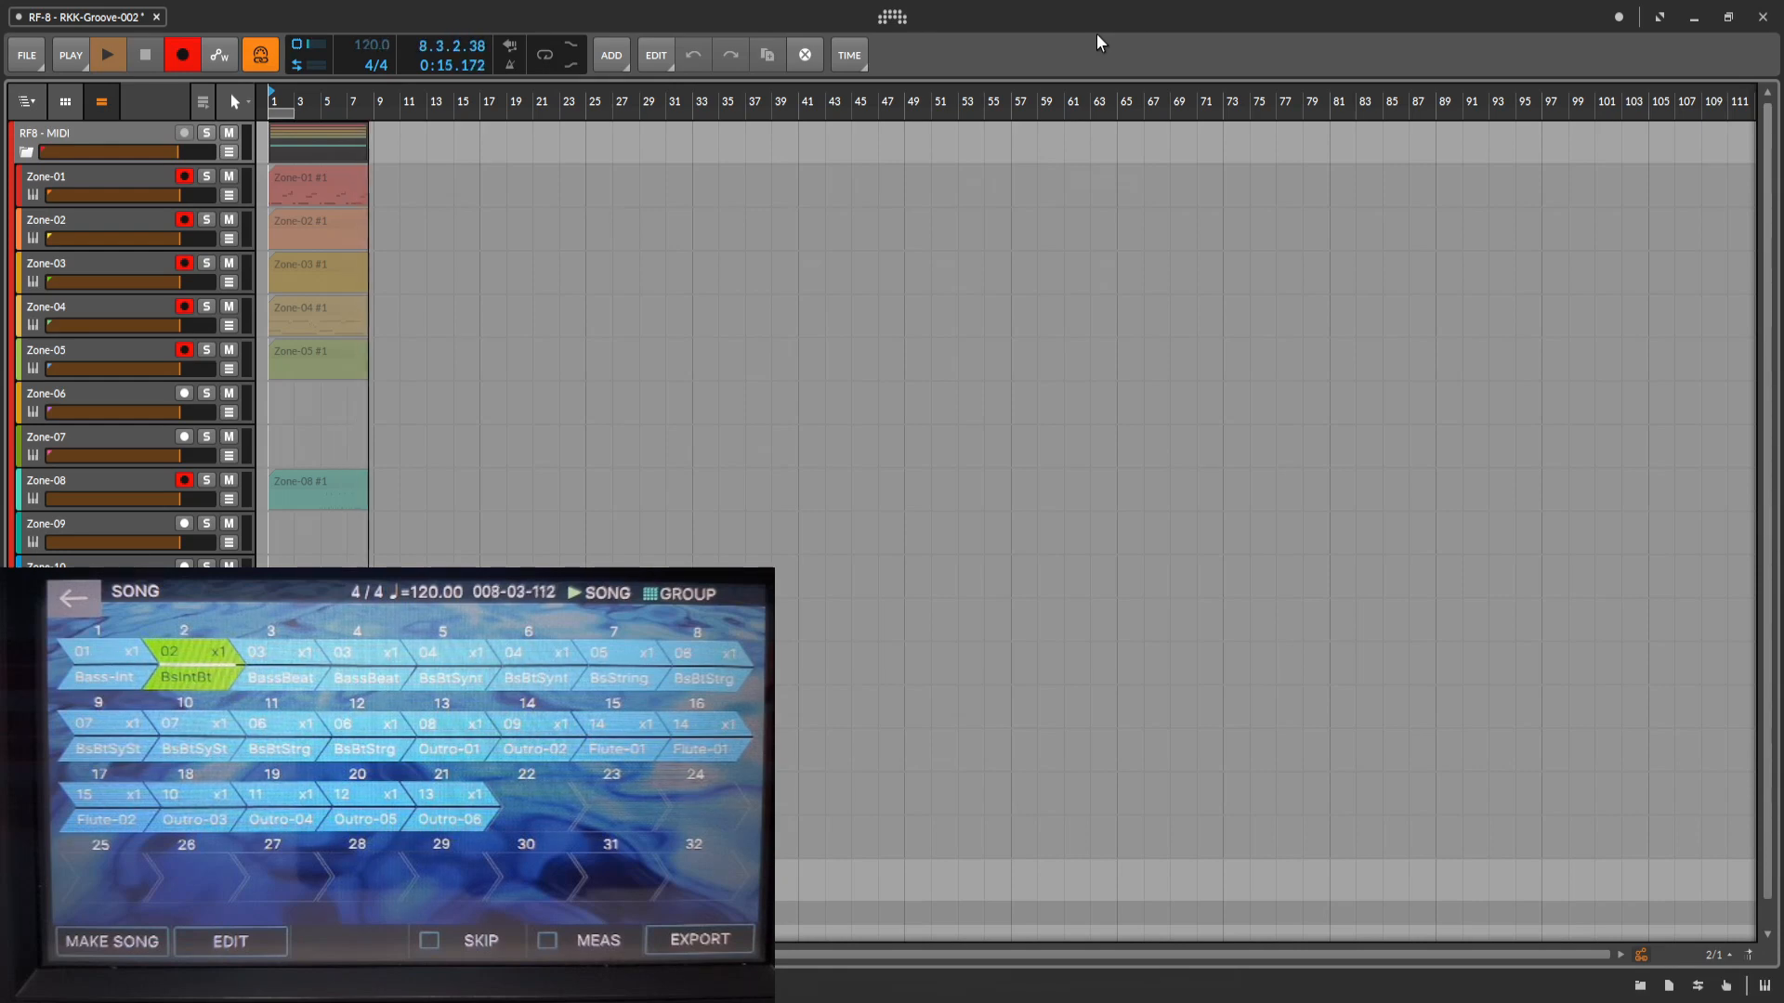
# Stop the arranger recording of the Fantom song after about 8 bars and inspect the recorded zone clips.
pyautogui.press('space')
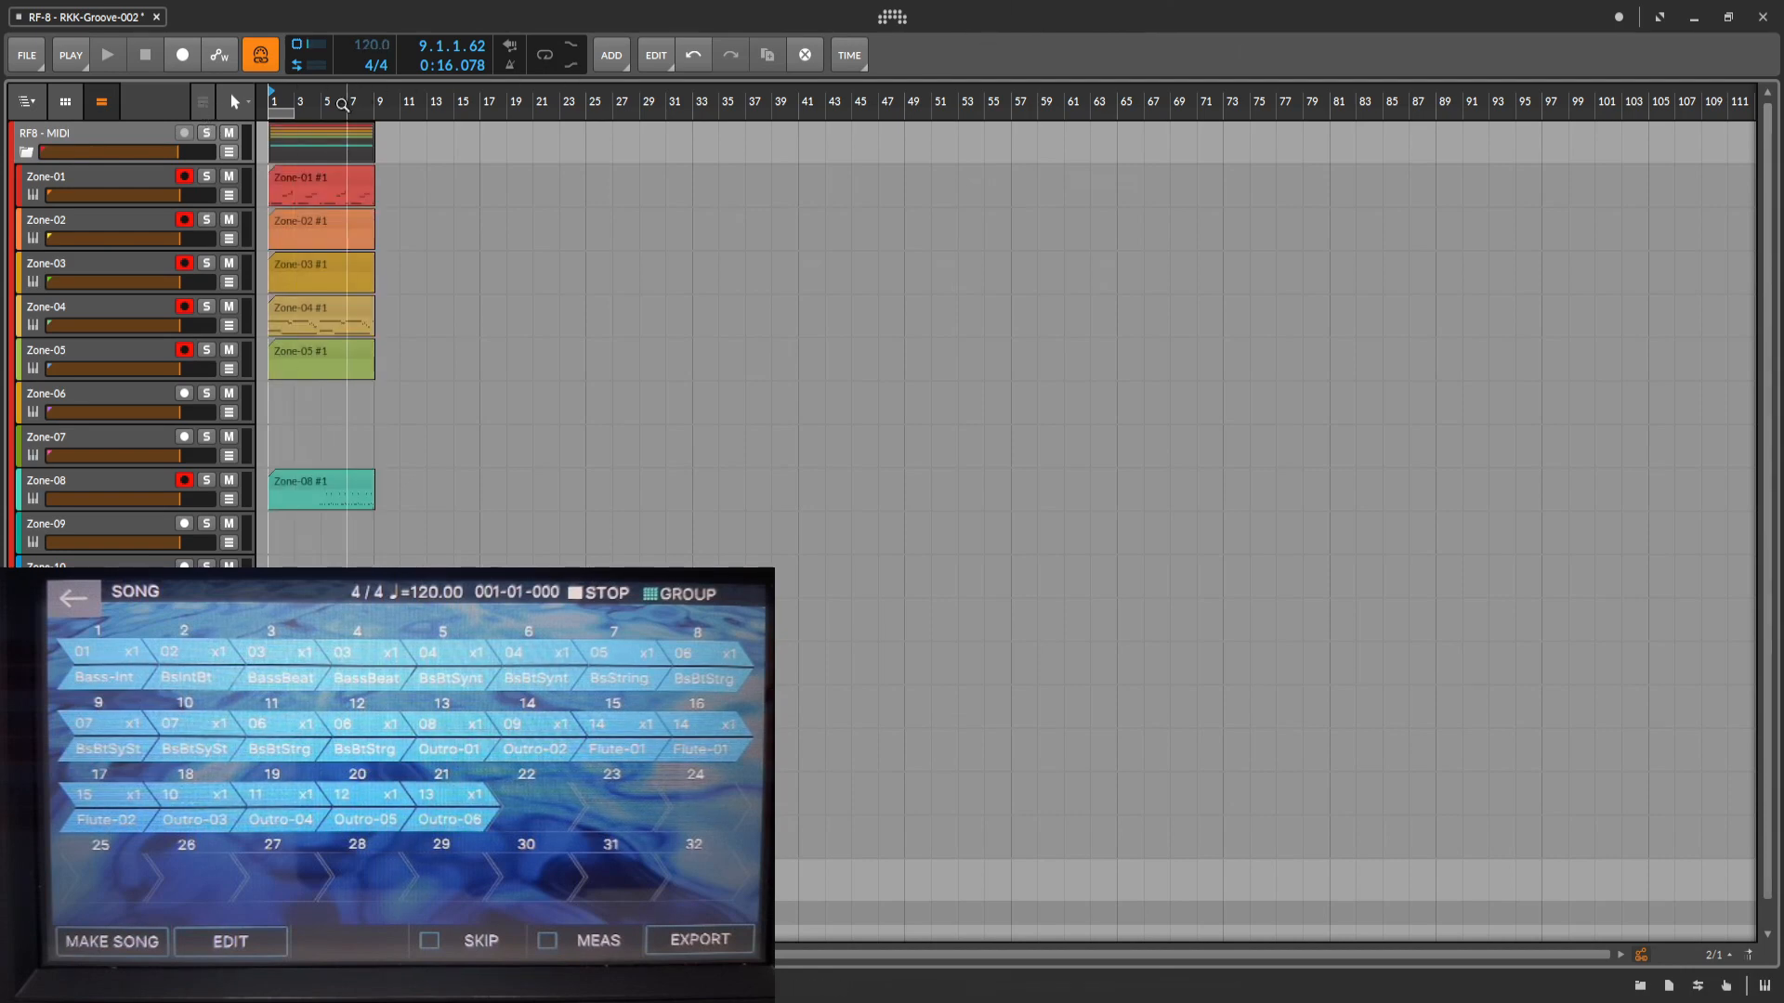
pyautogui.moveTo(343, 105); pyautogui.dragTo(895, 239)
pyautogui.moveTo(258, 102); pyautogui.dragTo(269, 102)
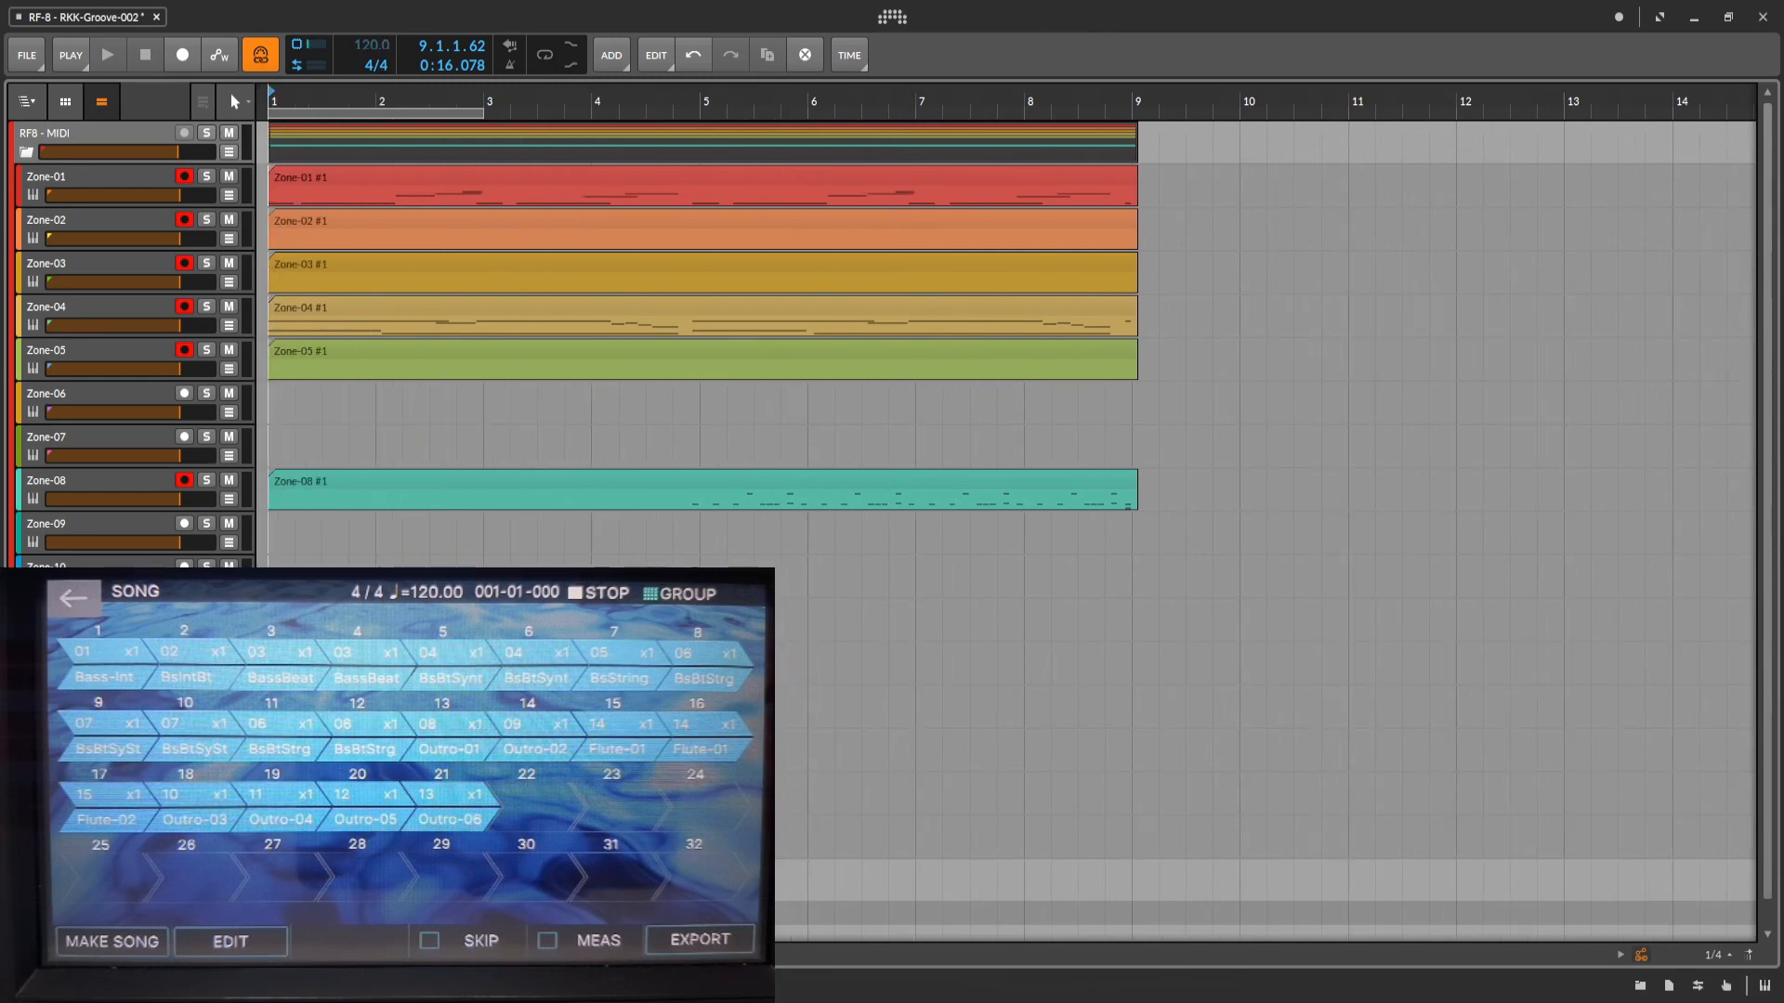